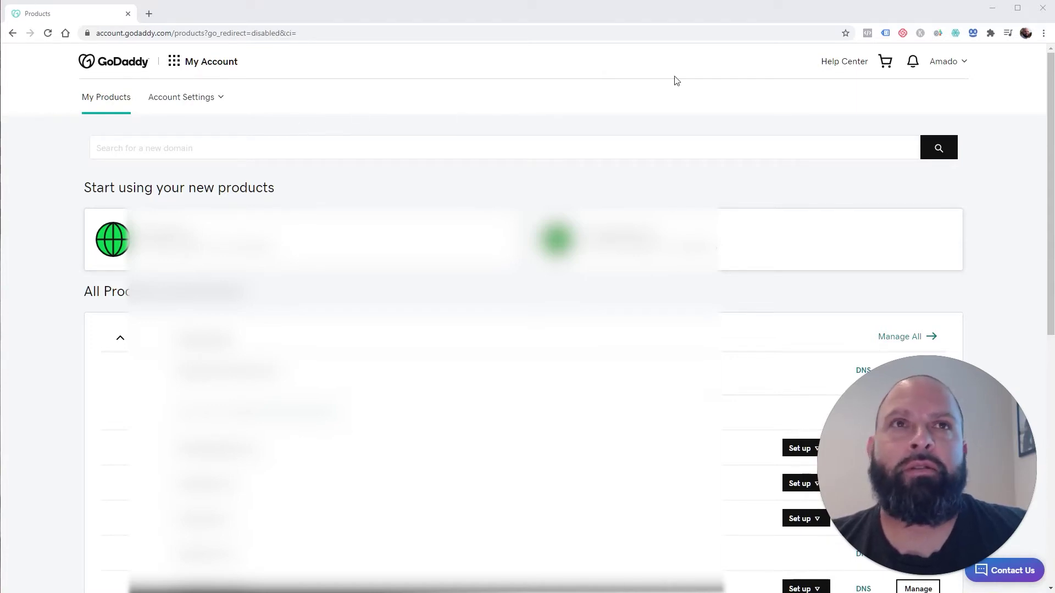
- Return to the GoDaddy My Products domain list through the account menu
{"action": "left_click", "coordinate": [948, 62]}
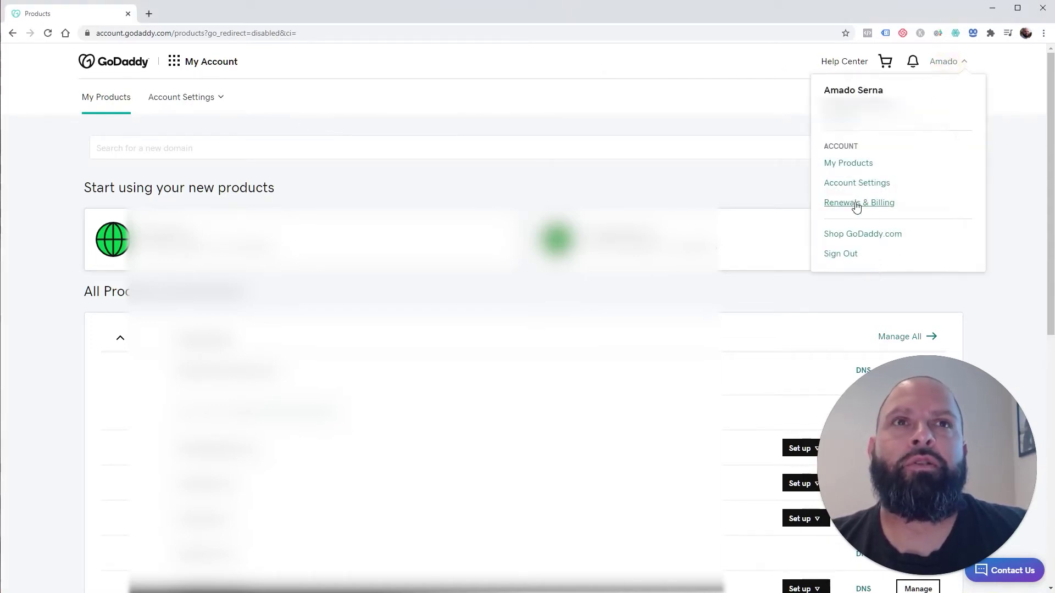
{"action": "left_click", "coordinate": [1029, 140]}
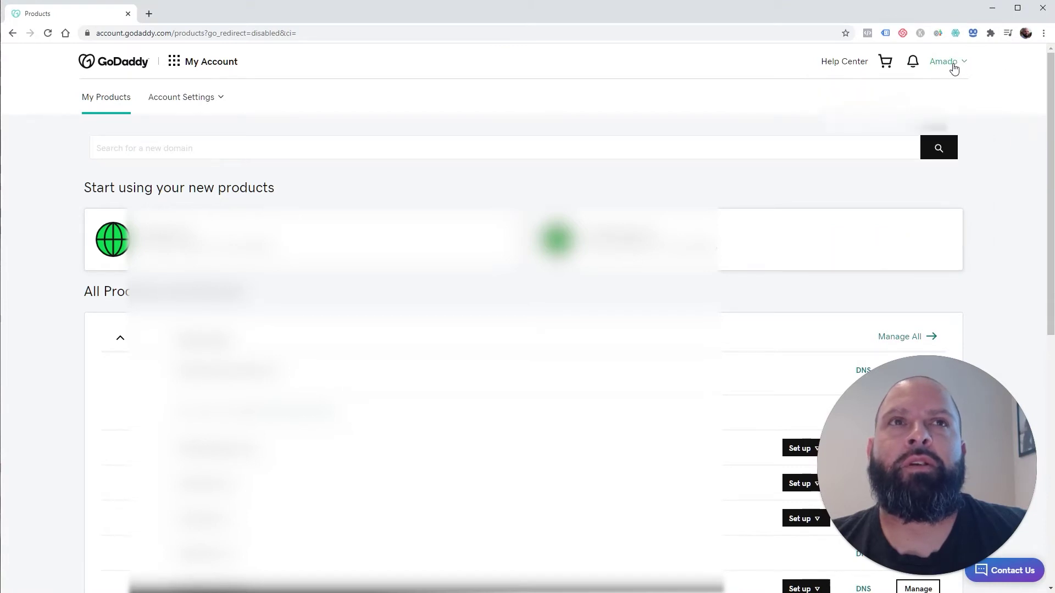
{"action": "left_click", "coordinate": [953, 62]}
{"action": "left_click", "coordinate": [860, 166]}
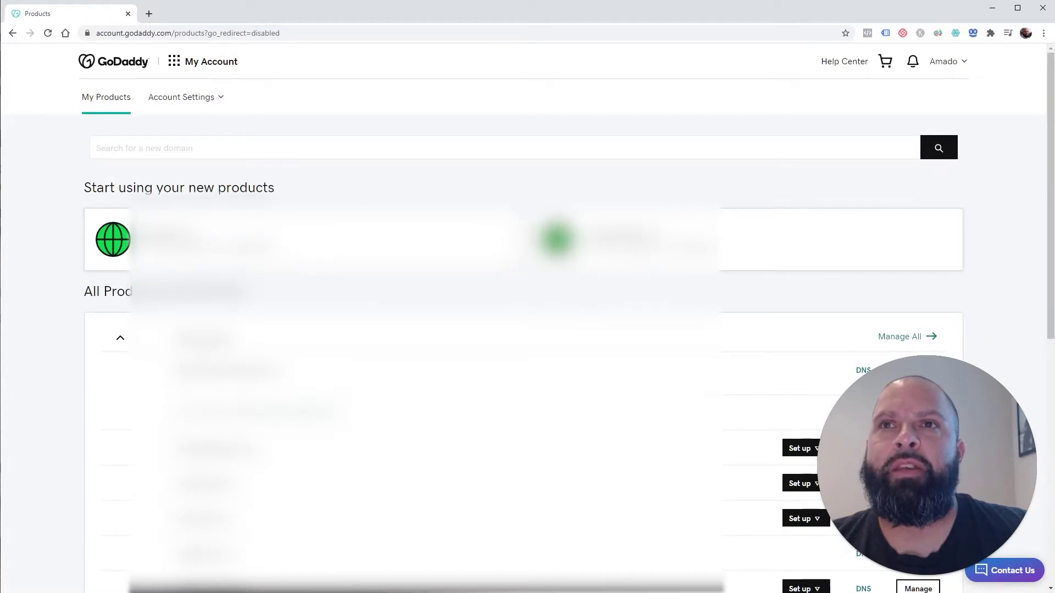
{"action": "scroll", "coordinate": [528, 319], "scroll_direction": "down", "scroll_amount": 5}
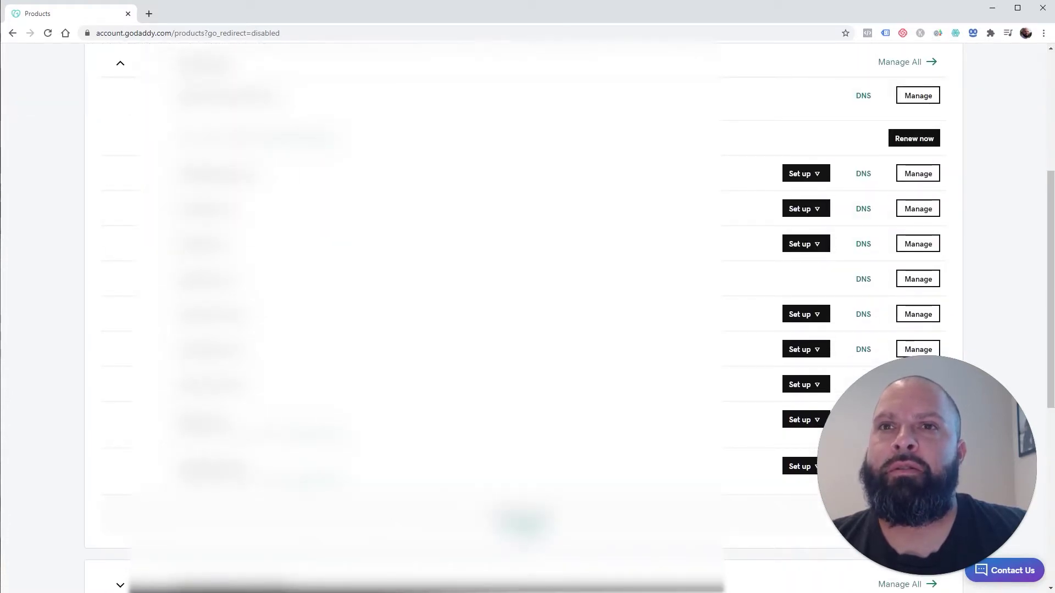
{"action": "scroll", "coordinate": [528, 318], "scroll_direction": "down", "scroll_amount": 4}
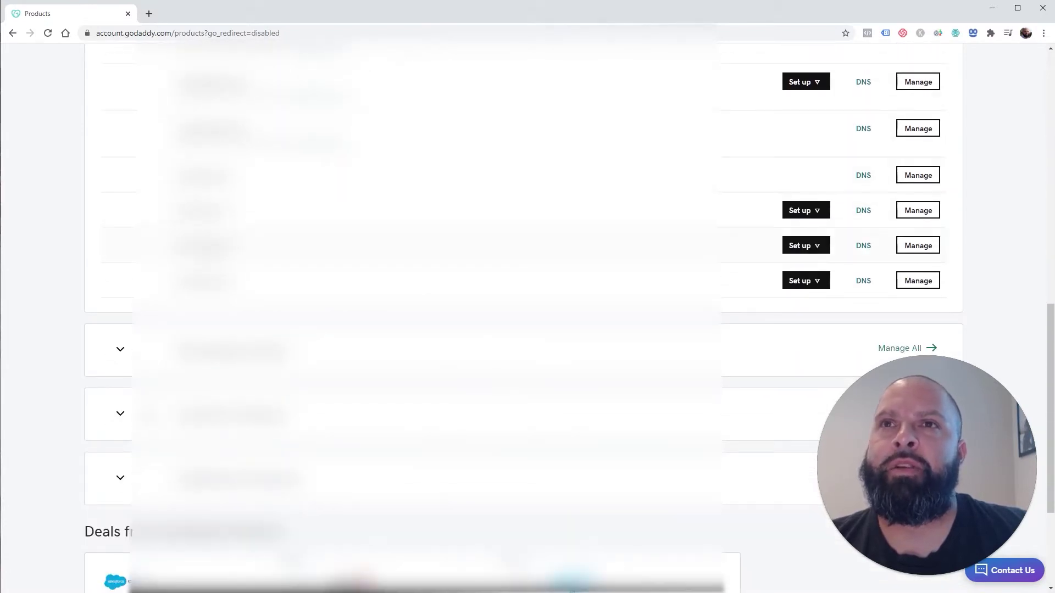
- Load gramdata.co in a new tab, then switch back to the GoDaddy products tab
{"action": "left_click", "coordinate": [149, 14]}
{"action": "type", "text": "gramdata"}
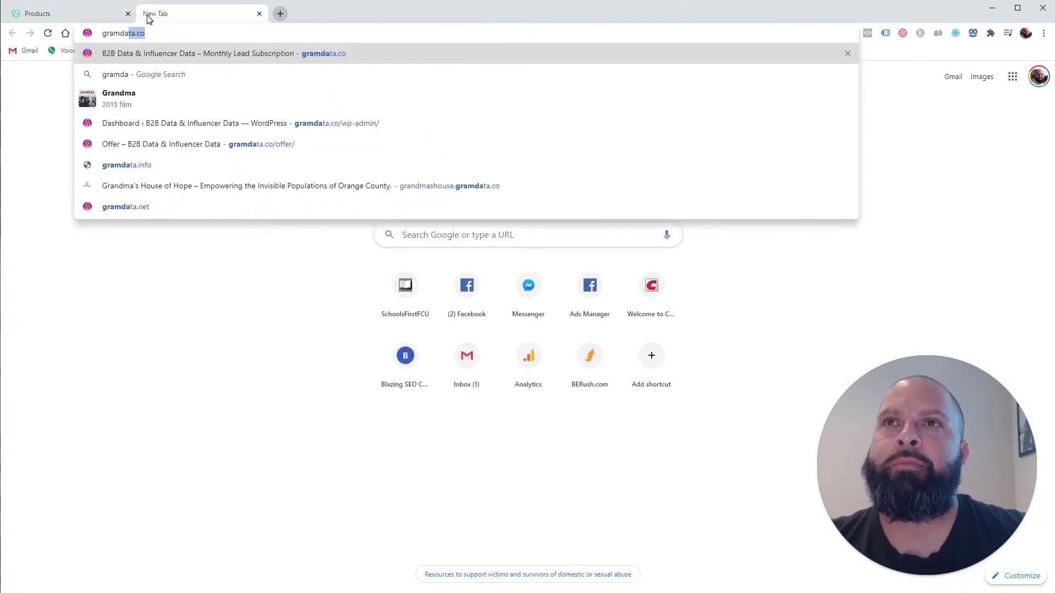
{"action": "key", "text": "Return"}
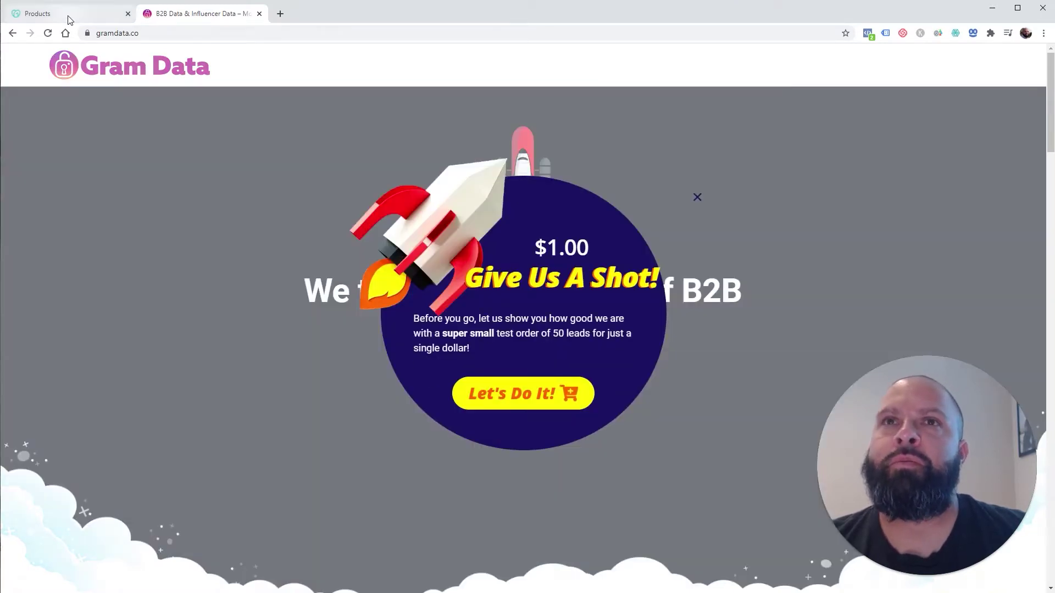
{"action": "left_click", "coordinate": [68, 16]}
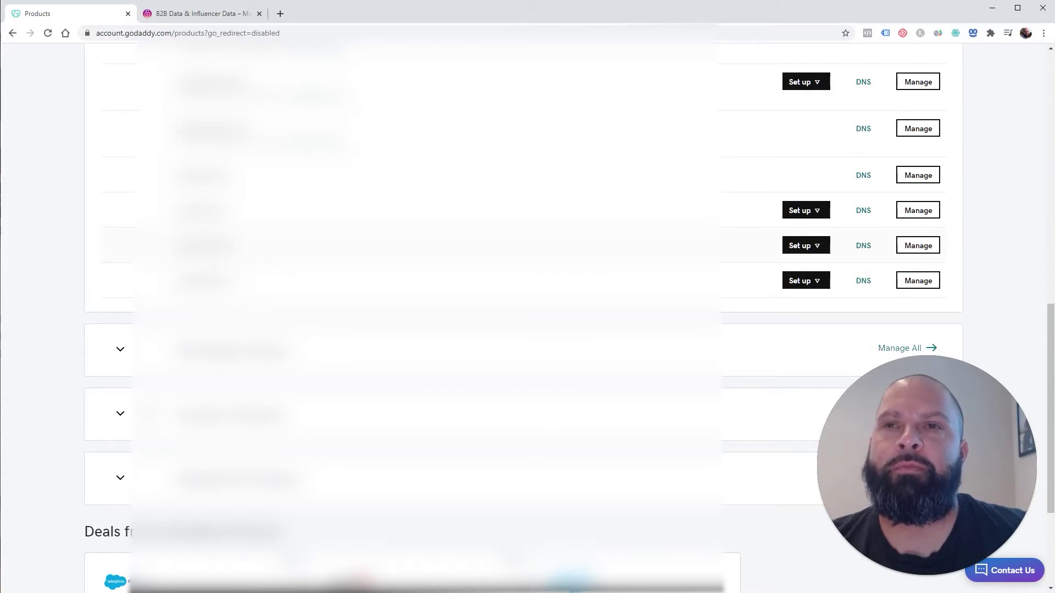
{"action": "left_click", "coordinate": [863, 246]}
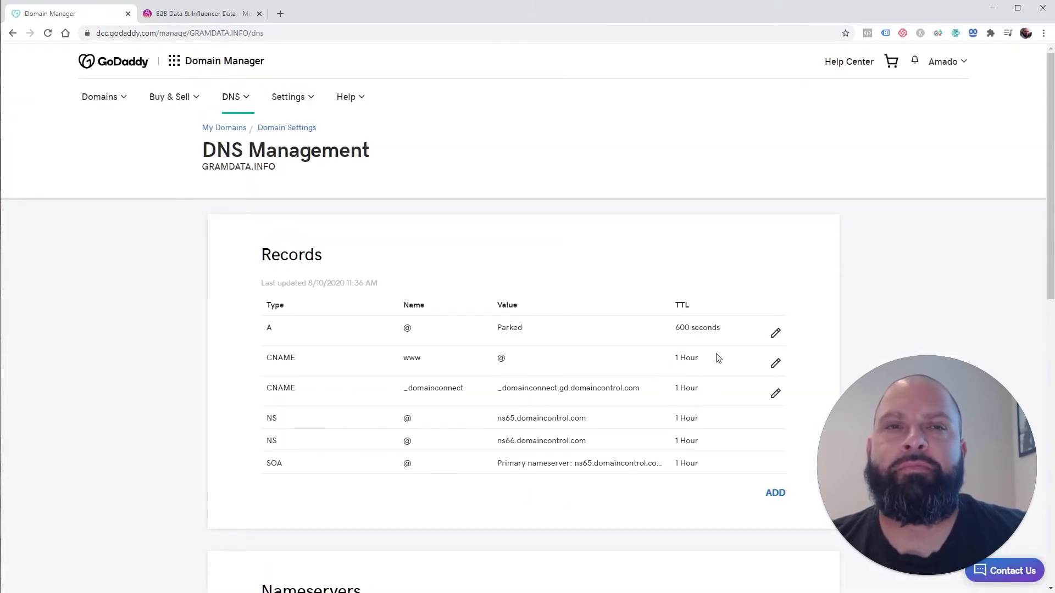
{"action": "scroll", "coordinate": [718, 358], "scroll_direction": "down", "scroll_amount": 6}
{"action": "scroll", "coordinate": [717, 351], "scroll_direction": "down", "scroll_amount": 4}
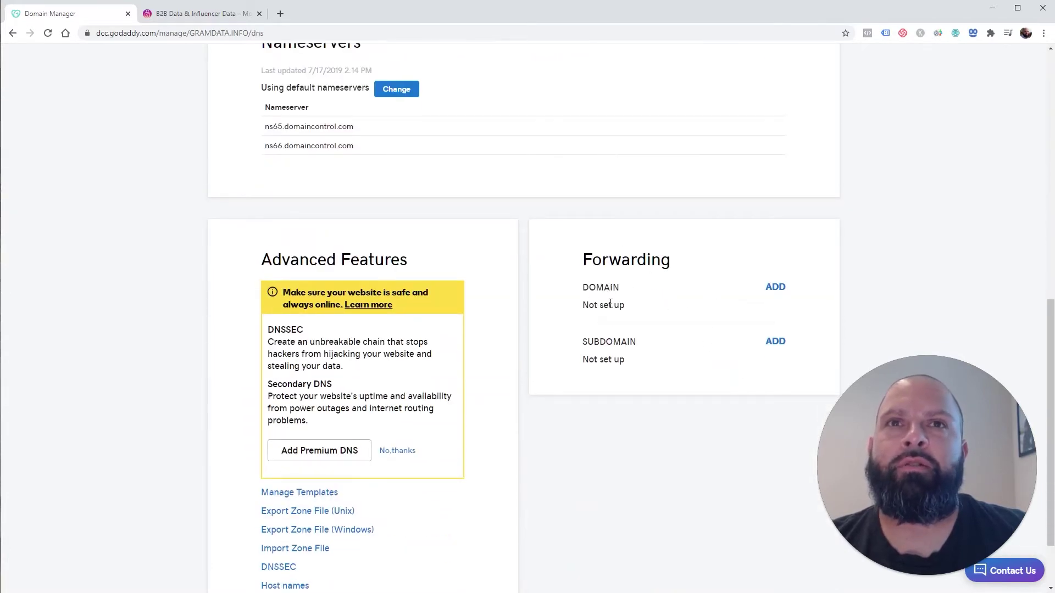
{"action": "left_click", "coordinate": [776, 287]}
{"action": "scroll", "coordinate": [840, 312], "scroll_direction": "down", "scroll_amount": 2}
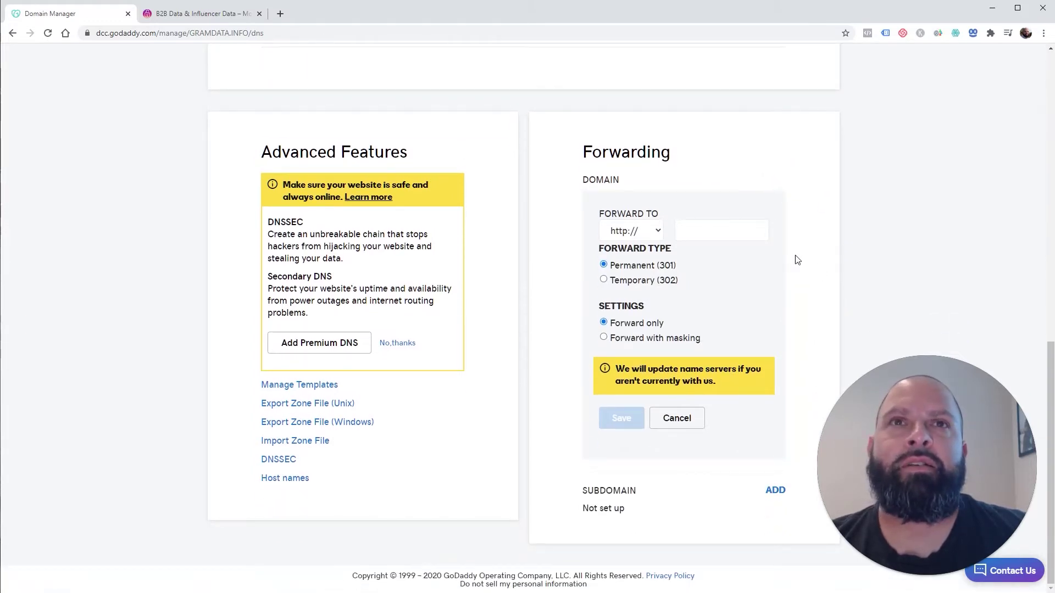
{"action": "left_click", "coordinate": [637, 232]}
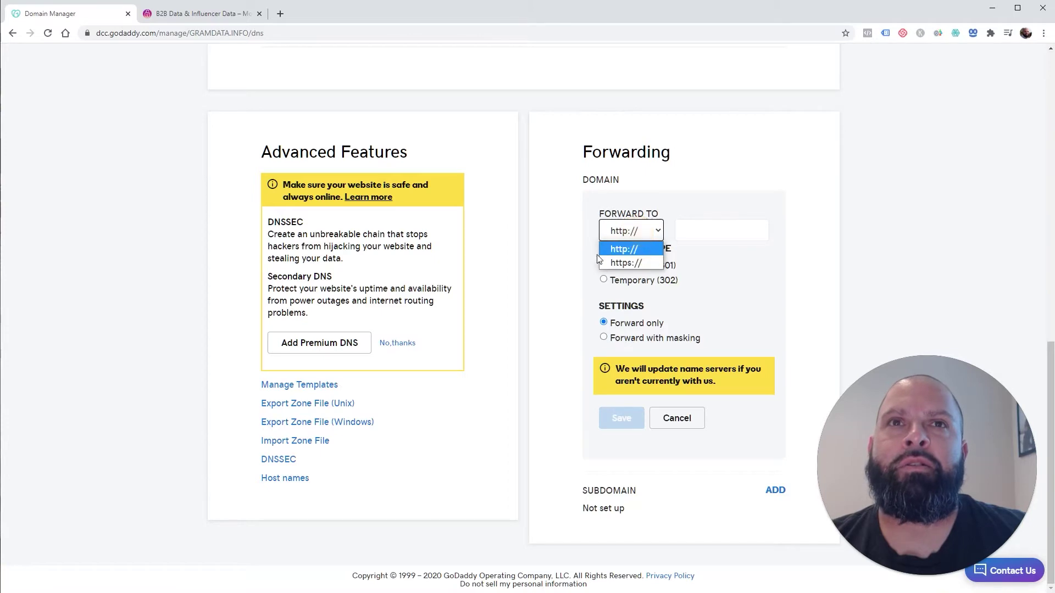
{"action": "left_click", "coordinate": [621, 263]}
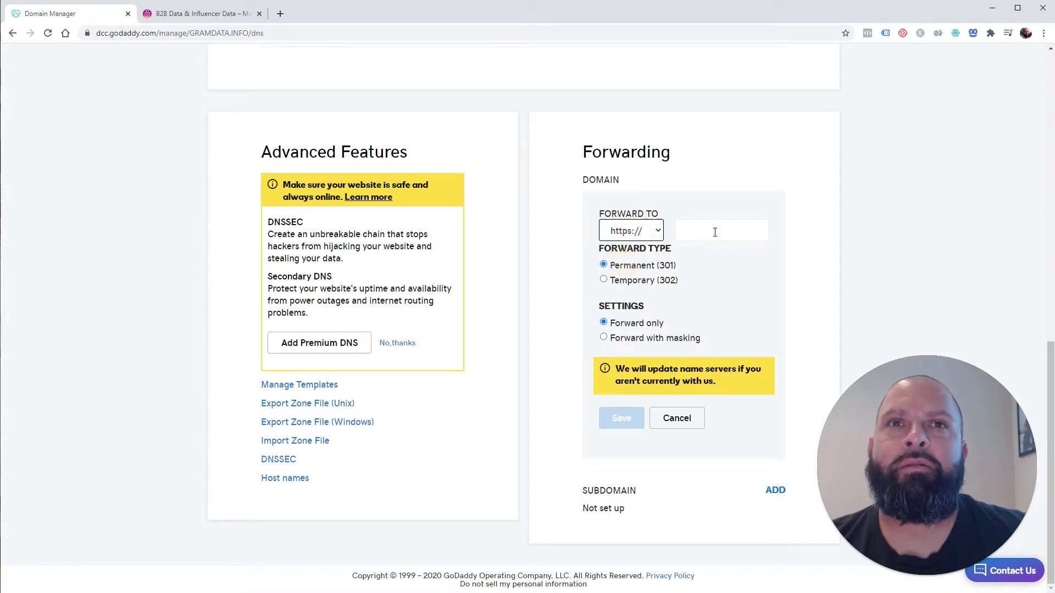
{"action": "left_click", "coordinate": [715, 232]}
{"action": "type", "text": "gram"}
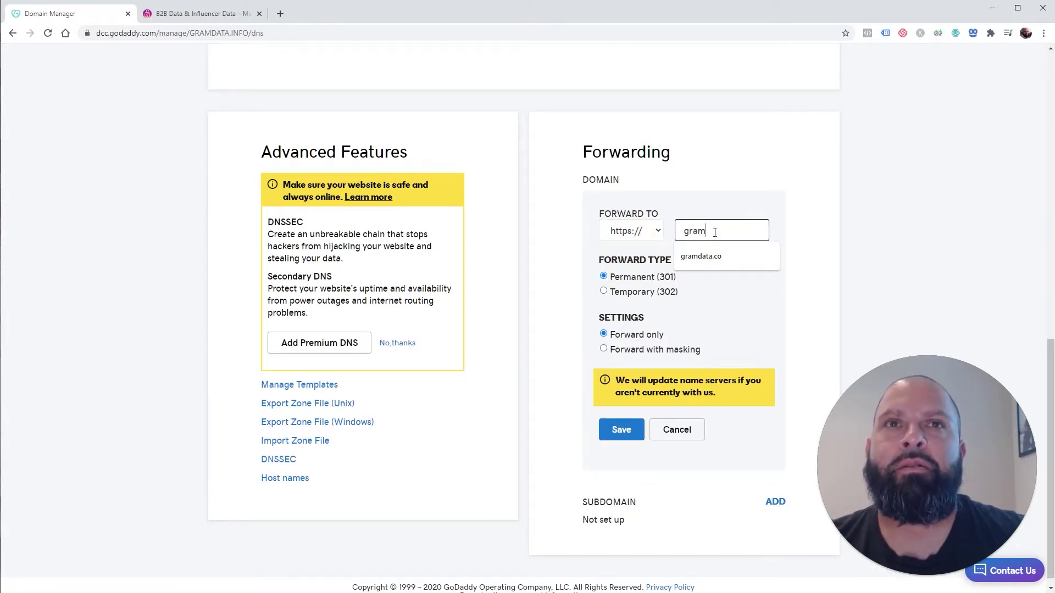
{"action": "type", "text": "data.co"}
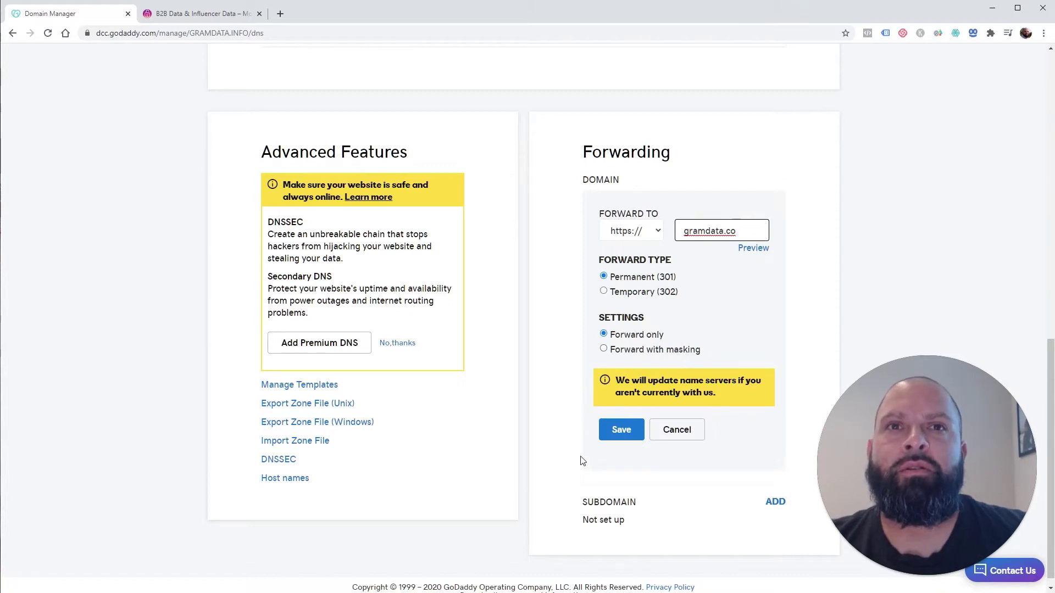
{"action": "left_click", "coordinate": [616, 435]}
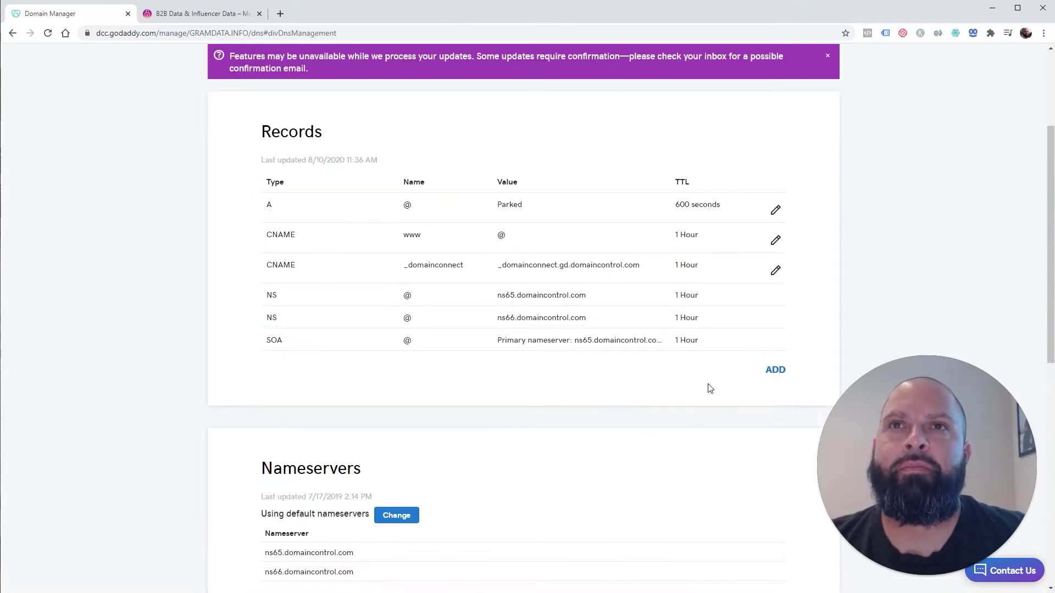
- Scroll to the top of DNS Management and select the GRAMDATA.INFO heading text
{"action": "scroll", "coordinate": [360, 135], "scroll_direction": "up", "scroll_amount": 1}
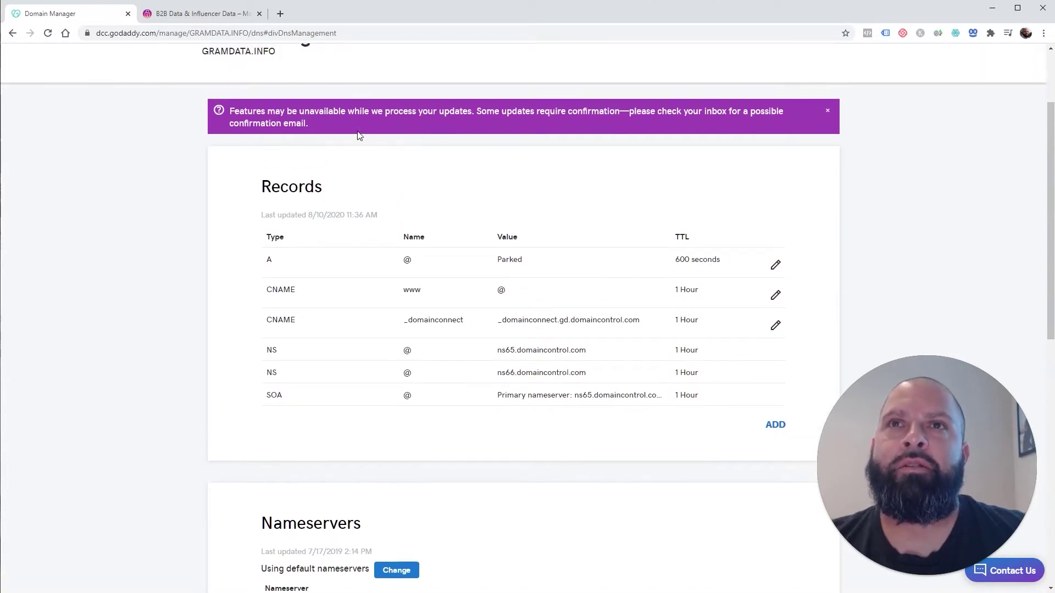
{"action": "scroll", "coordinate": [809, 247], "scroll_direction": "up", "scroll_amount": 2}
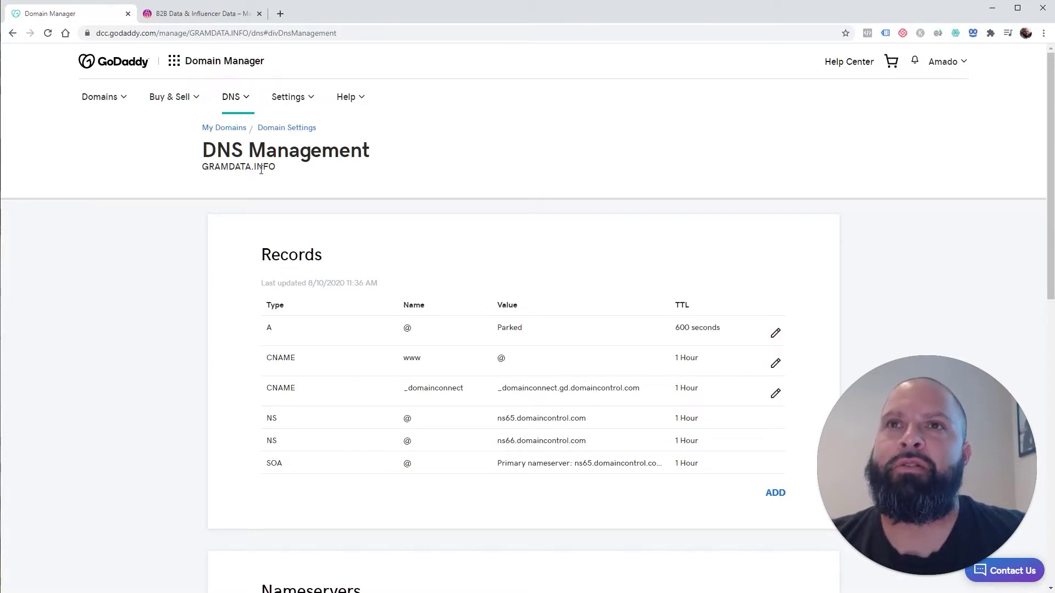
{"action": "left_click_drag", "start_coordinate": [274, 167], "coordinate": [205, 164]}
{"action": "key", "text": "ctrl+c"}
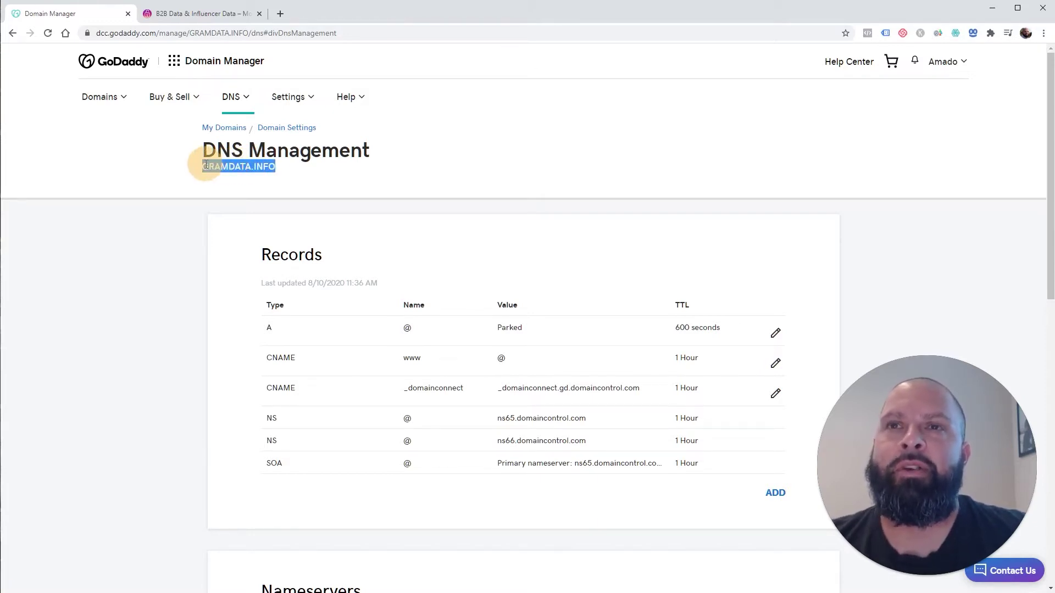
- Paste GRAMDATA.INFO into a new tab's address bar and load it
{"action": "left_click", "coordinate": [281, 13]}
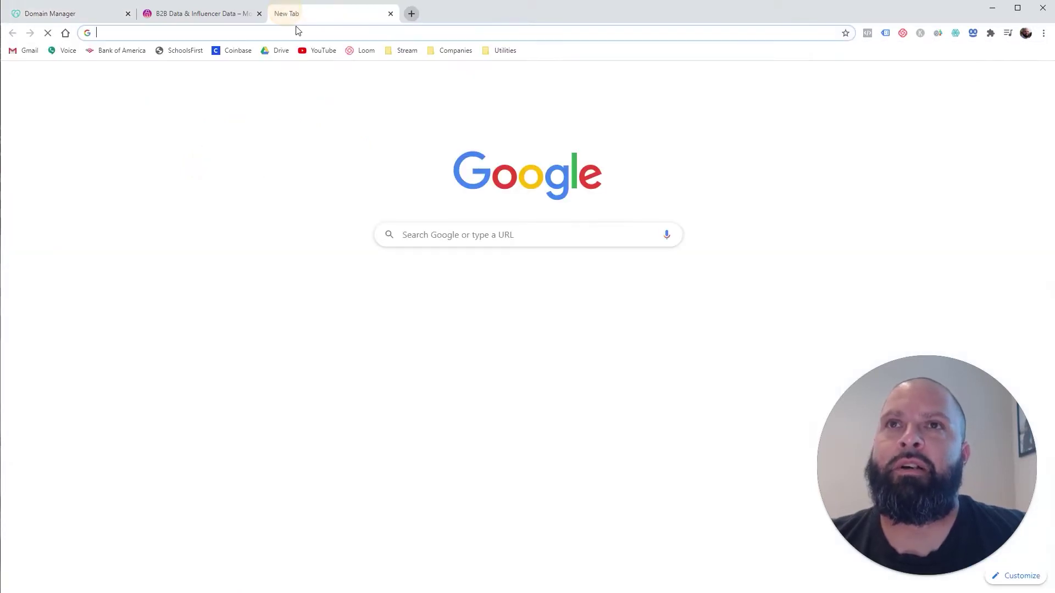
{"action": "key", "text": "ctrl+v"}
{"action": "key", "text": "Return"}
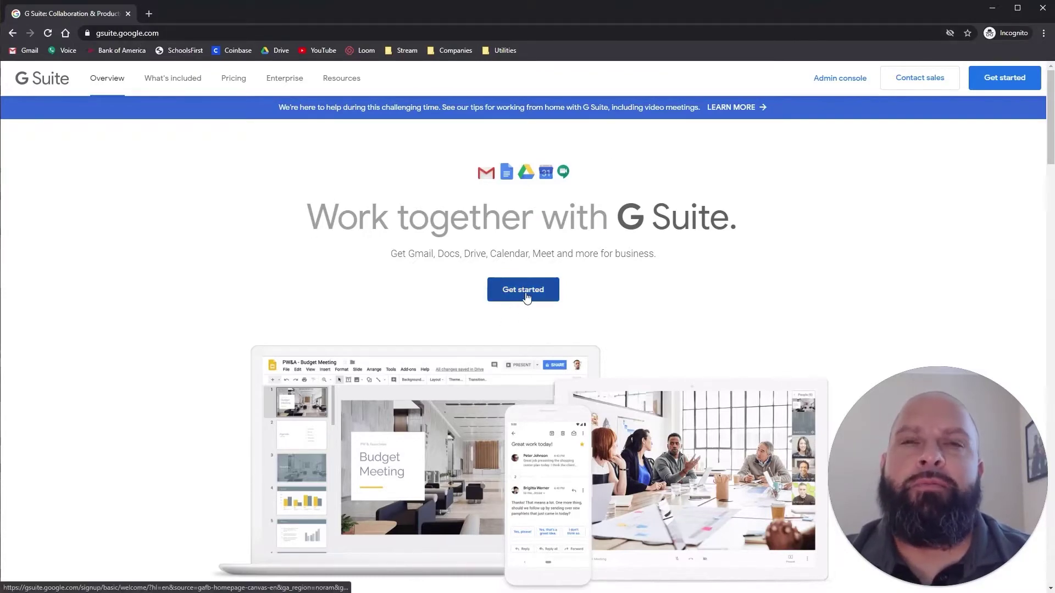
- Start the G Suite signup with business name 'Gram Data' and 'Just you' as employees
{"action": "left_click", "coordinate": [546, 291]}
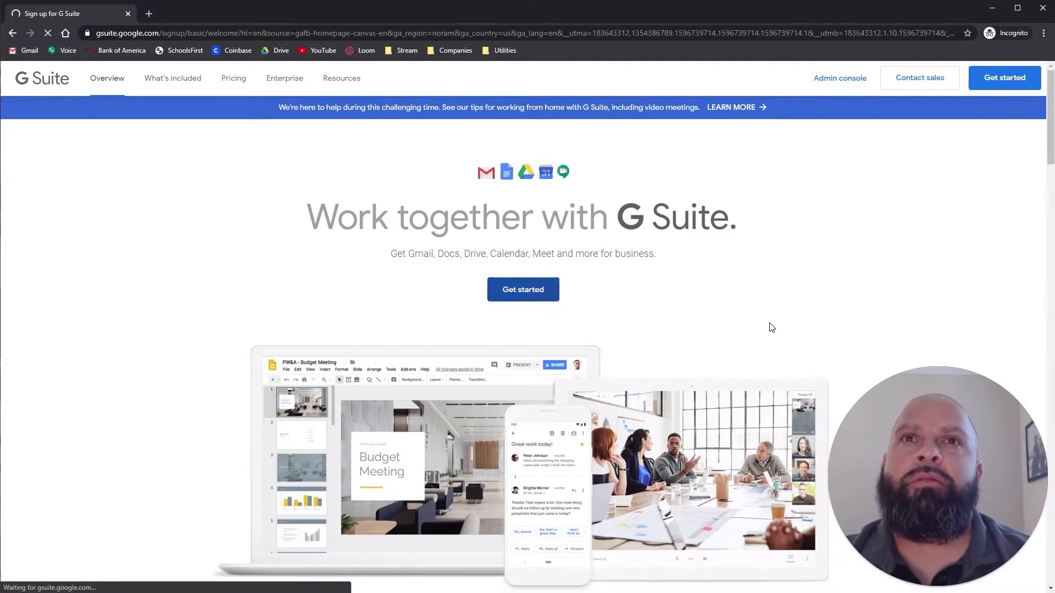
{"action": "left_click", "coordinate": [384, 216]}
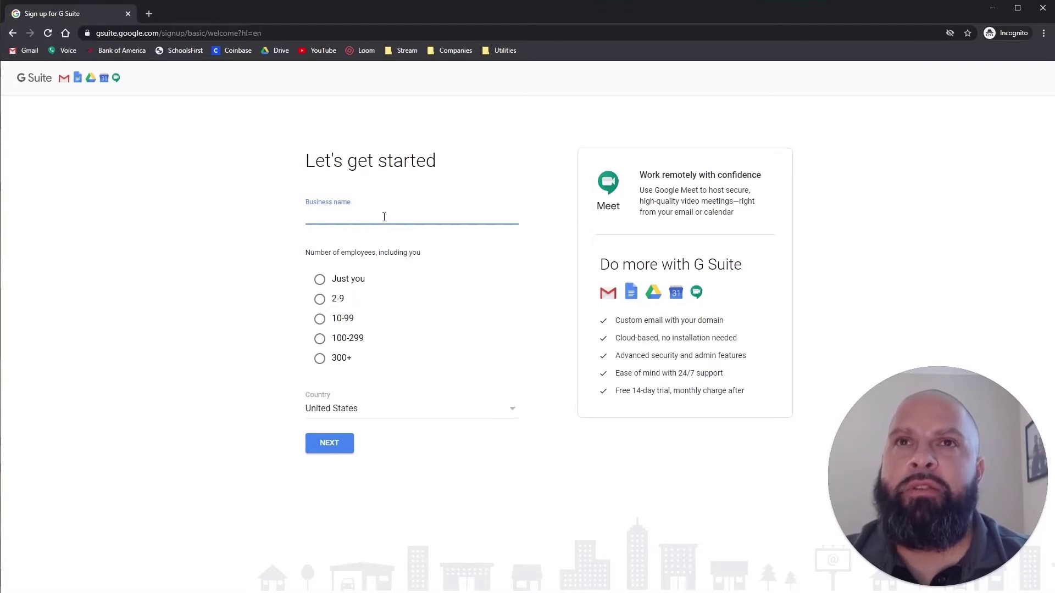
{"action": "type", "text": "Gram Data"}
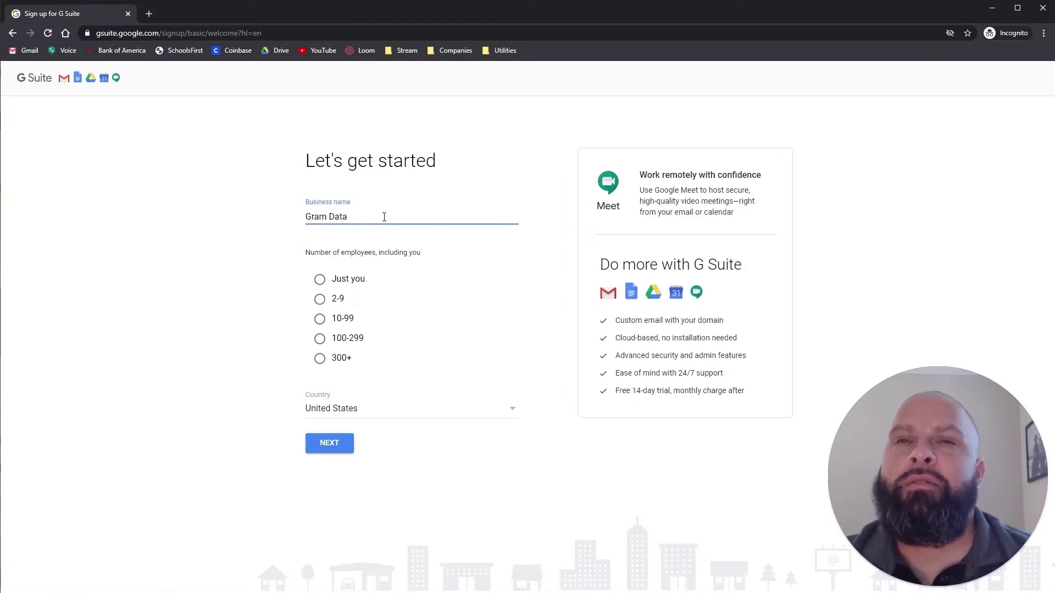
{"action": "left_click", "coordinate": [319, 281]}
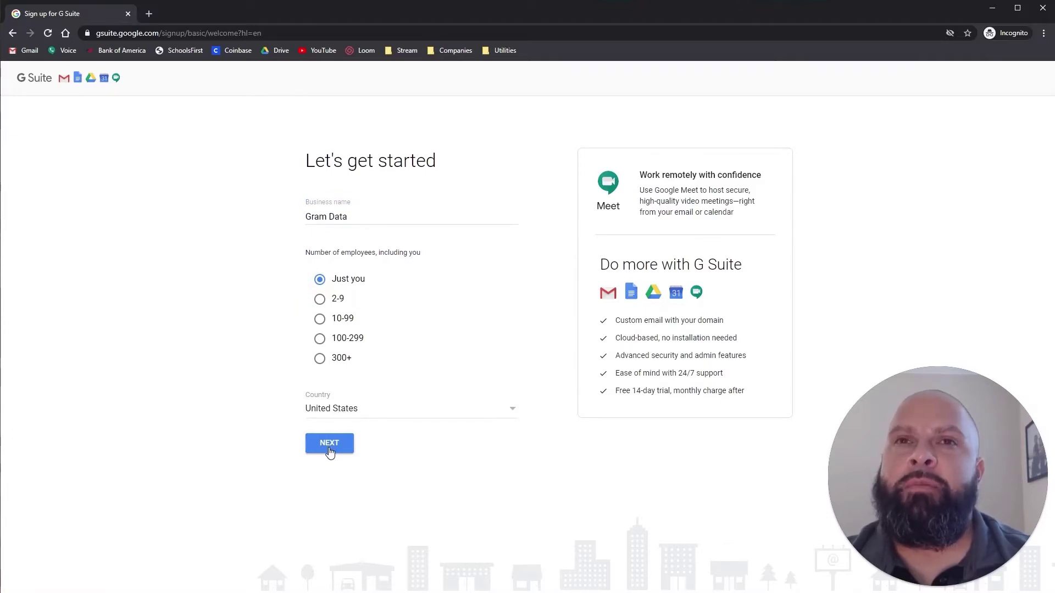
{"action": "left_click", "coordinate": [330, 445]}
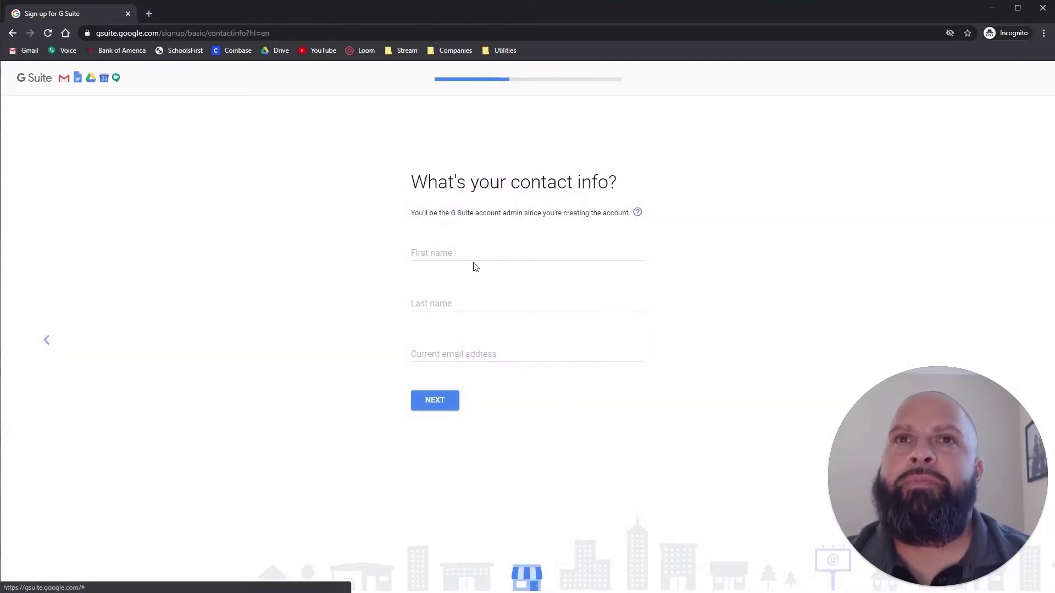
- Enter the admin's first name, last name and email address, then continue
{"action": "left_click", "coordinate": [470, 253]}
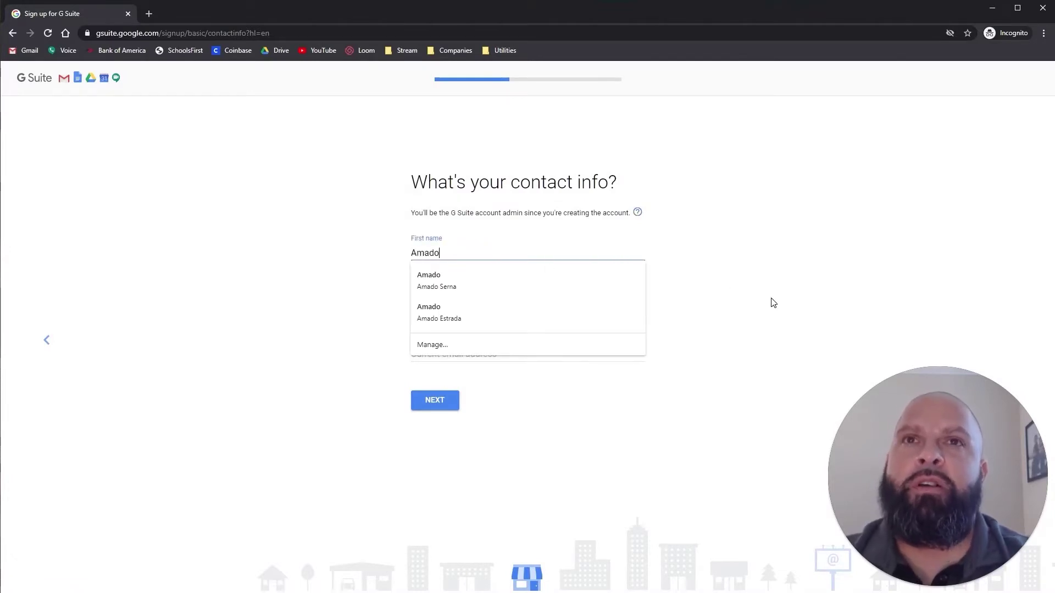
{"action": "key", "text": "Tab"}
{"action": "key", "text": "Tab"}
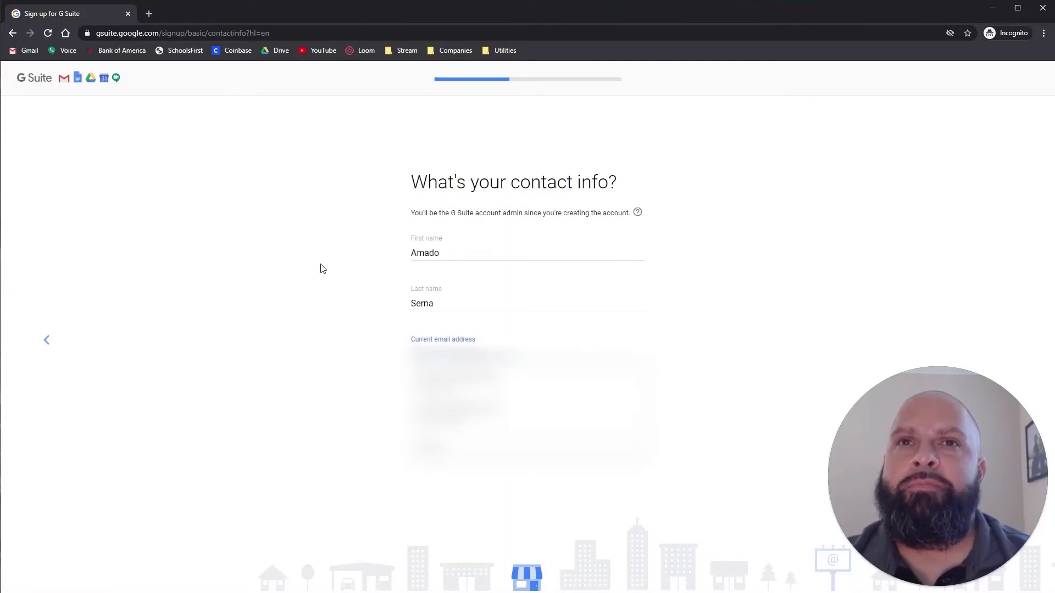
{"action": "left_click", "coordinate": [371, 337]}
{"action": "left_click", "coordinate": [445, 402]}
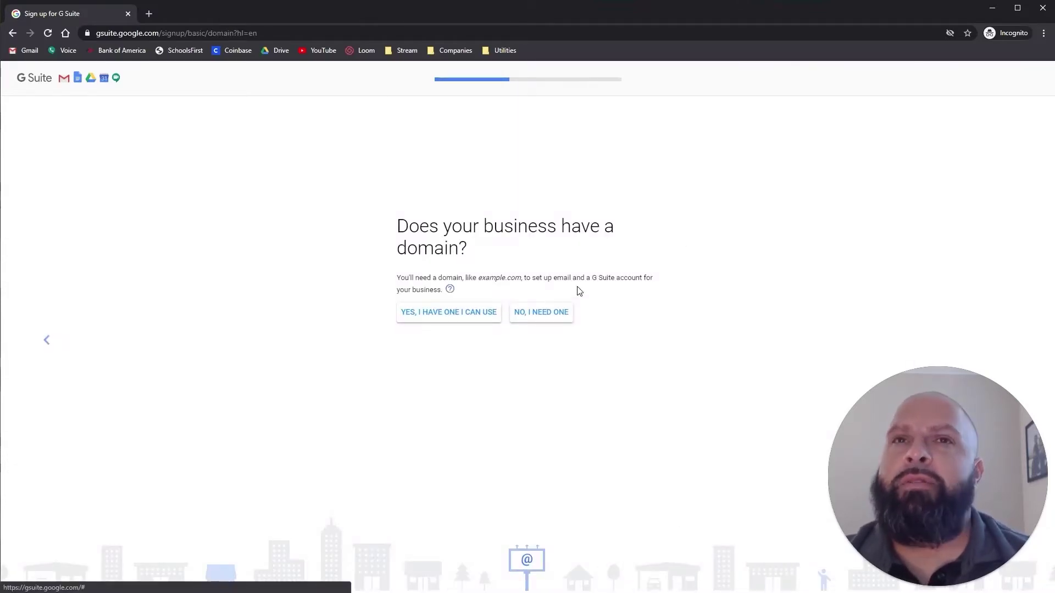
- Answer that the business has a domain and enter gramdata.info
{"action": "left_click", "coordinate": [480, 313]}
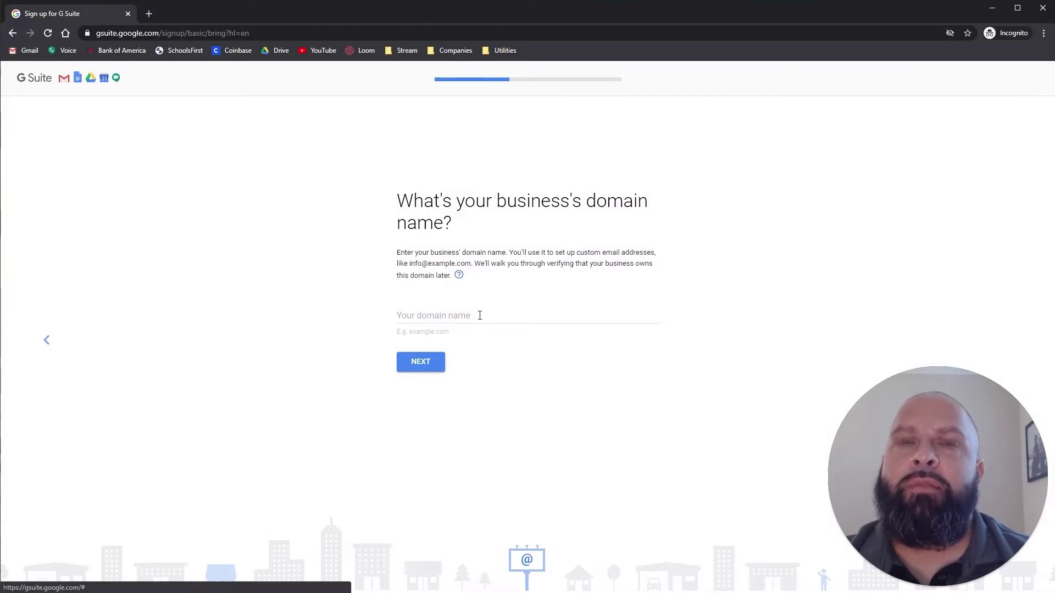
{"action": "left_click", "coordinate": [479, 316]}
{"action": "type", "text": "ra"}
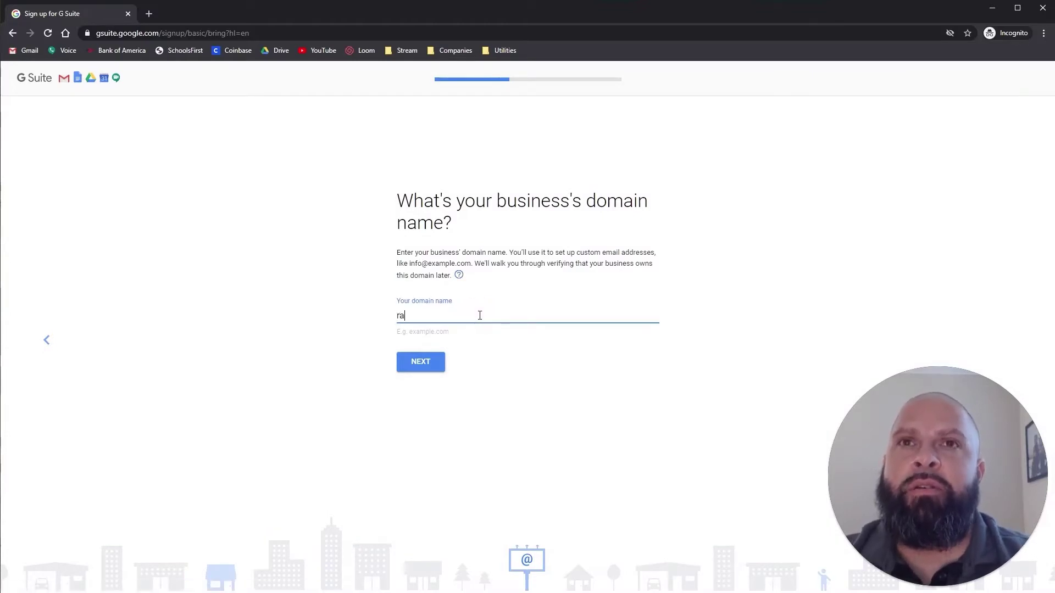
{"action": "key", "text": "BackSpace"}
{"action": "key", "text": "BackSpace"}
{"action": "type", "text": "gra"}
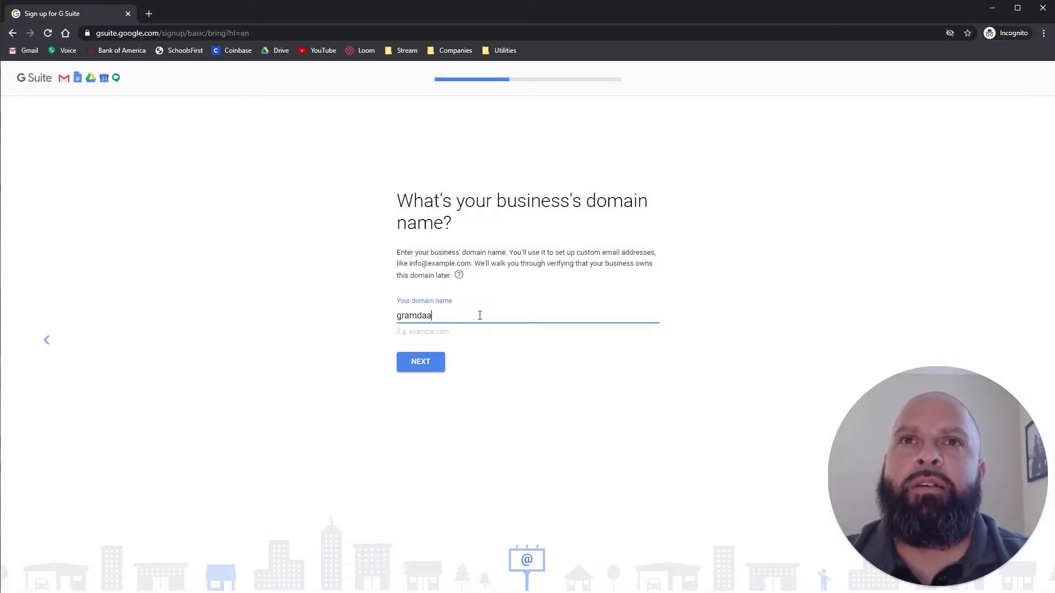
{"action": "type", "text": "mdata.info"}
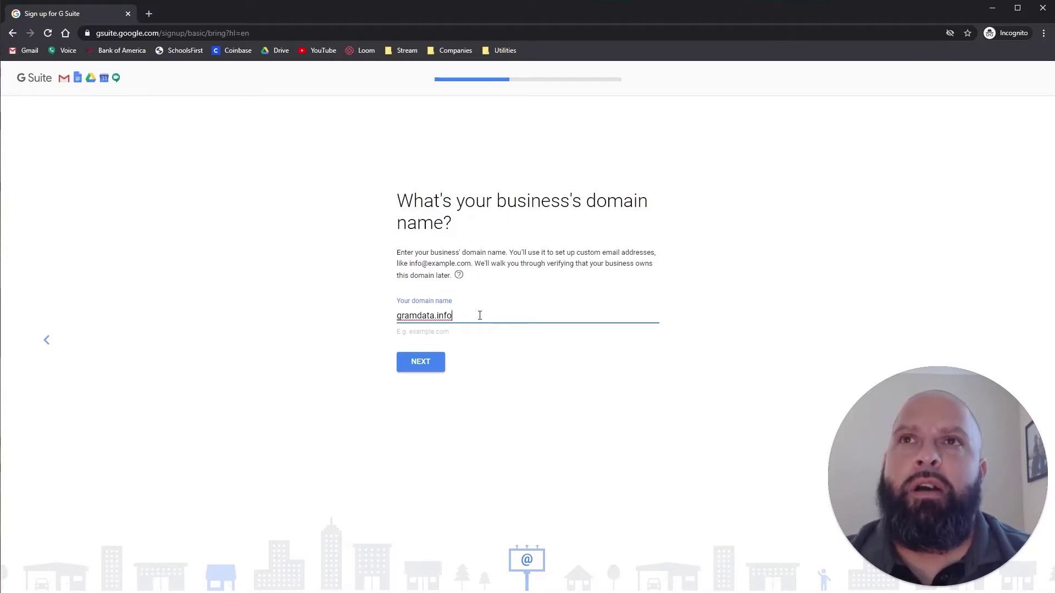
- Check gramdata.co in a separate tab, close it, then submit and confirm gramdata.info
{"action": "key", "text": "ctrl+t"}
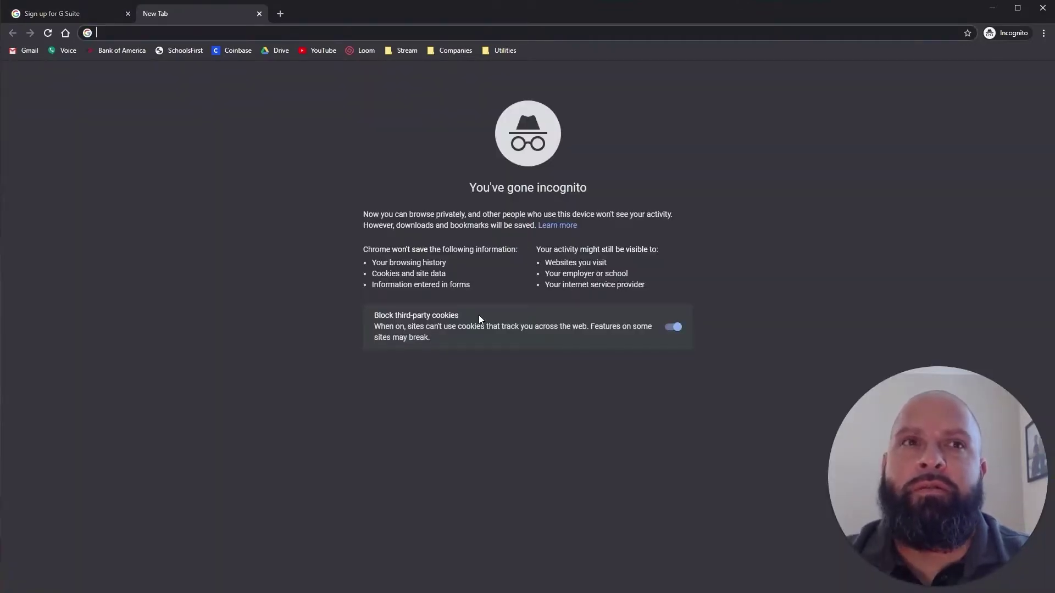
{"action": "type", "text": "gramdata.co"}
{"action": "key", "text": "Return"}
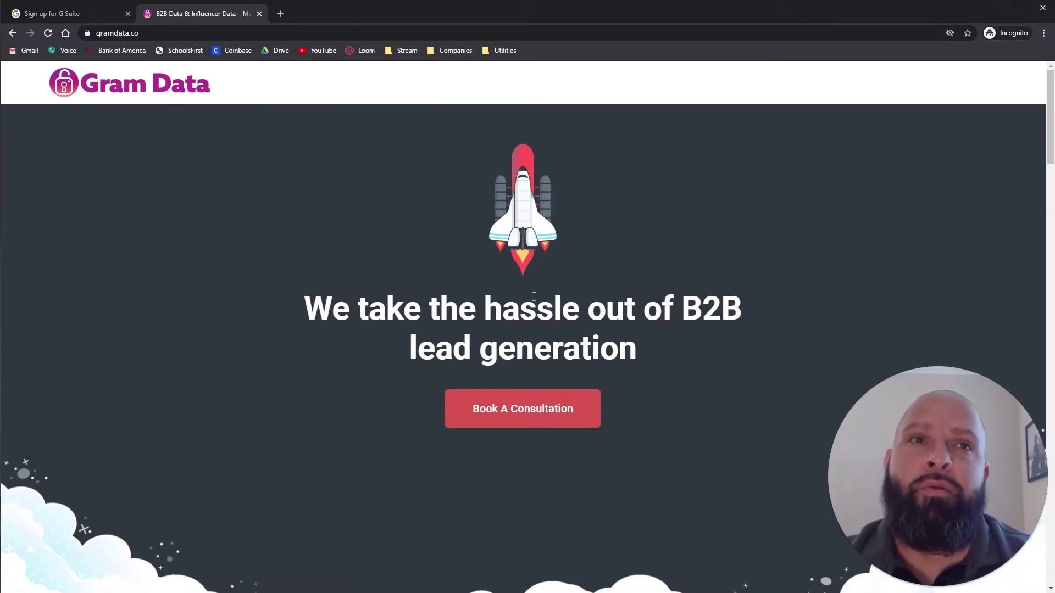
{"action": "key", "text": "ctrl+shift+Tab"}
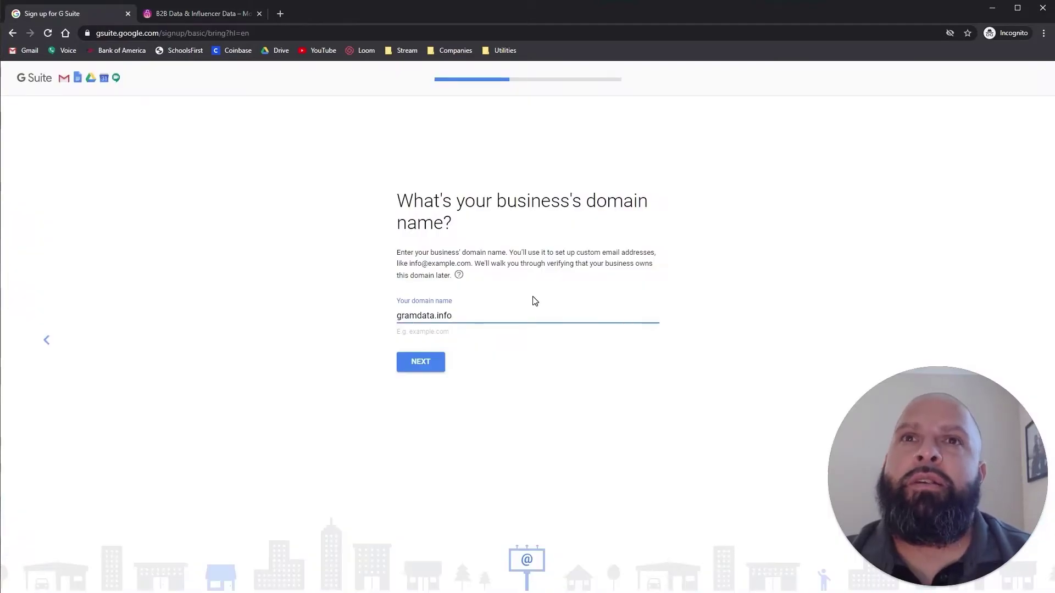
{"action": "key", "text": "ctrl+Tab"}
{"action": "key", "text": "ctrl+w"}
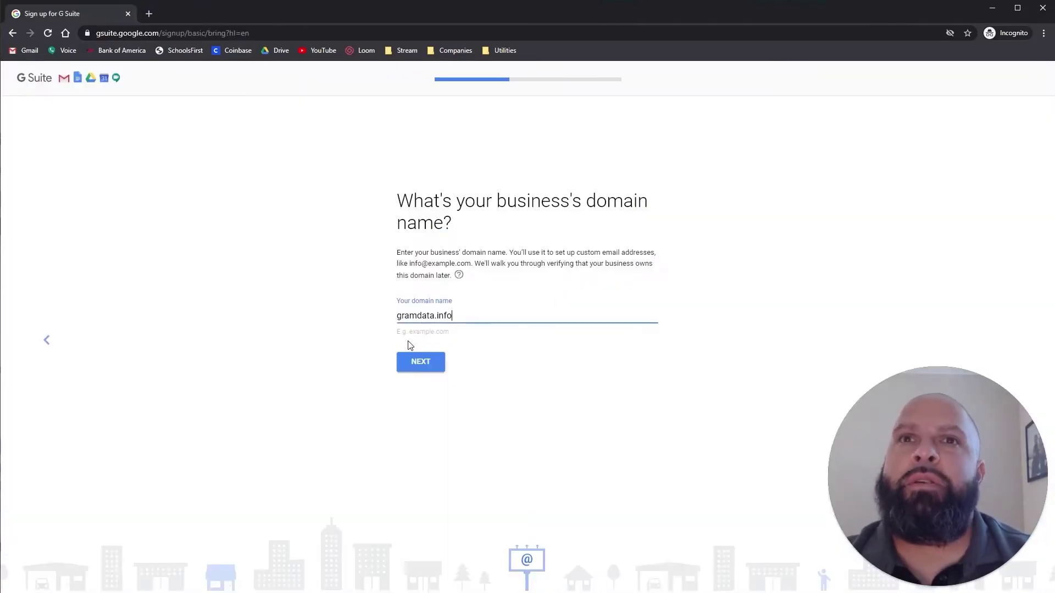
{"action": "left_click", "coordinate": [418, 363]}
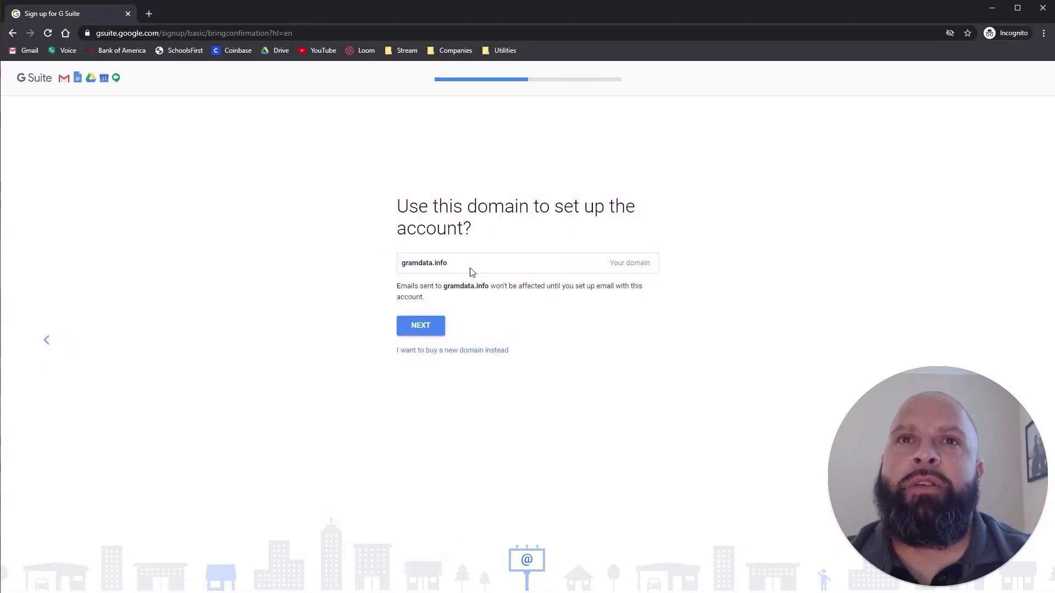
{"action": "left_click", "coordinate": [405, 335]}
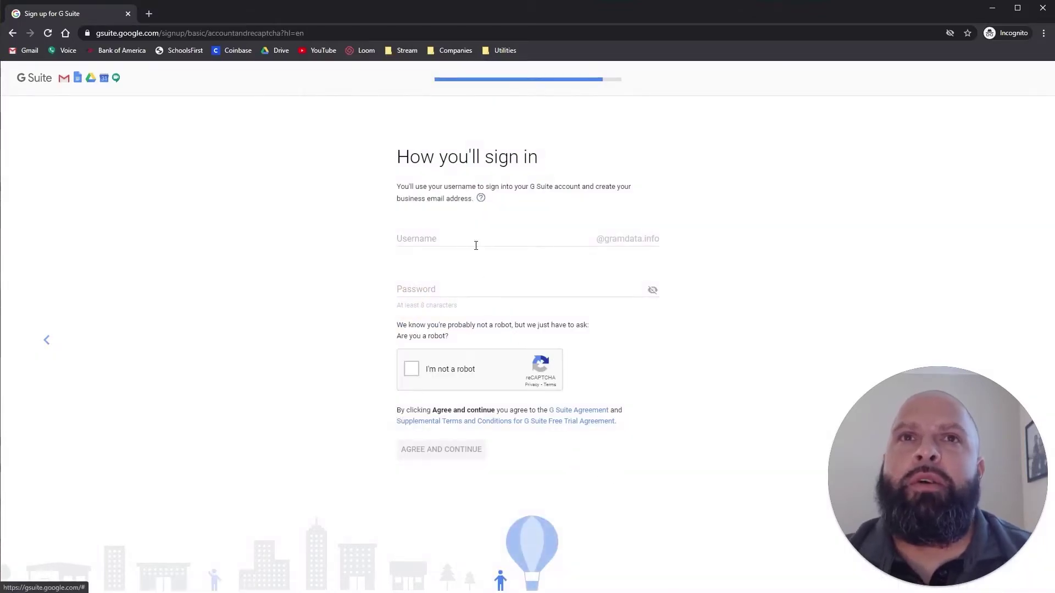
- Enter an admin username at gramdata.info and a password, pass the robot check, and agree
{"action": "left_click", "coordinate": [478, 244]}
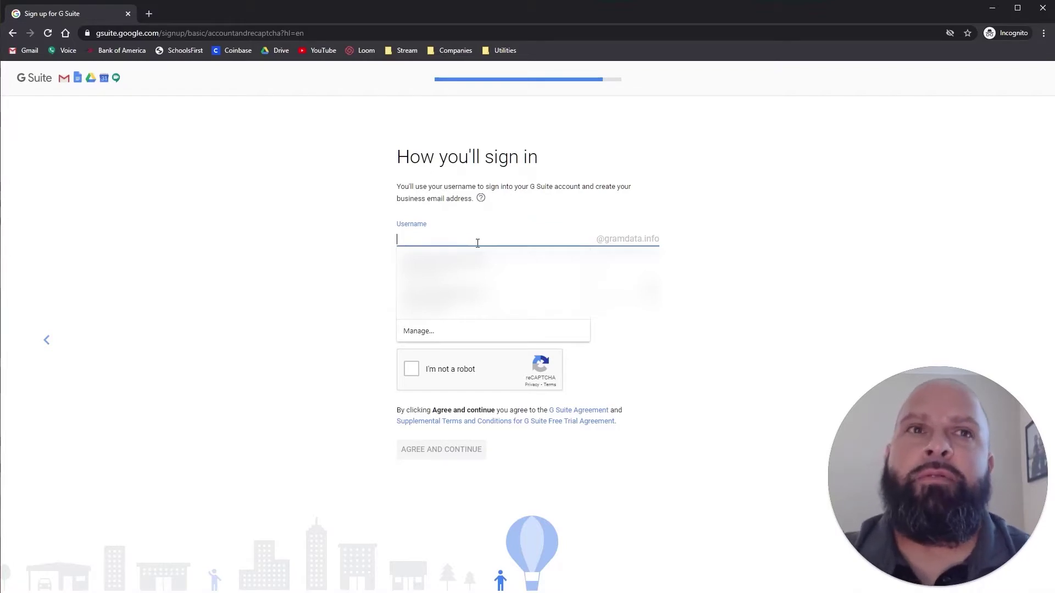
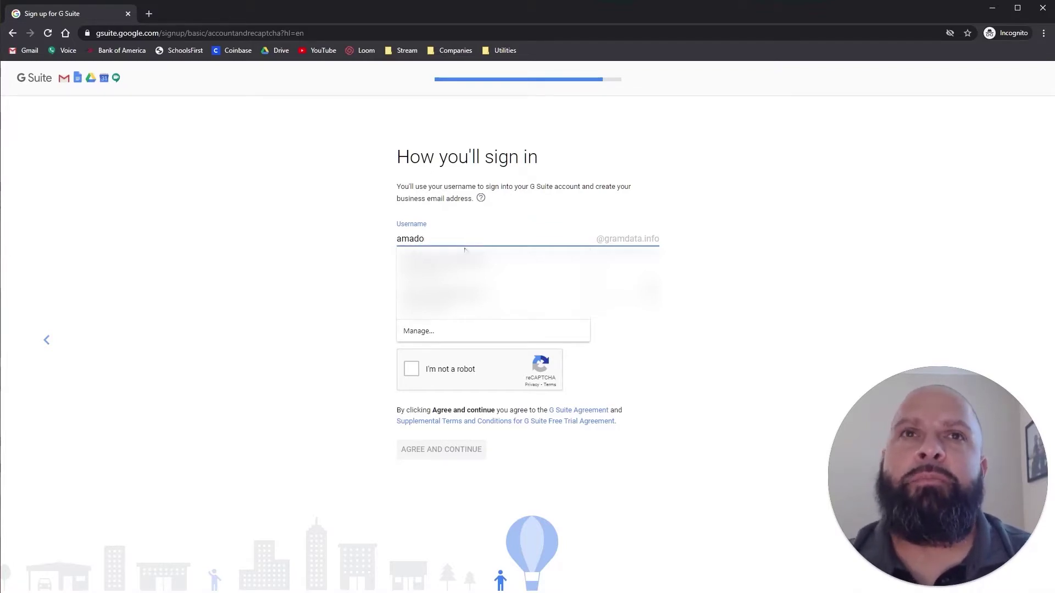
{"action": "left_click", "coordinate": [331, 291]}
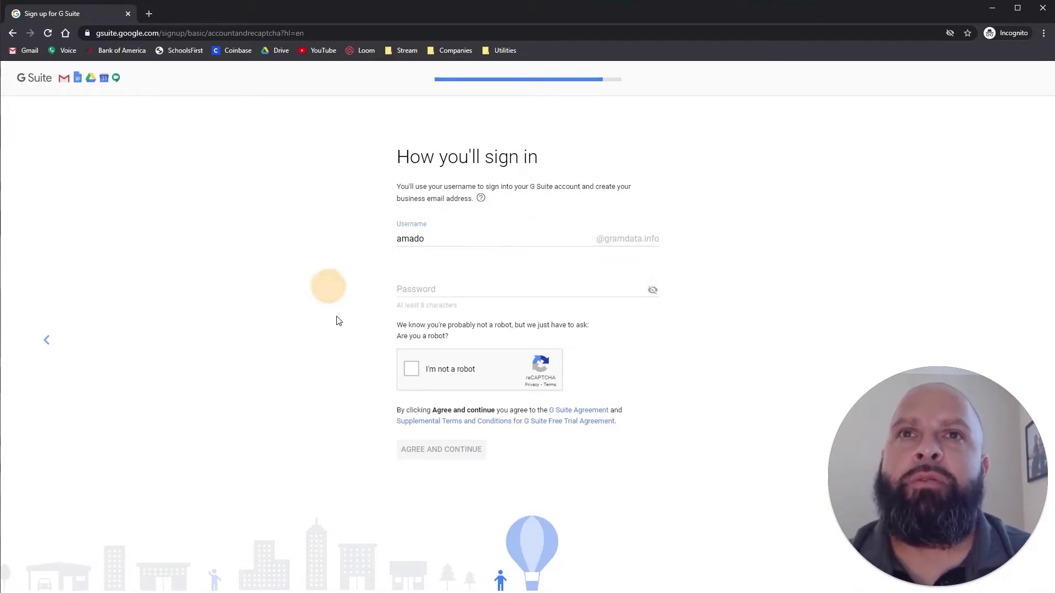
{"action": "left_click", "coordinate": [448, 287]}
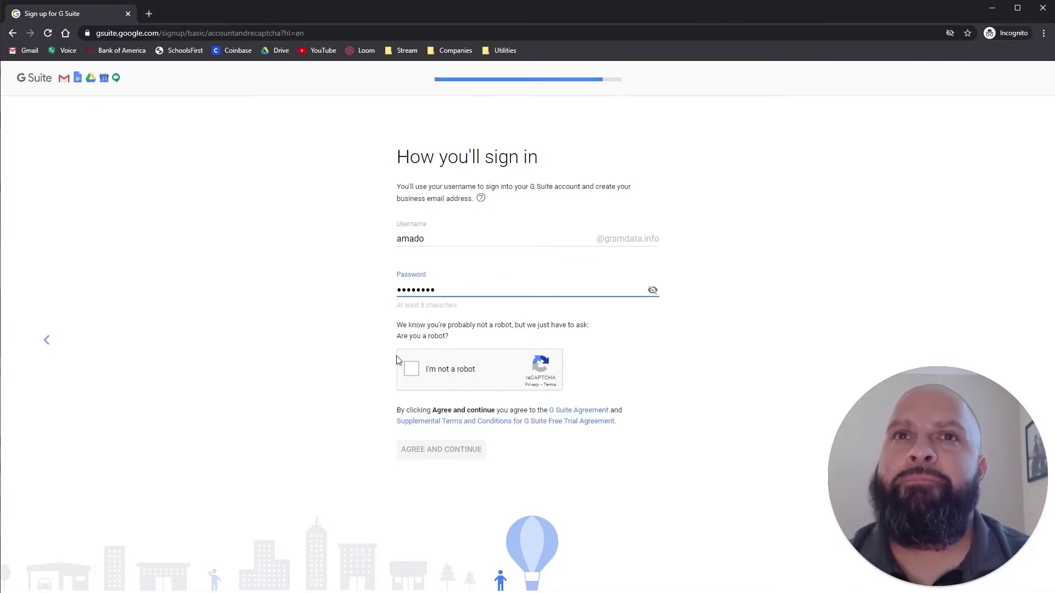
{"action": "left_click", "coordinate": [411, 368]}
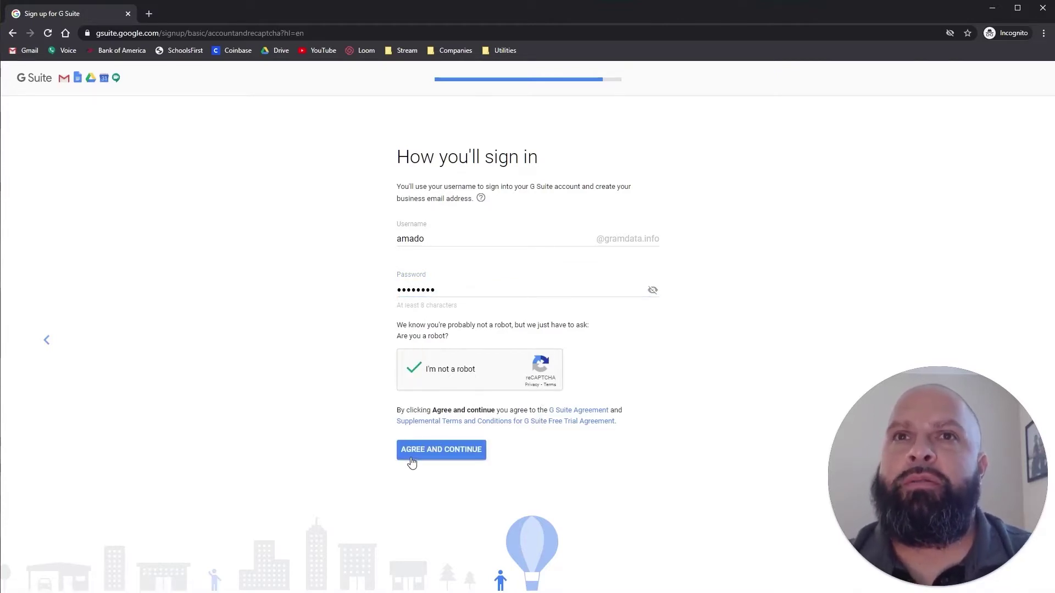
{"action": "left_click", "coordinate": [416, 454]}
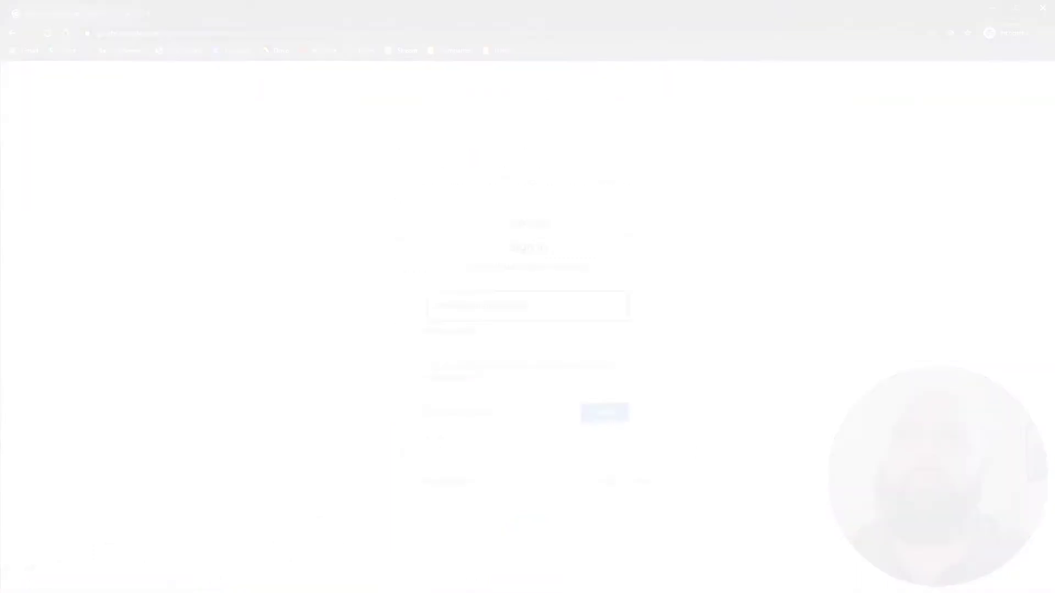
- Sign in to the new gramdata.info account with its password
{"action": "left_click", "coordinate": [605, 416]}
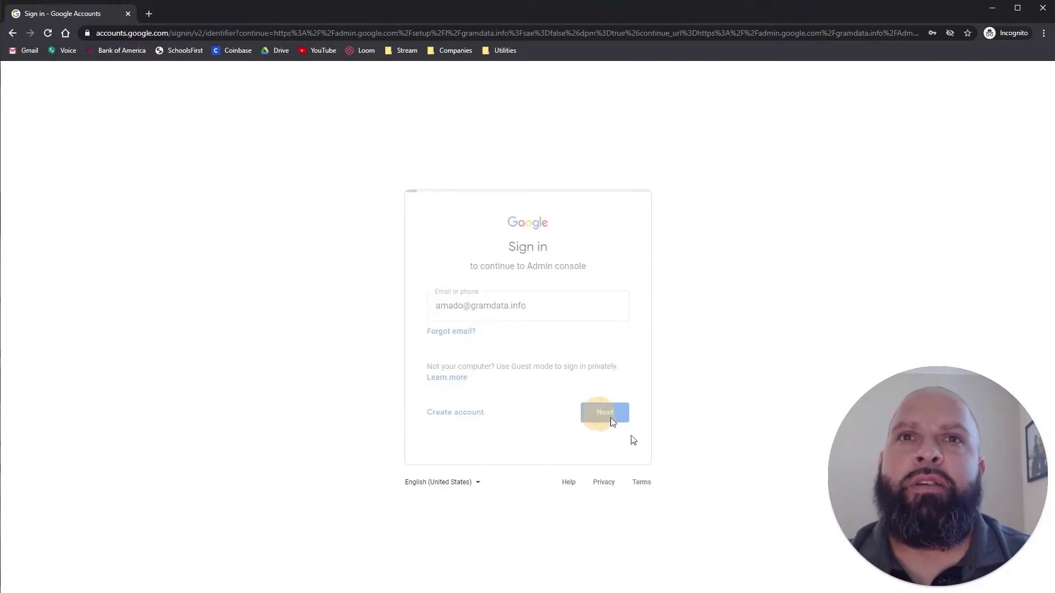
{"action": "left_click", "coordinate": [465, 314]}
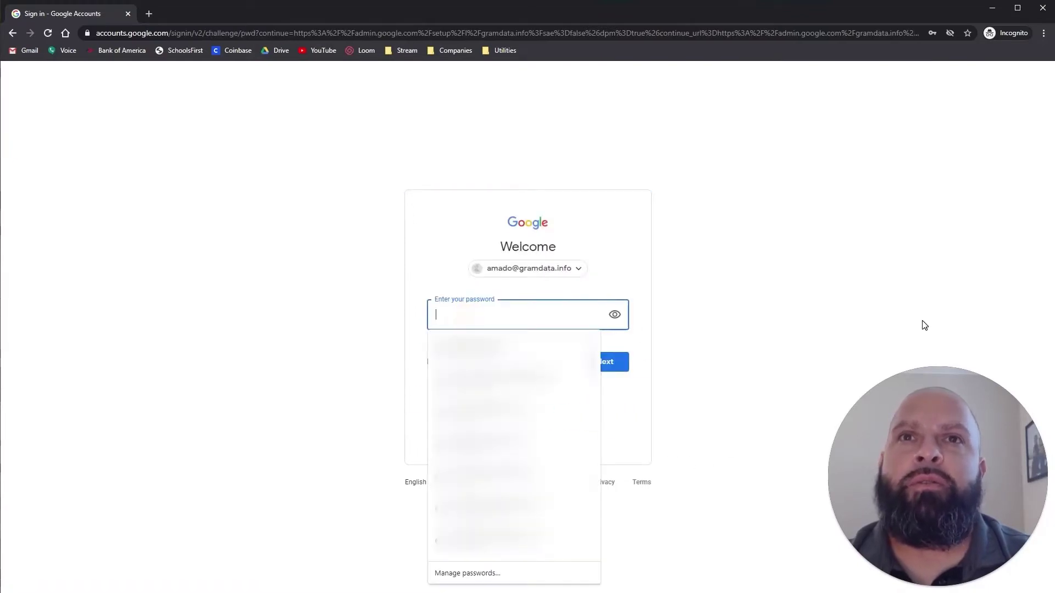
{"action": "type", "text": "•••"}
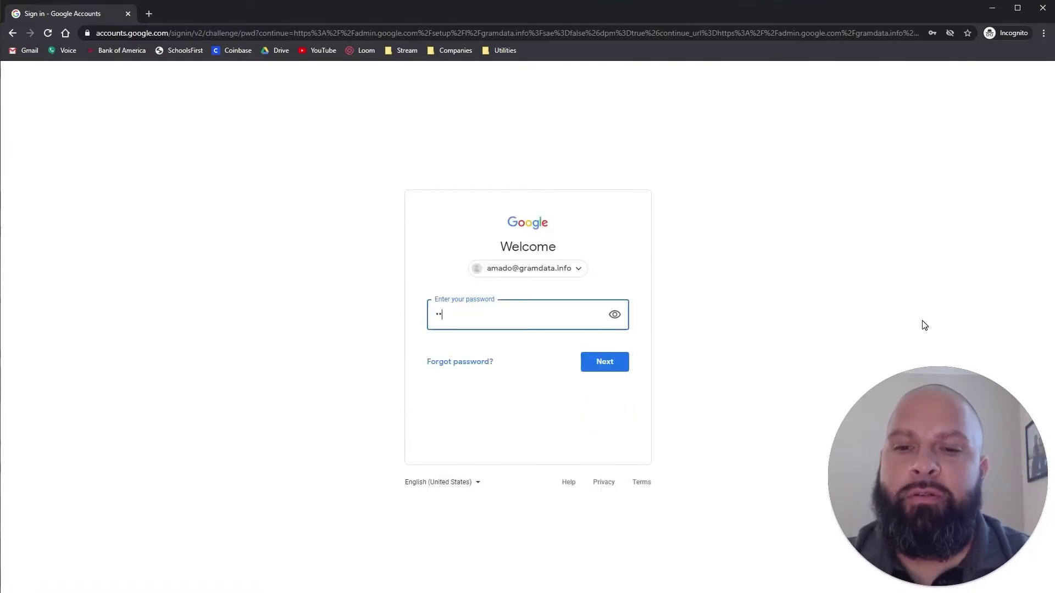
{"action": "type", "text": "•••••"}
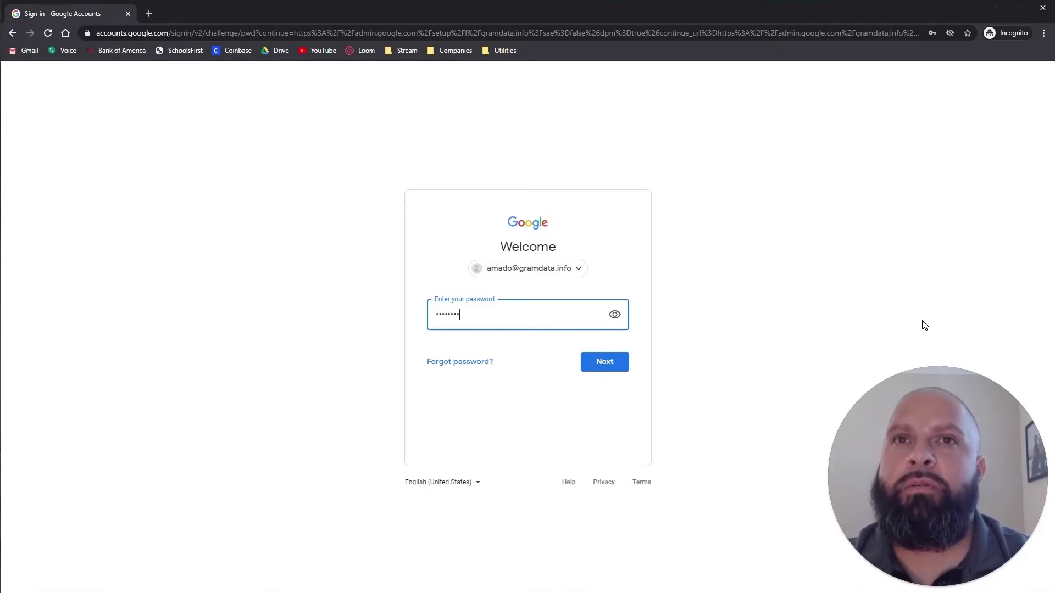
{"action": "left_click", "coordinate": [602, 362]}
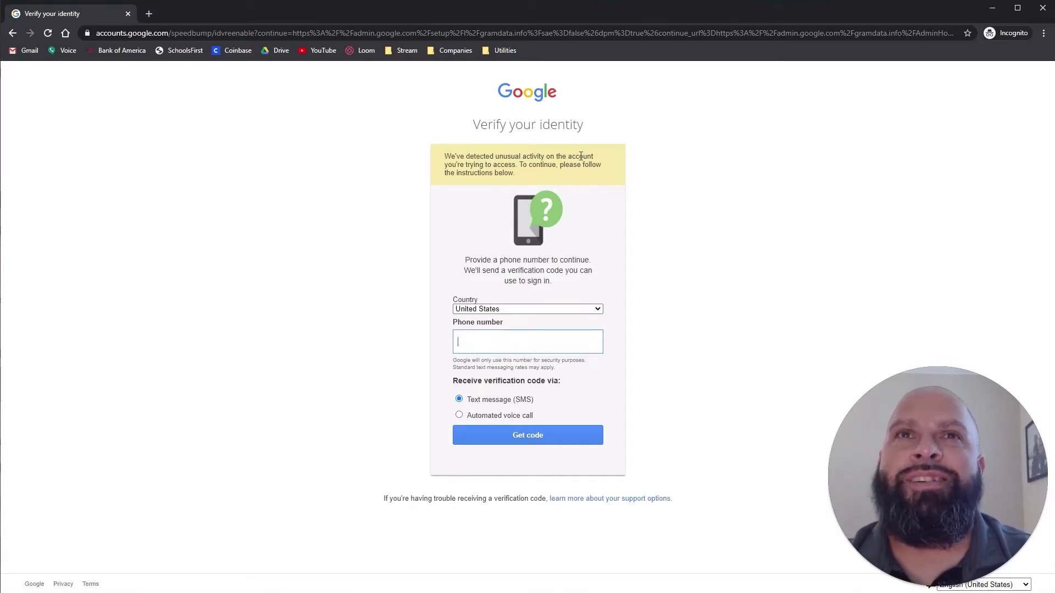
- Verify identity with a phone number and the texted verification code
{"action": "left_click", "coordinate": [487, 345]}
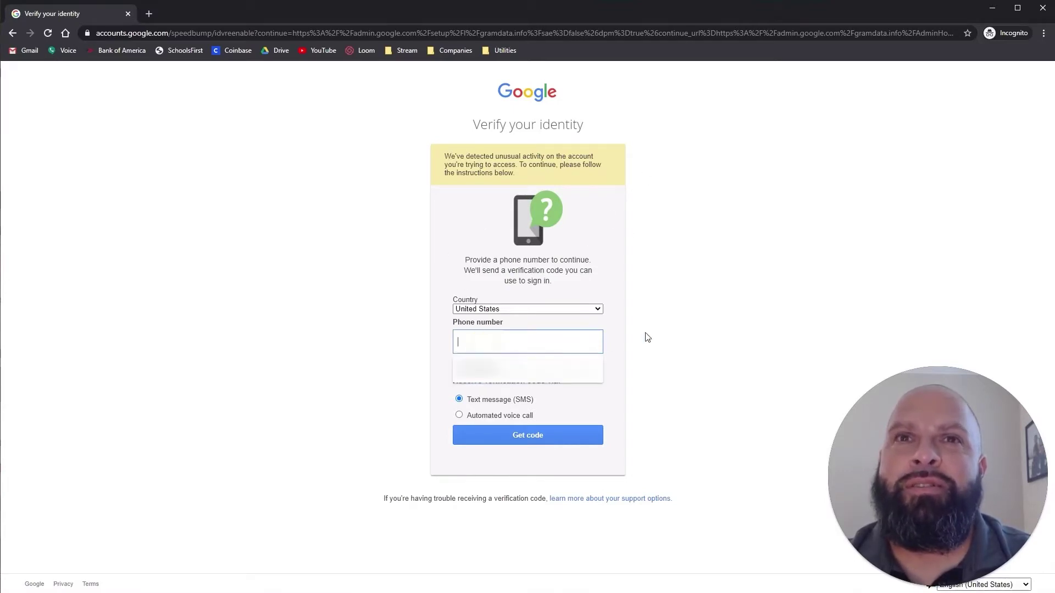
{"action": "type", "text": "55512"}
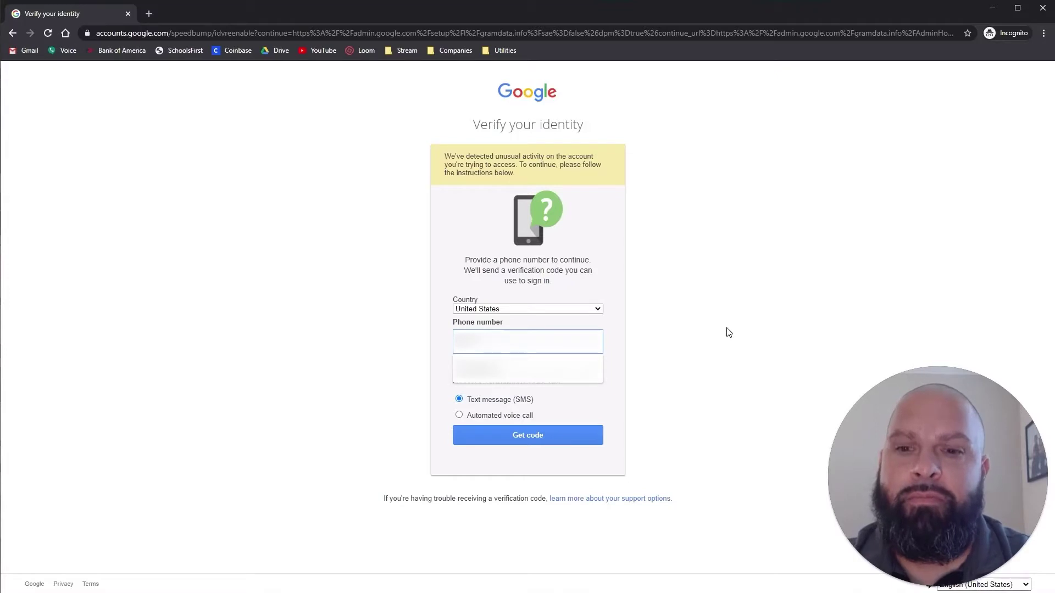
{"action": "key", "text": "Escape"}
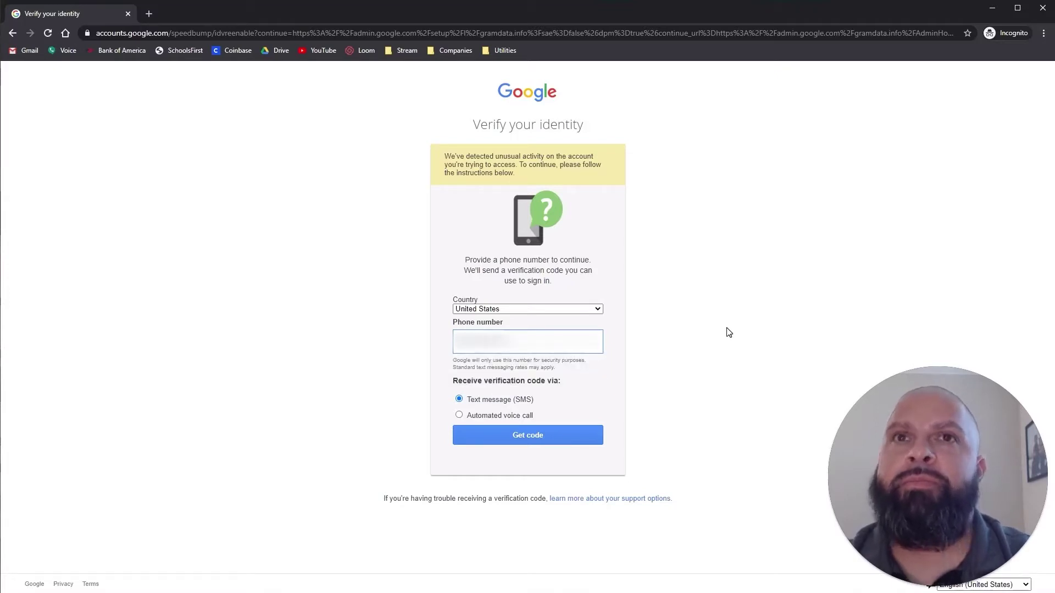
{"action": "left_click", "coordinate": [562, 437]}
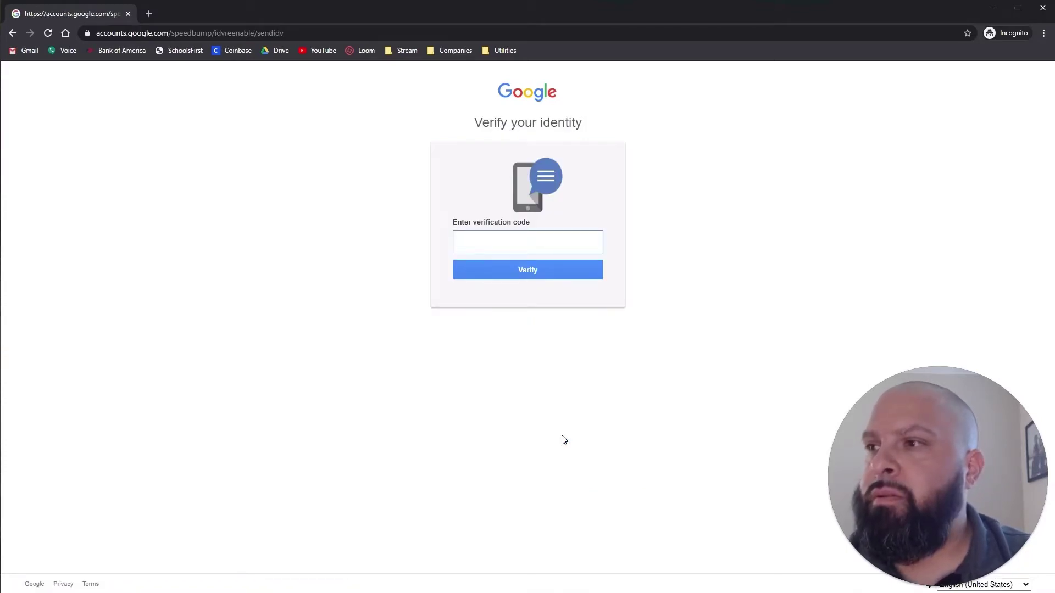
{"action": "left_click", "coordinate": [552, 244]}
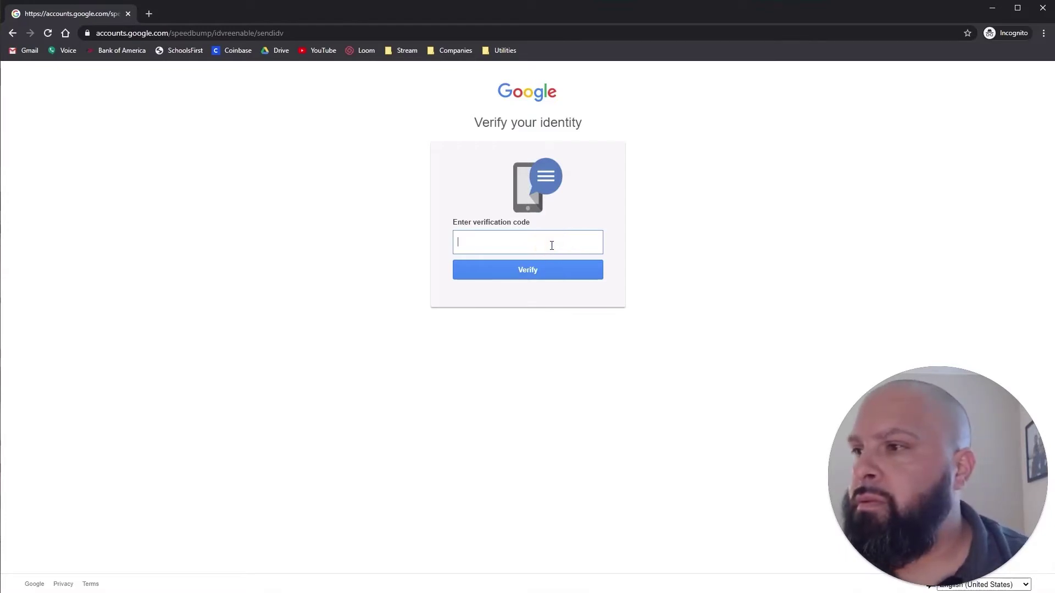
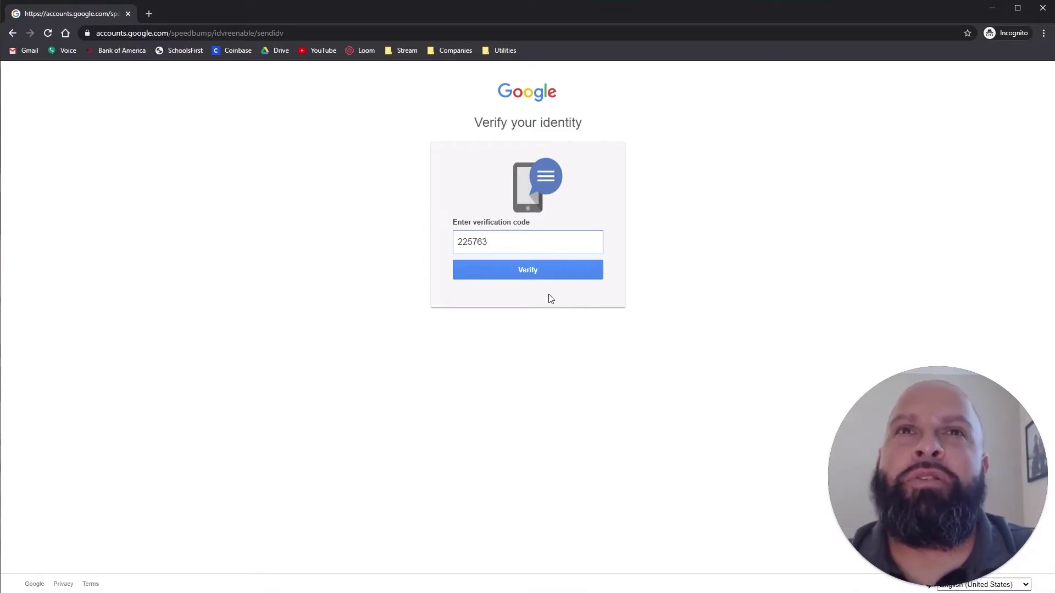
{"action": "left_click", "coordinate": [554, 274]}
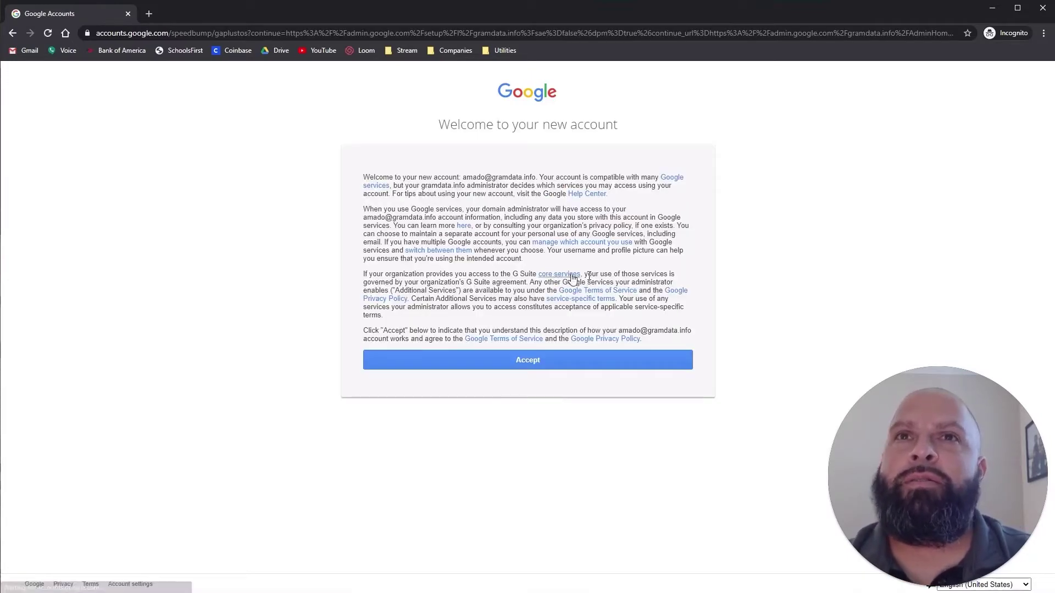
- Accept the terms and Flexible Plan, then fill in a saved card and confirm its CVC
{"action": "left_click", "coordinate": [513, 361]}
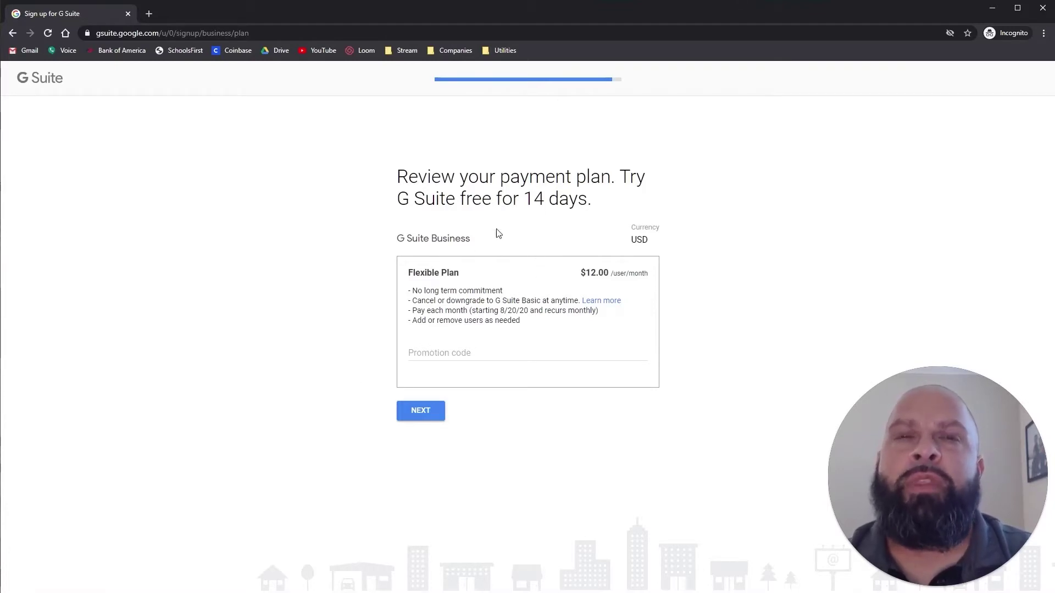
{"action": "left_click", "coordinate": [422, 413]}
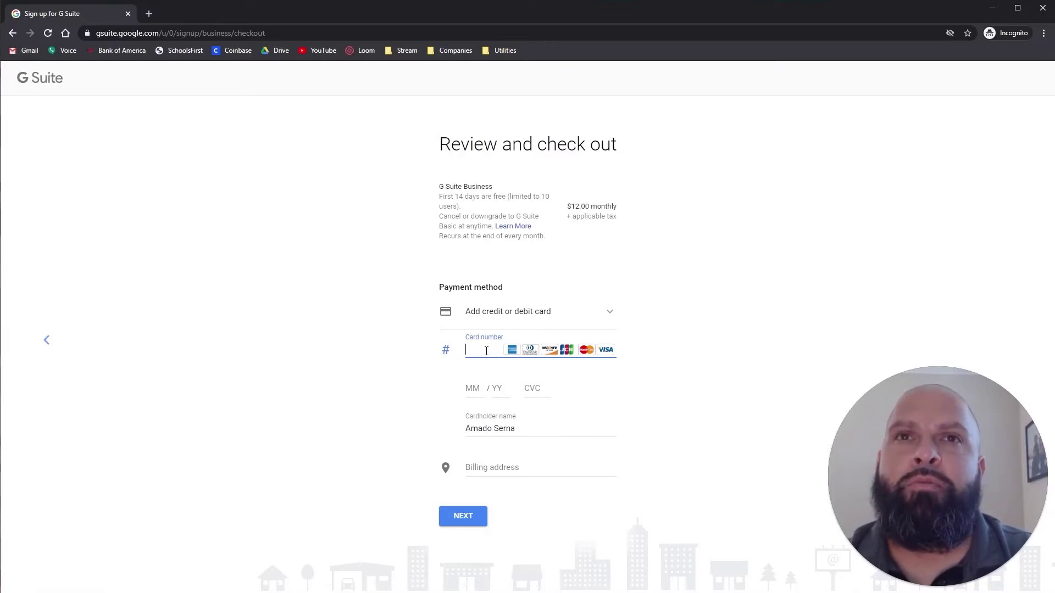
{"action": "left_click", "coordinate": [486, 351]}
{"action": "left_click", "coordinate": [577, 412]}
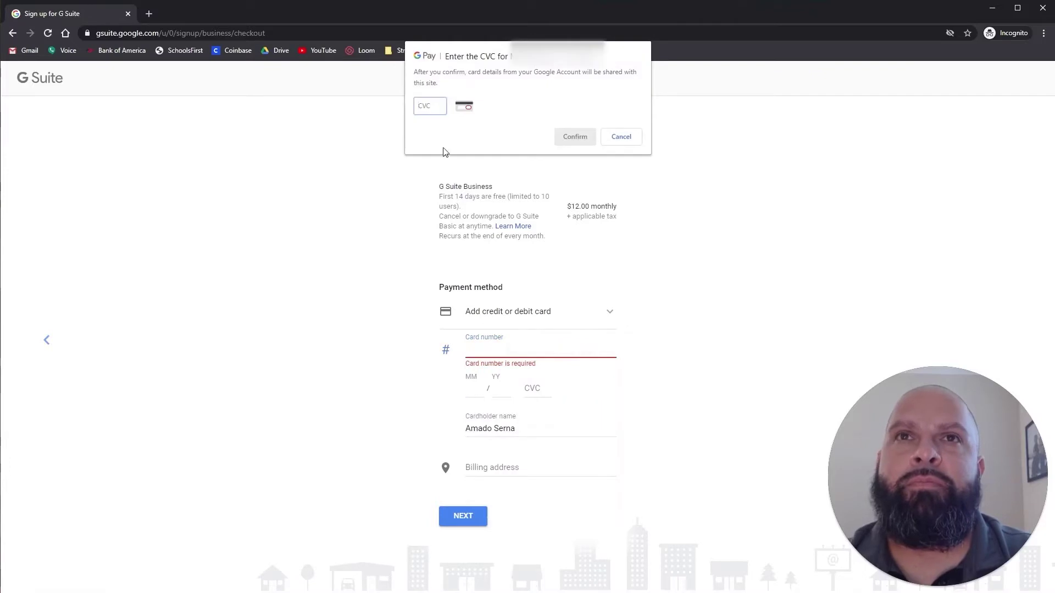
{"action": "type", "text": "***"}
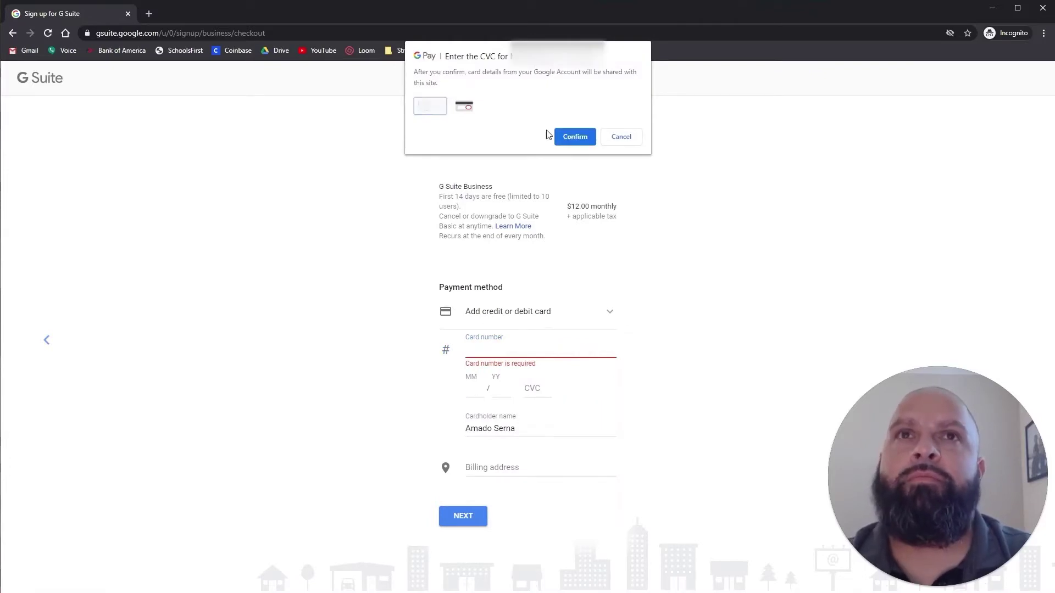
{"action": "left_click", "coordinate": [577, 138]}
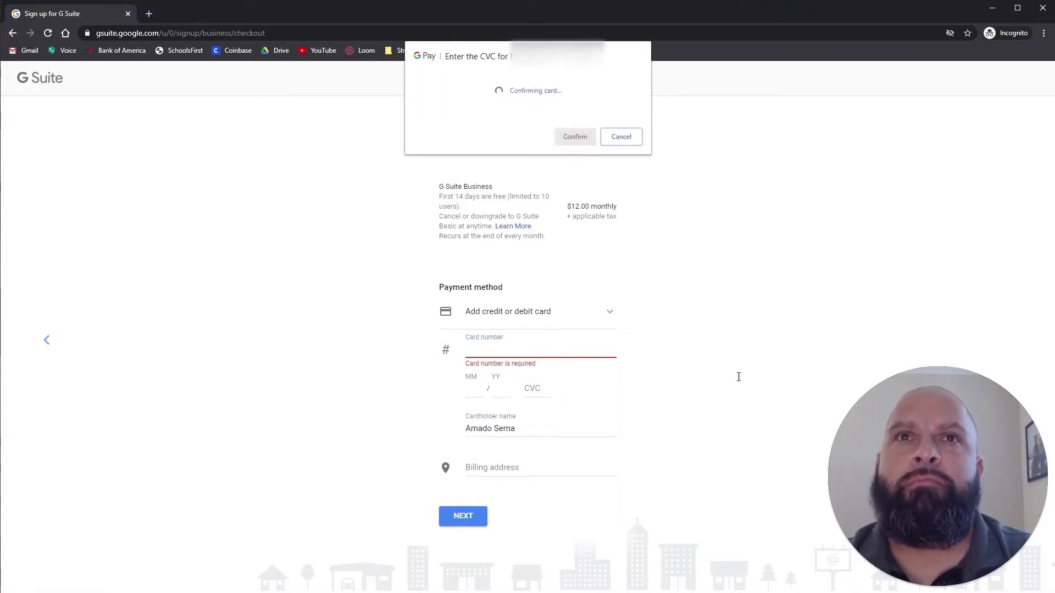
- Fill the billing address with a corrected ZIP code and submit the $12.00 monthly checkout
{"action": "left_click", "coordinate": [491, 464]}
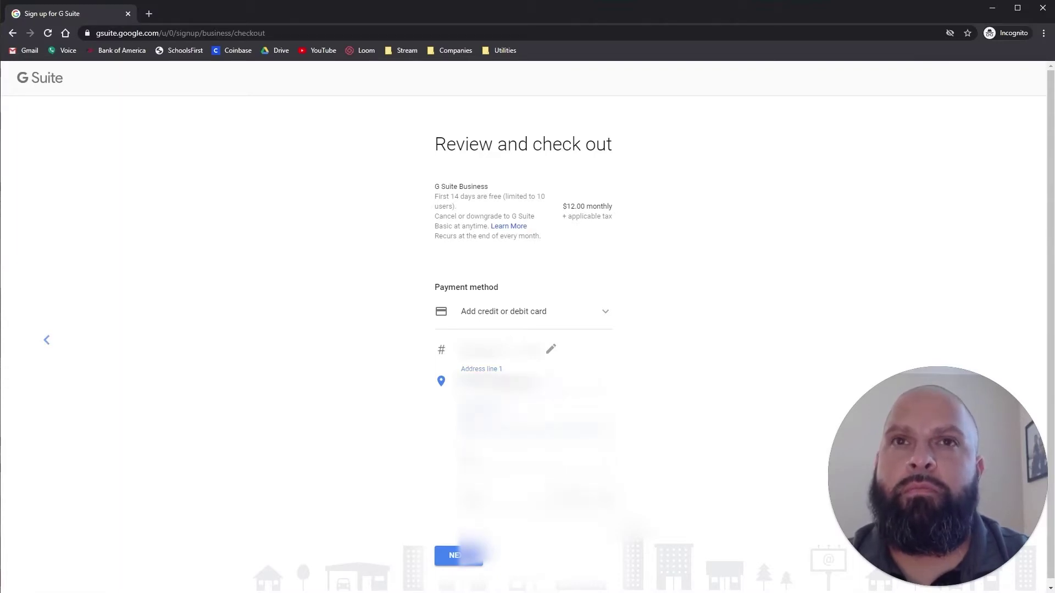
{"action": "left_click", "coordinate": [494, 460]}
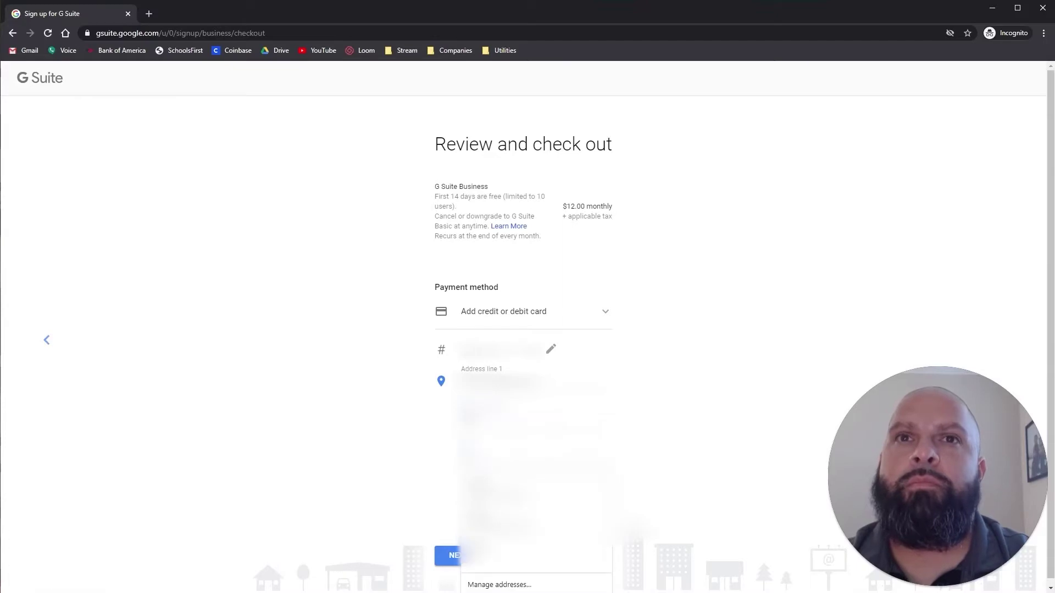
{"action": "key", "text": "Tab"}
{"action": "key", "text": "Tab"}
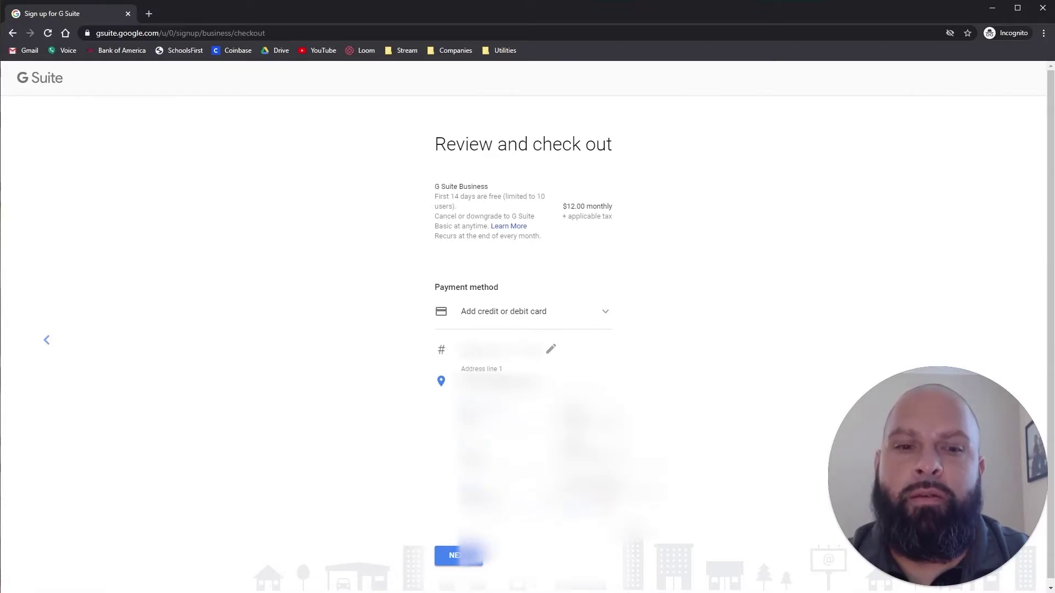
{"action": "key", "text": "BackSpace"}
{"action": "type", "text": "9"}
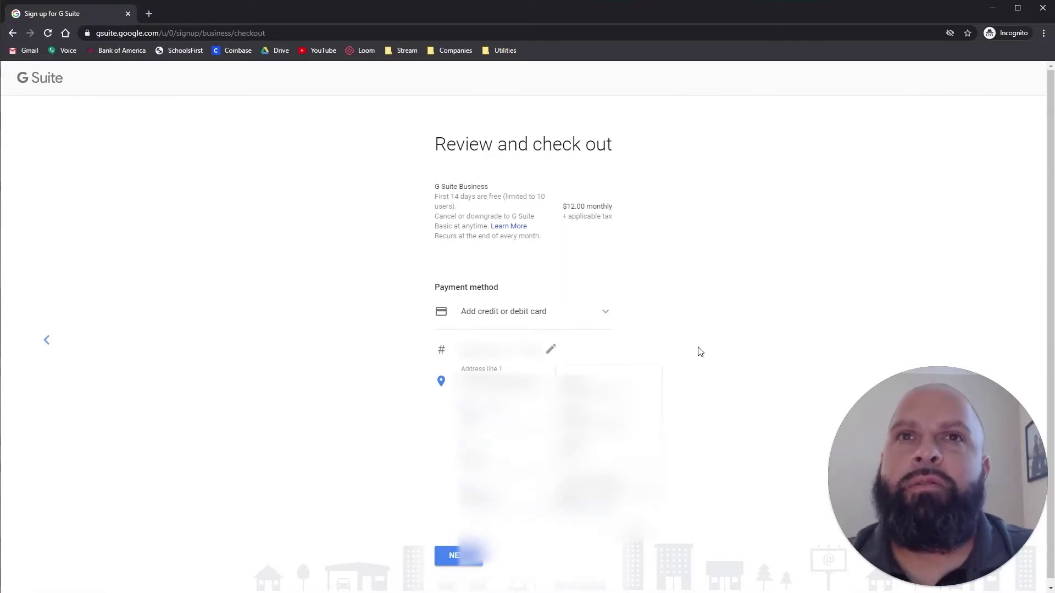
{"action": "left_click", "coordinate": [466, 556]}
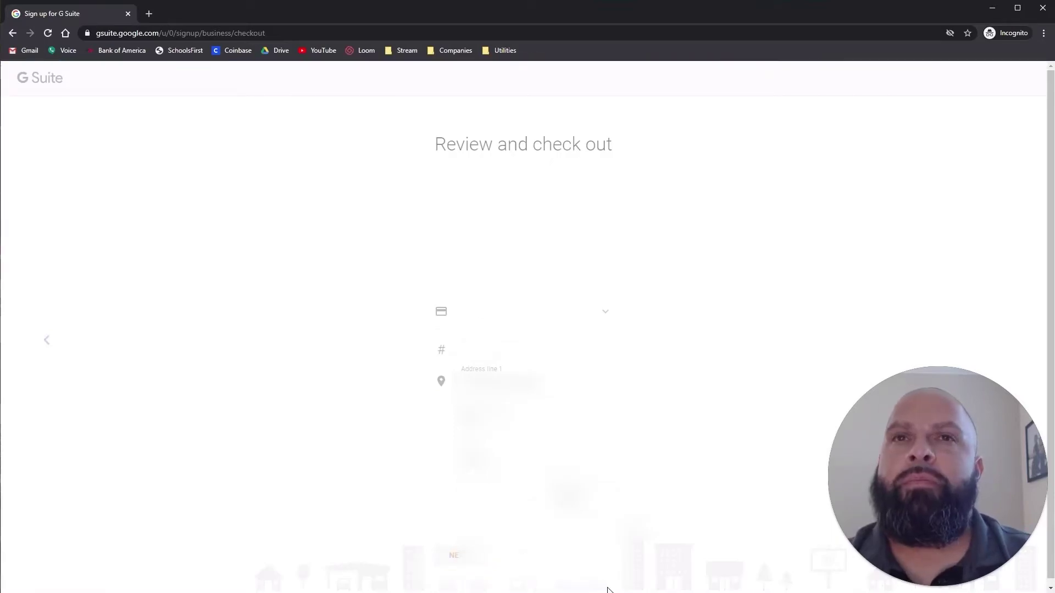
{"action": "left_click_drag", "start_coordinate": [464, 216], "coordinate": [704, 215]}
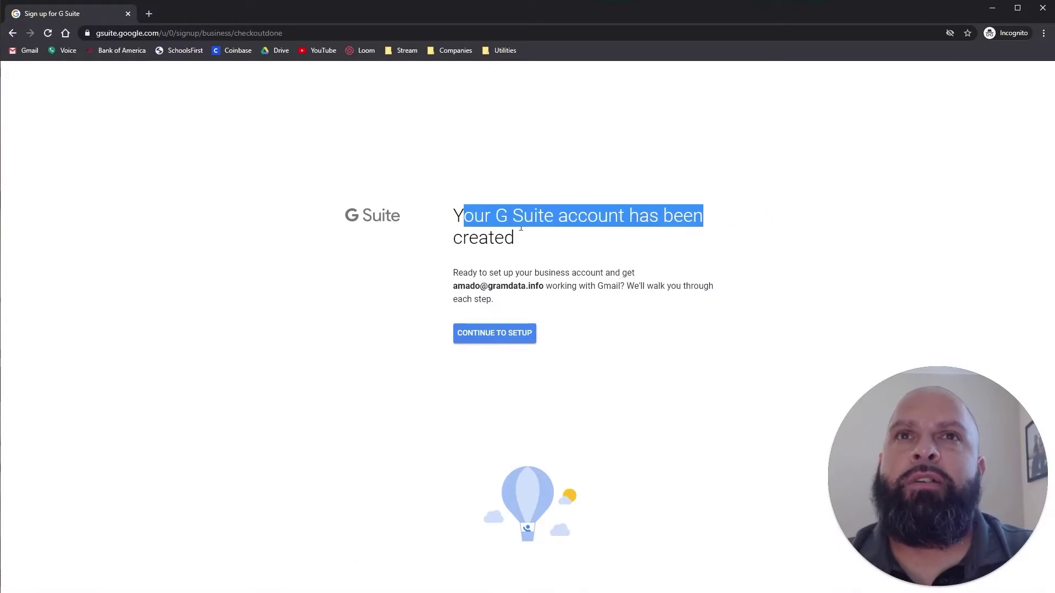
- Get past the Admin Console welcome and choose ACTIVATE for Gmail on gramdata.info
{"action": "left_click", "coordinate": [515, 335]}
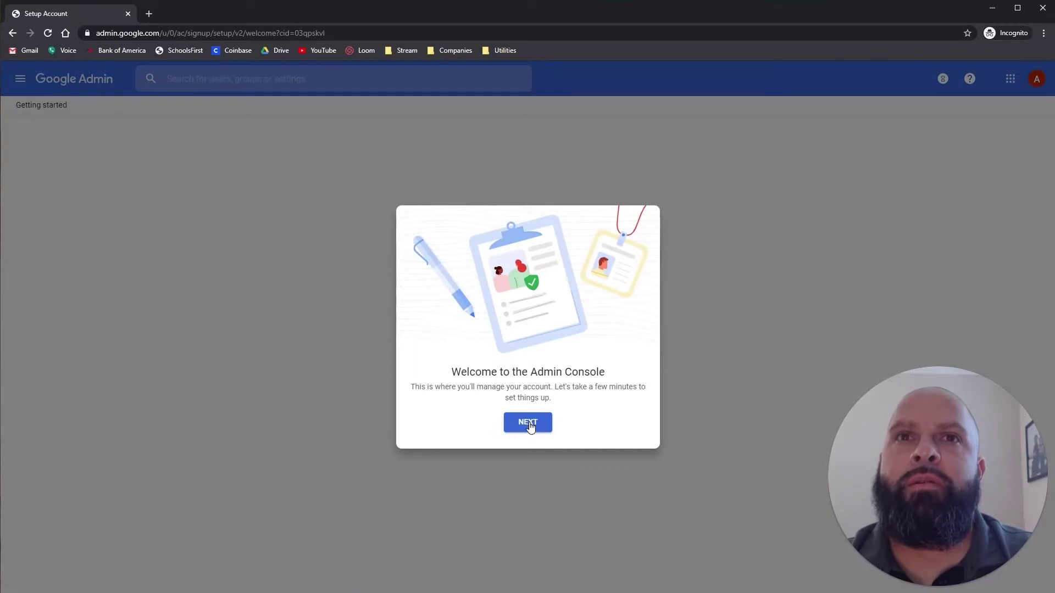
{"action": "left_click", "coordinate": [531, 427]}
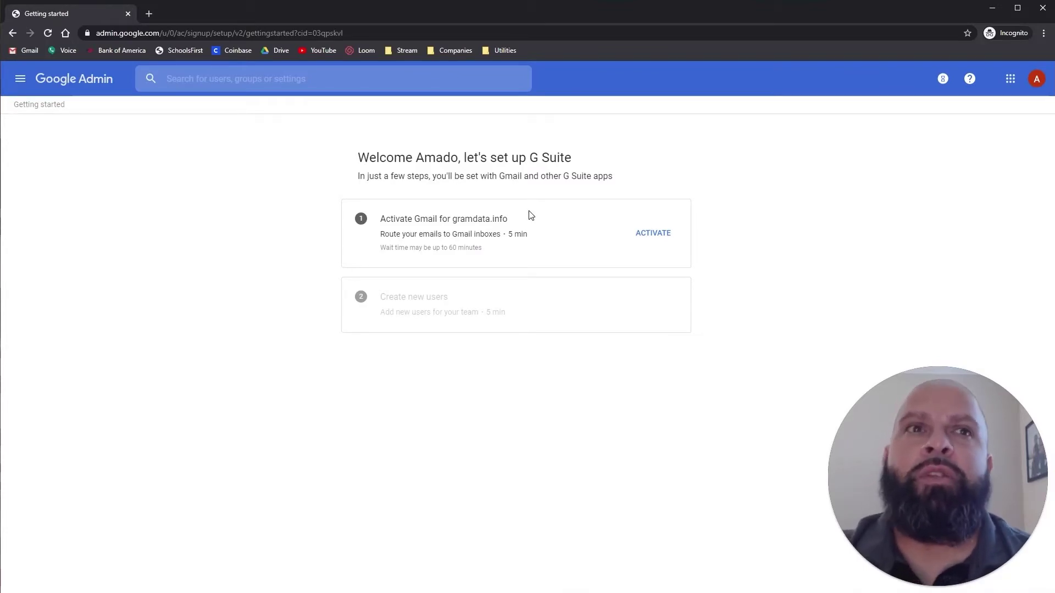
{"action": "left_click", "coordinate": [662, 235]}
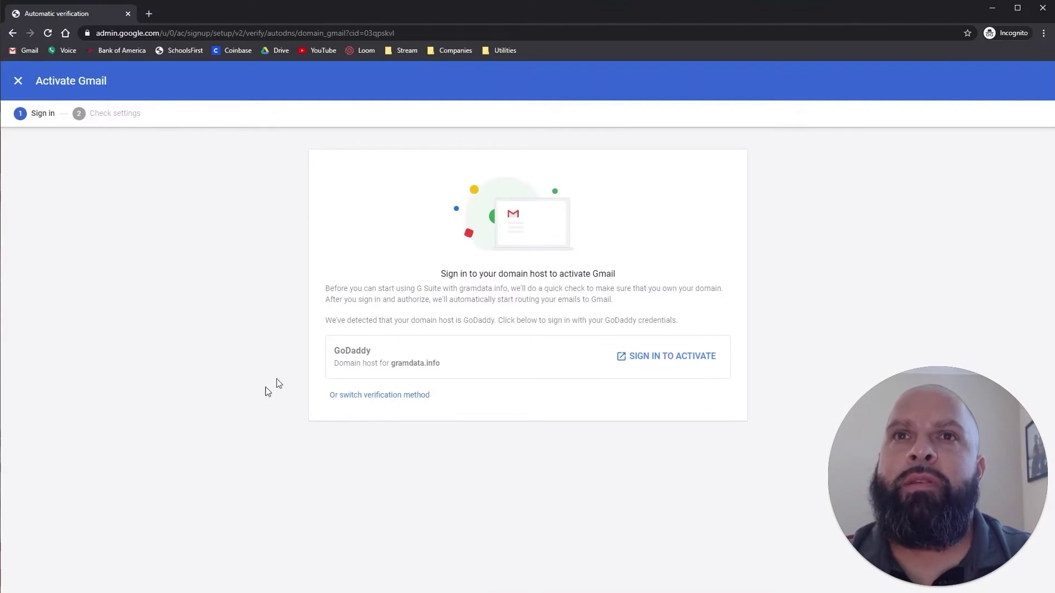
- Sign in to GoDaddy and connect gramdata.info so Google can set up the domain
{"action": "left_click", "coordinate": [688, 362]}
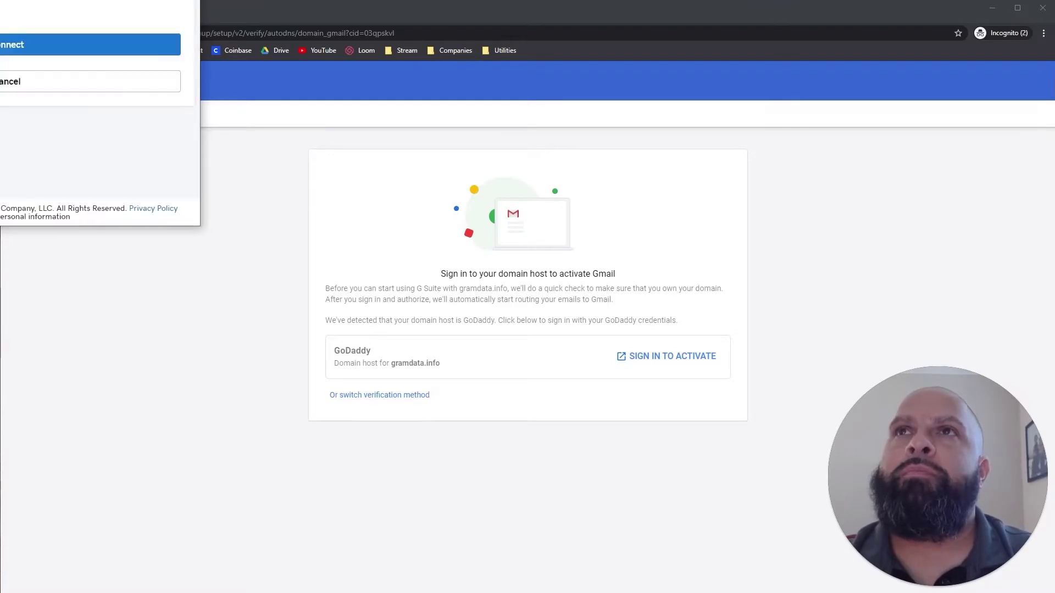
{"action": "left_click_drag", "start_coordinate": [443, 53], "coordinate": [490, 64]}
{"action": "left_click", "coordinate": [493, 340]}
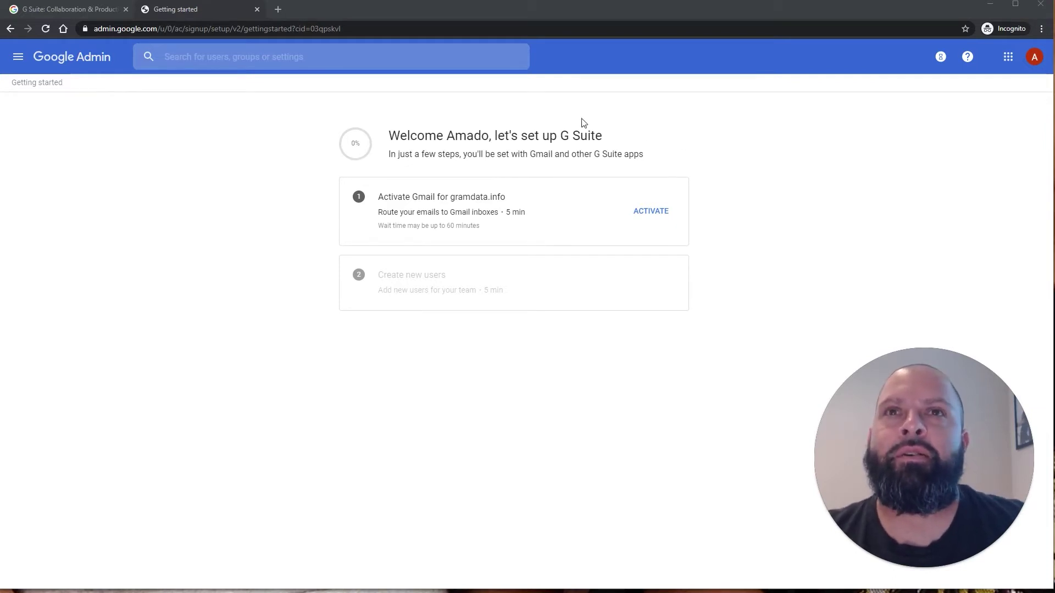
- Restart Gmail activation, verify the GoDaddy sign-in with the 2-step code, and approve the connection
{"action": "left_click", "coordinate": [651, 212]}
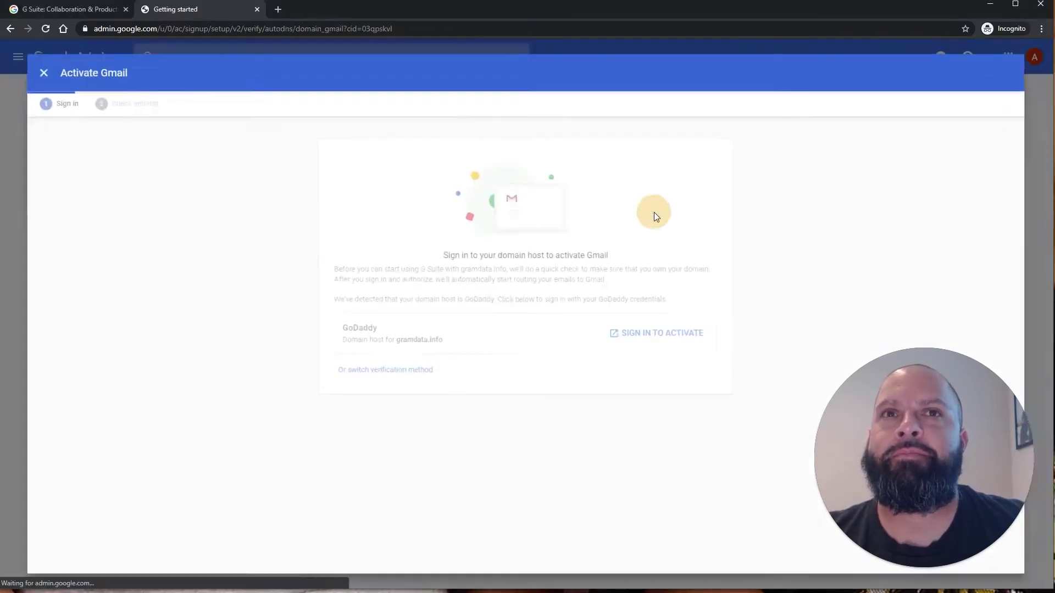
{"action": "left_click", "coordinate": [684, 334]}
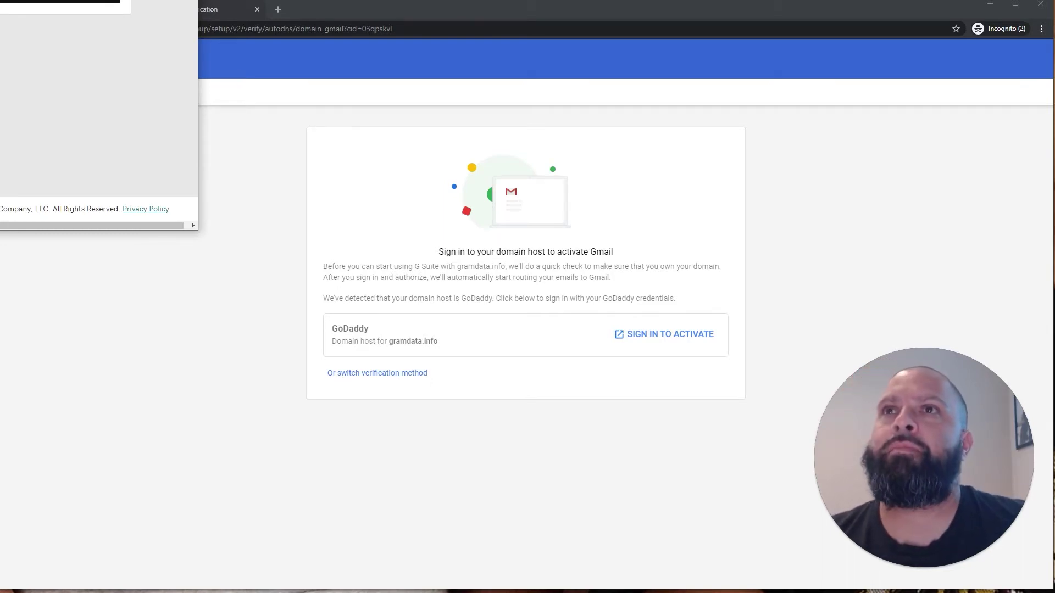
{"action": "left_click_drag", "start_coordinate": [19, 1], "coordinate": [489, 75]}
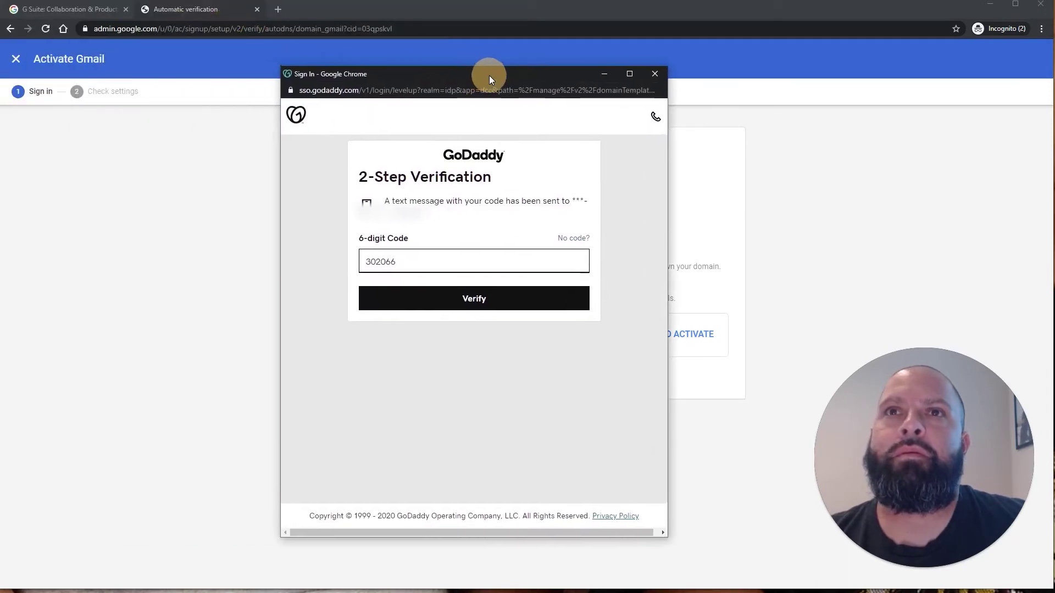
{"action": "left_click", "coordinate": [483, 300]}
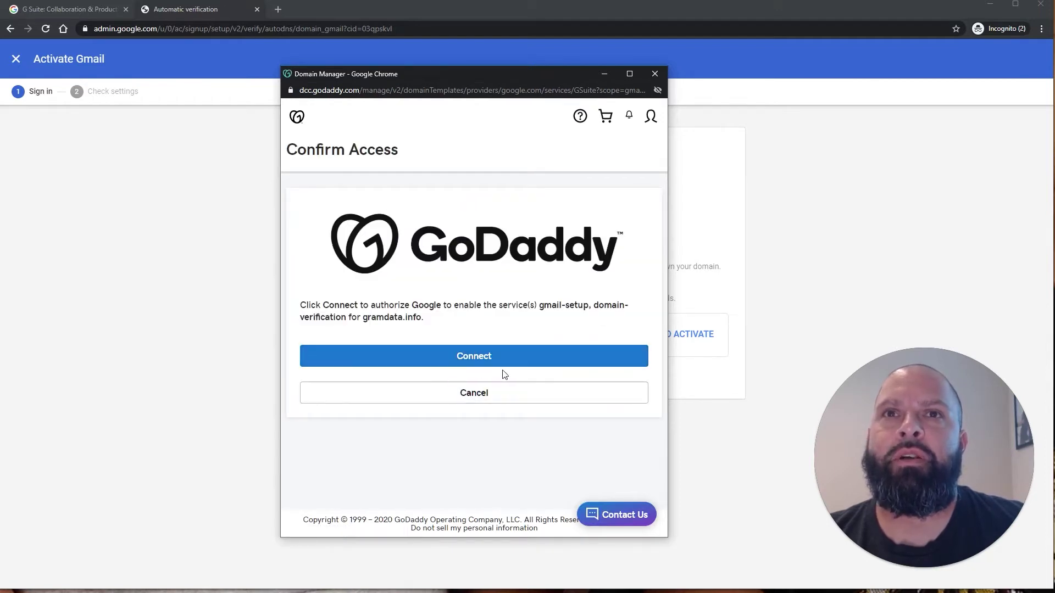
{"action": "left_click", "coordinate": [492, 354]}
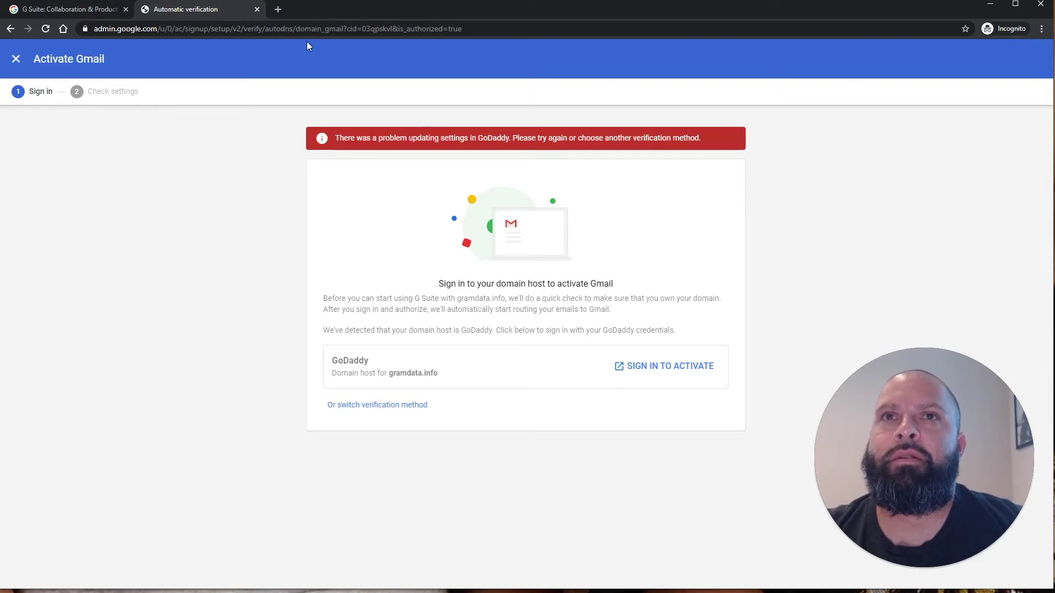
- Note the GoDaddy settings error and reload the gramdata.info DNS records in GoDaddy
{"action": "left_click_drag", "start_coordinate": [340, 138], "coordinate": [701, 148]}
{"action": "left_click", "coordinate": [853, 288]}
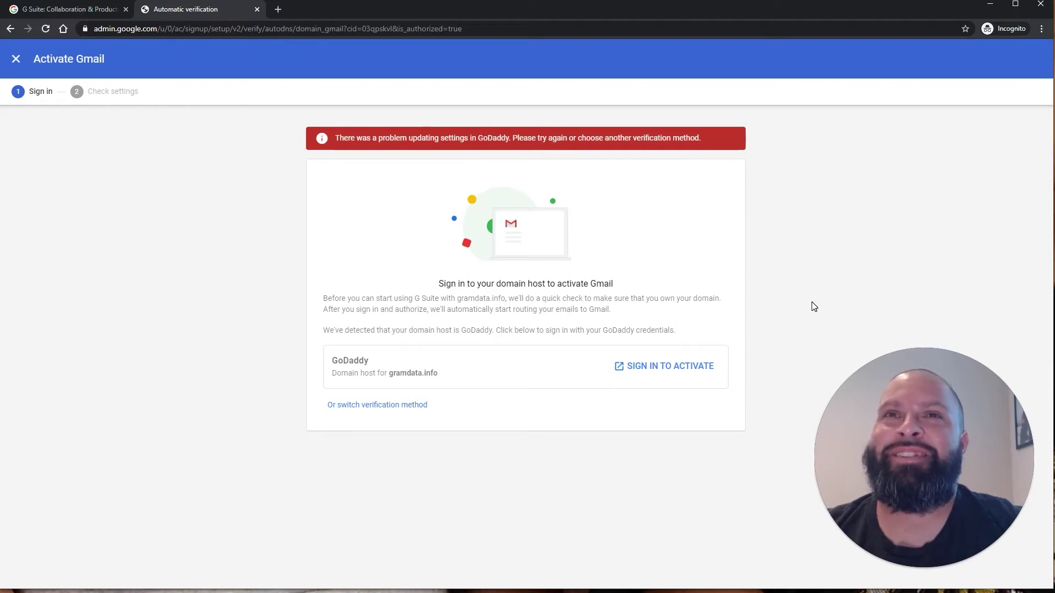
{"action": "key", "text": "alt+Tab"}
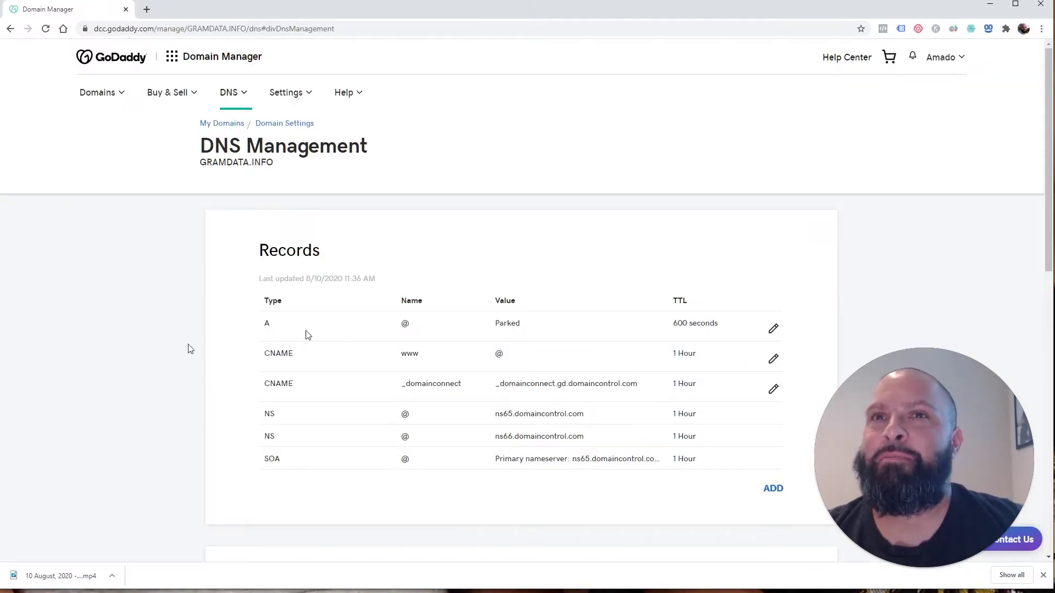
{"action": "left_click", "coordinate": [46, 29]}
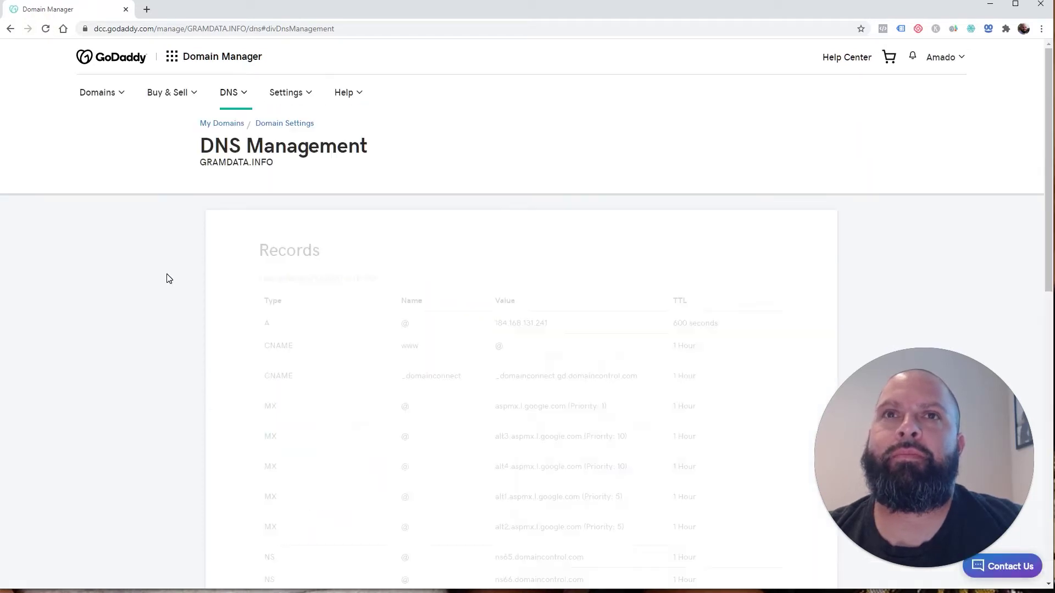
- Confirm the Google MX and google-site-verification TXT records exist, then retry the GoDaddy sign-in
{"action": "scroll", "coordinate": [236, 304], "scroll_direction": "down", "scroll_amount": 4}
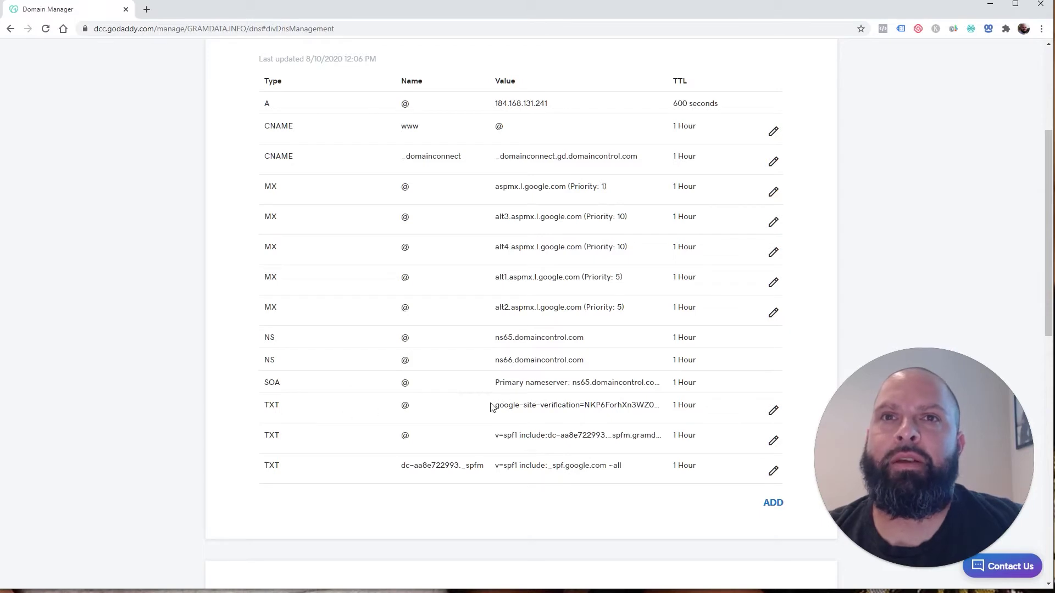
{"action": "left_click_drag", "start_coordinate": [508, 407], "coordinate": [632, 407]}
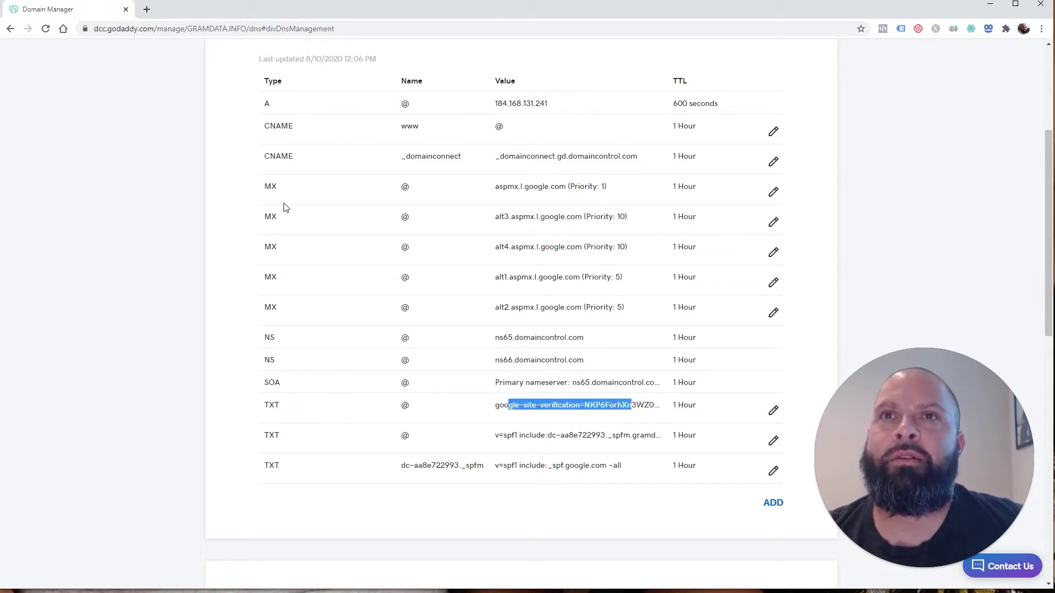
{"action": "left_click_drag", "start_coordinate": [262, 189], "coordinate": [614, 309]}
{"action": "left_click", "coordinate": [153, 388]}
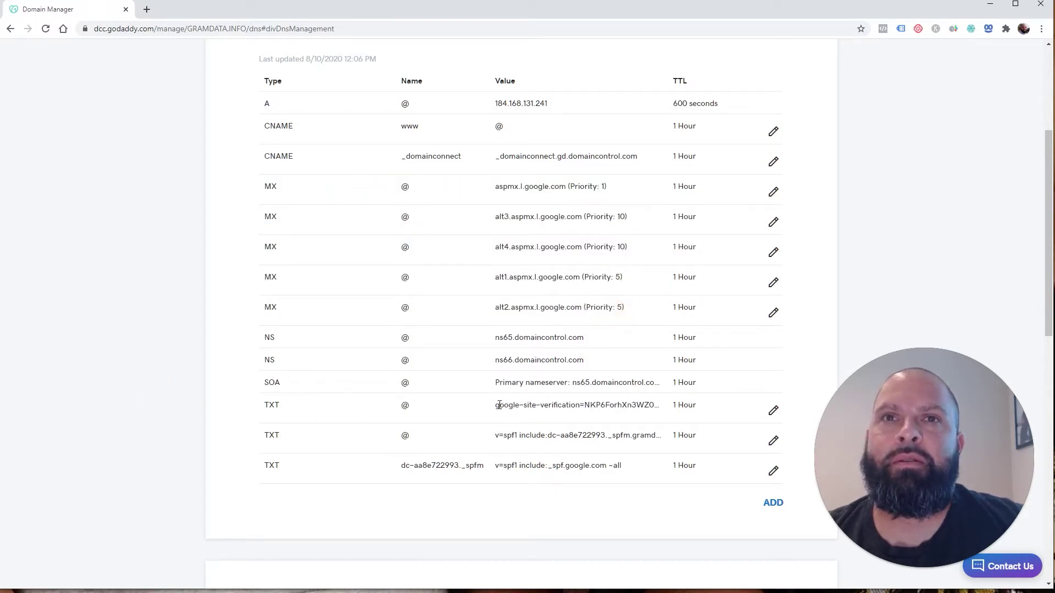
{"action": "left_click_drag", "start_coordinate": [499, 405], "coordinate": [611, 435]}
{"action": "left_click", "coordinate": [580, 456]}
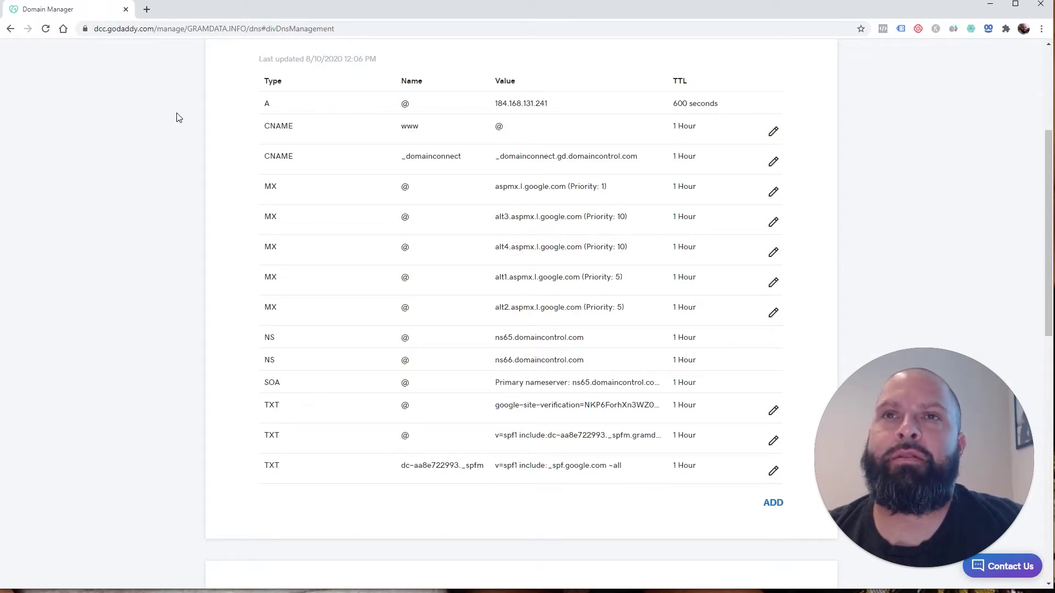
{"action": "key", "text": "alt+Tab"}
{"action": "left_click", "coordinate": [673, 366]}
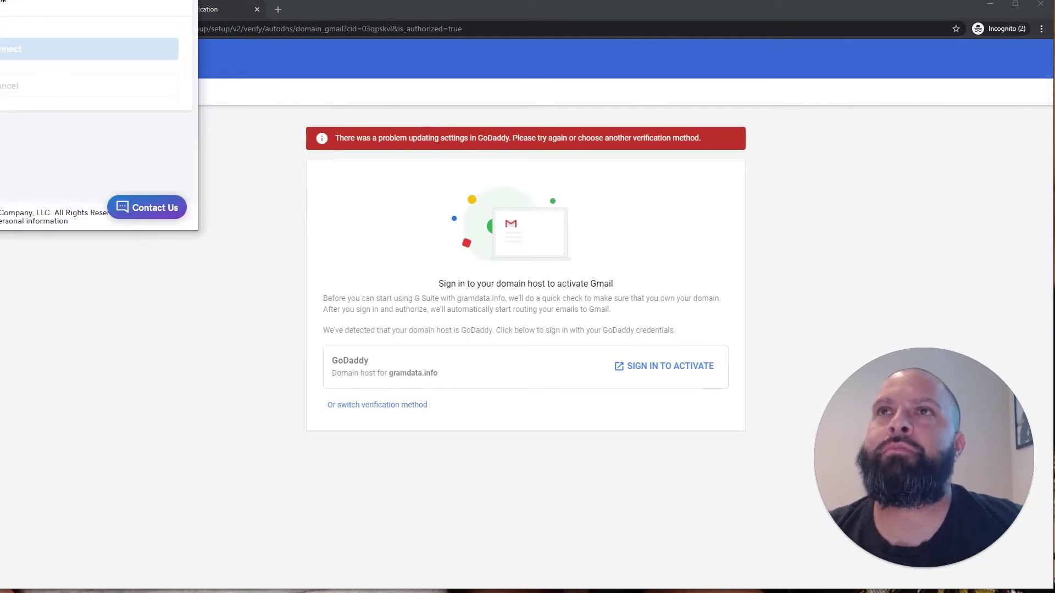
- Approve GoDaddy access again so Gmail activates for gramdata.info, then start creating new users
{"action": "left_click_drag", "start_coordinate": [3, 1], "coordinate": [546, 78]}
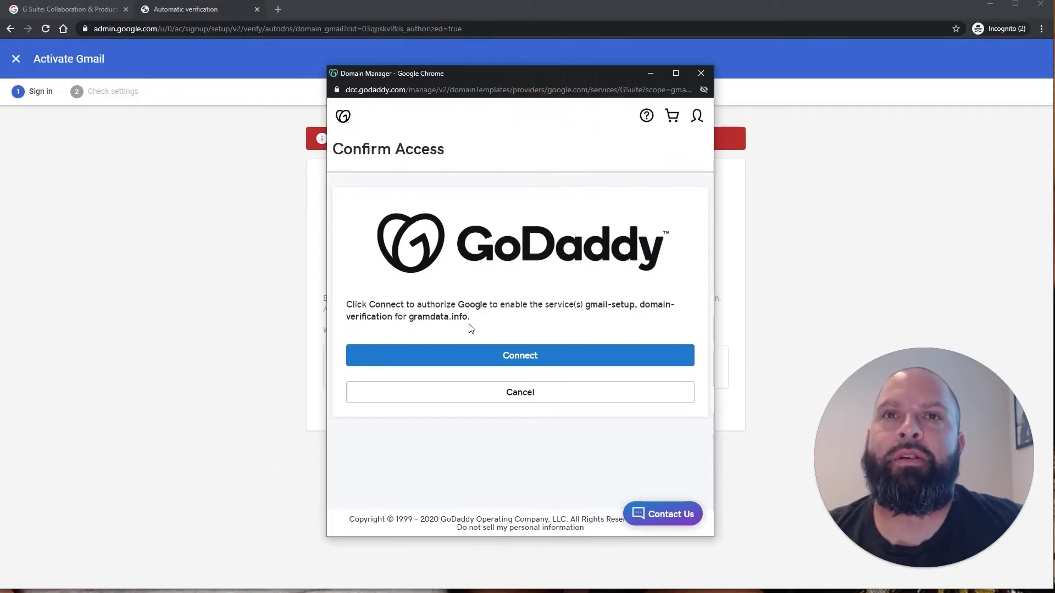
{"action": "left_click", "coordinate": [539, 362]}
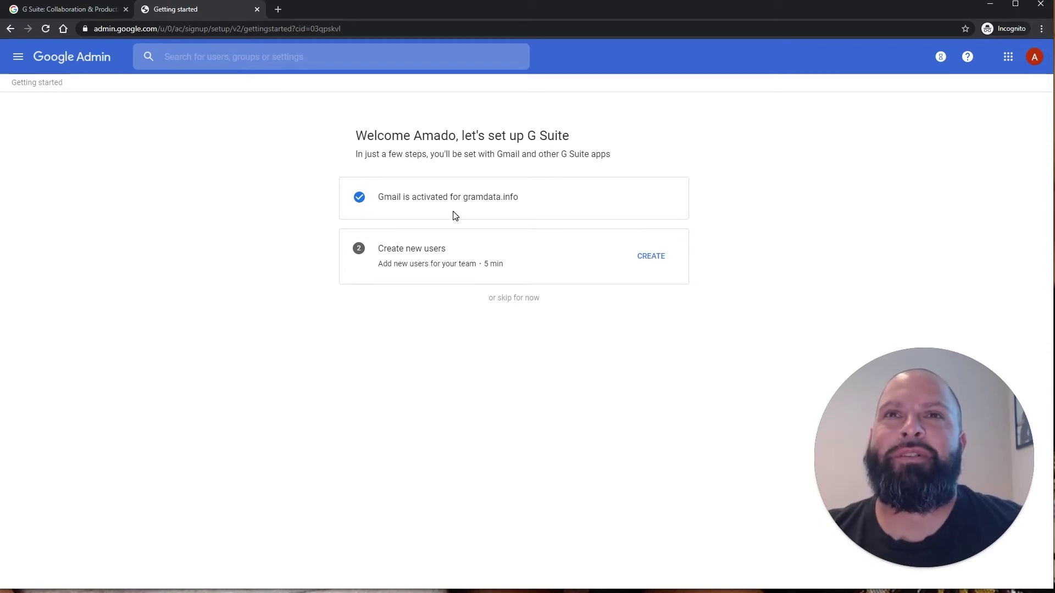
{"action": "left_click_drag", "start_coordinate": [379, 196], "coordinate": [522, 198]}
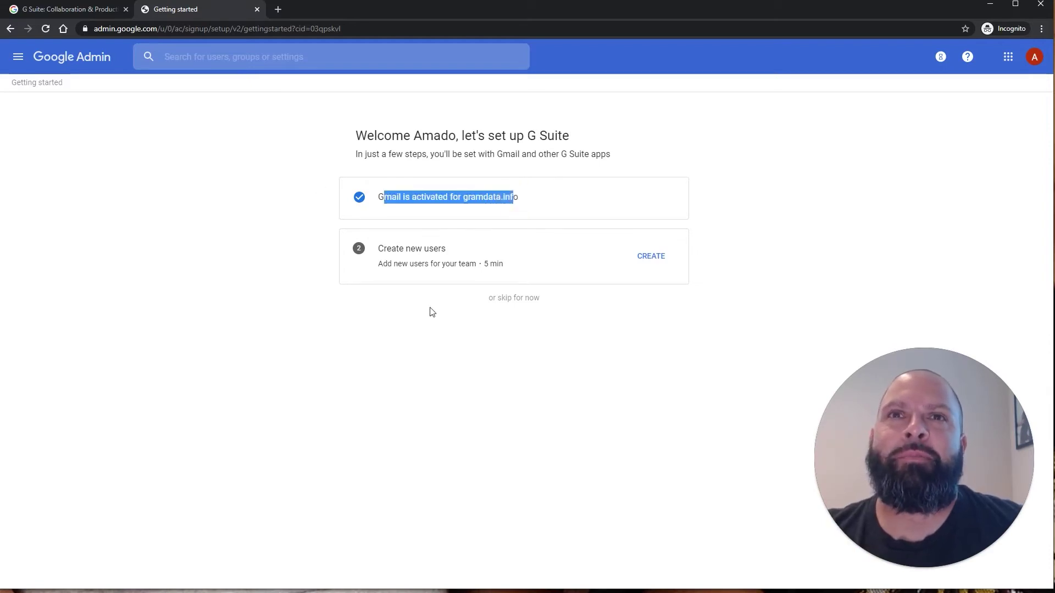
{"action": "left_click", "coordinate": [451, 383]}
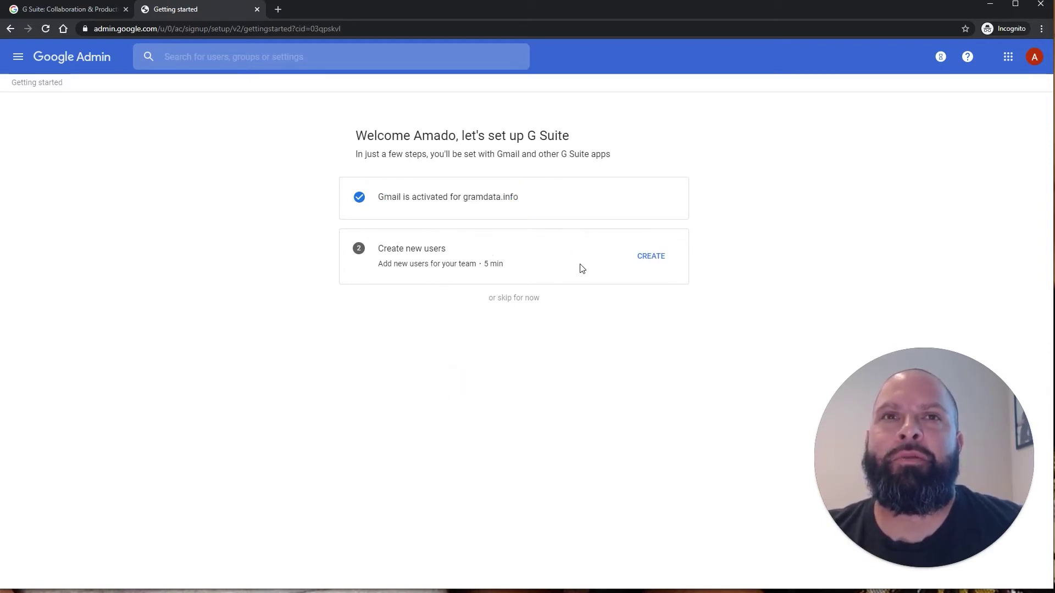
{"action": "left_click", "coordinate": [657, 258]}
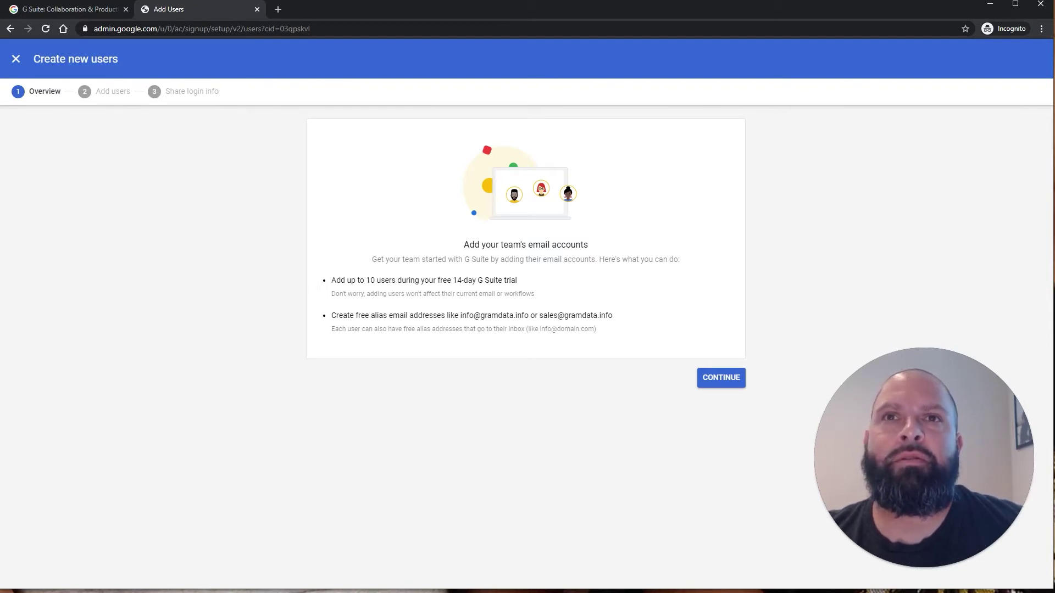
- Skip adding users beyond the owner, noting the trial's 10-user limit, to reach the all-set page
{"action": "left_click_drag", "start_coordinate": [358, 281], "coordinate": [488, 281]}
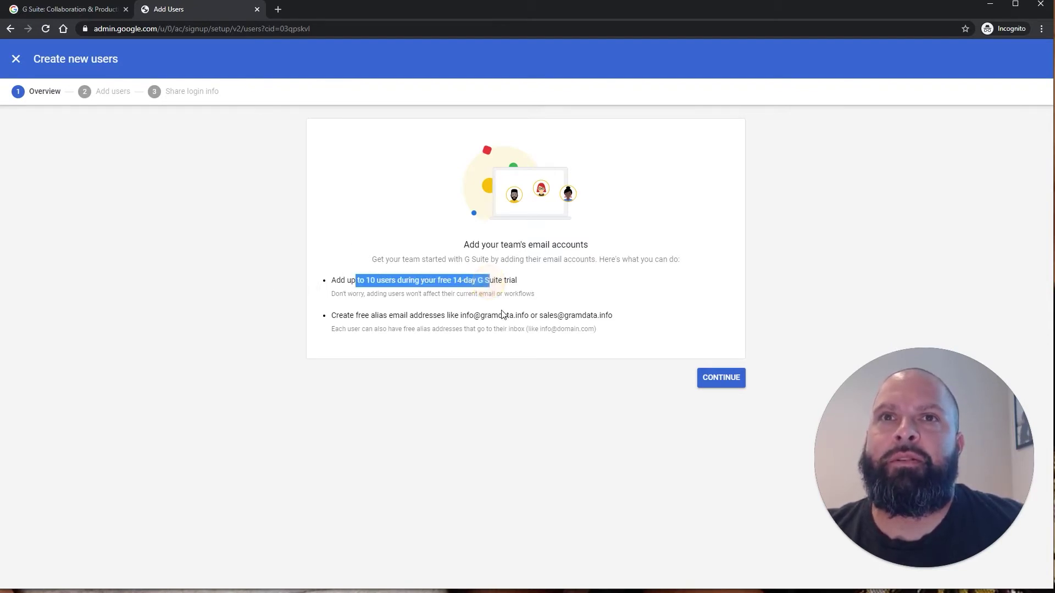
{"action": "left_click", "coordinate": [489, 297]}
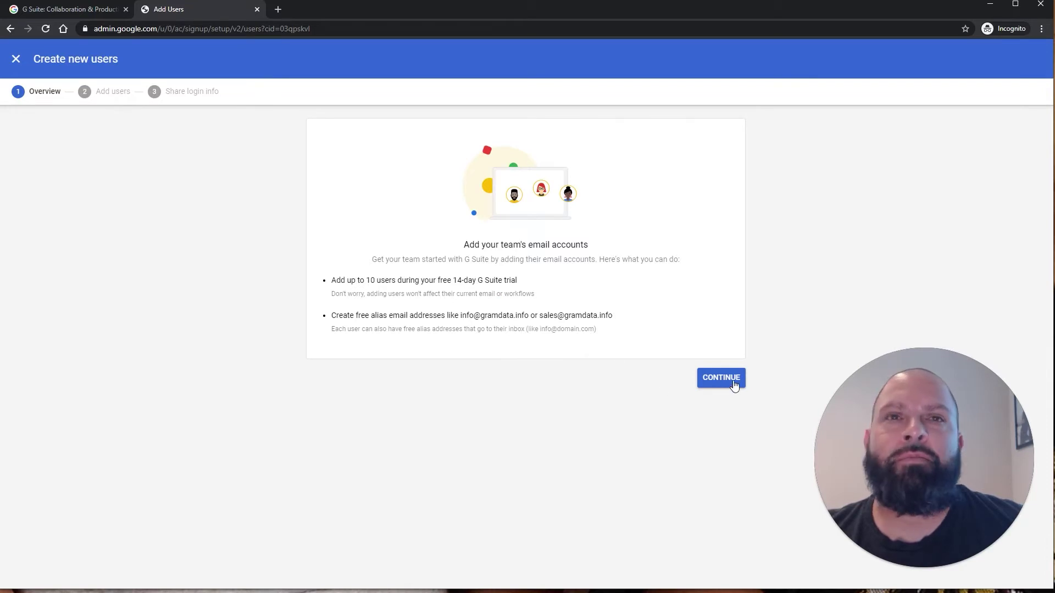
{"action": "left_click", "coordinate": [734, 384]}
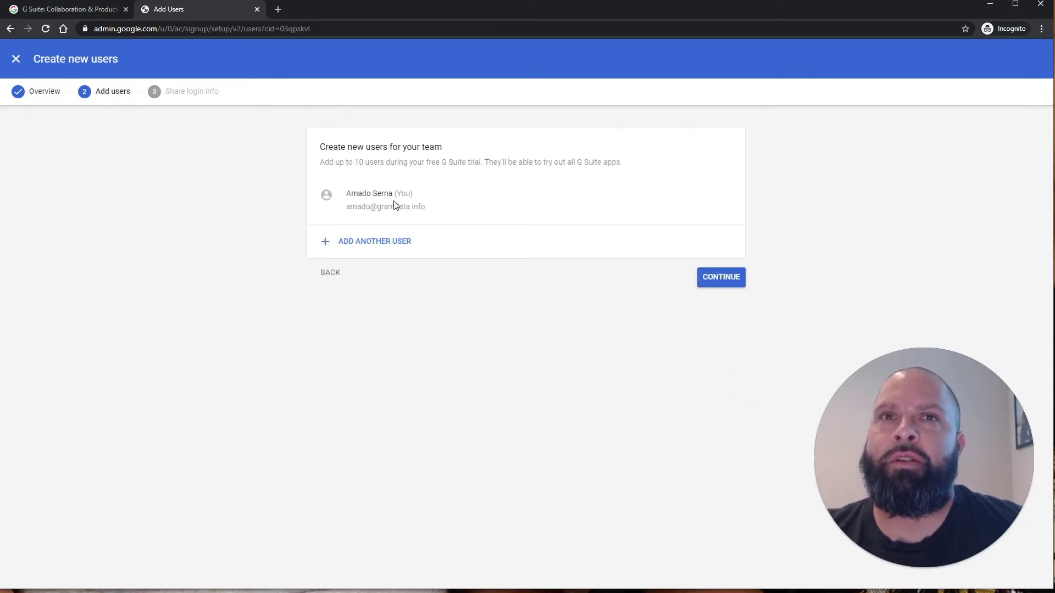
{"action": "left_click", "coordinate": [716, 280]}
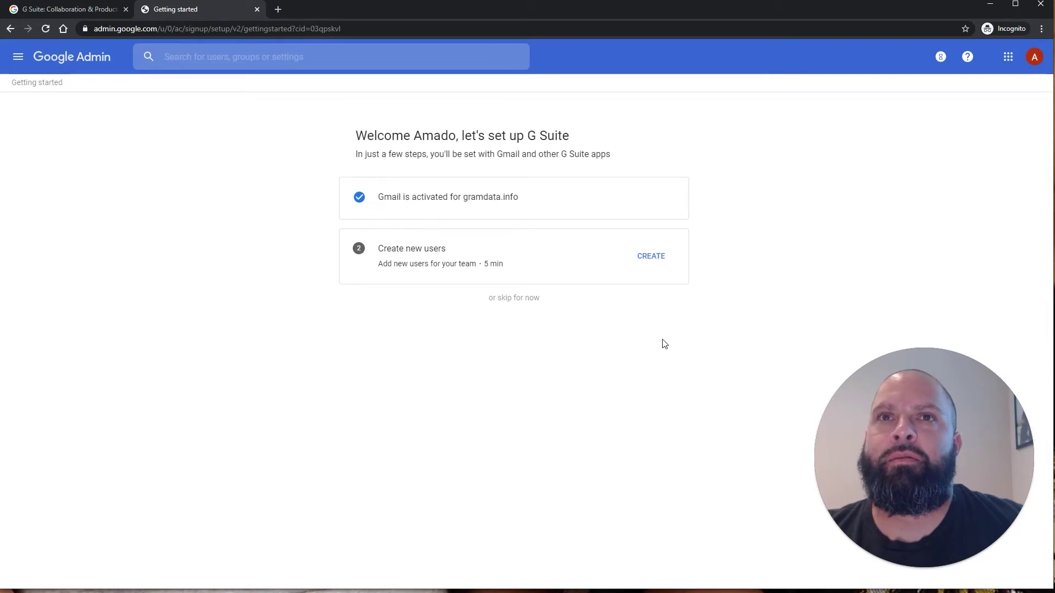
{"action": "left_click", "coordinate": [517, 299]}
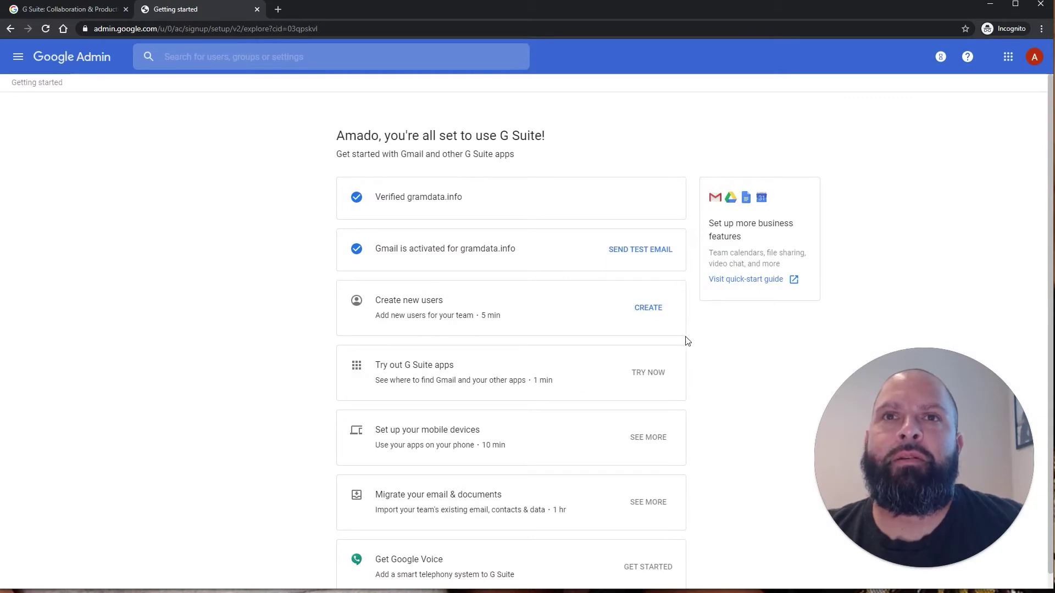
{"action": "scroll", "coordinate": [549, 352], "scroll_direction": "down", "scroll_amount": 1}
{"action": "scroll", "coordinate": [610, 466], "scroll_direction": "up", "scroll_amount": 1}
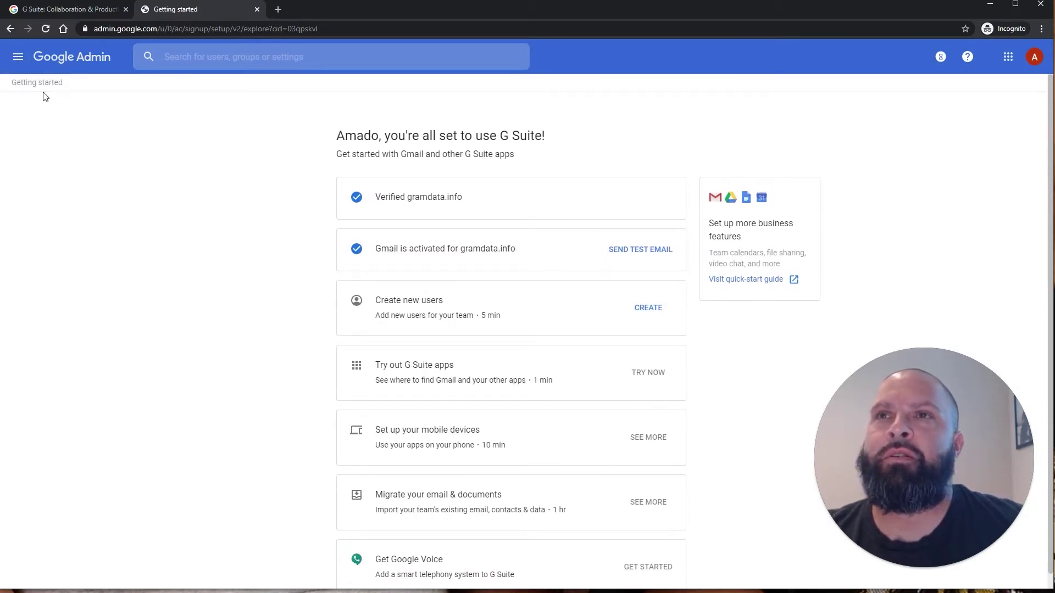
{"action": "left_click", "coordinate": [18, 61]}
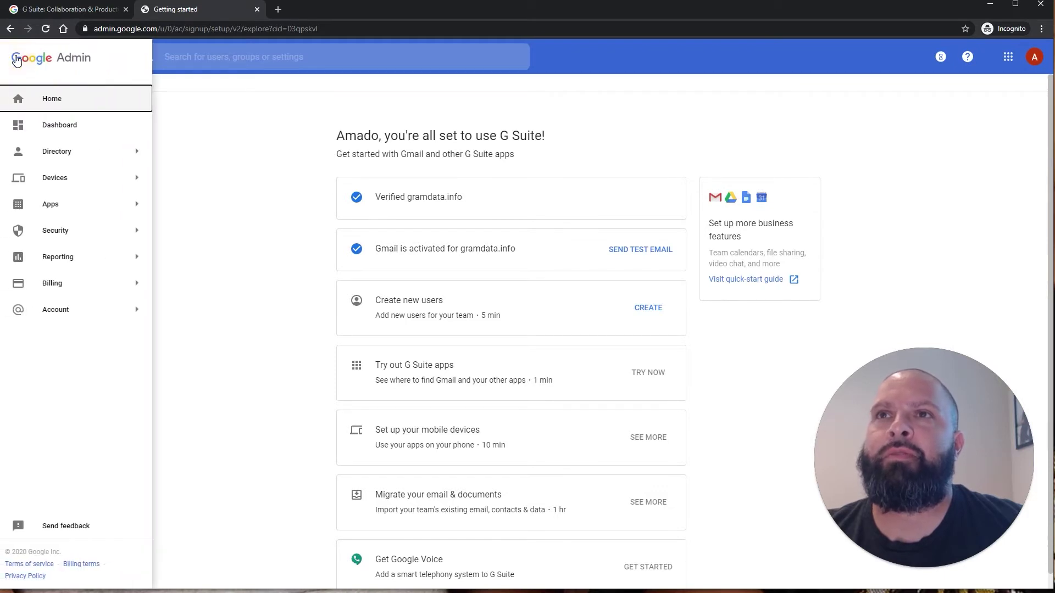
- Go to the Admin console Home page from the navigation menu
{"action": "left_click", "coordinate": [52, 99]}
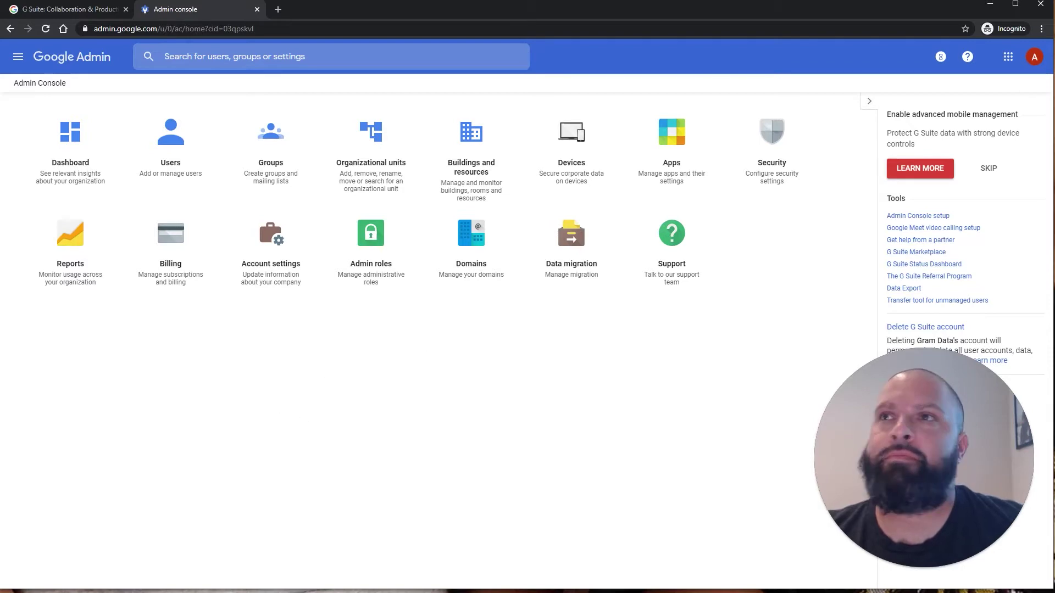
- Review the SPF TXT entries in GoDaddy's gramdata.info DNS records, then open a new browser tab
{"action": "key", "text": "alt+Tab"}
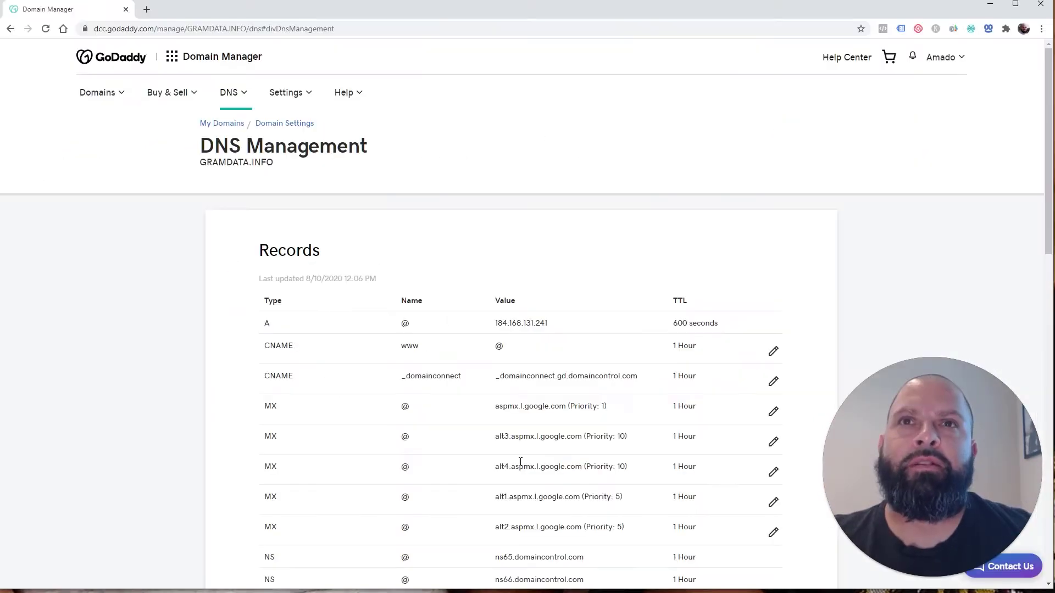
{"action": "scroll", "coordinate": [413, 369], "scroll_direction": "down", "scroll_amount": 5}
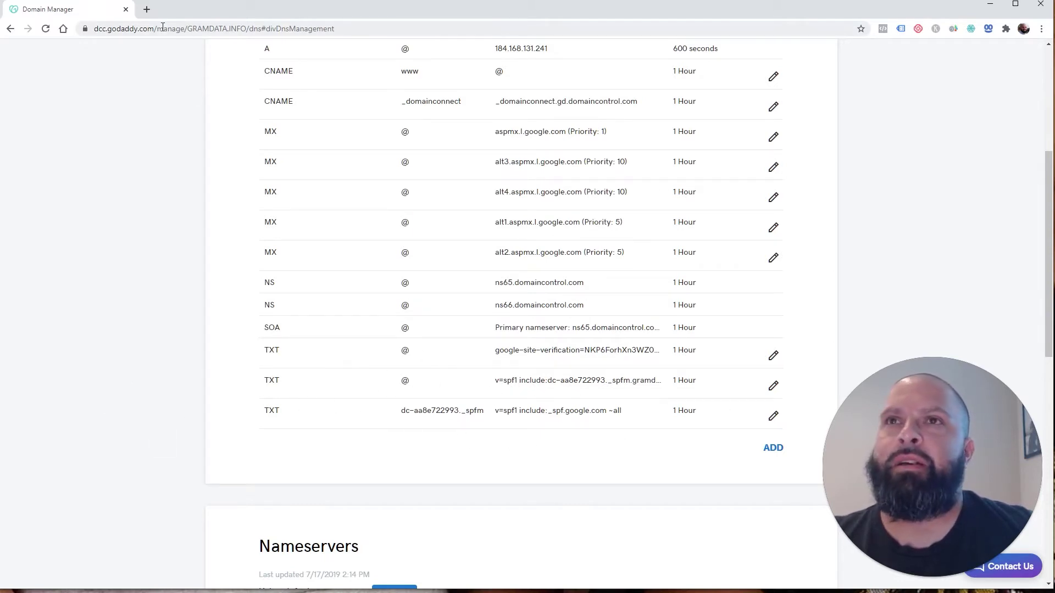
{"action": "left_click", "coordinate": [147, 10]}
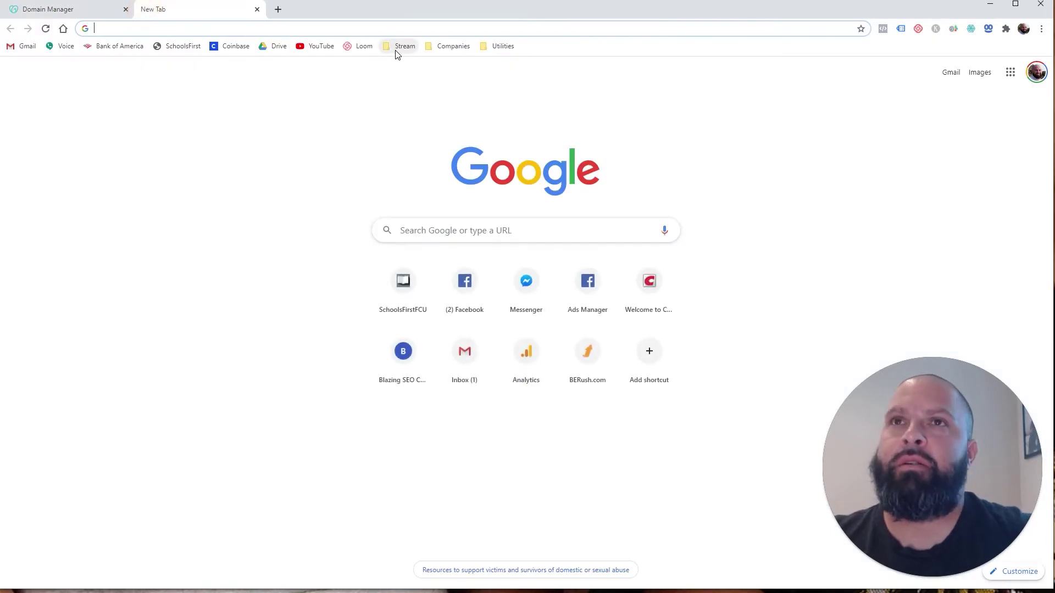
- Search Google for 'dkim gsuite' and 'dmarc gsuite' in separate tabs
{"action": "type", "text": "dkim gsuite"}
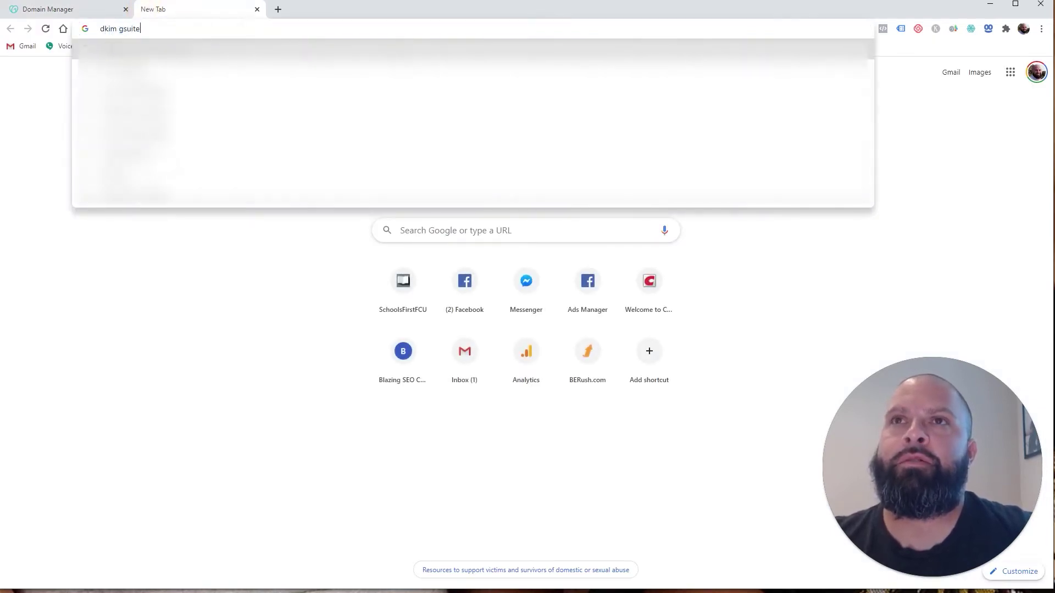
{"action": "key", "text": "Return"}
{"action": "key", "text": "ctrl+t"}
{"action": "type", "text": "dmarc"}
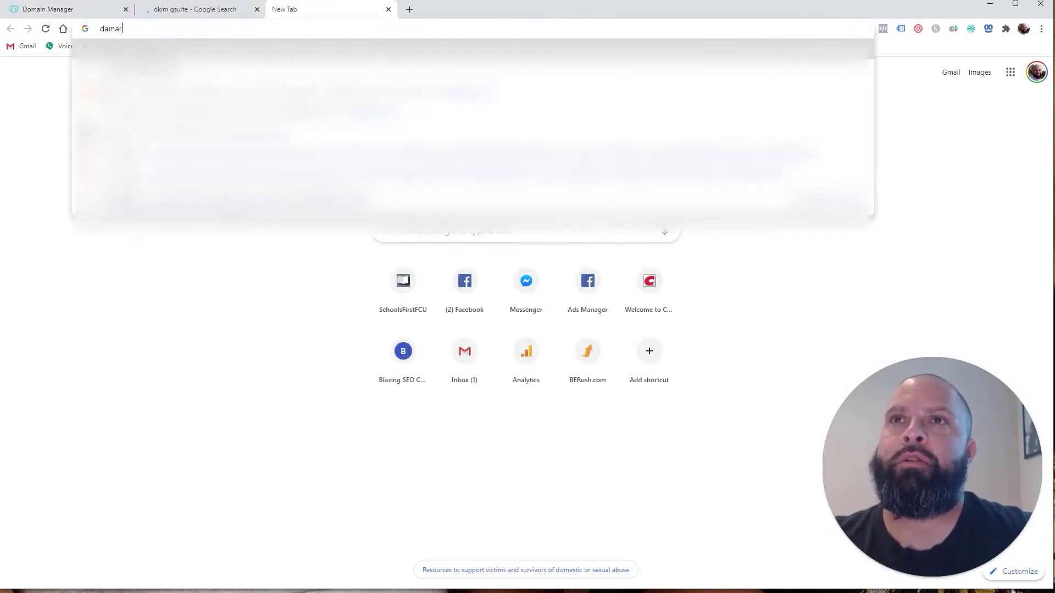
{"action": "type", "text": " gsuite"}
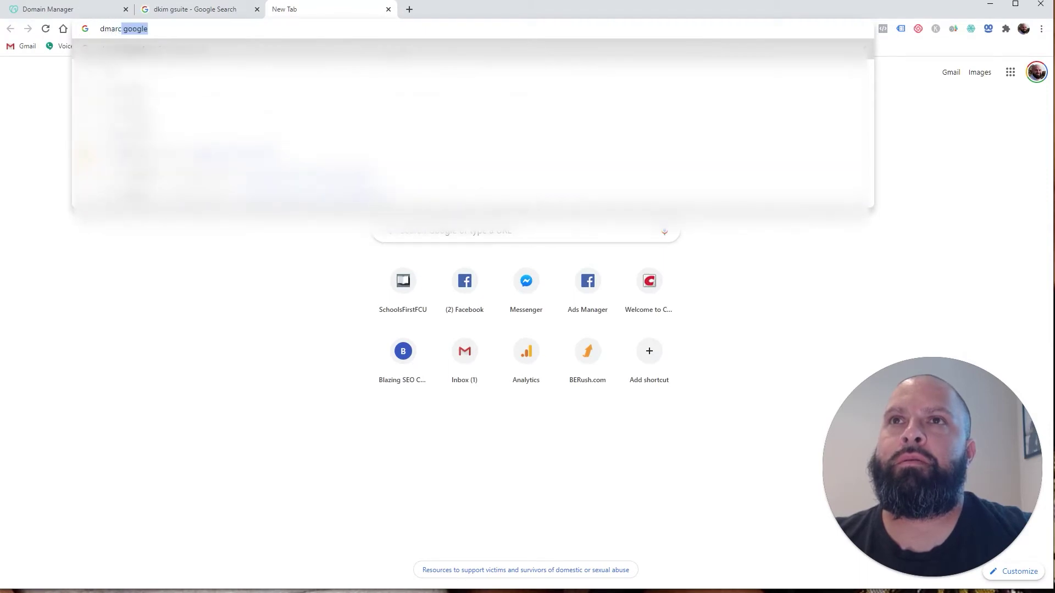
{"action": "key", "text": "Return"}
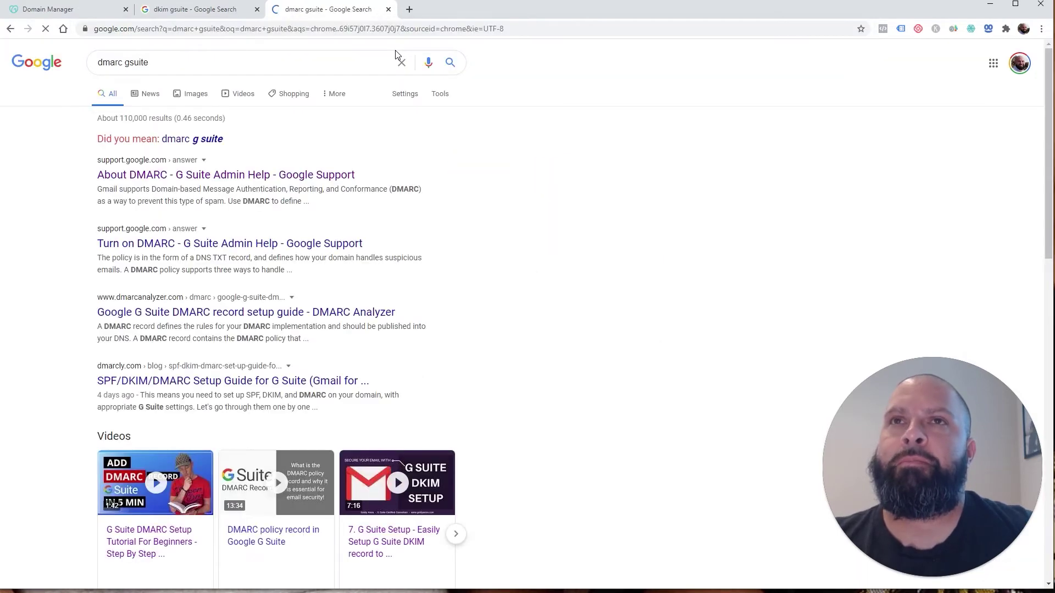
- Open the About DMARC help article, glance at Set up DKIM, and close it
{"action": "left_click", "coordinate": [281, 176]}
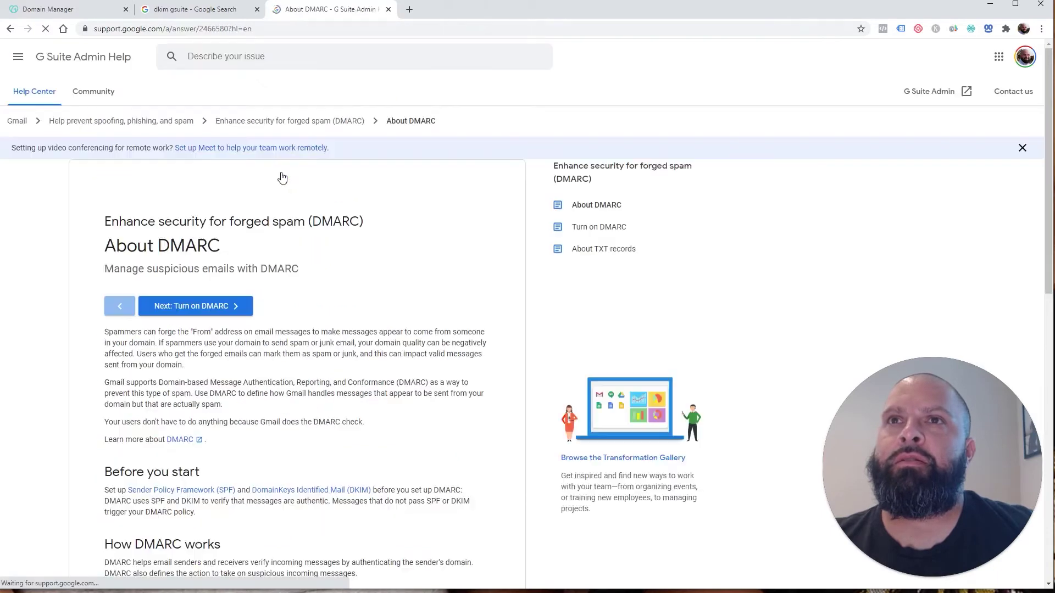
{"action": "key", "text": "ctrl+shift+Tab"}
{"action": "left_click", "coordinate": [176, 195]}
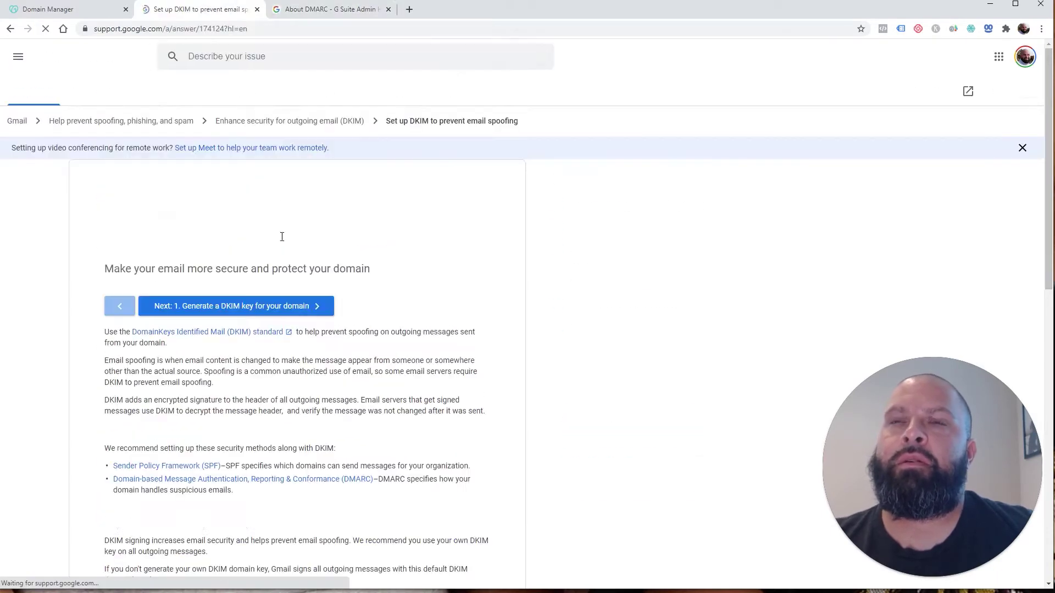
{"action": "left_click", "coordinate": [256, 9]}
{"action": "key", "text": "alt+Tab"}
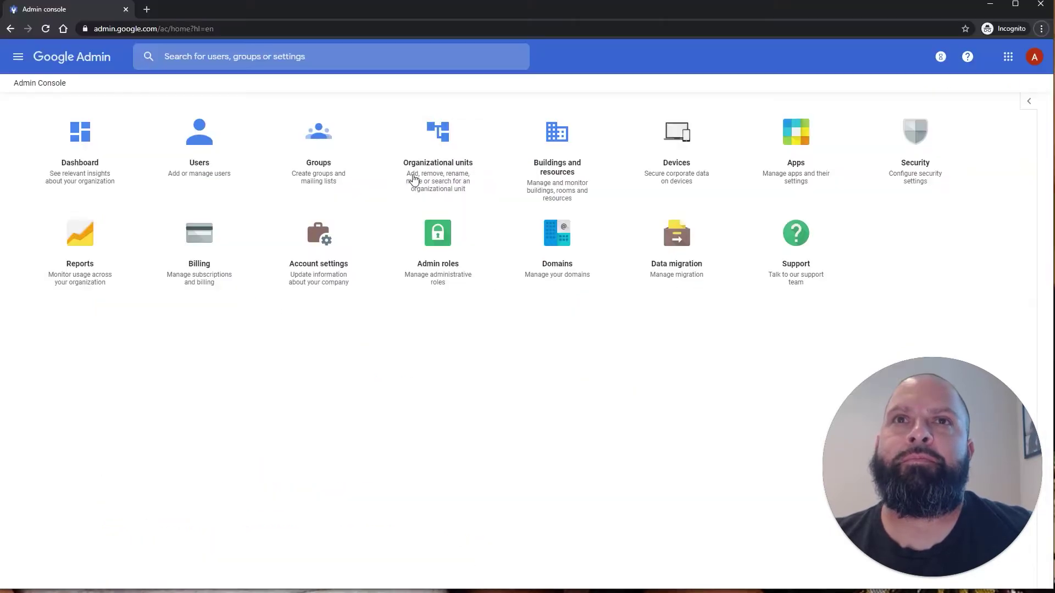
- Search admin settings for 'dkim' and open Gmail's Authenticate email page for gramdata.info
{"action": "left_click", "coordinate": [376, 56]}
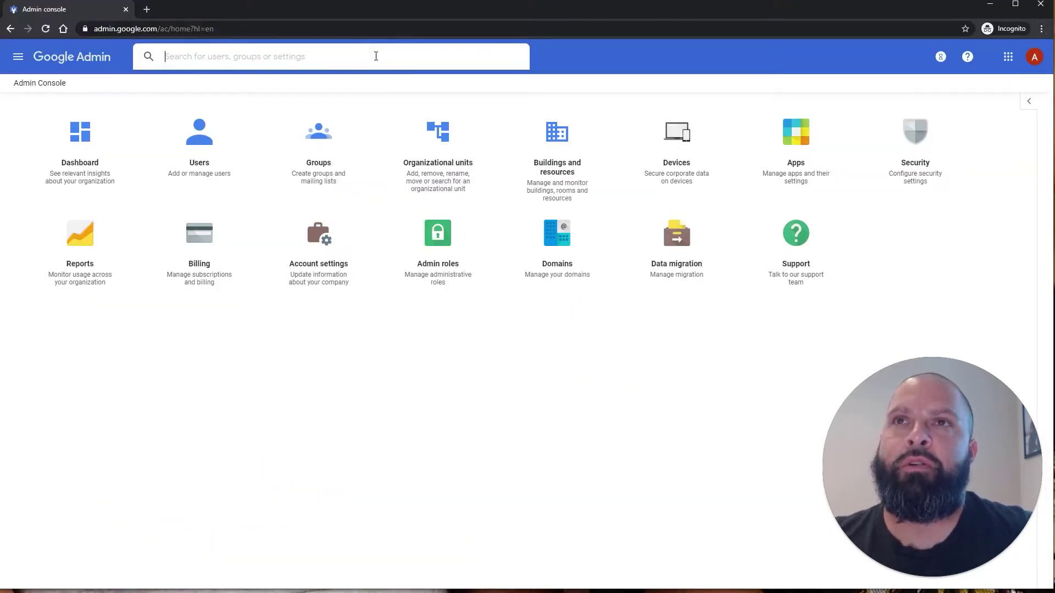
{"action": "type", "text": "dkim"}
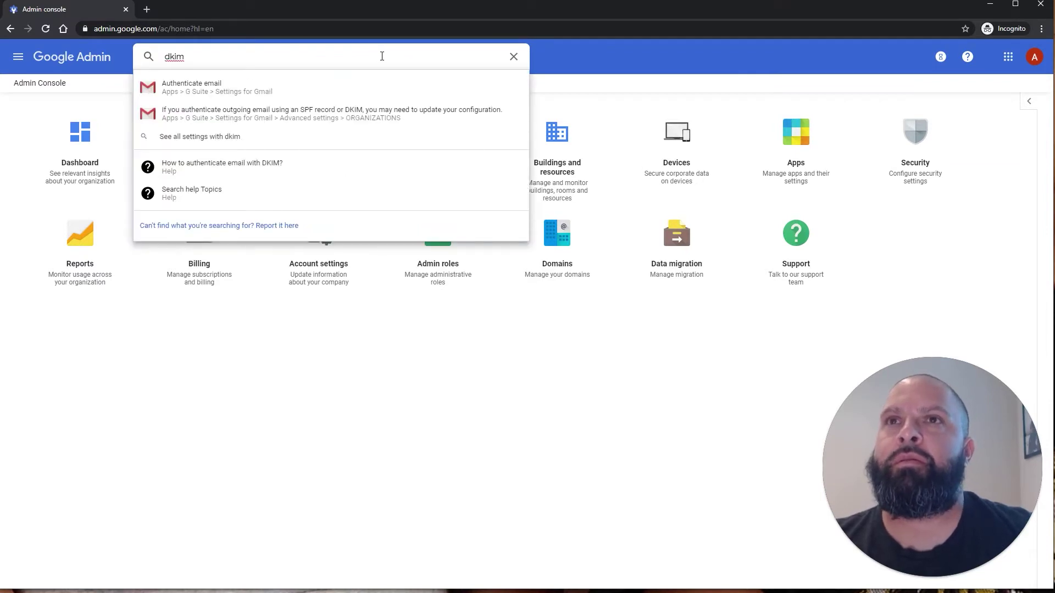
{"action": "left_click", "coordinate": [186, 91]}
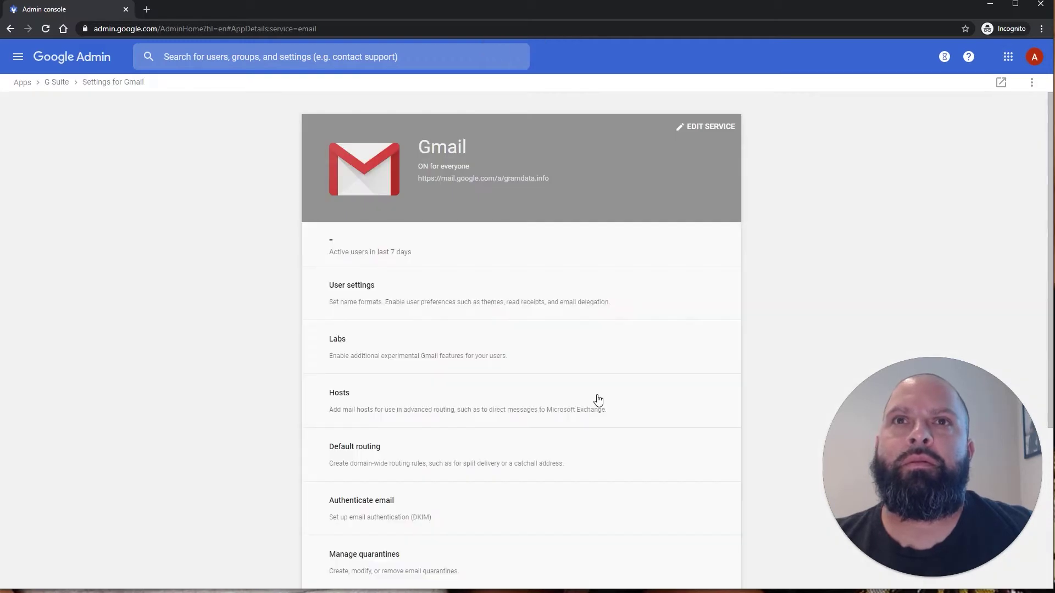
{"action": "scroll", "coordinate": [556, 358], "scroll_direction": "down", "scroll_amount": 3}
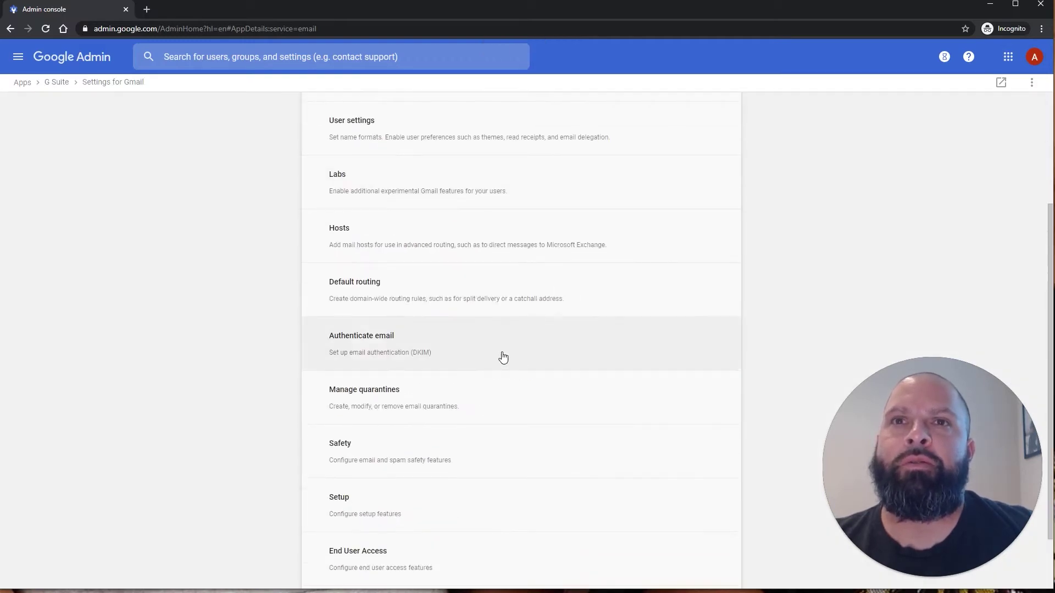
{"action": "left_click", "coordinate": [446, 350]}
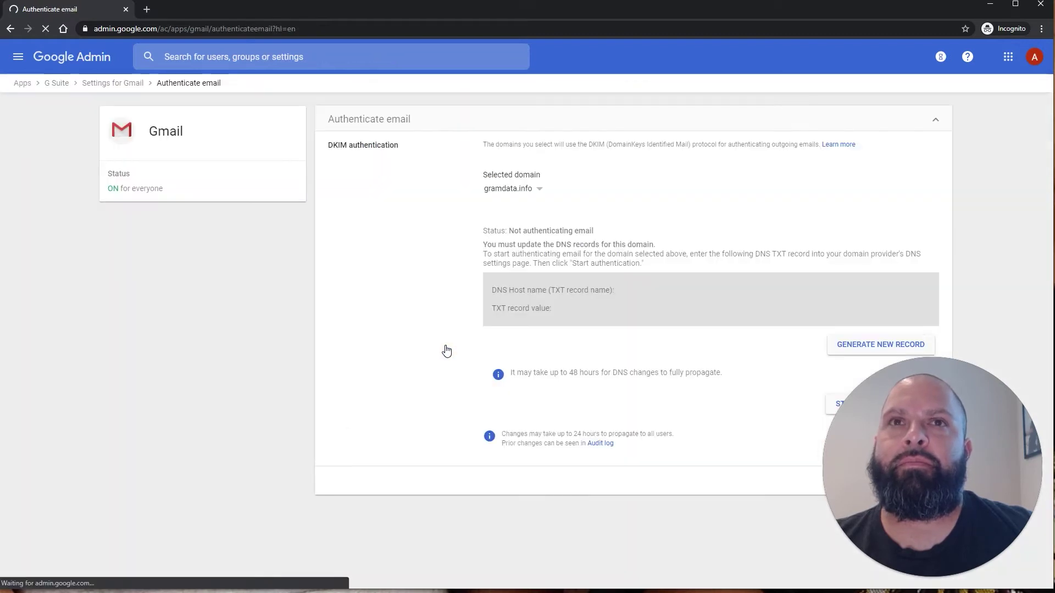
- Generate a new DKIM record for gramdata.info with a 2048-bit key
{"action": "left_click_drag", "start_coordinate": [932, 417], "coordinate": [125, 417]}
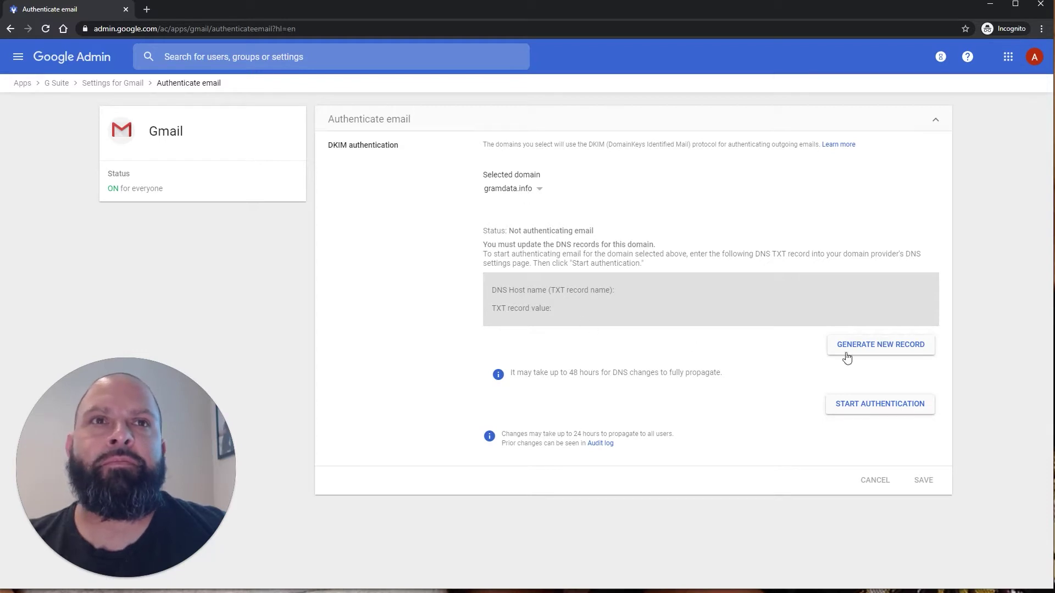
{"action": "left_click", "coordinate": [879, 351]}
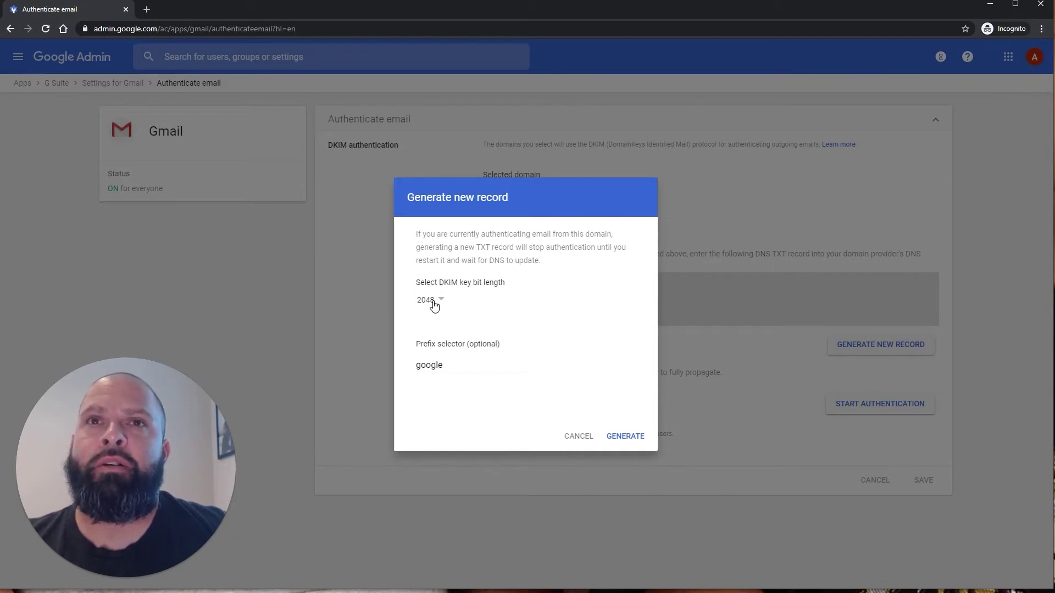
{"action": "left_click", "coordinate": [434, 302]}
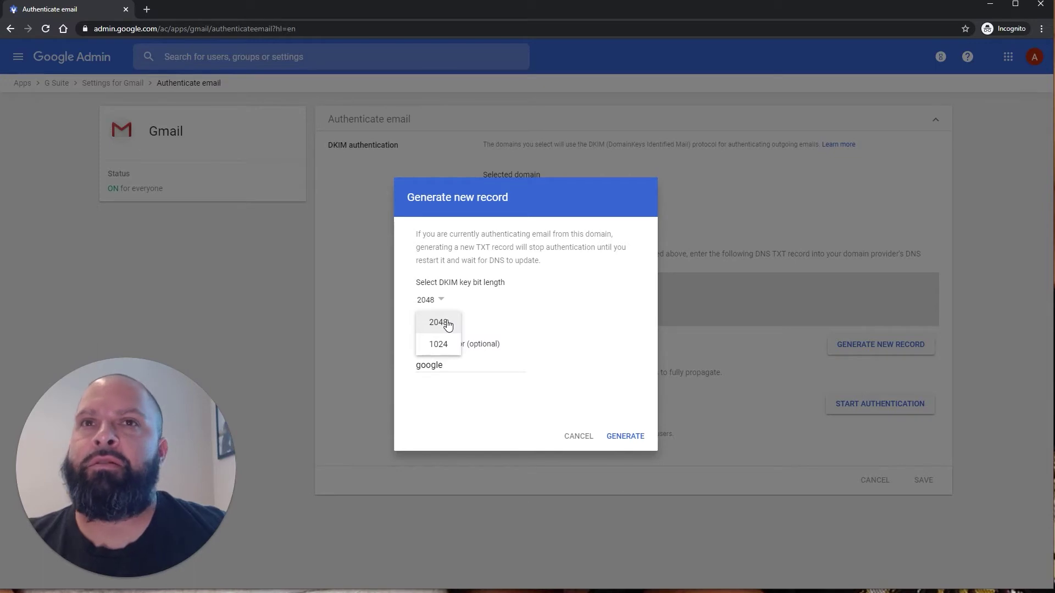
{"action": "left_click", "coordinate": [448, 324]}
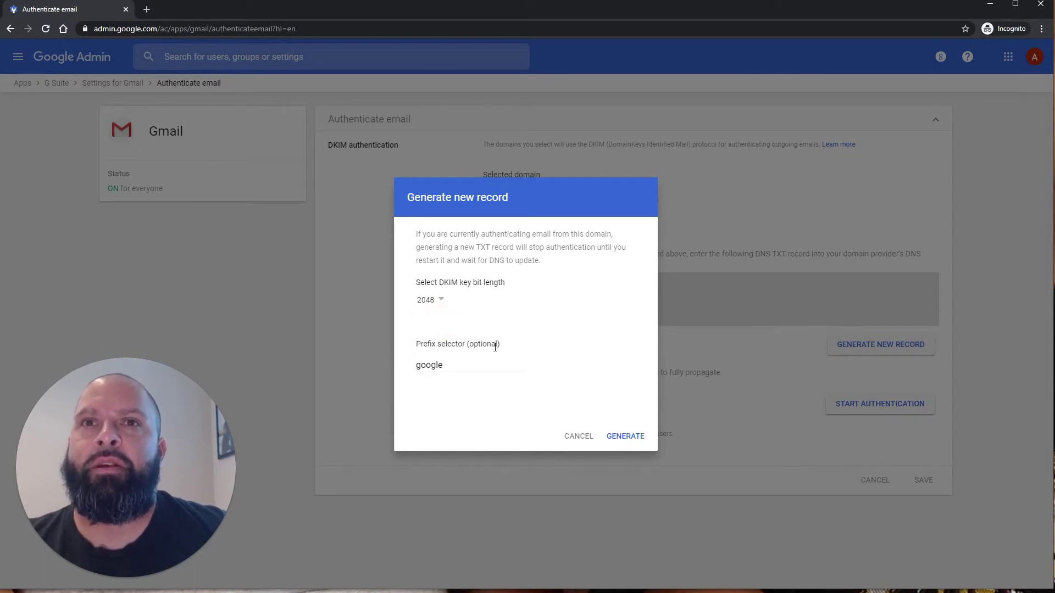
{"action": "left_click", "coordinate": [627, 437]}
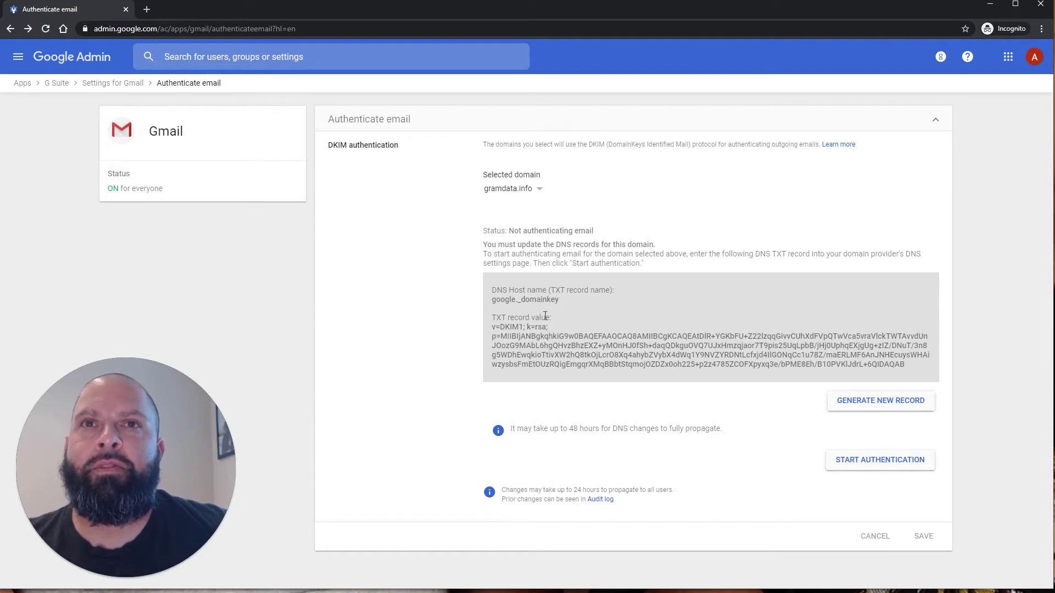
- Select and copy the google._domainkey host name and the v=DKIM1 TXT record value
{"action": "left_click_drag", "start_coordinate": [906, 364], "coordinate": [484, 303]}
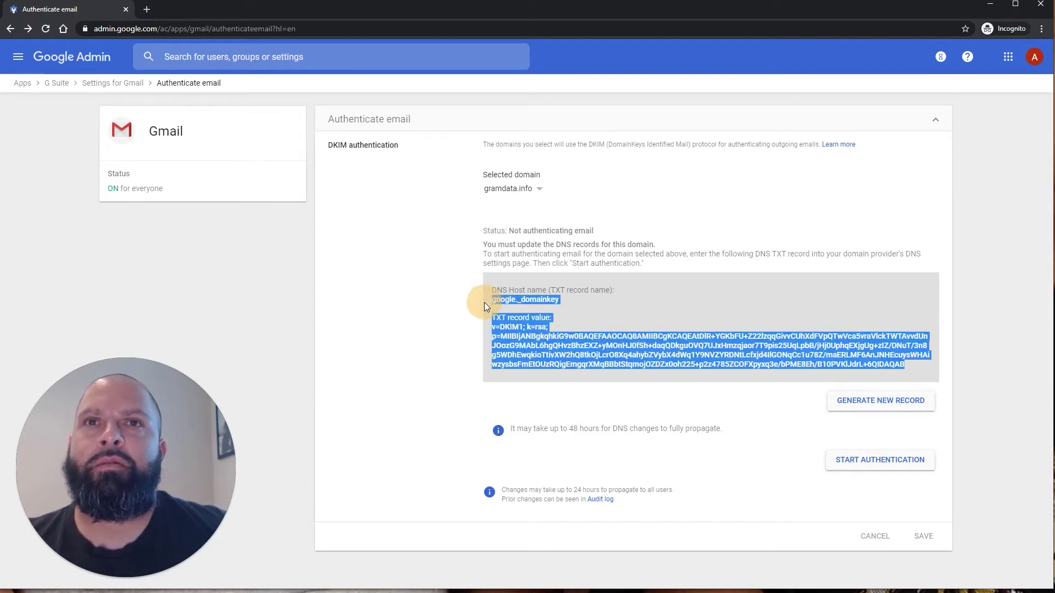
{"action": "key", "text": "alt+Tab"}
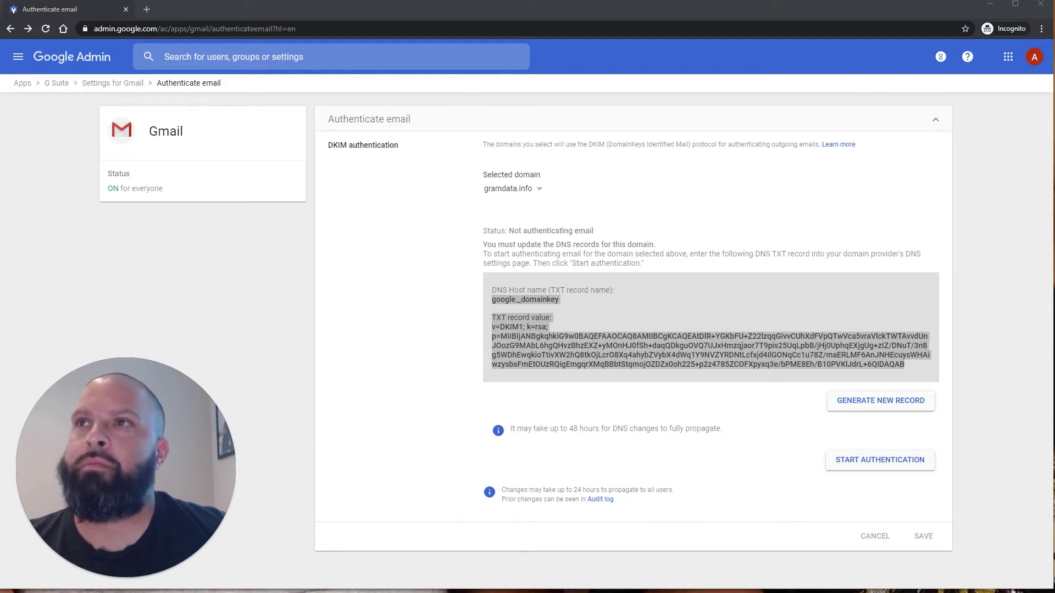
{"action": "key", "text": "alt+Tab"}
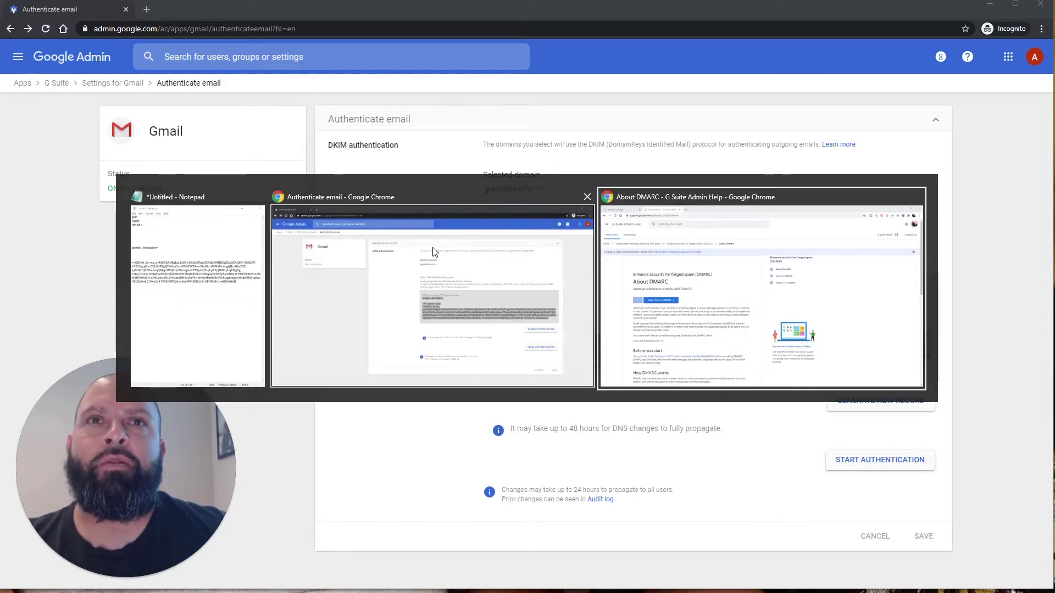
- Start a new TXT record in GoDaddy's DNS records for gramdata.info
{"action": "left_click", "coordinate": [85, 9]}
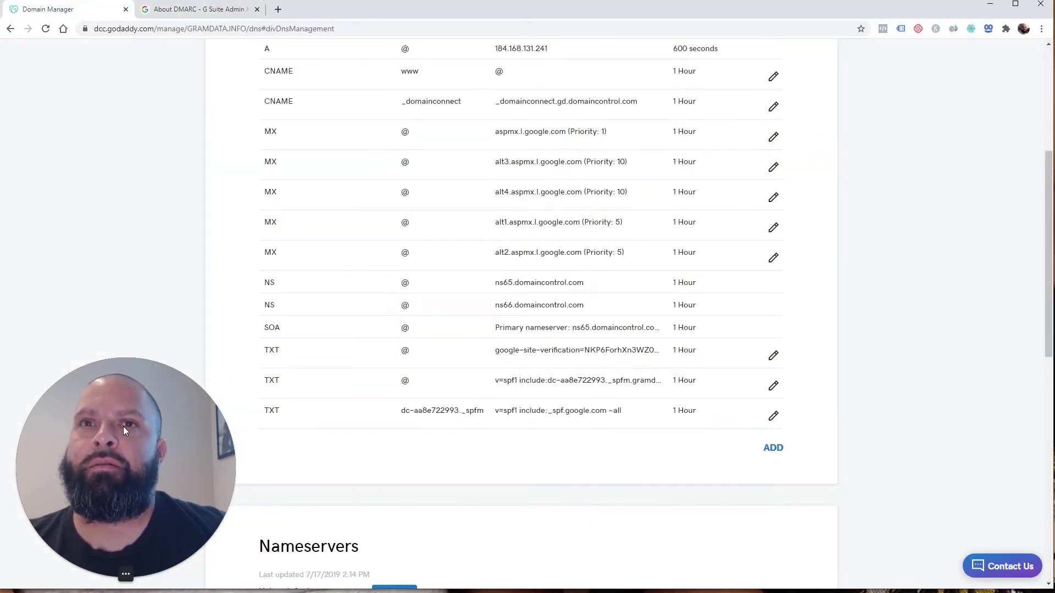
{"action": "left_click", "coordinate": [777, 452]}
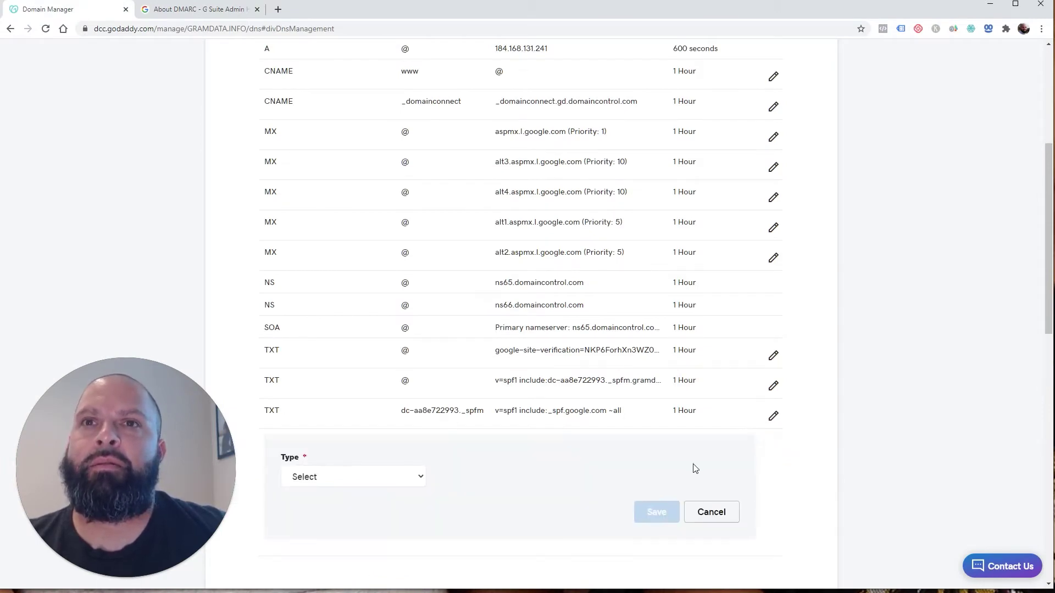
{"action": "left_click", "coordinate": [330, 479]}
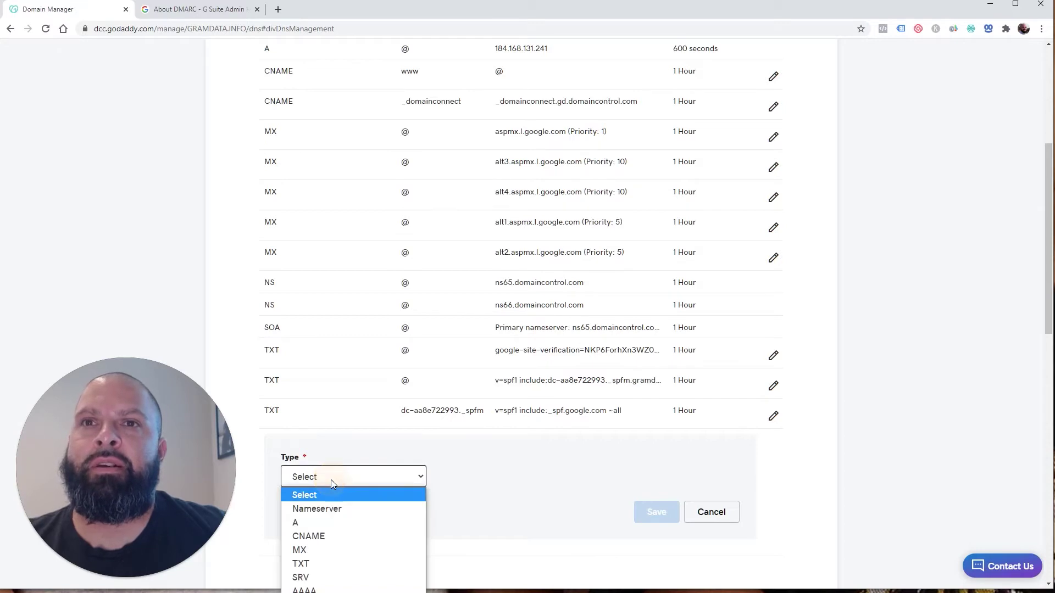
{"action": "left_click", "coordinate": [330, 562]}
{"action": "scroll", "coordinate": [585, 490], "scroll_direction": "down", "scroll_amount": 1}
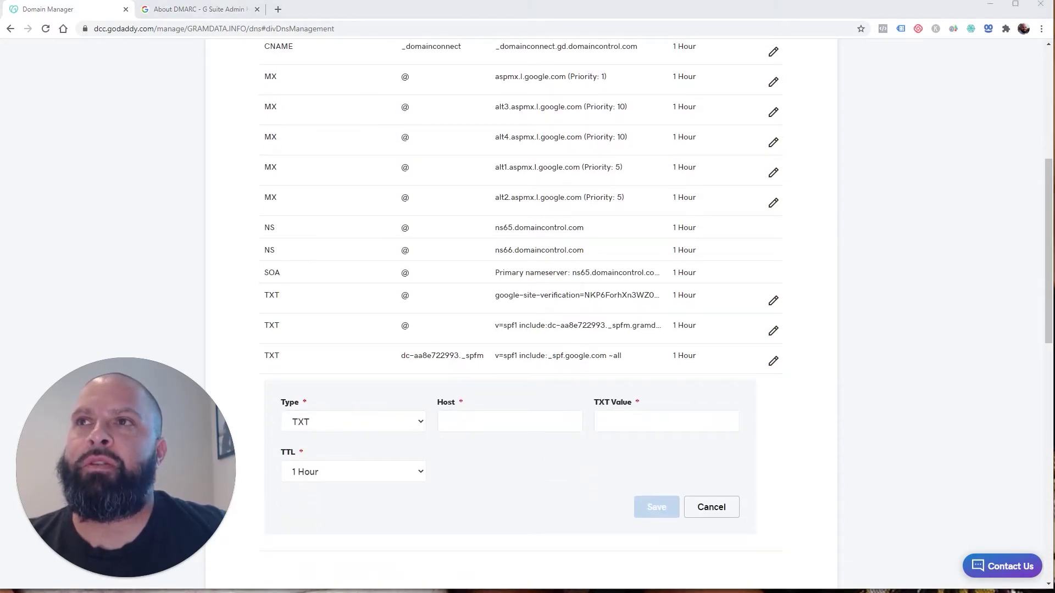
- Set host google._domainkey and paste the v=DKIM1 key as the value, then save
{"action": "left_click", "coordinate": [473, 422]}
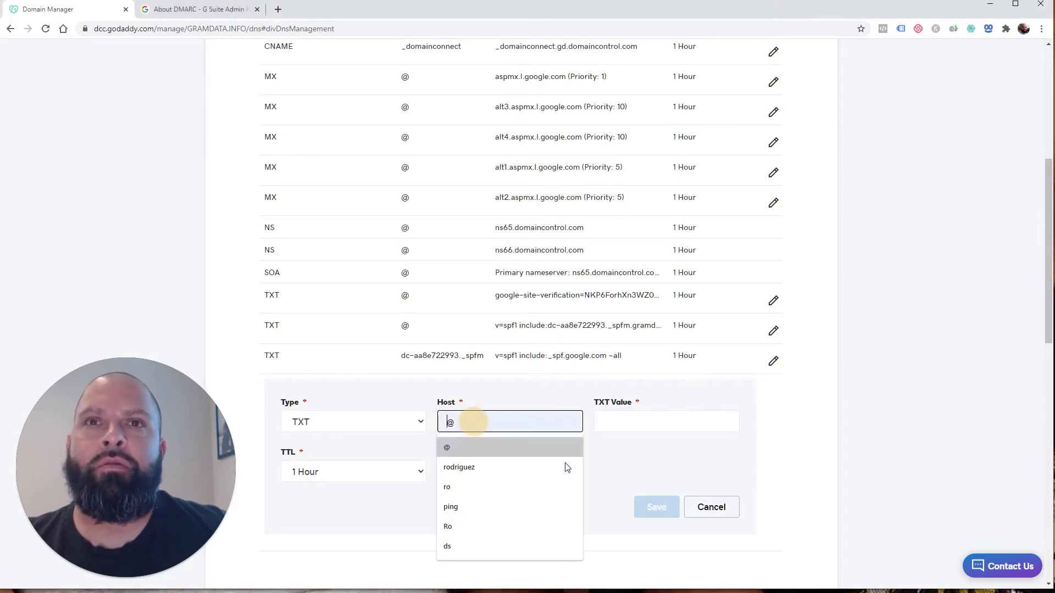
{"action": "type", "text": "google._domainkey"}
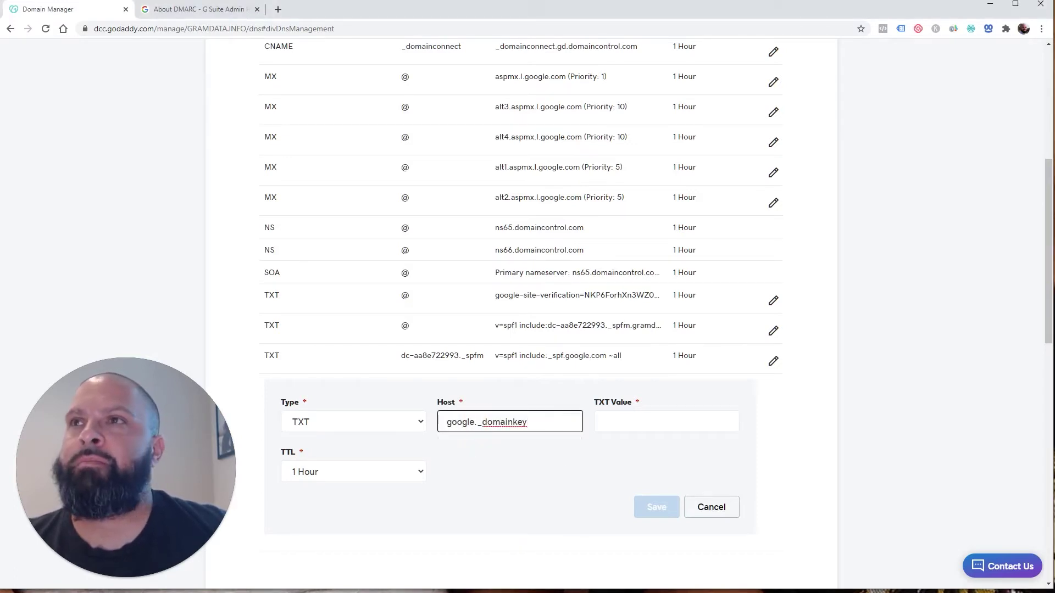
{"action": "key", "text": "alt+Tab"}
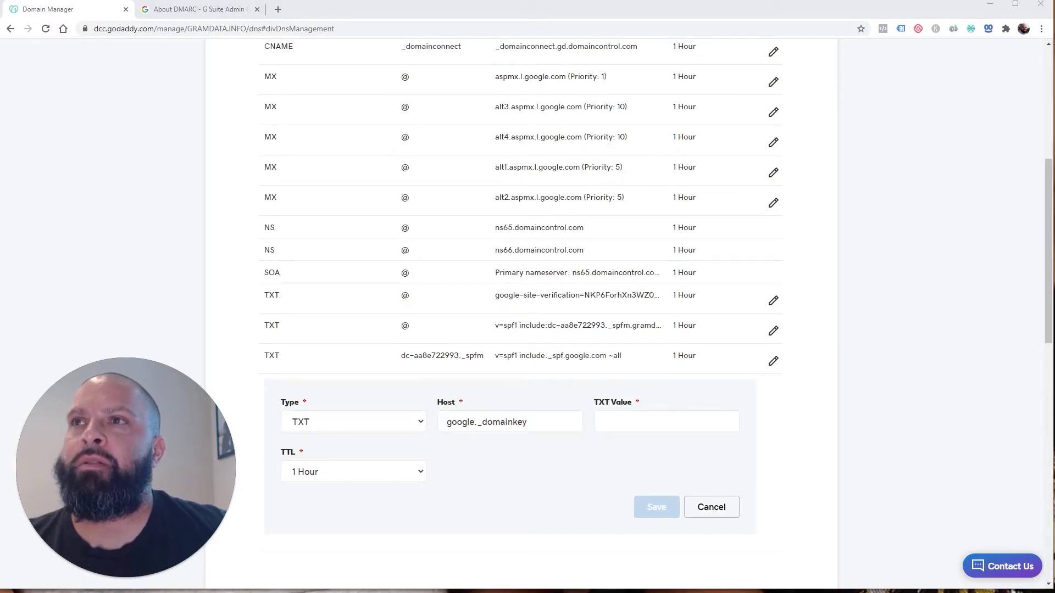
{"action": "left_click", "coordinate": [650, 416]}
{"action": "key", "text": "ctrl+v"}
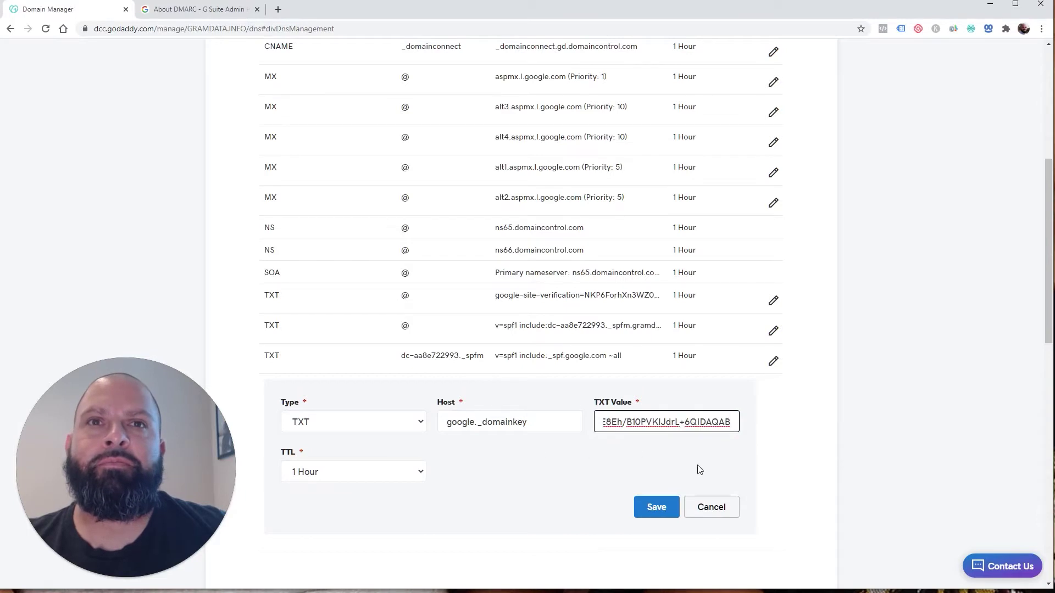
{"action": "left_click", "coordinate": [656, 507]}
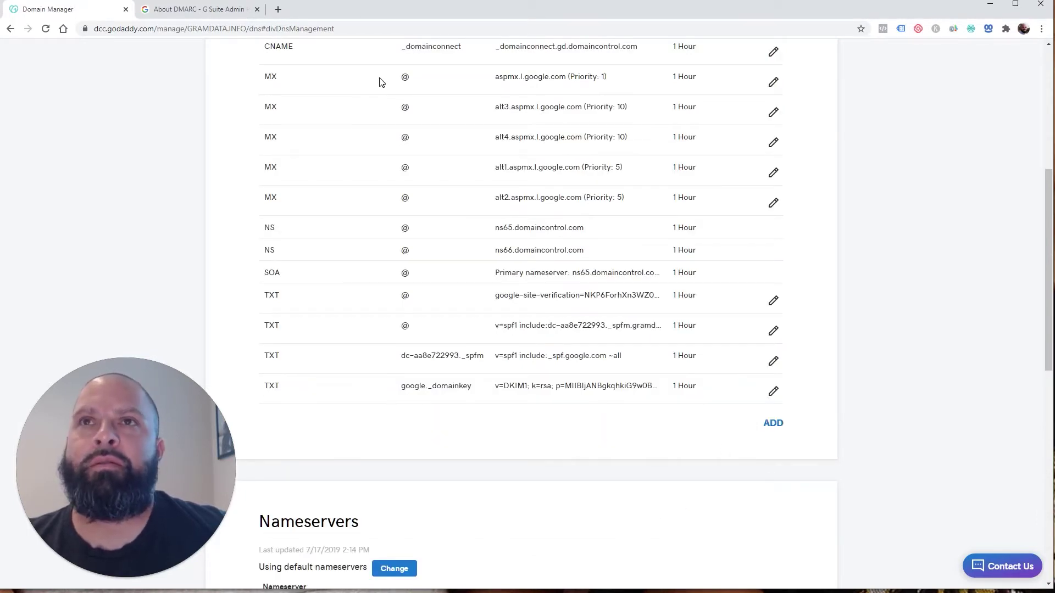
{"action": "key", "text": "alt+Tab"}
{"action": "key", "text": "alt+Tab"}
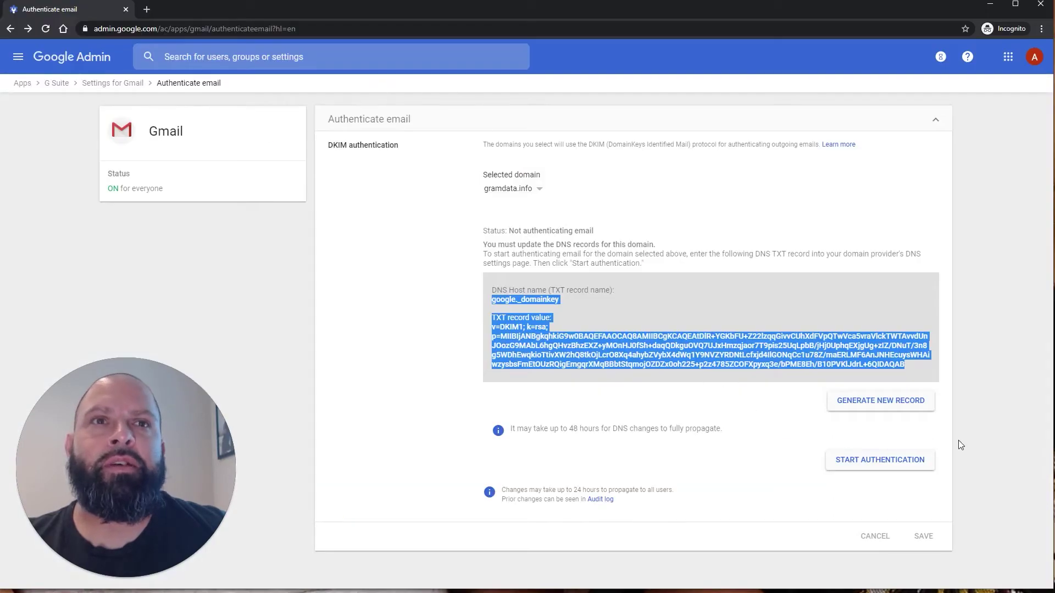
- Retry DKIM authentication for gramdata.info until it reads Authenticating email, then return to GoDaddy
{"action": "left_click", "coordinate": [1001, 442]}
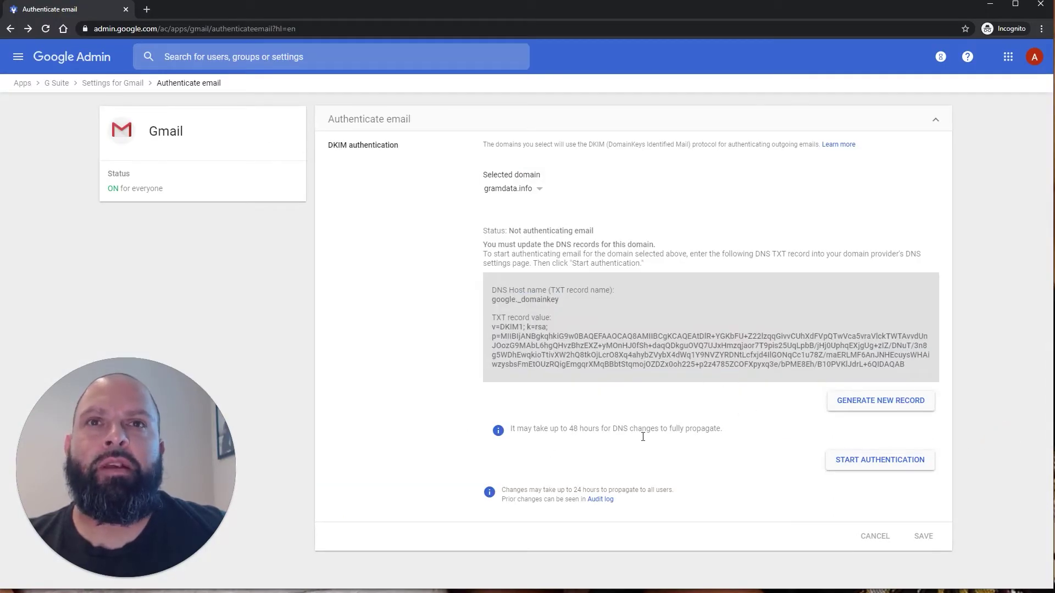
{"action": "left_click", "coordinate": [871, 464]}
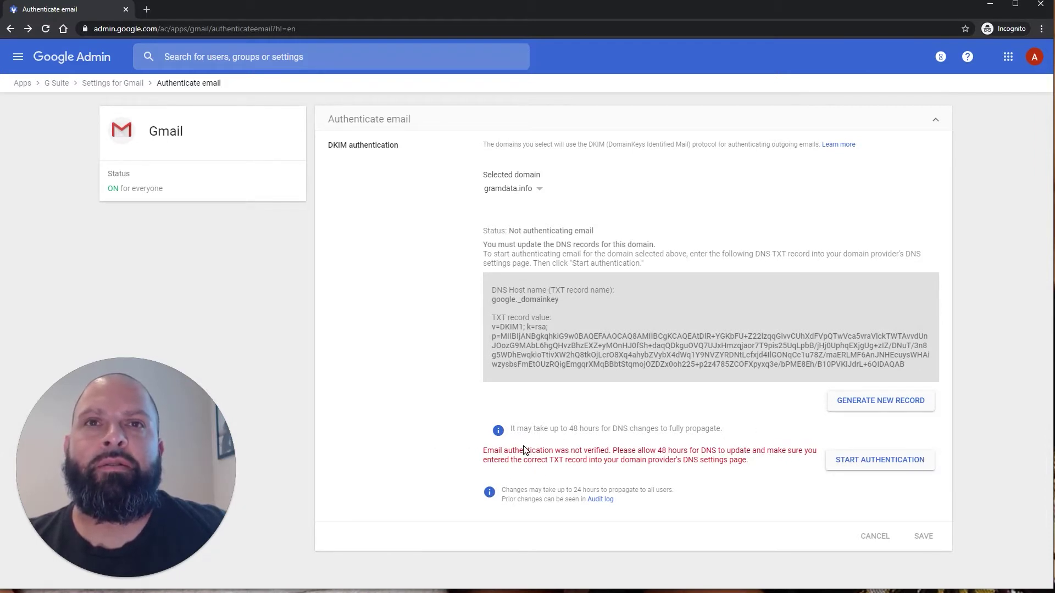
{"action": "left_click_drag", "start_coordinate": [524, 450], "coordinate": [696, 461]}
{"action": "left_click", "coordinate": [707, 462]}
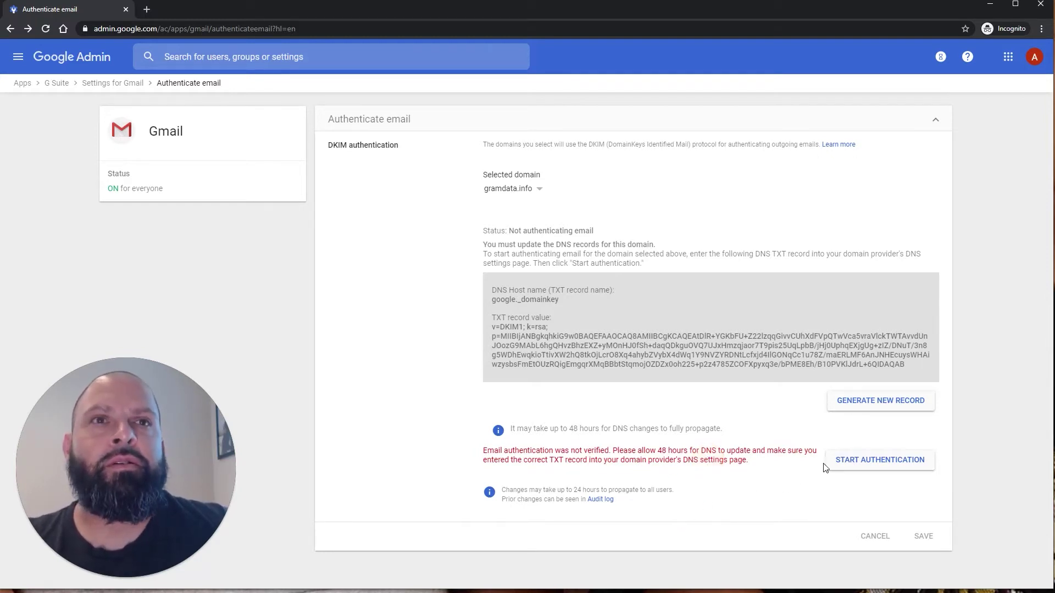
{"action": "left_click", "coordinate": [846, 462]}
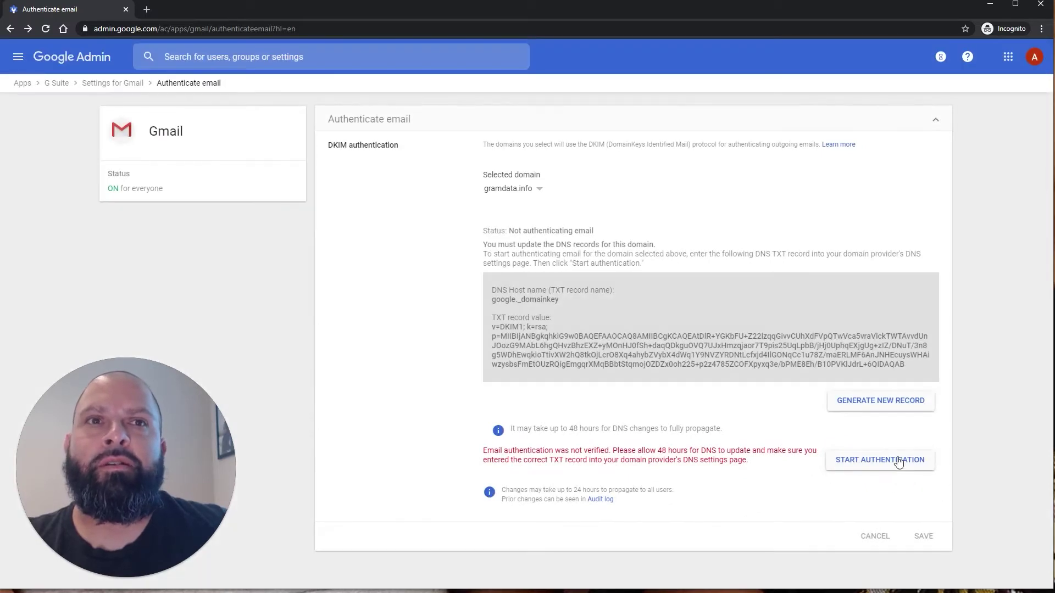
{"action": "left_click", "coordinate": [899, 462]}
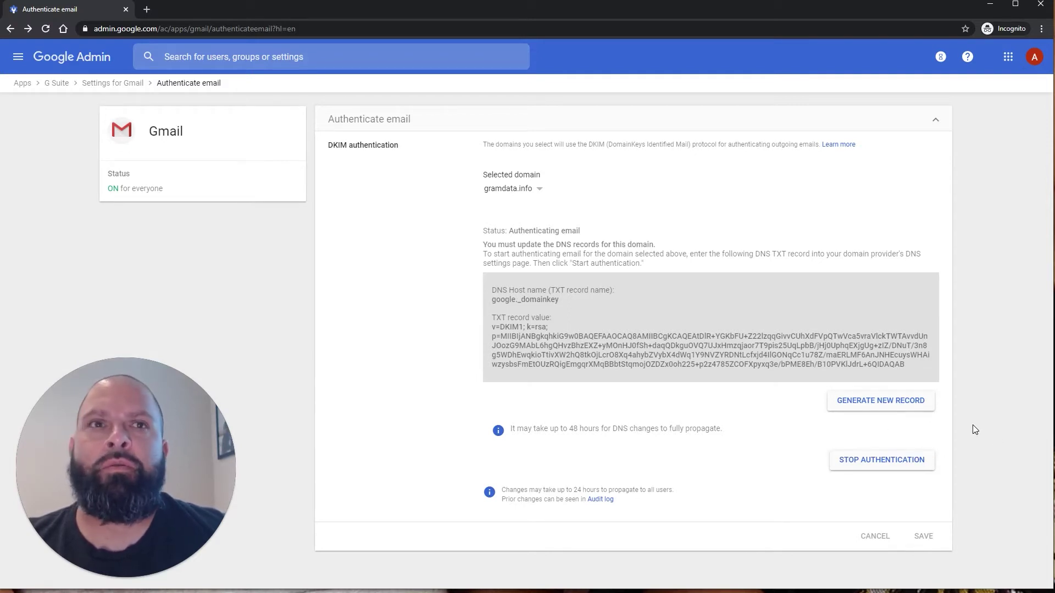
{"action": "key", "text": "alt+Tab"}
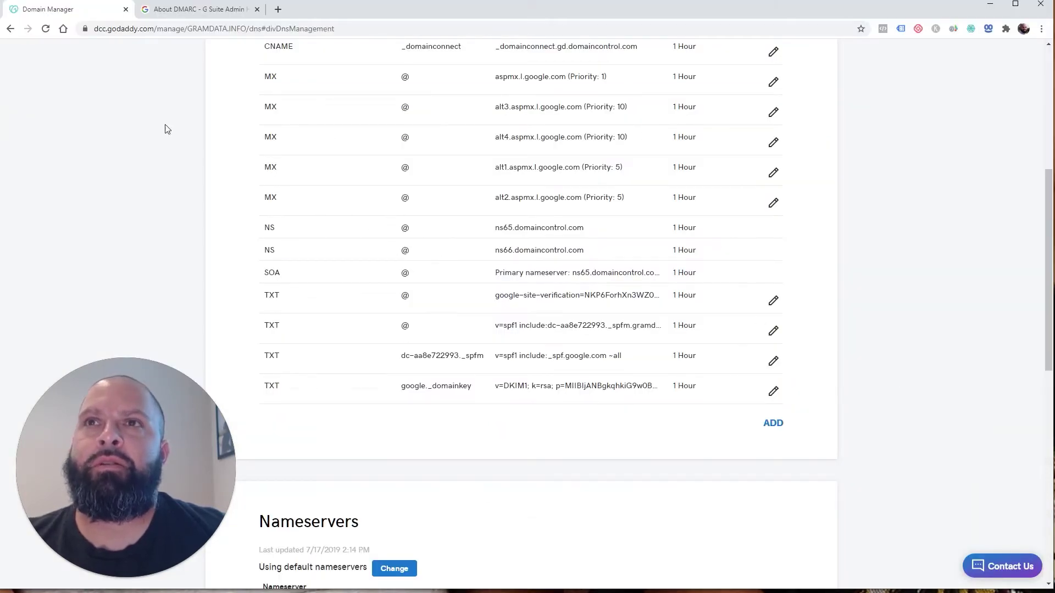
- Go to the Turn on DMARC article and select the first example record, v=DMARC1; p=none
{"action": "left_click", "coordinate": [195, 9]}
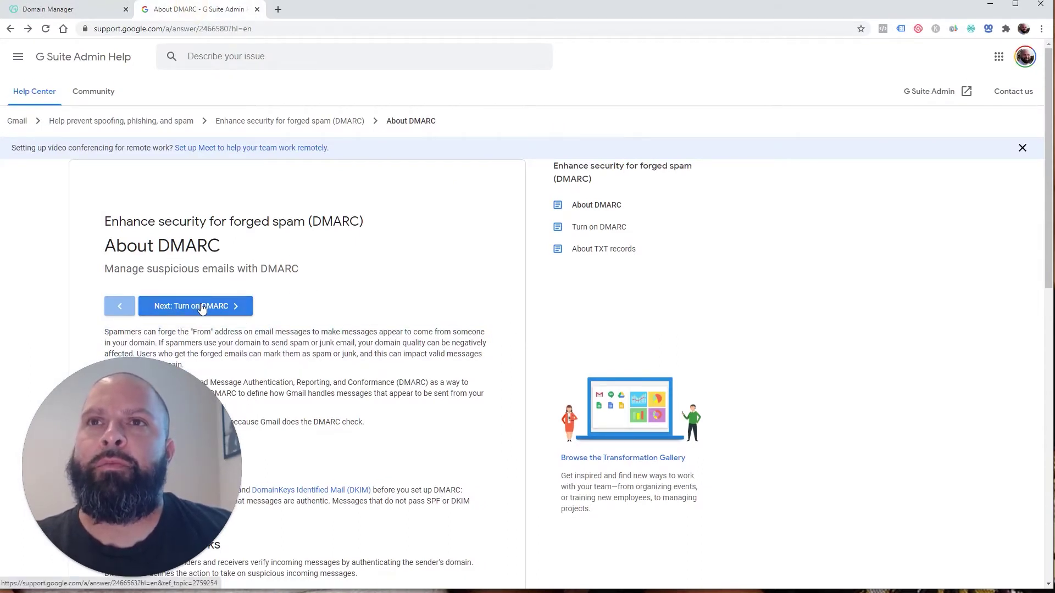
{"action": "left_click", "coordinate": [231, 306]}
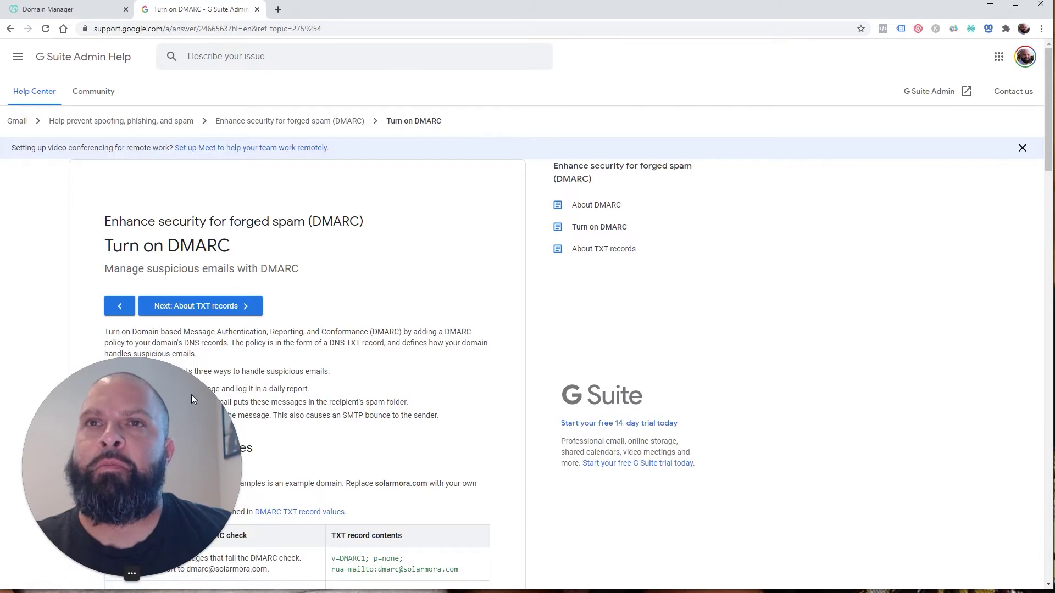
{"action": "left_click_drag", "start_coordinate": [191, 395], "coordinate": [932, 416]}
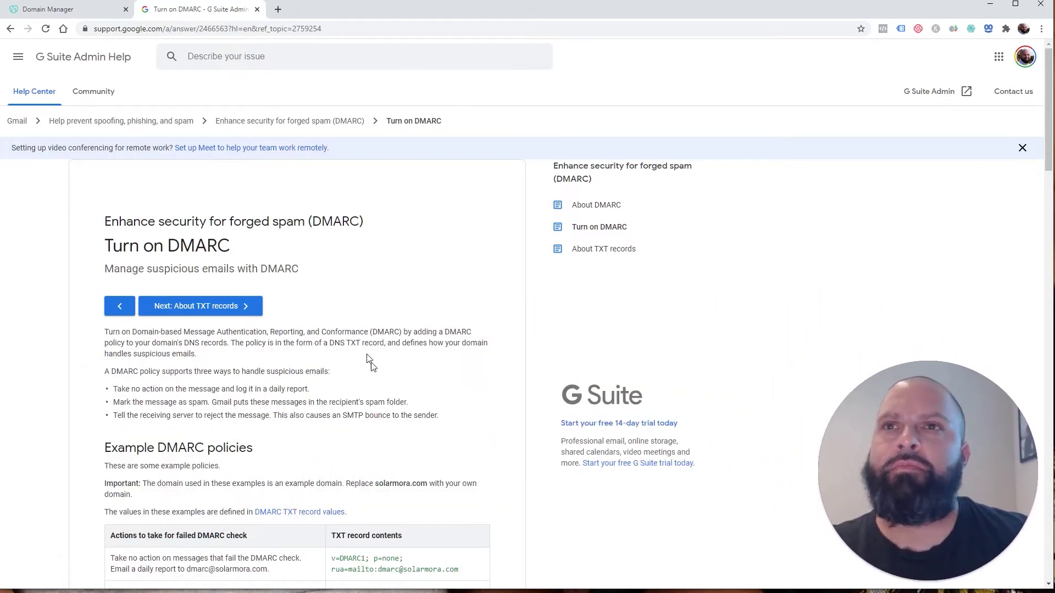
{"action": "scroll", "coordinate": [384, 345], "scroll_direction": "down", "scroll_amount": 5}
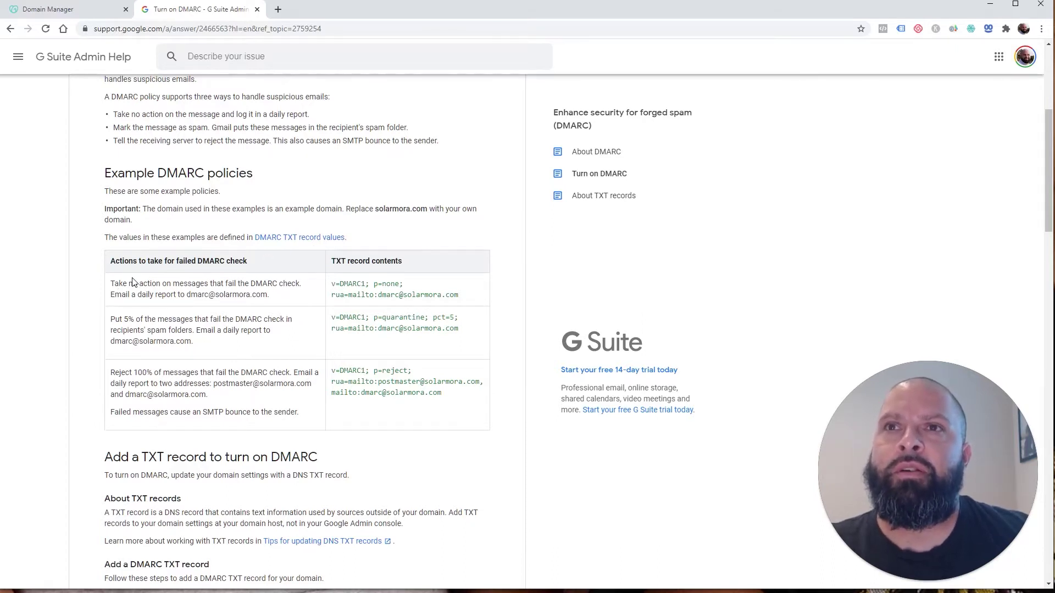
{"action": "left_click_drag", "start_coordinate": [134, 283], "coordinate": [185, 284]}
{"action": "left_click", "coordinate": [210, 289]}
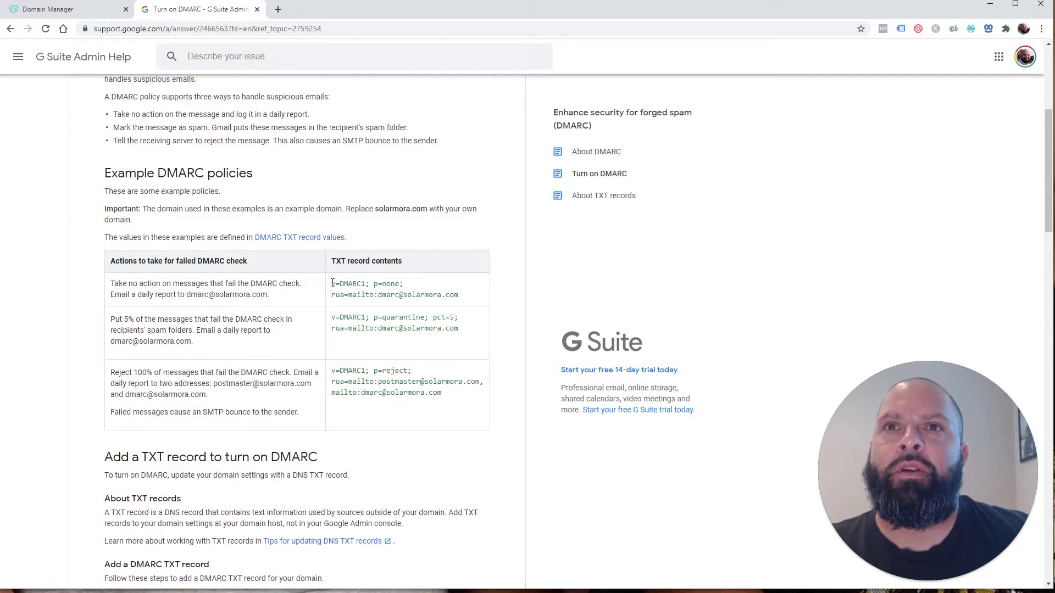
{"action": "left_click_drag", "start_coordinate": [332, 283], "coordinate": [461, 297]}
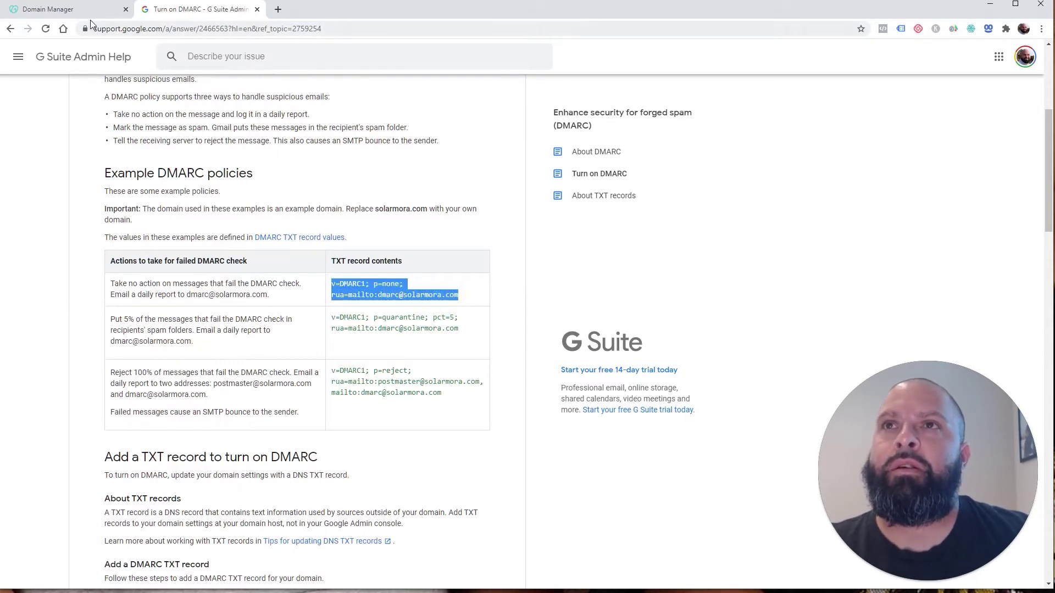
- Start a new GoDaddy TXT record with host @ for the root domain
{"action": "left_click", "coordinate": [49, 11]}
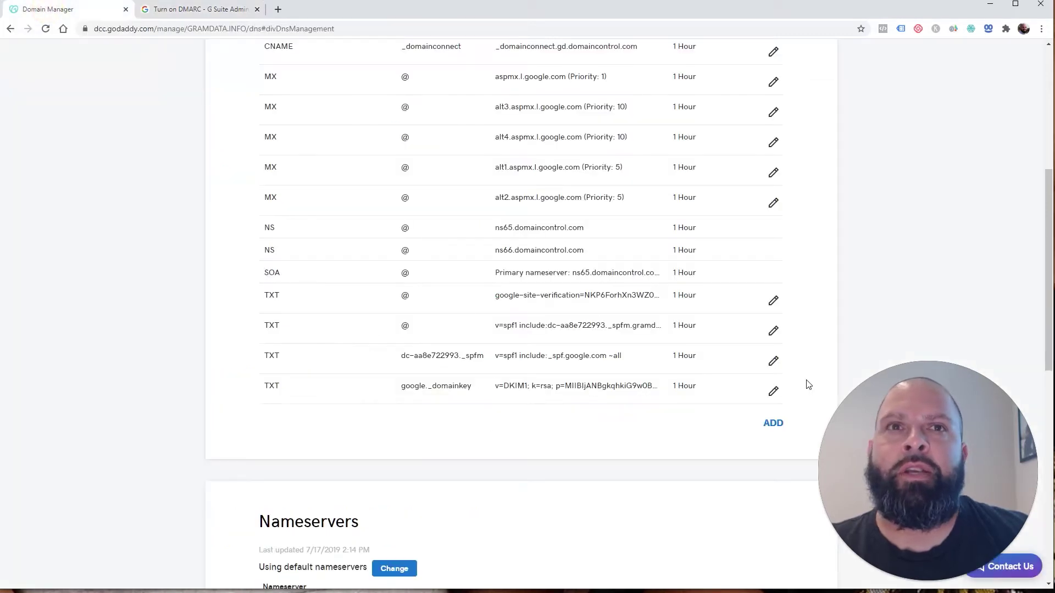
{"action": "left_click", "coordinate": [774, 427]}
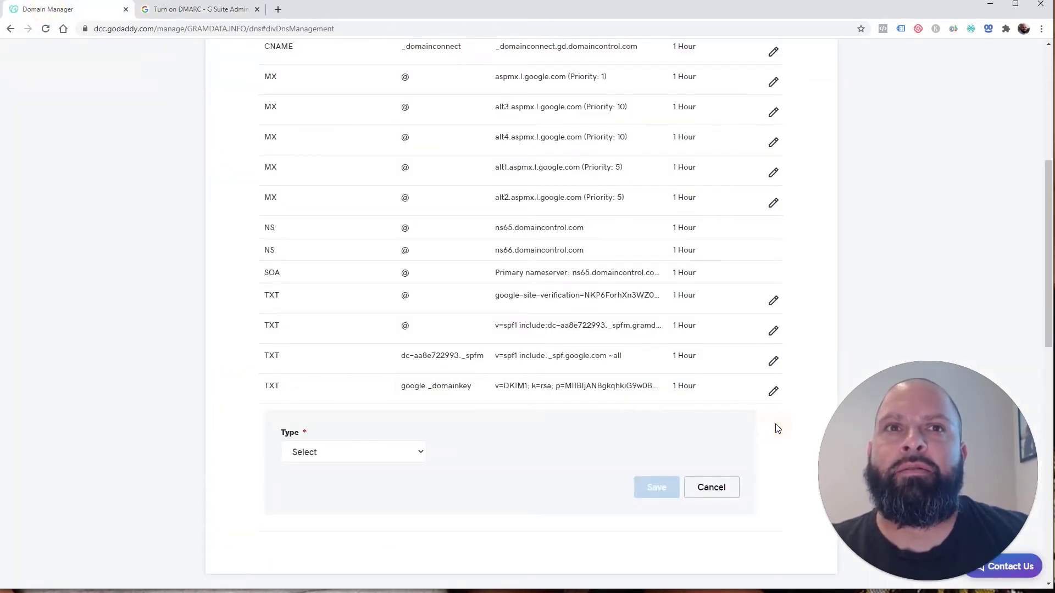
{"action": "left_click", "coordinate": [335, 455]}
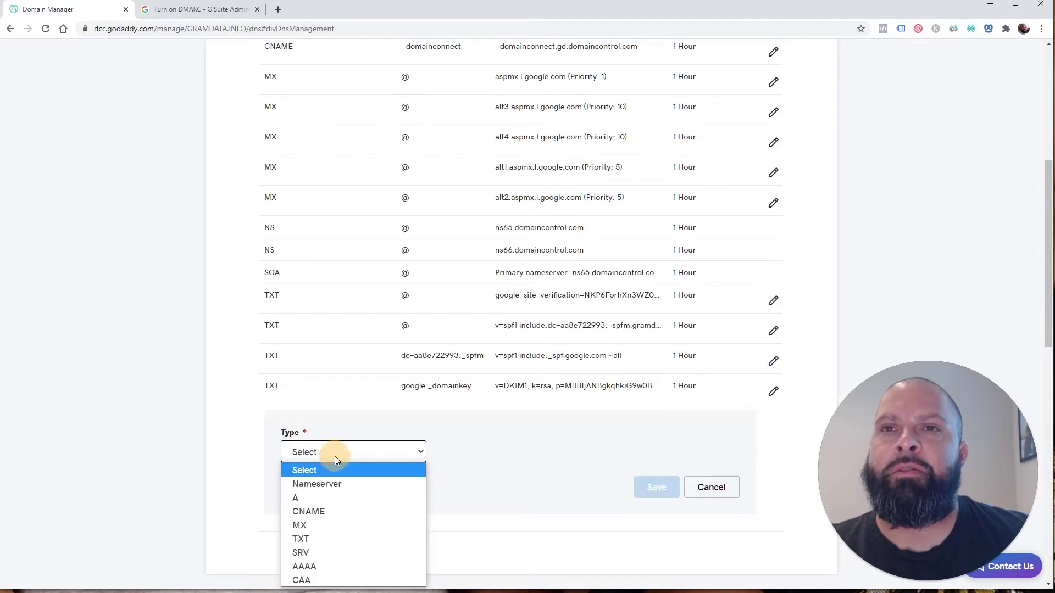
{"action": "left_click", "coordinate": [302, 539]}
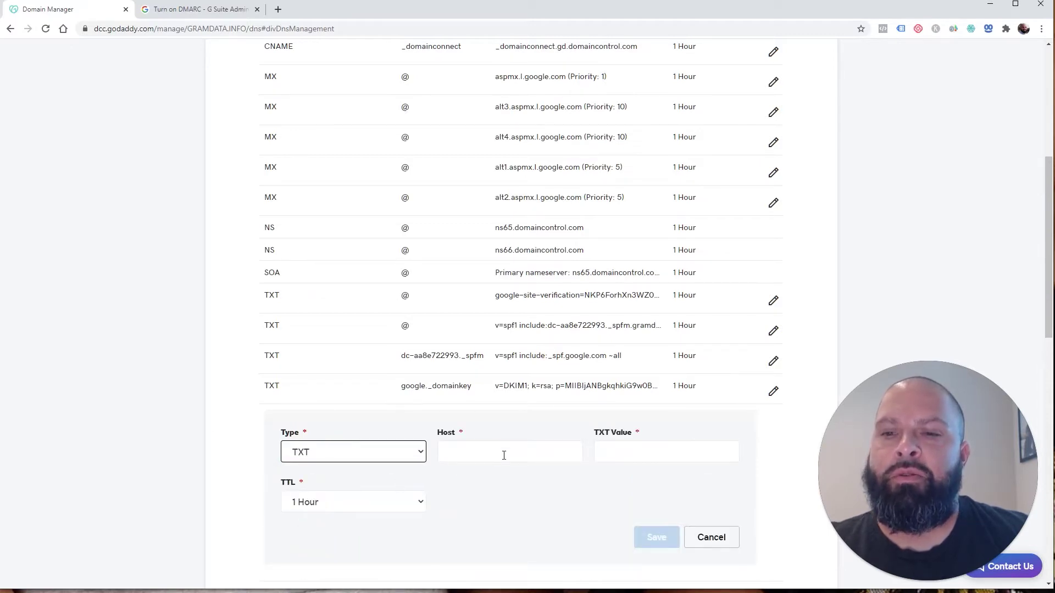
{"action": "left_click", "coordinate": [502, 455]}
{"action": "left_click", "coordinate": [463, 477]}
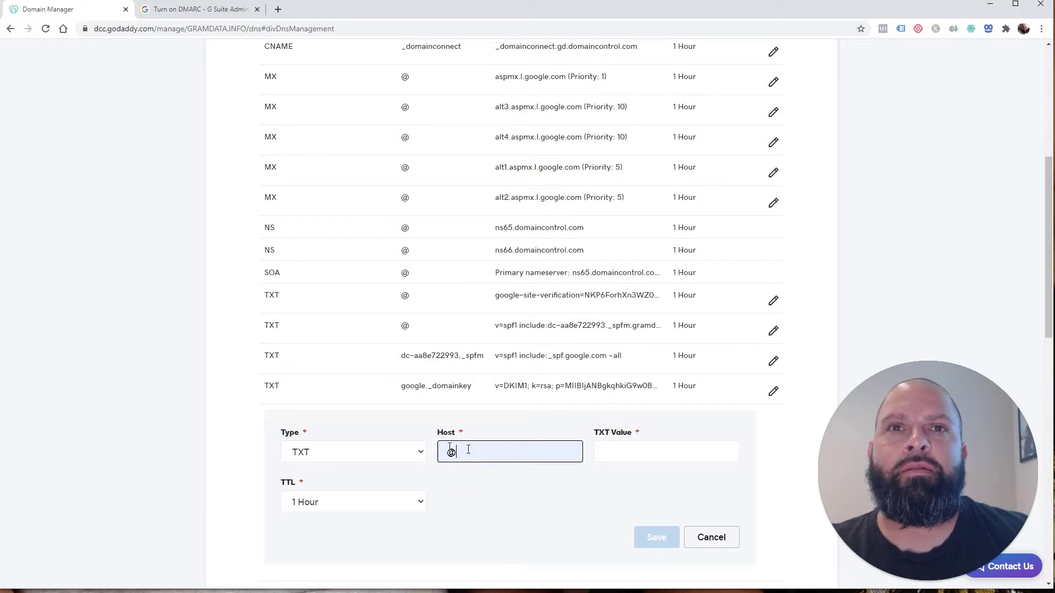
- Paste the p=none DMARC policy, point its rua address to a gramdata.info mailbox, and save
{"action": "left_click", "coordinate": [645, 450]}
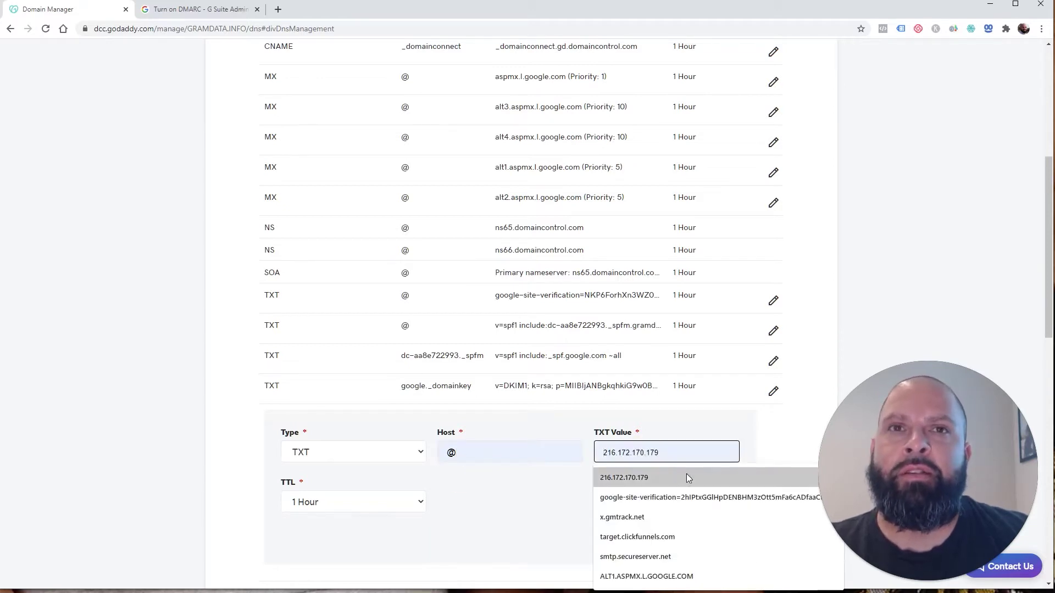
{"action": "key", "text": "ctrl+v"}
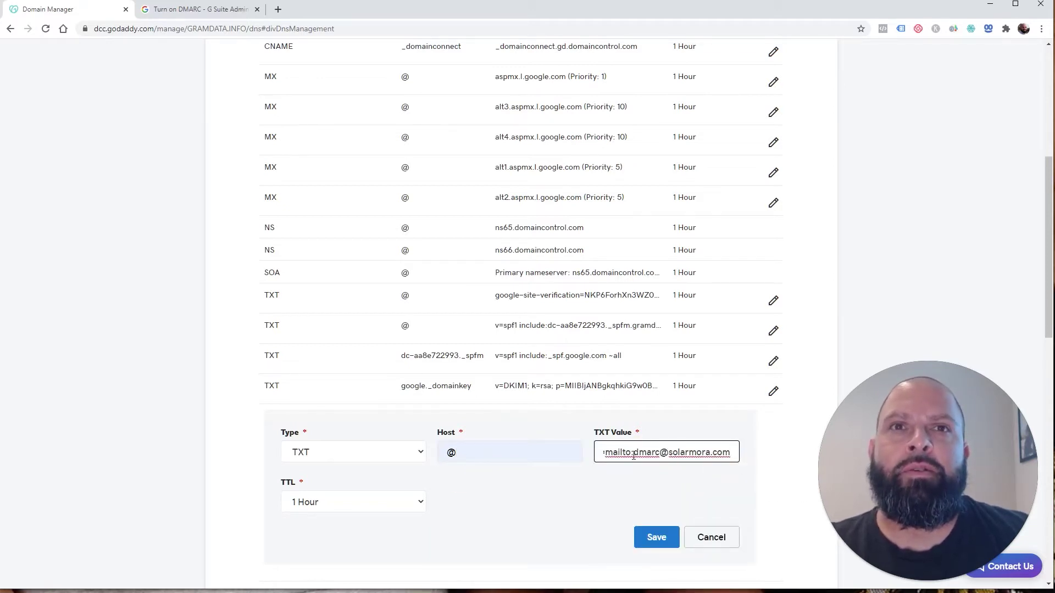
{"action": "left_click_drag", "start_coordinate": [633, 452], "coordinate": [660, 451]}
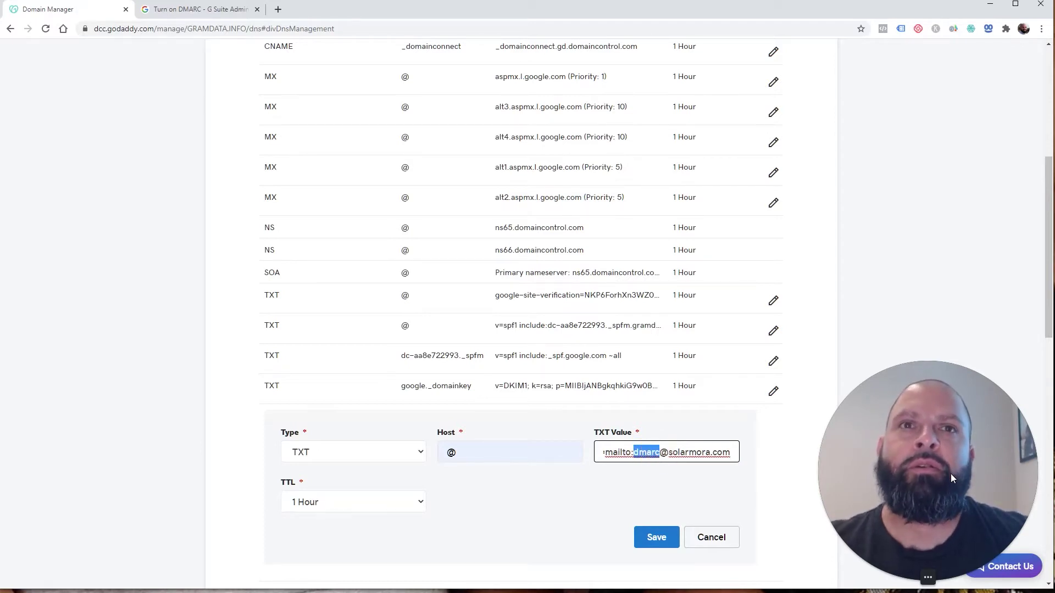
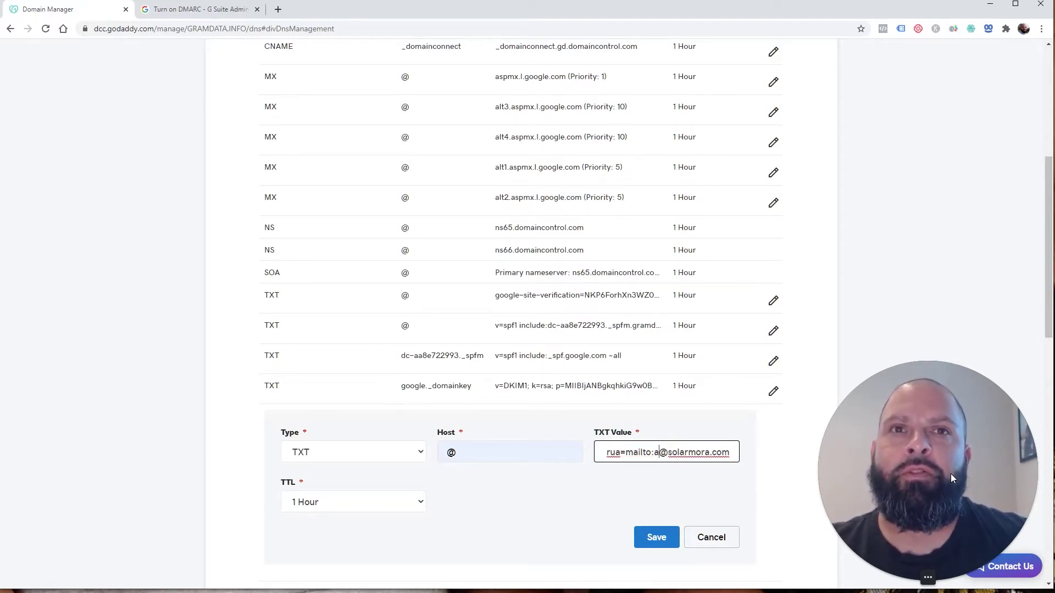
{"action": "key", "text": "Right"}
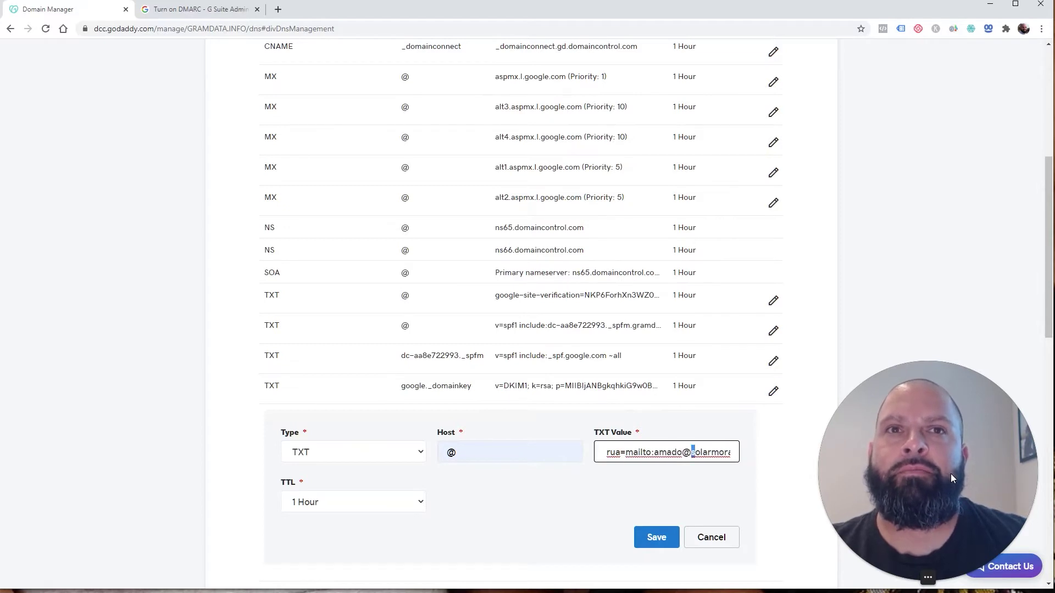
{"action": "key", "text": "shift+End"}
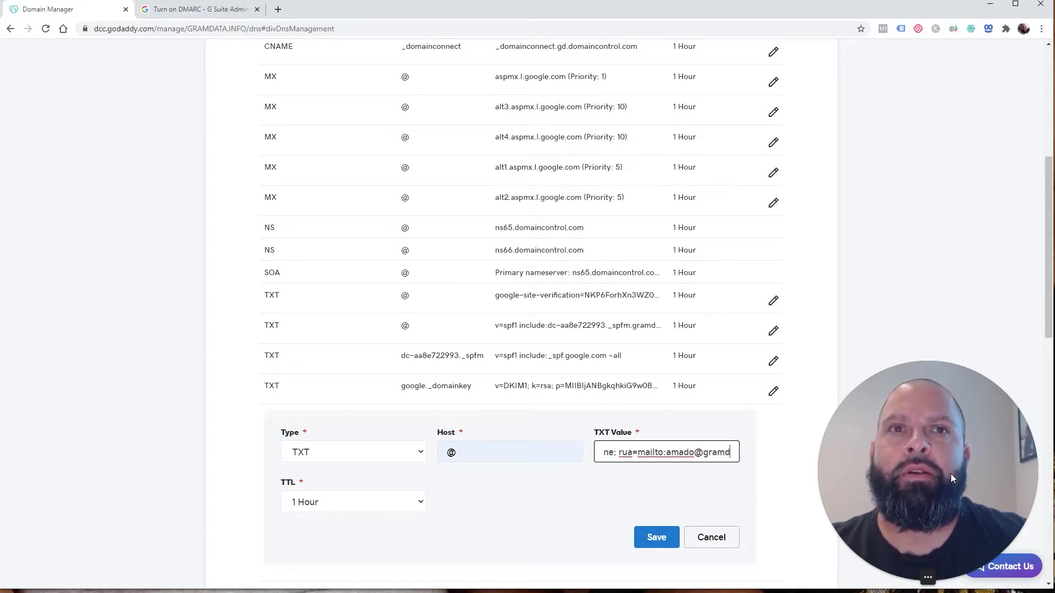
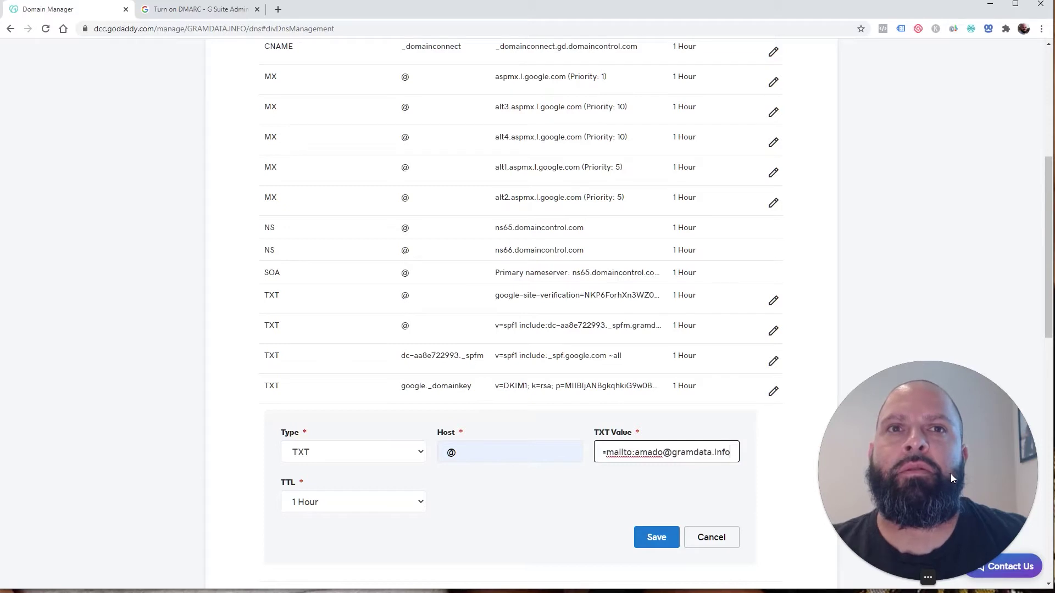
{"action": "left_click", "coordinate": [656, 538]}
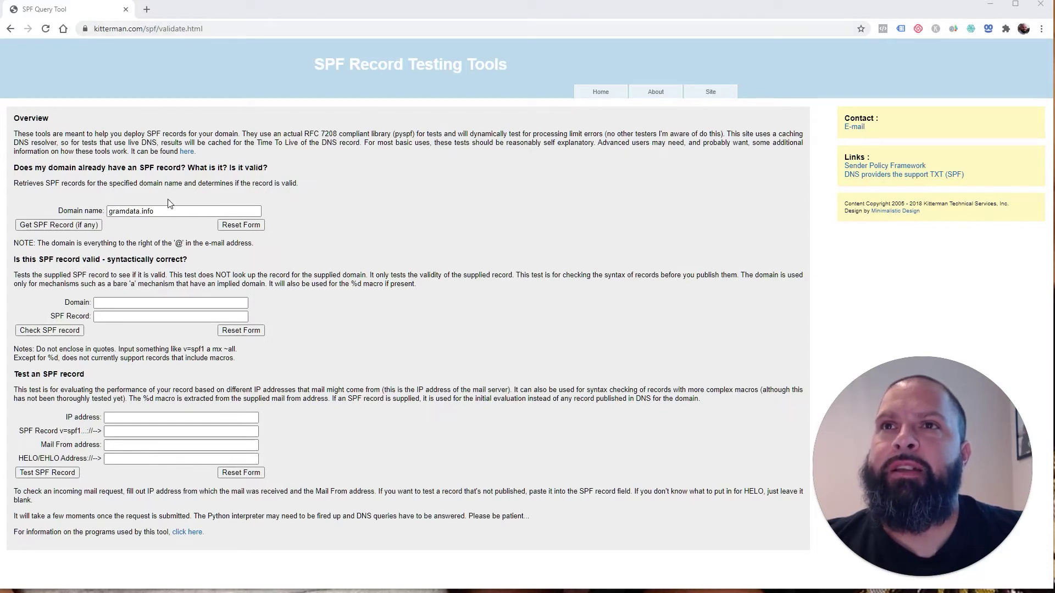
- Look up the SPF record for gramdata.info on Kitterman's testing page
{"action": "left_click_drag", "start_coordinate": [186, 211], "coordinate": [96, 220]}
{"action": "left_click", "coordinate": [172, 183]}
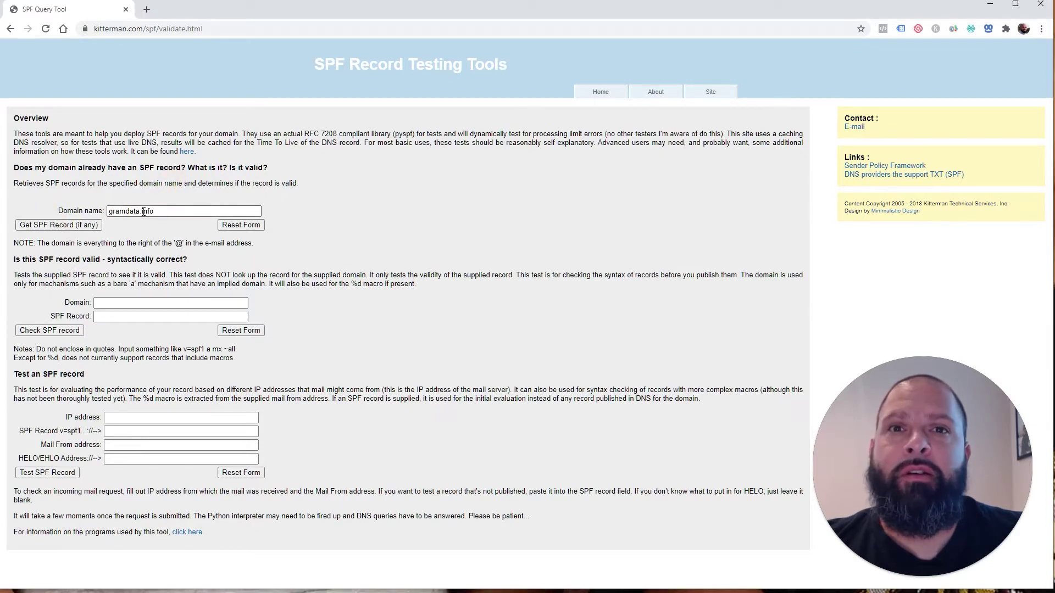
{"action": "left_click", "coordinate": [55, 226]}
{"action": "left_click_drag", "start_coordinate": [154, 212], "coordinate": [94, 220]}
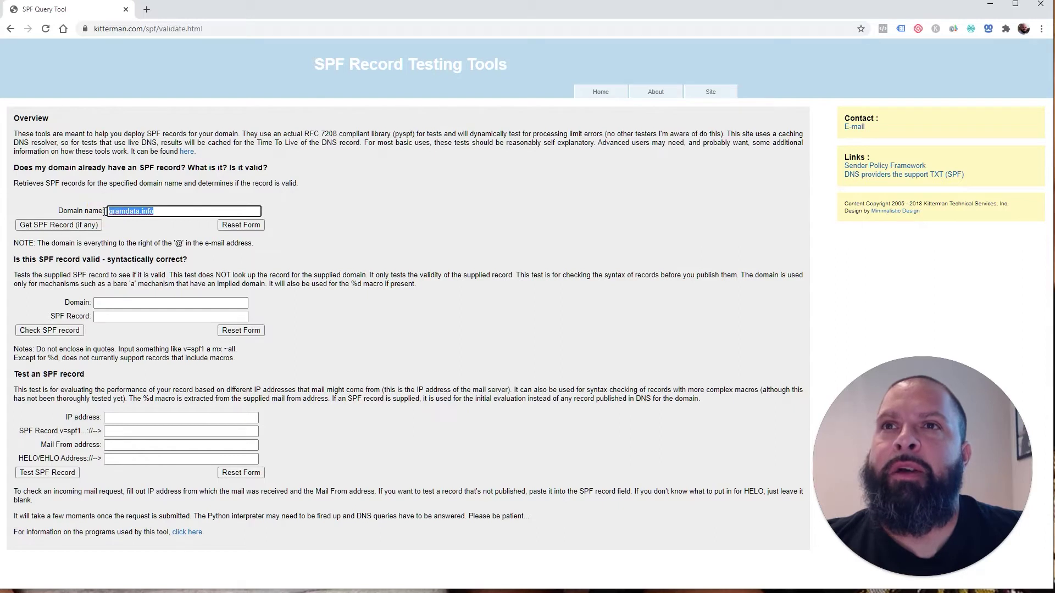
{"action": "left_click", "coordinate": [208, 194]}
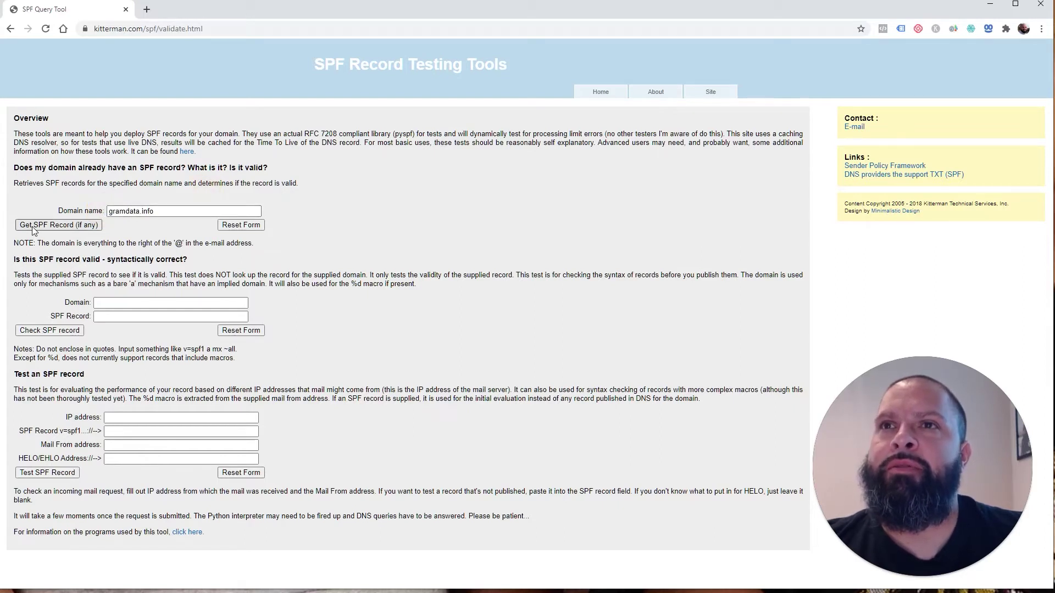
{"action": "left_click", "coordinate": [69, 228]}
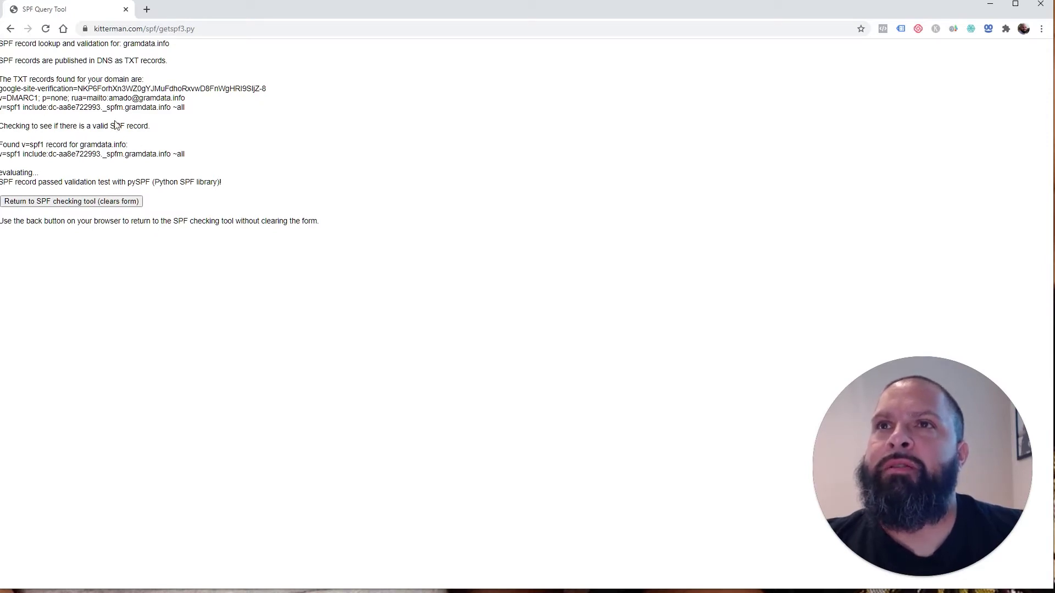
- Review the results: verification TXT, DMARC record, and the v=spf1 record passing validation
{"action": "mouse_move", "coordinate": [20, 88]}
{"action": "left_mouse_down"}
{"action": "mouse_move", "coordinate": [112, 88]}
{"action": "mouse_move", "coordinate": [28, 98]}
{"action": "left_mouse_up"}
{"action": "left_click", "coordinate": [14, 88]}
{"action": "left_click", "coordinate": [13, 106]}
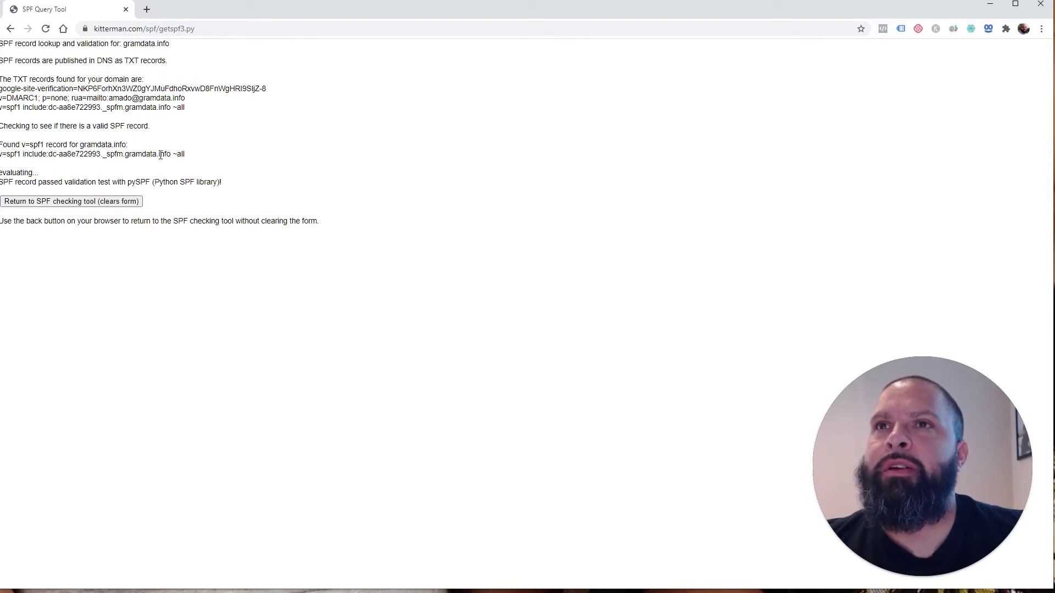
{"action": "left_click_drag", "start_coordinate": [185, 155], "coordinate": [126, 182]}
{"action": "left_click", "coordinate": [33, 181]}
{"action": "left_click", "coordinate": [133, 187]}
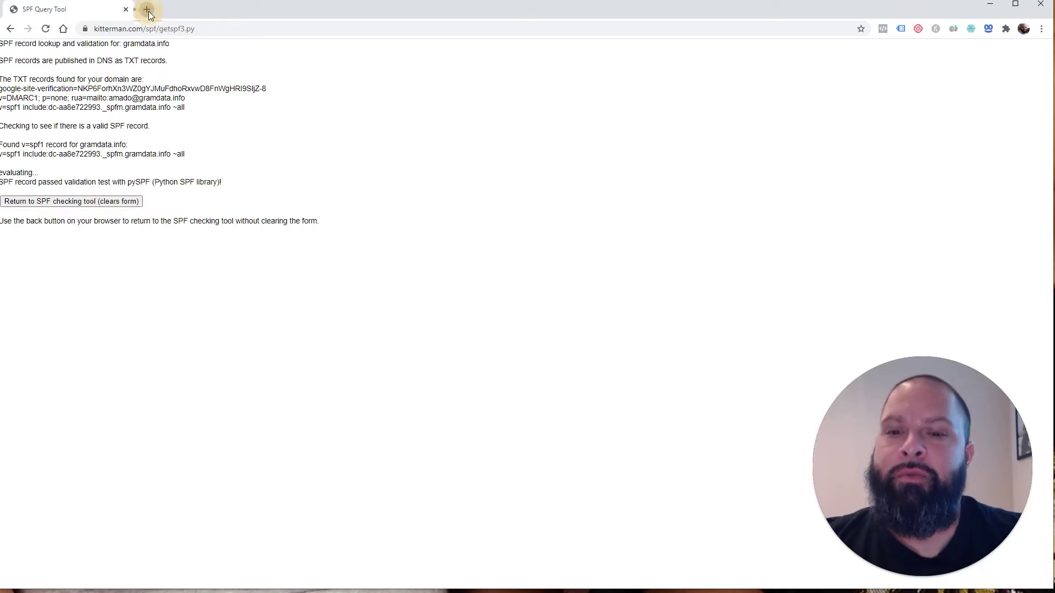
- Load gramdata.info in a new tab and dismiss its $1 test-order popup
{"action": "left_click", "coordinate": [147, 10]}
{"action": "type", "text": "gramd"}
{"action": "type", "text": "ata.i"}
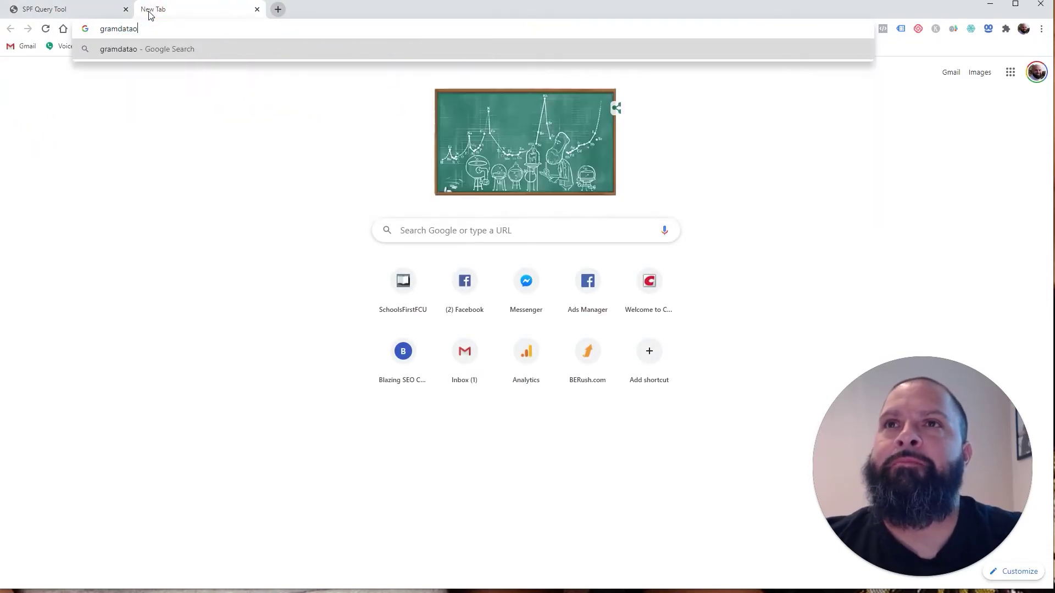
{"action": "type", "text": "nfo"}
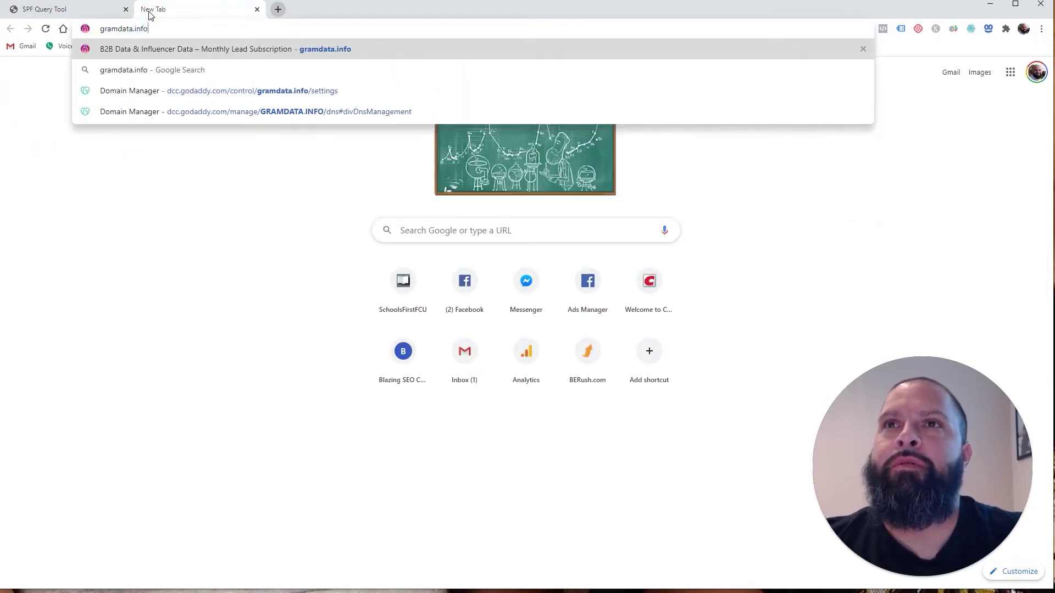
{"action": "key", "text": "Return"}
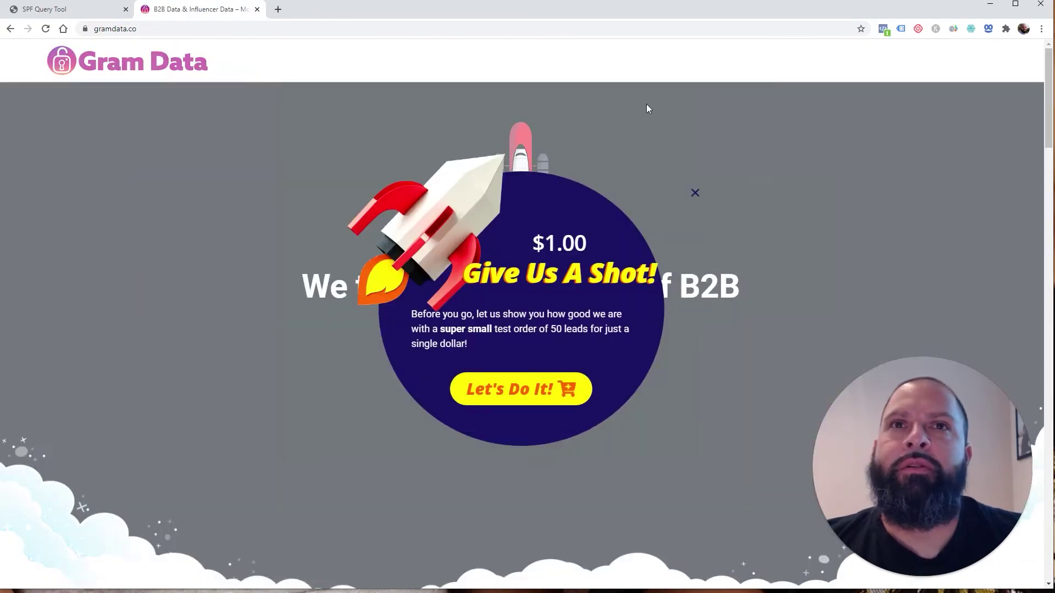
{"action": "left_click", "coordinate": [696, 194]}
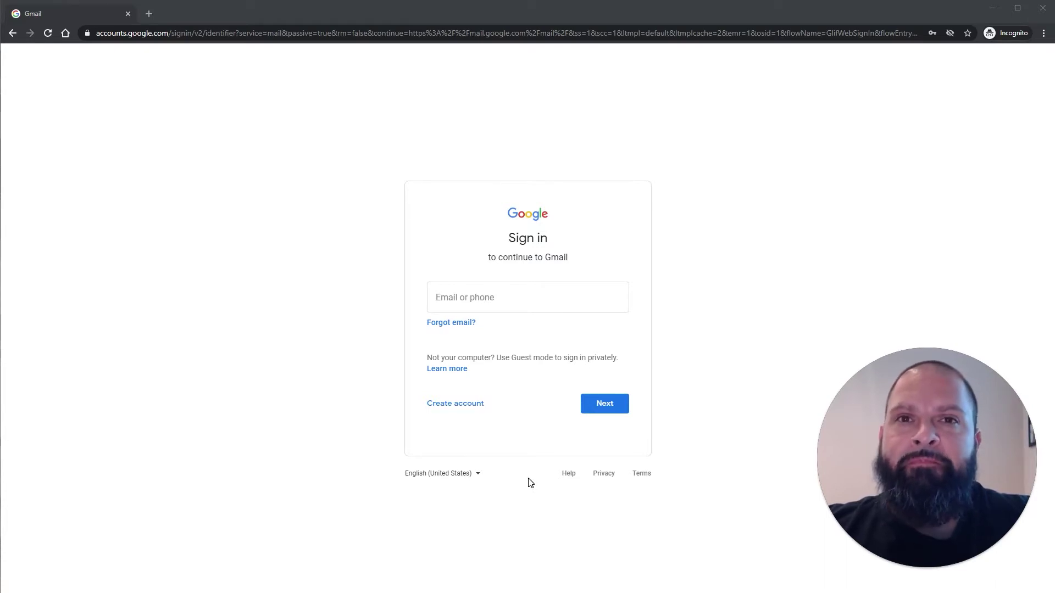
- Sign in to Gmail with the gramdata.info account address and its password
{"action": "left_click", "coordinate": [552, 294]}
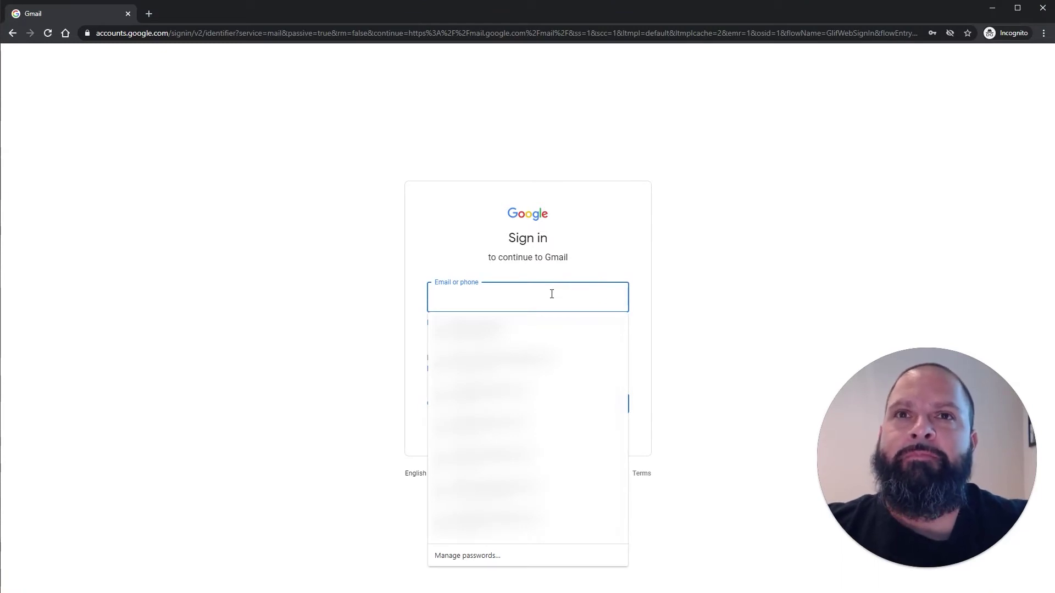
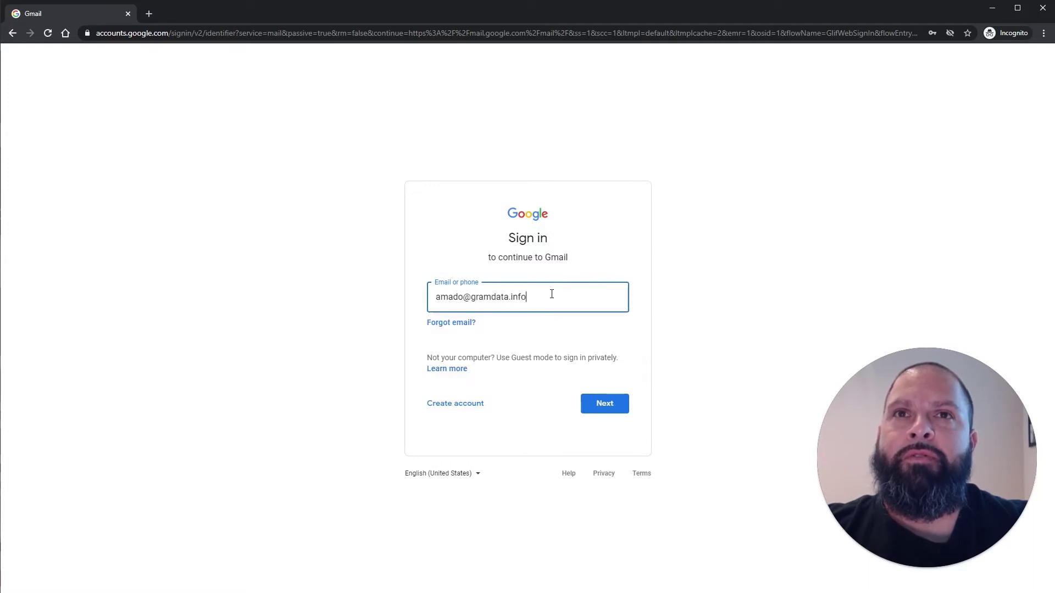
{"action": "left_click", "coordinate": [615, 403]}
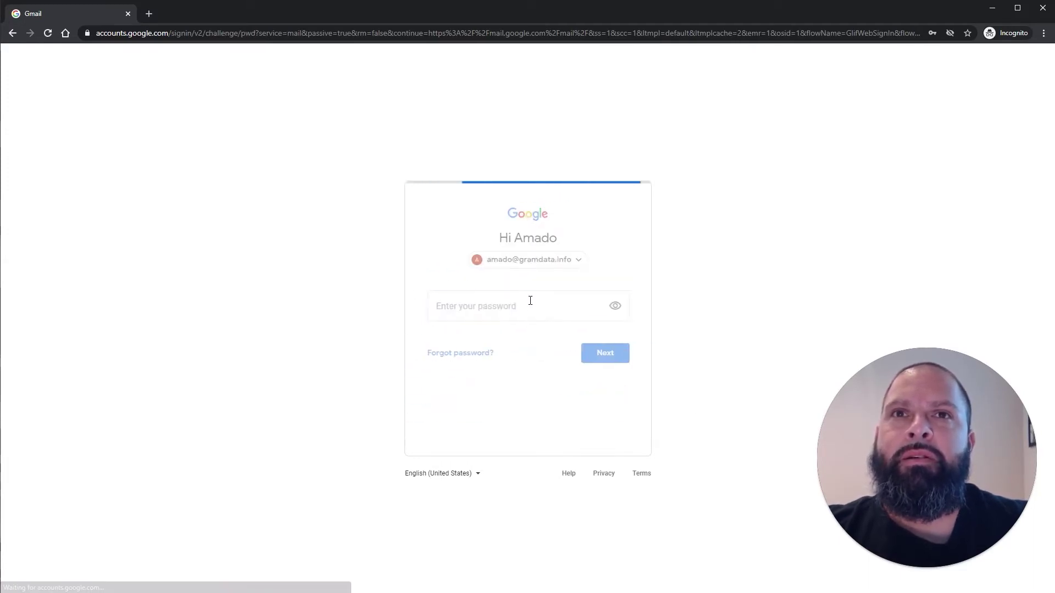
{"action": "left_click", "coordinate": [529, 305]}
{"action": "type", "text": "*****"}
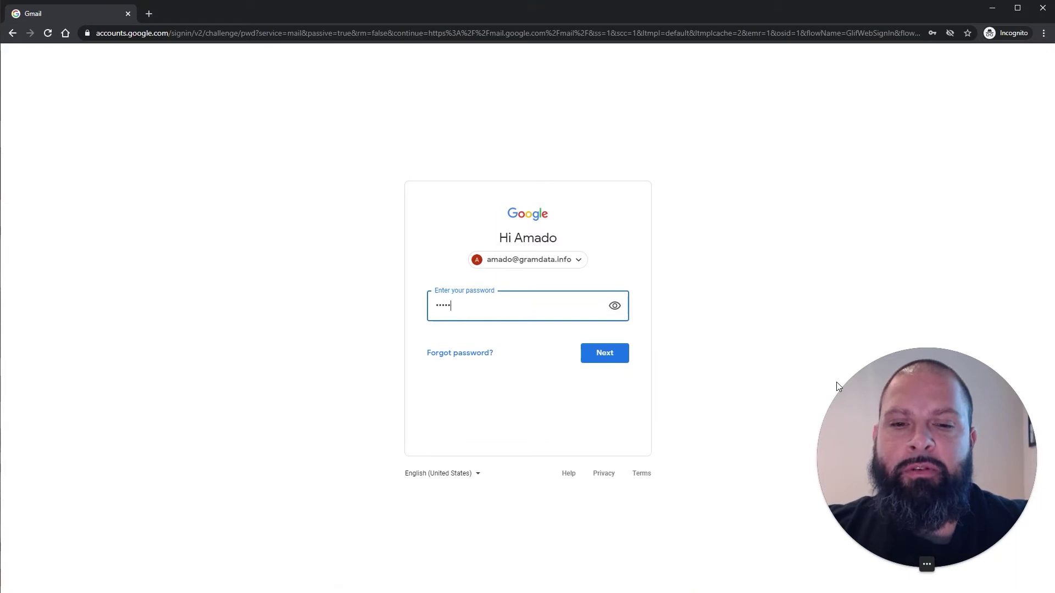
{"action": "type", "text": "***"}
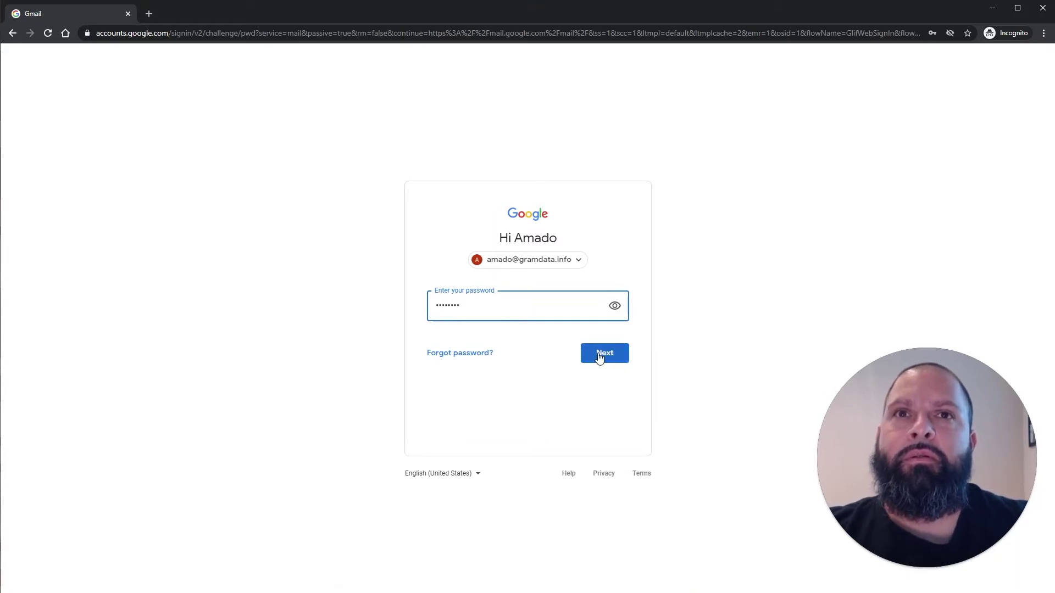
{"action": "left_click", "coordinate": [599, 358]}
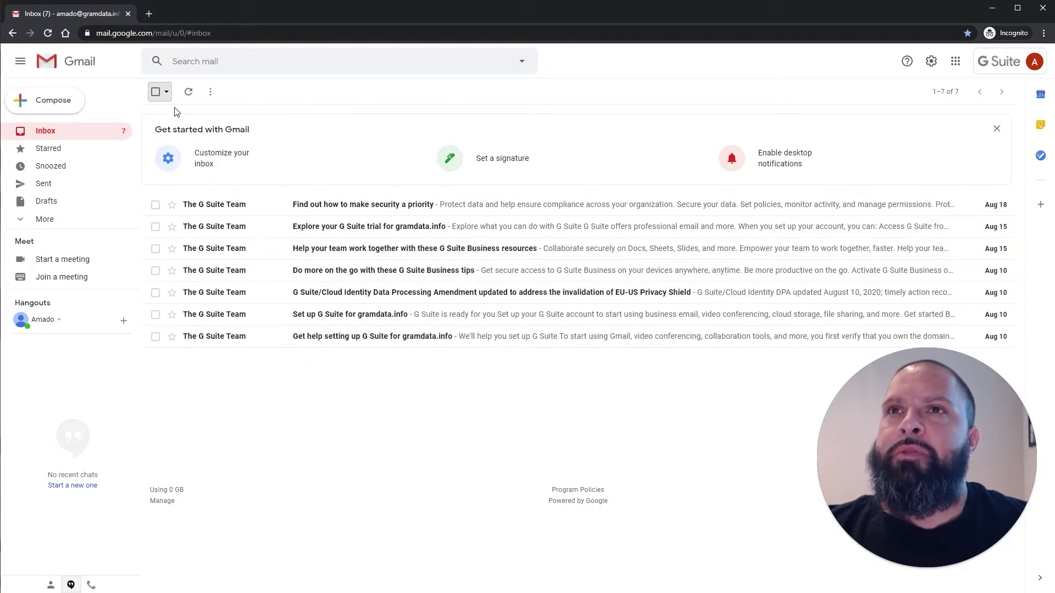
- Select all seven G Suite Team conversations, mark them as read, and archive them
{"action": "left_click", "coordinate": [155, 92]}
{"action": "left_click", "coordinate": [269, 93]}
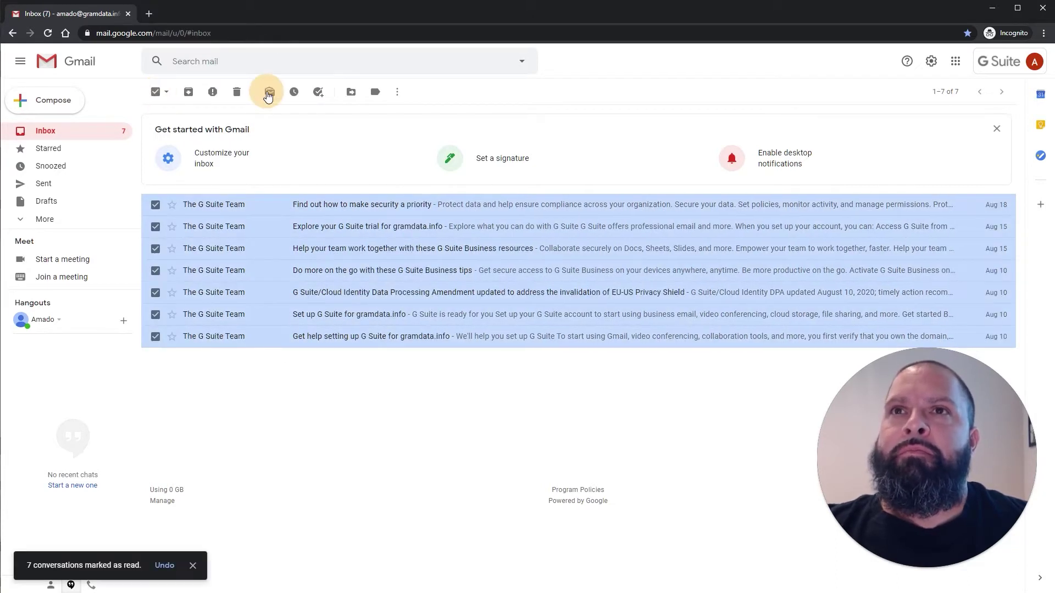
{"action": "left_click", "coordinate": [189, 91]}
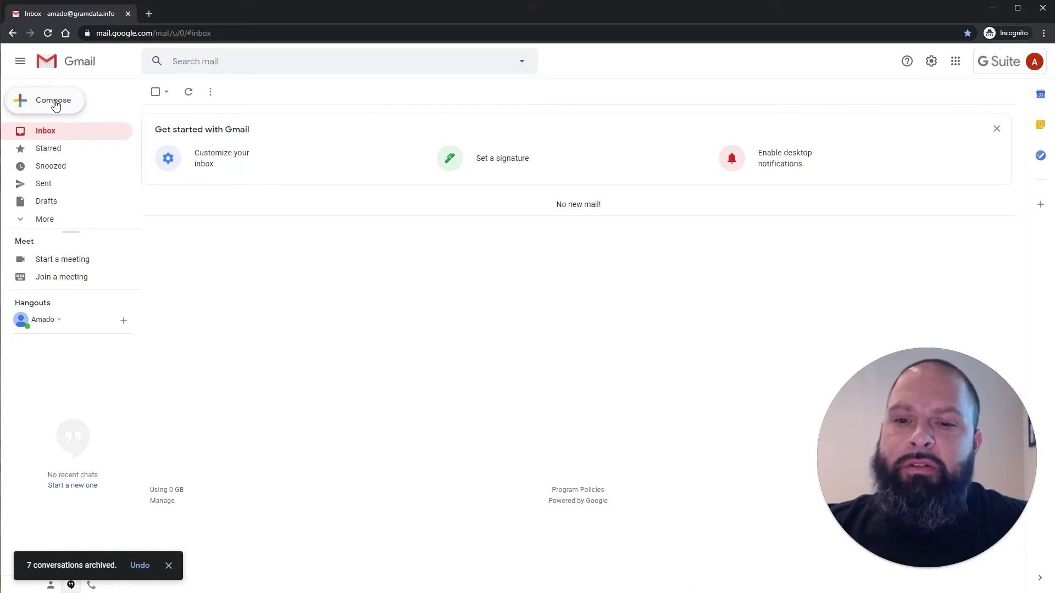
{"action": "key", "text": "ctrl+t"}
- Search 'marketing newsletters' and open DigitalMarketer's '14 of the Best Marketing Newsletters' article
{"action": "type", "text": "markein"}
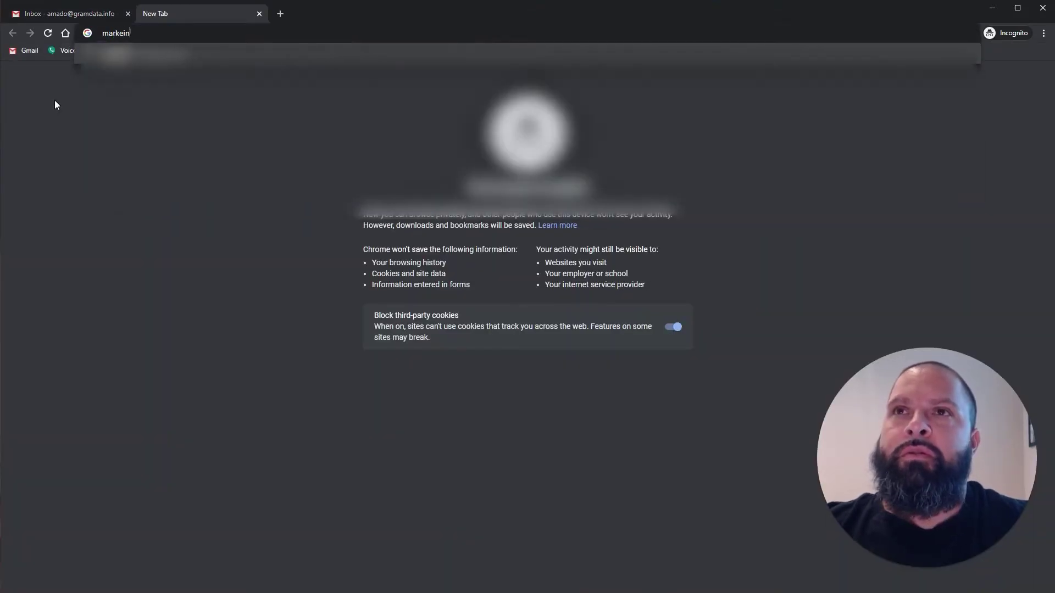
{"action": "key", "text": "BackSpace"}
{"action": "key", "text": "BackSpace"}
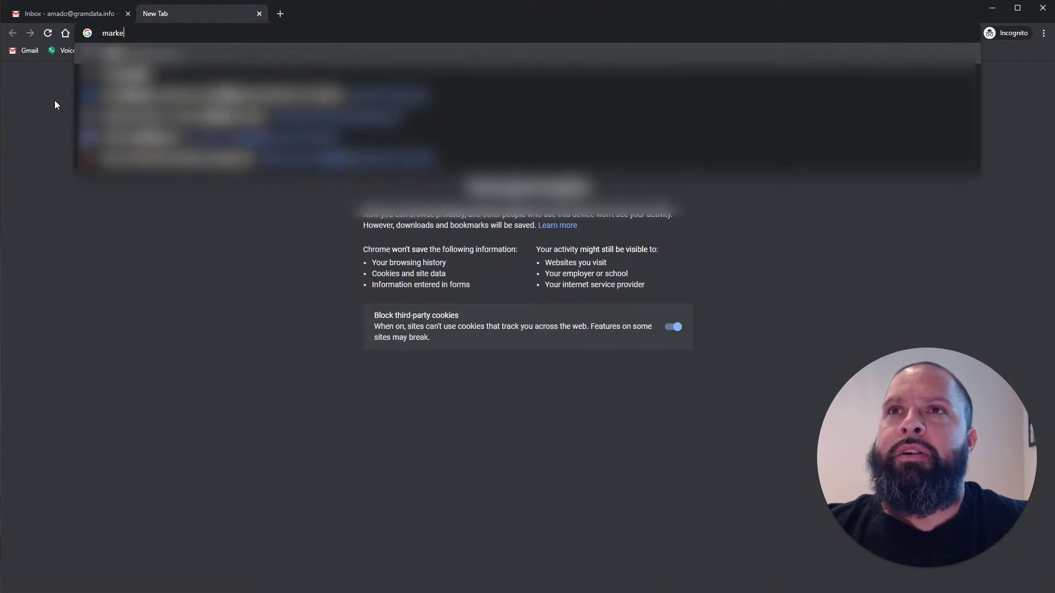
{"action": "type", "text": "ting newl"}
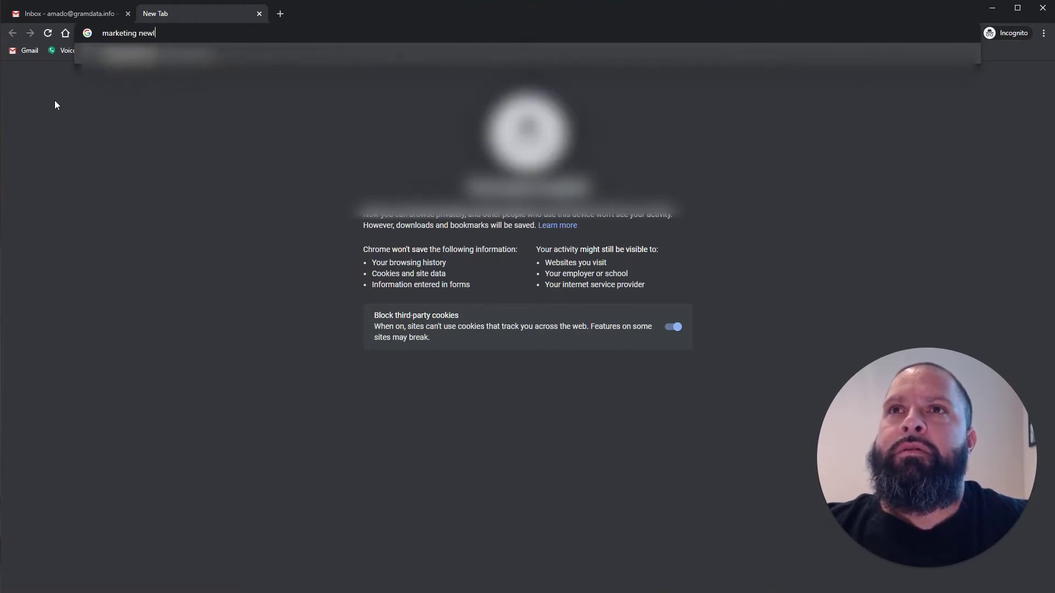
{"action": "key", "text": "BackSpace"}
{"action": "type", "text": "sletters"}
{"action": "key", "text": "Return"}
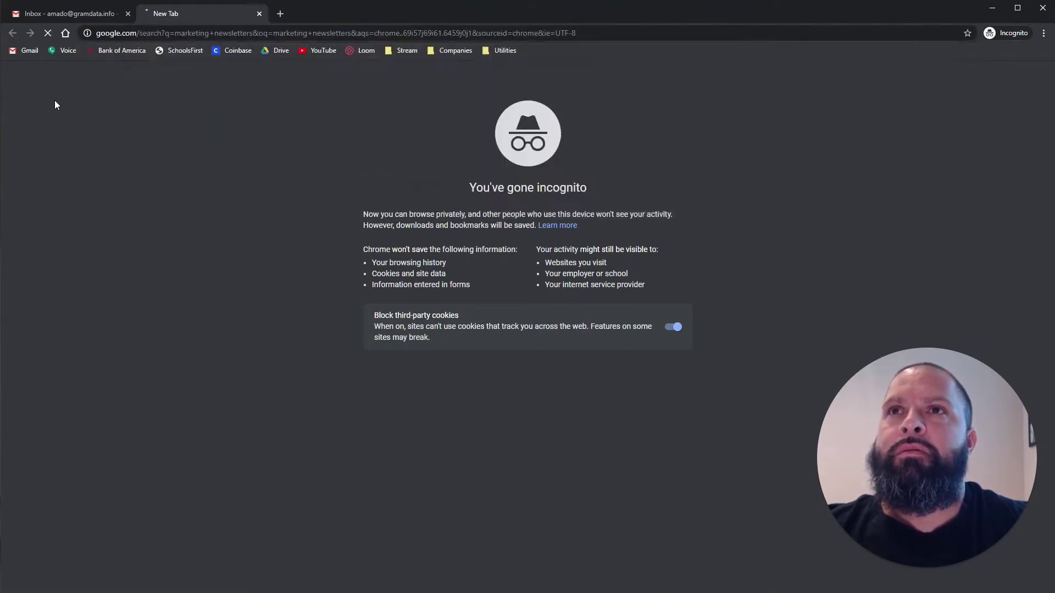
{"action": "scroll", "coordinate": [264, 335], "scroll_direction": "down", "scroll_amount": 1}
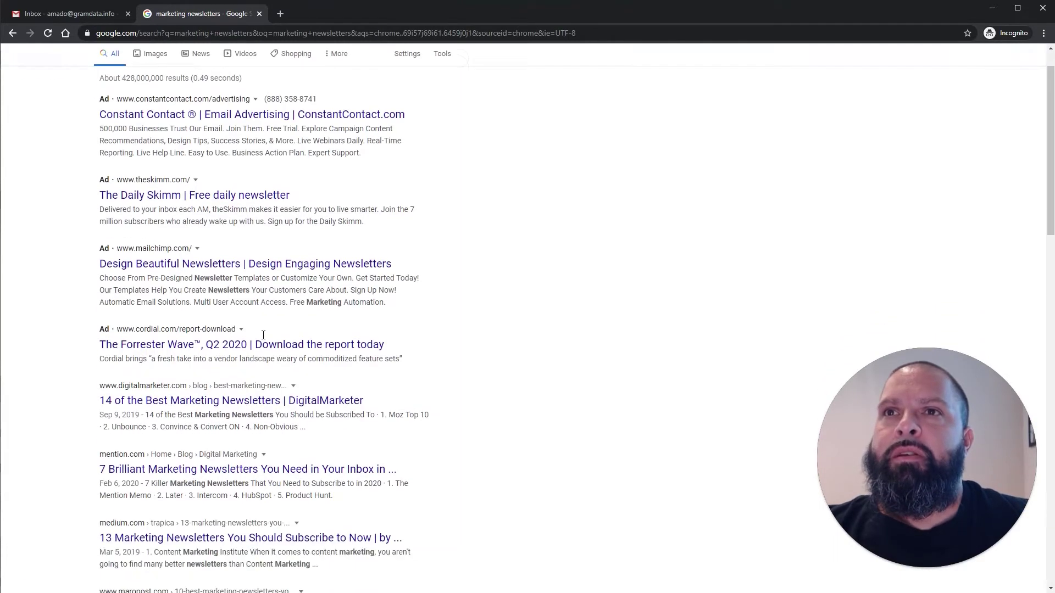
{"action": "scroll", "coordinate": [263, 335], "scroll_direction": "down", "scroll_amount": 2}
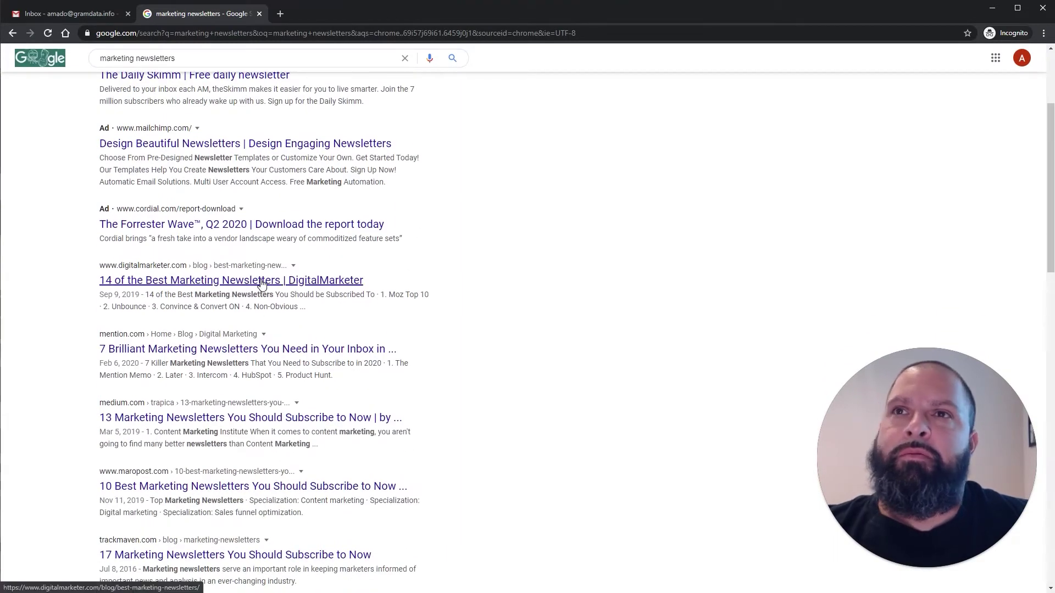
{"action": "left_click", "coordinate": [280, 281]}
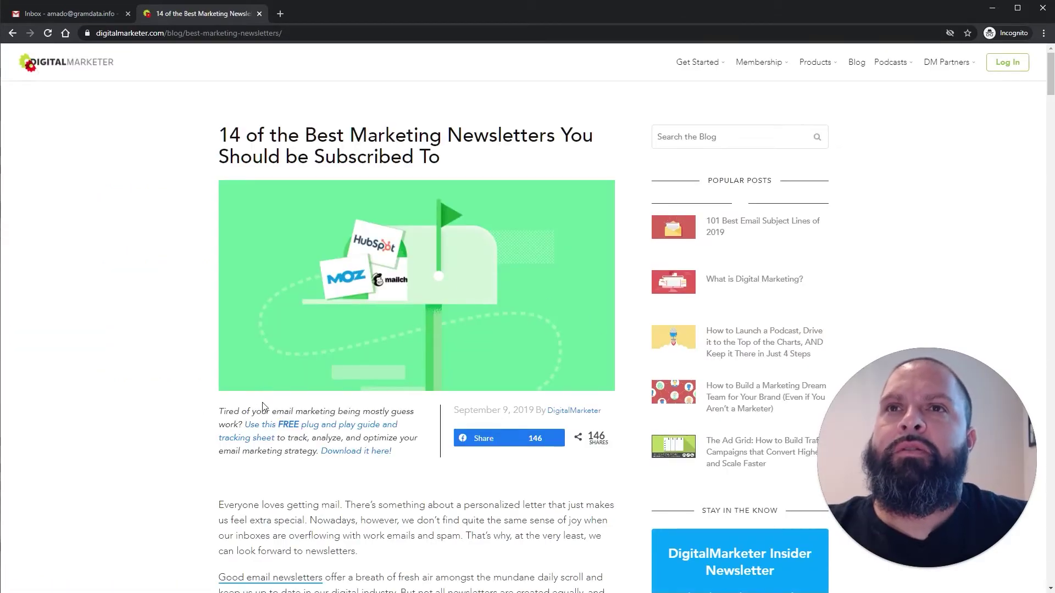
- Open the Moz Top 10, Unbounce and Convince & Convert newsletter sign-ups in new tabs
{"action": "scroll", "coordinate": [316, 399], "scroll_direction": "down", "scroll_amount": 10}
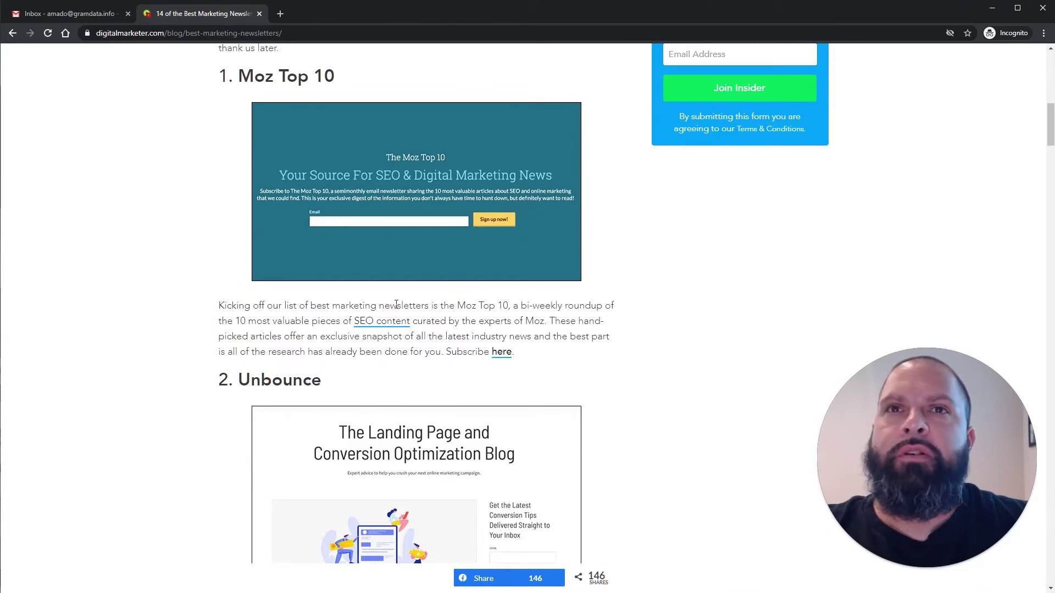
{"action": "left_click", "coordinate": [506, 362], "text": "ctrl"}
{"action": "scroll", "coordinate": [495, 380], "scroll_direction": "down", "scroll_amount": 6}
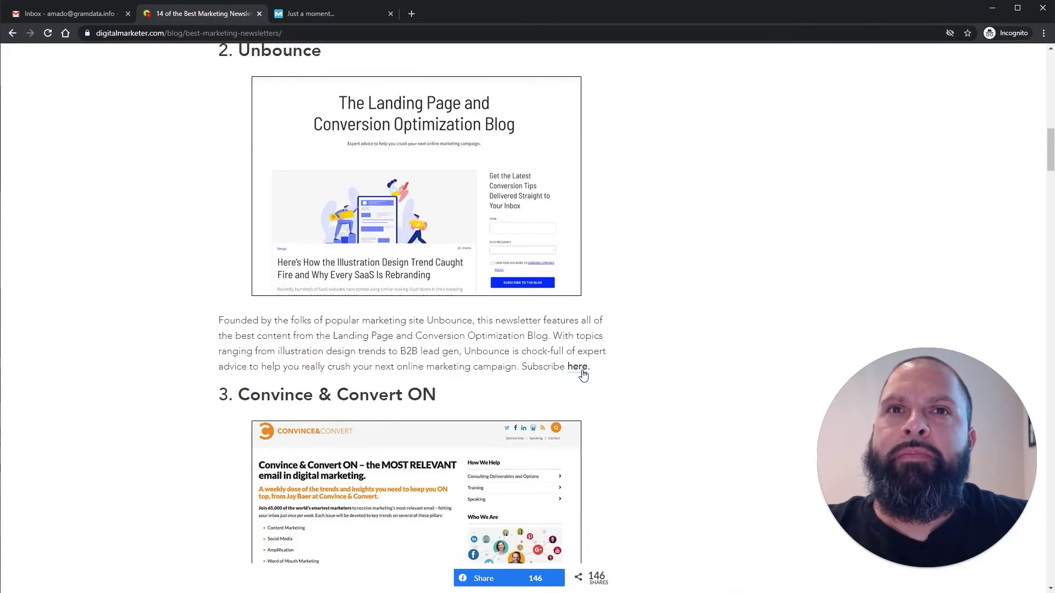
{"action": "left_click", "coordinate": [581, 371], "text": "ctrl"}
{"action": "scroll", "coordinate": [593, 379], "scroll_direction": "down", "scroll_amount": 7}
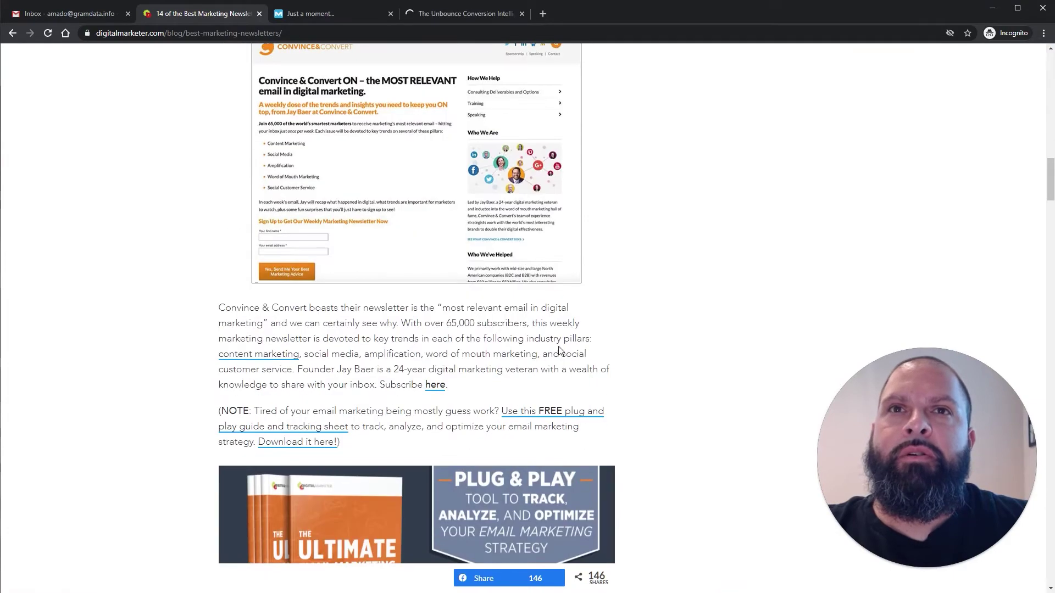
{"action": "left_click", "coordinate": [433, 385], "text": "ctrl"}
- Open the Non-Obvious Insights and Daily Carnage sign-ups, then close the article
{"action": "scroll", "coordinate": [580, 382], "scroll_direction": "down", "scroll_amount": 13}
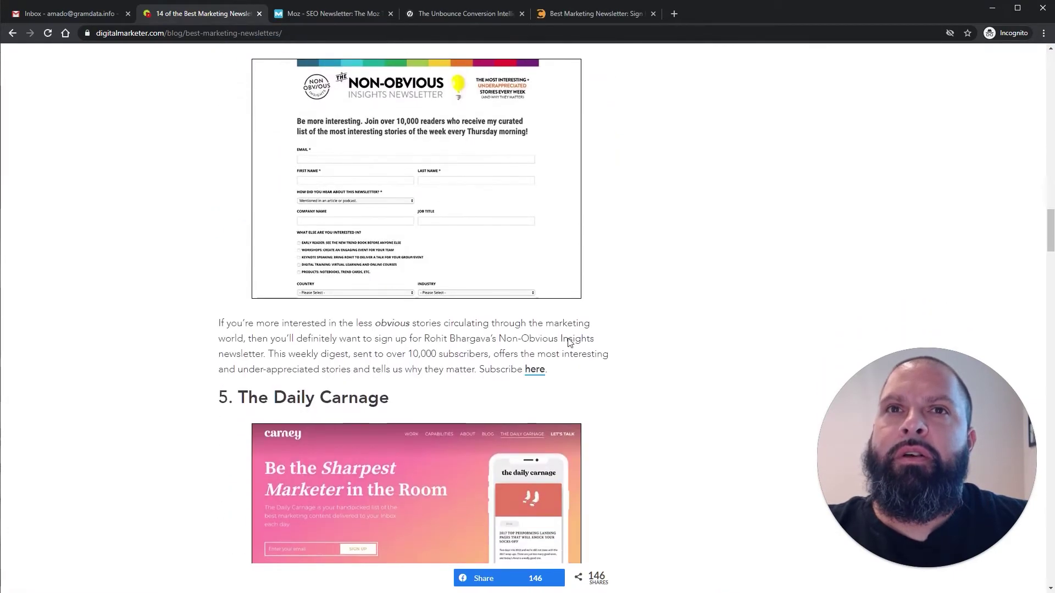
{"action": "left_click", "coordinate": [533, 371], "text": "ctrl"}
{"action": "scroll", "coordinate": [643, 384], "scroll_direction": "down", "scroll_amount": 7}
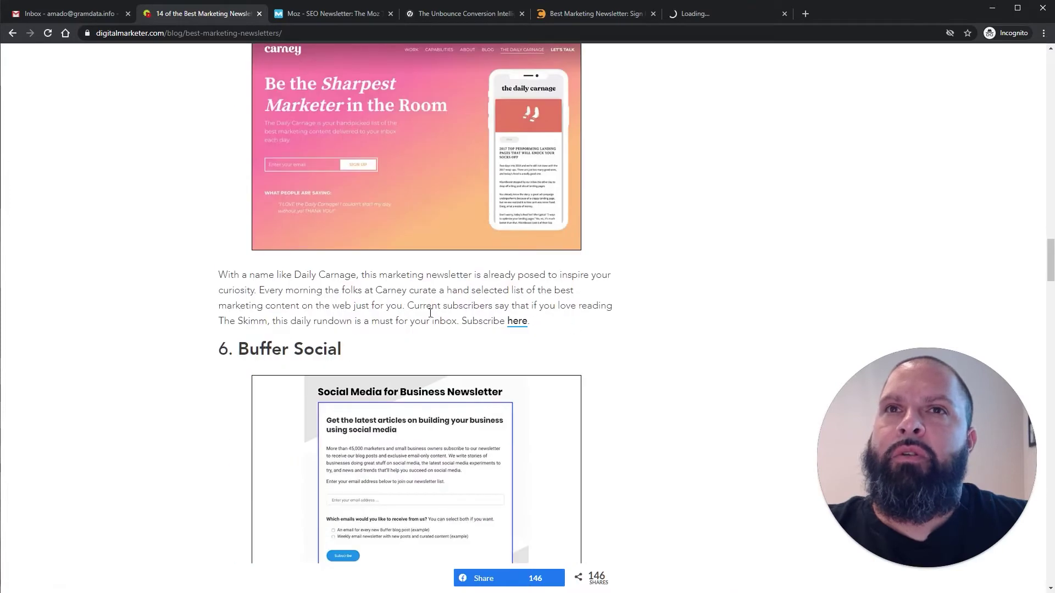
{"action": "left_click", "coordinate": [517, 321], "text": "ctrl"}
{"action": "left_click", "coordinate": [189, 271]}
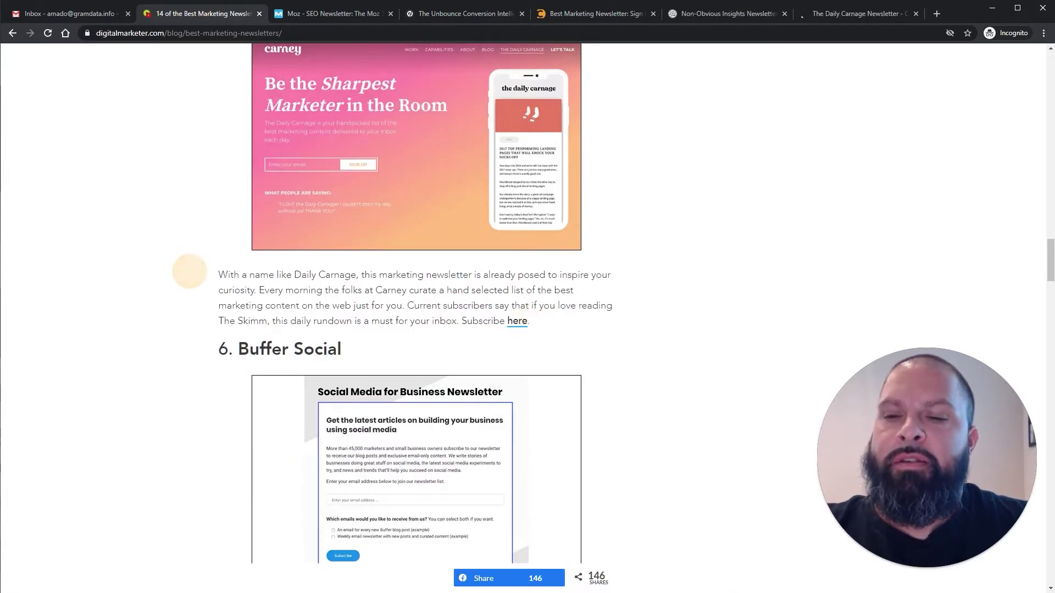
{"action": "key", "text": "ctrl+w"}
{"action": "left_click", "coordinate": [452, 286]}
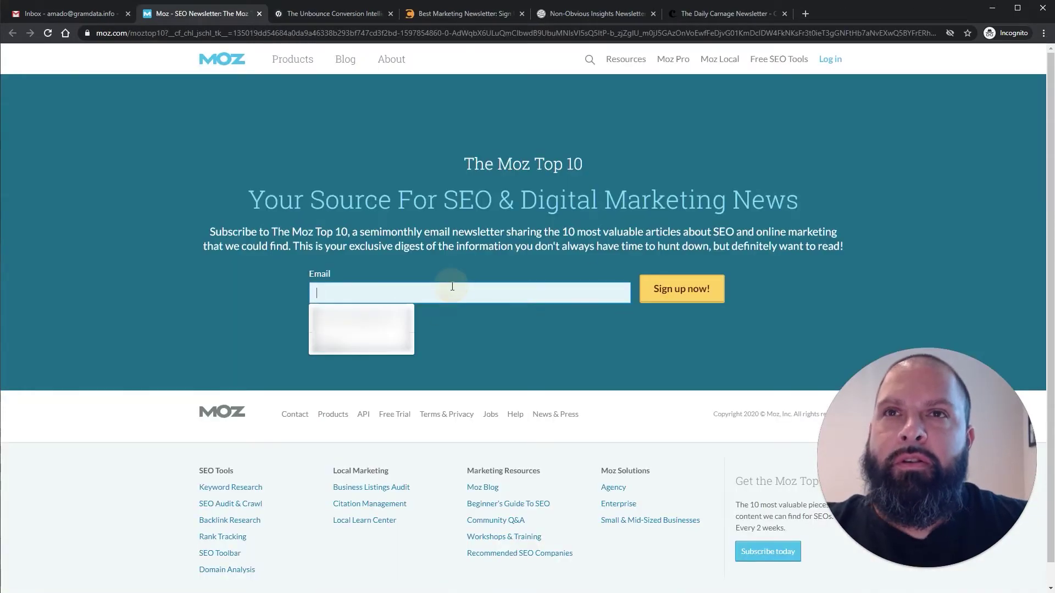
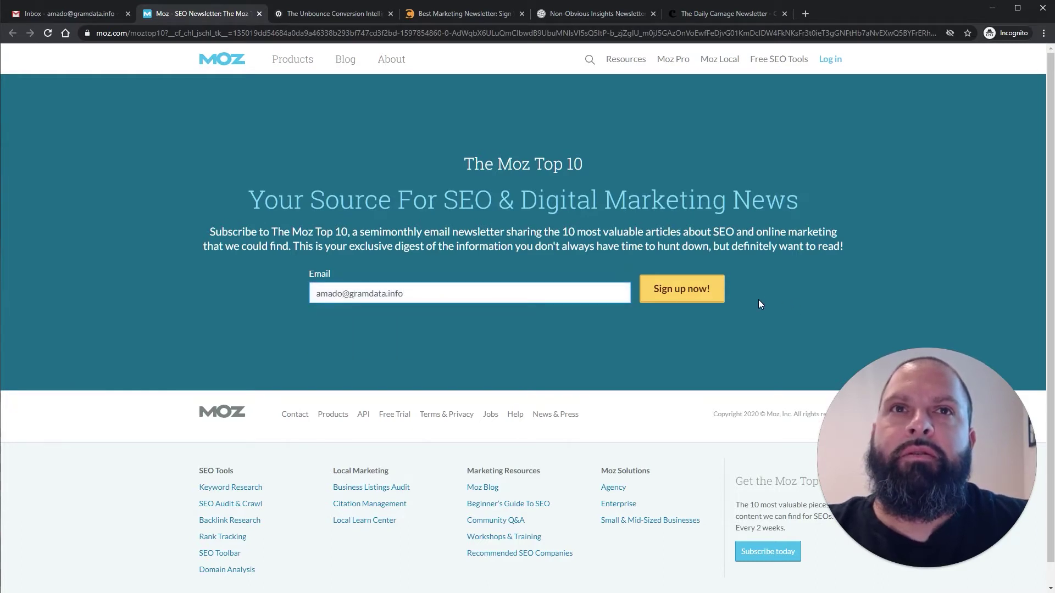
- Subscribe the new mailbox address to The Moz Top 10 and close the Moz page
{"action": "left_click", "coordinate": [683, 291]}
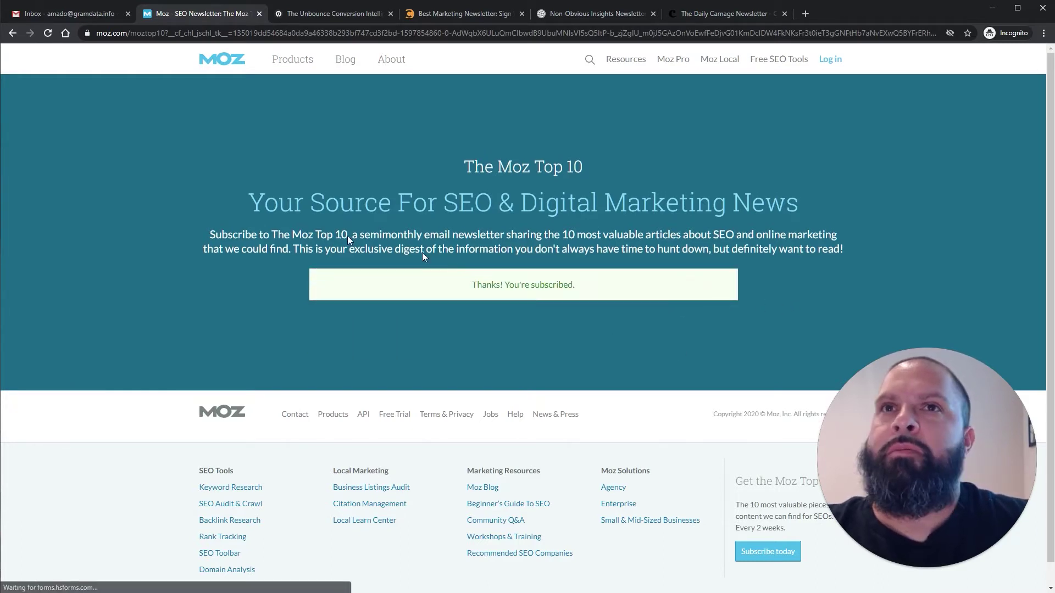
{"action": "key", "text": "ctrl+w"}
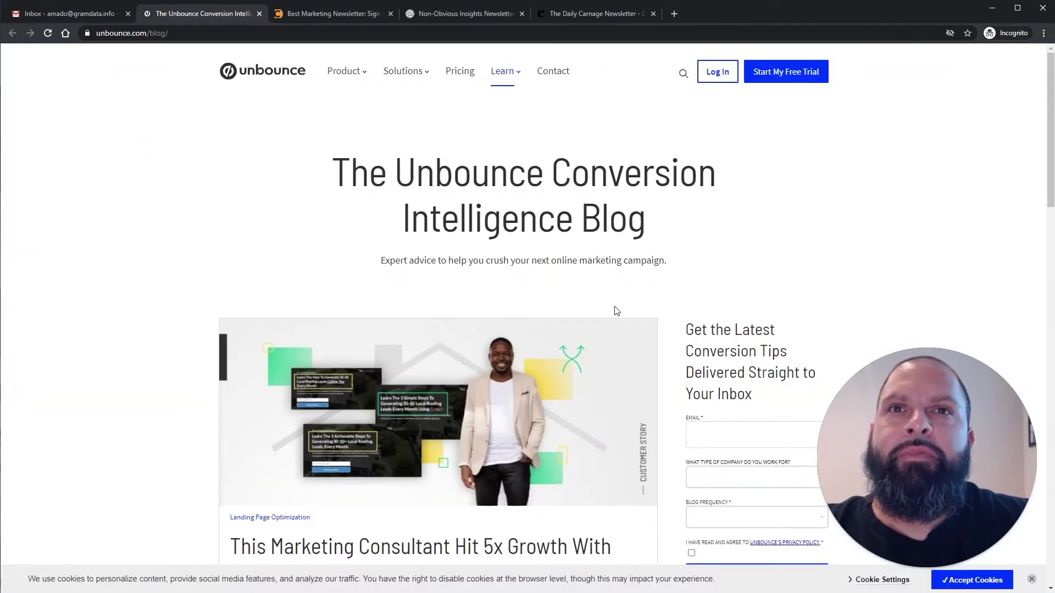
- Subscribe to the Unbounce blog as E-Commerce with Daily frequency, then dismiss the Convince & Convert popup
{"action": "scroll", "coordinate": [617, 311], "scroll_direction": "down", "scroll_amount": 4}
{"action": "left_click", "coordinate": [723, 210]}
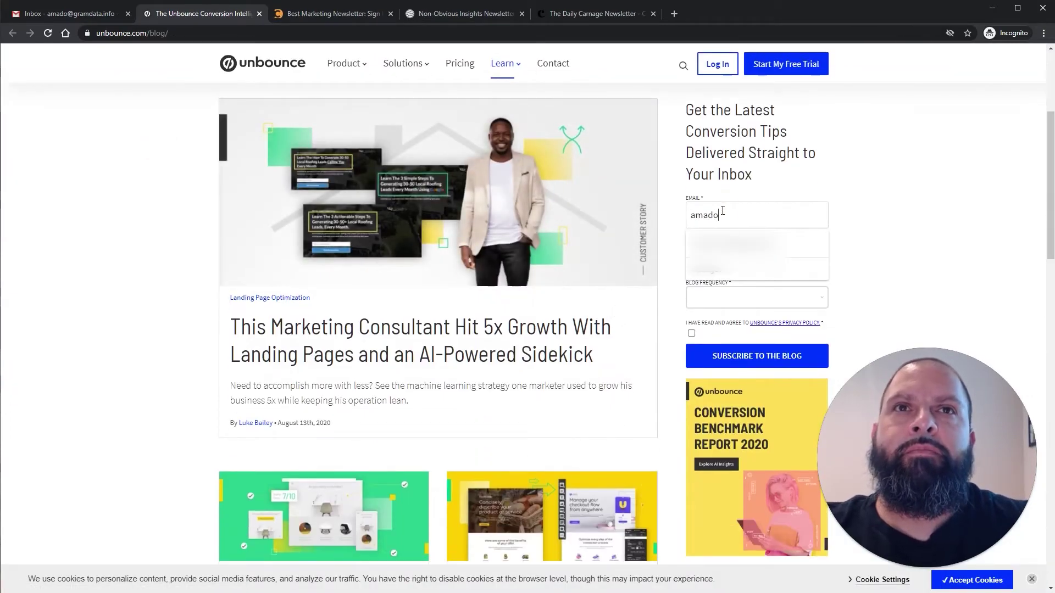
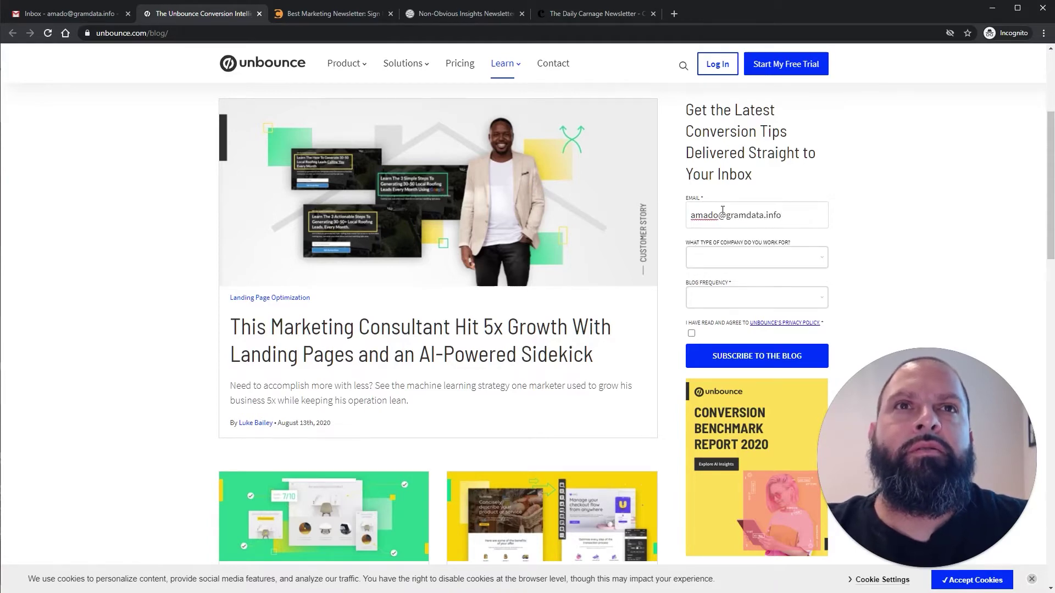
{"action": "left_click", "coordinate": [748, 260]}
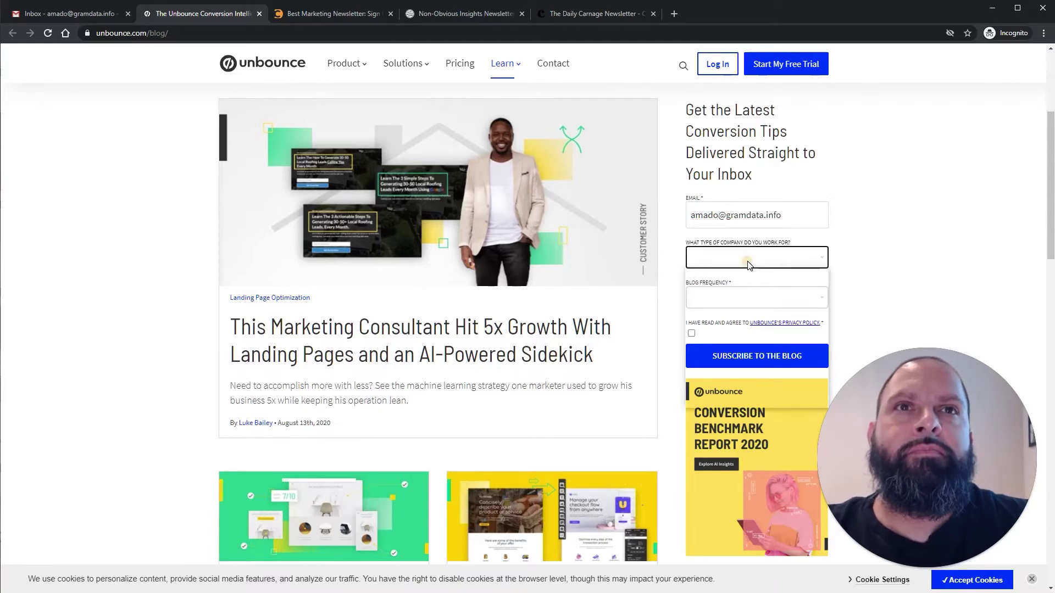
{"action": "left_click", "coordinate": [750, 299]}
{"action": "left_click", "coordinate": [780, 297]}
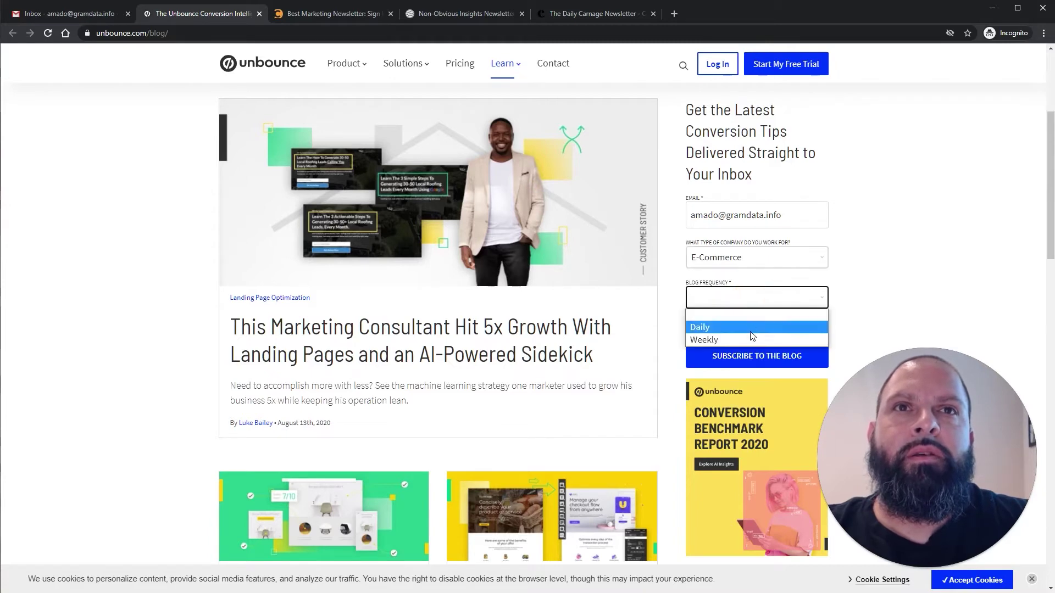
{"action": "left_click", "coordinate": [728, 327]}
{"action": "left_click", "coordinate": [692, 334]}
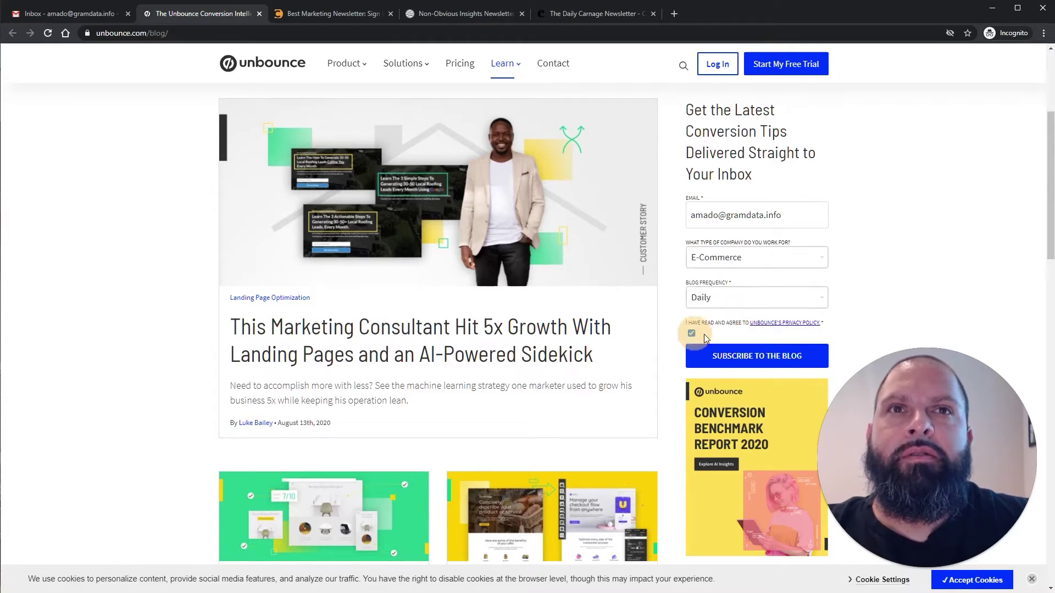
{"action": "left_click", "coordinate": [753, 356]}
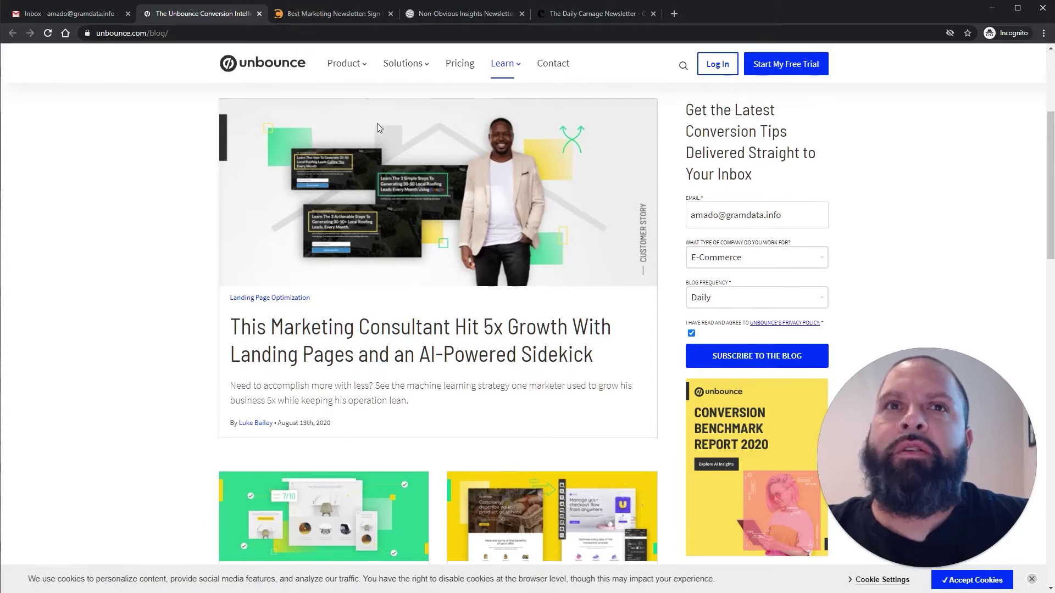
{"action": "left_click", "coordinate": [306, 15]}
{"action": "left_click", "coordinate": [736, 197]}
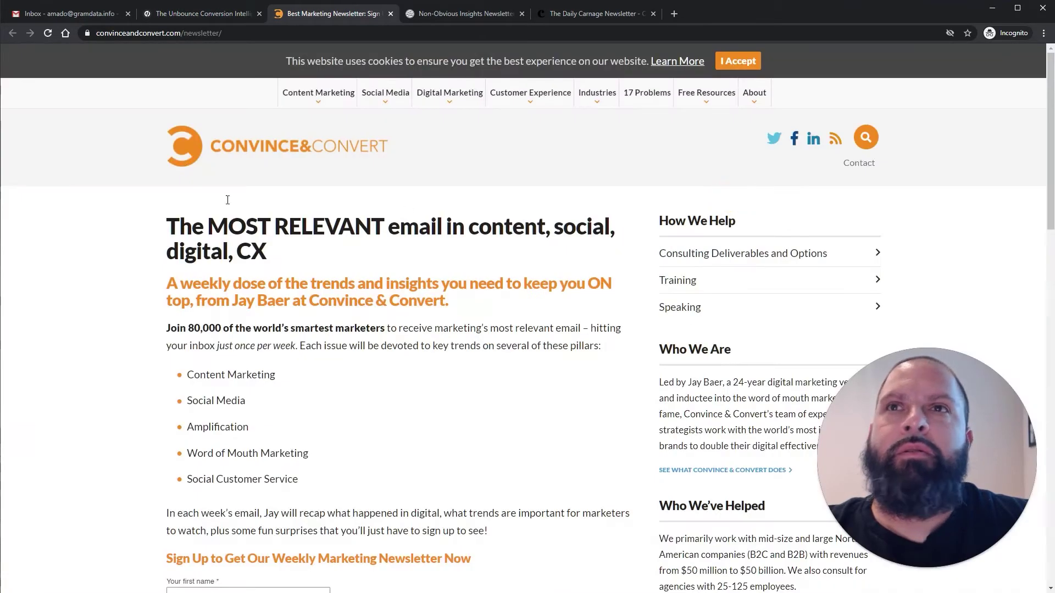
- Fill the Non-Obvious Insights sign-up with the new mailbox address and first name, and submit
{"action": "left_click", "coordinate": [453, 16]}
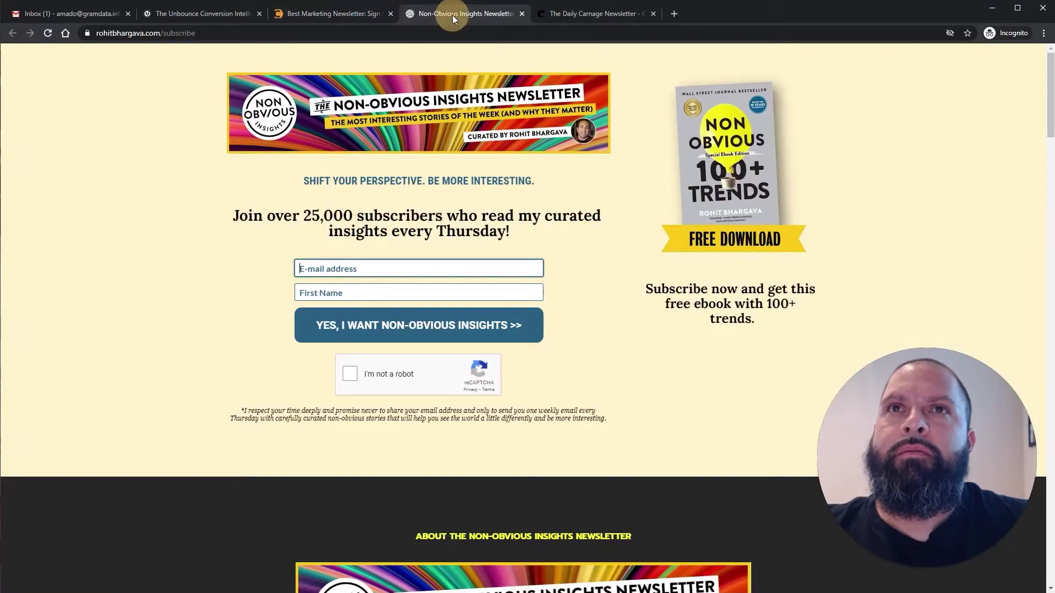
{"action": "left_click", "coordinate": [349, 266]}
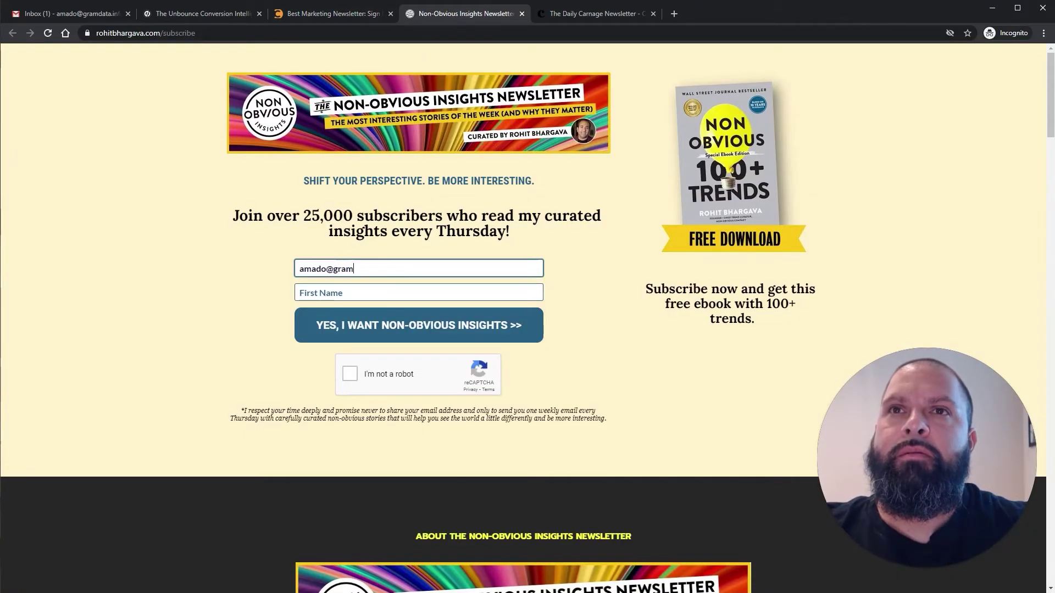
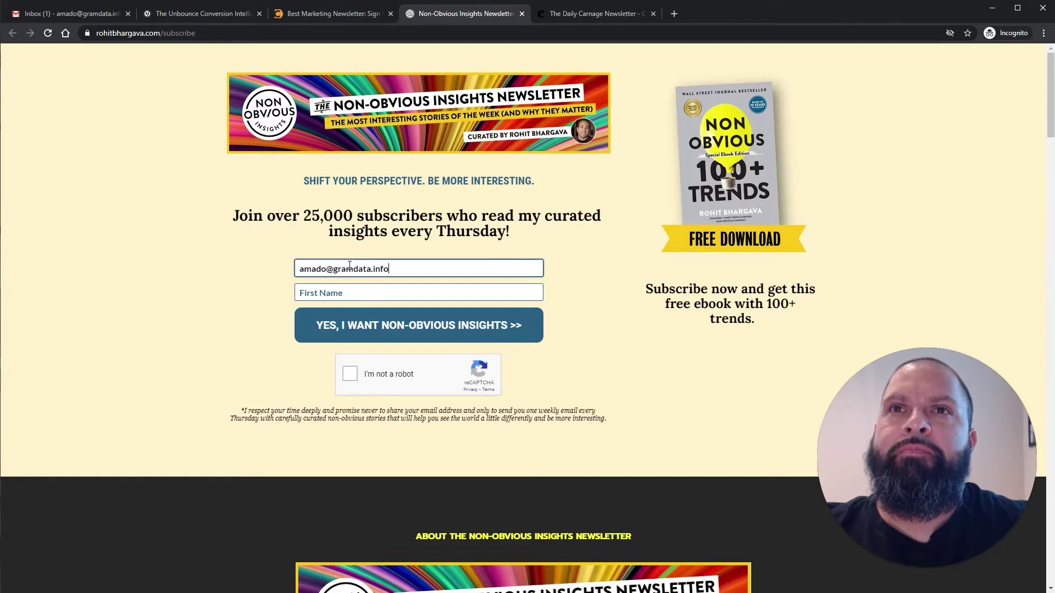
{"action": "key", "text": "Tab"}
{"action": "type", "text": "A"}
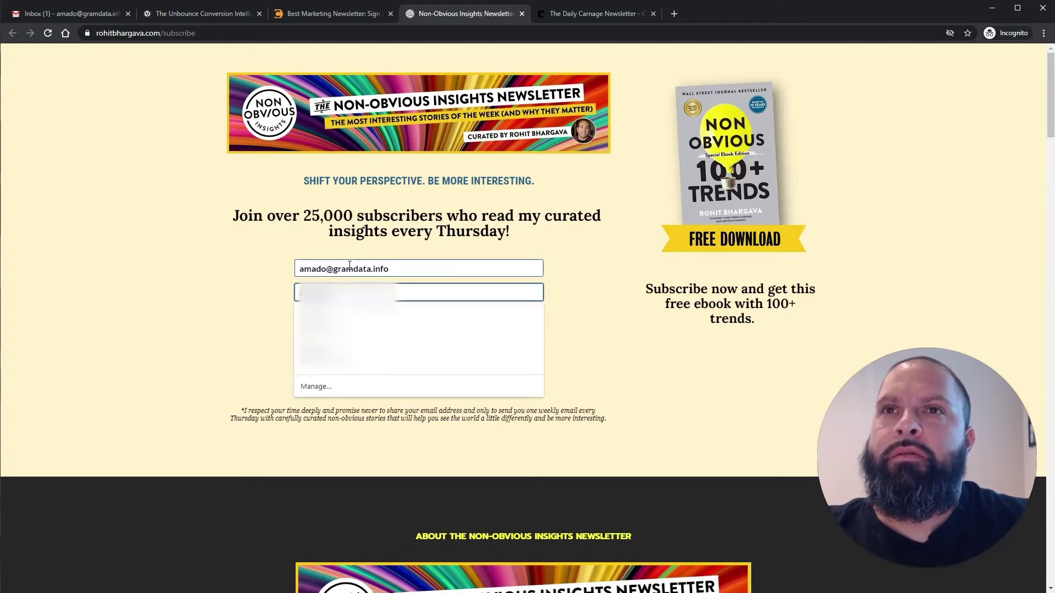
{"action": "type", "text": "mado"}
{"action": "left_click", "coordinate": [370, 339]}
- Pass the robot check by selecting the three motorcycle images, then submit the verified sign-up
{"action": "left_click", "coordinate": [305, 378]}
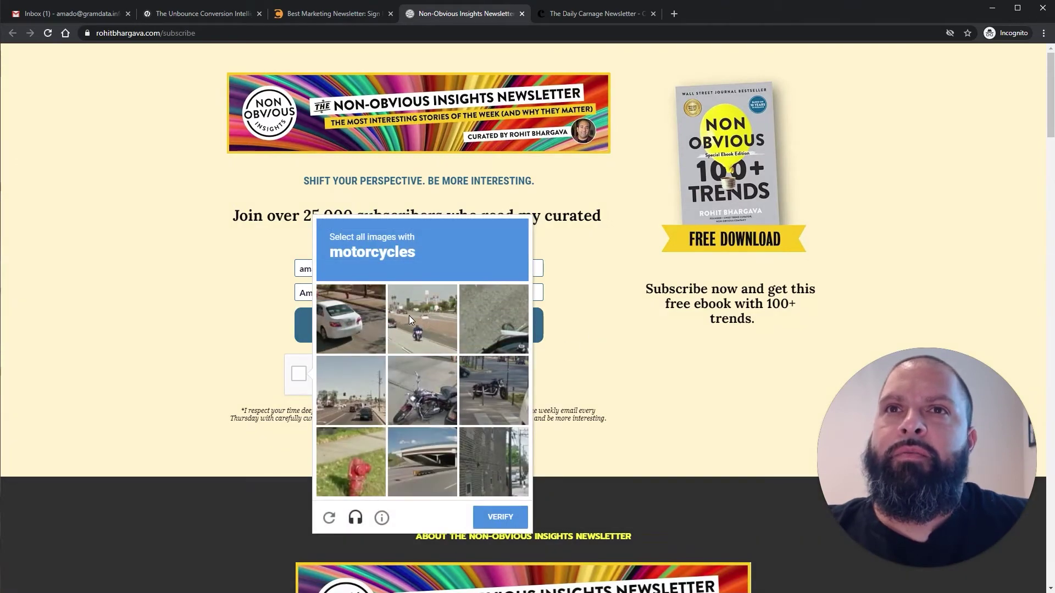
{"action": "left_click", "coordinate": [409, 316]}
{"action": "left_click", "coordinate": [417, 394]}
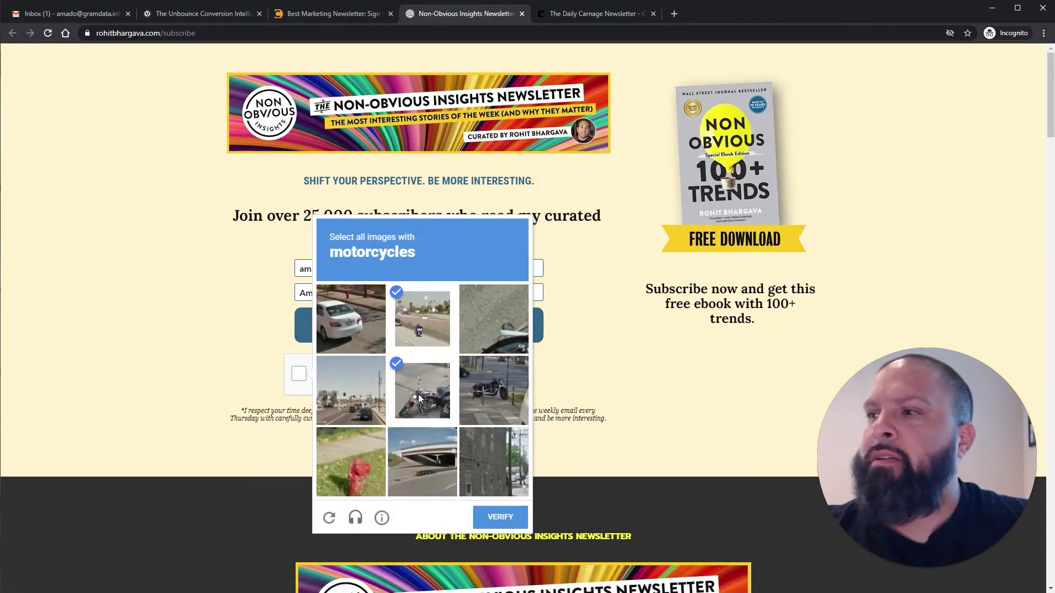
{"action": "left_click", "coordinate": [493, 381]}
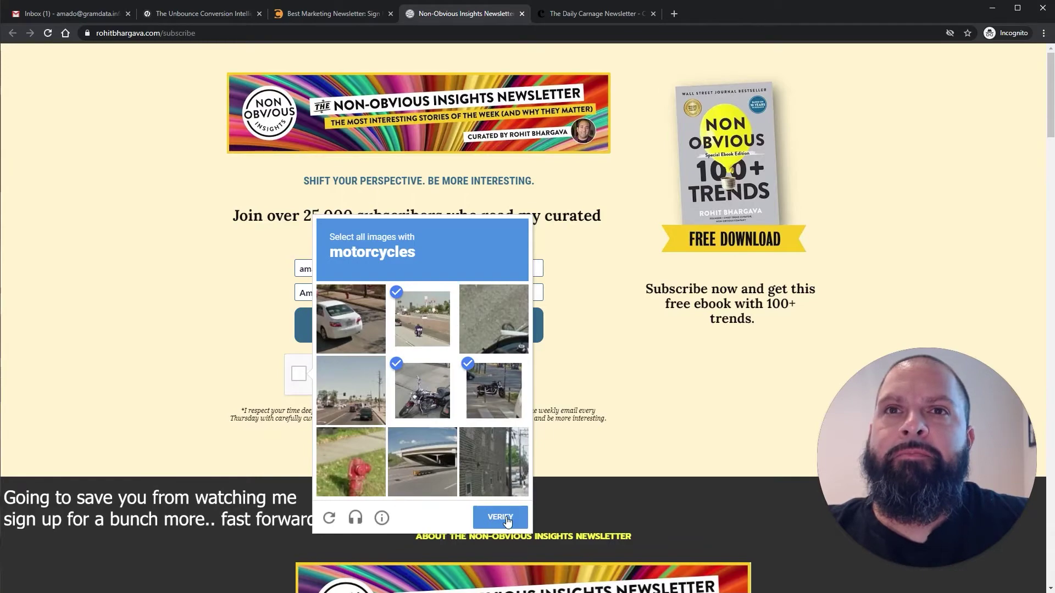
{"action": "left_click", "coordinate": [507, 519]}
{"action": "left_click", "coordinate": [449, 327]}
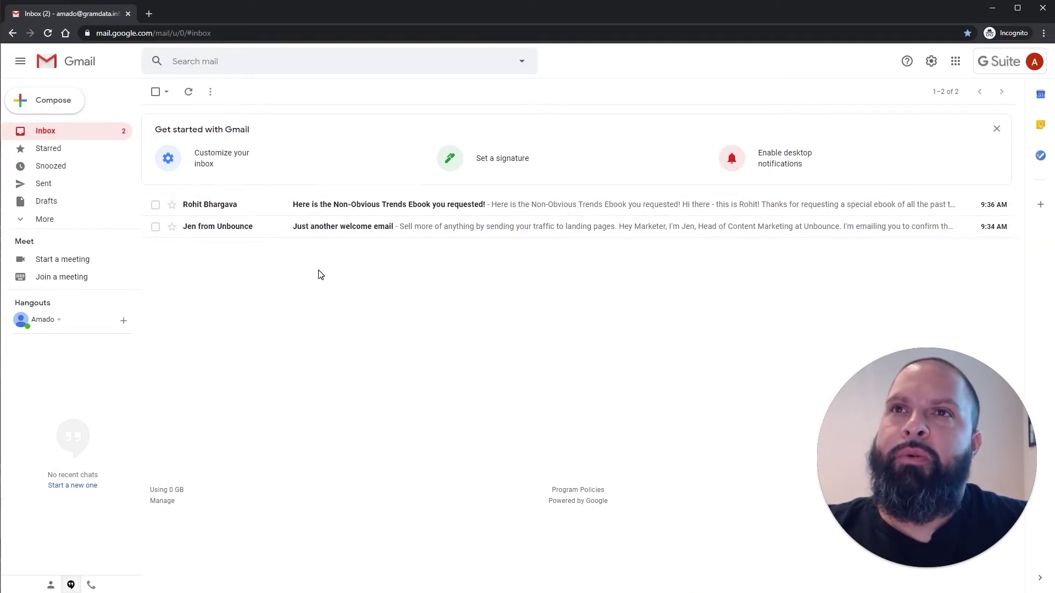
- Discard a new Gmail draft, check the five-message inbox, then view ScraperAPI's subscription plans
{"action": "left_click", "coordinate": [46, 104]}
{"action": "left_click_drag", "start_coordinate": [950, 435], "coordinate": [530, 430]}
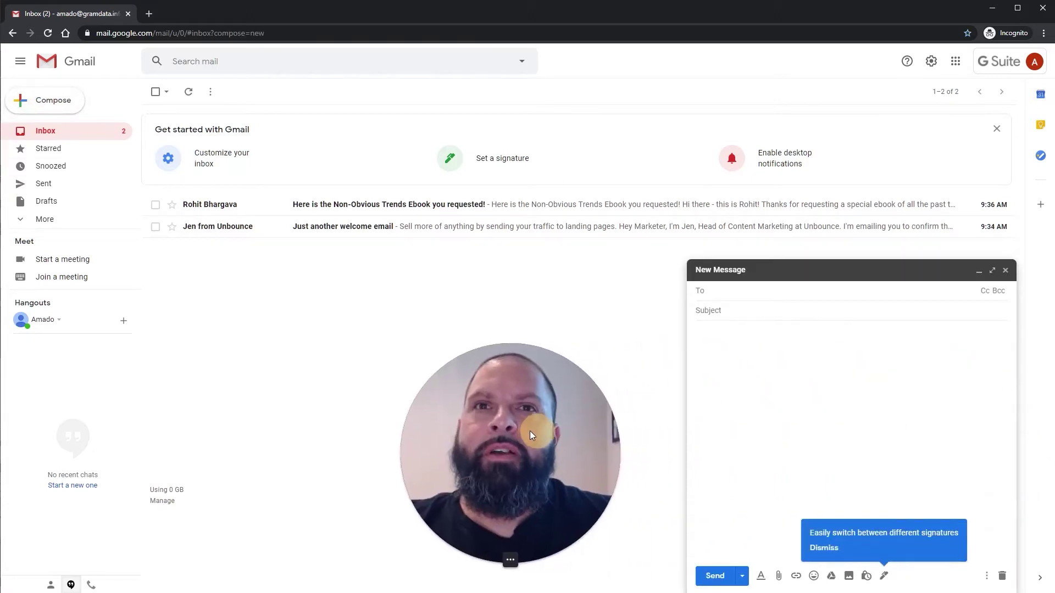
{"action": "left_click", "coordinate": [760, 286]}
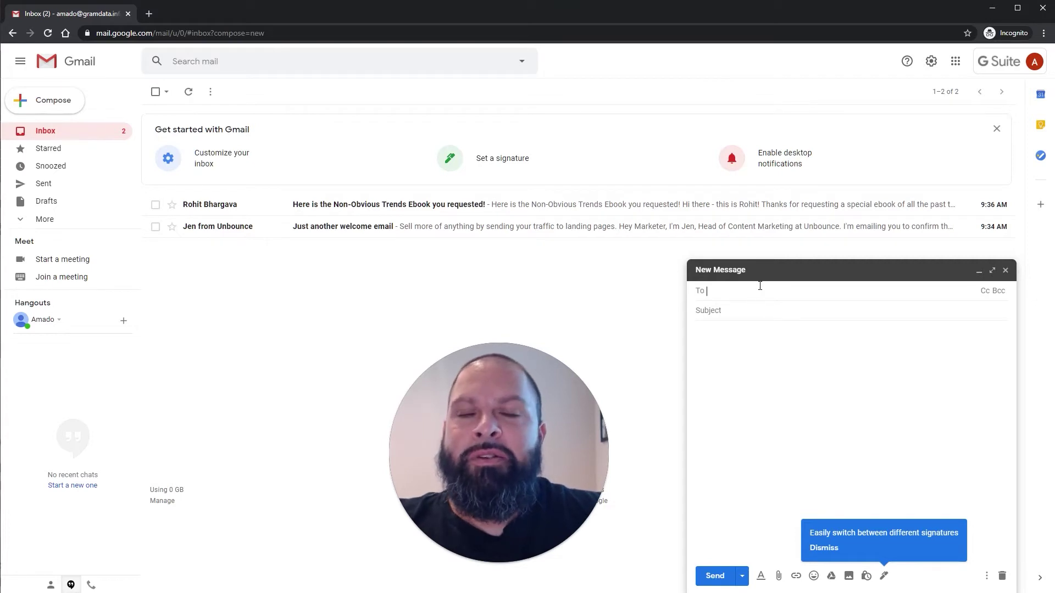
{"action": "left_click_drag", "start_coordinate": [532, 434], "coordinate": [961, 447]}
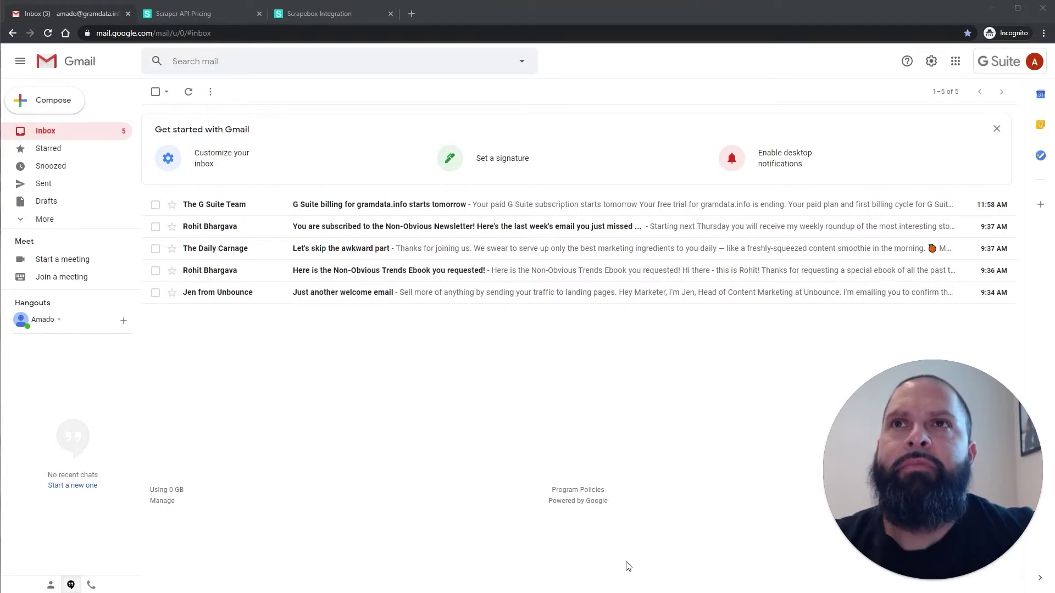
{"action": "left_click", "coordinate": [201, 17]}
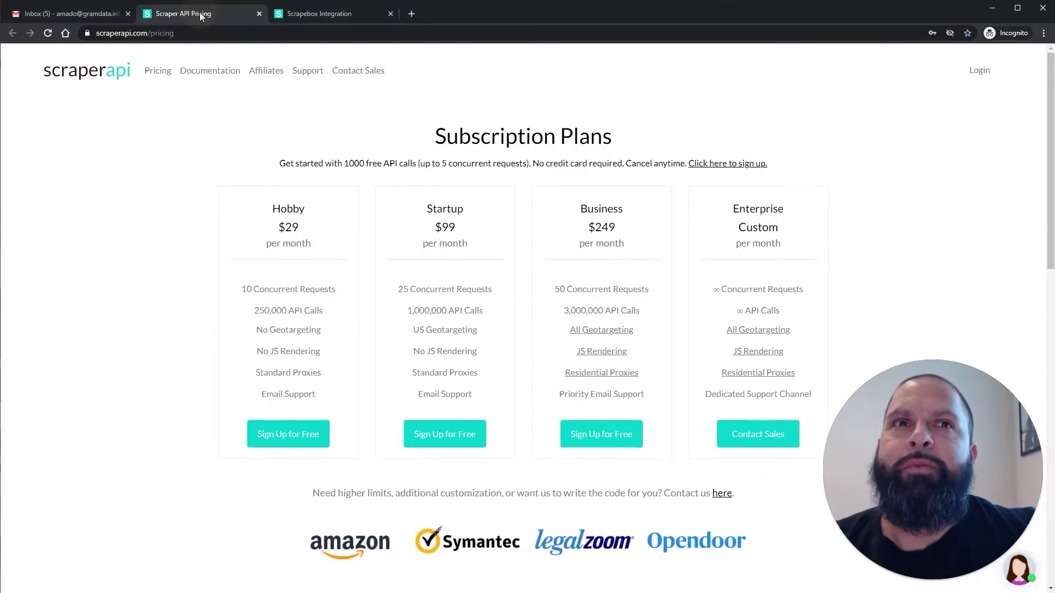
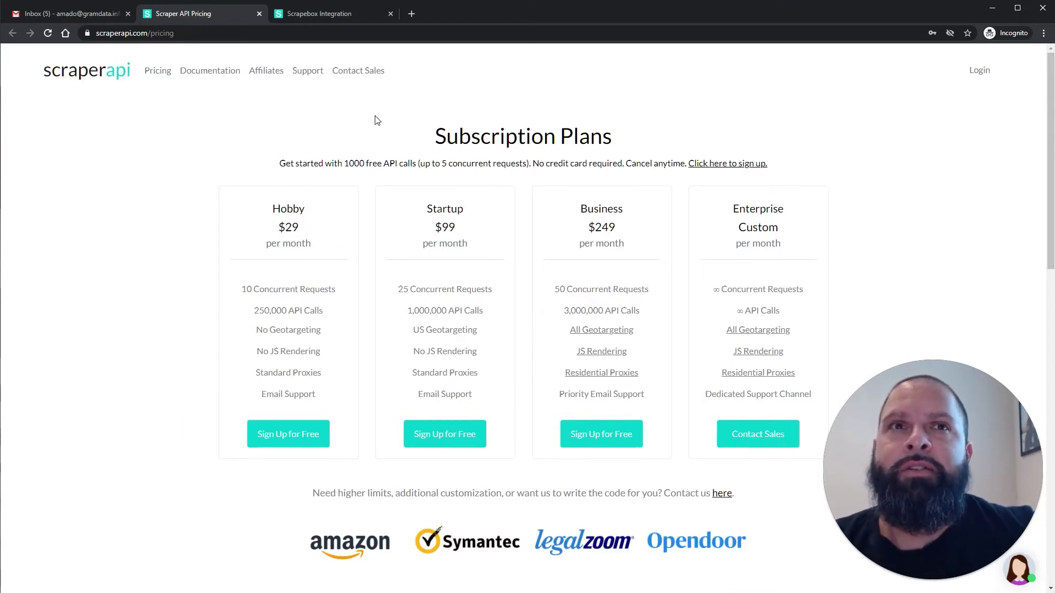
- Highlight the Hobby plan's price and the Startup plan's concurrent request limit, then go to the ScrapeBox Integration tab
{"action": "left_click_drag", "start_coordinate": [272, 210], "coordinate": [303, 243]}
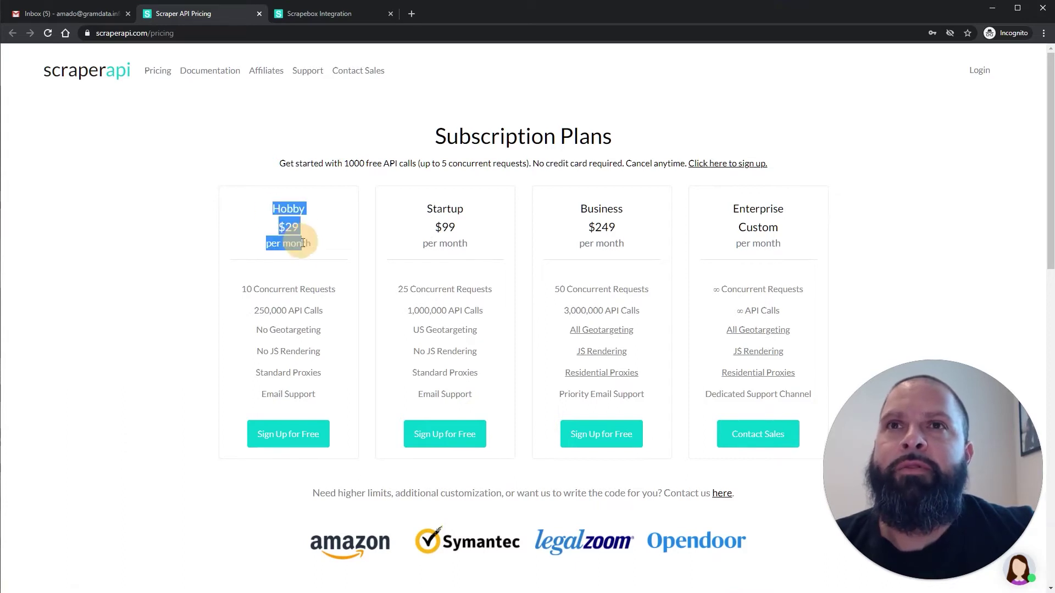
{"action": "left_click", "coordinate": [313, 254]}
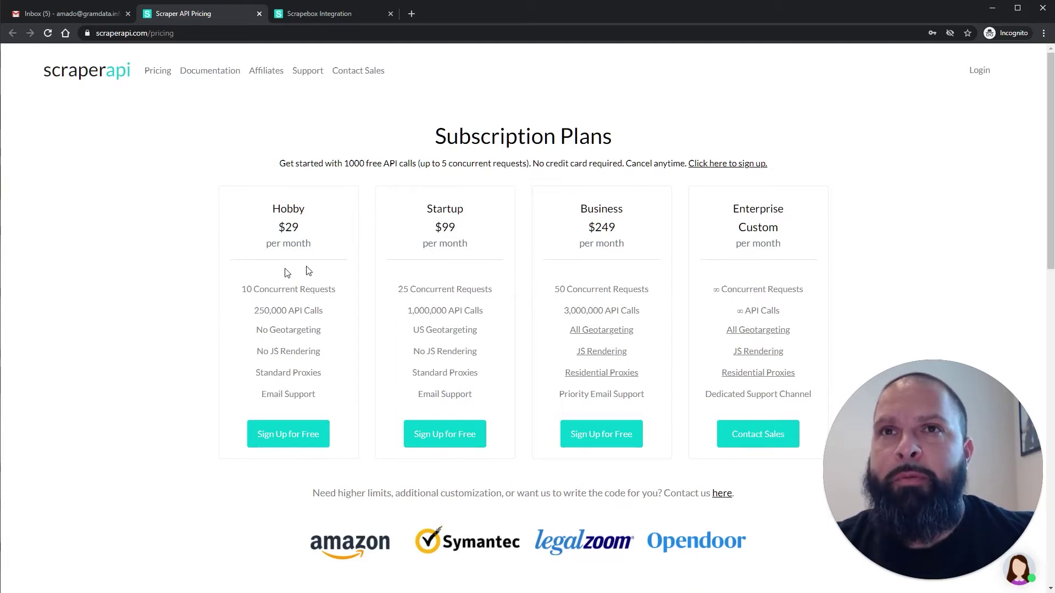
{"action": "left_click_drag", "start_coordinate": [396, 289], "coordinate": [496, 292]}
{"action": "left_click", "coordinate": [470, 290]}
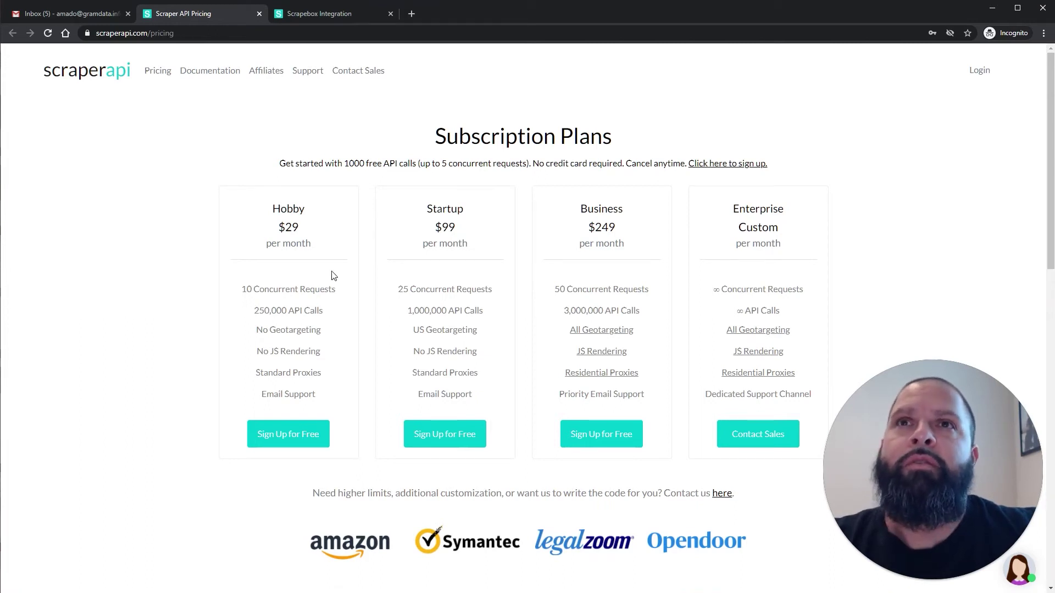
{"action": "left_click", "coordinate": [316, 13]}
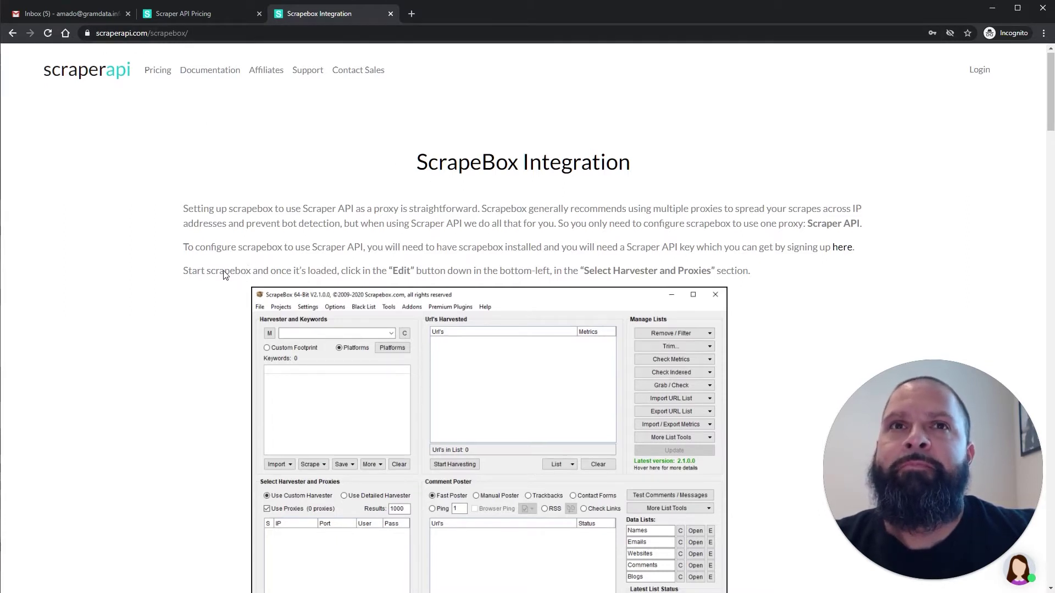
- Scroll the integration guide to the Proxy Manager section, then bring ScrapeBox up over it
{"action": "scroll", "coordinate": [224, 271], "scroll_direction": "down", "scroll_amount": 1}
{"action": "scroll", "coordinate": [224, 273], "scroll_direction": "down", "scroll_amount": 5}
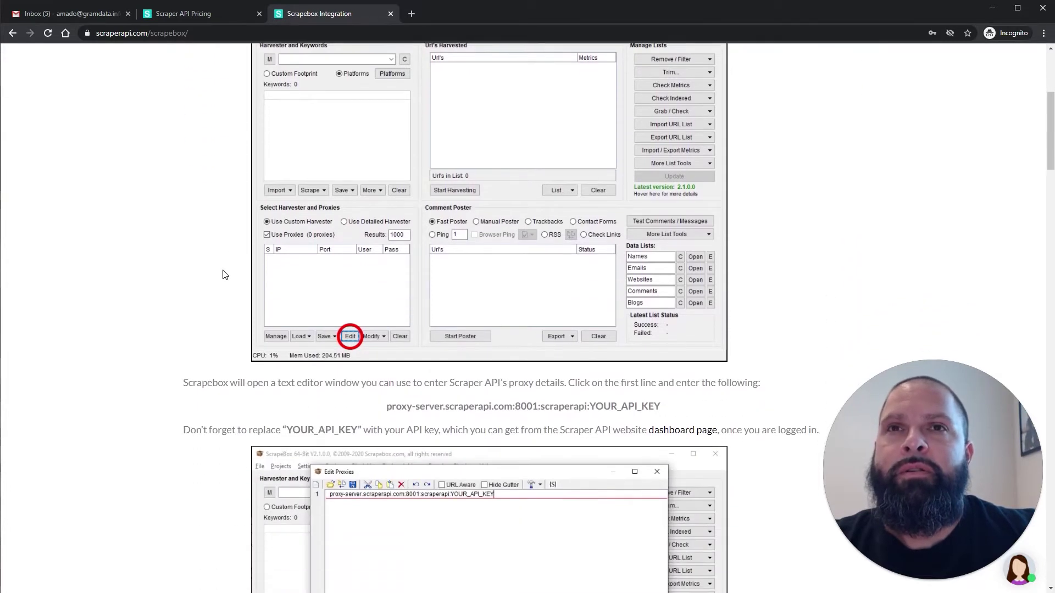
{"action": "scroll", "coordinate": [225, 274], "scroll_direction": "down", "scroll_amount": 2}
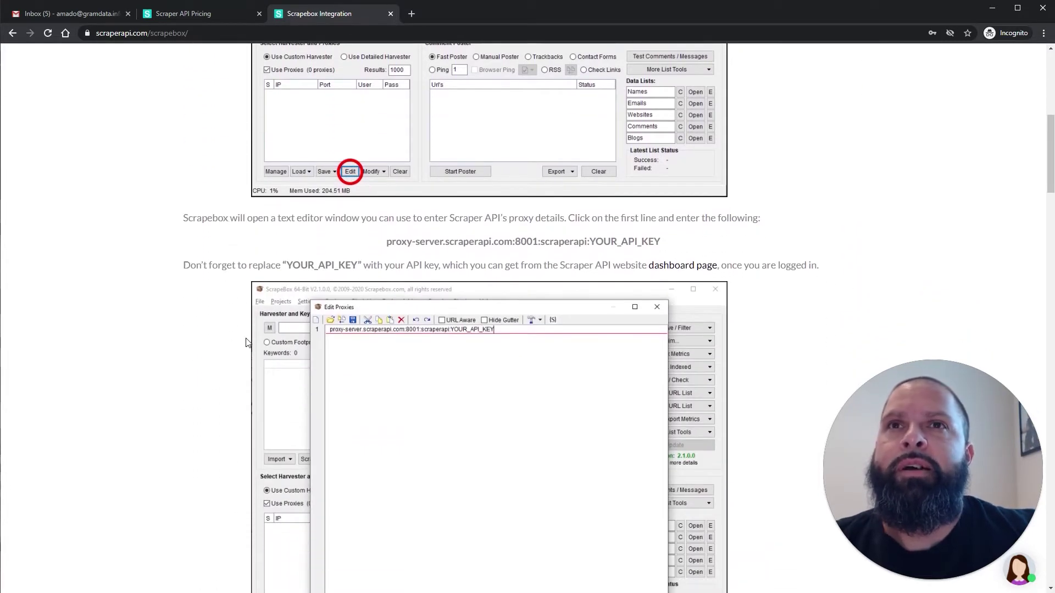
{"action": "scroll", "coordinate": [246, 342], "scroll_direction": "down", "scroll_amount": 1}
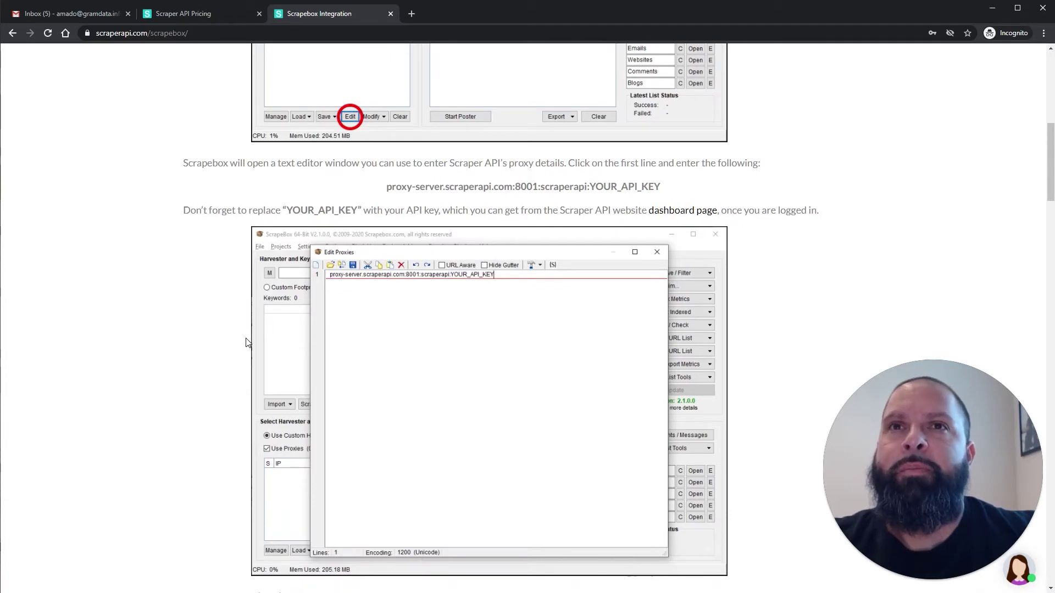
{"action": "scroll", "coordinate": [245, 342], "scroll_direction": "down", "scroll_amount": 7}
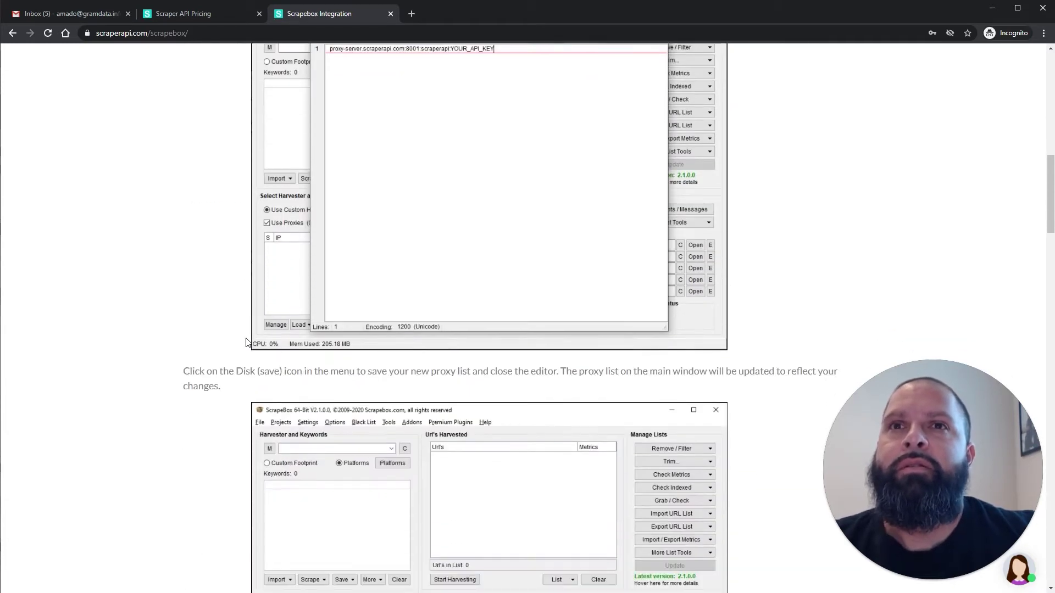
{"action": "scroll", "coordinate": [246, 343], "scroll_direction": "down", "scroll_amount": 1}
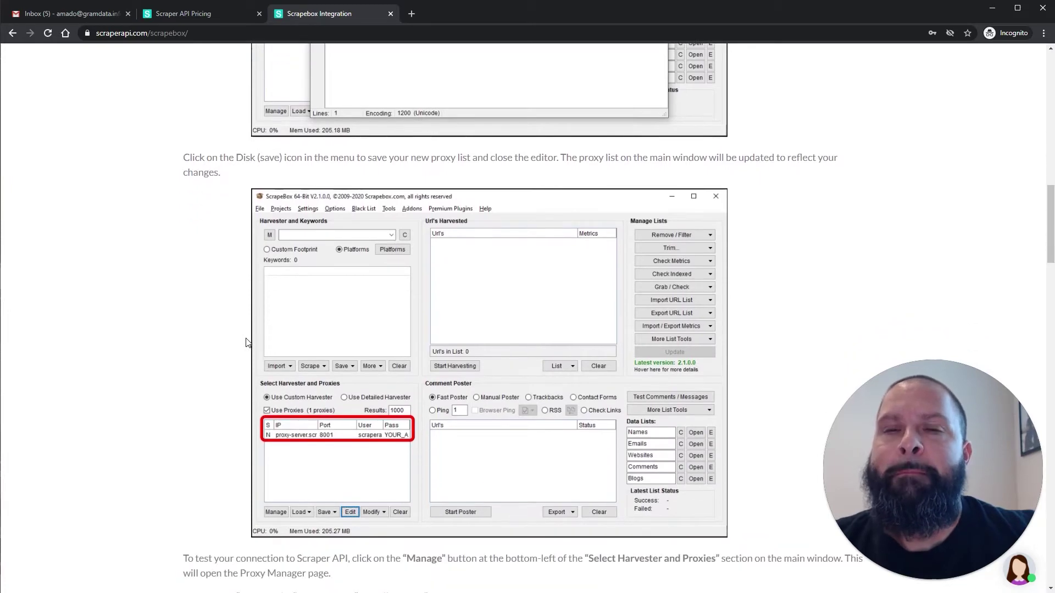
{"action": "scroll", "coordinate": [246, 342], "scroll_direction": "down", "scroll_amount": 2}
{"action": "scroll", "coordinate": [246, 342], "scroll_direction": "down", "scroll_amount": 2}
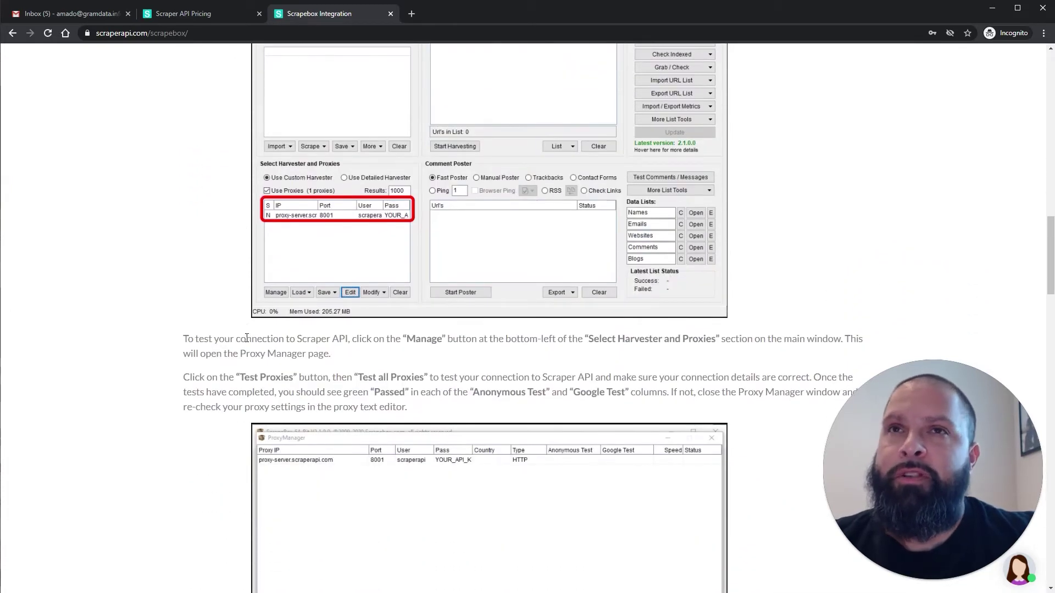
{"action": "scroll", "coordinate": [245, 342], "scroll_direction": "down", "scroll_amount": 2}
{"action": "scroll", "coordinate": [245, 342], "scroll_direction": "down", "scroll_amount": 3}
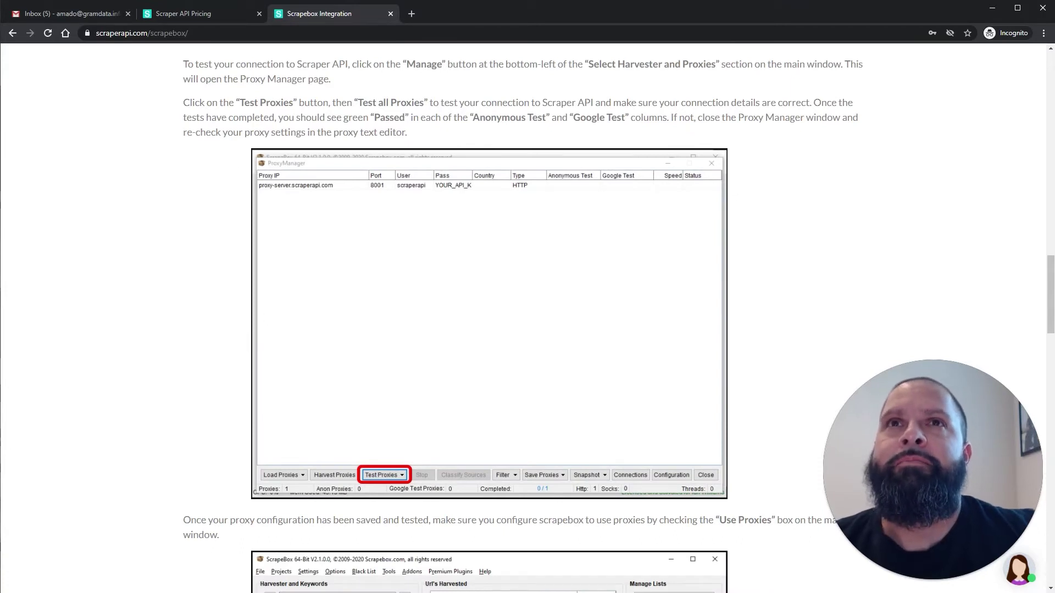
{"action": "key", "text": "alt+Tab"}
{"action": "left_click_drag", "start_coordinate": [506, 57], "coordinate": [461, 147]}
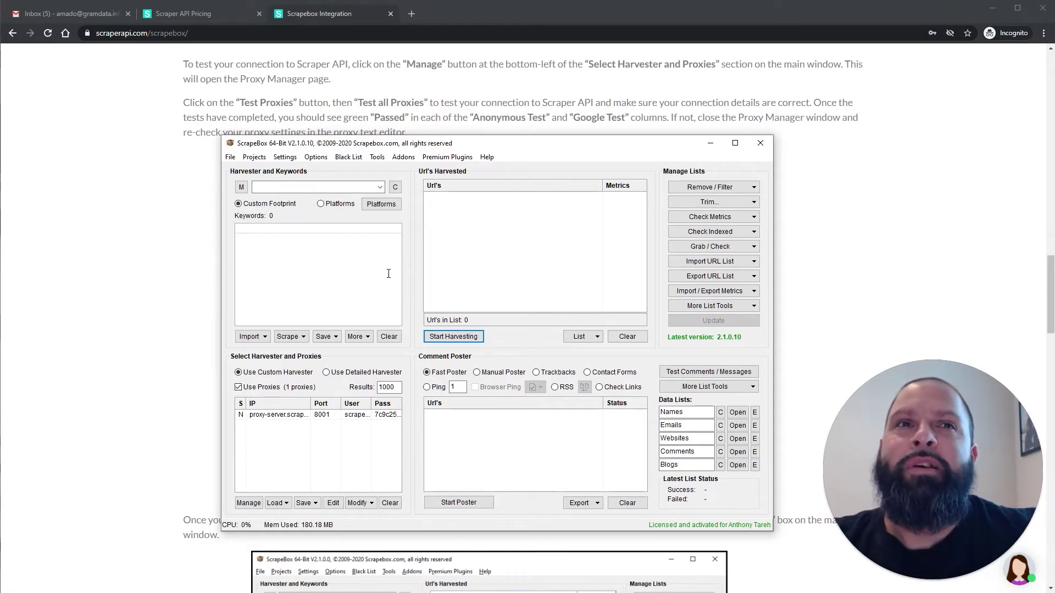
- Return focus to the browser page behind ScrapeBox
{"action": "left_click", "coordinate": [783, 343]}
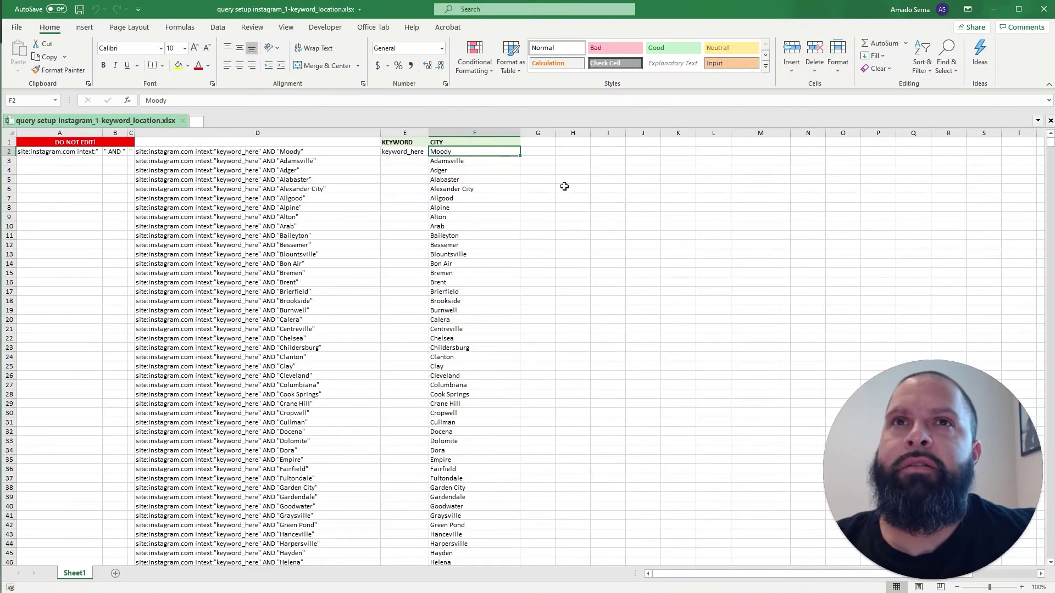
- Change the keyword in cell E2 to 'influencer'
{"action": "key", "text": "ctrl+shift+Down"}
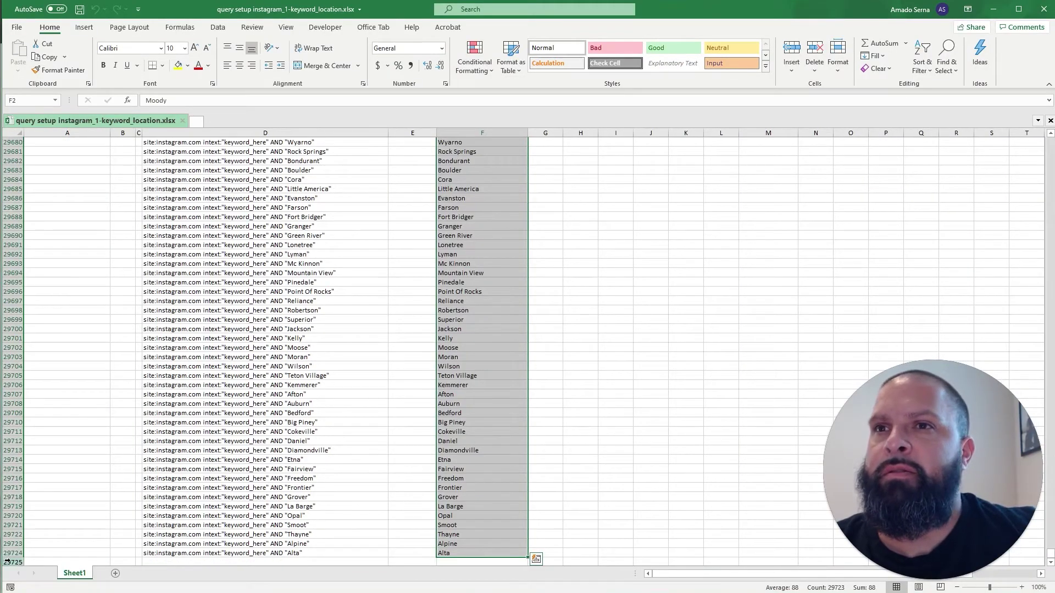
{"action": "left_click", "coordinate": [499, 451]}
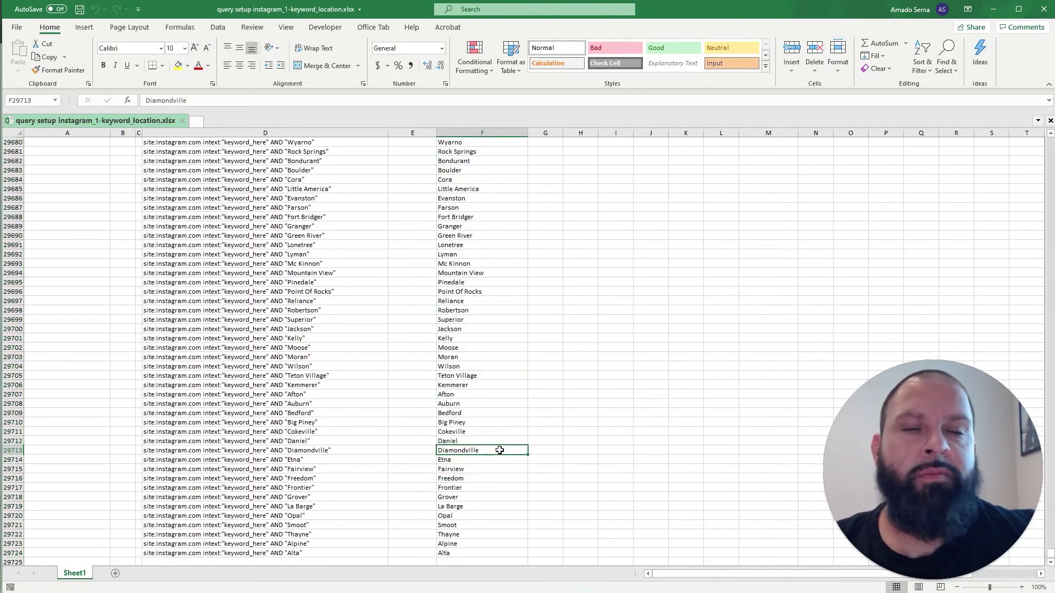
{"action": "key", "text": "ctrl+Up"}
{"action": "left_click_drag", "start_coordinate": [426, 137], "coordinate": [460, 137]}
{"action": "left_click", "coordinate": [412, 151]}
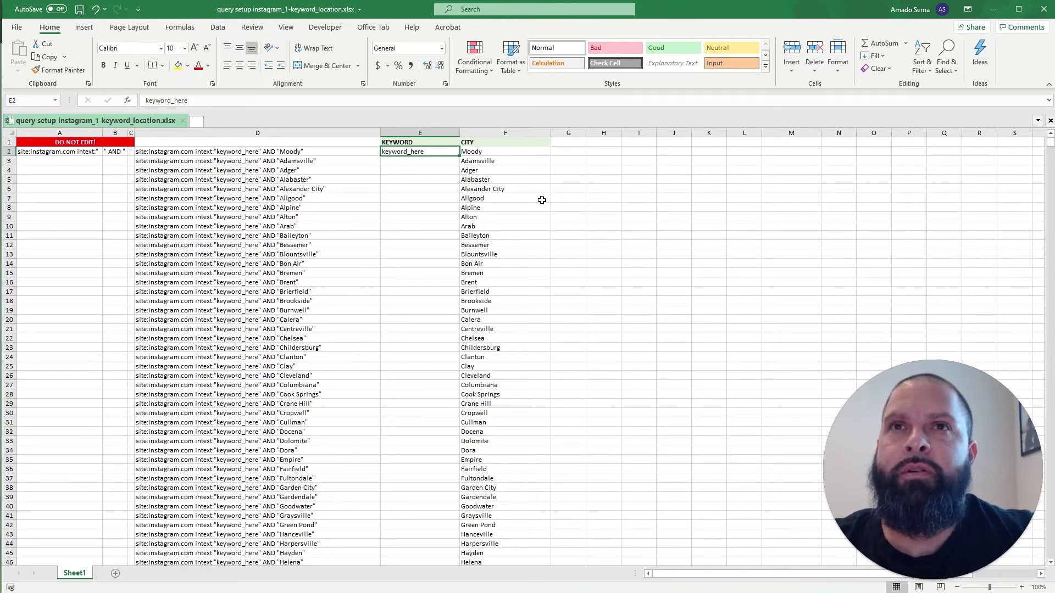
{"action": "type", "text": "in"}
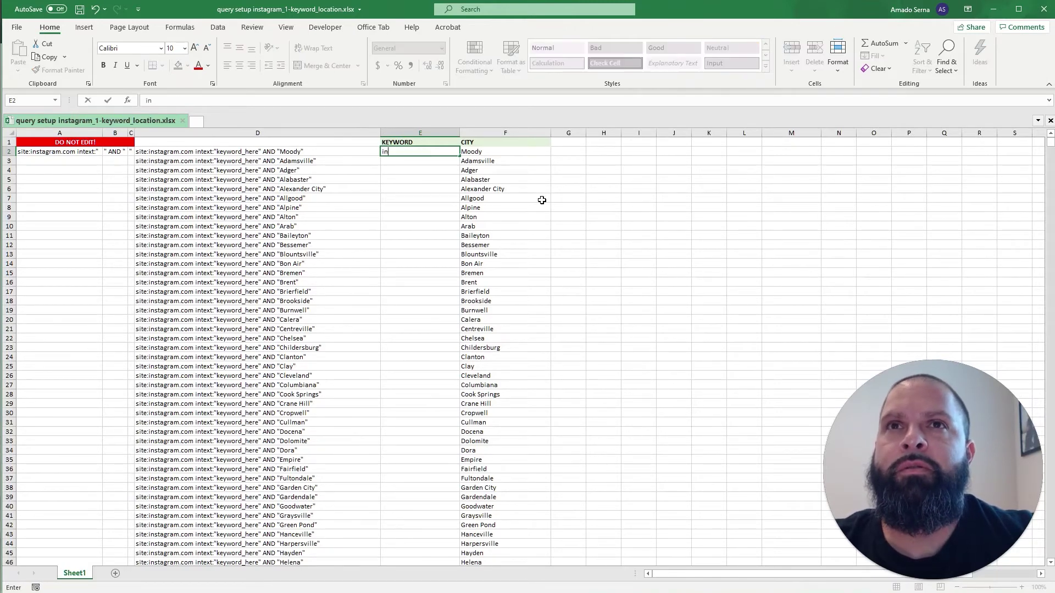
{"action": "type", "text": "fluencer"}
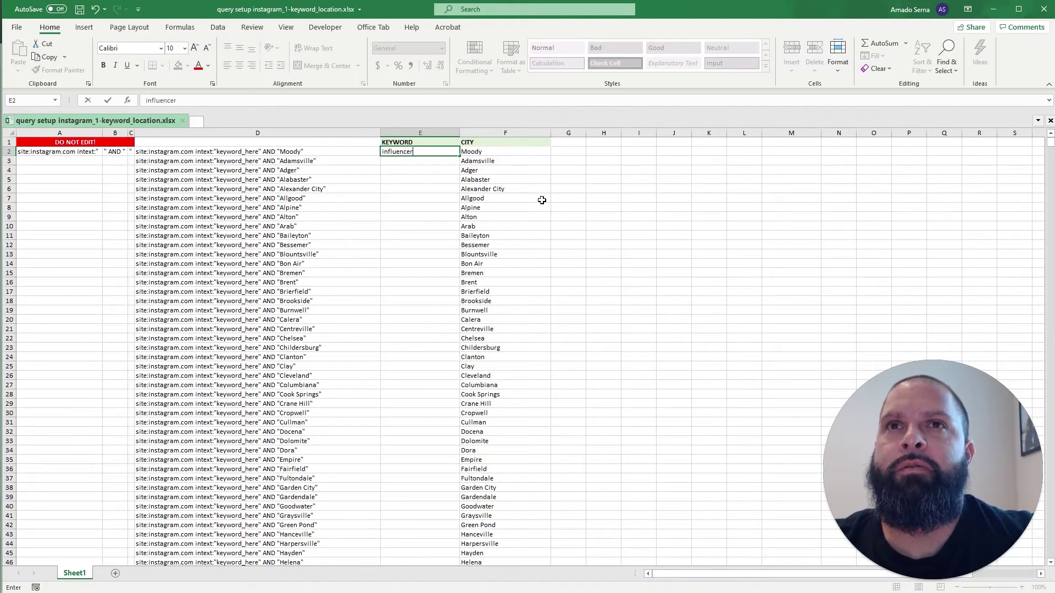
{"action": "left_click", "coordinate": [538, 189]}
{"action": "left_click", "coordinate": [650, 236]}
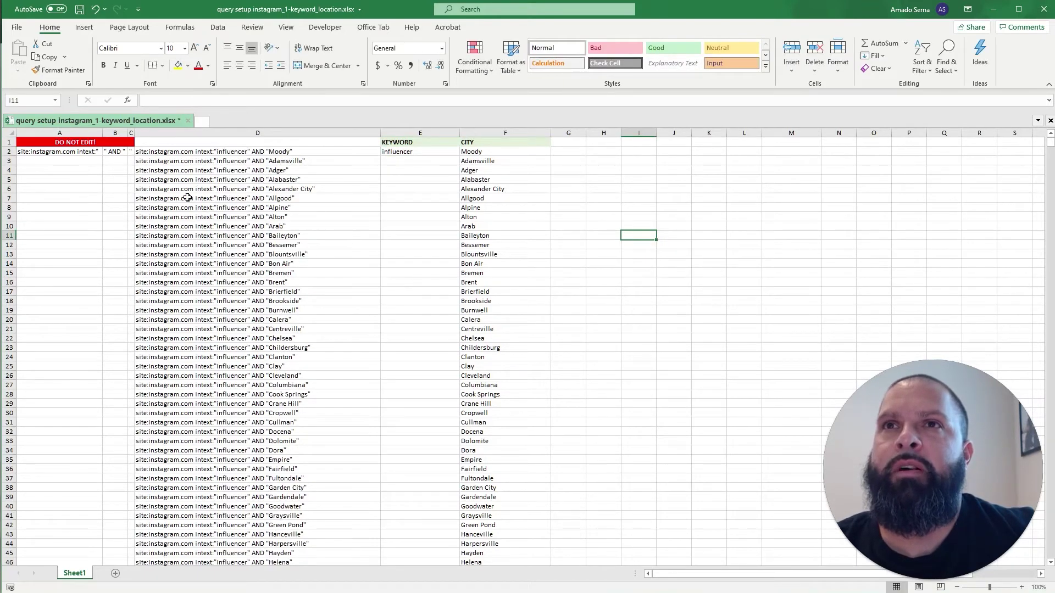
- Find 'los angeles', copy its query from D1685, and minimize Excel
{"action": "left_click_drag", "start_coordinate": [302, 152], "coordinate": [271, 469]}
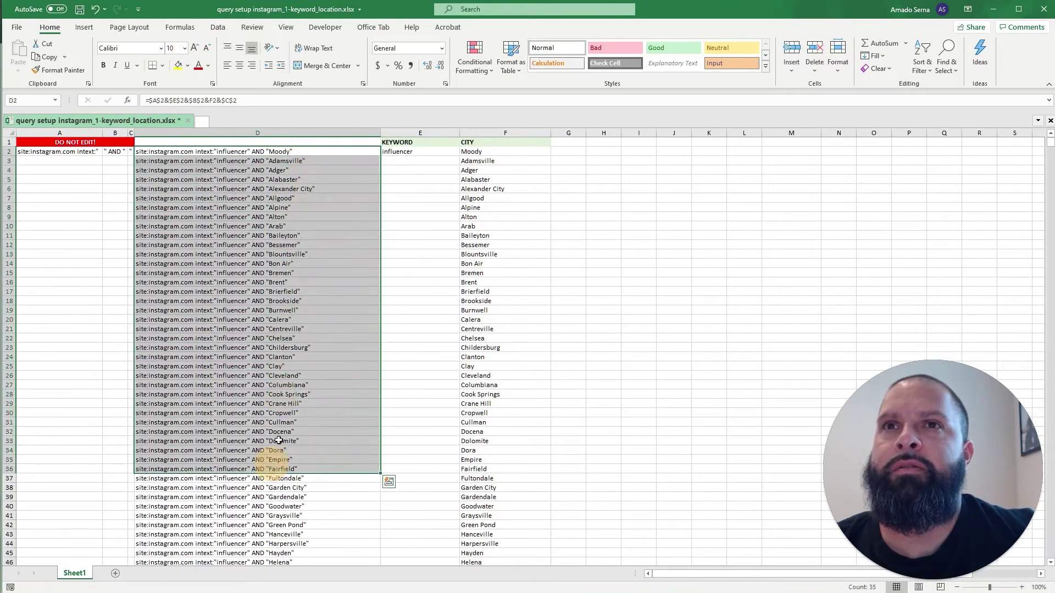
{"action": "left_click", "coordinate": [241, 329]}
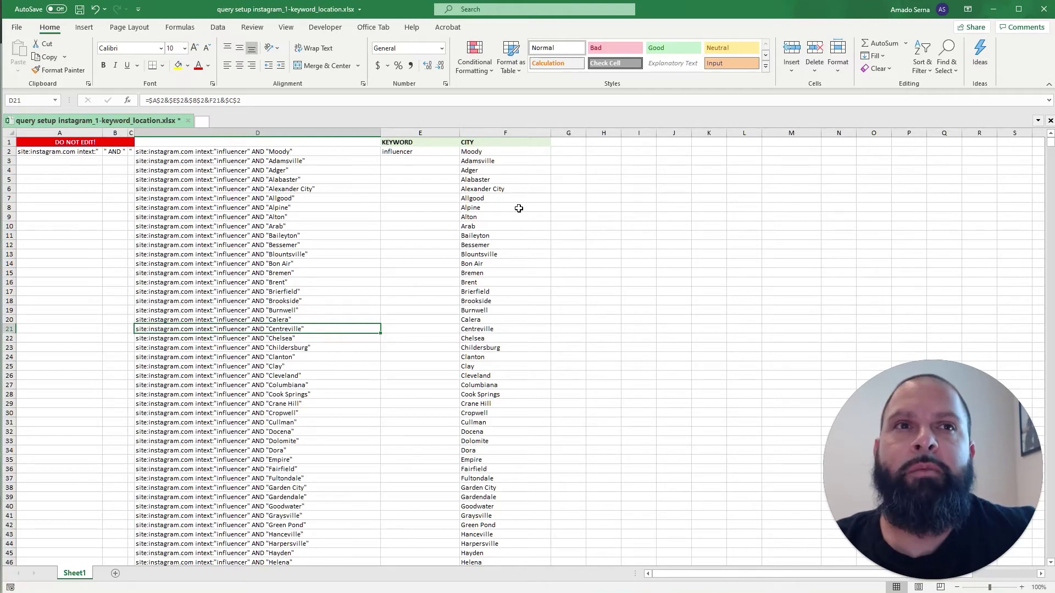
{"action": "left_click", "coordinate": [496, 208]}
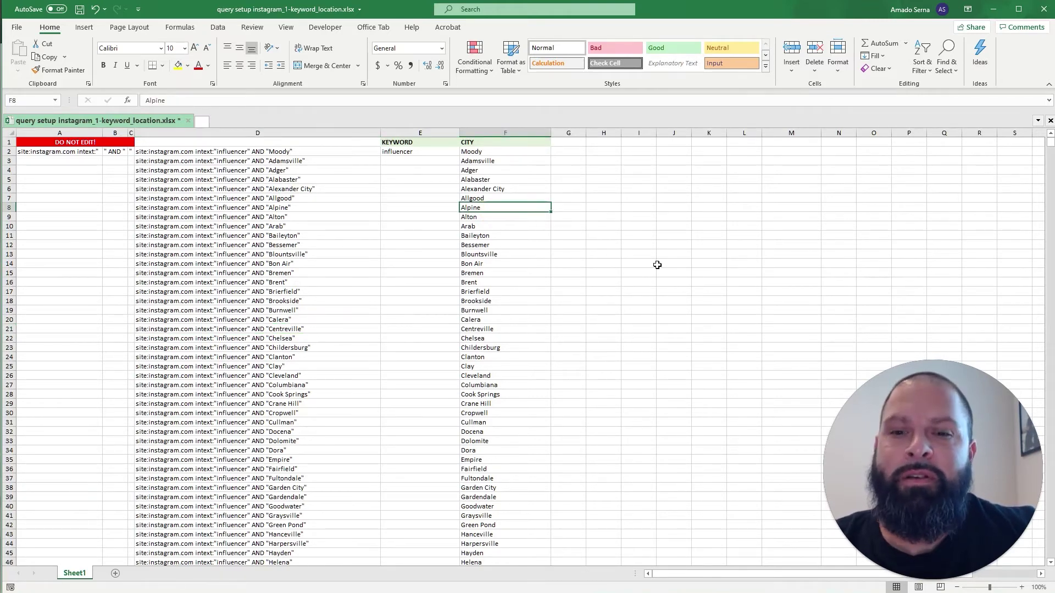
{"action": "key", "text": "ctrl+f"}
{"action": "type", "text": "los an"}
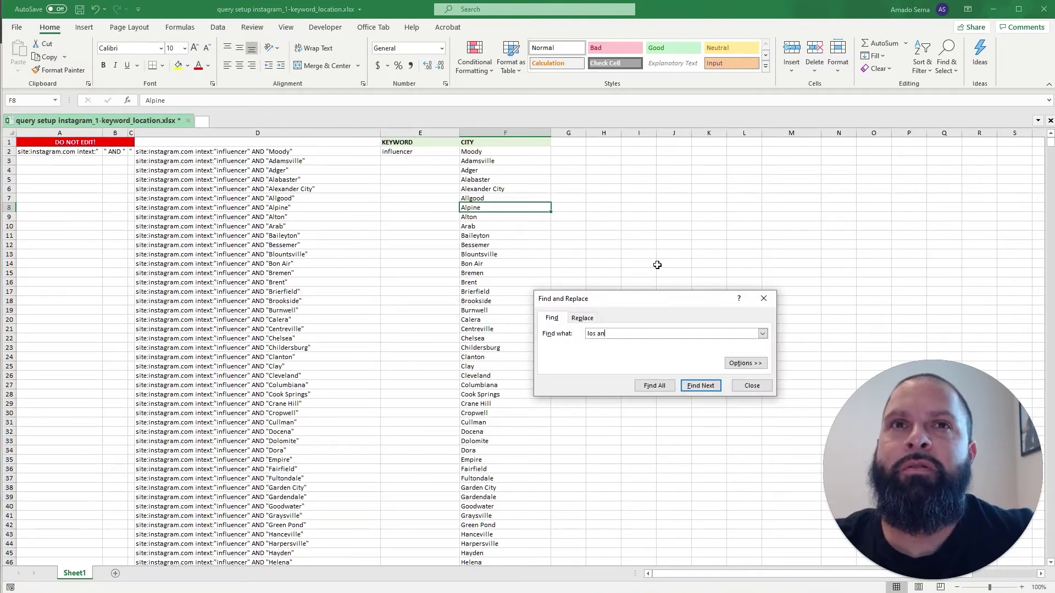
{"action": "type", "text": "geles"}
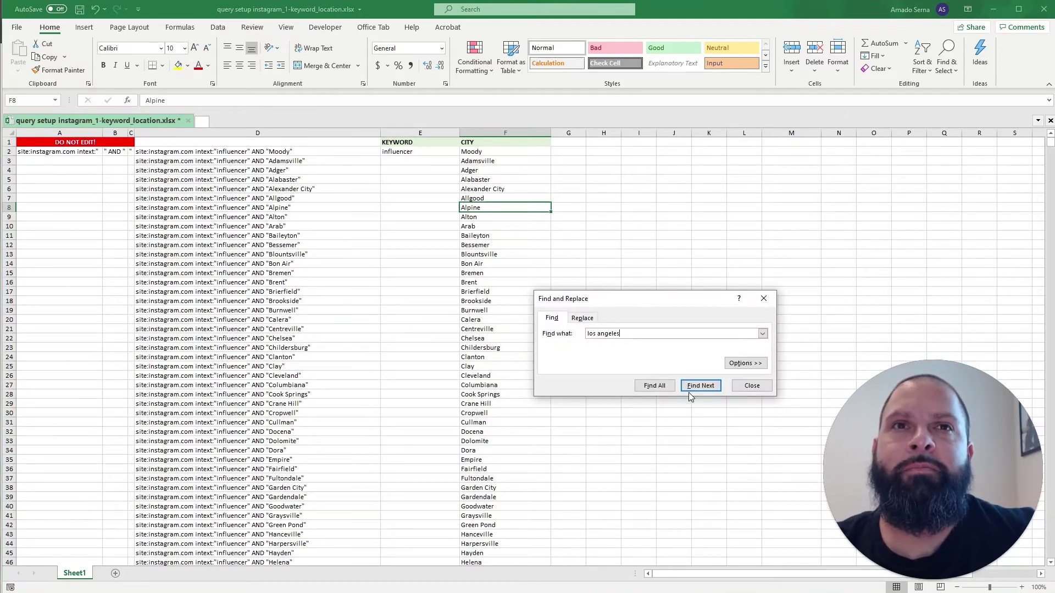
{"action": "left_click", "coordinate": [720, 386]}
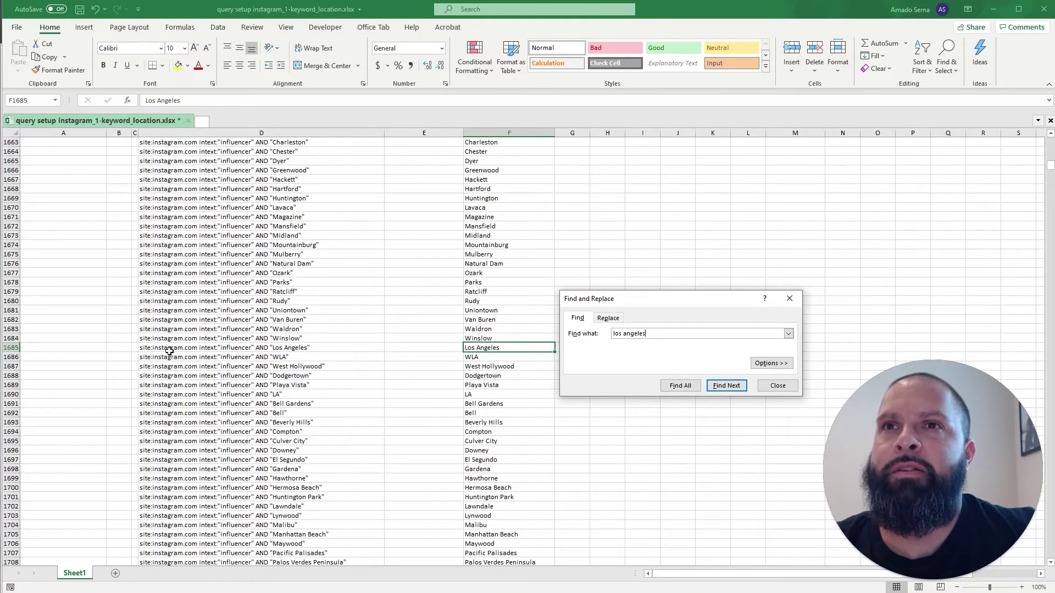
{"action": "left_click", "coordinate": [295, 348]}
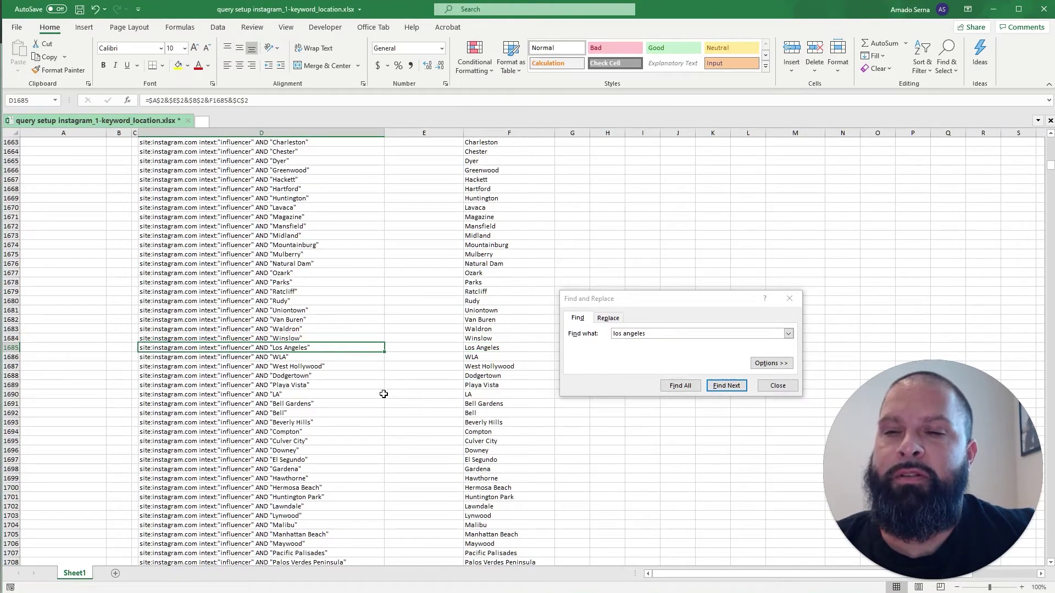
{"action": "left_click", "coordinate": [1001, 14]}
{"action": "left_click", "coordinate": [272, 228]}
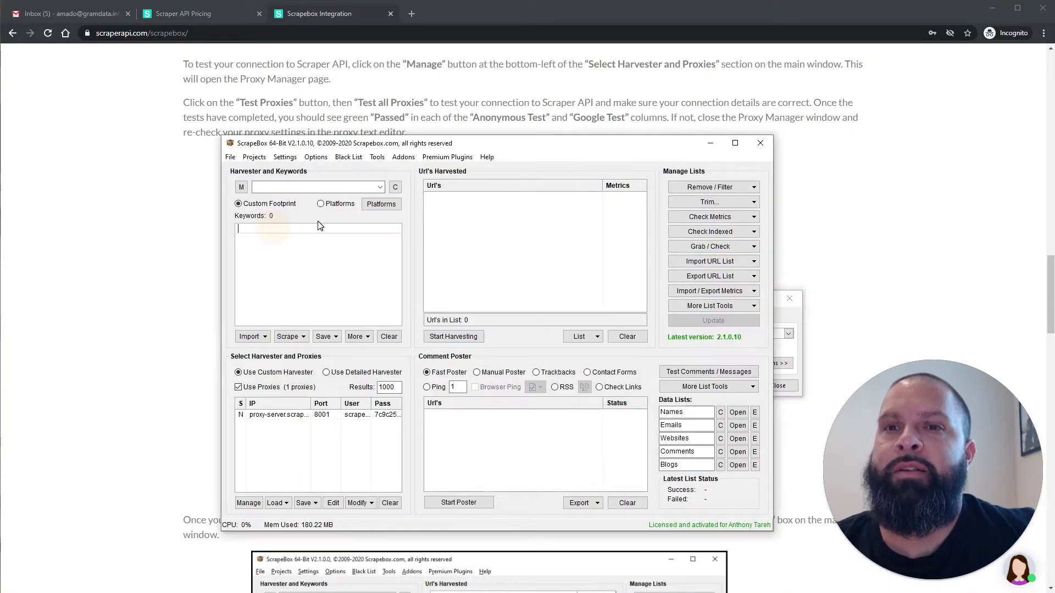
- Paste the Los Angeles query as the keyword and set Email Grabber connections to 280
{"action": "type", "text": "site:instagram.com intext:\"influencer\" AND \"Los Angeles\""}
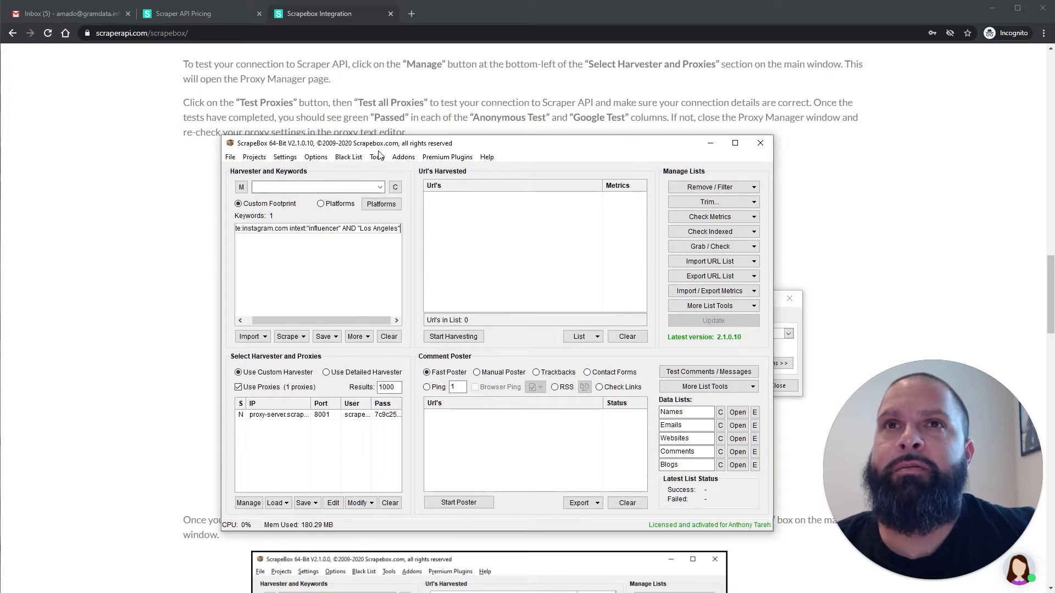
{"action": "left_click_drag", "start_coordinate": [403, 144], "coordinate": [590, 120]}
{"action": "left_click", "coordinate": [472, 133]}
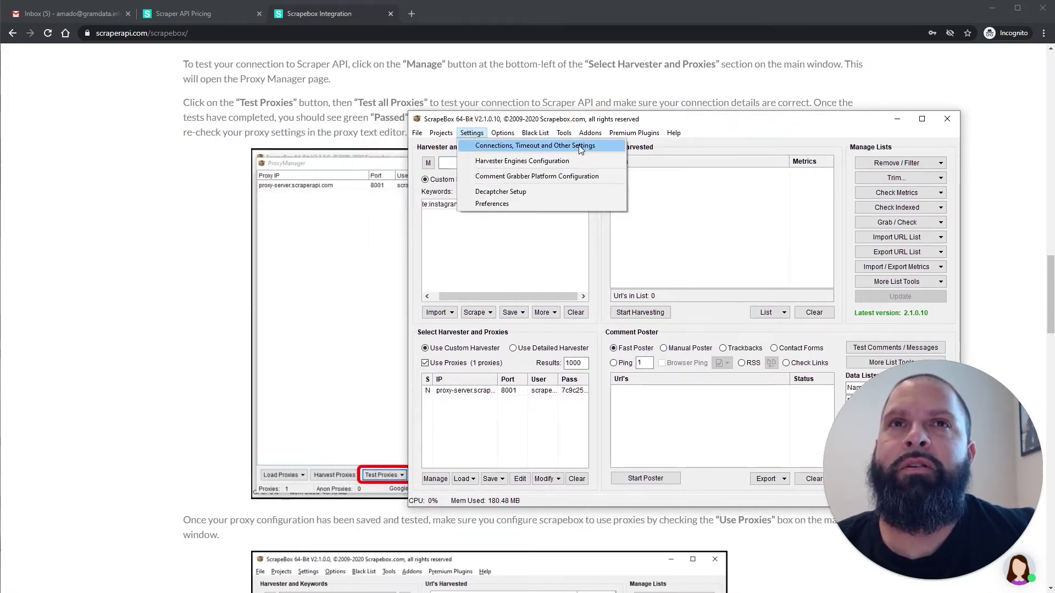
{"action": "left_click", "coordinate": [561, 147]}
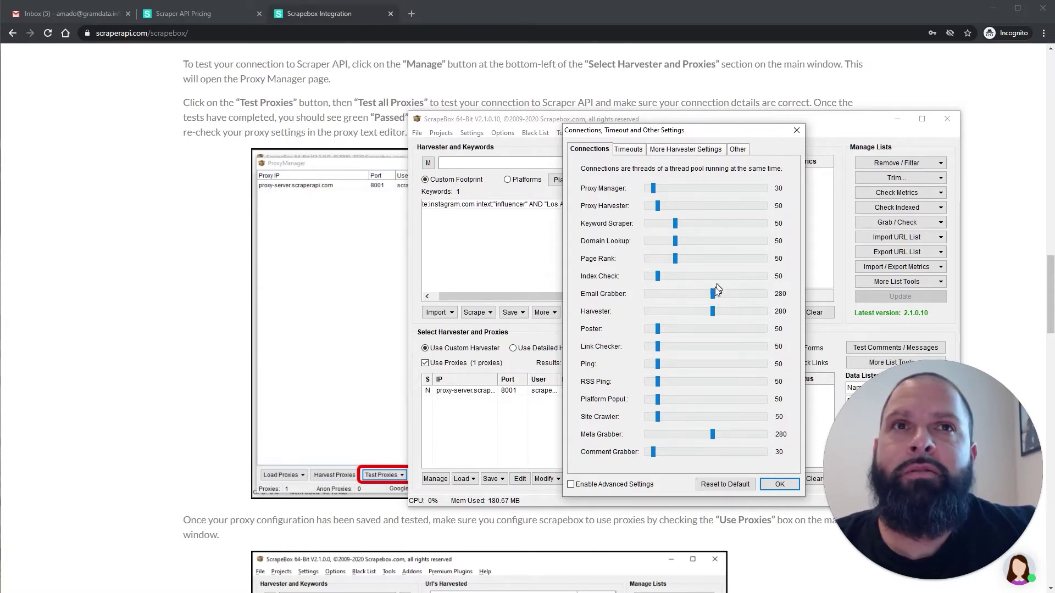
{"action": "left_click_drag", "start_coordinate": [717, 287], "coordinate": [646, 303]}
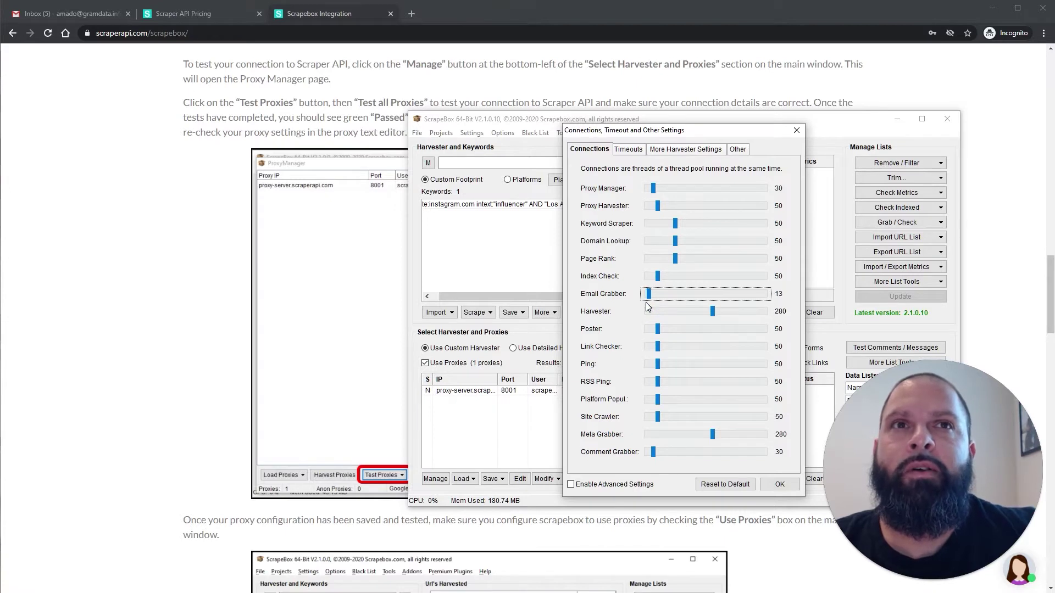
{"action": "key", "text": "Right"}
{"action": "key", "text": "Right"}
{"action": "key", "text": "Right"}
{"action": "key", "text": "Right"}
{"action": "key", "text": "Right"}
{"action": "key", "text": "Right"}
{"action": "key", "text": "Right"}
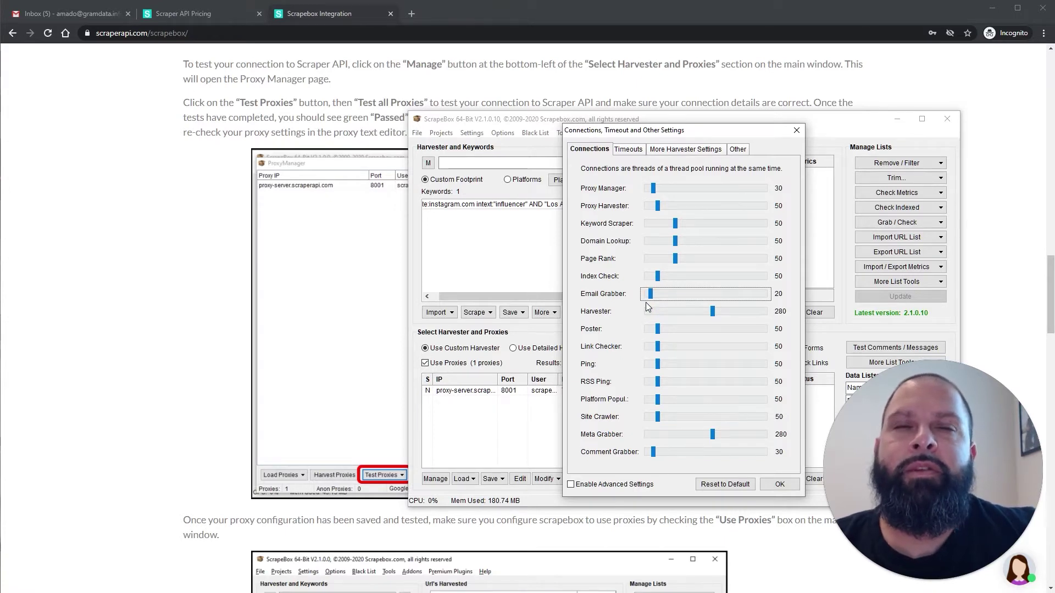
{"action": "left_click_drag", "start_coordinate": [650, 294], "coordinate": [719, 300]}
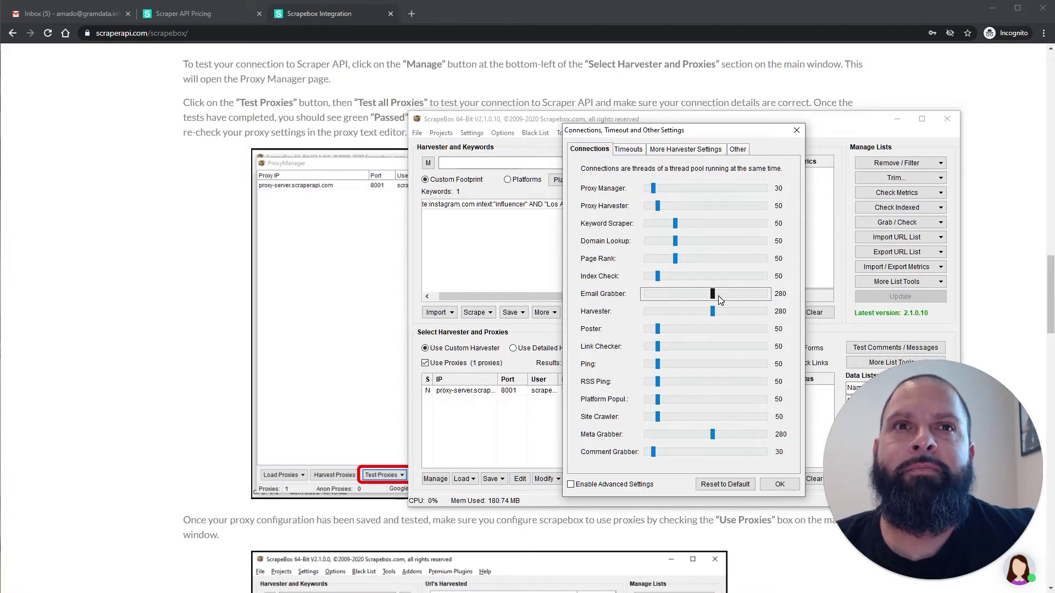
{"action": "left_click", "coordinate": [780, 482]}
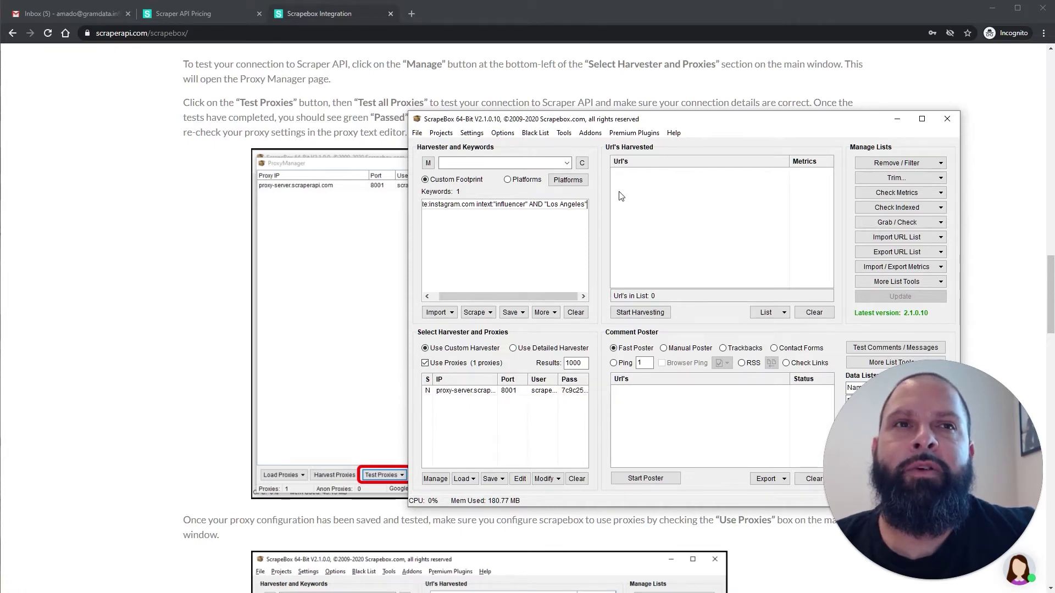
- Harvest Google results for the influencer Los Angeles query, collecting 269 Instagram URLs
{"action": "left_click", "coordinate": [642, 315]}
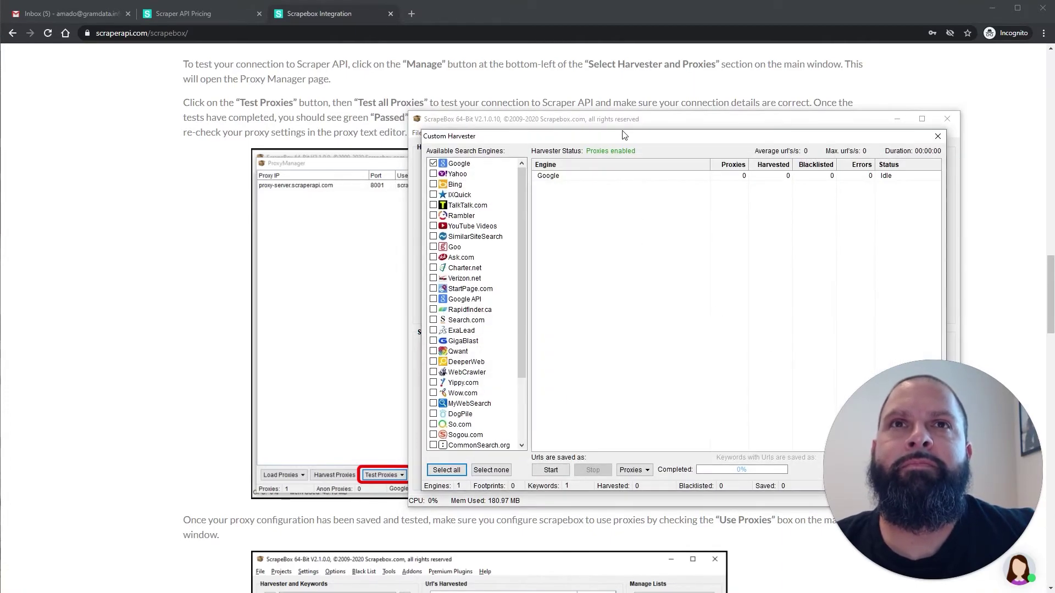
{"action": "left_click_drag", "start_coordinate": [661, 137], "coordinate": [501, 140]}
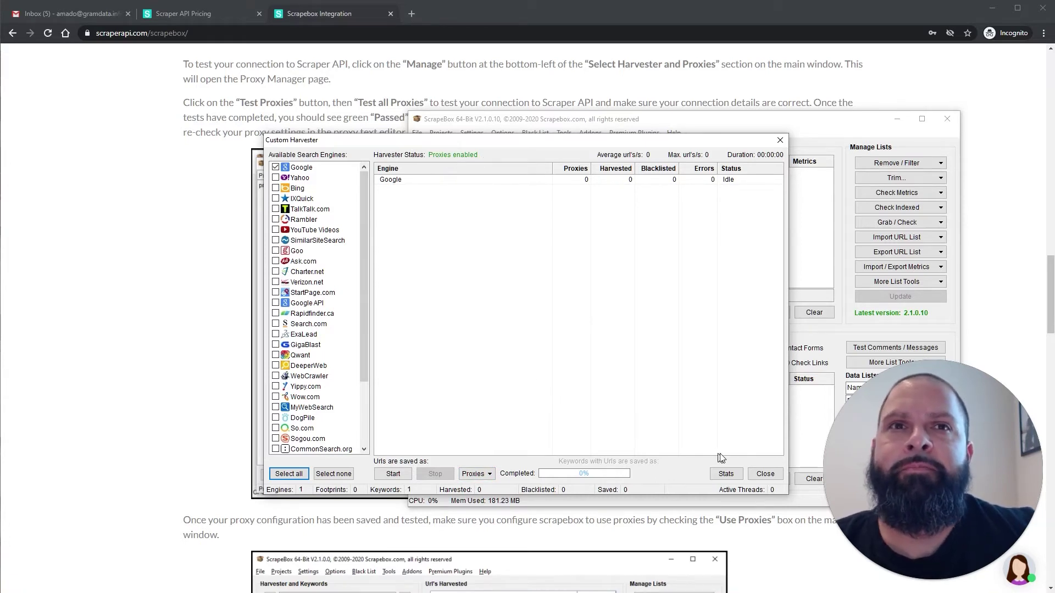
{"action": "left_click", "coordinate": [391, 474]}
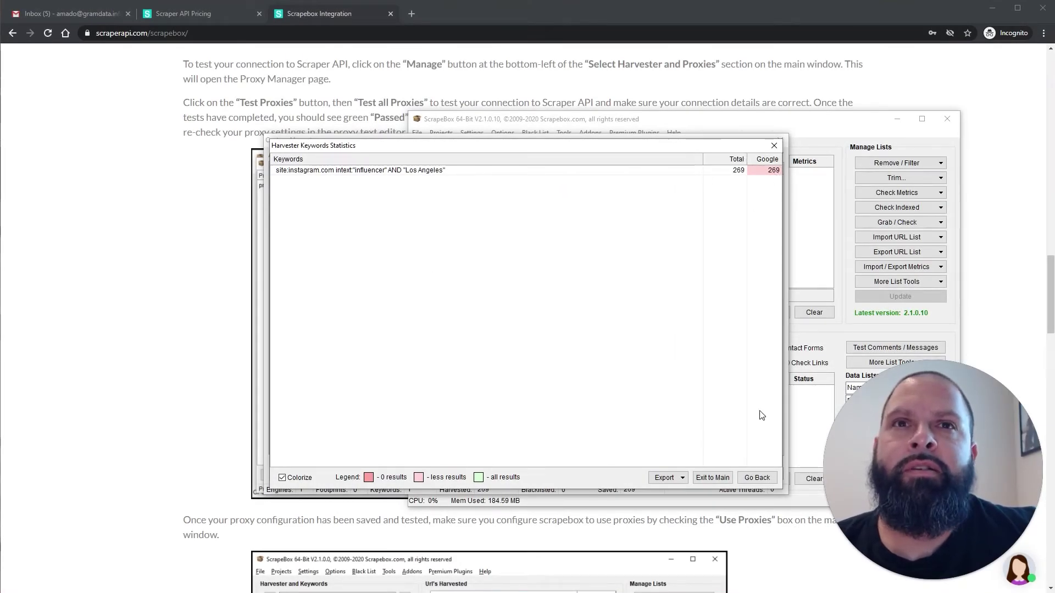
{"action": "left_click", "coordinate": [757, 477]}
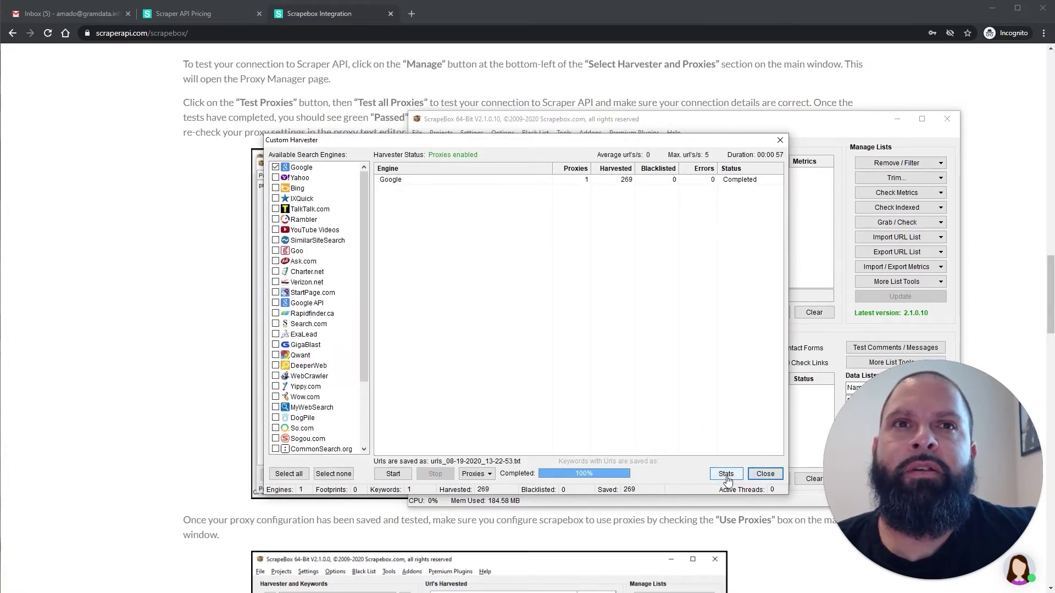
{"action": "left_click", "coordinate": [764, 474]}
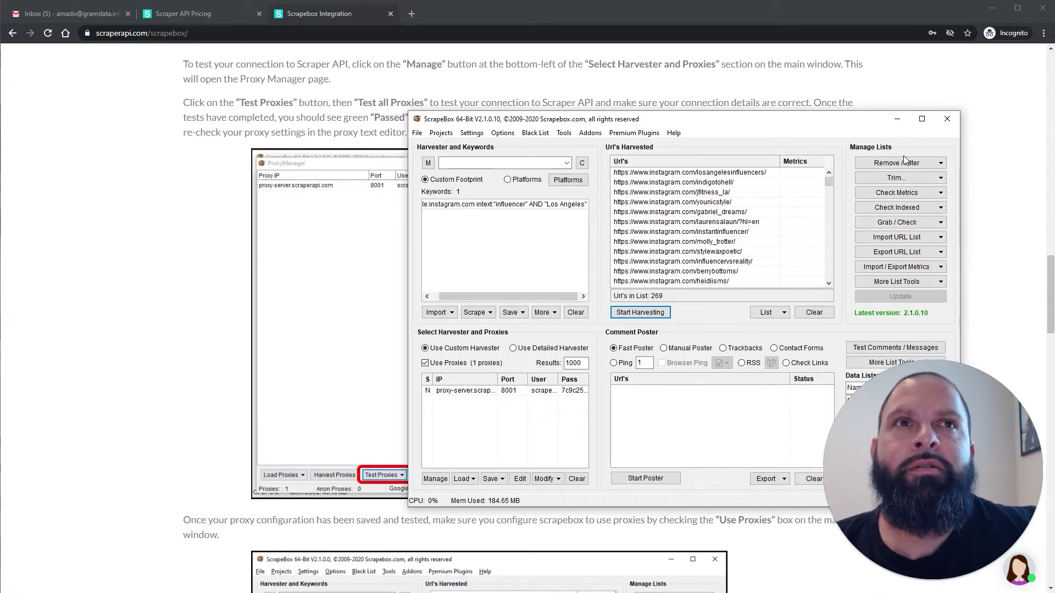
- Remove duplicate URLs to leave 261, then choose Grab emails by Crawling Sites
{"action": "left_click", "coordinate": [931, 164]}
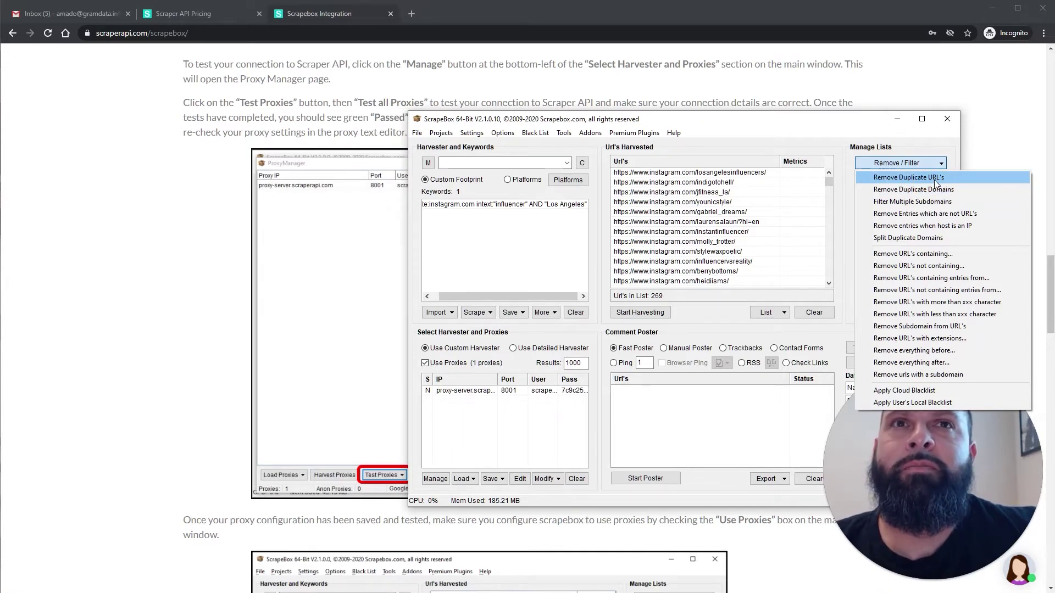
{"action": "left_click", "coordinate": [935, 178]}
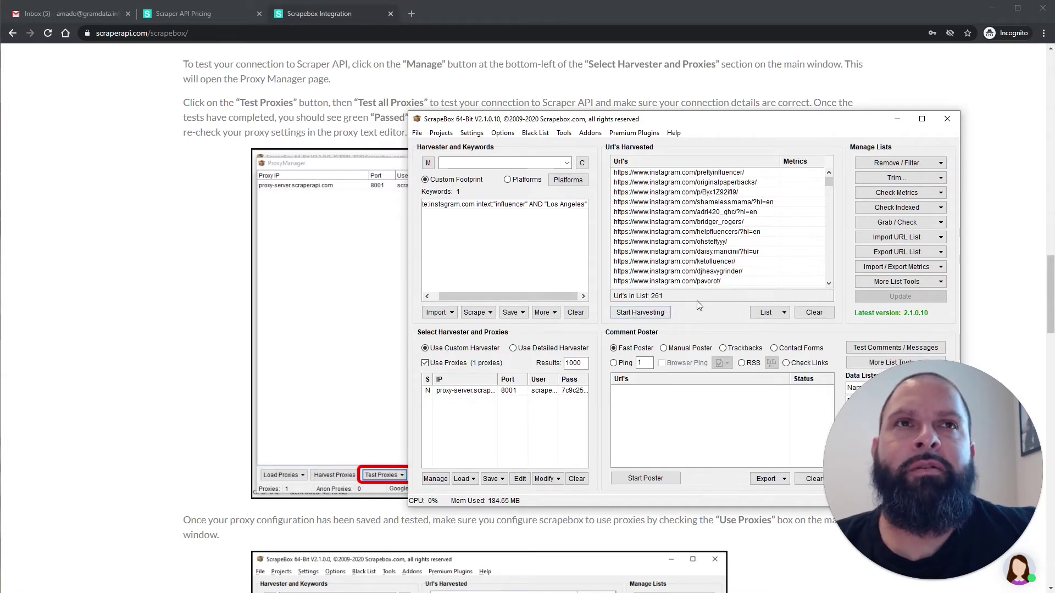
{"action": "left_click", "coordinate": [925, 224]}
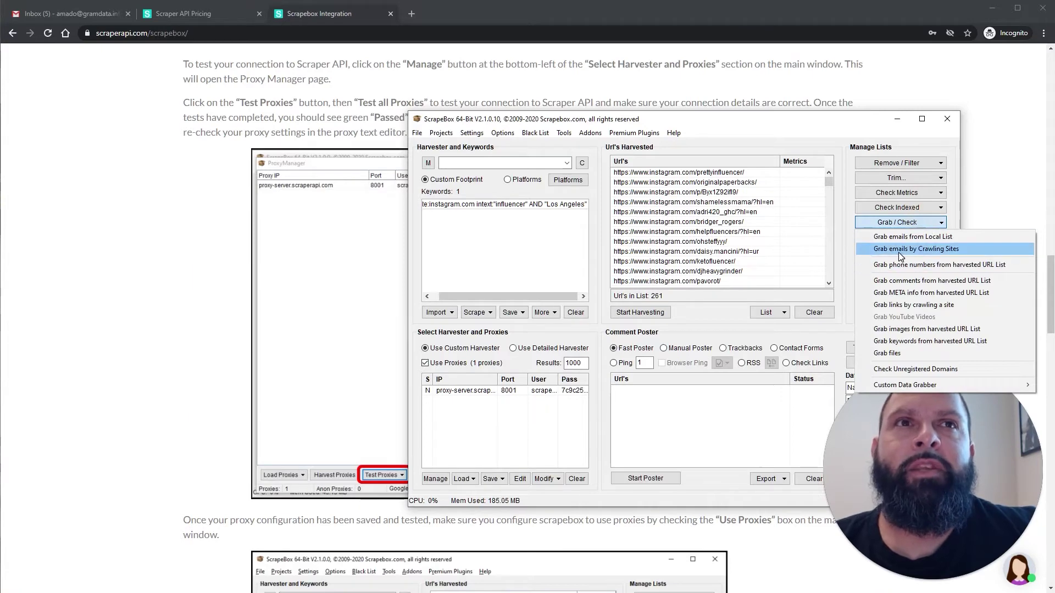
{"action": "left_click", "coordinate": [926, 249]}
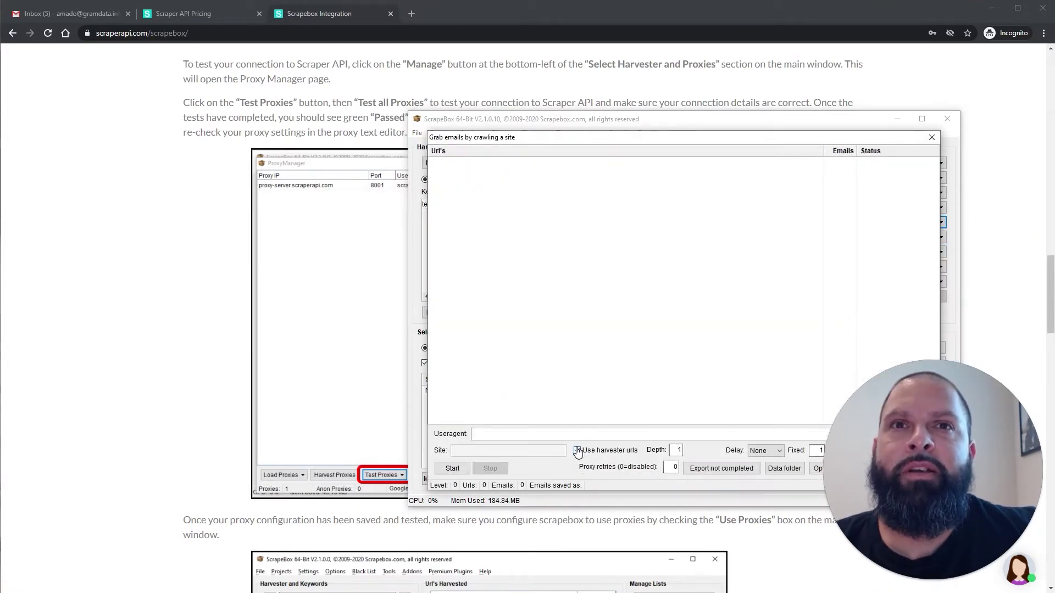
- Move the 'Grab emails by crawling a site' window to the left
{"action": "left_click_drag", "start_coordinate": [668, 141], "coordinate": [522, 152]}
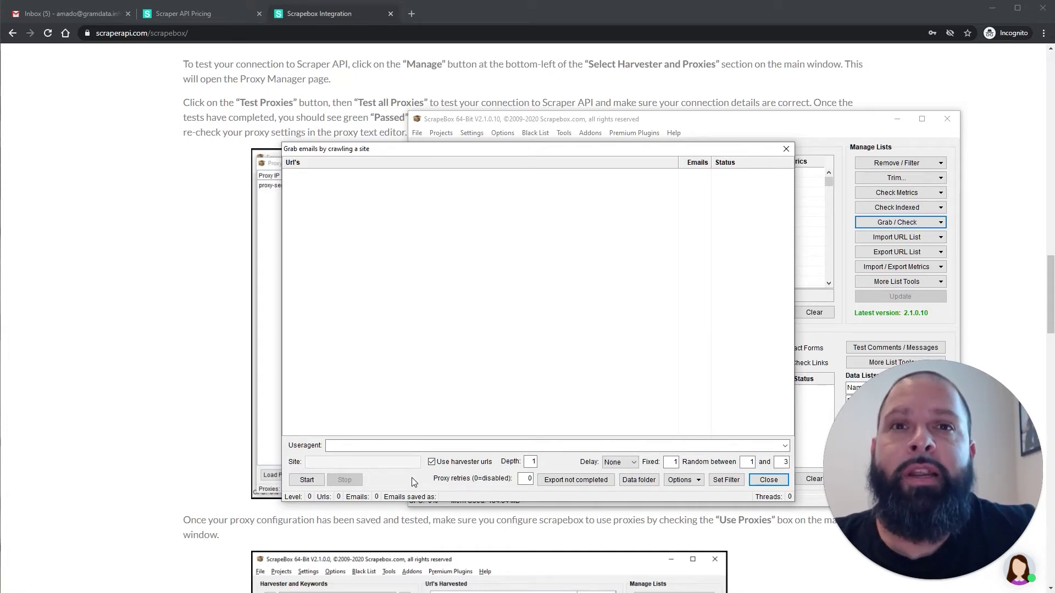
- Add hello, hi and hey to the email filter's remove list
{"action": "left_click", "coordinate": [726, 480]}
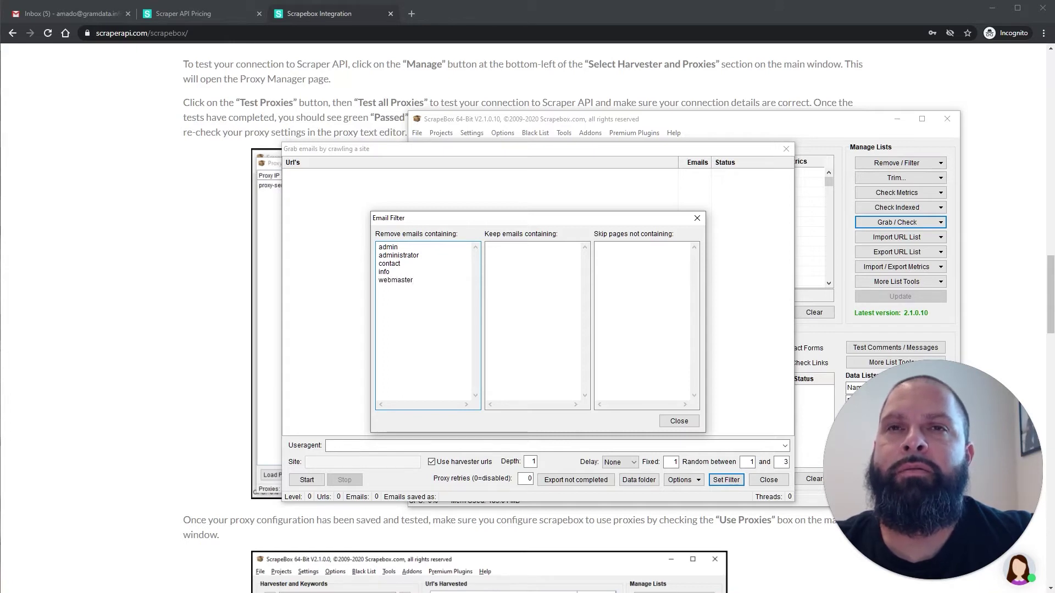
{"action": "type", "text": "llo"}
{"action": "key", "text": "Return"}
{"action": "type", "text": "hi"}
{"action": "key", "text": "Return"}
{"action": "type", "text": "hey"}
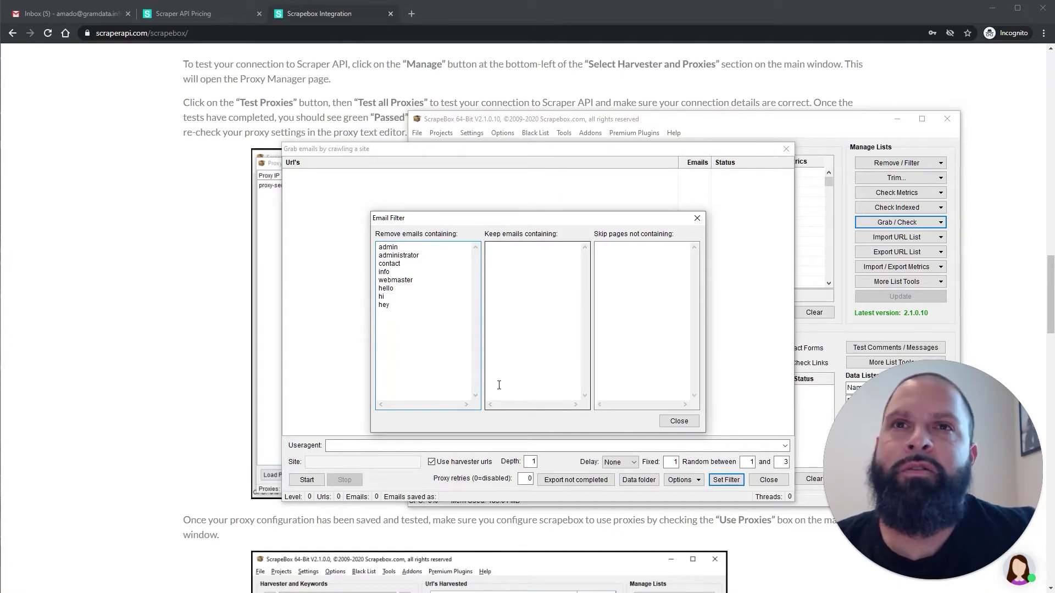
{"action": "left_click", "coordinate": [679, 422]}
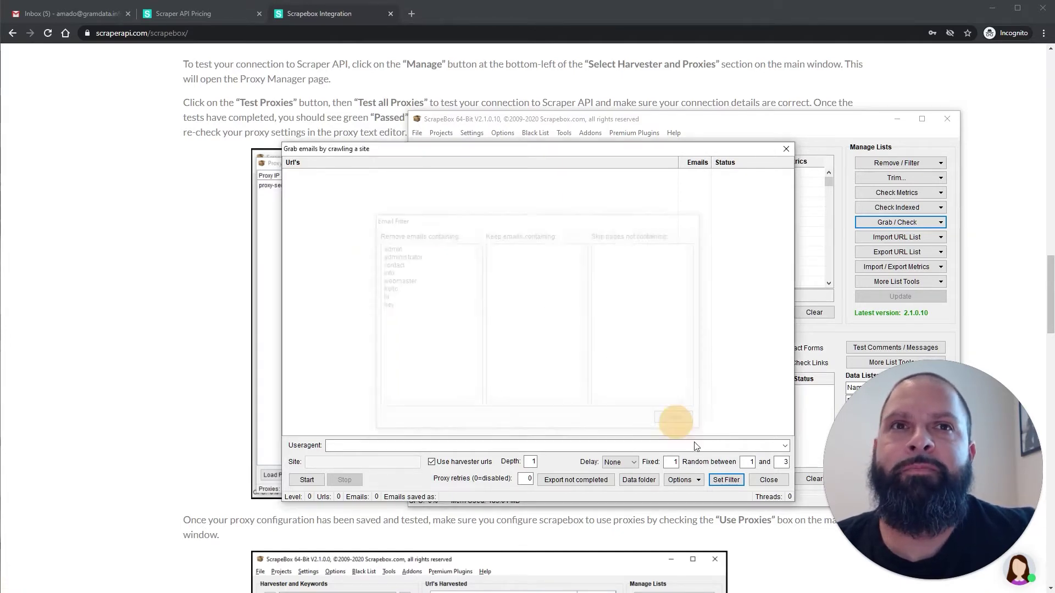
- Crawl the 261 URLs for emails and open the saved file of 123 emails
{"action": "left_click", "coordinate": [309, 484]}
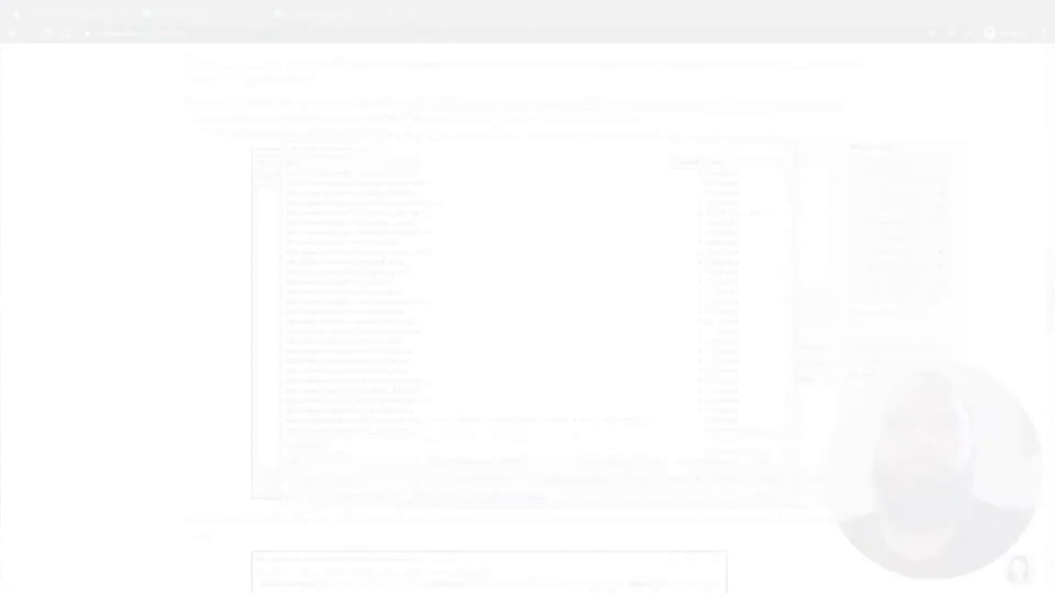
{"action": "left_click", "coordinate": [490, 497]}
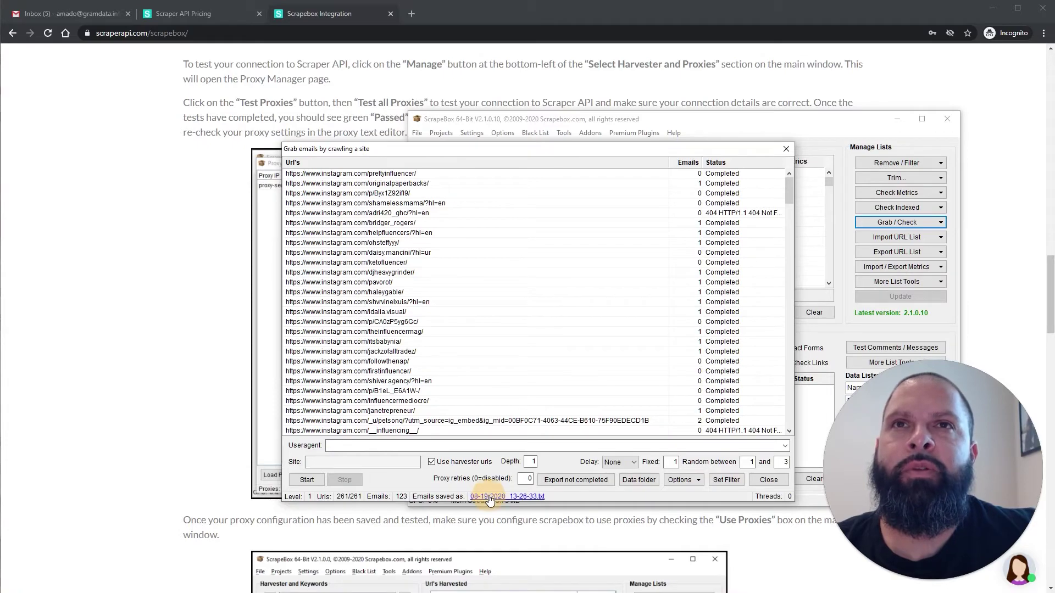
- Widen the EmEditor window and scroll through 08-19-2020_13-26-33.txt's 90 grabbed emails, then close it
{"action": "left_click_drag", "start_coordinate": [472, 110], "coordinate": [471, 59]}
{"action": "left_click_drag", "start_coordinate": [584, 245], "coordinate": [981, 269]}
{"action": "left_click_drag", "start_coordinate": [833, 66], "coordinate": [771, 70]}
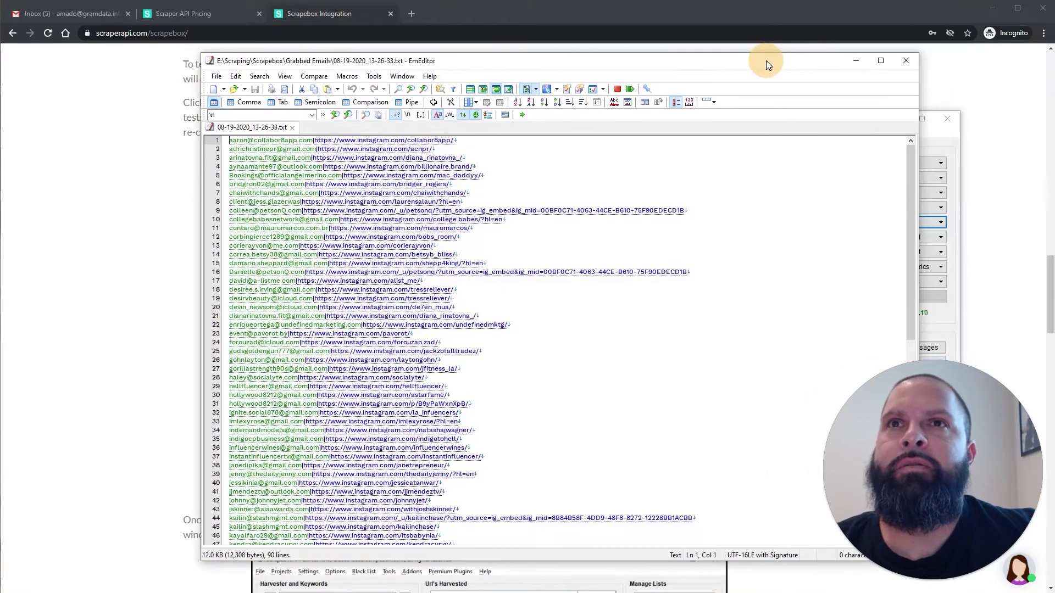
{"action": "scroll", "coordinate": [384, 390], "scroll_direction": "down", "scroll_amount": 15}
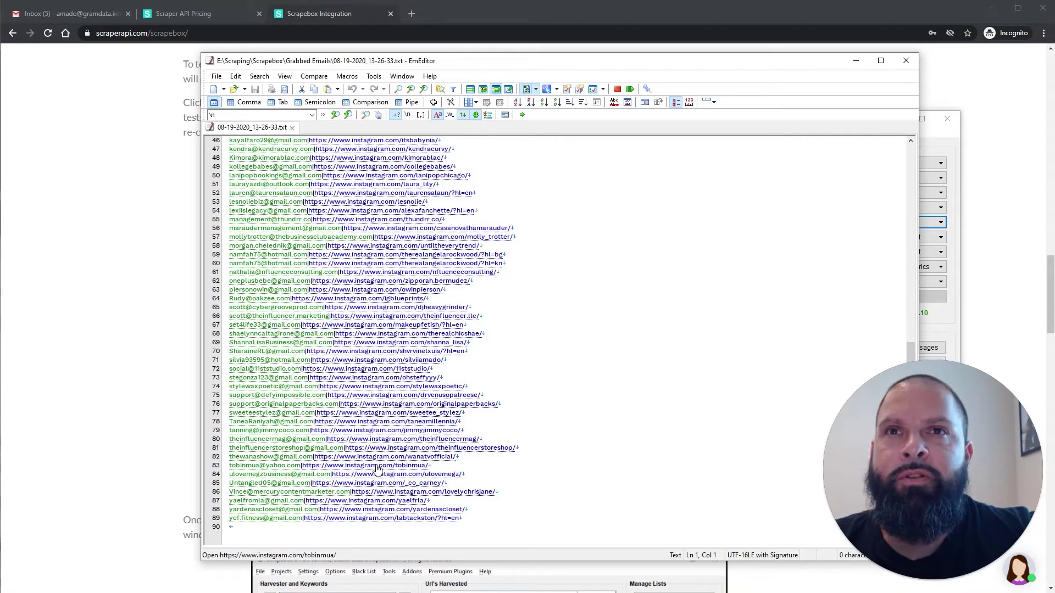
{"action": "scroll", "coordinate": [292, 344], "scroll_direction": "up", "scroll_amount": 6}
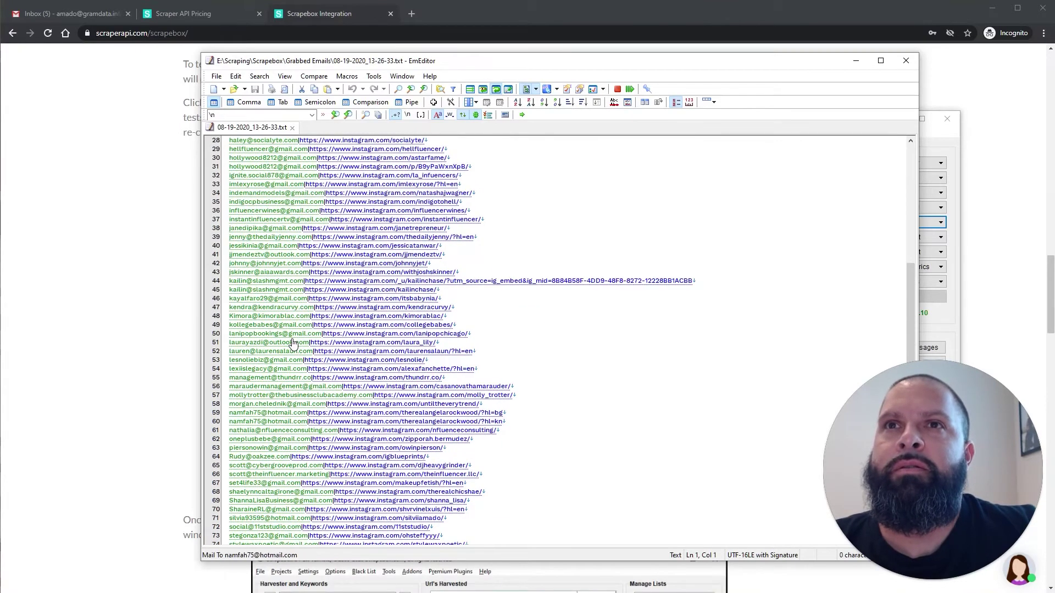
{"action": "scroll", "coordinate": [292, 344], "scroll_direction": "up", "scroll_amount": 9}
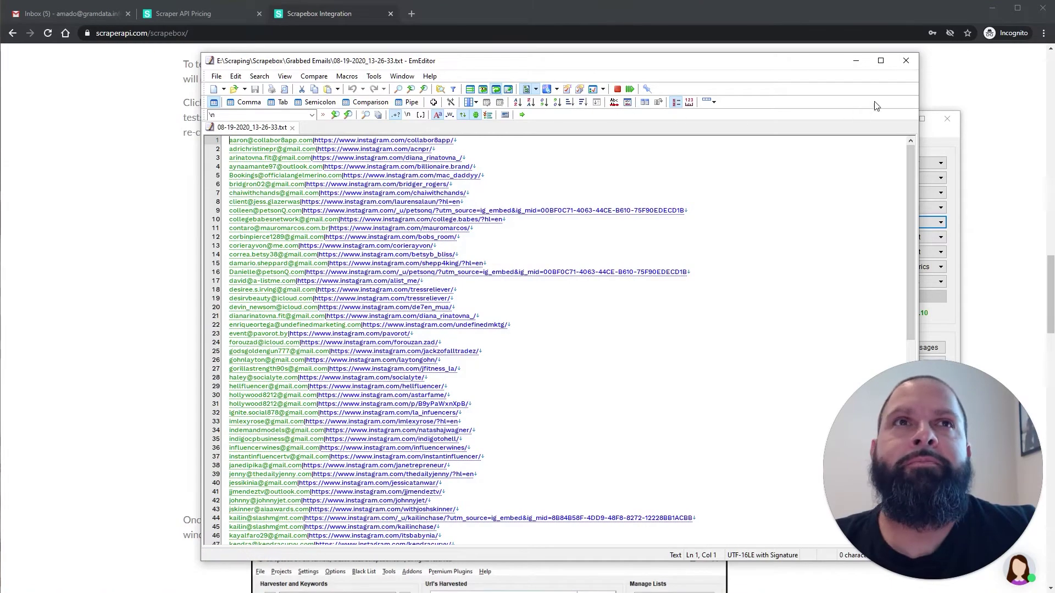
{"action": "left_click", "coordinate": [906, 61]}
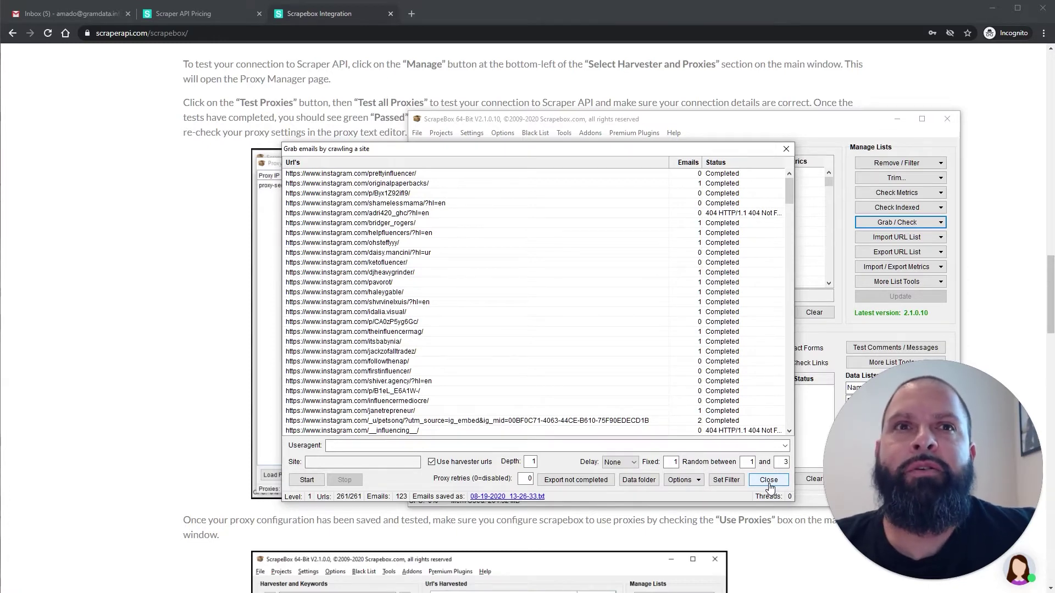
- Close the email grabber and delete the Instagram influencer keyword from the keyword box
{"action": "left_click", "coordinate": [769, 484]}
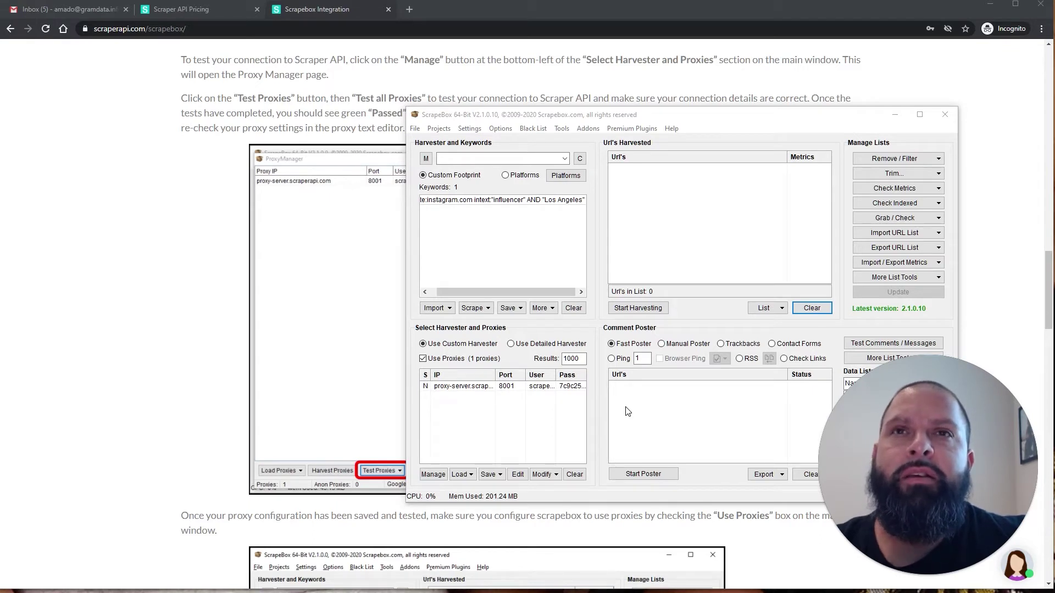
{"action": "left_click", "coordinate": [501, 200]}
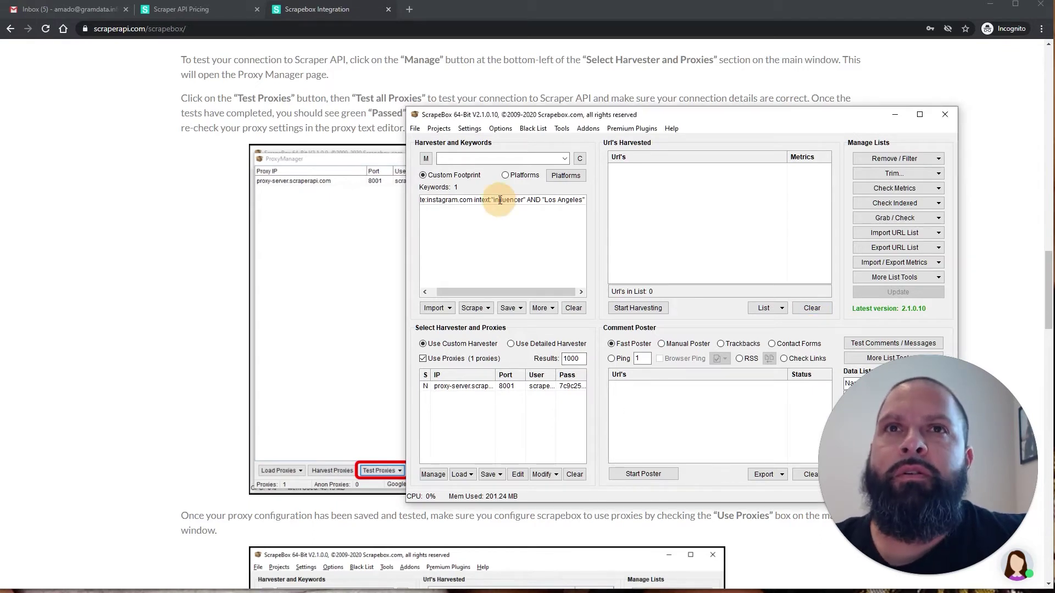
{"action": "key", "text": "ctrl+a"}
{"action": "key", "text": "BackSpace"}
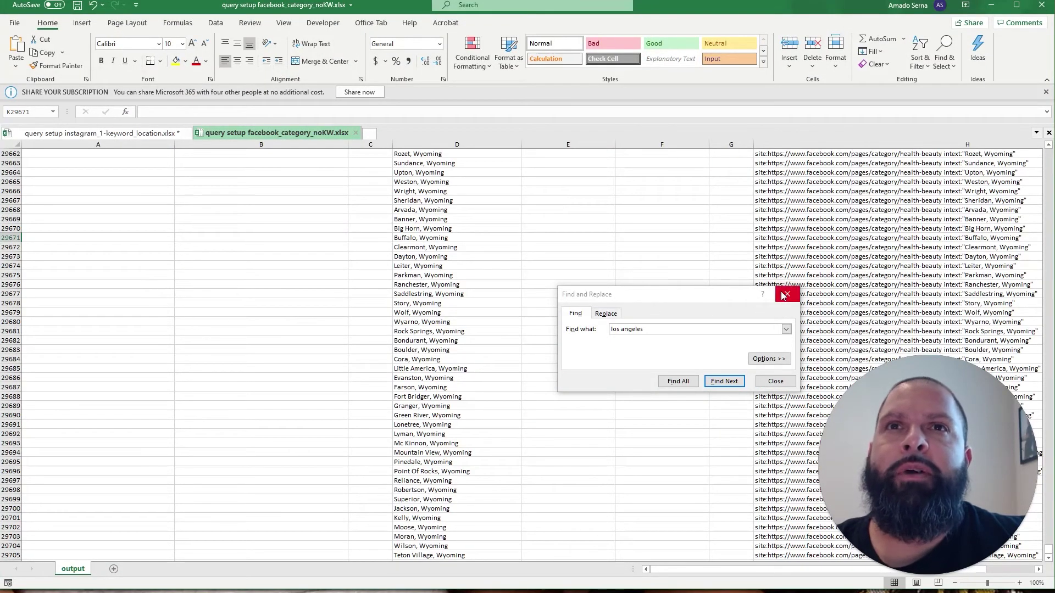
- Browse the column D city list from Alabaster, Alabama down to the Wyoming rows
{"action": "left_click", "coordinate": [788, 294]}
{"action": "left_click", "coordinate": [634, 229]}
{"action": "left_click", "coordinate": [485, 259]}
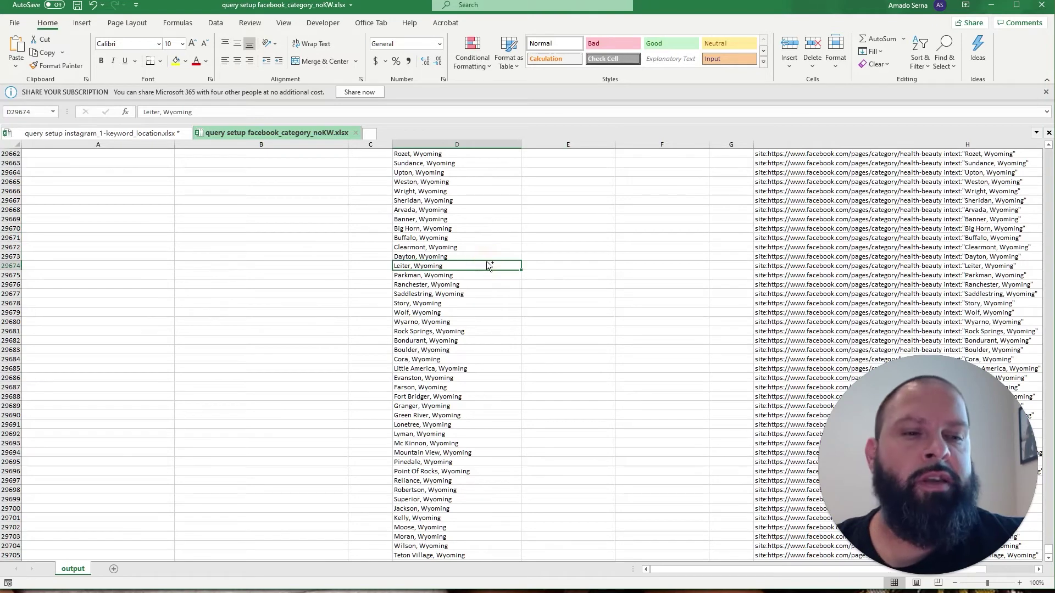
{"action": "key", "text": "ctrl+Up"}
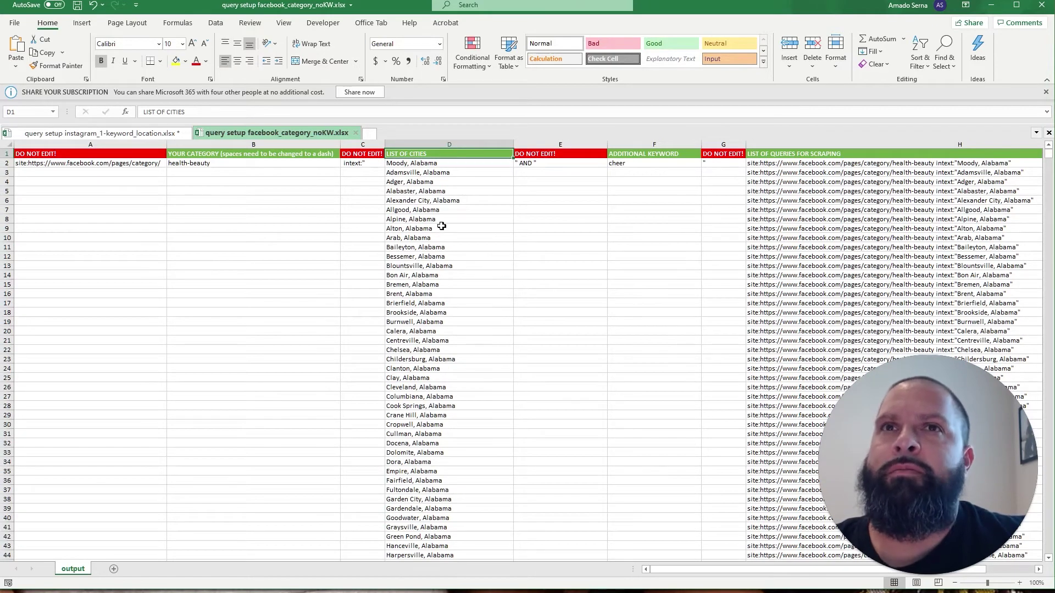
{"action": "left_click", "coordinate": [457, 192]}
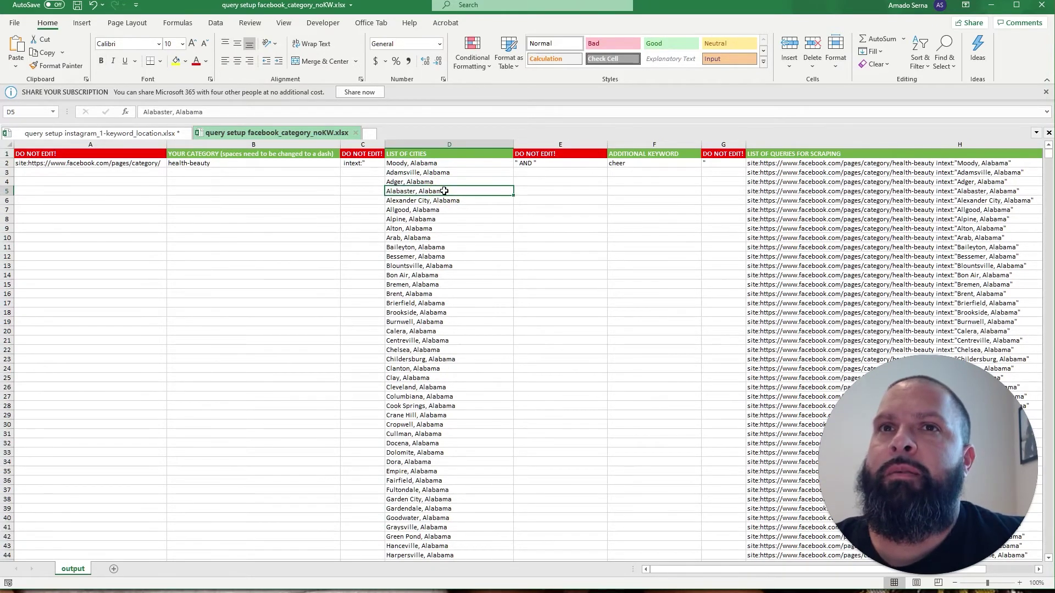
{"action": "key", "text": "ctrl+Down"}
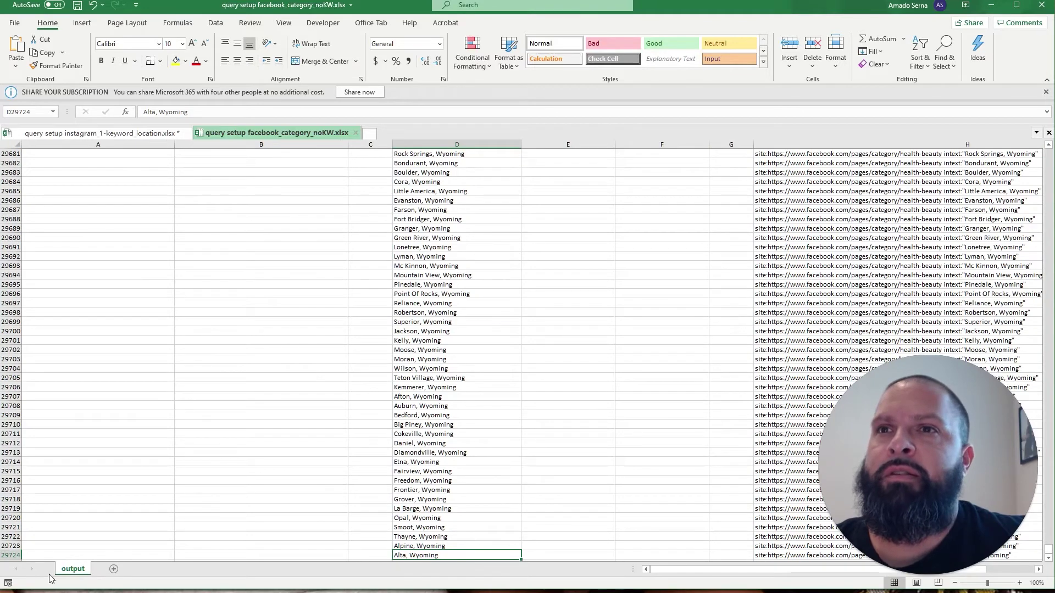
{"action": "left_click", "coordinate": [434, 471]}
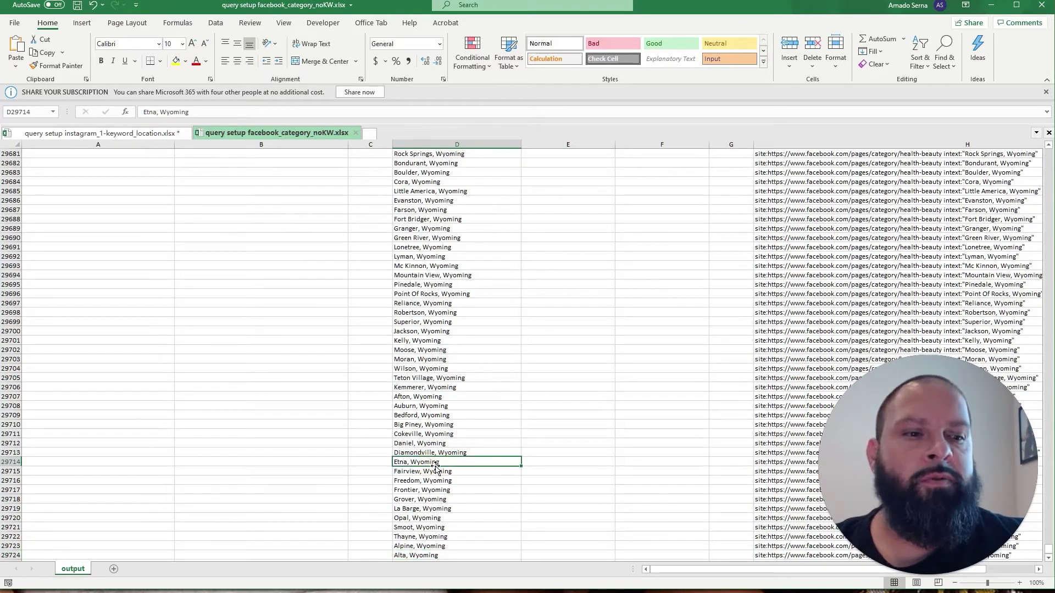
{"action": "key", "text": "ctrl+Up"}
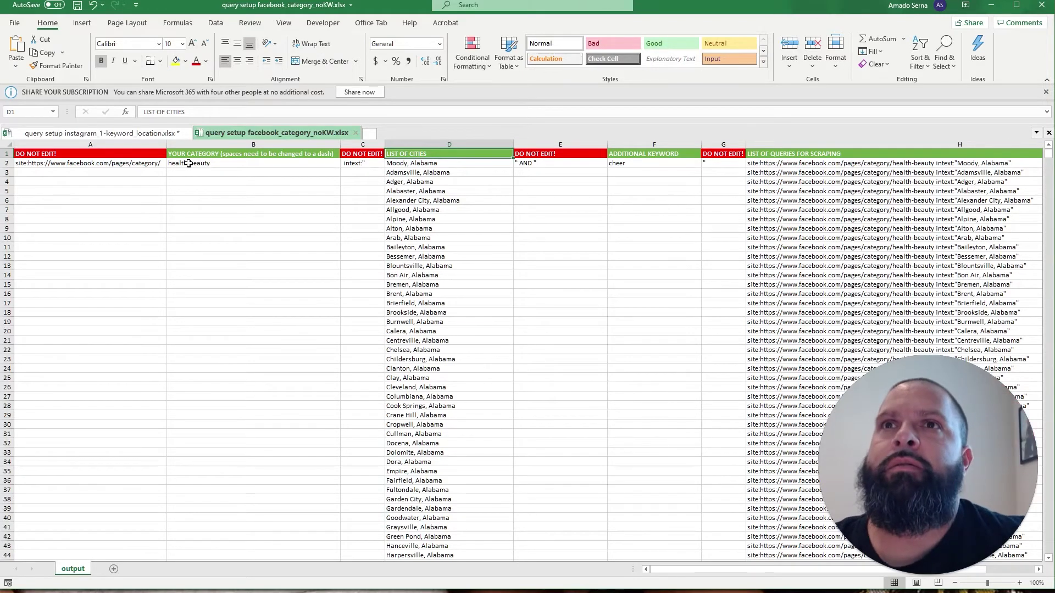
- Inspect the column H formulas that build the queries from the base URL in A2
{"action": "left_click", "coordinate": [117, 163]}
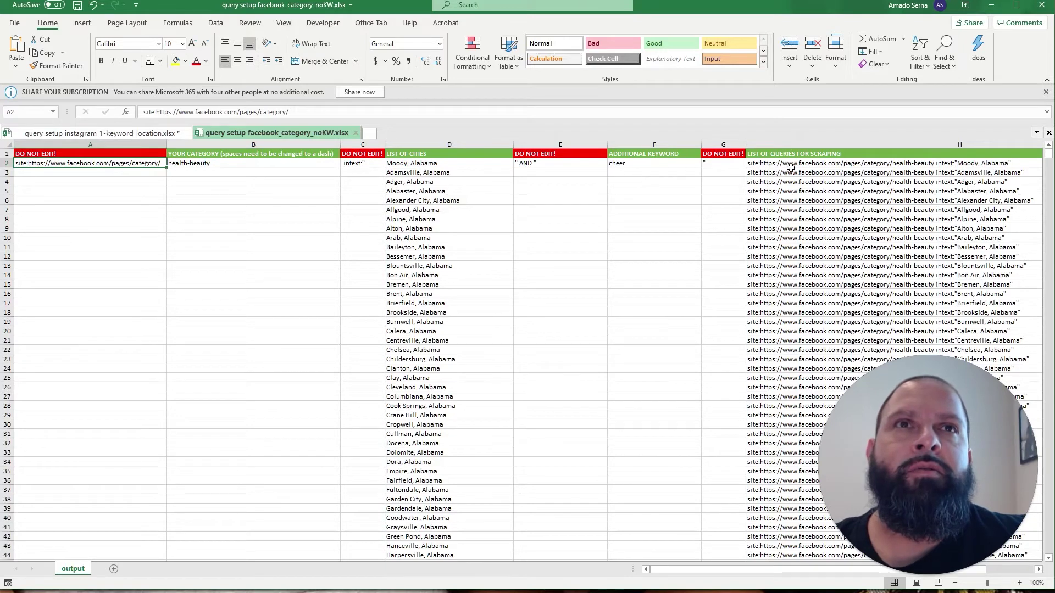
{"action": "left_click", "coordinate": [790, 165]}
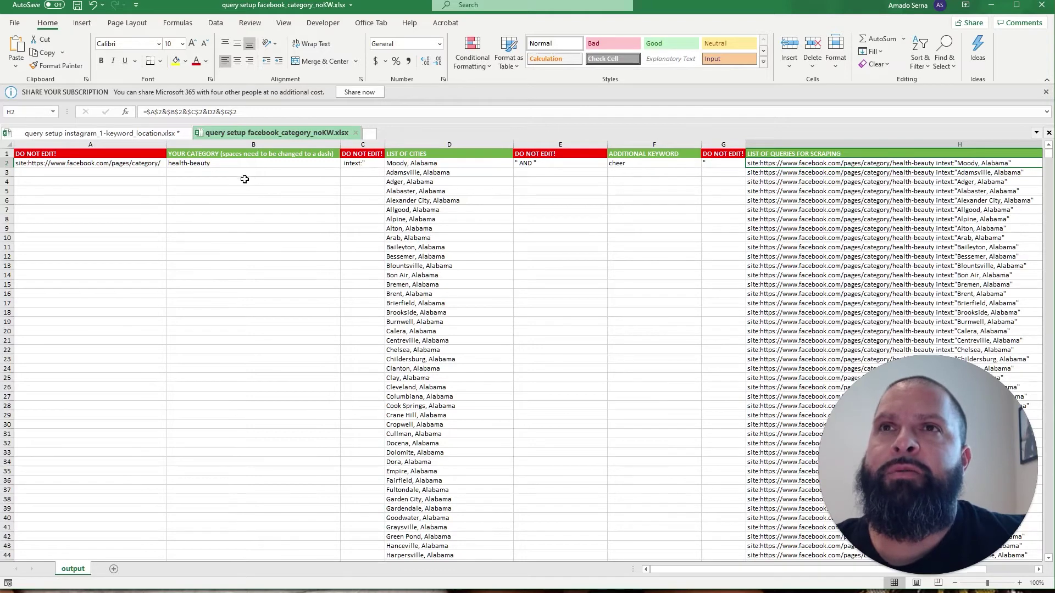
{"action": "left_click", "coordinate": [821, 185]}
{"action": "left_click", "coordinate": [867, 165]}
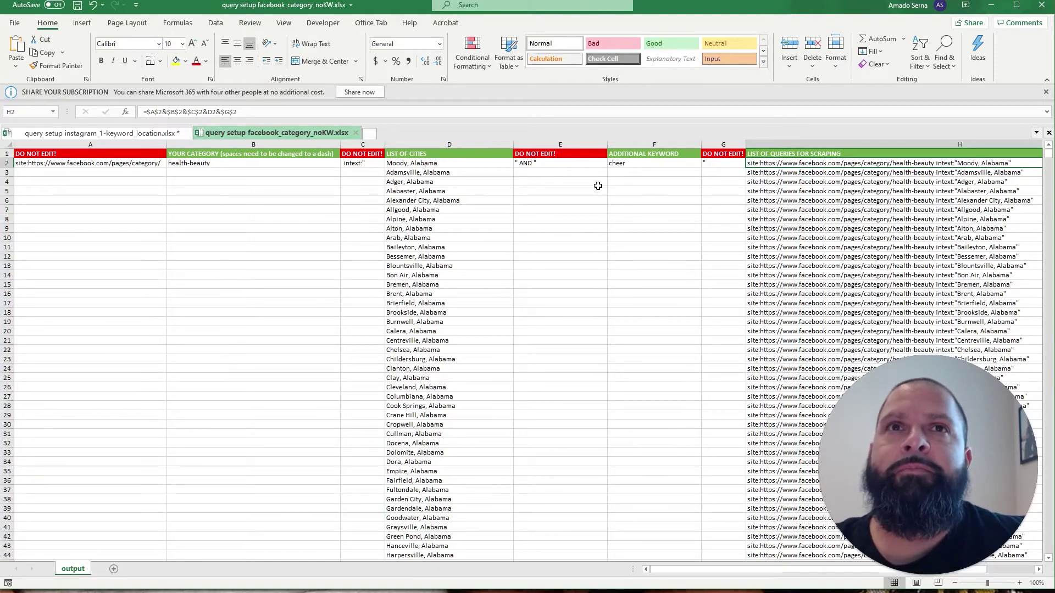
{"action": "left_click", "coordinate": [922, 191]}
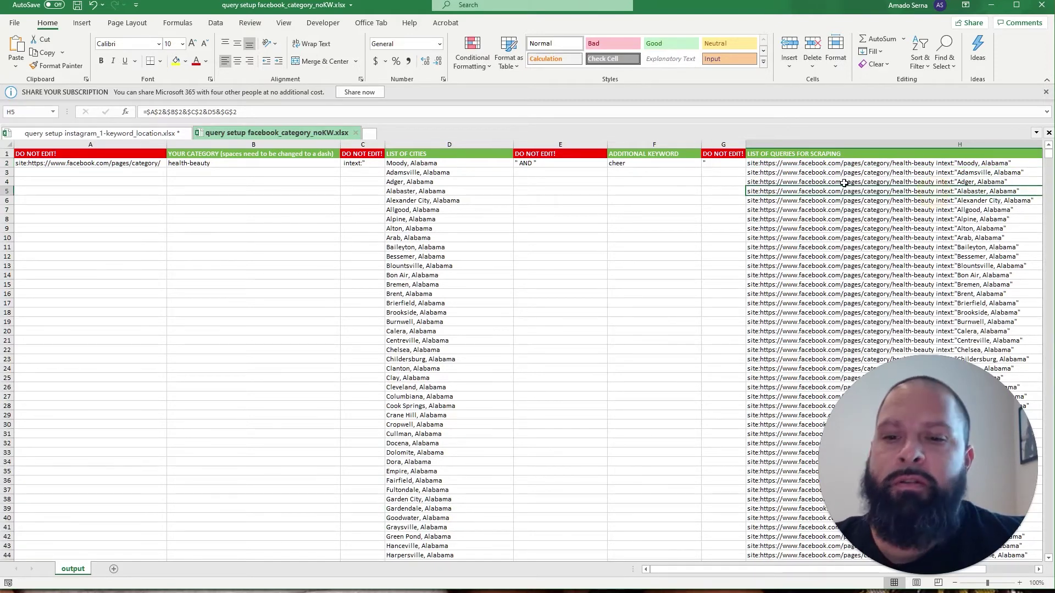
- Find Los Angeles, California and copy its query from cell H1685
{"action": "key", "text": "ctrl+f"}
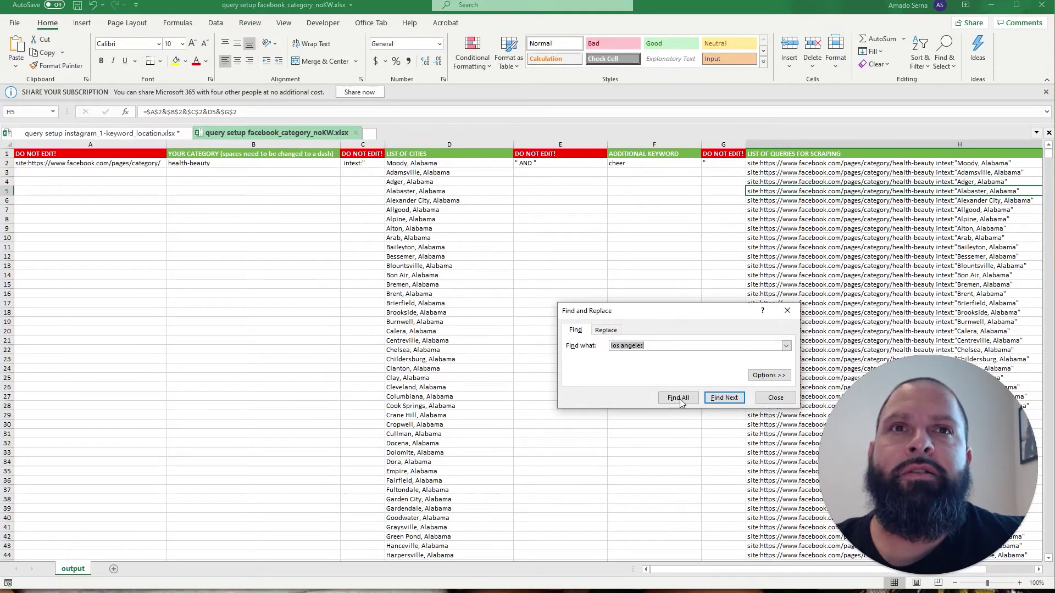
{"action": "left_click", "coordinate": [718, 400]}
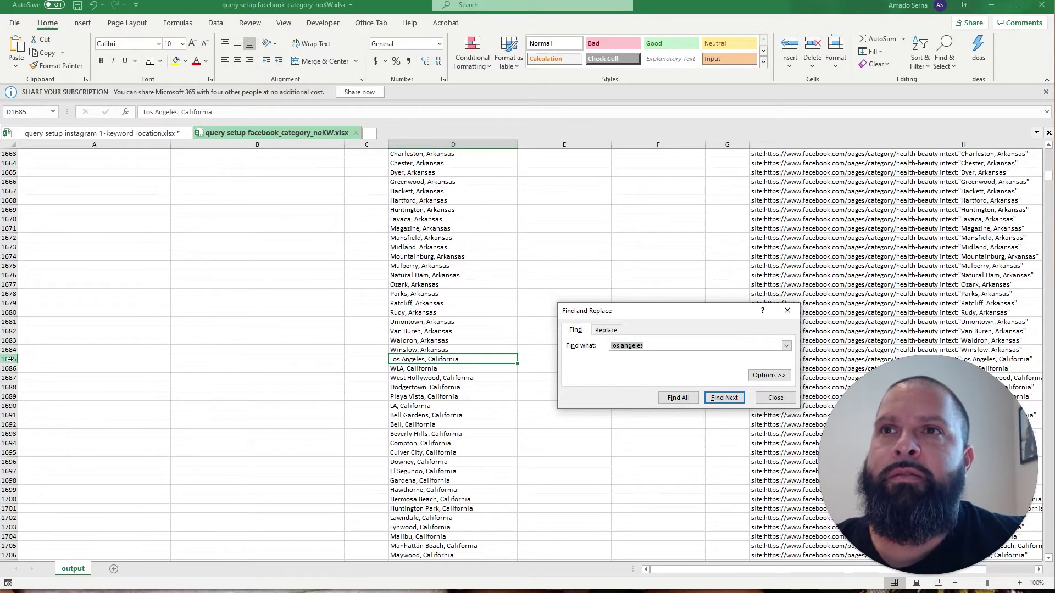
{"action": "left_click", "coordinate": [10, 359]}
{"action": "left_click", "coordinate": [772, 359]}
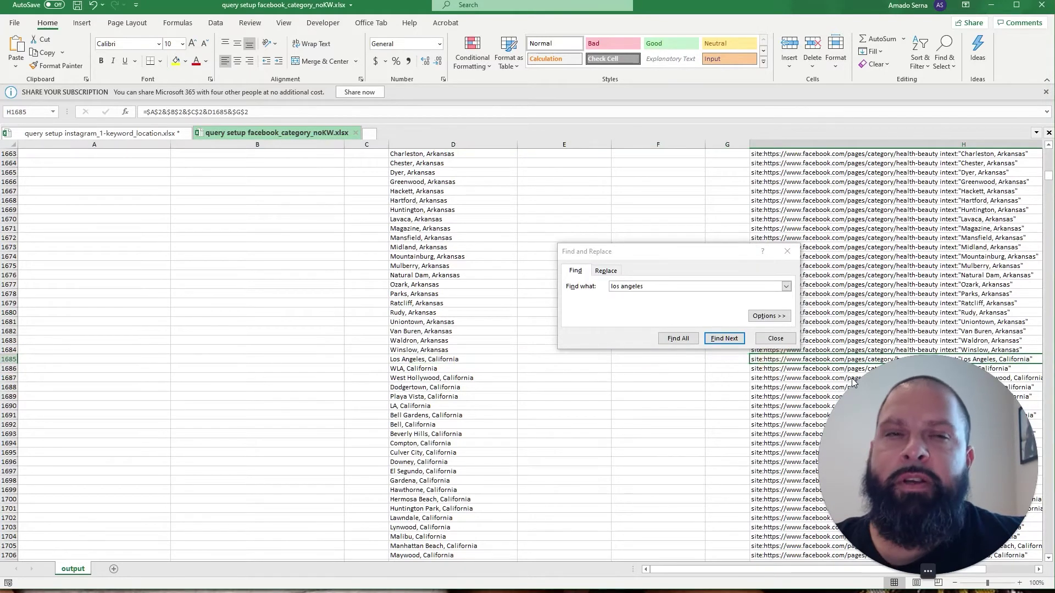
{"action": "key", "text": "ctrl+c"}
{"action": "key", "text": "alt+Tab"}
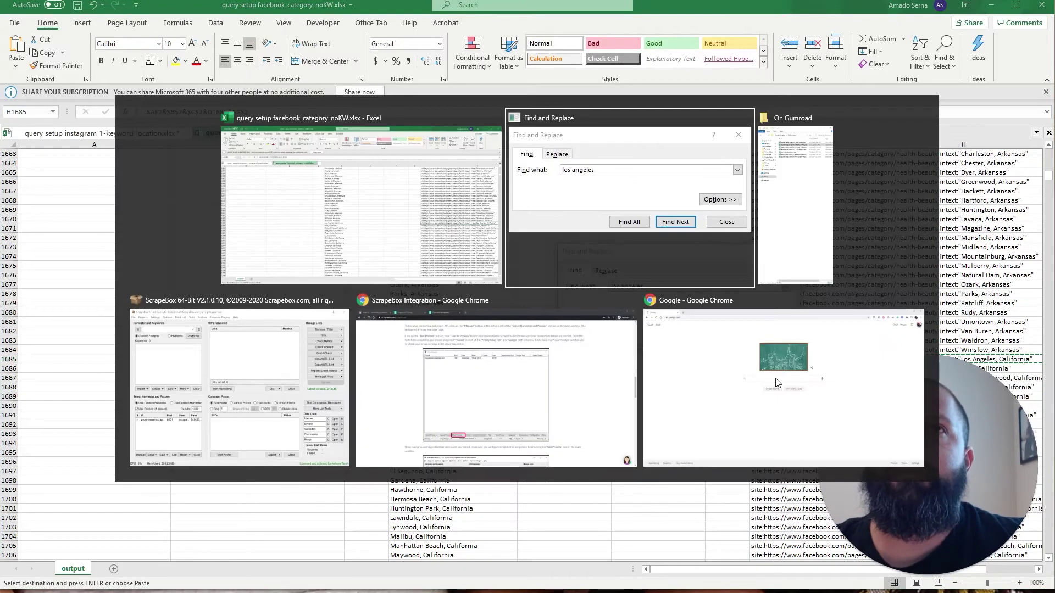
- Paste the Los Angeles health-beauty query as a keyword and harvest 300 Facebook URLs from Google
{"action": "key", "text": "alt+Tab"}
{"action": "key", "text": "alt+Tab"}
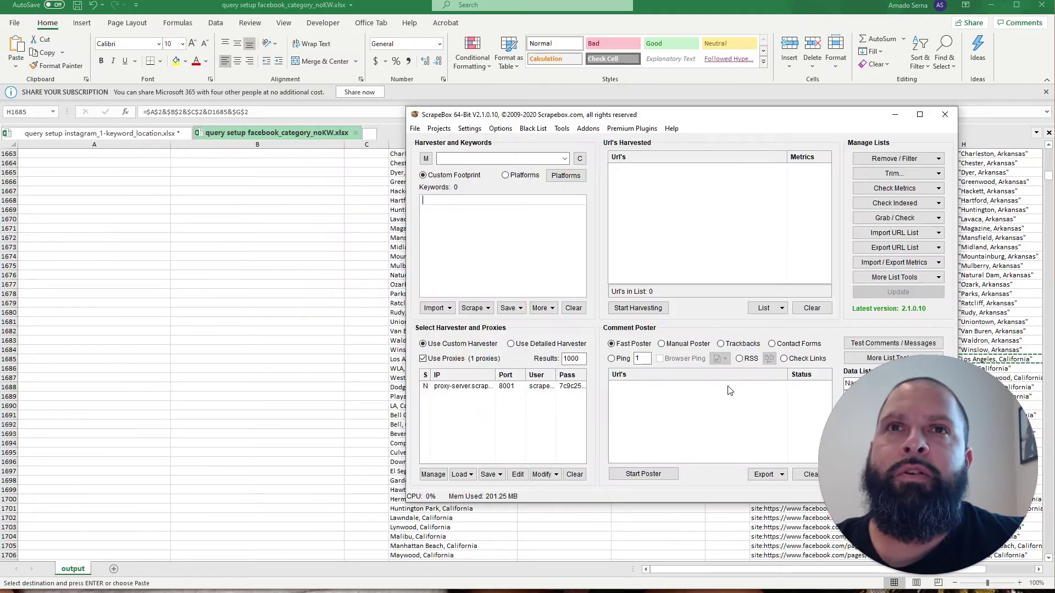
{"action": "key", "text": "ctrl+v"}
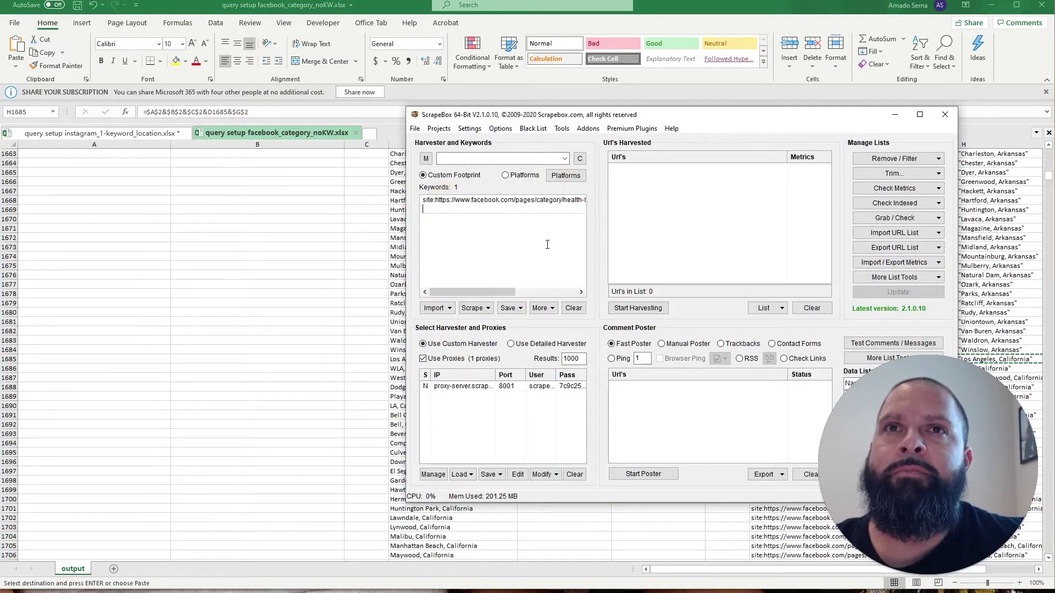
{"action": "key", "text": "BackSpace"}
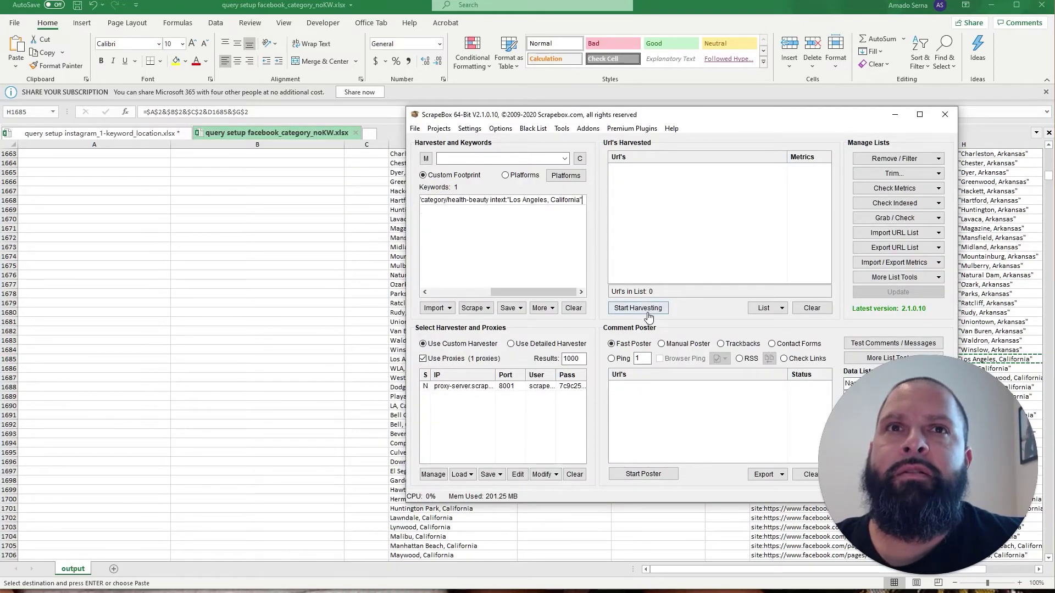
{"action": "left_click", "coordinate": [647, 309]}
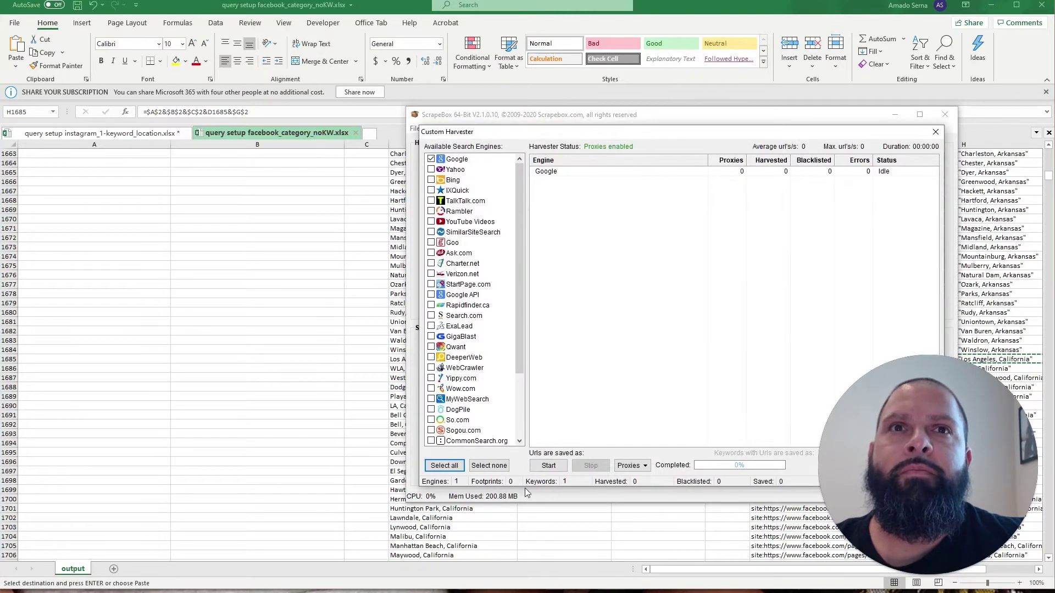
{"action": "left_click", "coordinate": [548, 467]}
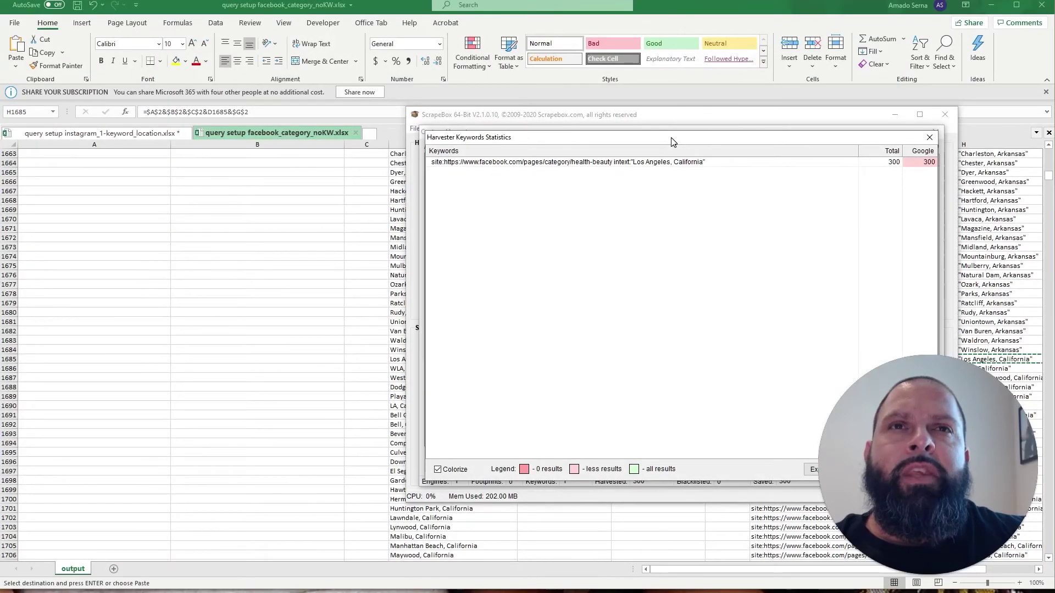
{"action": "left_click_drag", "start_coordinate": [671, 139], "coordinate": [485, 179]}
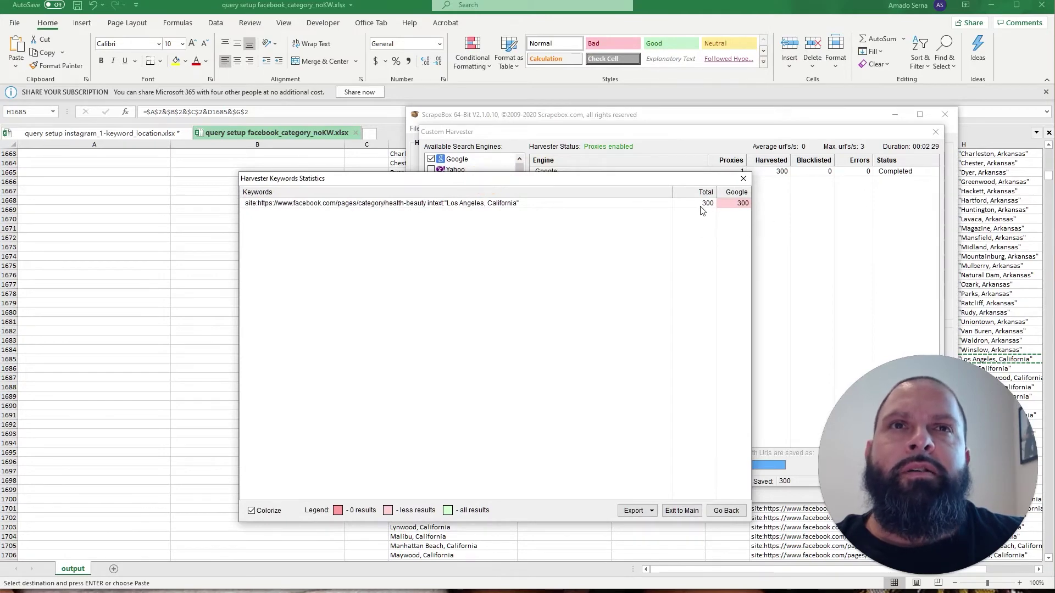
{"action": "left_click", "coordinate": [727, 511]}
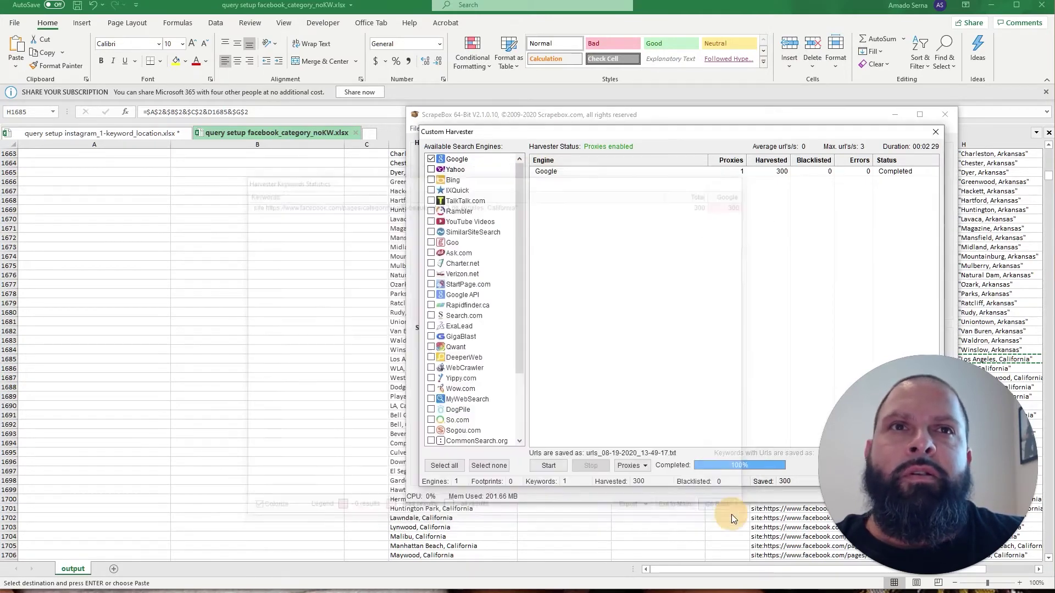
{"action": "left_click_drag", "start_coordinate": [794, 137], "coordinate": [631, 170]}
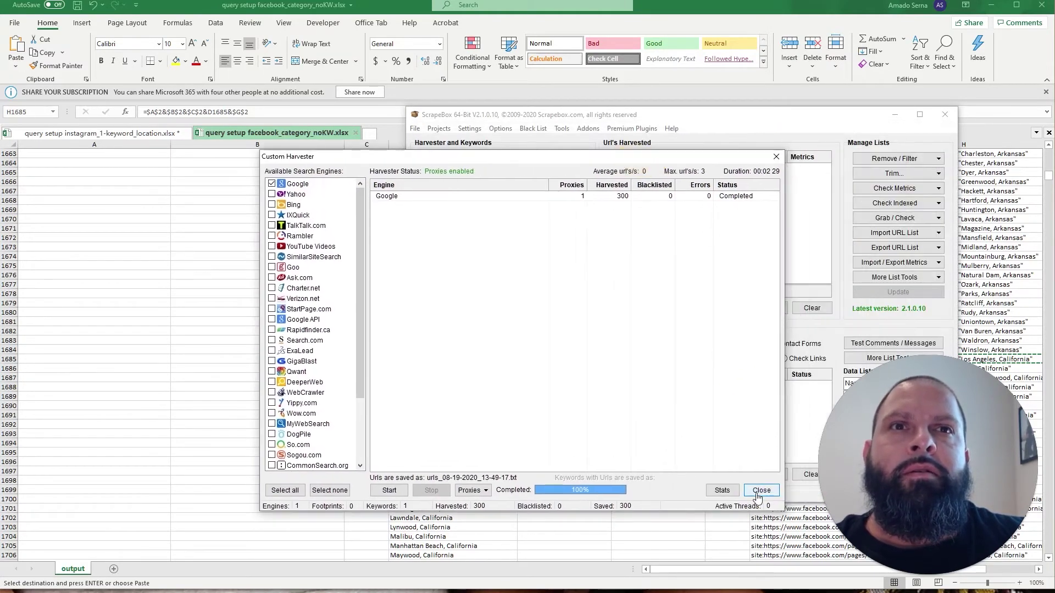
{"action": "left_click", "coordinate": [761, 500]}
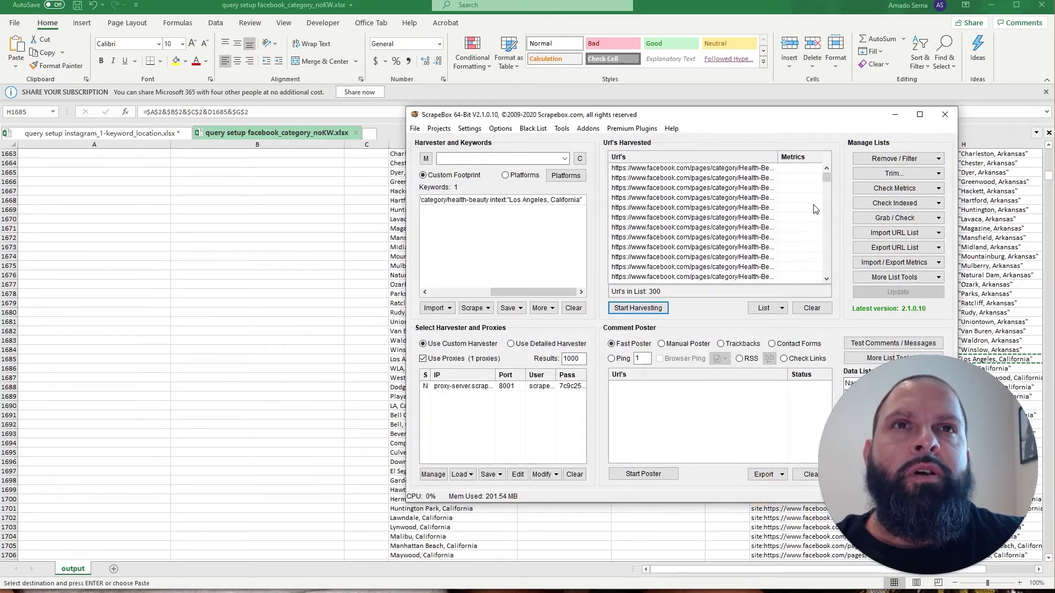
- Remove duplicate URLs, leaving 293, and review the email crawler's save and filter settings
{"action": "left_click", "coordinate": [901, 160]}
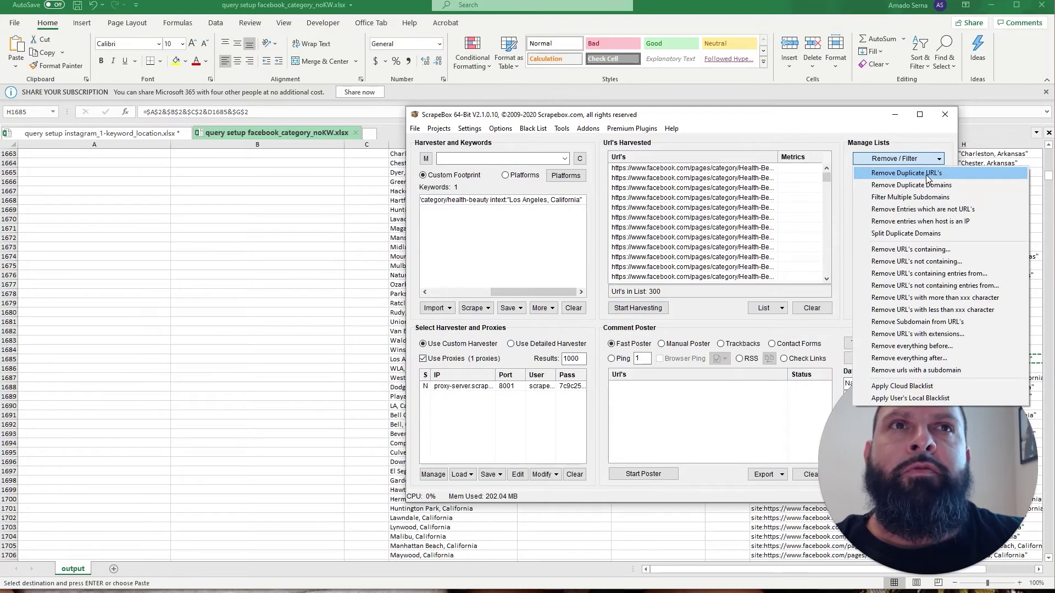
{"action": "left_click", "coordinate": [926, 175]}
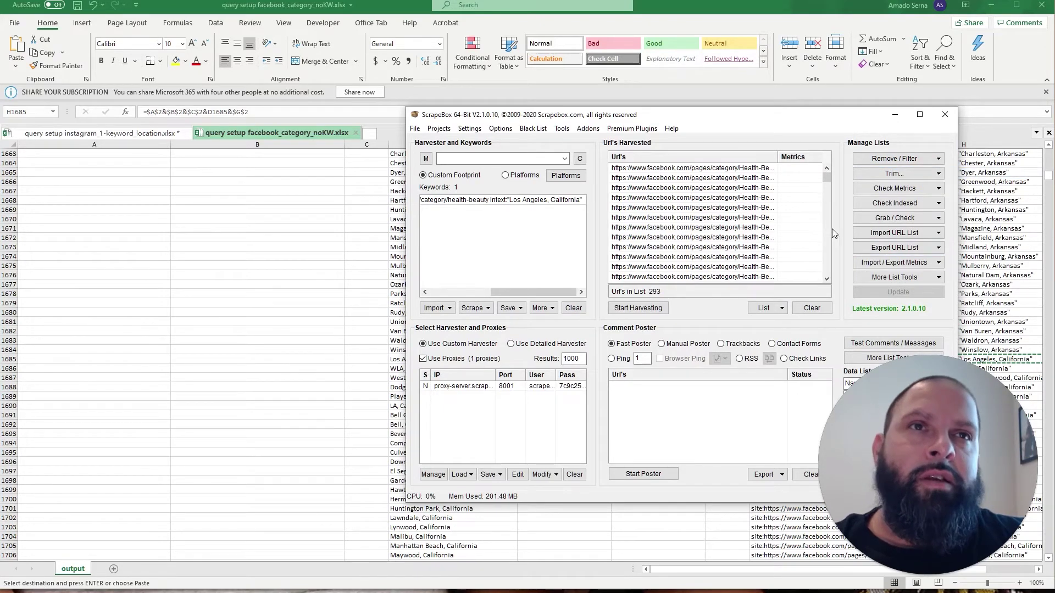
{"action": "left_click", "coordinate": [889, 218]}
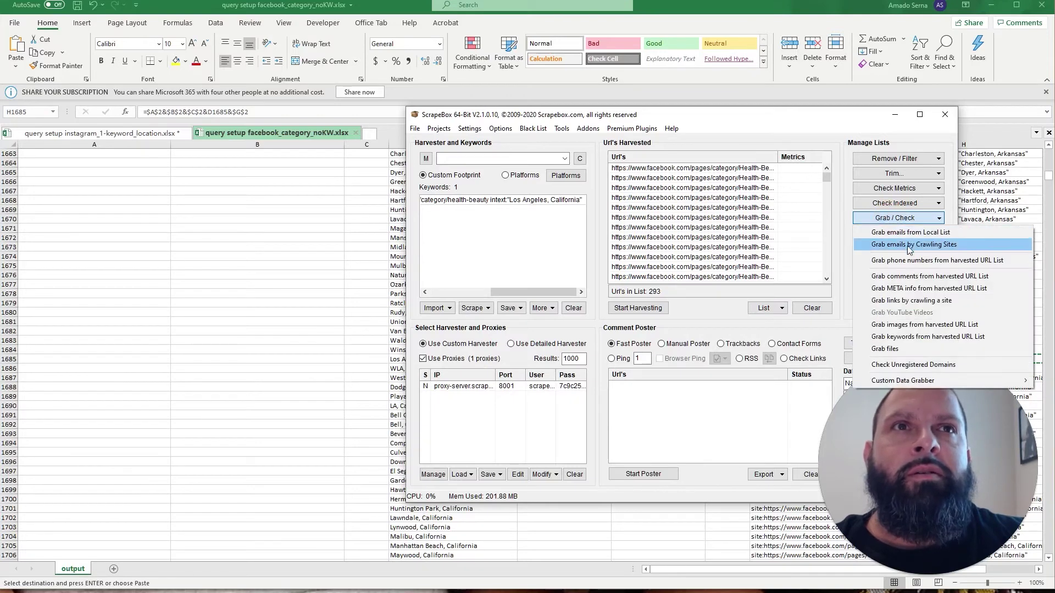
{"action": "left_click", "coordinate": [935, 248]}
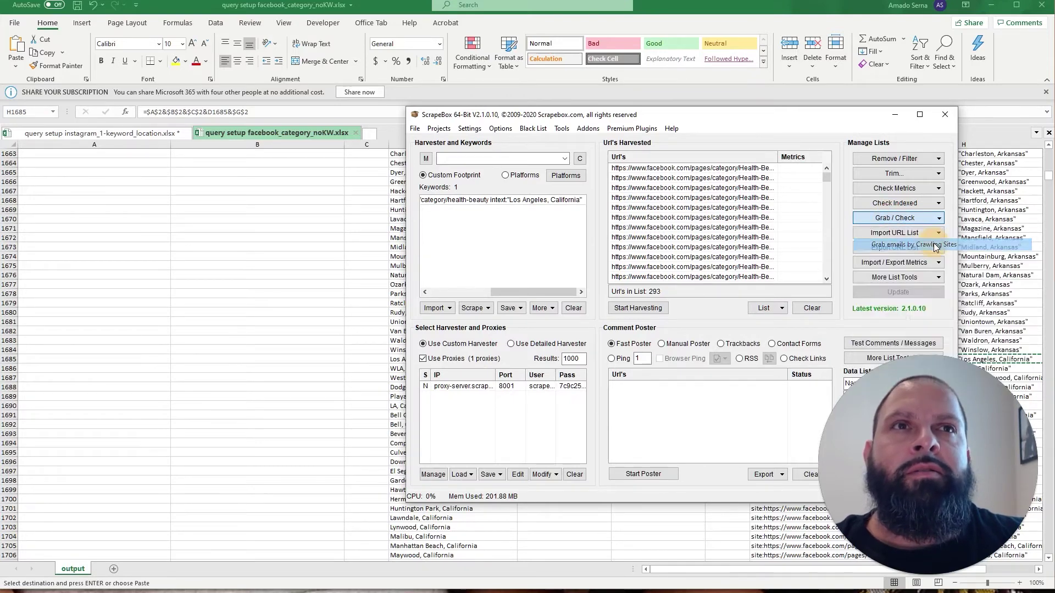
{"action": "left_click_drag", "start_coordinate": [685, 139], "coordinate": [544, 137]}
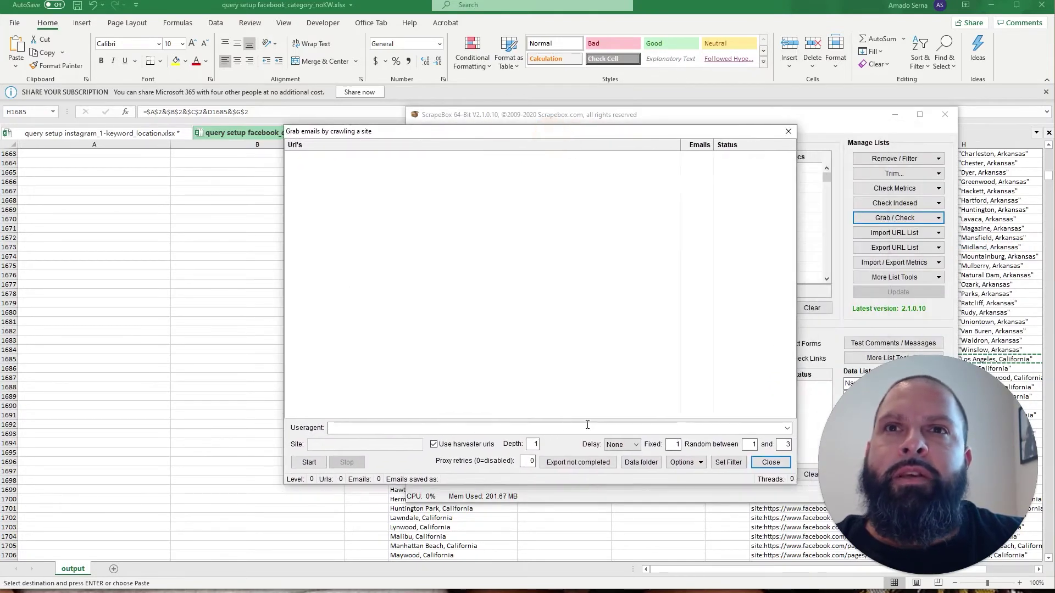
{"action": "left_click", "coordinate": [684, 463]}
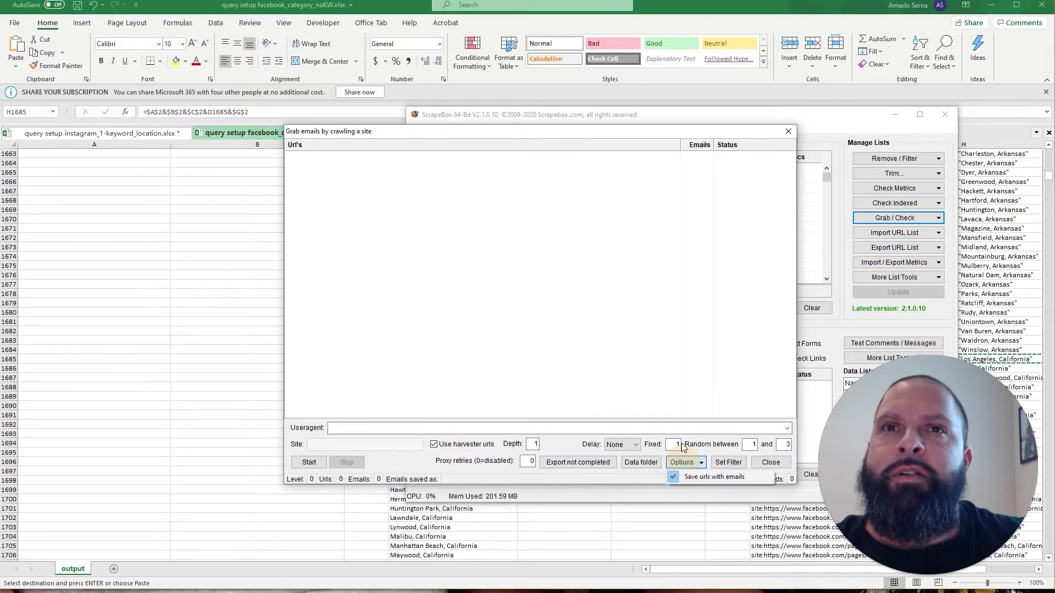
{"action": "left_click", "coordinate": [728, 466]}
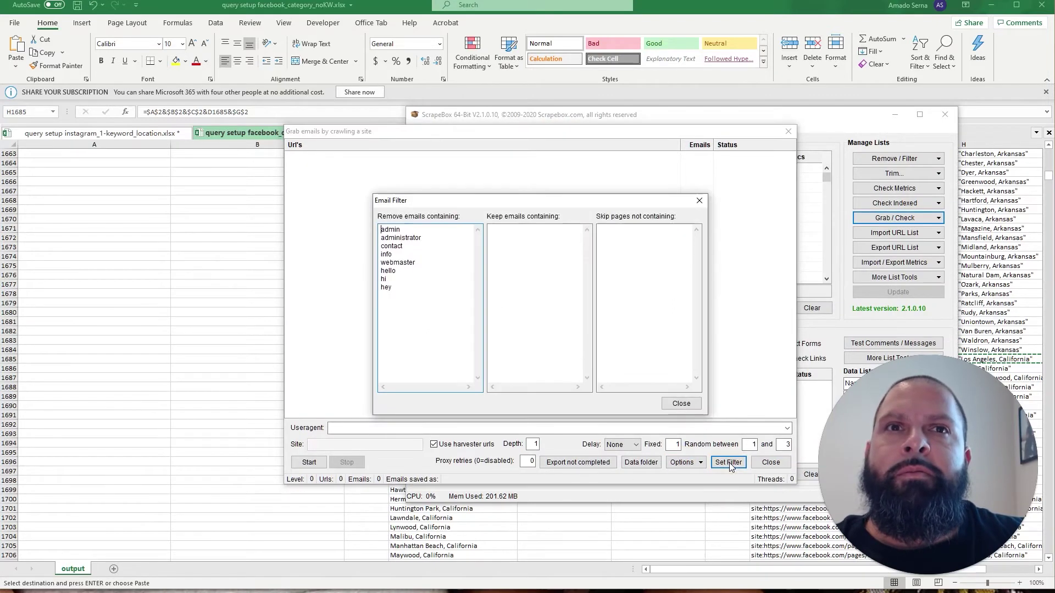
{"action": "left_click_drag", "start_coordinate": [398, 288], "coordinate": [354, 200]}
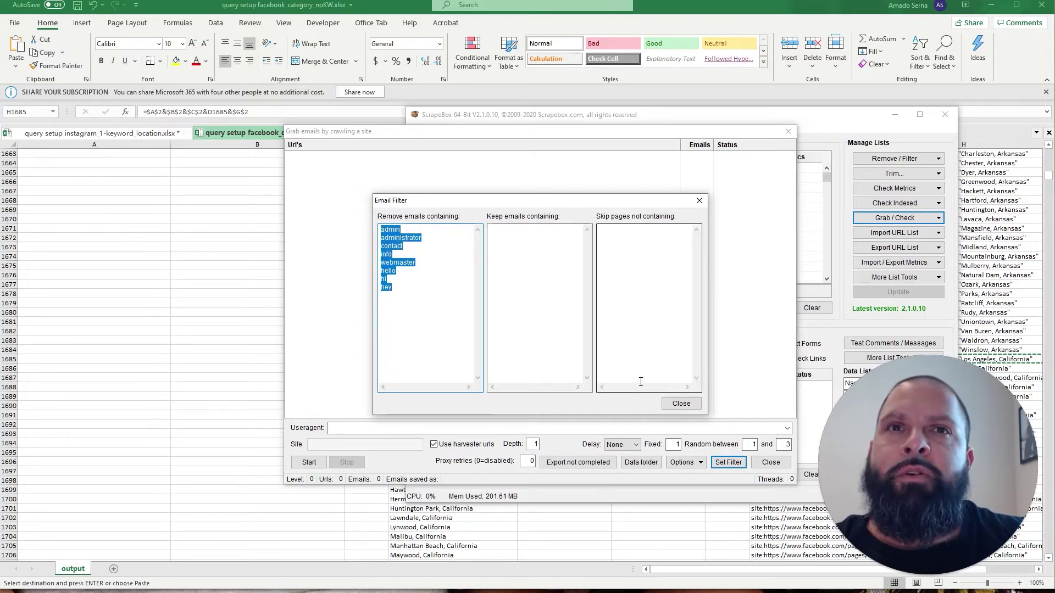
{"action": "left_click", "coordinate": [681, 404]}
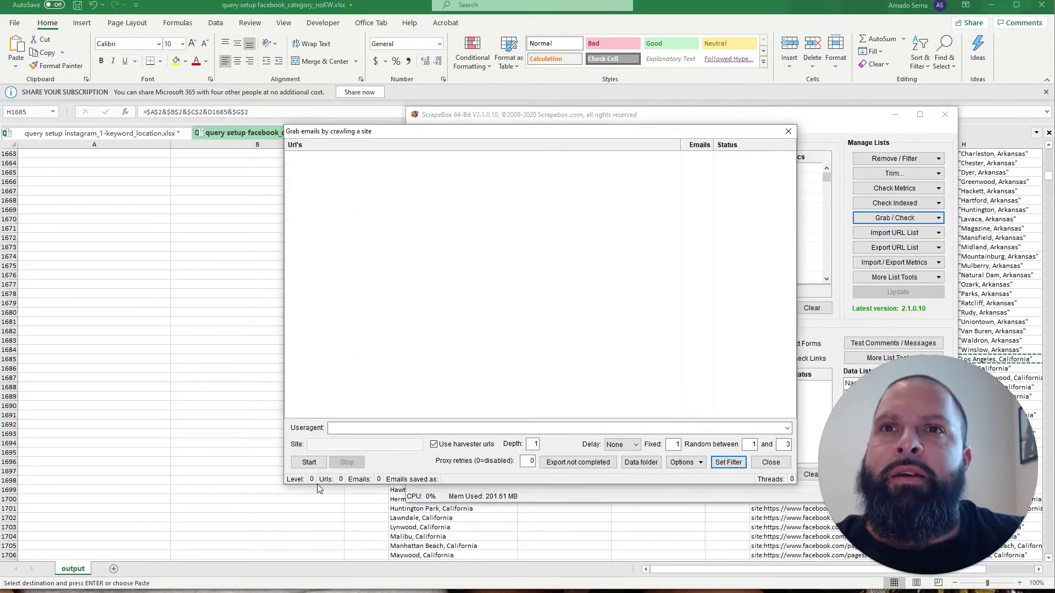
- Crawl the 293 pages, saving 10 emails to 08-19-2020_13-53-28.txt, and review that file
{"action": "left_click", "coordinate": [308, 462]}
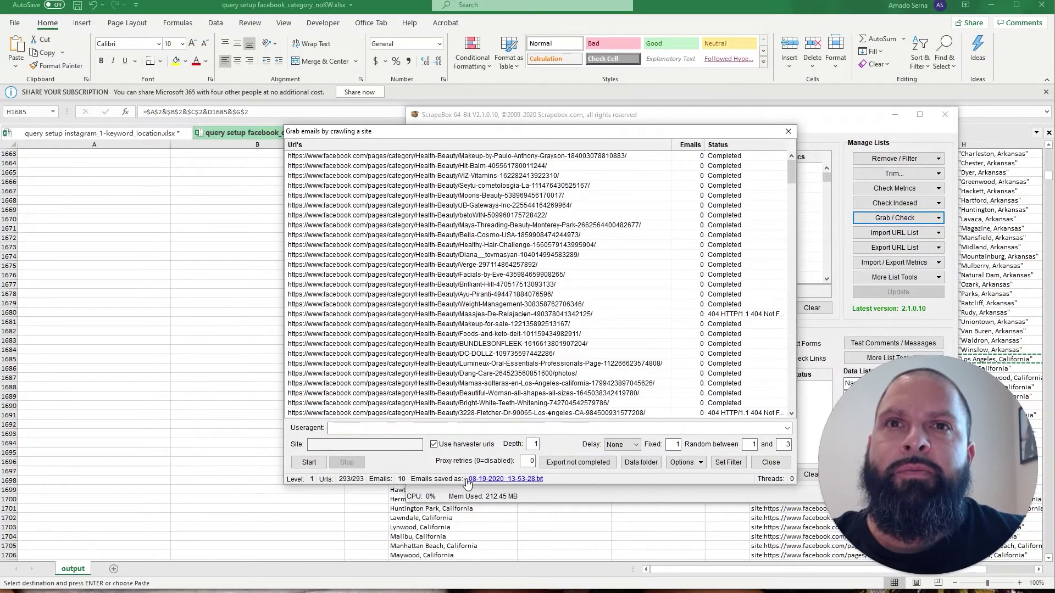
{"action": "left_click", "coordinate": [506, 479]}
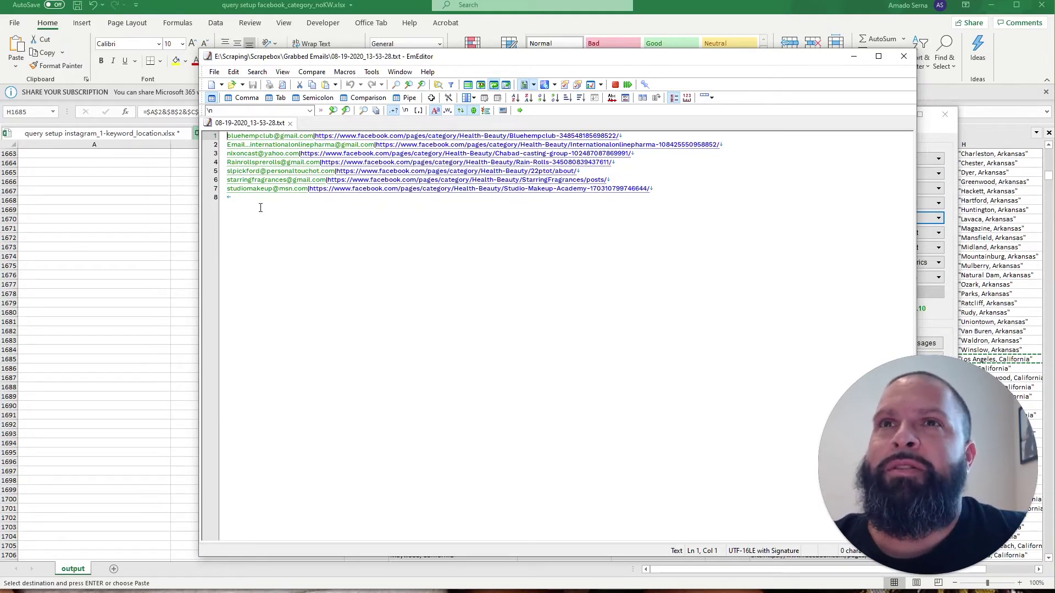
{"action": "left_click", "coordinate": [262, 205]}
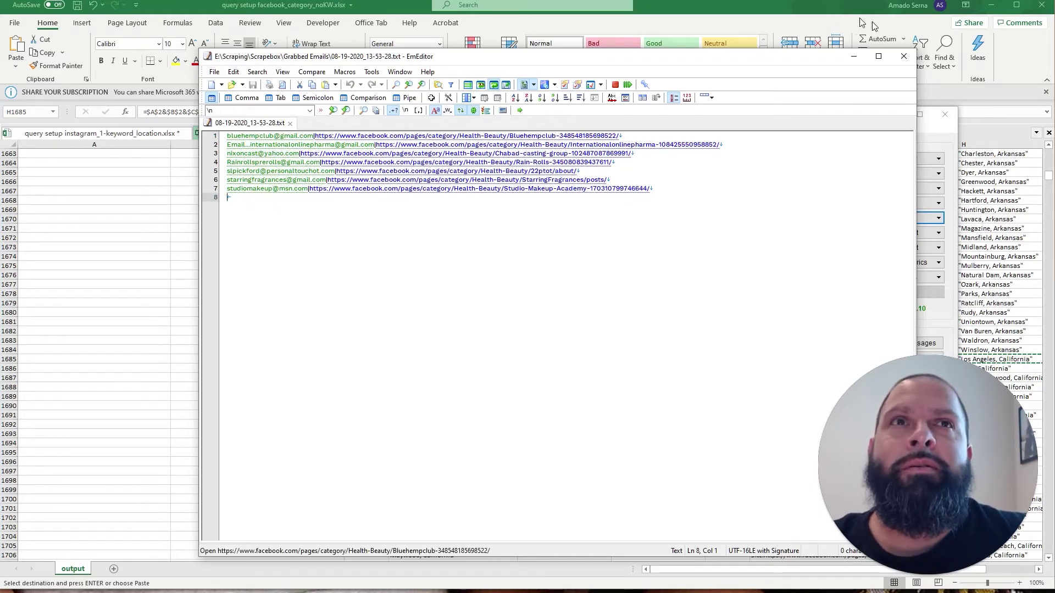
{"action": "left_click", "coordinate": [903, 57]}
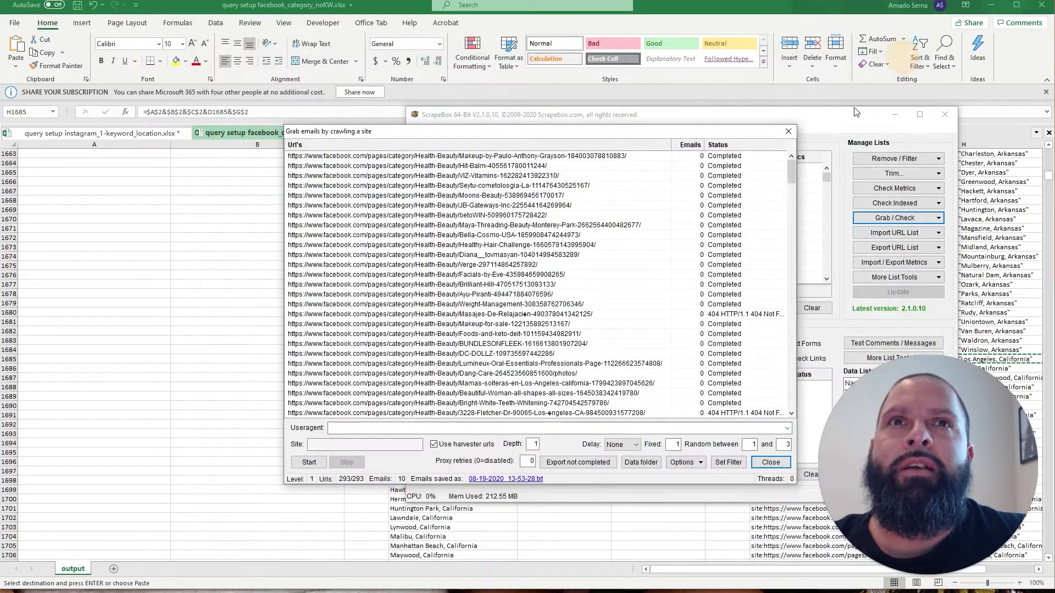
- Close the crawler, clear the harvested URLs and old keyword, and switch to query setup linkedin.xlsx
{"action": "left_click", "coordinate": [771, 463]}
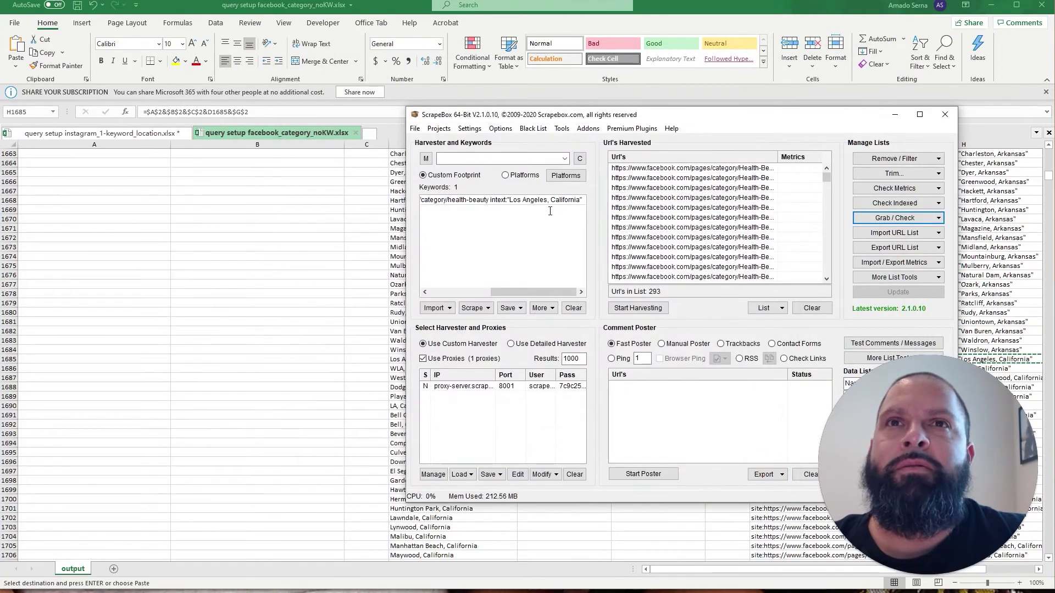
{"action": "left_click", "coordinate": [812, 308]}
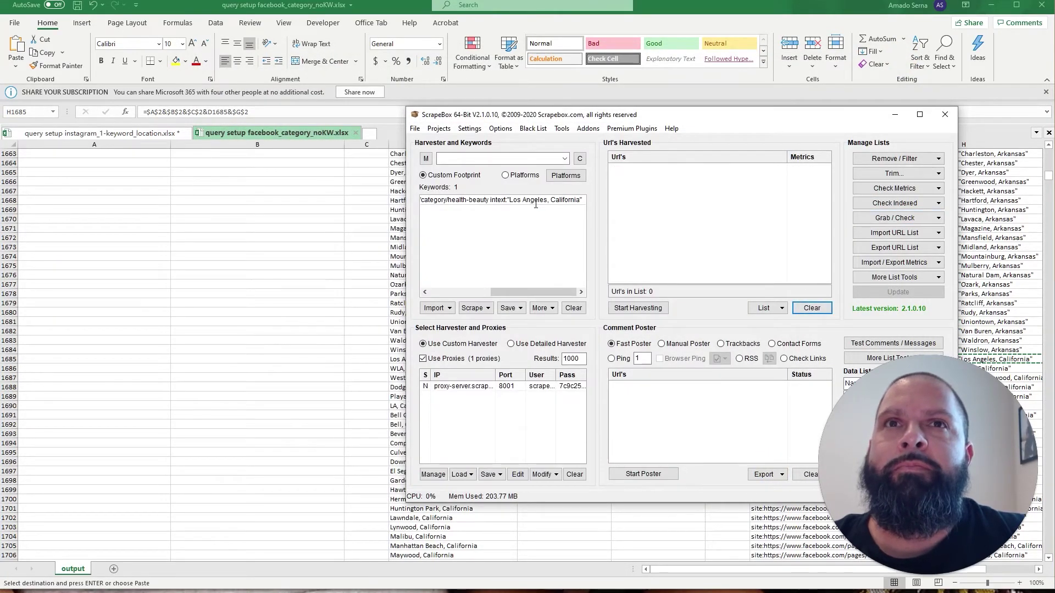
{"action": "left_click", "coordinate": [536, 205]}
{"action": "key", "text": "ctrl+a"}
{"action": "key", "text": "Delete"}
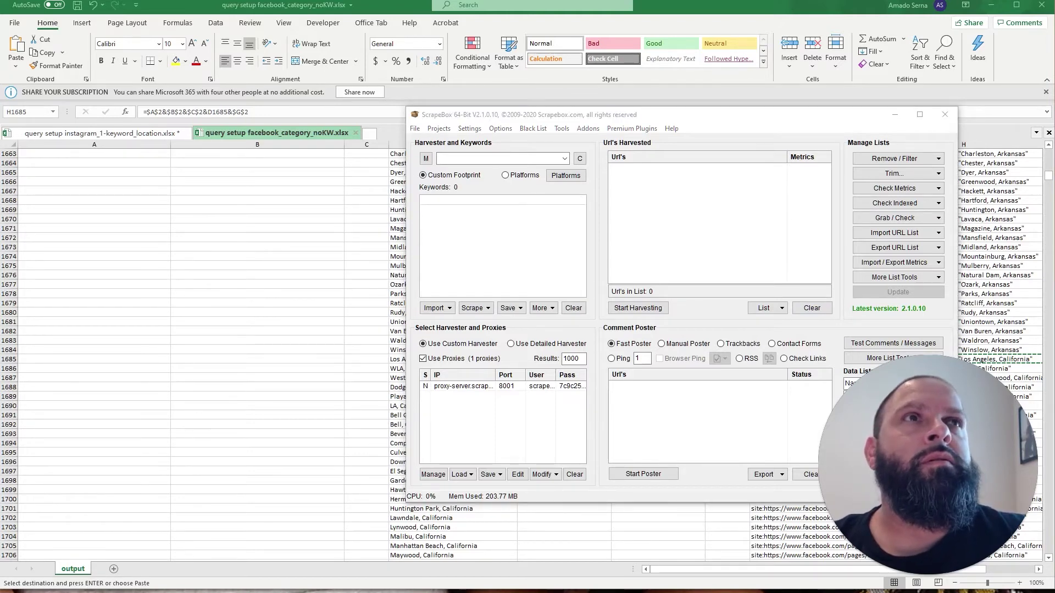
{"action": "key", "text": "alt+Tab"}
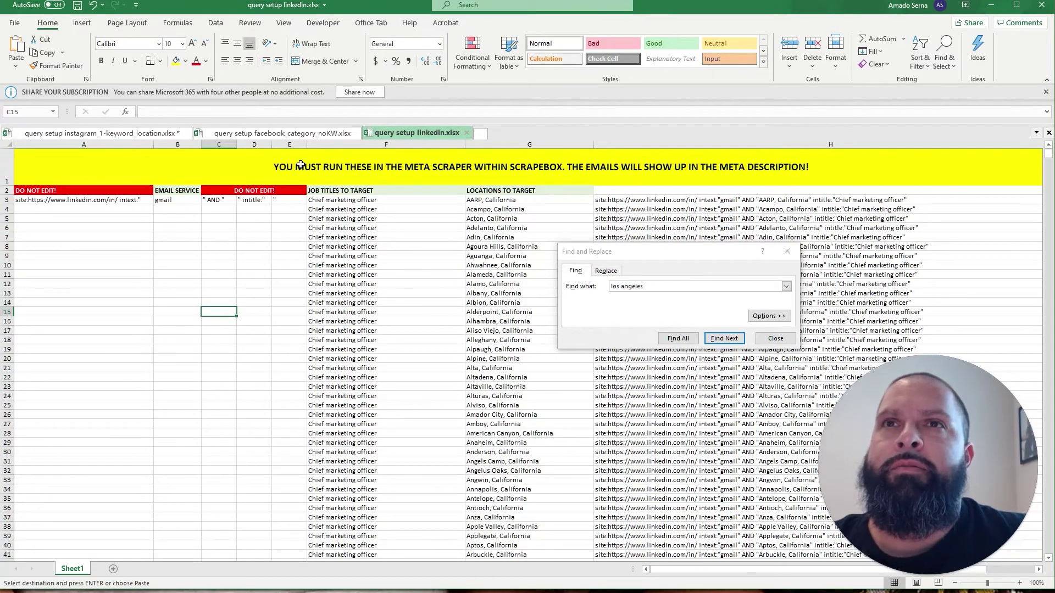
{"action": "left_click", "coordinate": [303, 172]}
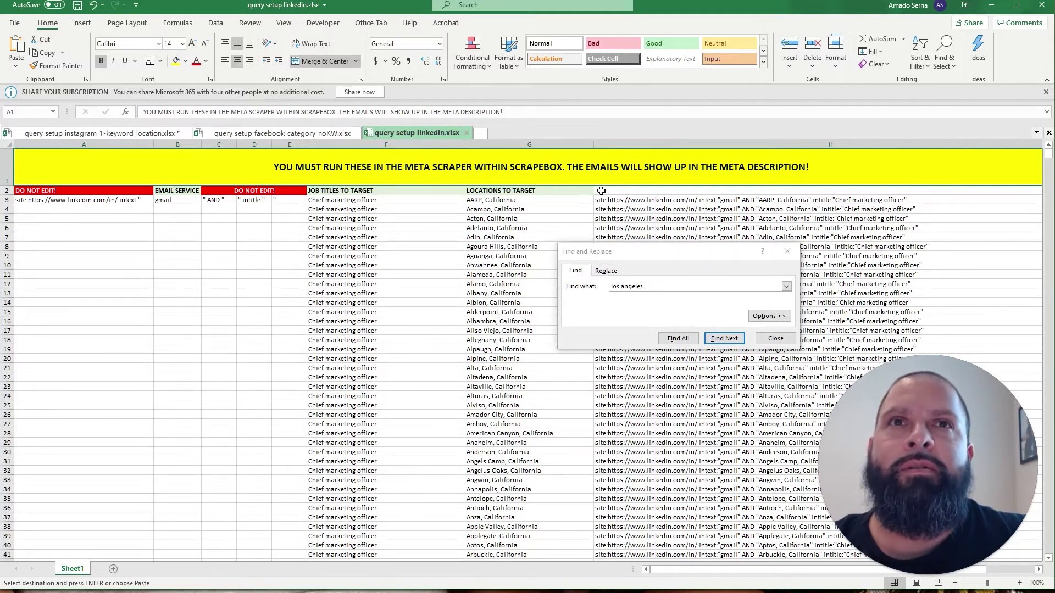
{"action": "left_click", "coordinate": [381, 302]}
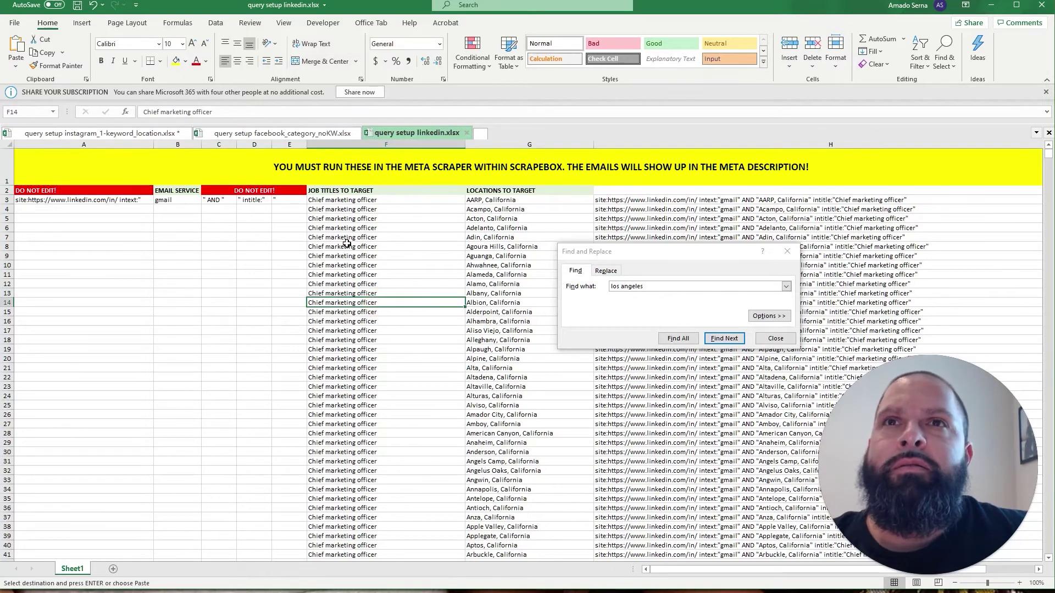
{"action": "left_click", "coordinate": [169, 198]}
{"action": "left_click", "coordinate": [165, 217]}
{"action": "left_click", "coordinate": [169, 199]}
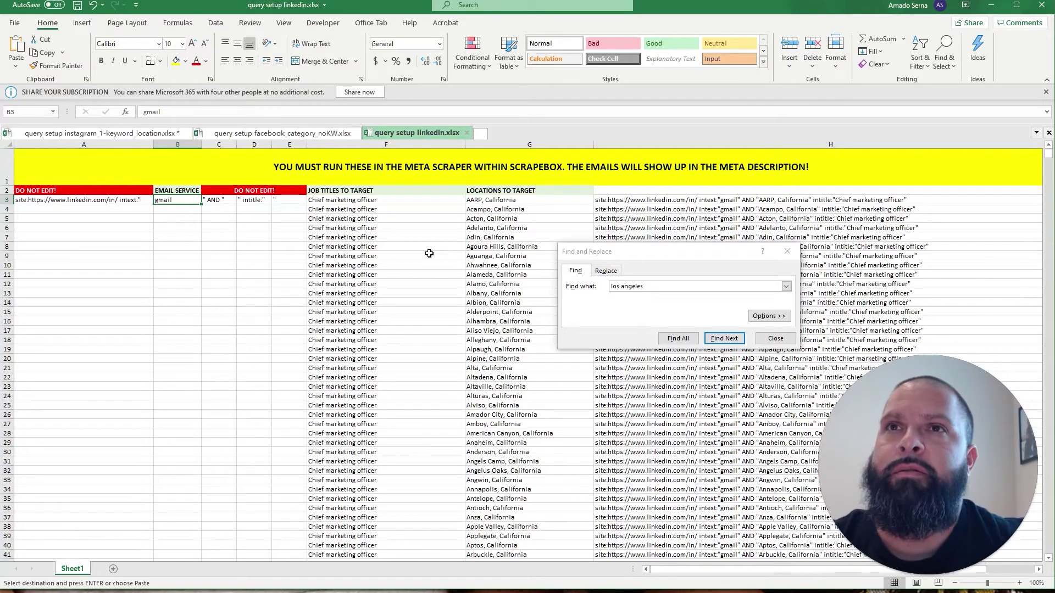
{"action": "type", "text": "ym"}
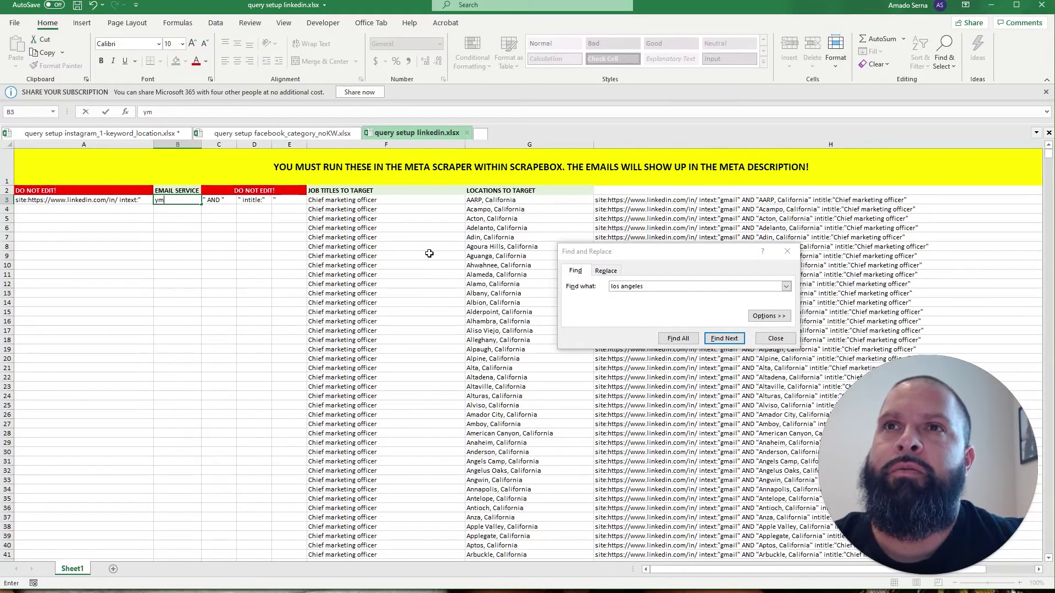
{"action": "type", "text": "haoo"}
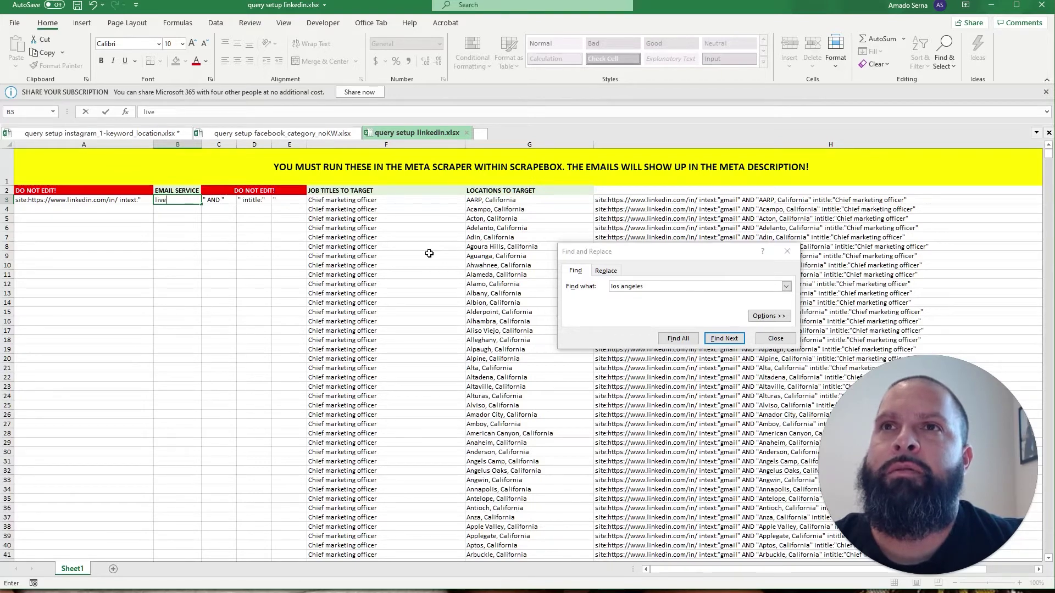
{"action": "type", "text": "hotmail"}
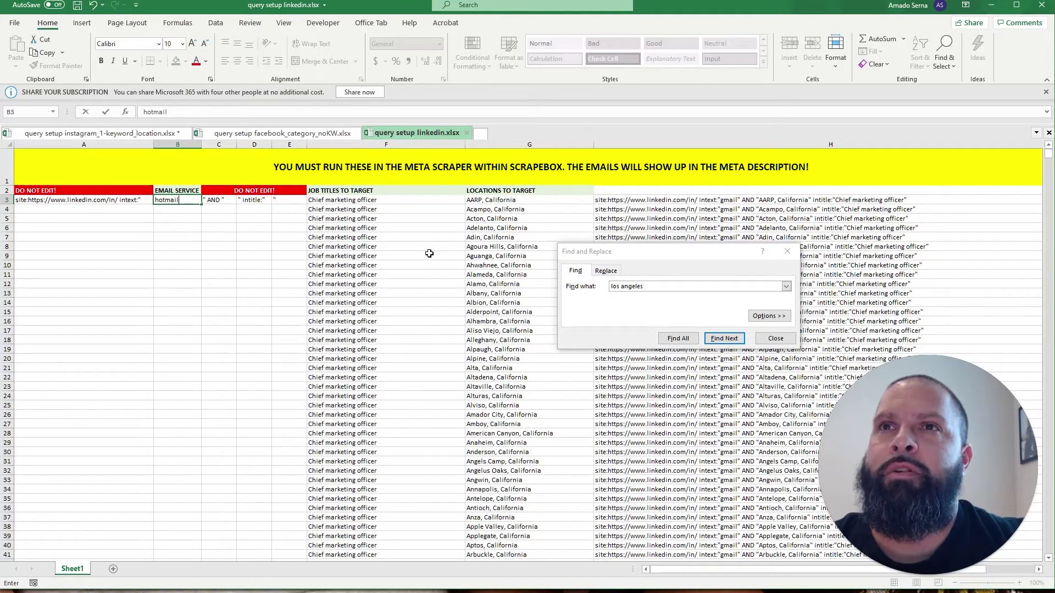
{"action": "key", "text": "BackSpace"}
{"action": "key", "text": "BackSpace"}
{"action": "key", "text": "BackSpace"}
{"action": "key", "text": "BackSpace"}
{"action": "key", "text": "BackSpace"}
{"action": "key", "text": "BackSpace"}
{"action": "key", "text": "BackSpace"}
{"action": "key", "text": "BackSpace"}
{"action": "key", "text": "BackSpace"}
{"action": "key", "text": "BackSpace"}
{"action": "key", "text": "BackSpace"}
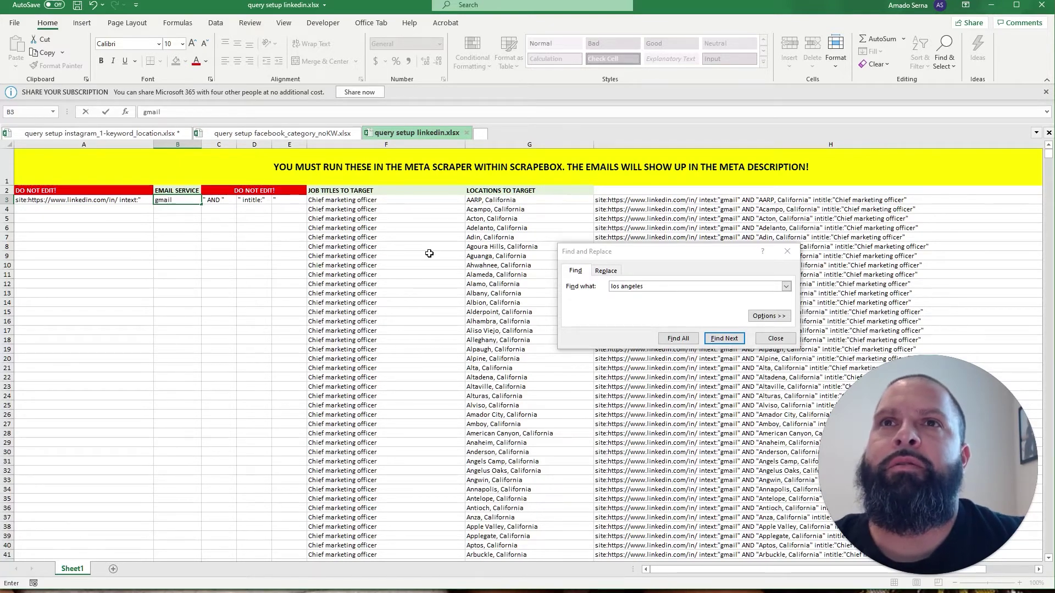
{"action": "type", "text": "gmail"}
{"action": "left_click", "coordinate": [171, 296]}
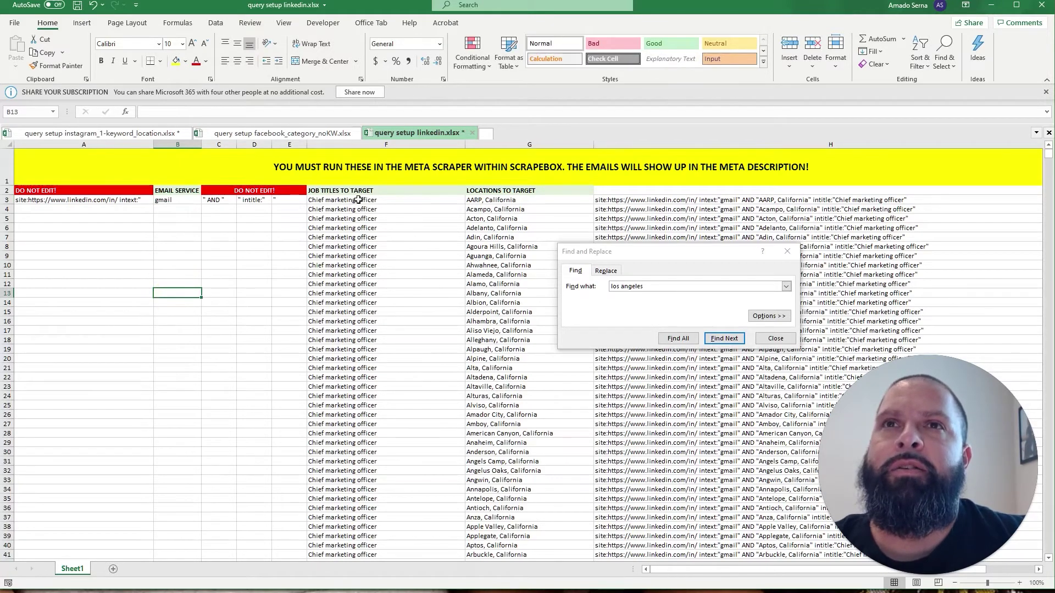
{"action": "left_click", "coordinate": [373, 284]}
{"action": "left_click", "coordinate": [384, 201]}
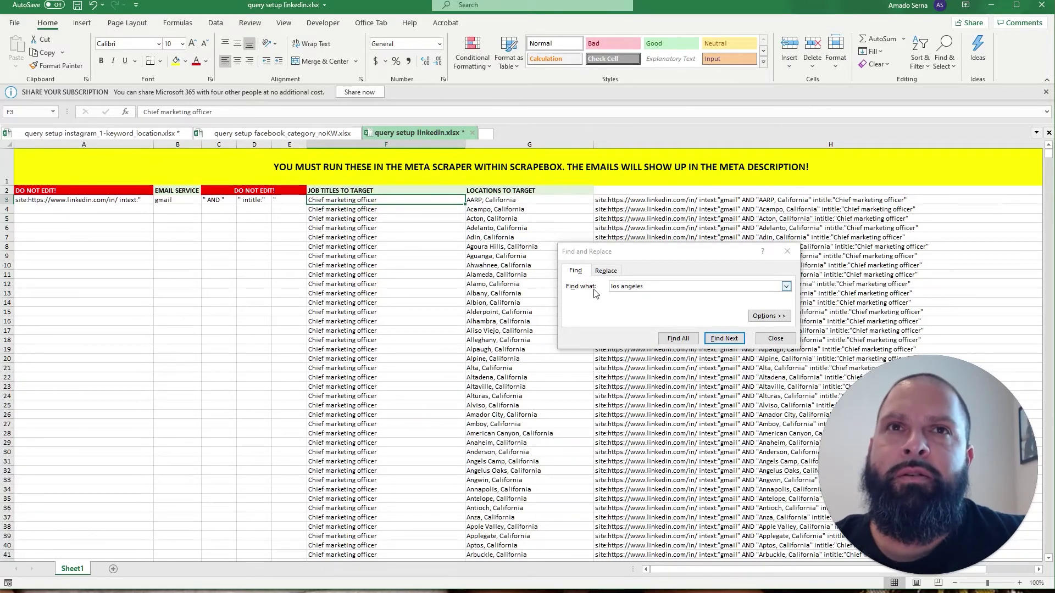
- Find Los Angeles row 56787 and copy its Chief marketing officer query from H56787
{"action": "left_click", "coordinate": [724, 340]}
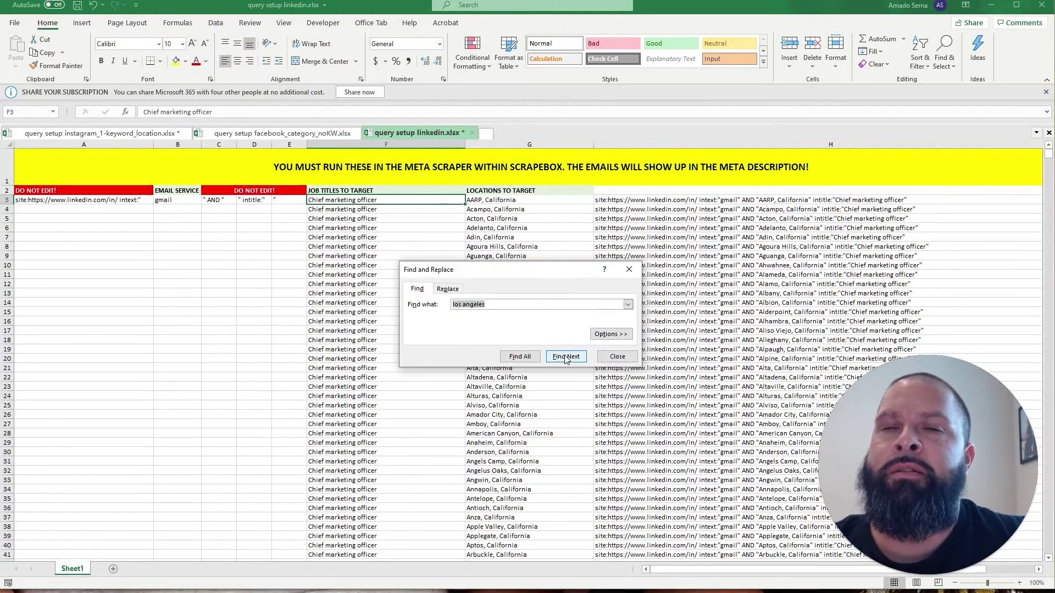
{"action": "left_click", "coordinate": [566, 357]}
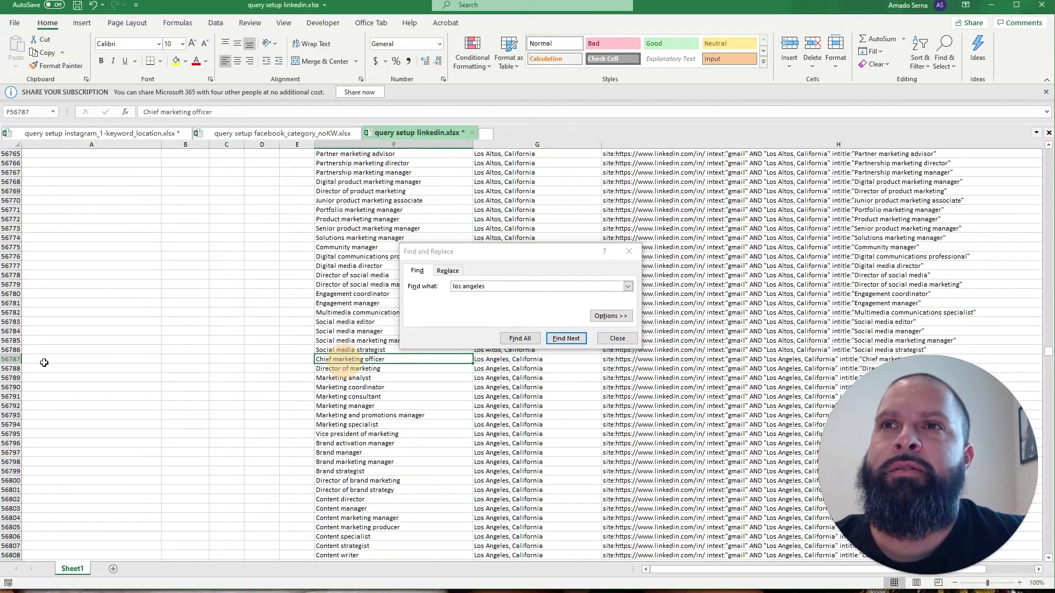
{"action": "left_click", "coordinate": [12, 359]}
{"action": "left_click", "coordinate": [363, 358]}
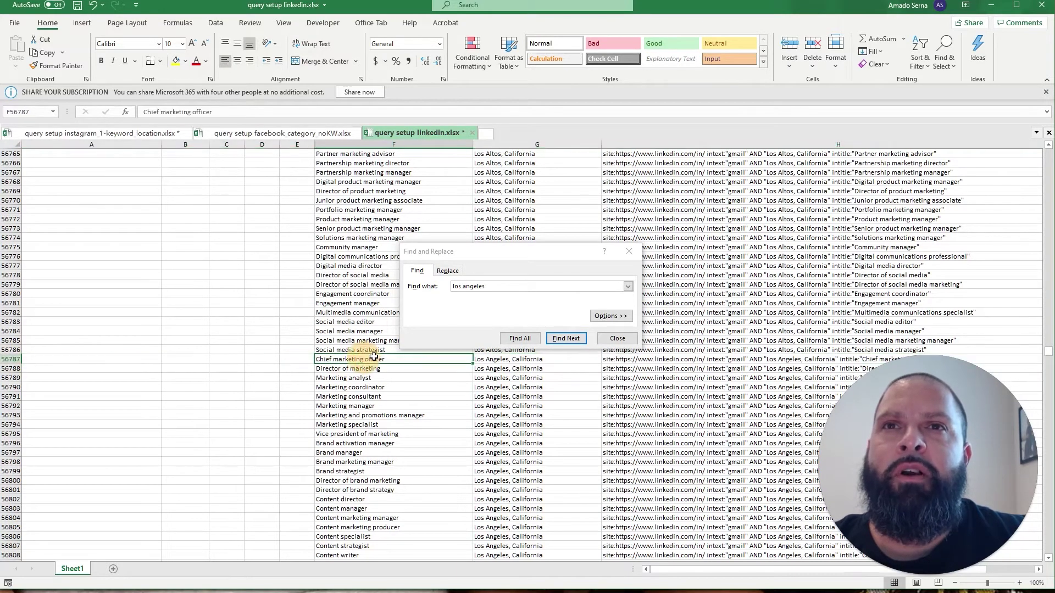
{"action": "left_click", "coordinate": [527, 363]}
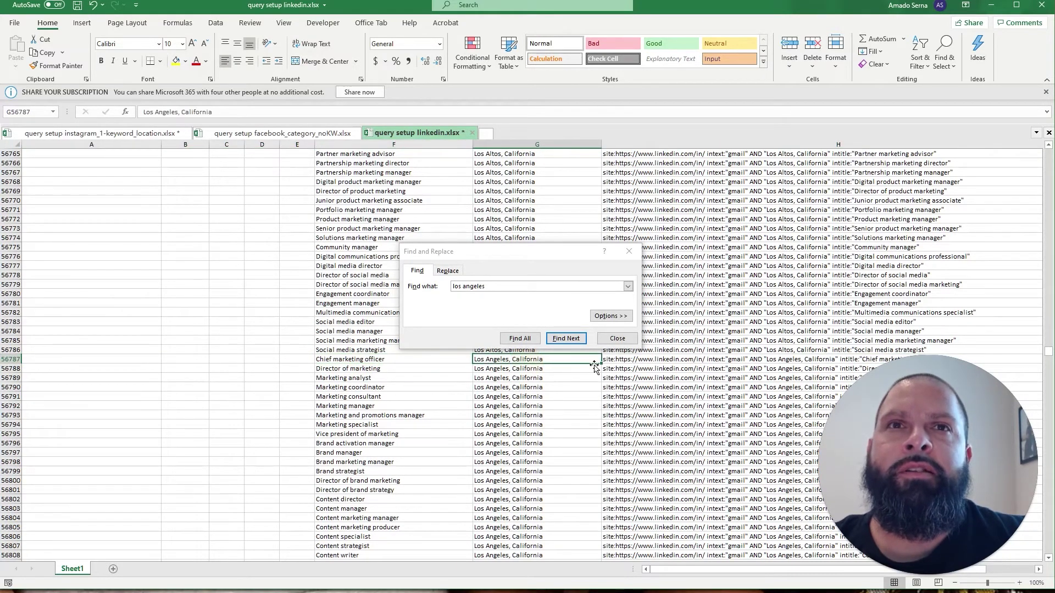
{"action": "left_click", "coordinate": [623, 361]}
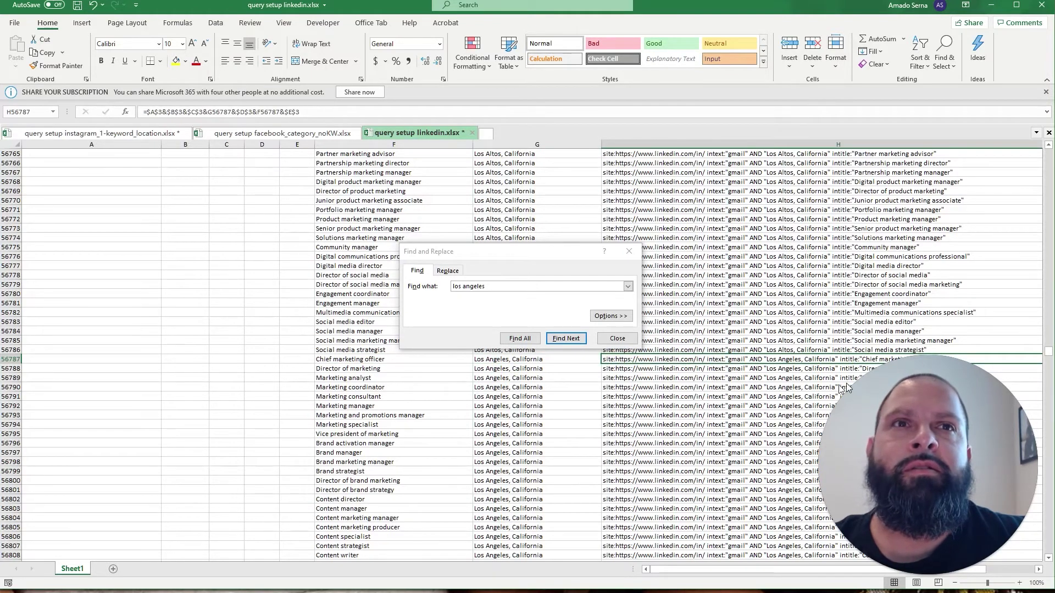
{"action": "scroll", "coordinate": [634, 350], "scroll_direction": "down", "scroll_amount": 1}
{"action": "left_click_drag", "start_coordinate": [583, 250], "coordinate": [499, 201]}
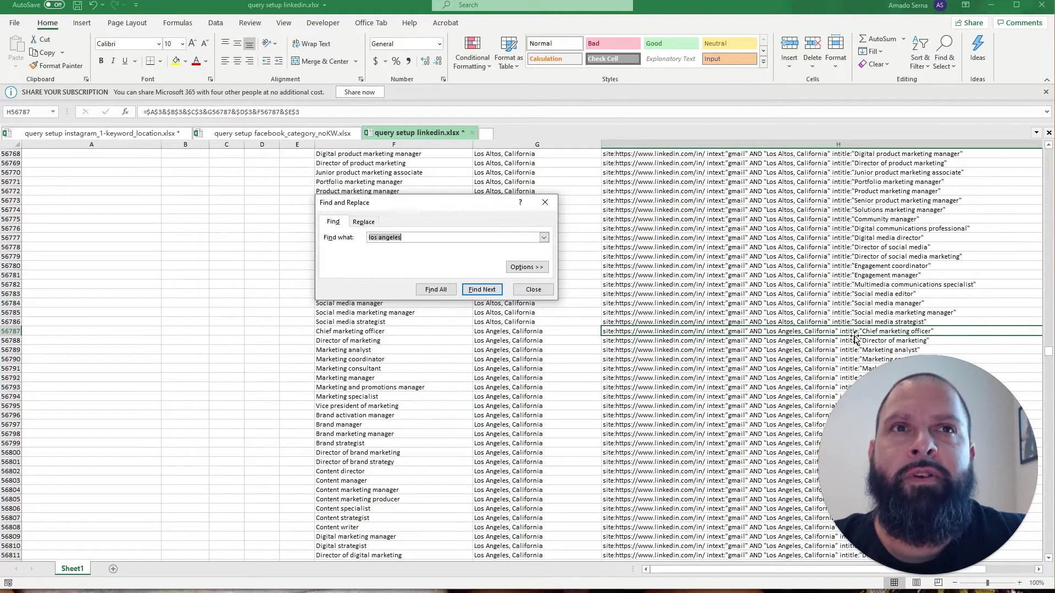
{"action": "left_click", "coordinate": [698, 331]}
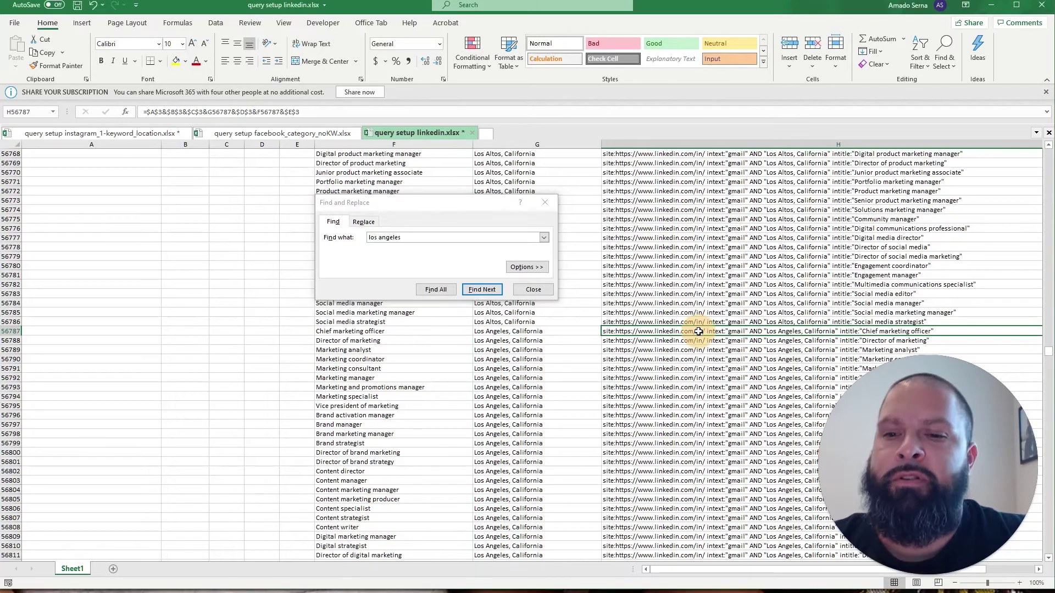
{"action": "key", "text": "ctrl+c"}
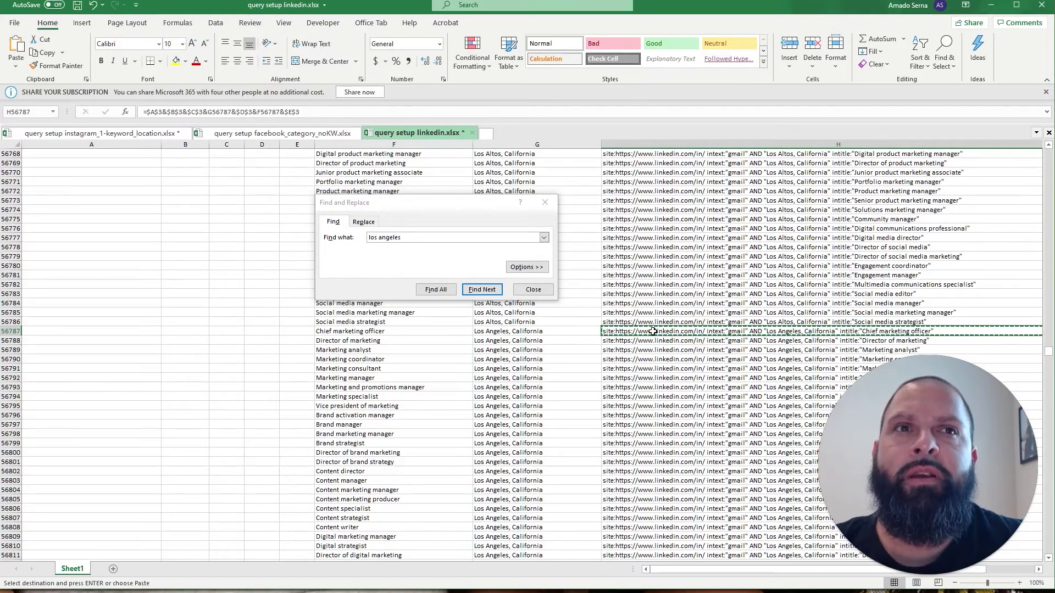
{"action": "key", "text": "alt+Tab"}
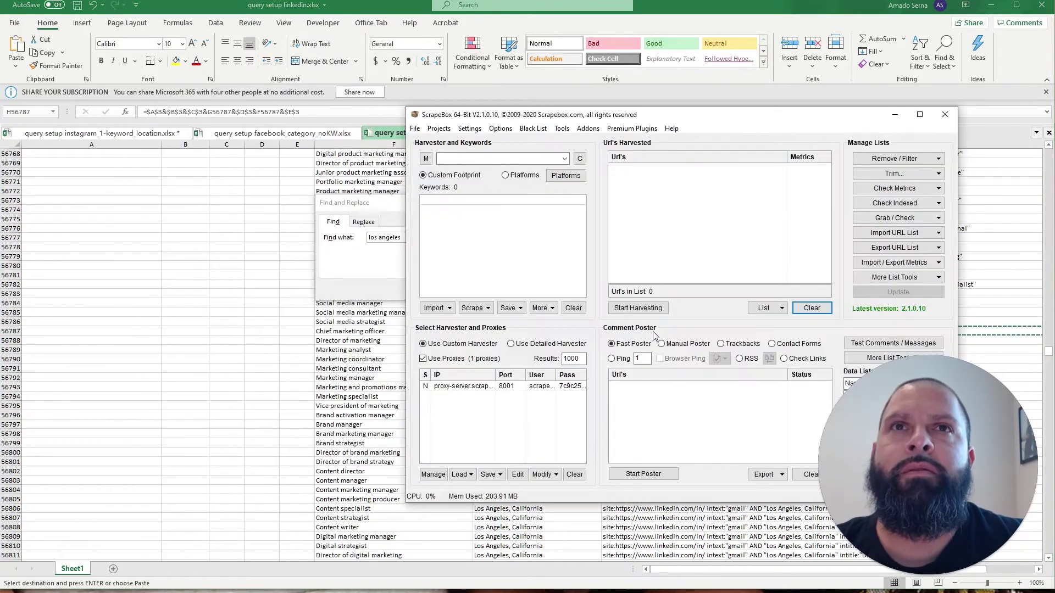
- Return the query sheet to the top of the list and switch back to ScrapeBox
{"action": "left_click", "coordinate": [277, 238]}
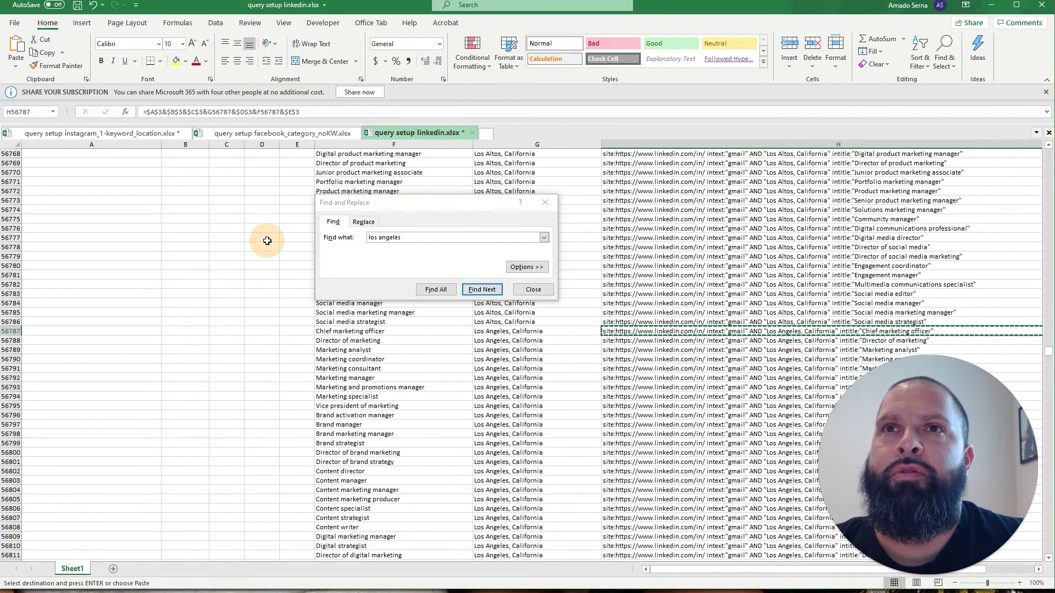
{"action": "left_click", "coordinate": [342, 376]}
{"action": "key", "text": "ctrl+Up"}
{"action": "scroll", "coordinate": [342, 176], "scroll_direction": "up", "scroll_amount": 1}
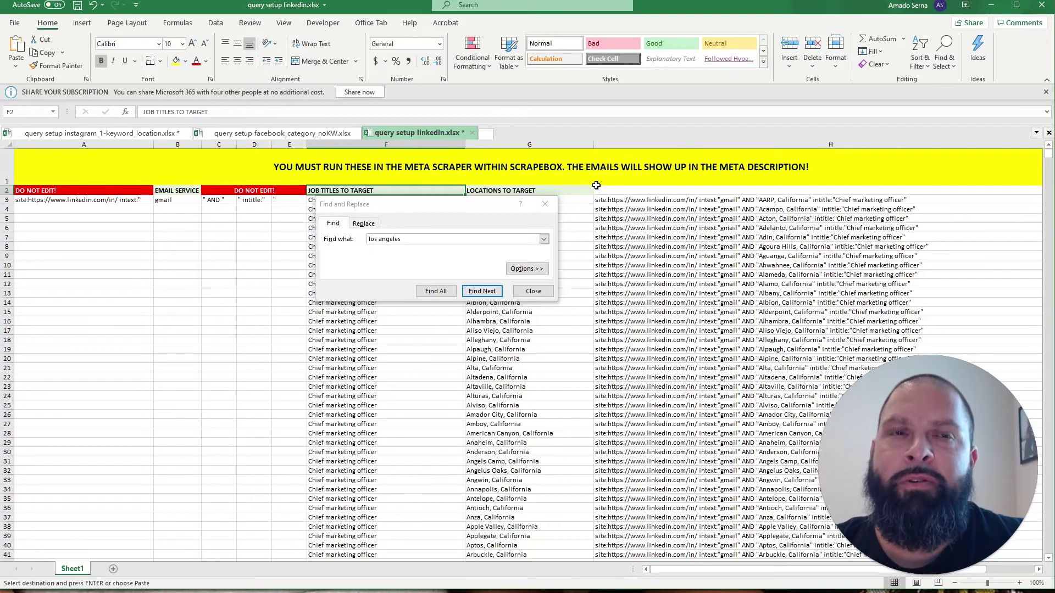
{"action": "key", "text": "alt+Tab"}
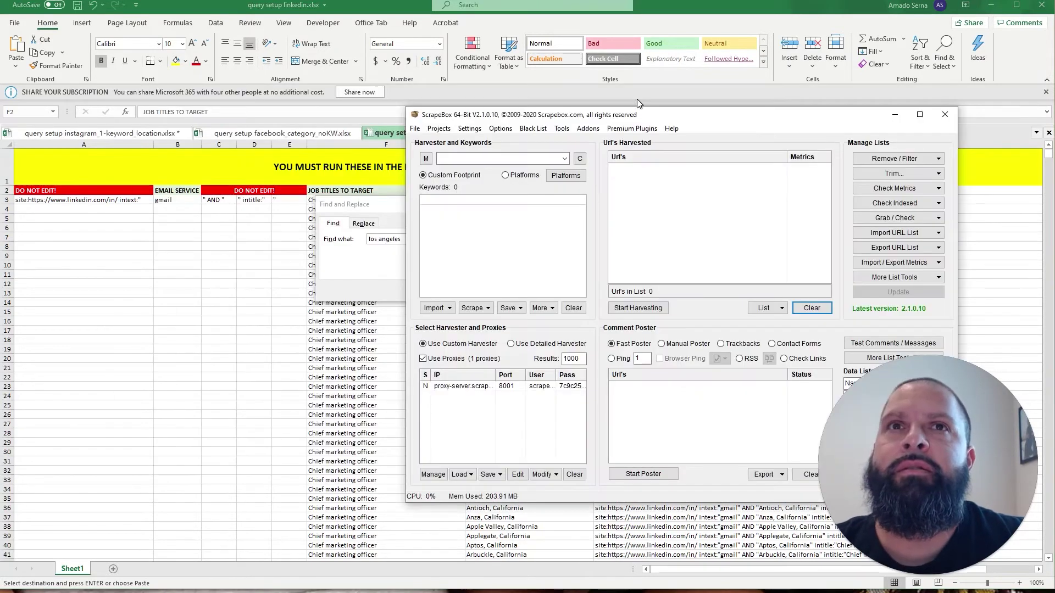
- Verify Google Meta Scraper version 1.0.0.9 is installed in the addon list, then launch it
{"action": "left_click", "coordinate": [583, 130]}
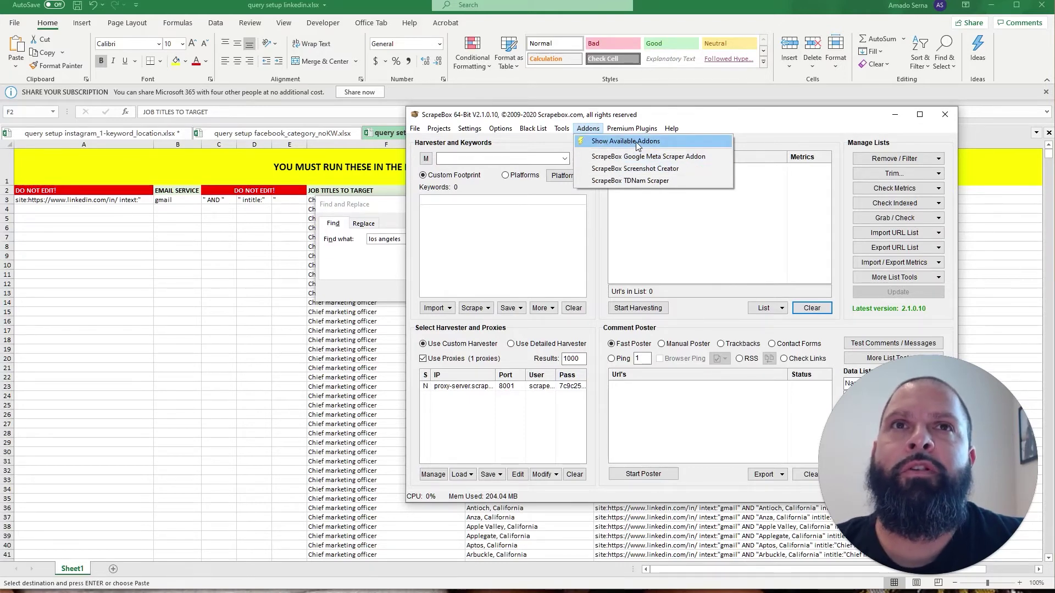
{"action": "left_click", "coordinate": [609, 144]}
{"action": "scroll", "coordinate": [583, 247], "scroll_direction": "down", "scroll_amount": 8}
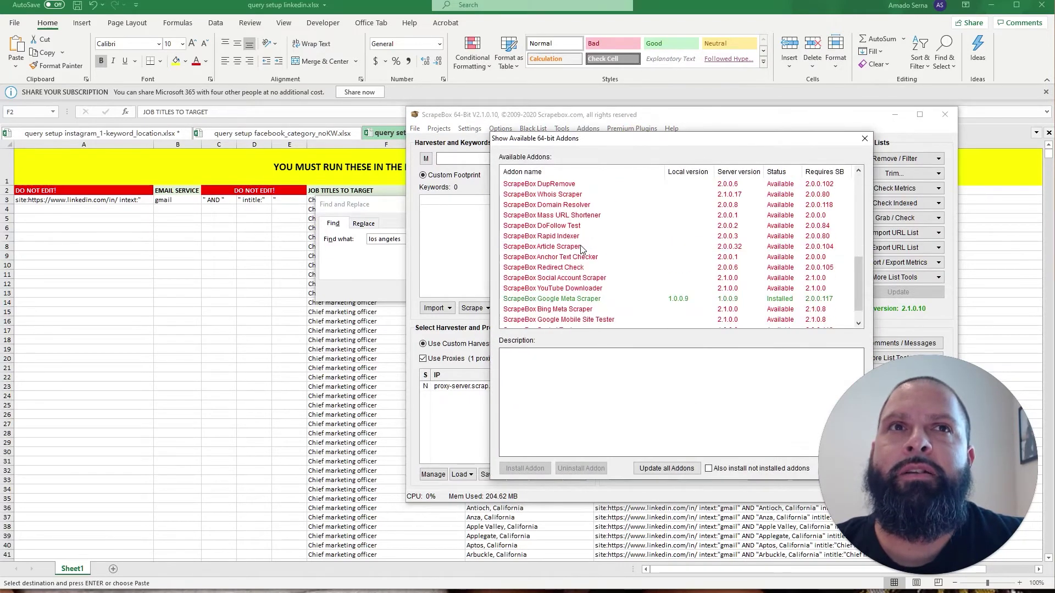
{"action": "left_click", "coordinate": [554, 281]}
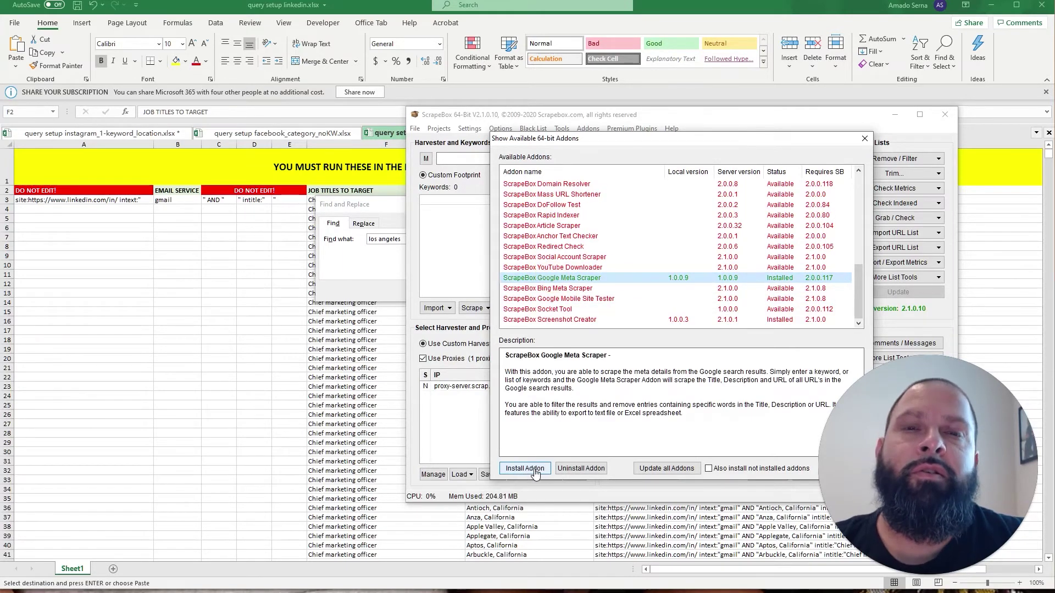
{"action": "left_click_drag", "start_coordinate": [651, 140], "coordinate": [561, 135]}
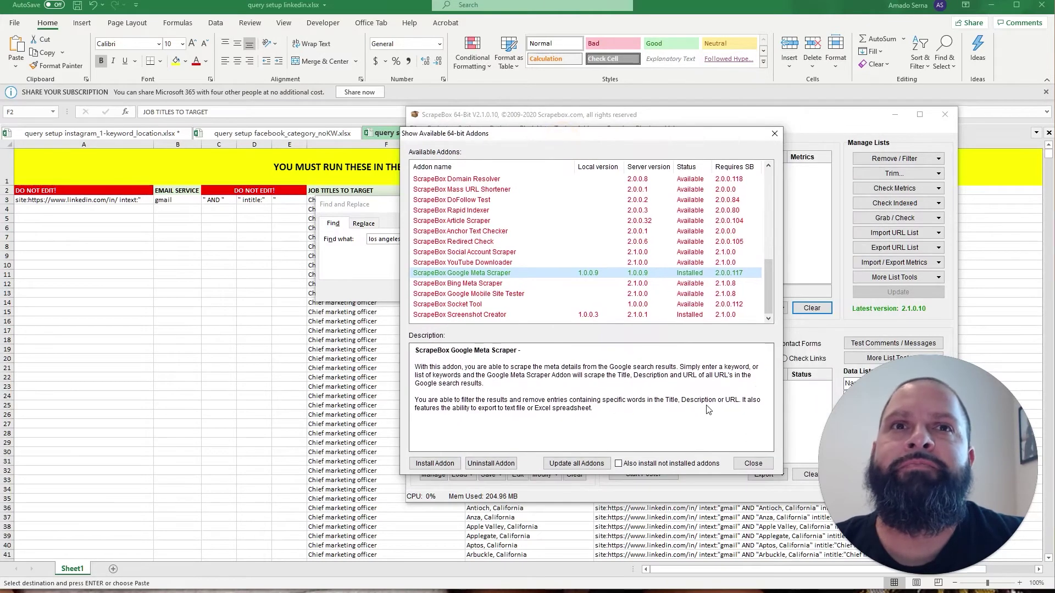
{"action": "left_click", "coordinate": [753, 464]}
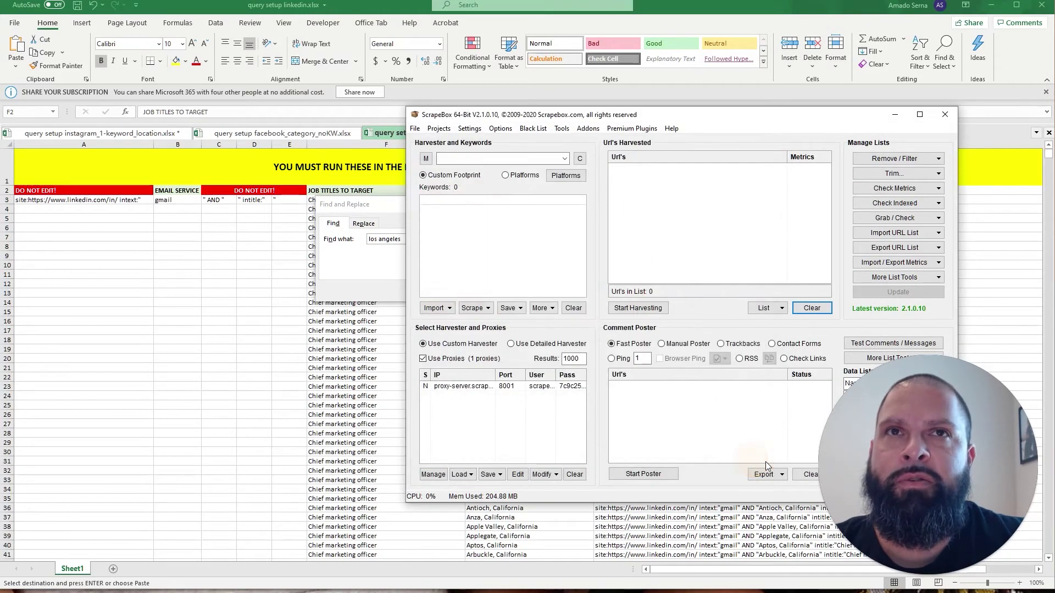
{"action": "left_click", "coordinate": [586, 132]}
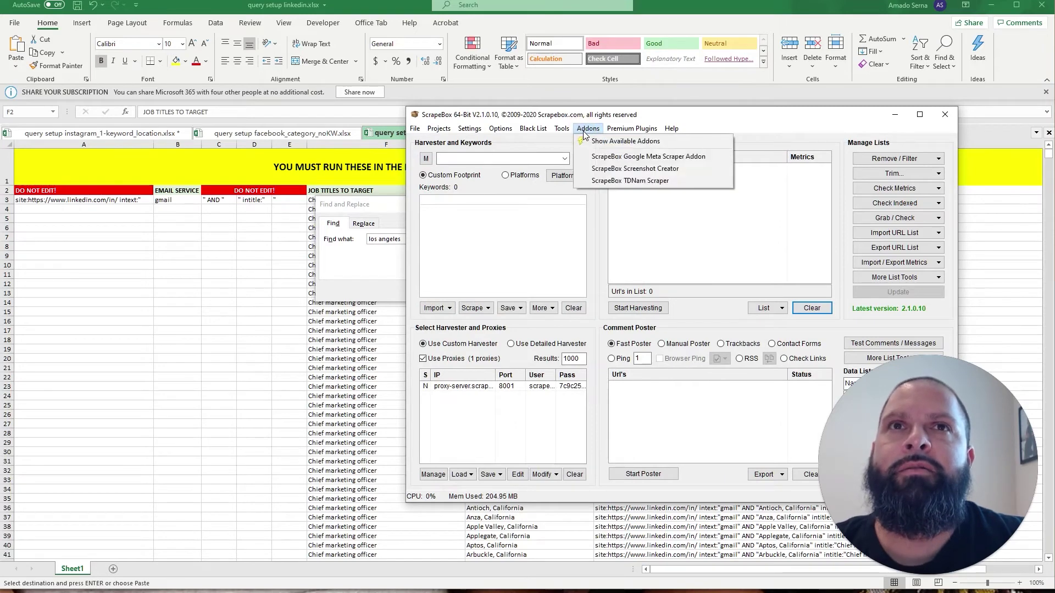
{"action": "left_click", "coordinate": [687, 159]}
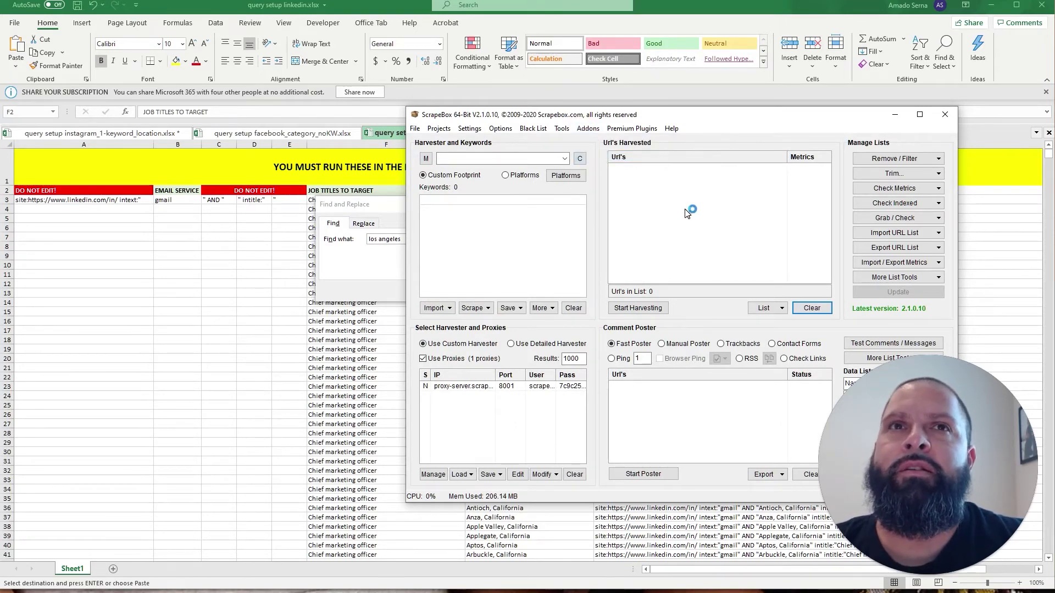
- Paste the Los Angeles query and scrape three LinkedIn results, widening Description to read them
{"action": "left_click_drag", "start_coordinate": [687, 250], "coordinate": [485, 62]}
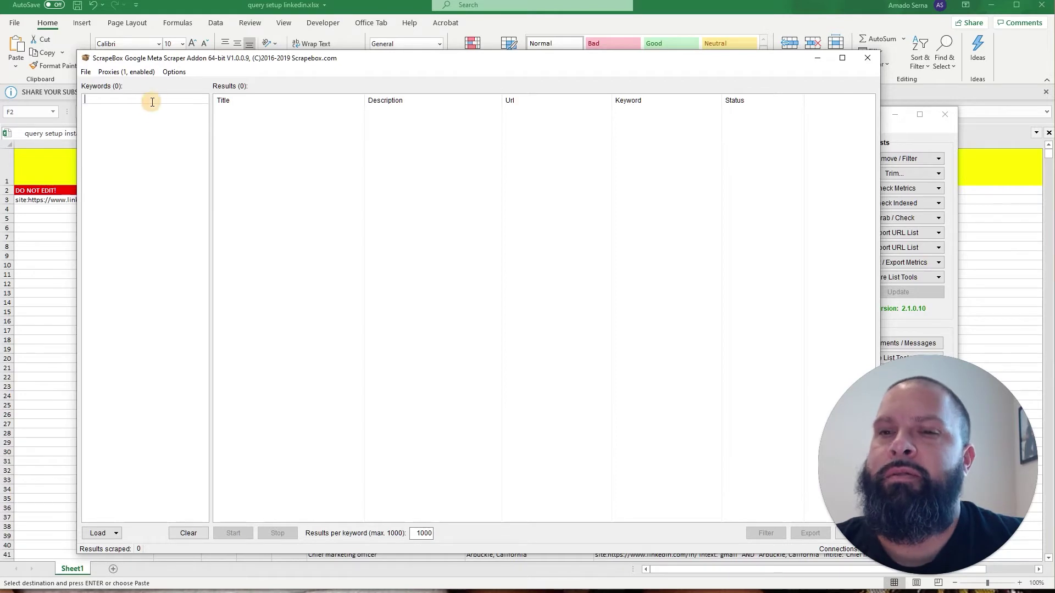
{"action": "key", "text": "ctrl+v"}
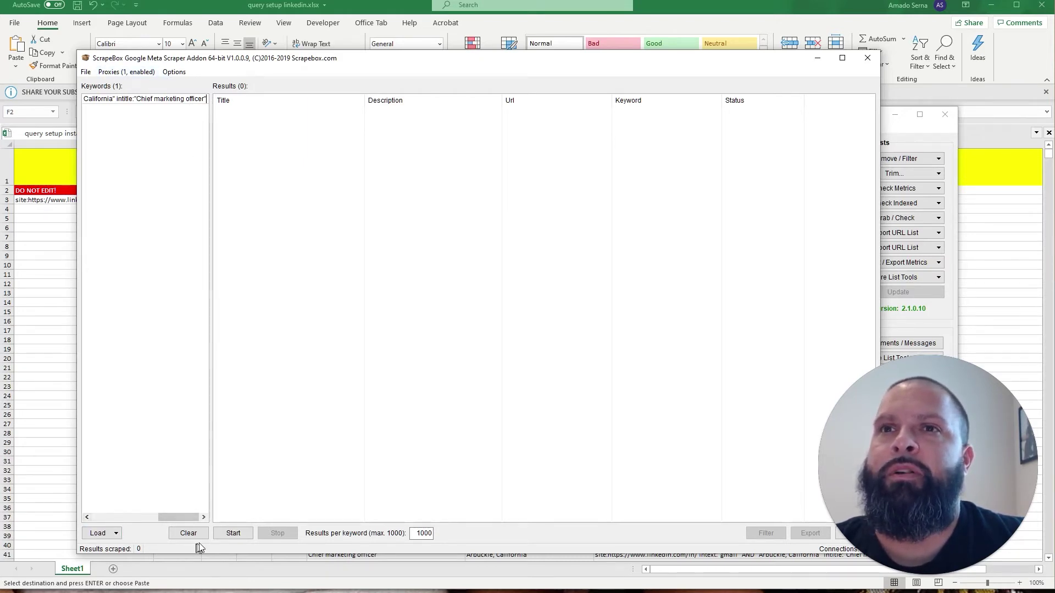
{"action": "left_click", "coordinate": [234, 533]}
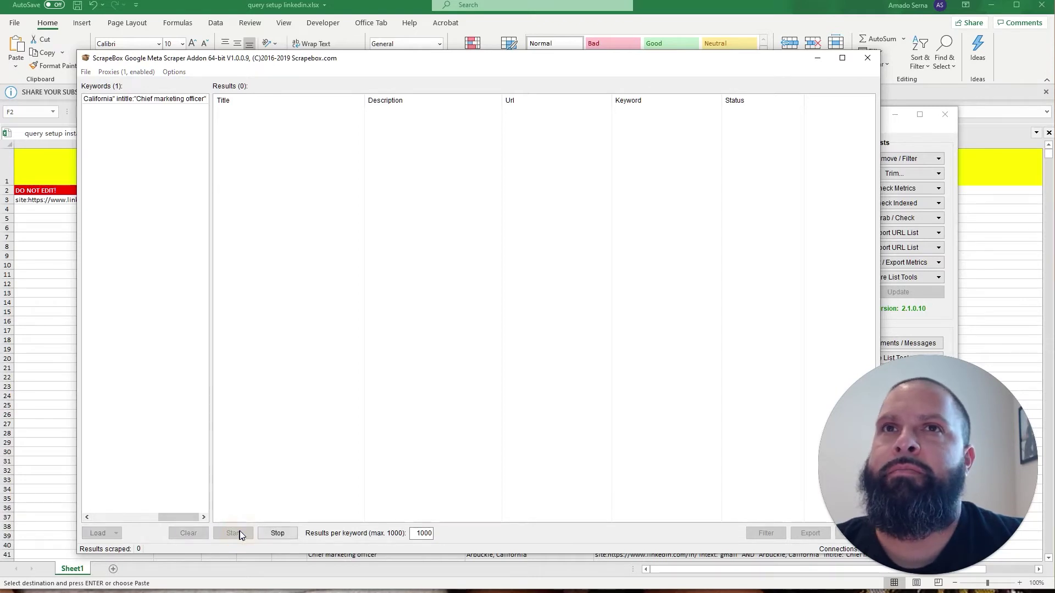
{"action": "left_click_drag", "start_coordinate": [457, 68], "coordinate": [397, 62]}
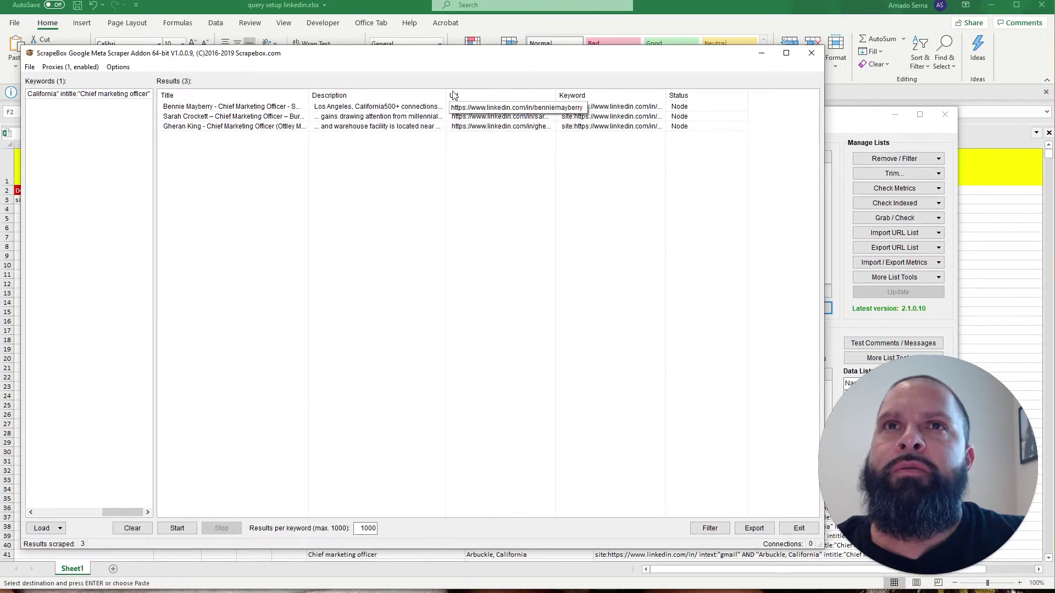
{"action": "left_click_drag", "start_coordinate": [446, 95], "coordinate": [988, 136]}
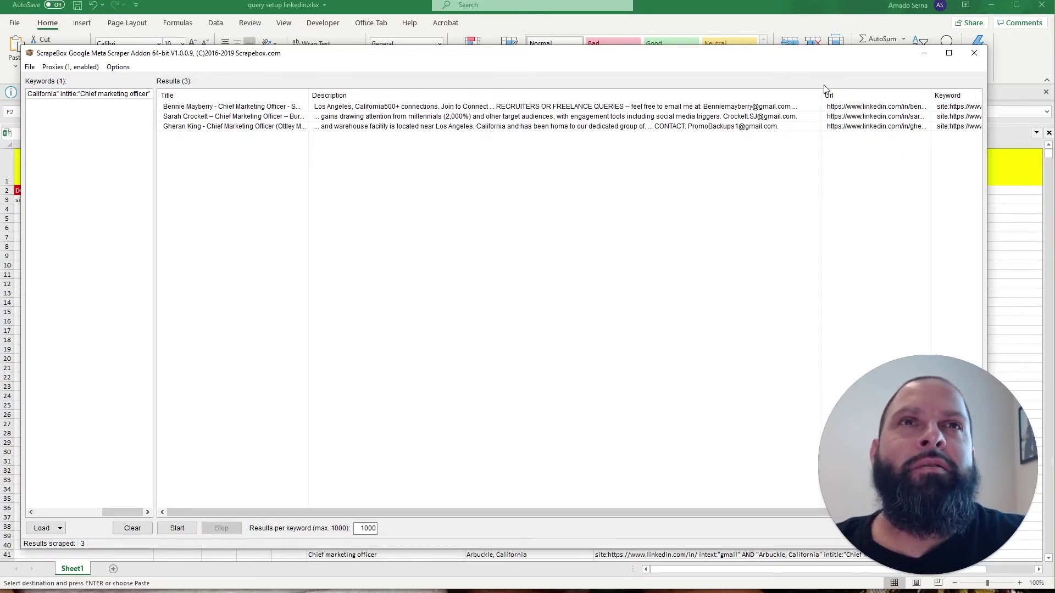
{"action": "left_click_drag", "start_coordinate": [820, 98], "coordinate": [510, 146]}
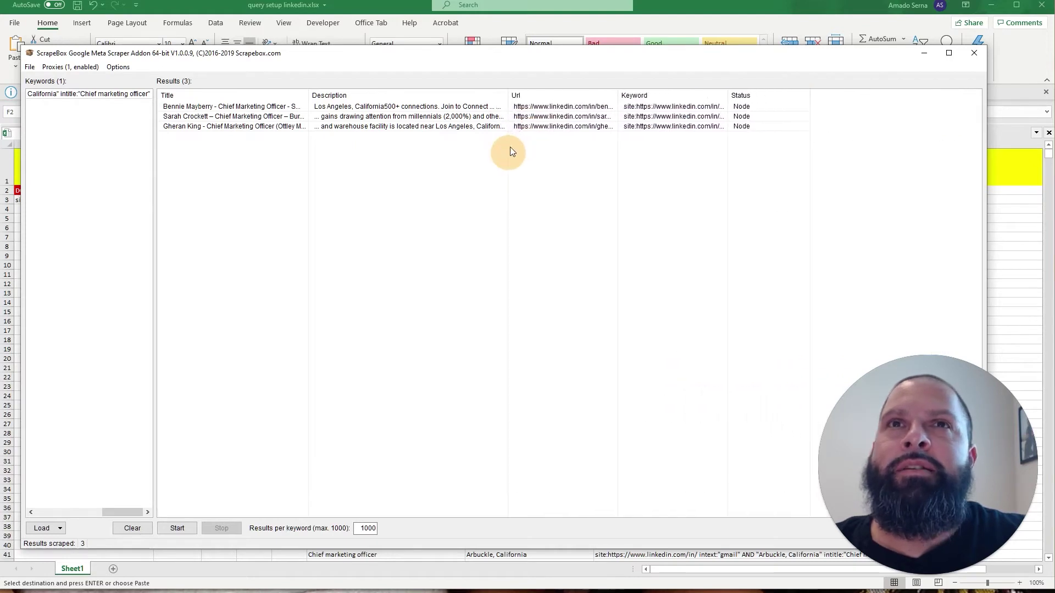
{"action": "left_click_drag", "start_coordinate": [556, 58], "coordinate": [518, 33]}
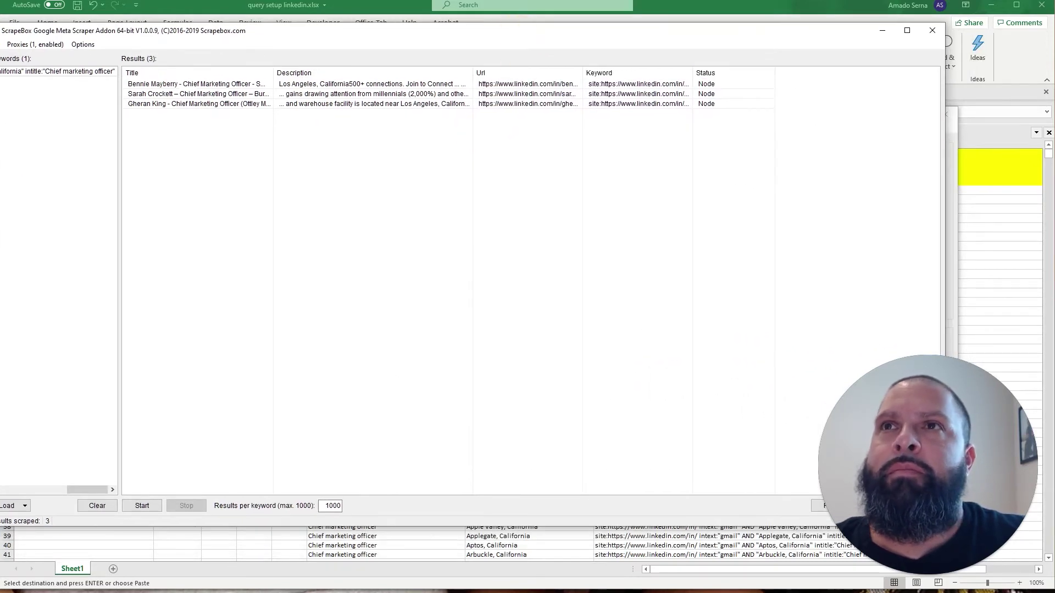
{"action": "left_click_drag", "start_coordinate": [646, 37], "coordinate": [497, 27]}
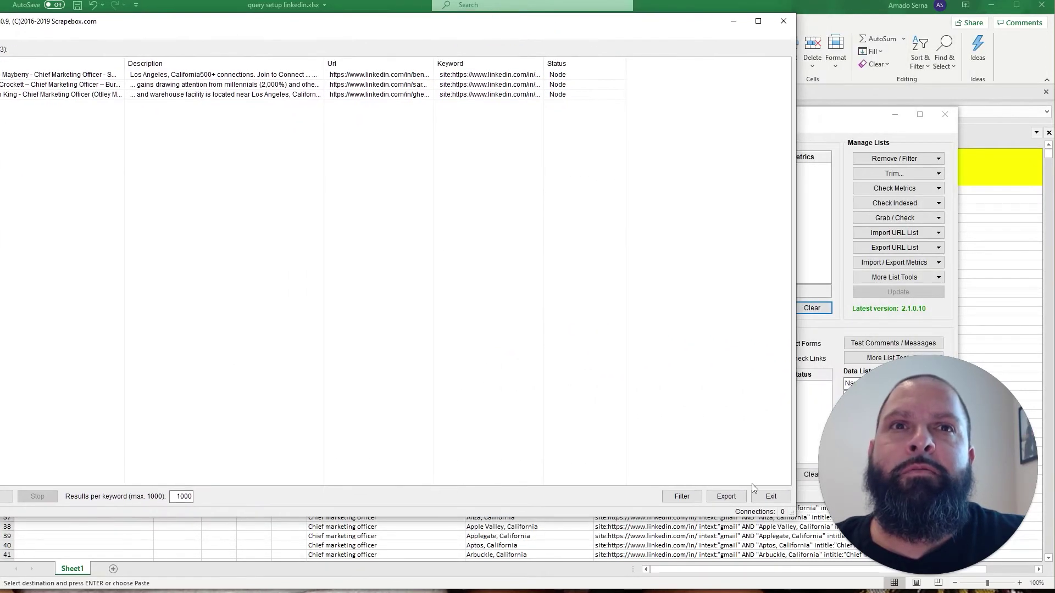
- Export the results as an Excel spreadsheet without keywords, save it, and close the meta scraper
{"action": "left_click", "coordinate": [725, 498]}
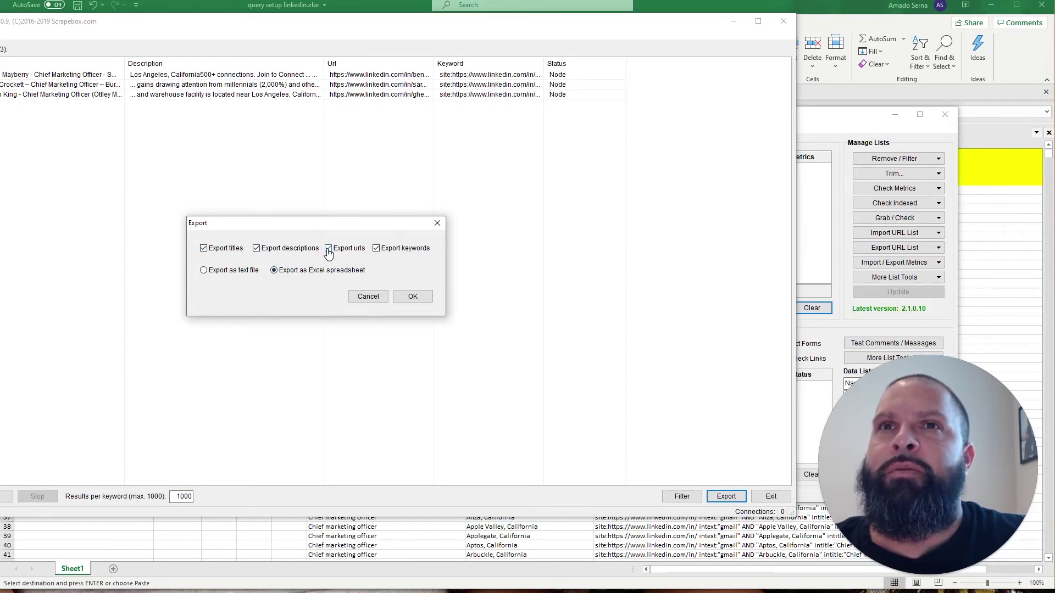
{"action": "left_click", "coordinate": [376, 249]}
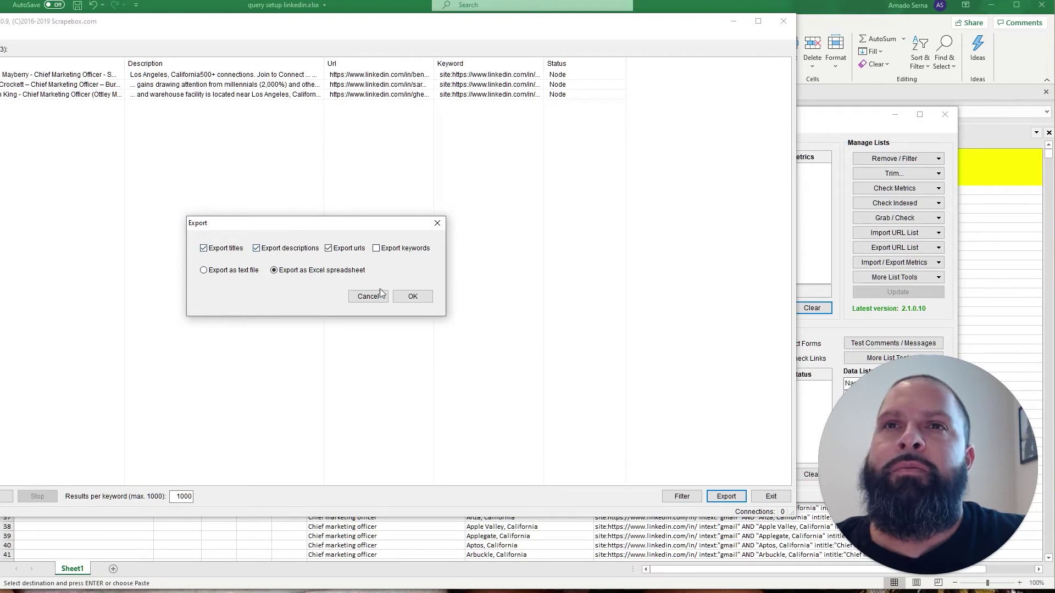
{"action": "left_click", "coordinate": [411, 296]}
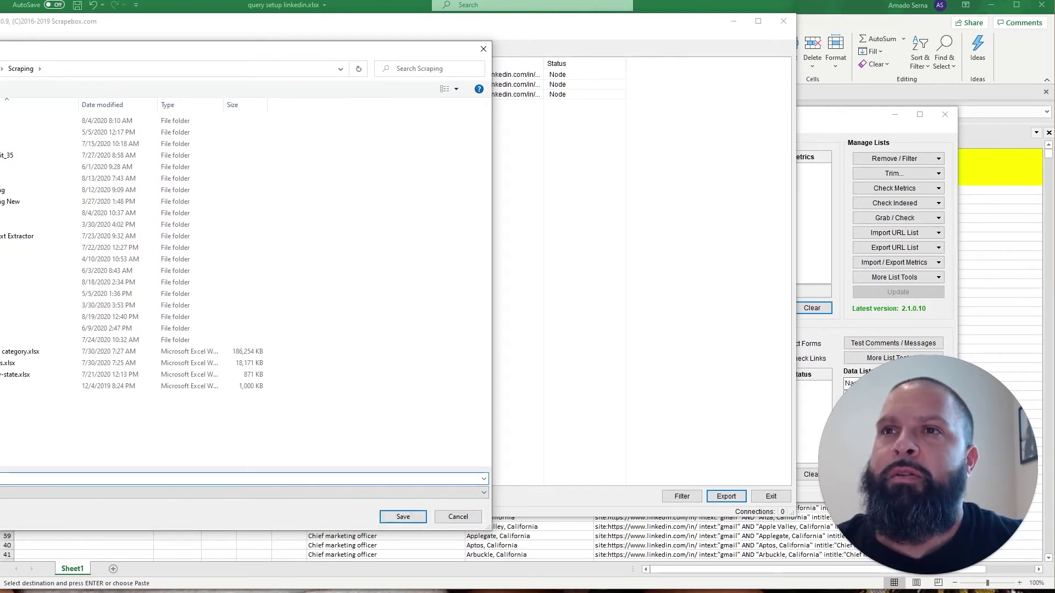
{"action": "left_click", "coordinate": [413, 516]}
{"action": "mouse_move", "coordinate": [414, 29]}
{"action": "left_mouse_down"}
{"action": "mouse_move", "coordinate": [613, 58]}
{"action": "mouse_move", "coordinate": [417, 39]}
{"action": "left_mouse_up"}
{"action": "left_click", "coordinate": [764, 517]}
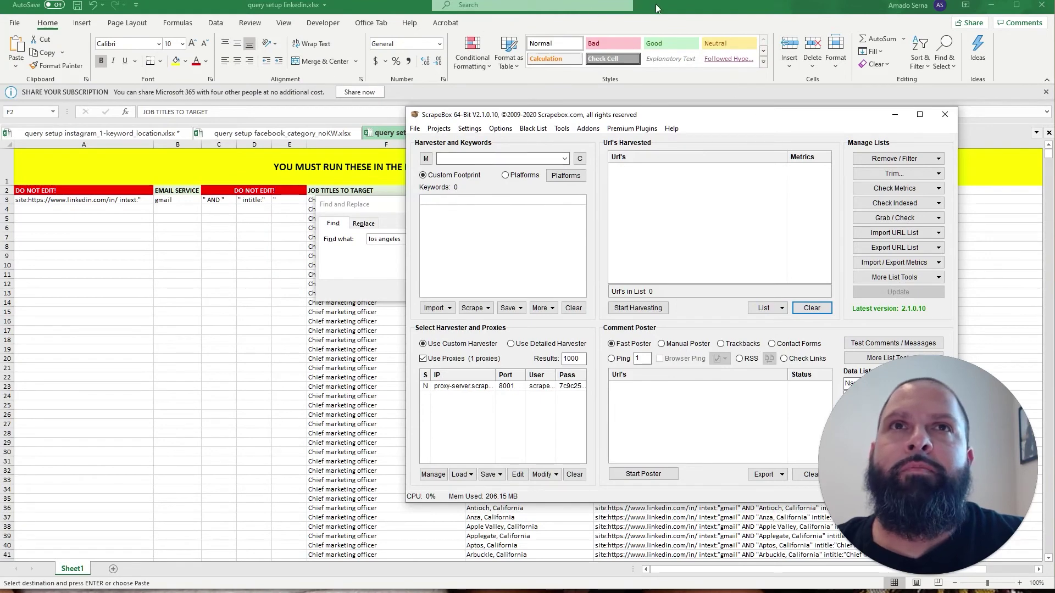
- Close ScrapeBox and the Find and Replace box, then open meta scraper test.xlsx
{"action": "left_click", "coordinate": [895, 115]}
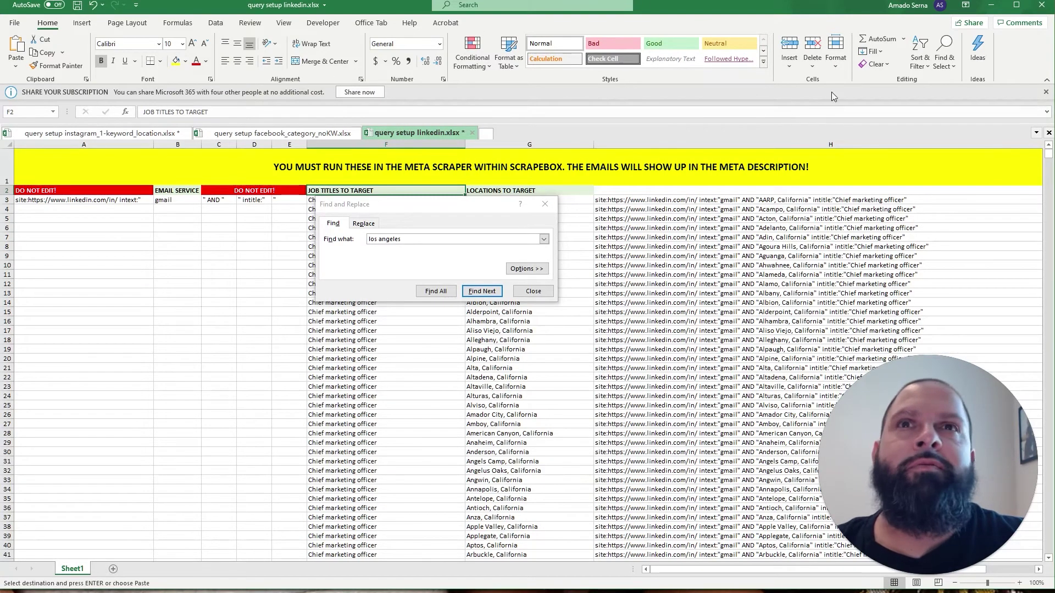
{"action": "left_click", "coordinate": [546, 205]}
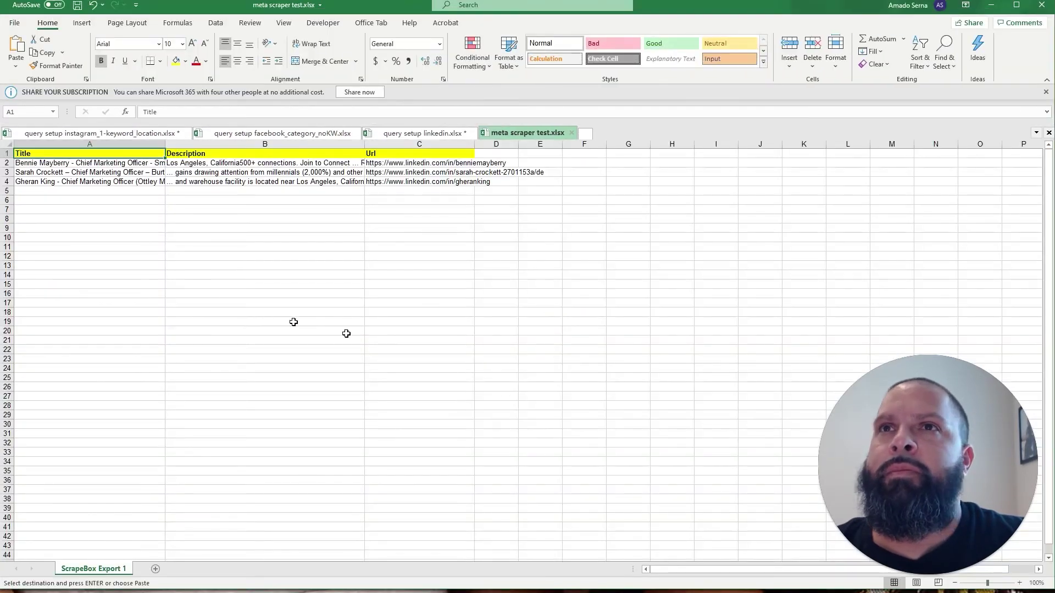
{"action": "left_click", "coordinate": [213, 302]}
- Widen column B until the email addresses in the descriptions are visible
{"action": "left_click_drag", "start_coordinate": [365, 144], "coordinate": [634, 147]}
{"action": "left_click_drag", "start_coordinate": [702, 160], "coordinate": [713, 159]}
{"action": "left_click", "coordinate": [652, 271]}
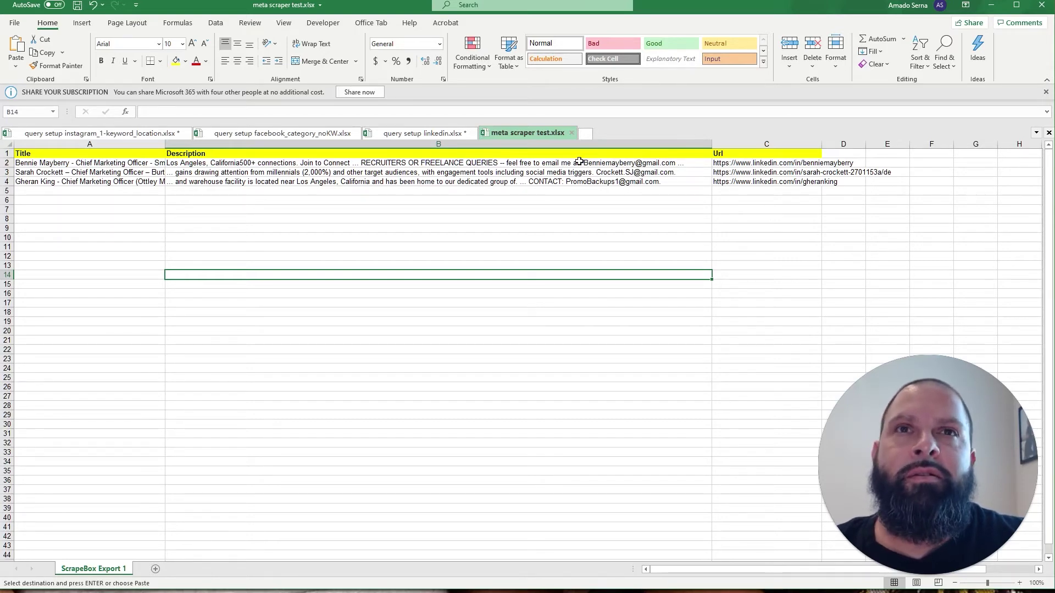
- Trial-trim the text before the email in B2, then undo to restore it
{"action": "left_click", "coordinate": [611, 165]}
{"action": "double_click", "coordinate": [605, 162]}
{"action": "left_click_drag", "start_coordinate": [605, 162], "coordinate": [136, 154]}
{"action": "key", "text": "BackSpace"}
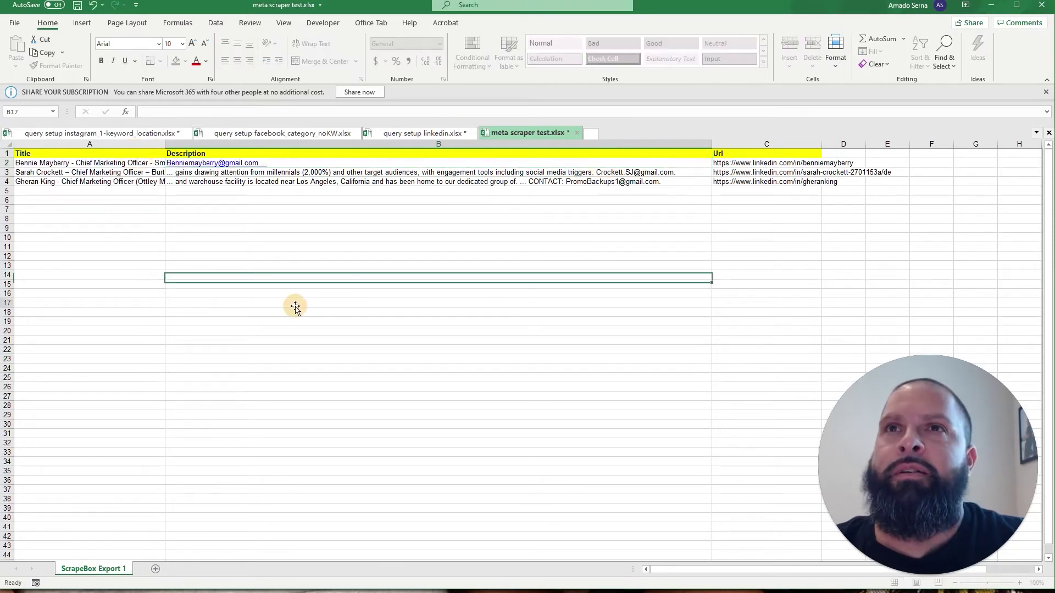
{"action": "key", "text": "Return"}
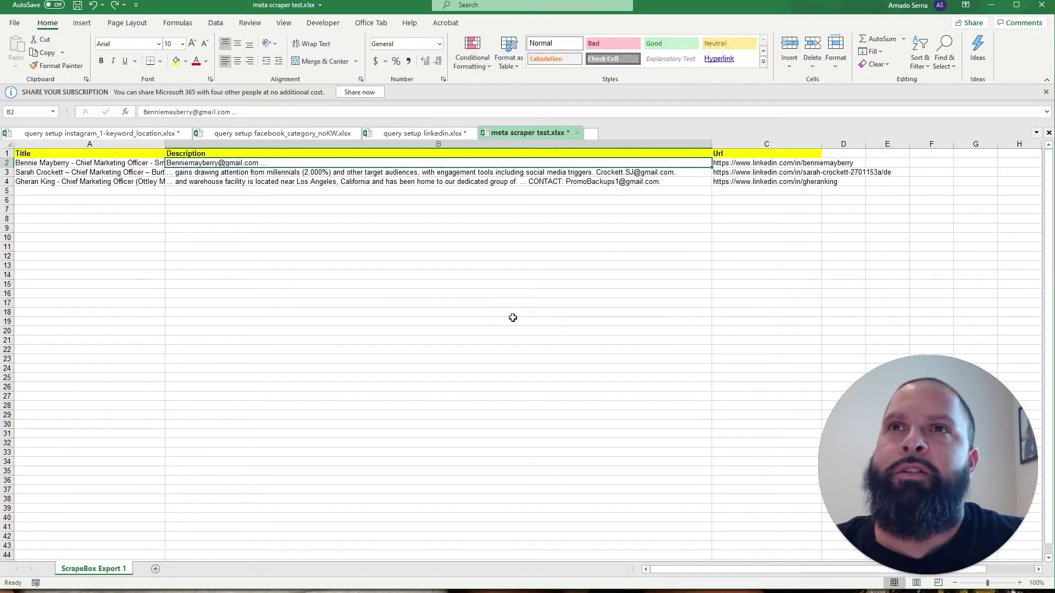
{"action": "left_click", "coordinate": [513, 292]}
{"action": "key", "text": "ctrl+z"}
{"action": "left_click", "coordinate": [615, 314]}
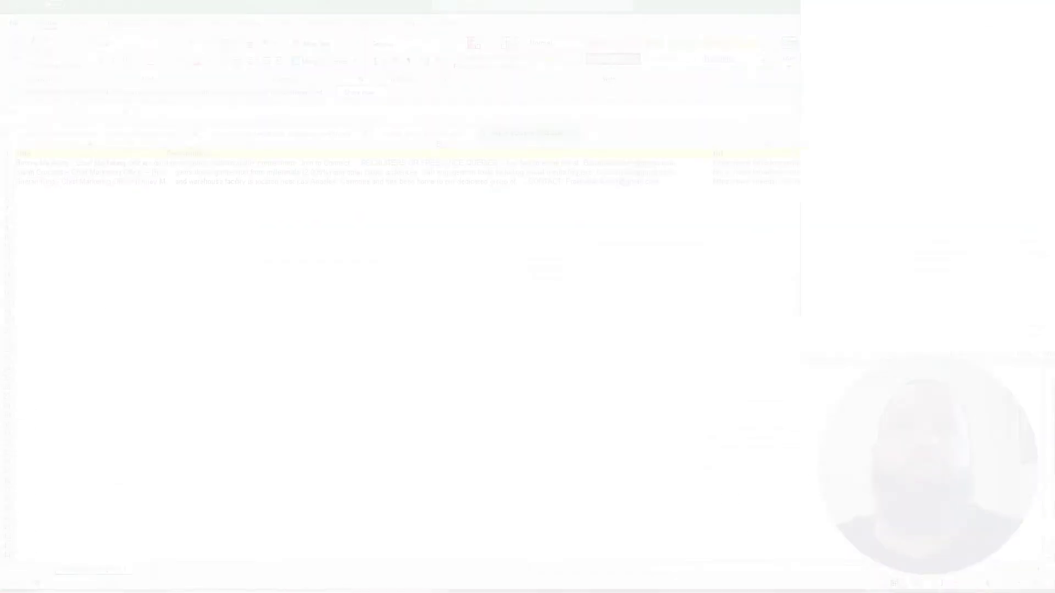
- Paste the email-extraction formula into Notepad and check that descriptions start in B2
{"action": "left_click_drag", "start_coordinate": [666, 90], "coordinate": [651, 77]}
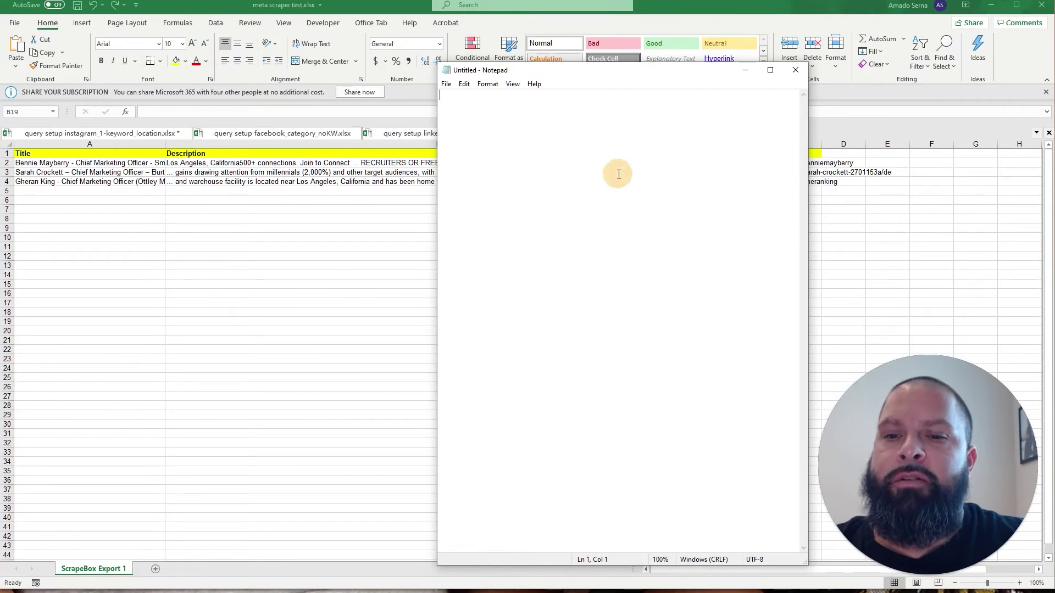
{"action": "type", "text": "=TRIM(RIGHT(SUBSTITUTE(LEFT(E1,FIND(\" \",E1&\" \",FIND(\"@\",E1))-1),\" \",REPT(\" \",LEN(E1))),LEN(E1)))"}
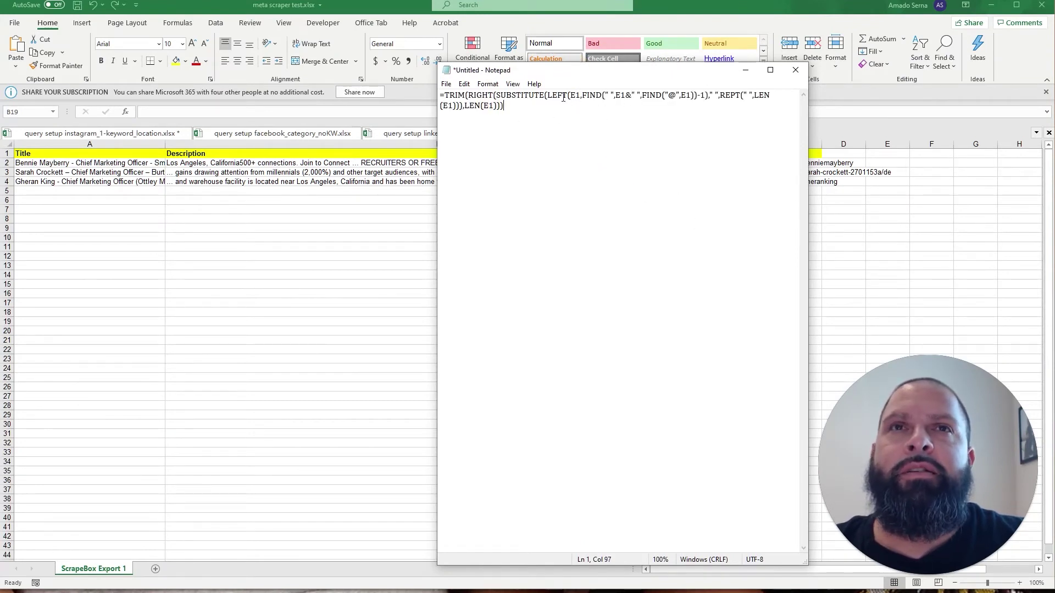
{"action": "left_click_drag", "start_coordinate": [605, 76], "coordinate": [816, 64]}
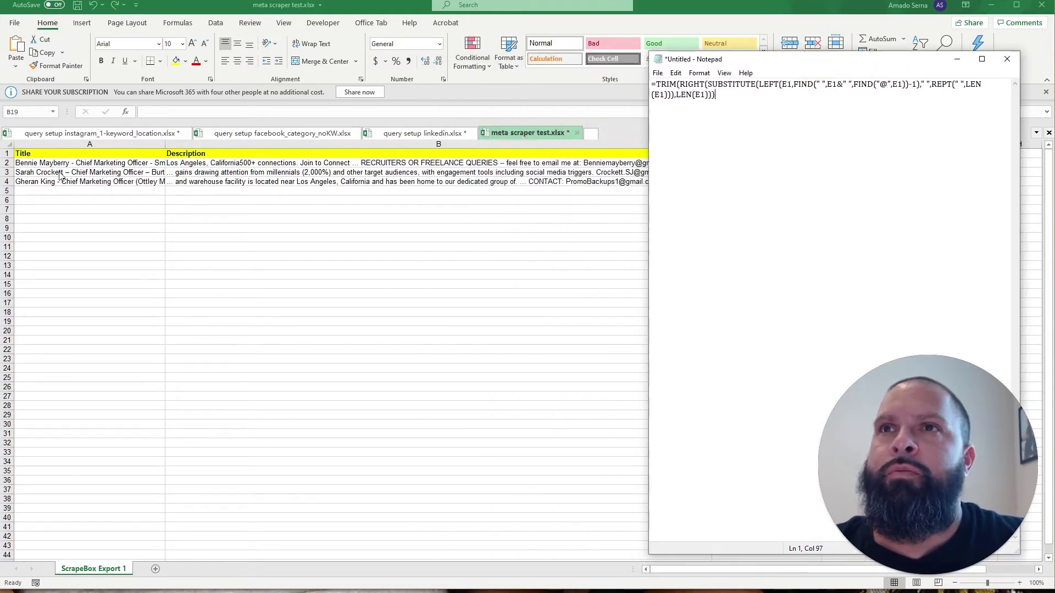
{"action": "key", "text": "alt+Tab"}
{"action": "left_click", "coordinate": [215, 163]}
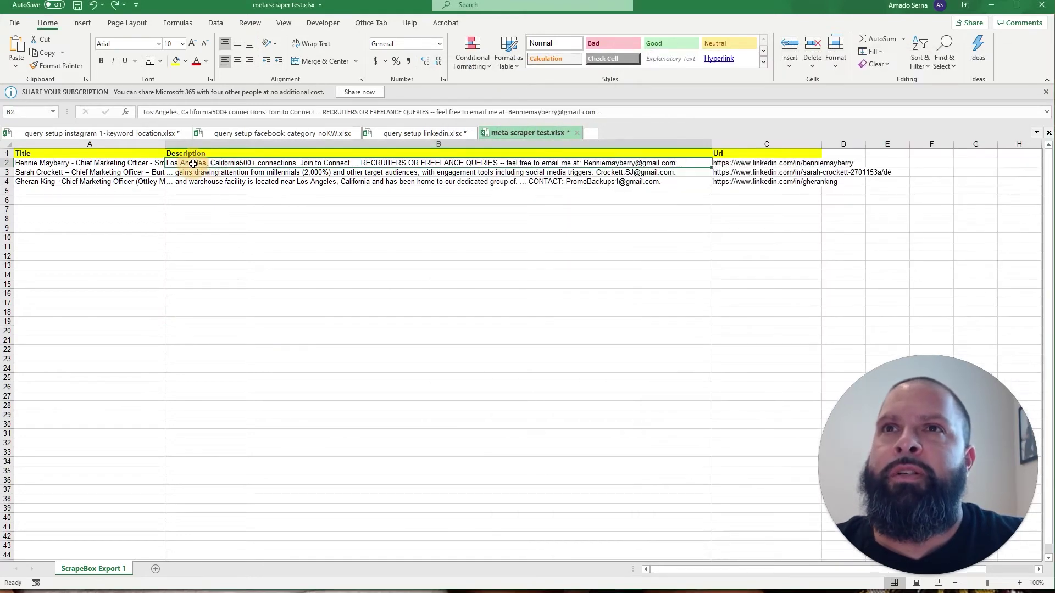
{"action": "key", "text": "alt+Tab"}
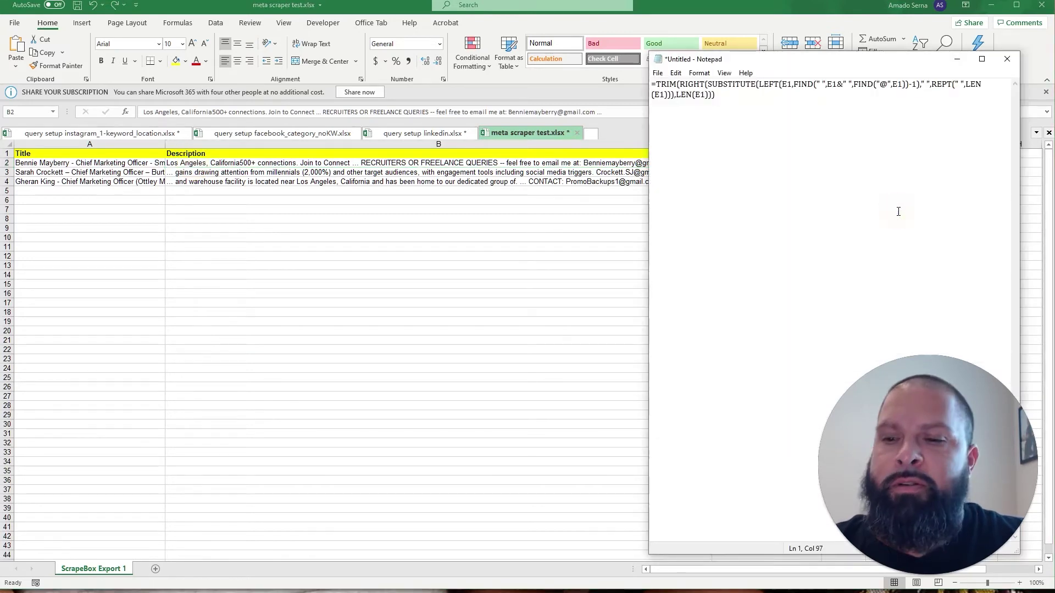
- Replace all E1 references with B2 in the formula and select it for copying
{"action": "key", "text": "ctrl+h"}
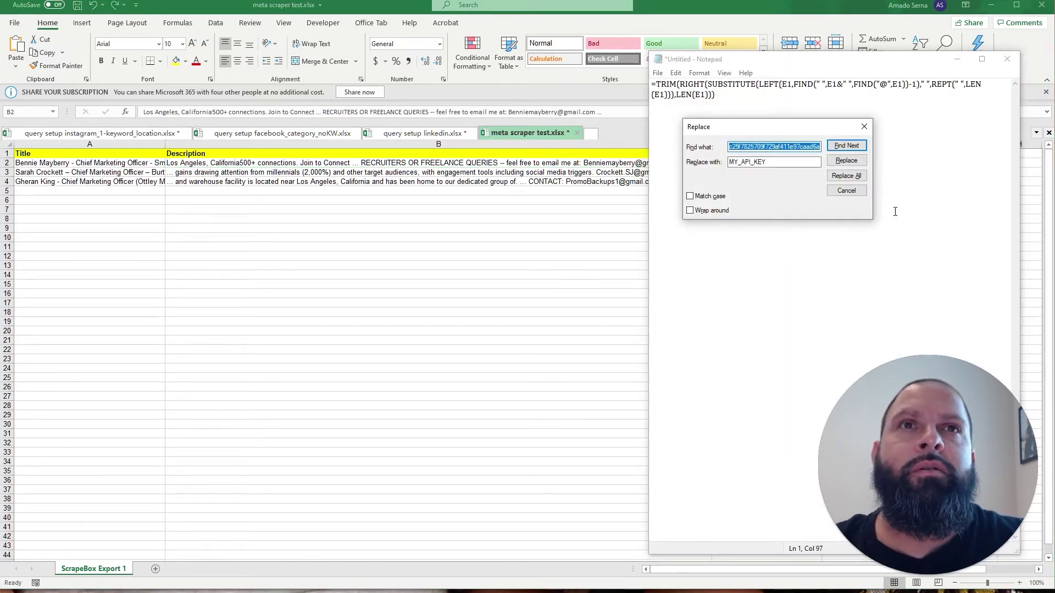
{"action": "key", "text": "BackSpace"}
{"action": "key", "text": "Tab"}
{"action": "key", "text": "BackSpace"}
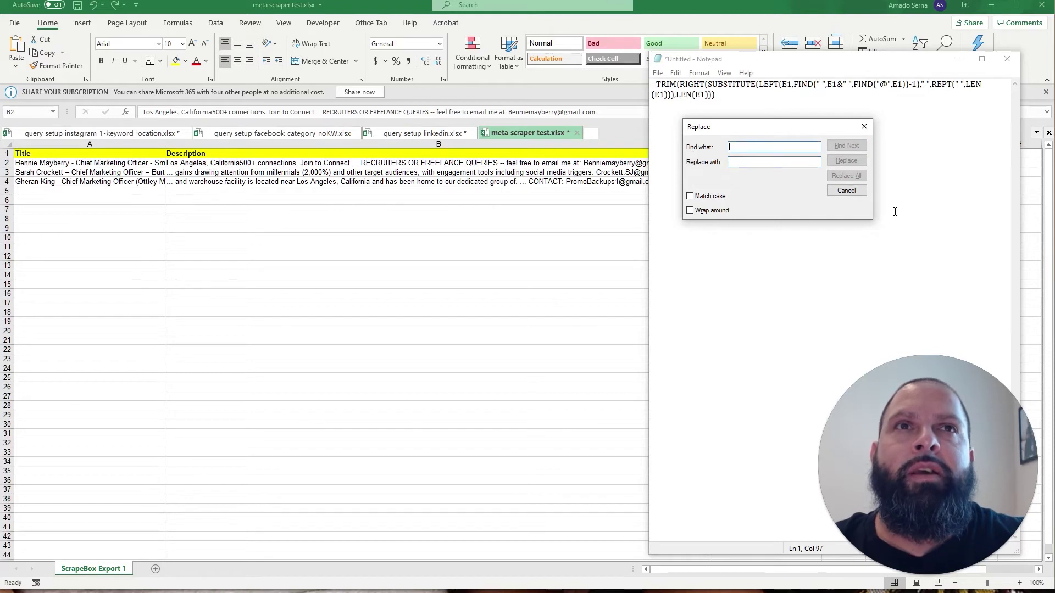
{"action": "type", "text": "E1"}
{"action": "key", "text": "Tab"}
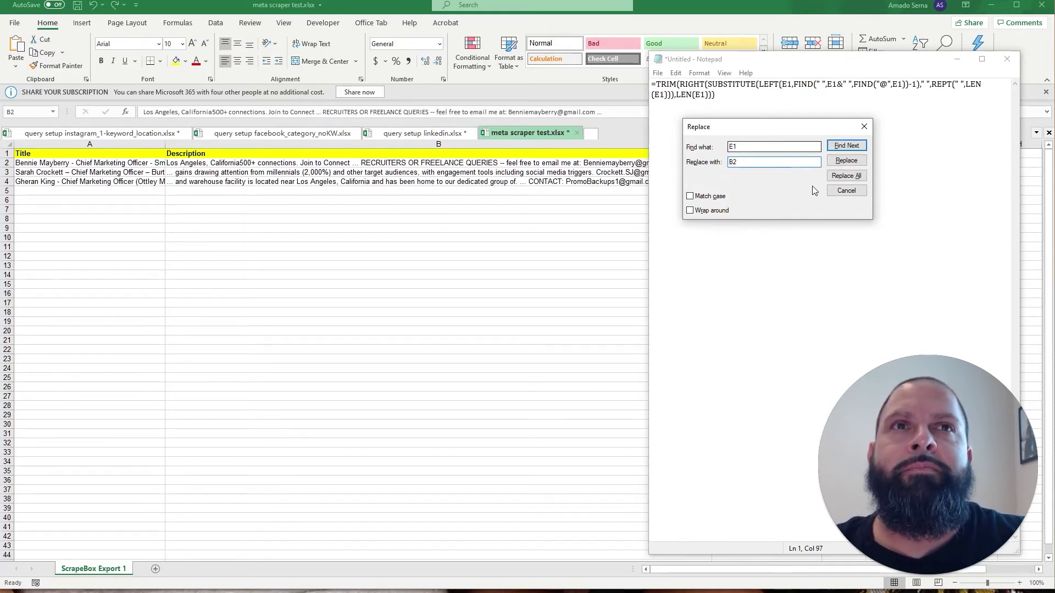
{"action": "left_click", "coordinate": [846, 176]}
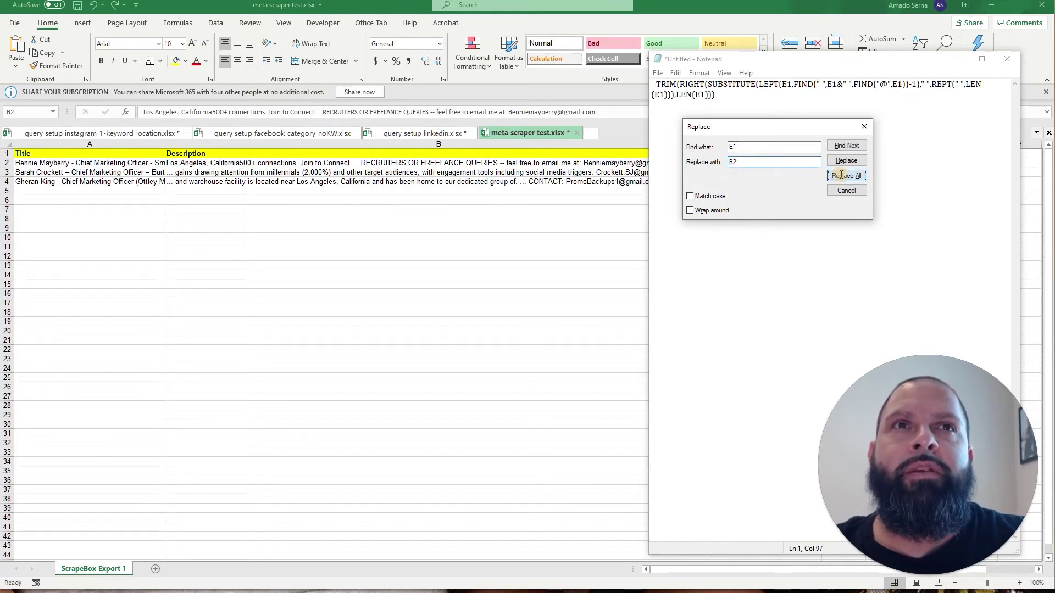
{"action": "left_click", "coordinate": [864, 127]}
{"action": "key", "text": "ctrl+a"}
{"action": "key", "text": "ctrl+c"}
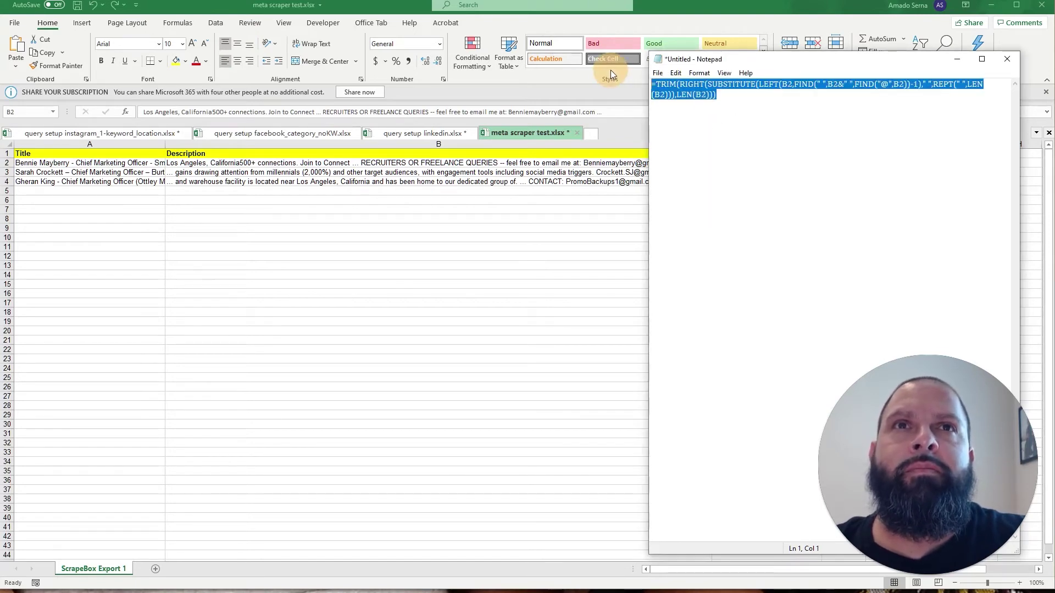
{"action": "left_click", "coordinate": [602, 268]}
{"action": "left_click", "coordinate": [765, 257]}
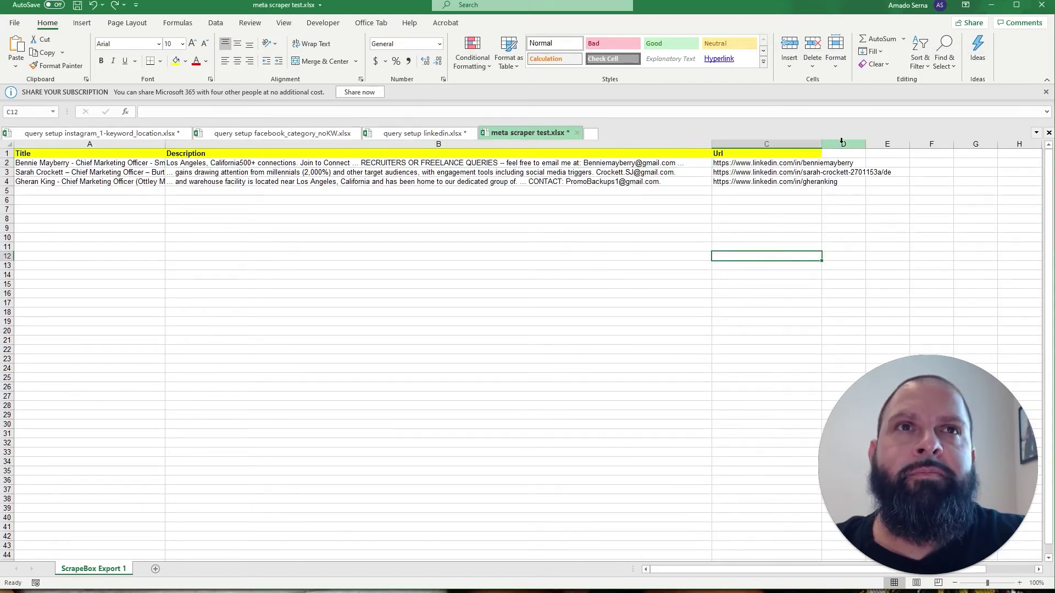
- Paste the extraction formula into D2, fill it down to D4, and widen column D
{"action": "left_click_drag", "start_coordinate": [828, 143], "coordinate": [899, 145]}
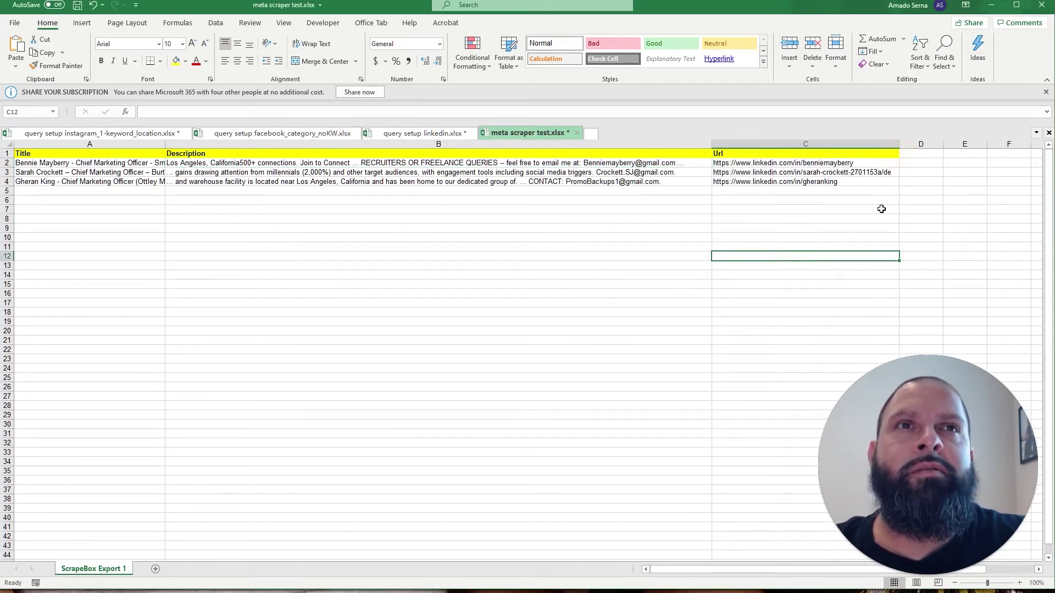
{"action": "left_click", "coordinate": [881, 208]}
{"action": "double_click", "coordinate": [922, 162]}
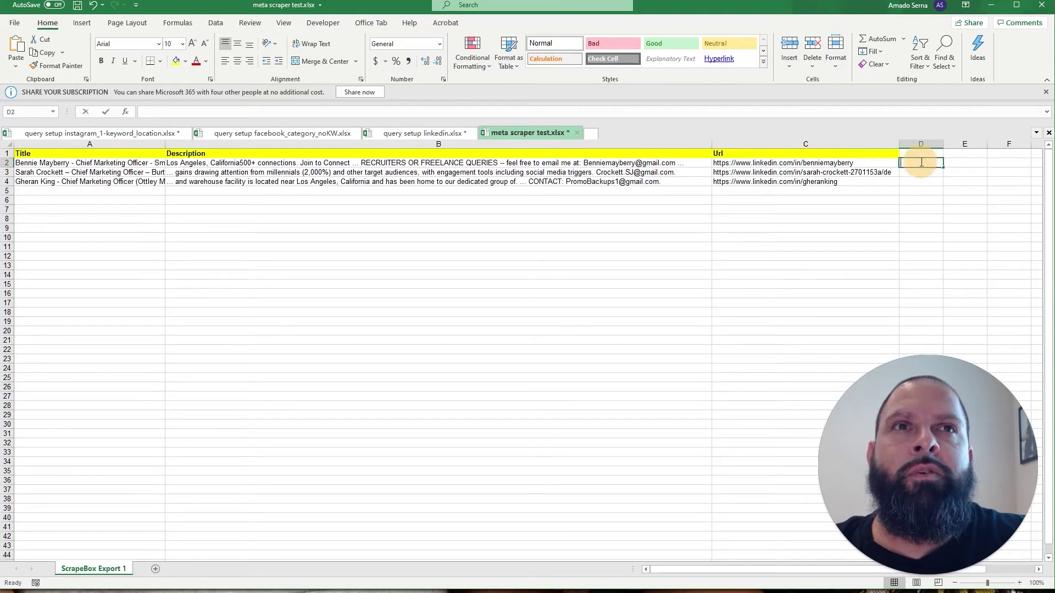
{"action": "key", "text": "ctrl+v"}
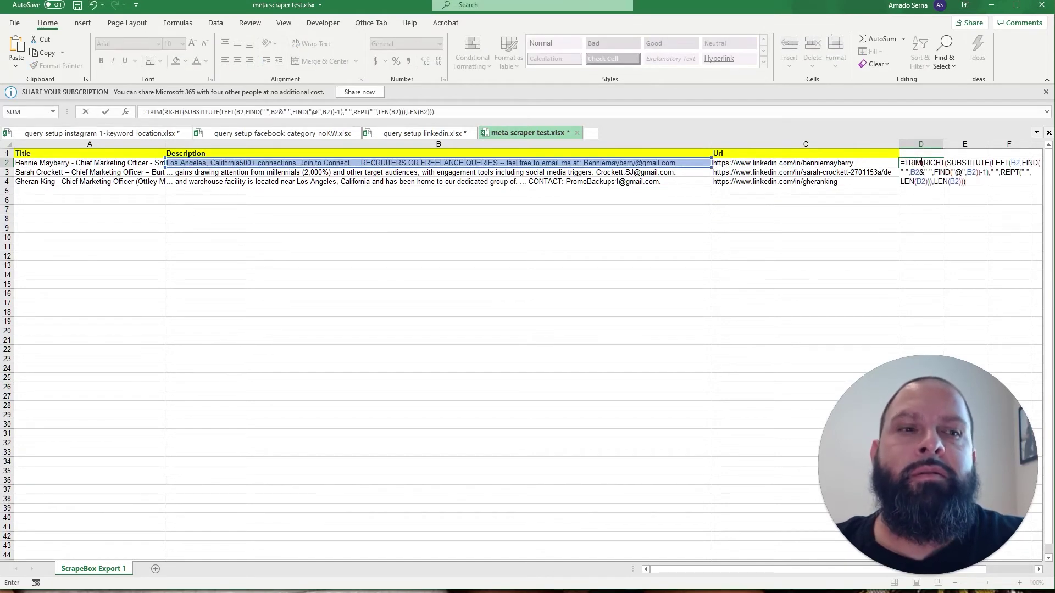
{"action": "key", "text": "Return"}
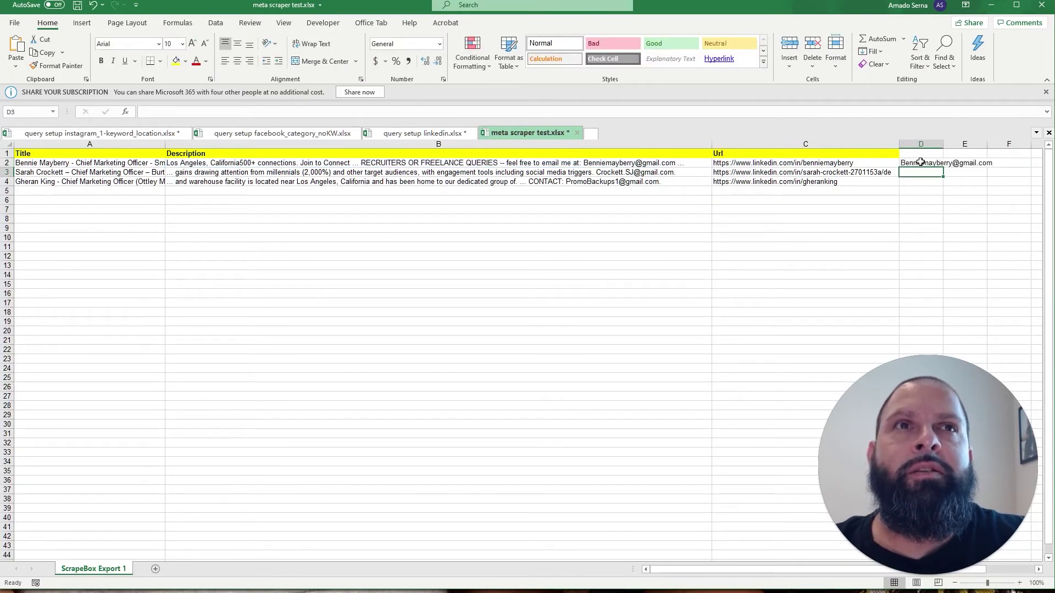
{"action": "left_click", "coordinate": [921, 163]}
{"action": "left_click_drag", "start_coordinate": [943, 170], "coordinate": [937, 183]}
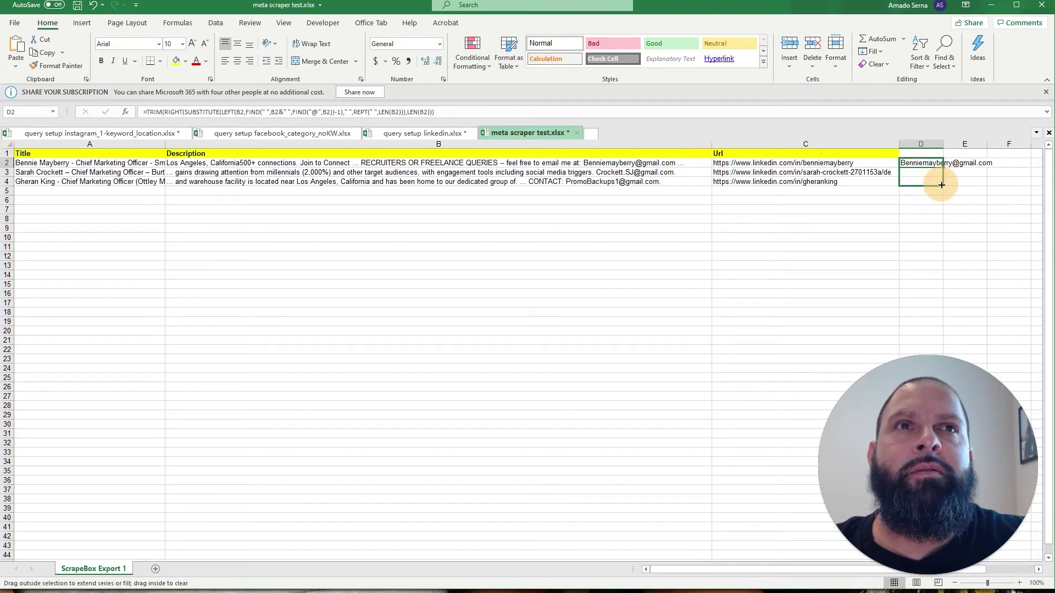
{"action": "left_click", "coordinate": [799, 274]}
{"action": "left_click_drag", "start_coordinate": [943, 144], "coordinate": [967, 182]}
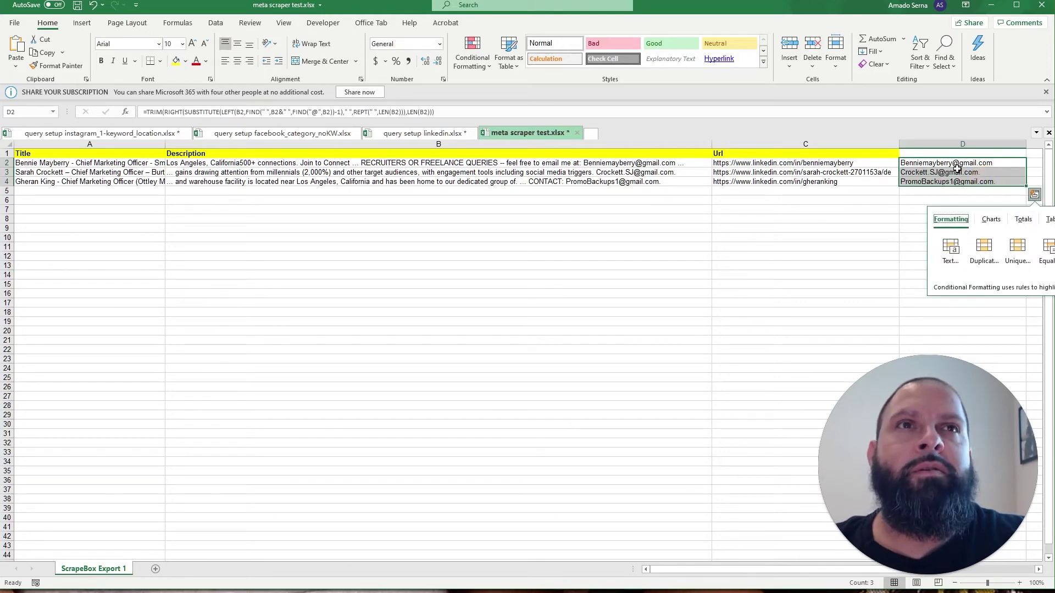
{"action": "left_click", "coordinate": [873, 238]}
- Attempt an edit of the D3 formula and undo it
{"action": "double_click", "coordinate": [999, 172]}
{"action": "left_click", "coordinate": [905, 255]}
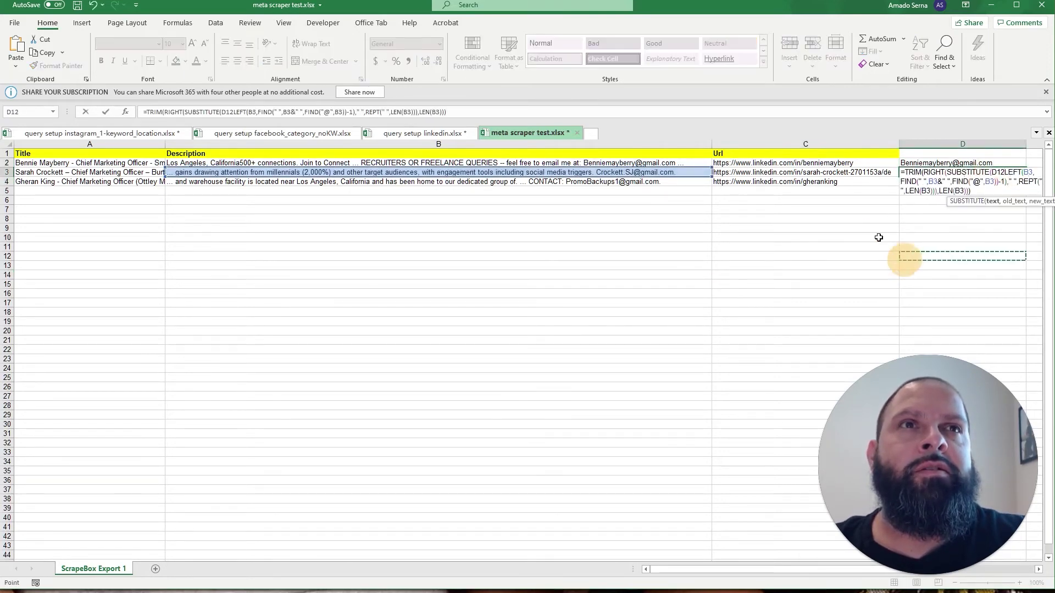
{"action": "key", "text": "Return"}
{"action": "key", "text": "ctrl+z"}
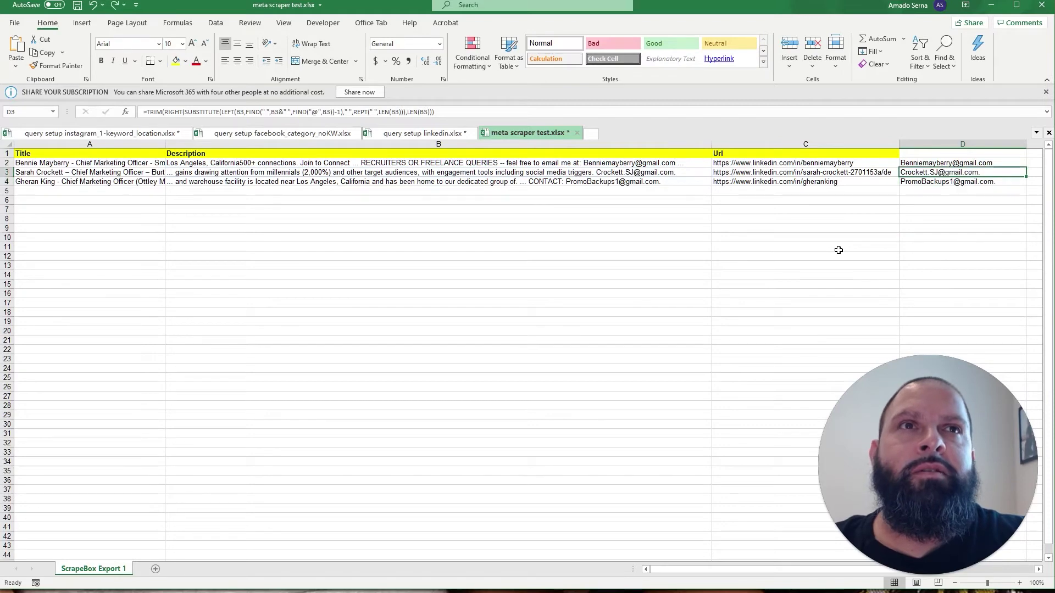
{"action": "left_click", "coordinate": [781, 239]}
- Copy the extracted emails in D2:D4 and paste them back as values
{"action": "left_click", "coordinate": [938, 160]}
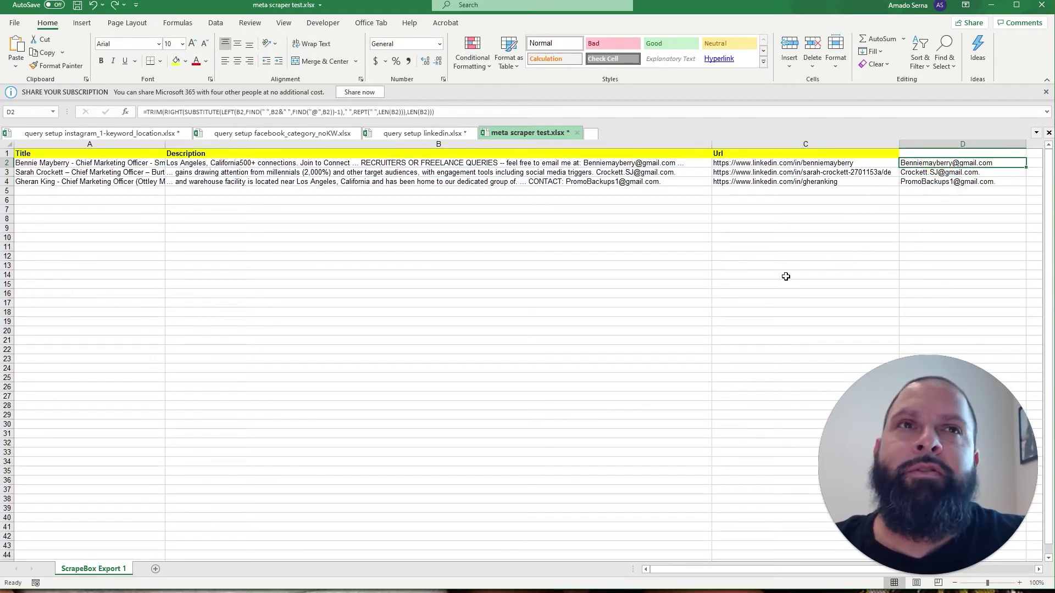
{"action": "left_click", "coordinate": [849, 267]}
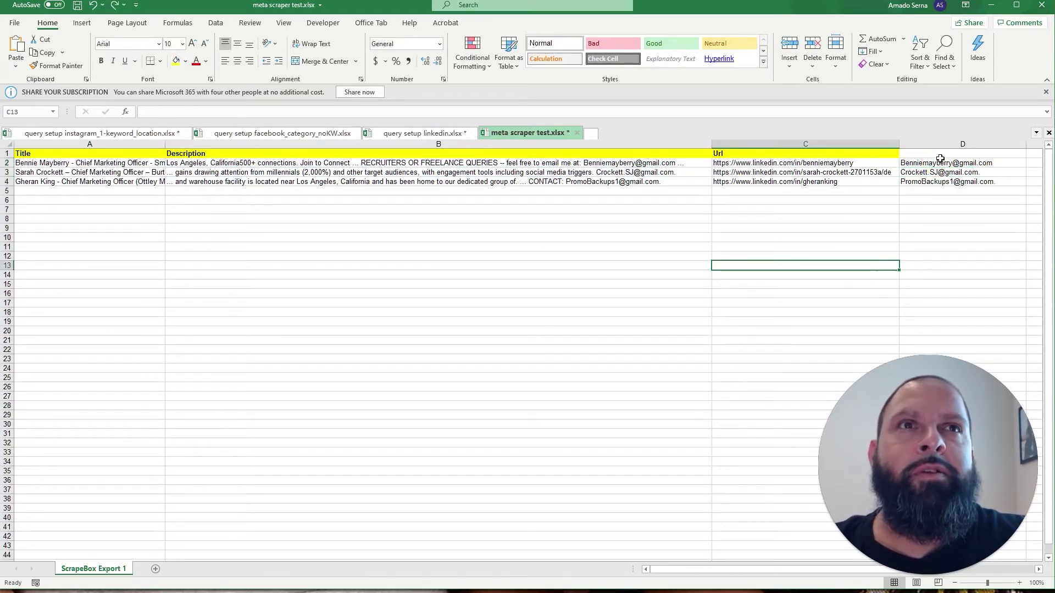
{"action": "left_click_drag", "start_coordinate": [940, 162], "coordinate": [940, 182]}
{"action": "key", "text": "ctrl+c"}
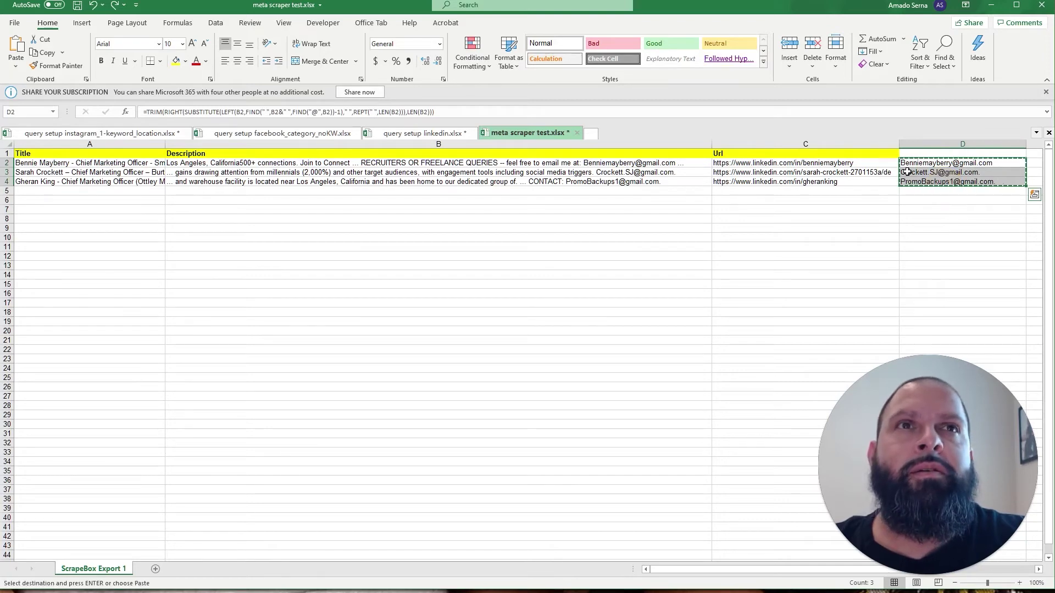
{"action": "right_click", "coordinate": [930, 163]}
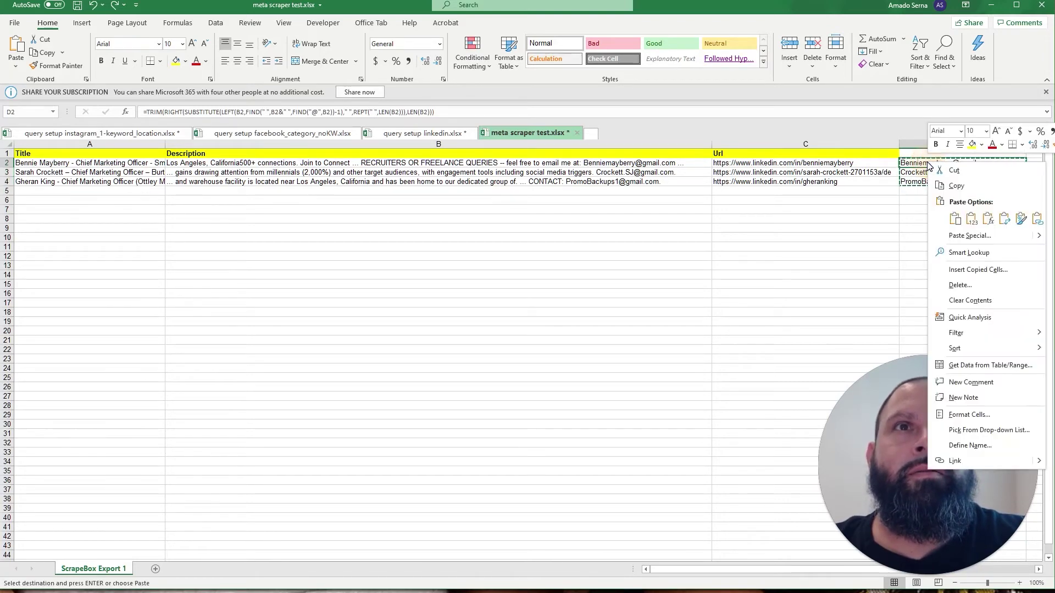
{"action": "left_click", "coordinate": [972, 219]}
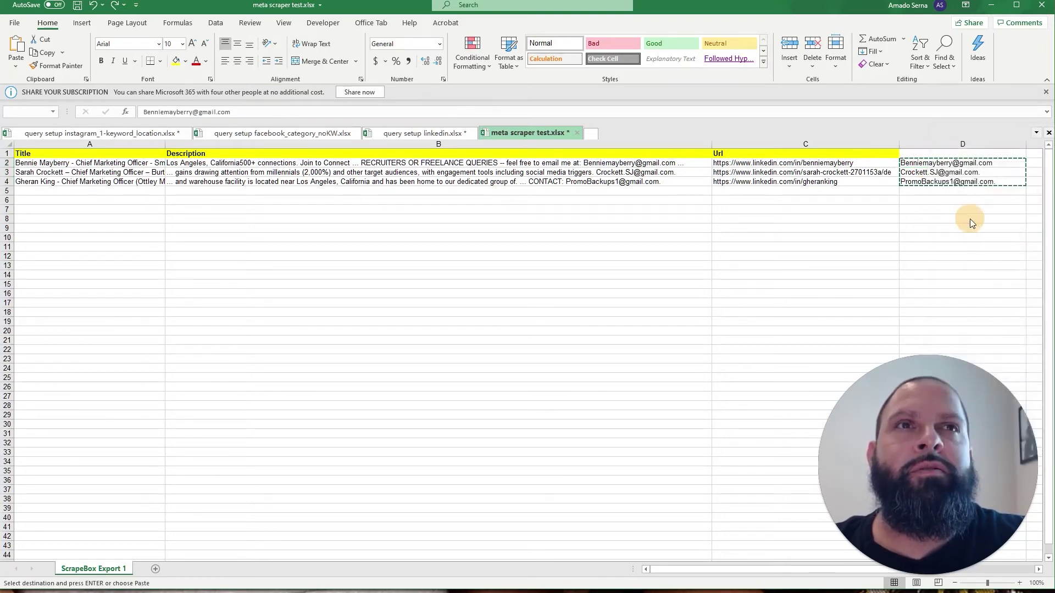
{"action": "left_click", "coordinate": [843, 229]}
- Delete the trailing periods from the D3 and D4 email addresses
{"action": "double_click", "coordinate": [995, 172]}
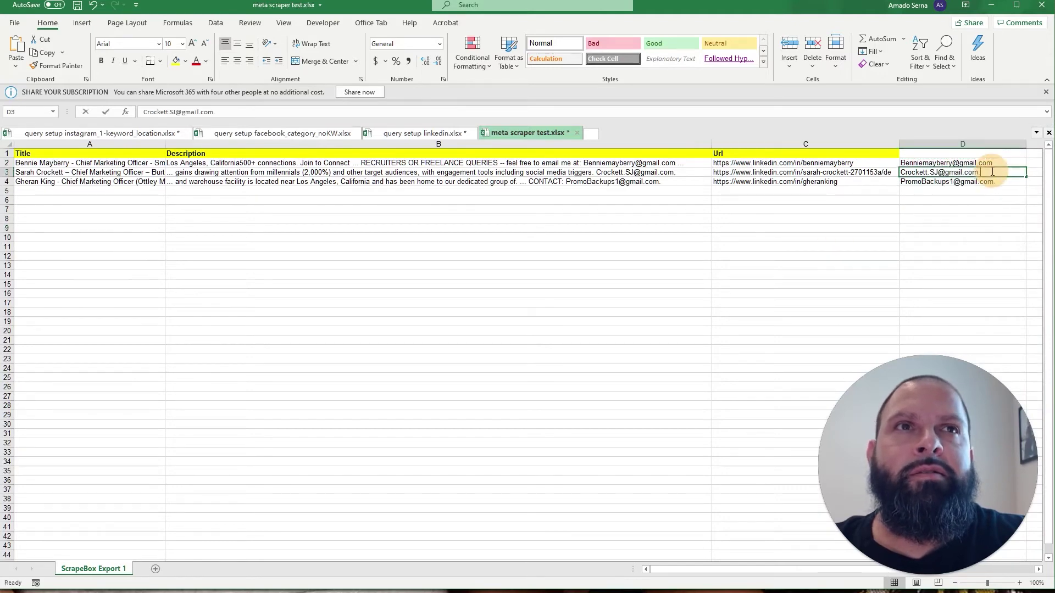
{"action": "left_click", "coordinate": [965, 211]}
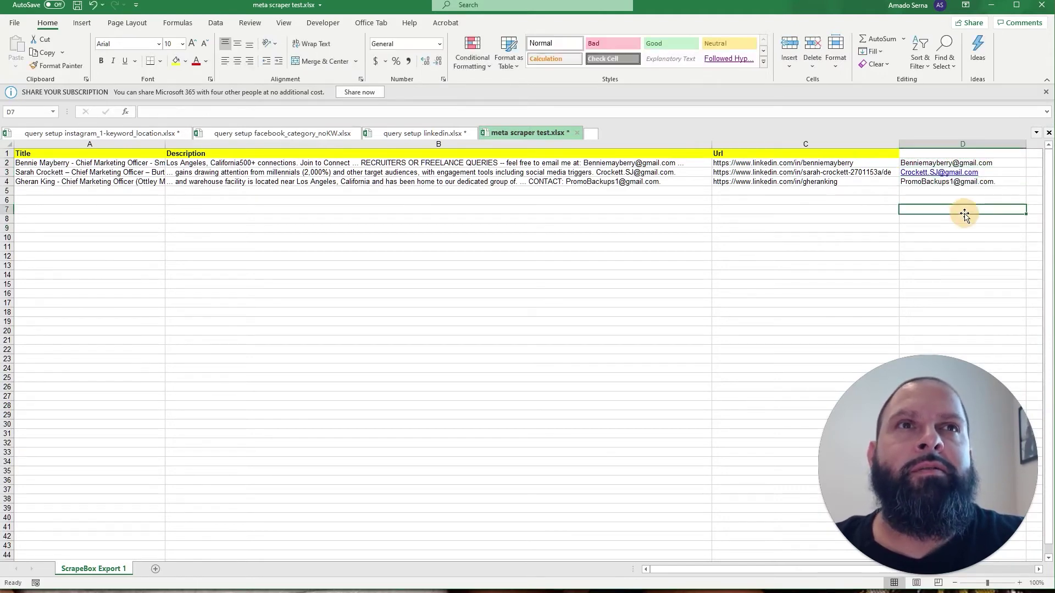
{"action": "double_click", "coordinate": [1014, 180]}
{"action": "key", "text": "BackSpace"}
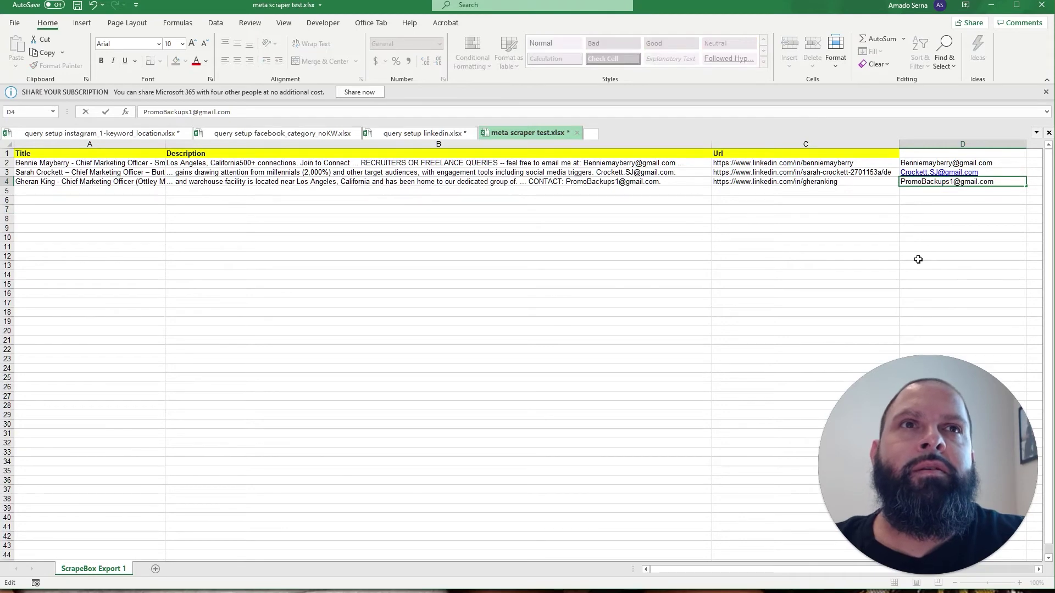
{"action": "left_click", "coordinate": [918, 260]}
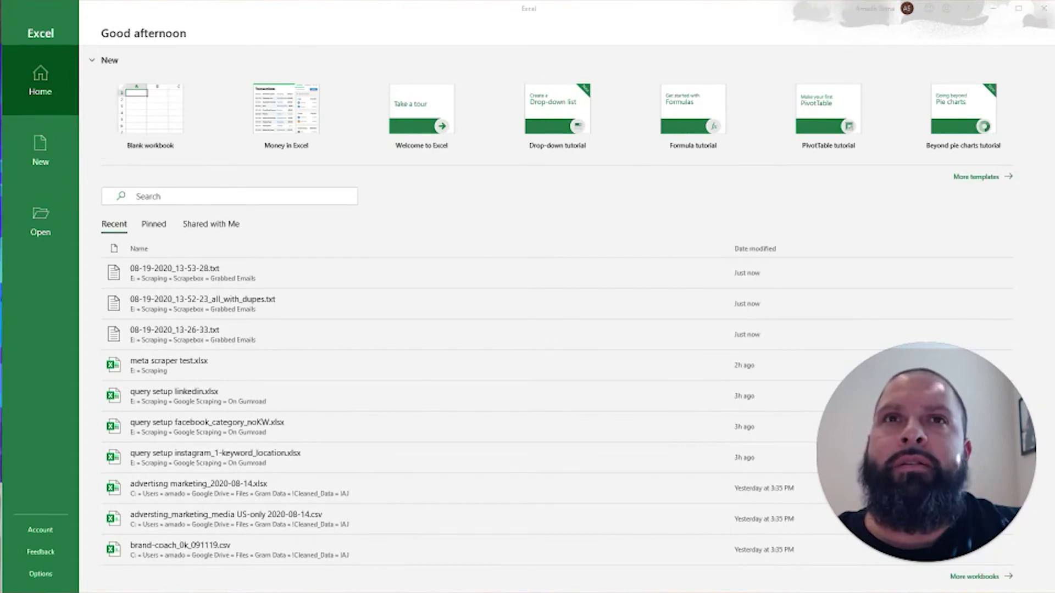
- Paste the first file's seven email|URL lines into A1 of a new blank workbook
{"action": "key", "text": "ctrl+a"}
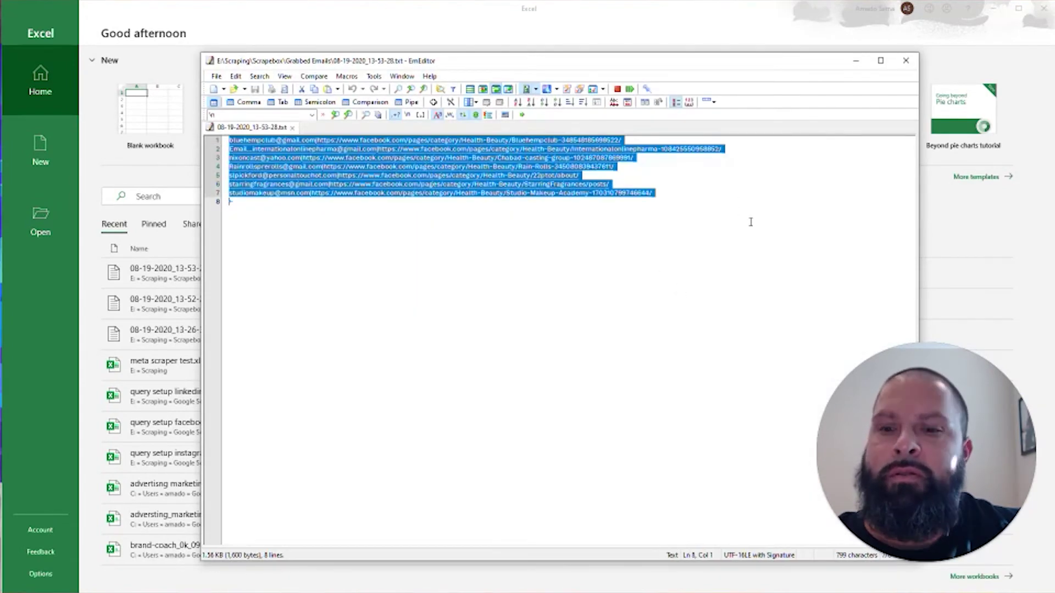
{"action": "left_click", "coordinate": [180, 180]}
{"action": "left_click", "coordinate": [150, 110]}
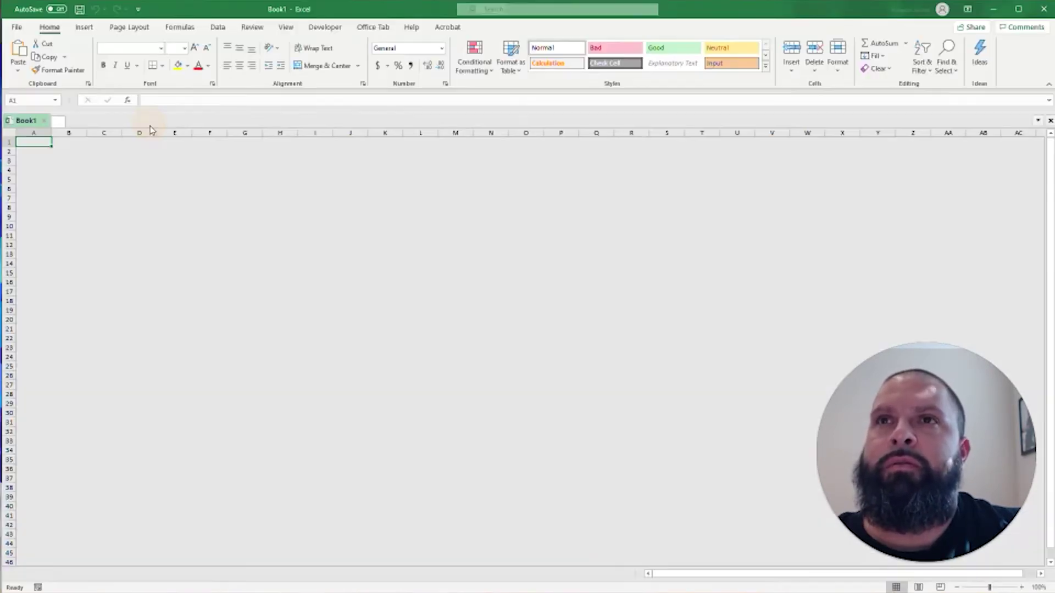
{"action": "left_click", "coordinate": [104, 207]}
{"action": "left_click", "coordinate": [28, 142]}
{"action": "key", "text": "ctrl+v"}
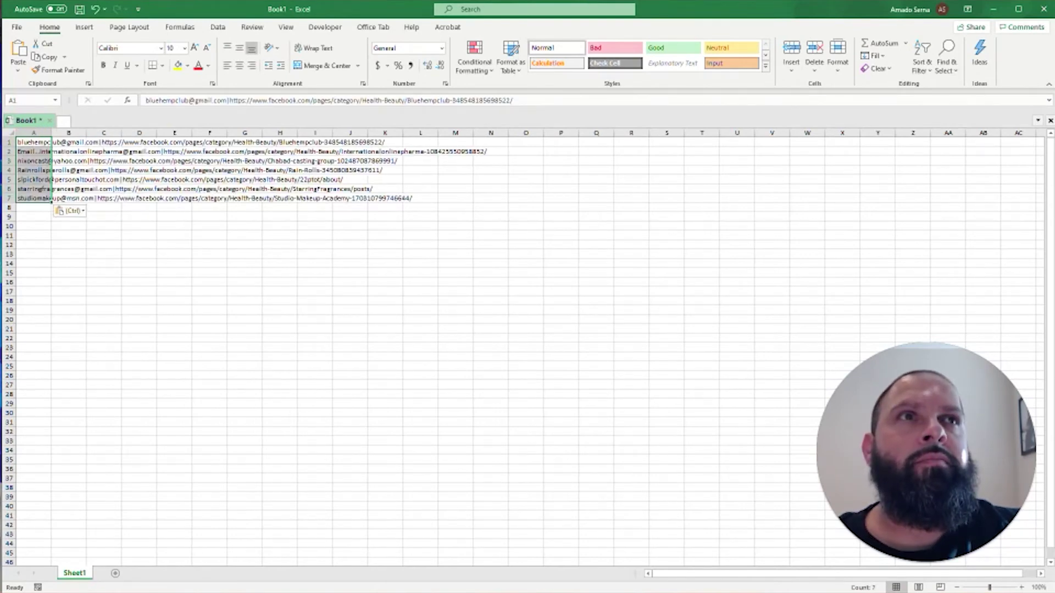
- Append the Instagram email list at A8 and autofit column A
{"action": "key", "text": "alt+Tab"}
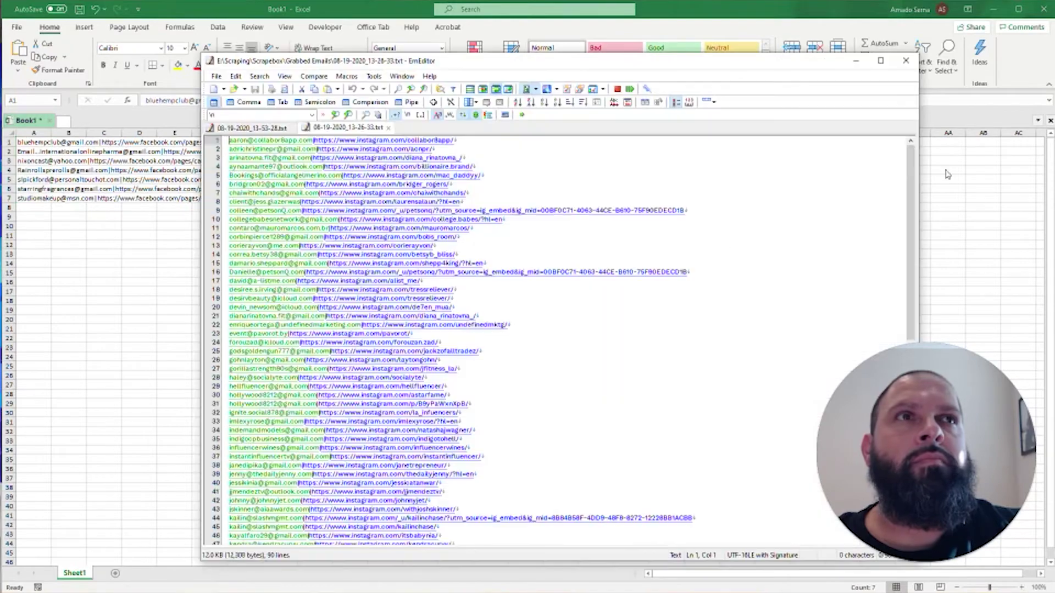
{"action": "key", "text": "ctrl+a"}
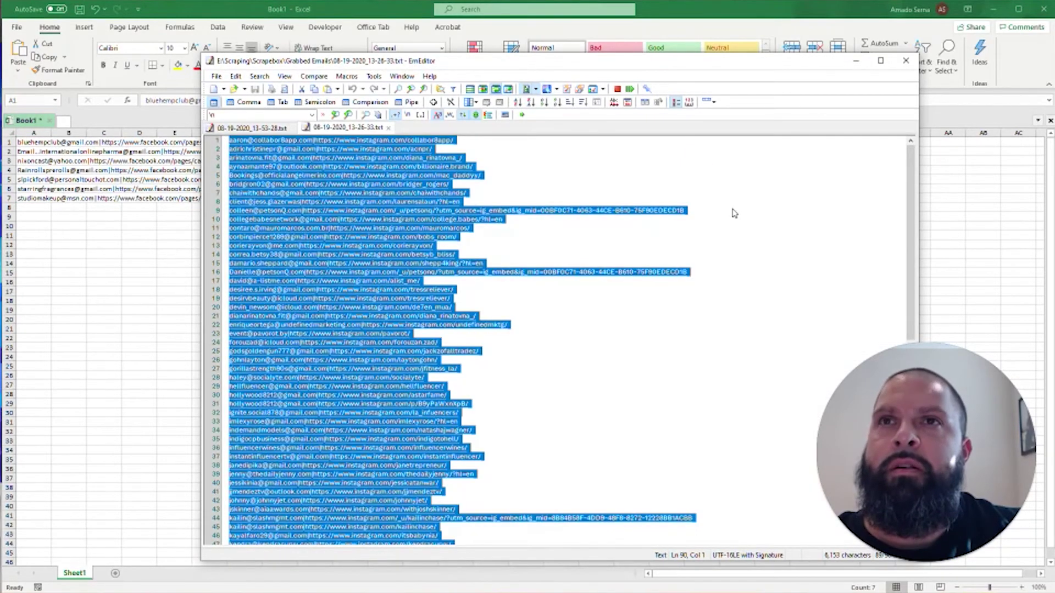
{"action": "key", "text": "ctrl+c"}
{"action": "key", "text": "alt+Tab"}
{"action": "left_click", "coordinate": [33, 208]}
{"action": "key", "text": "ctrl+v"}
{"action": "left_click", "coordinate": [559, 283]}
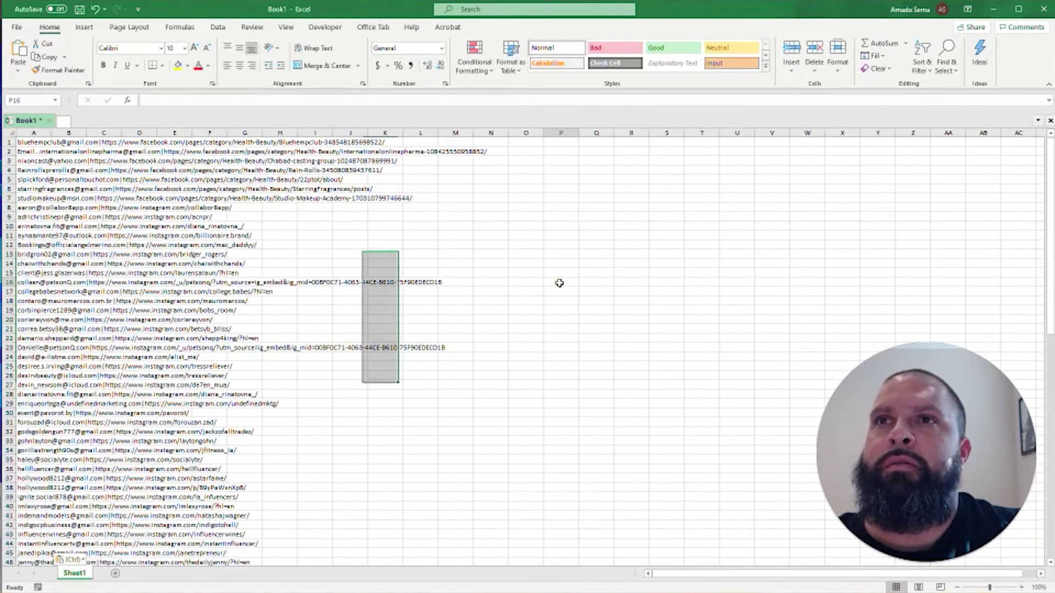
{"action": "double_click", "coordinate": [52, 132]}
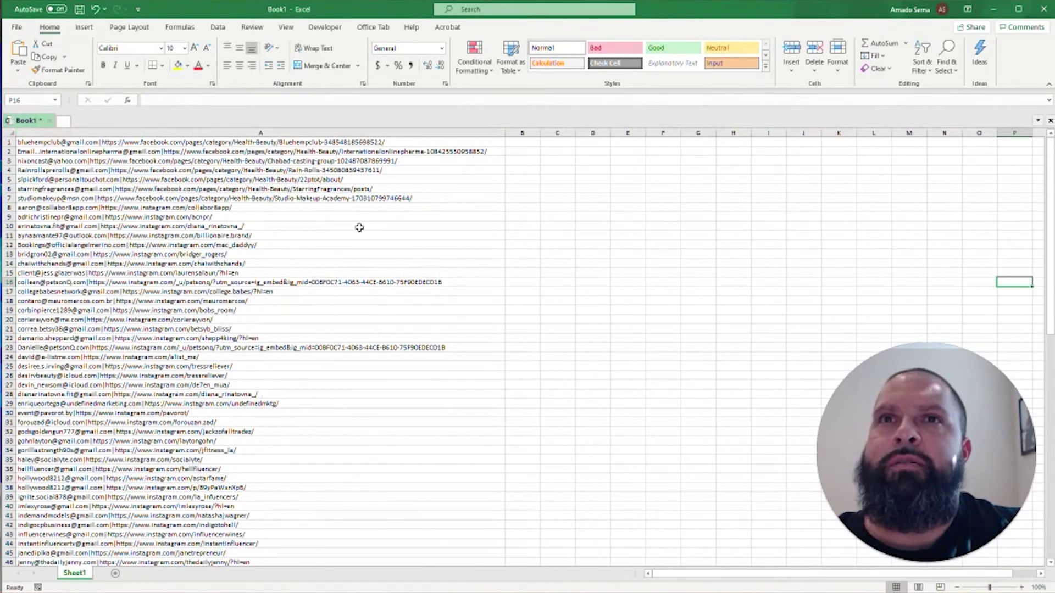
{"action": "left_click", "coordinate": [635, 225]}
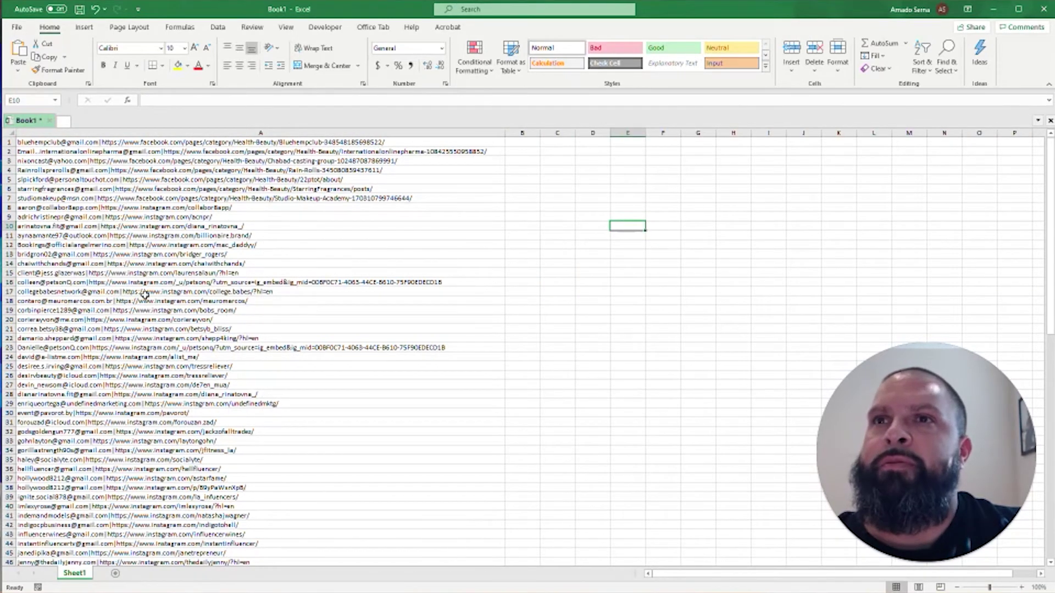
- Check that the list ends at A96, then select column A
{"action": "left_click", "coordinate": [125, 144]}
{"action": "key", "text": "ctrl+Down"}
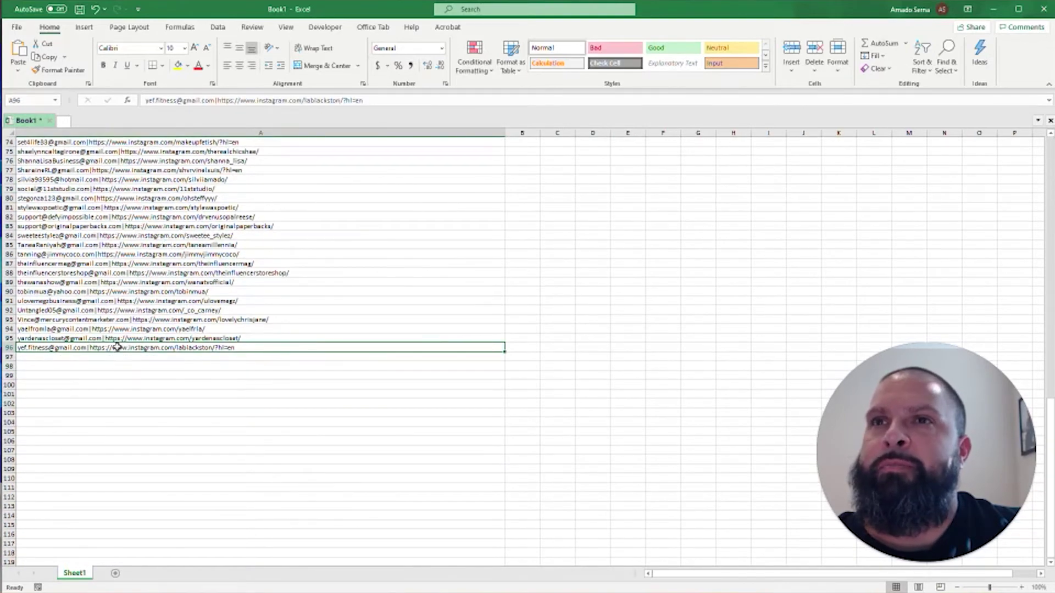
{"action": "double_click", "coordinate": [117, 348]}
{"action": "double_click", "coordinate": [89, 348]}
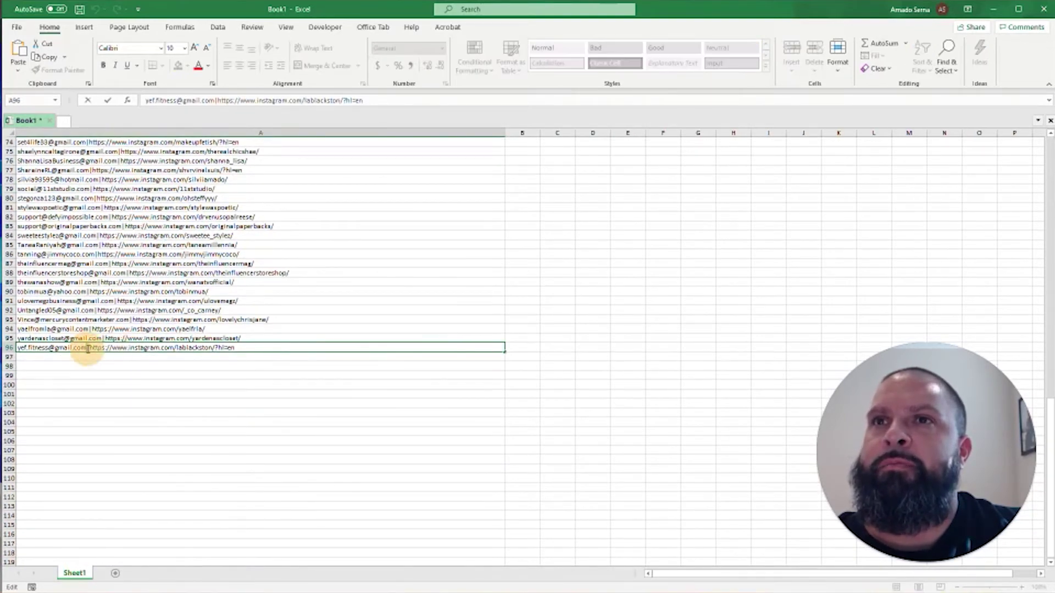
{"action": "left_click", "coordinate": [70, 374]}
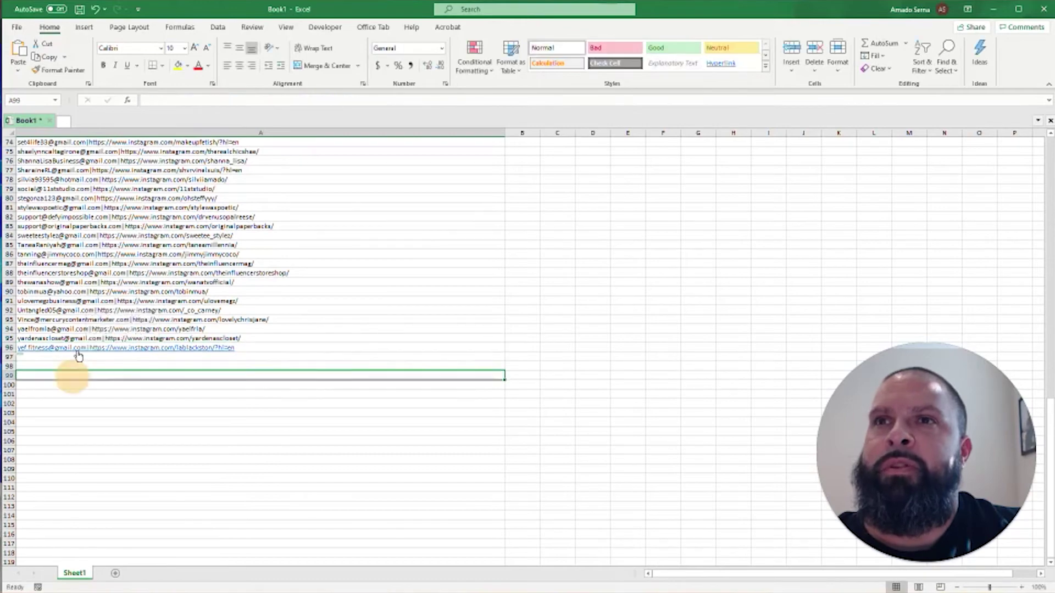
{"action": "scroll", "coordinate": [215, 388], "scroll_direction": "up", "scroll_amount": 20}
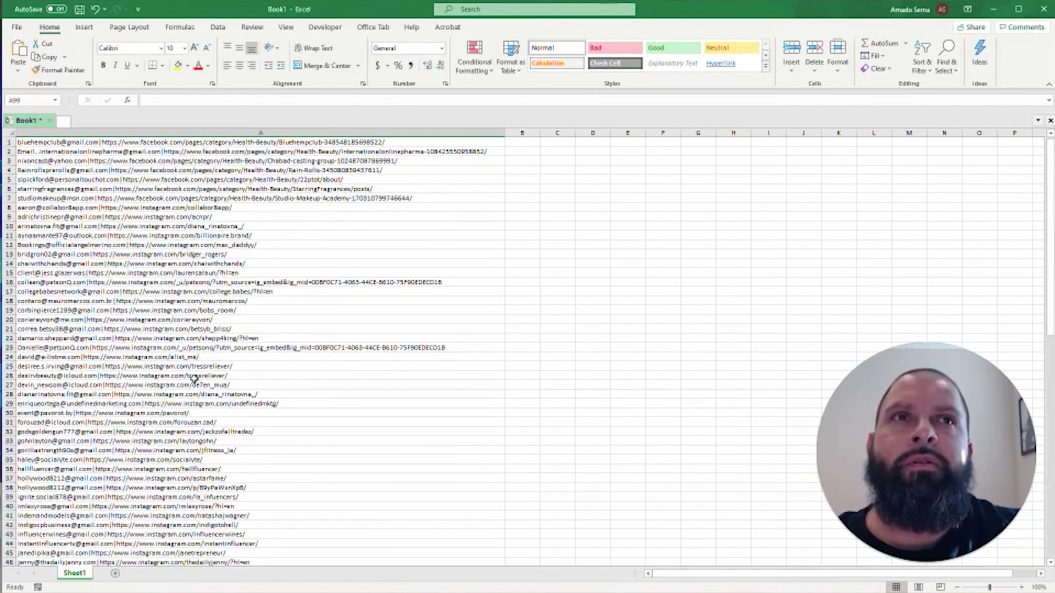
{"action": "left_click", "coordinate": [190, 127]}
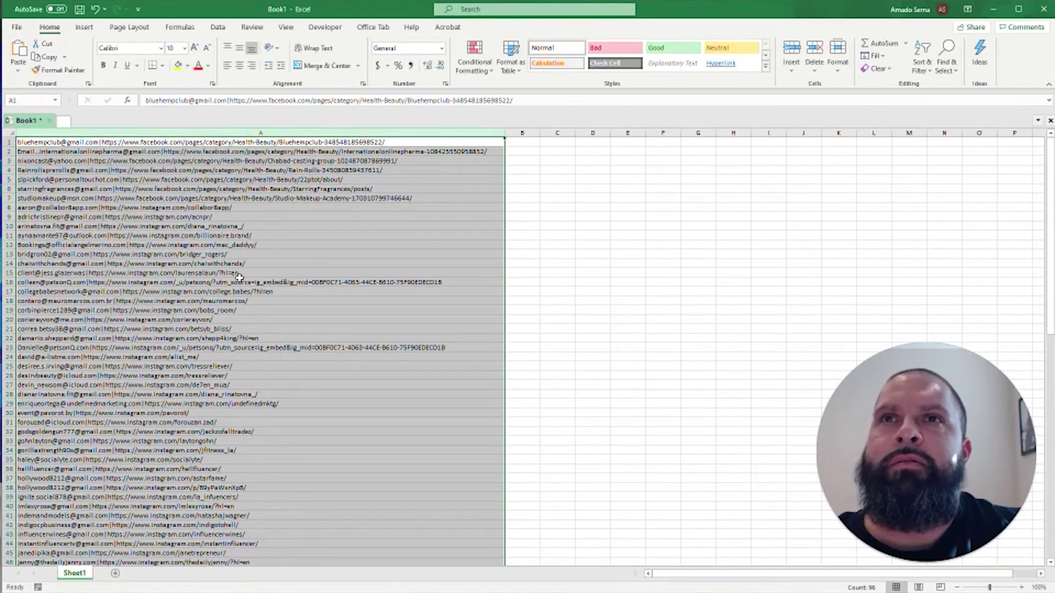
- Run Text to Columns, Delimited, with '|' as the Other delimiter, moving URLs to column B
{"action": "left_click", "coordinate": [216, 31]}
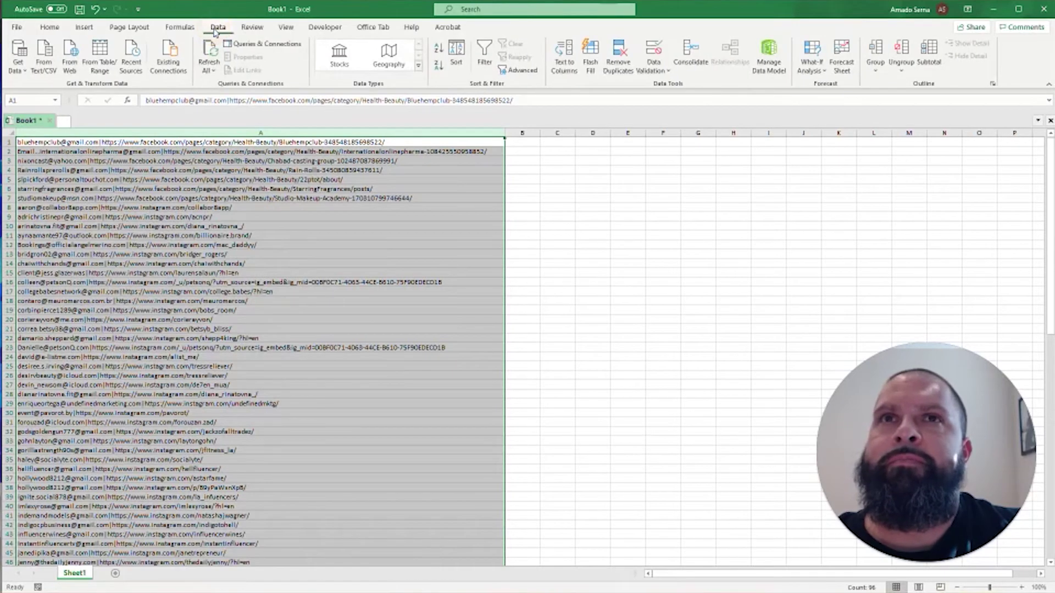
{"action": "left_click", "coordinate": [571, 59]}
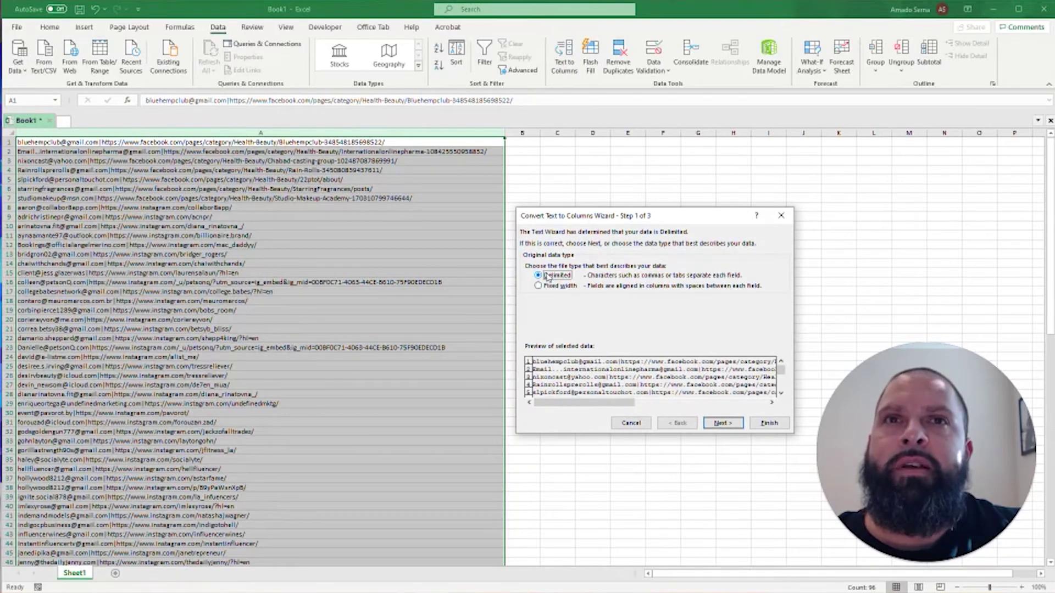
{"action": "left_click", "coordinate": [720, 425]}
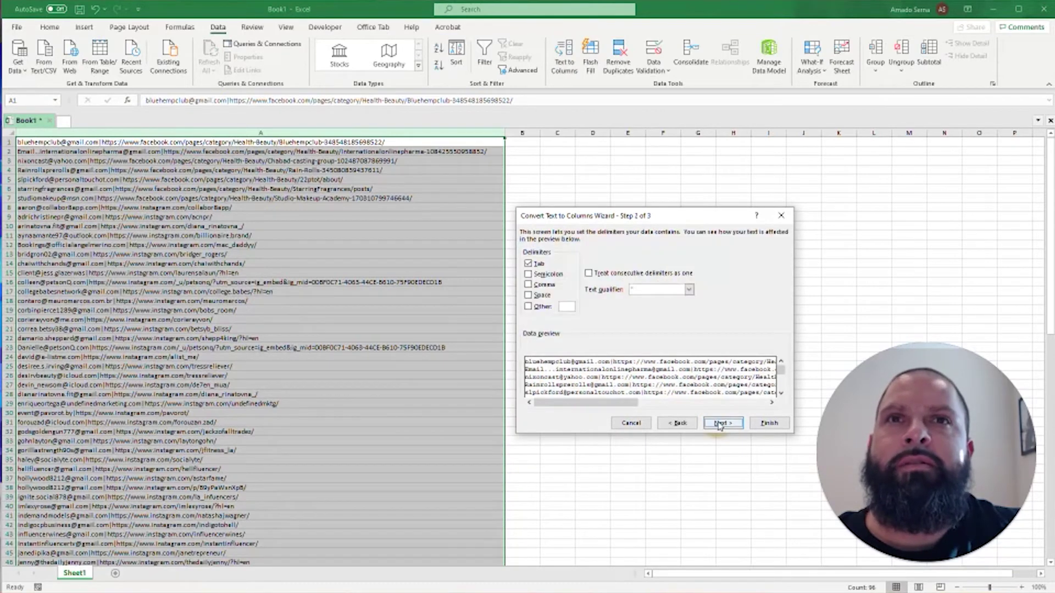
{"action": "left_click", "coordinate": [526, 307]}
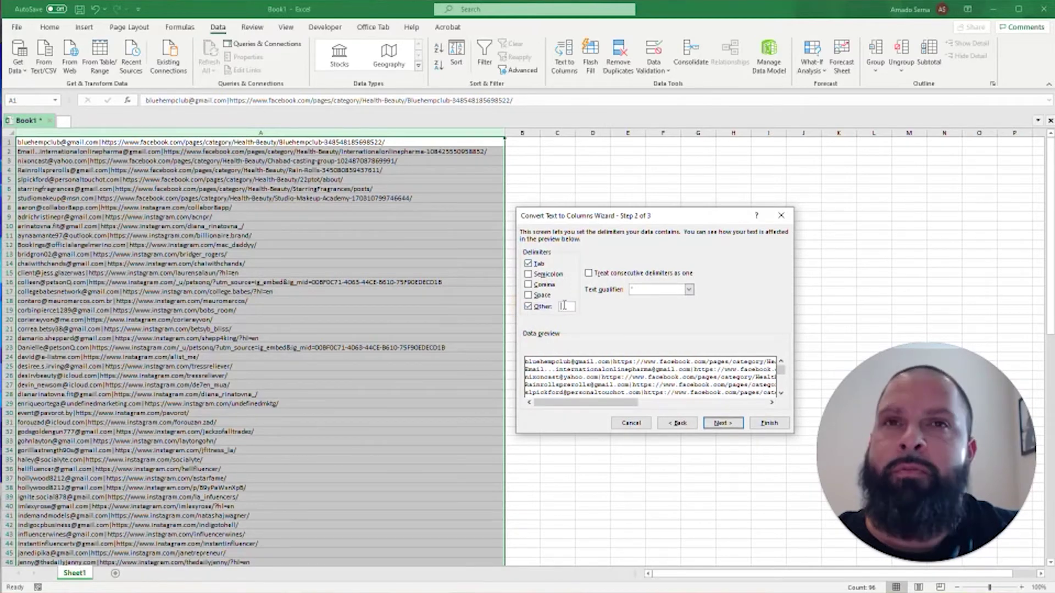
{"action": "type", "text": "|"}
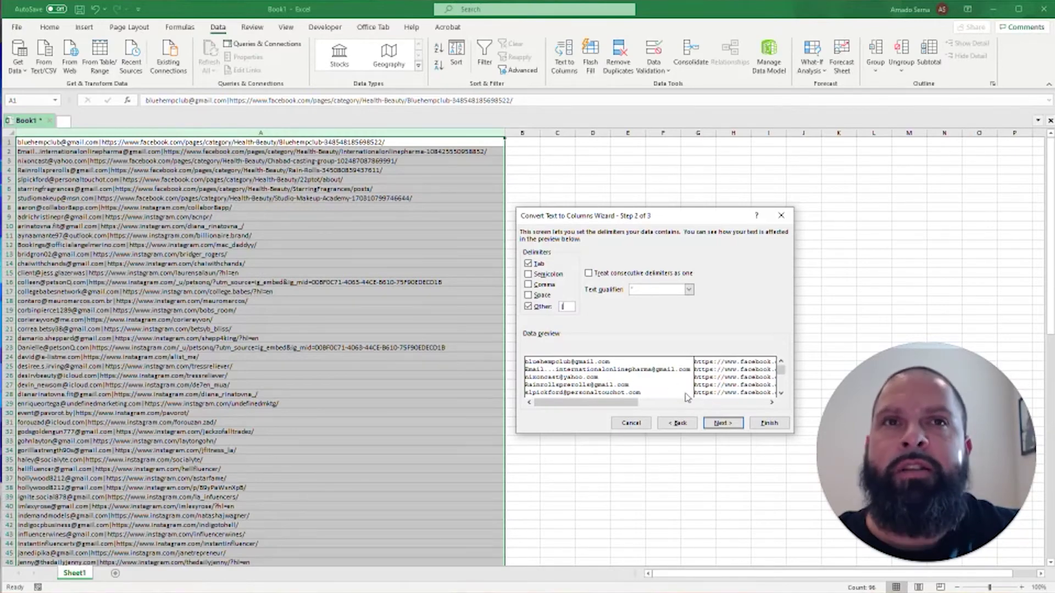
{"action": "left_click", "coordinate": [769, 423]}
{"action": "left_click", "coordinate": [365, 217]}
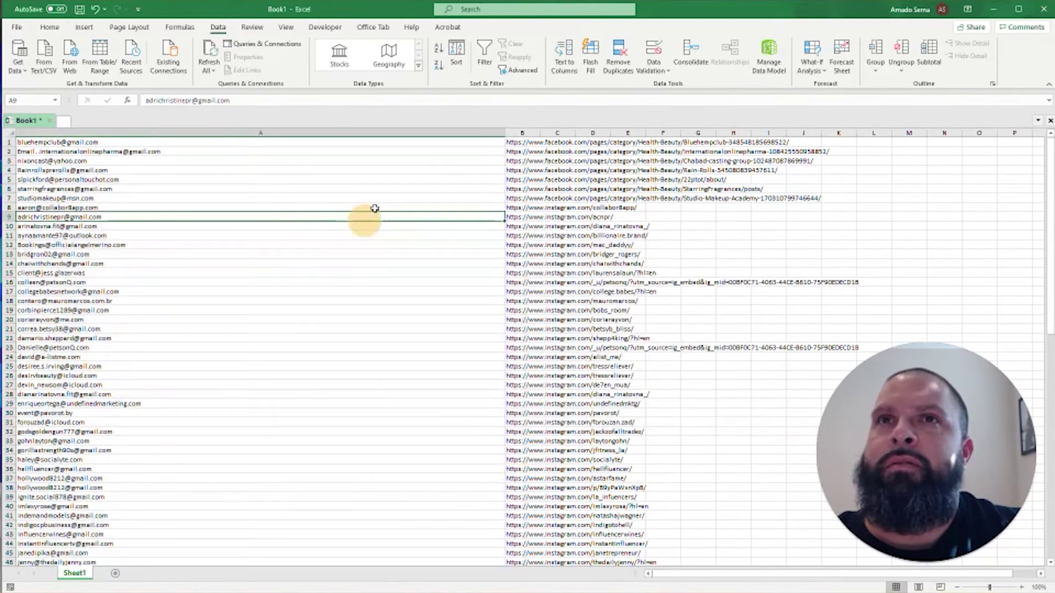
- Remove Duplicates on Column A only with expanded selection, deleting 3 and keeping 93 entries
{"action": "double_click", "coordinate": [505, 130]}
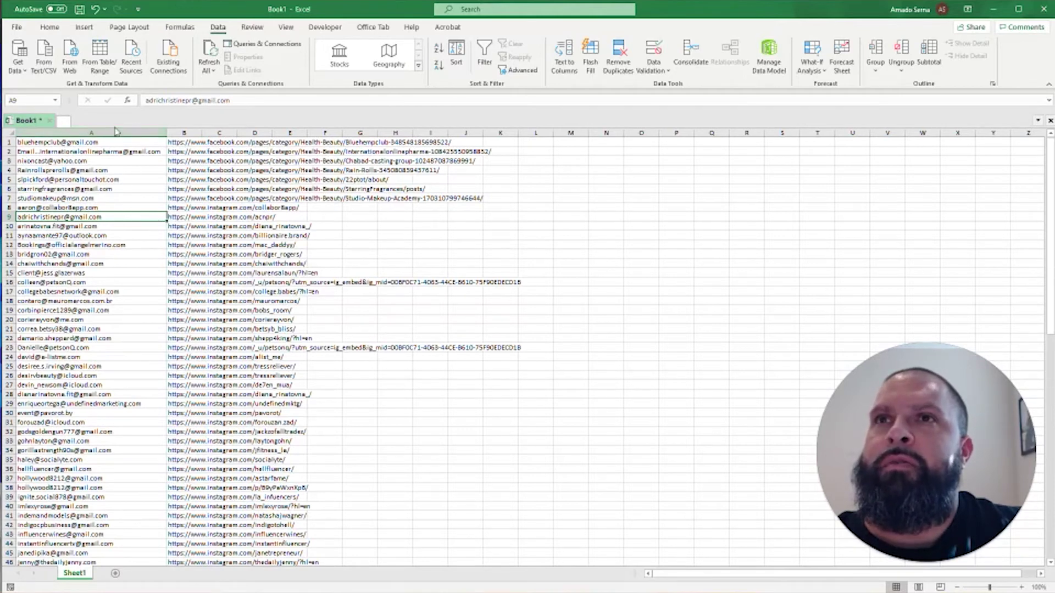
{"action": "left_click", "coordinate": [89, 132]}
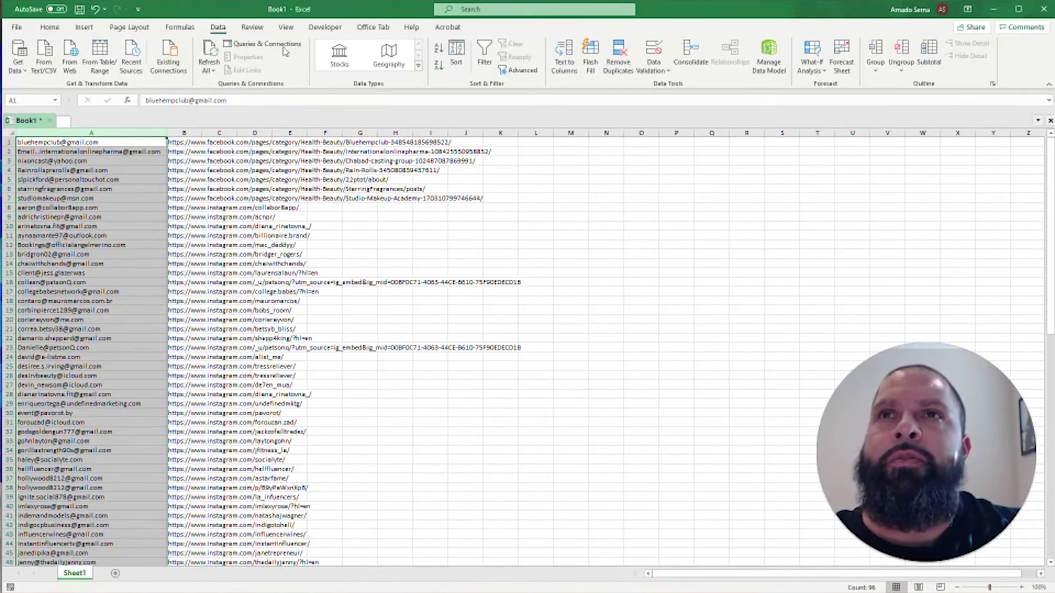
{"action": "left_click", "coordinate": [626, 62]}
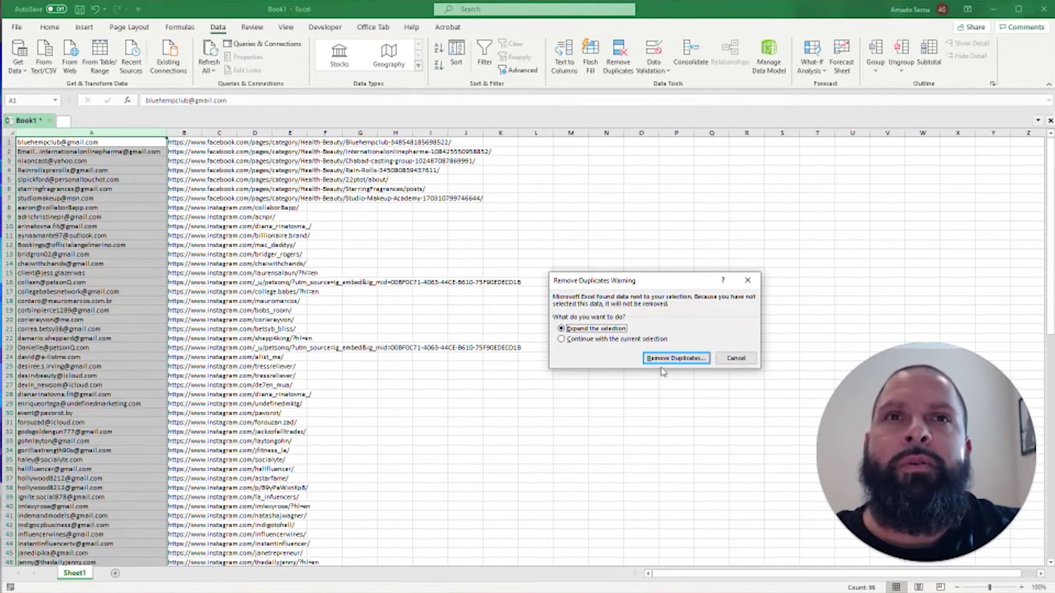
{"action": "left_click", "coordinate": [675, 359]}
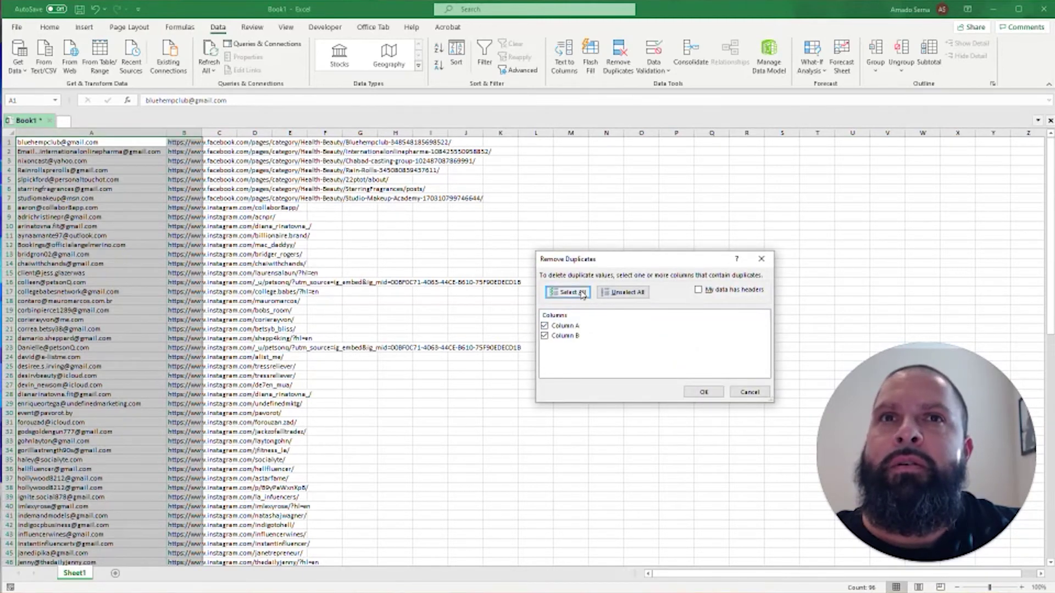
{"action": "left_click", "coordinate": [626, 293]}
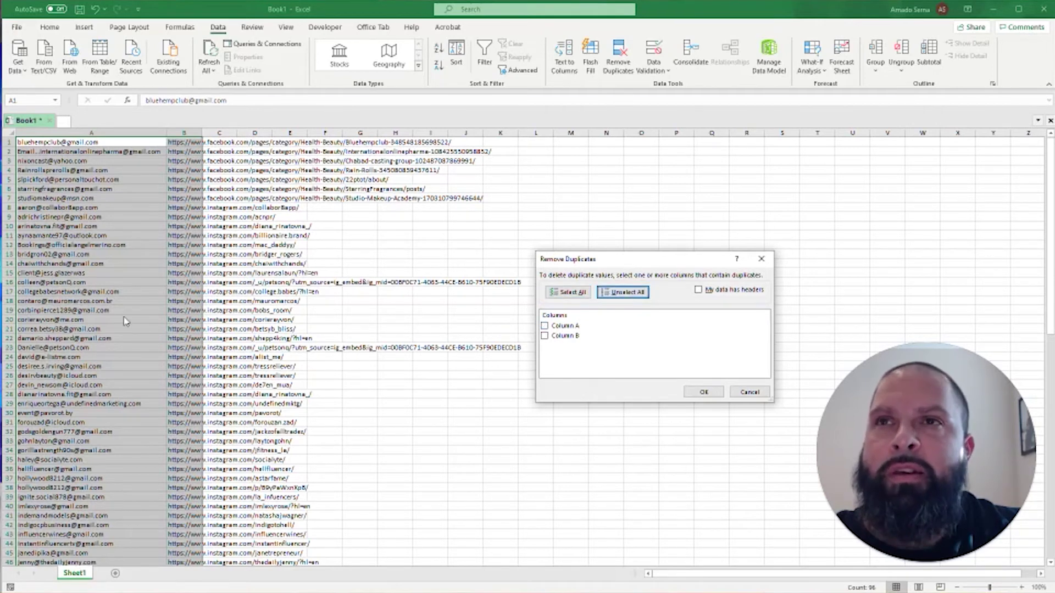
{"action": "left_click", "coordinate": [554, 327]}
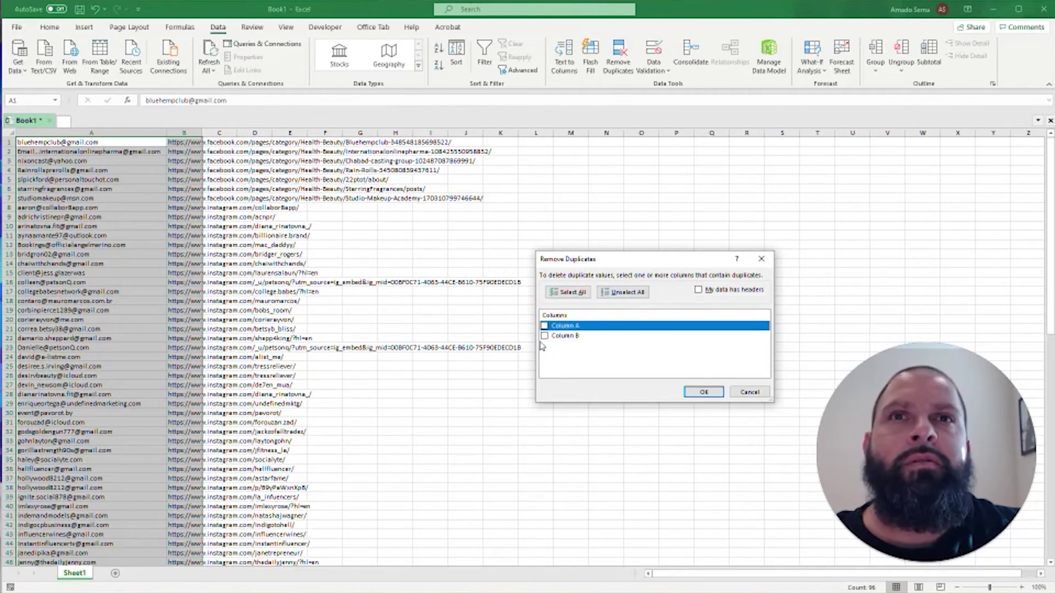
{"action": "left_click", "coordinate": [544, 327]}
{"action": "left_click", "coordinate": [701, 392]}
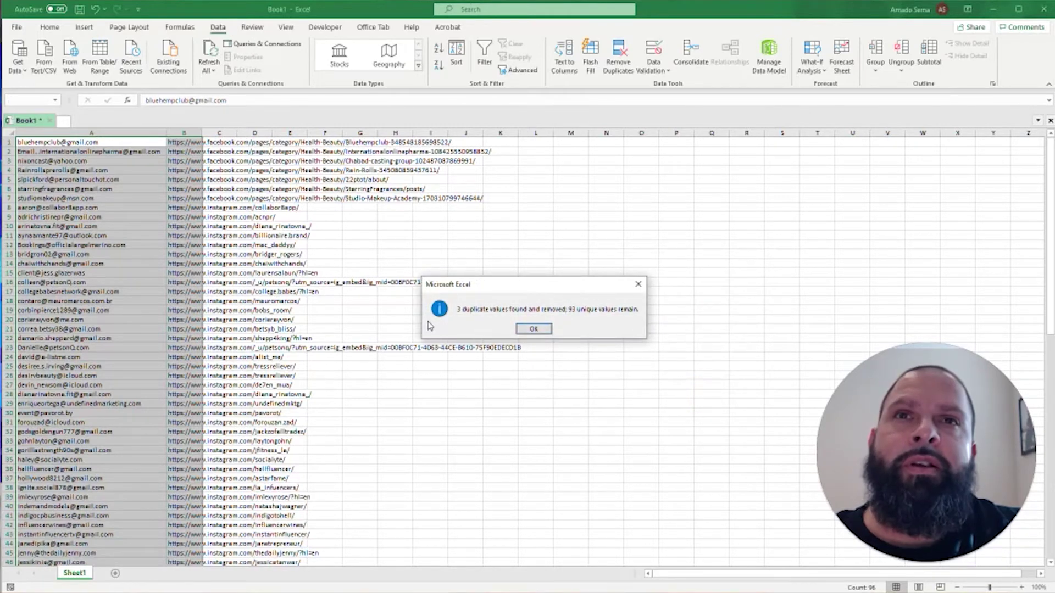
{"action": "left_click", "coordinate": [533, 329]}
{"action": "left_click", "coordinate": [544, 189]}
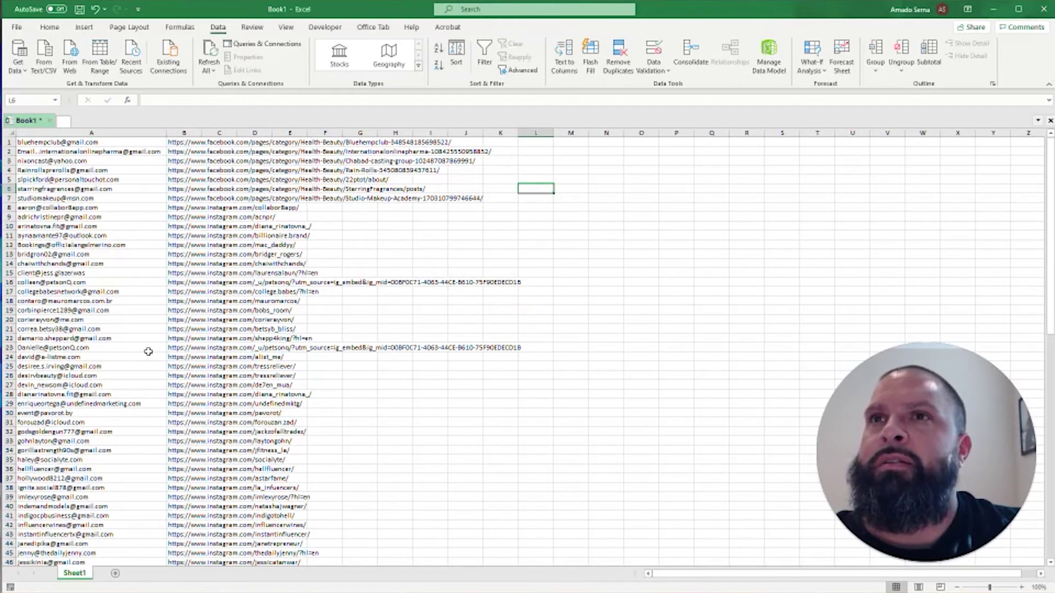
{"action": "scroll", "coordinate": [148, 352], "scroll_direction": "down", "scroll_amount": 8}
{"action": "scroll", "coordinate": [148, 351], "scroll_direction": "down", "scroll_amount": 10}
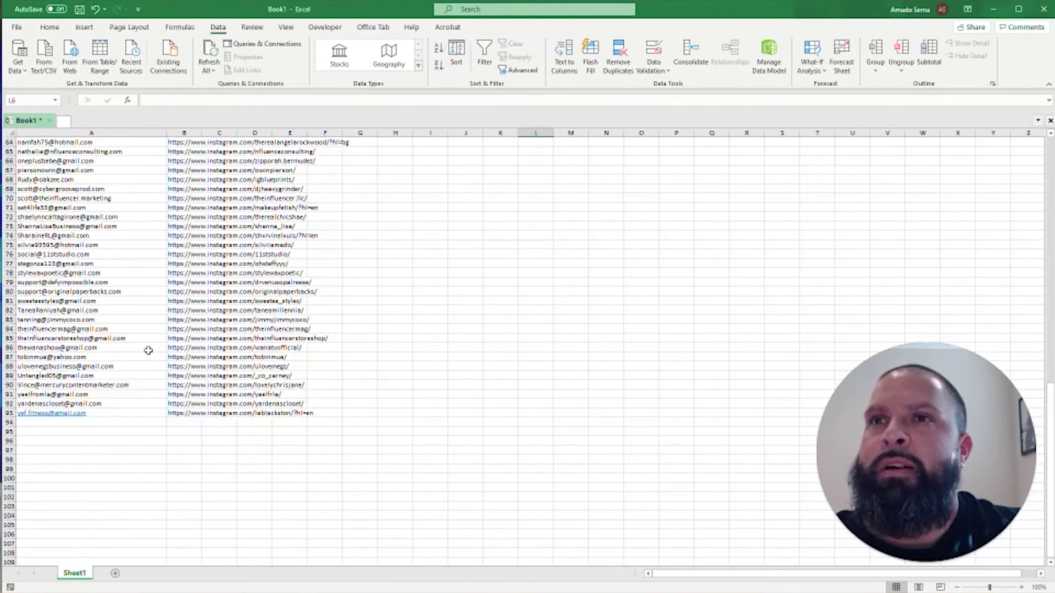
{"action": "scroll", "coordinate": [146, 351], "scroll_direction": "up", "scroll_amount": 20}
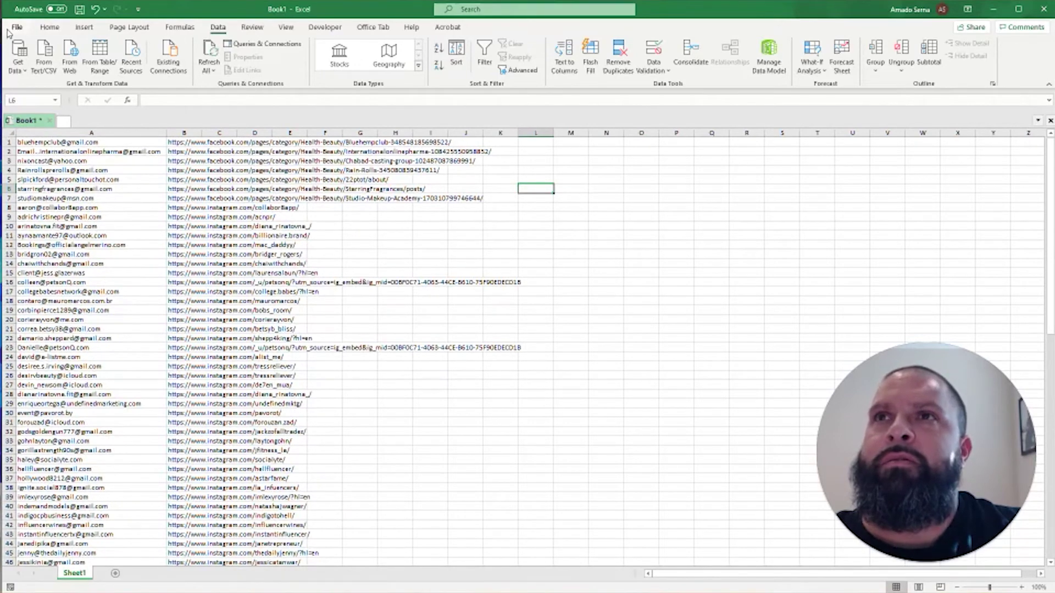
- Save the list as 'nb test' in CSV (Comma delimited) format to Desktop\TEMP, then close Excel
{"action": "left_click", "coordinate": [16, 27]}
{"action": "left_click", "coordinate": [34, 175]}
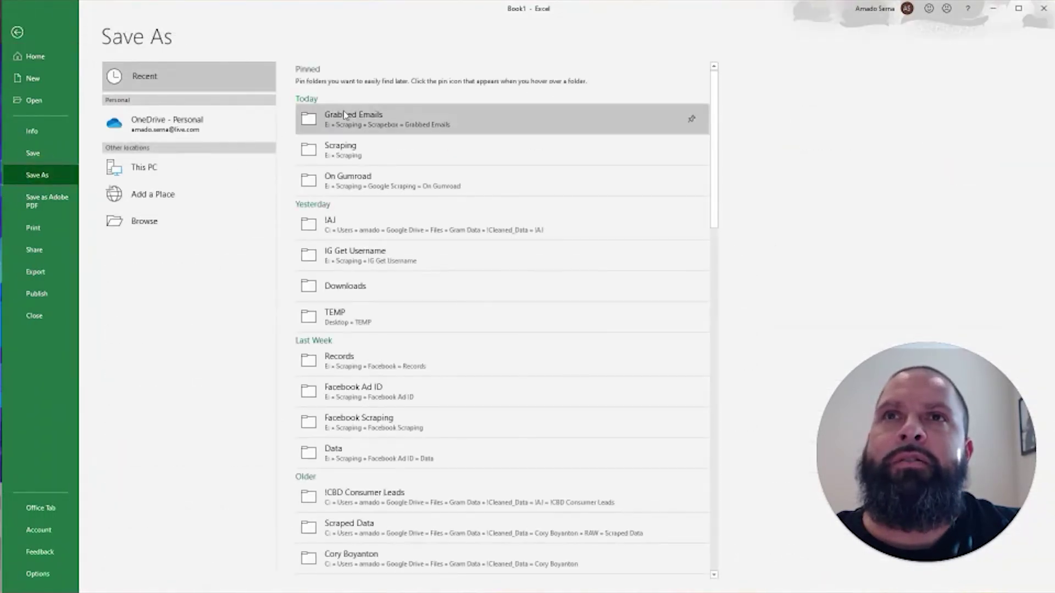
{"action": "left_click", "coordinate": [154, 237]}
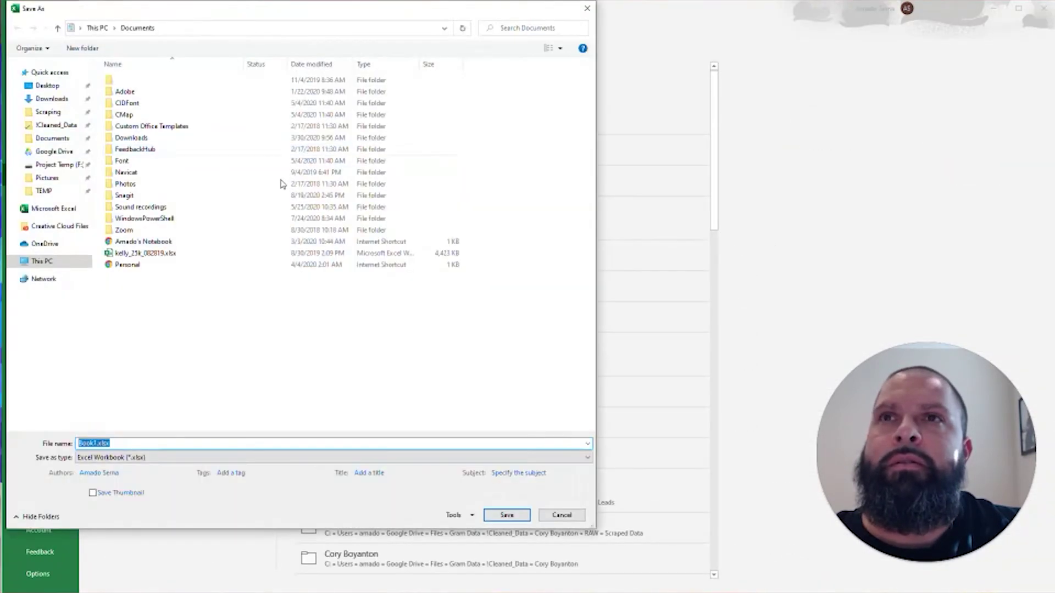
{"action": "left_click", "coordinate": [43, 190]}
{"action": "left_click", "coordinate": [118, 442]}
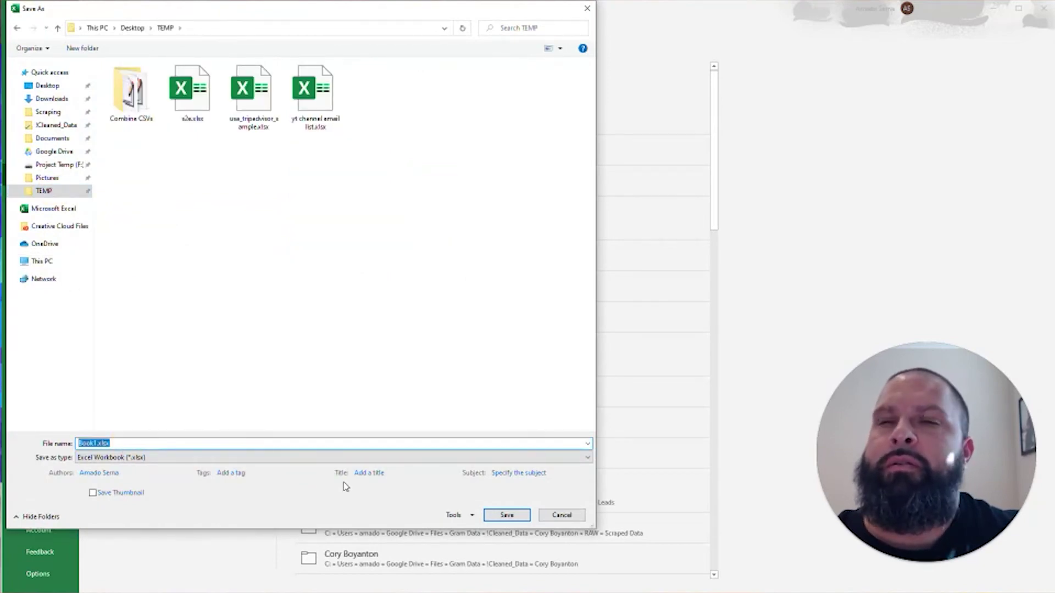
{"action": "type", "text": "nb test"}
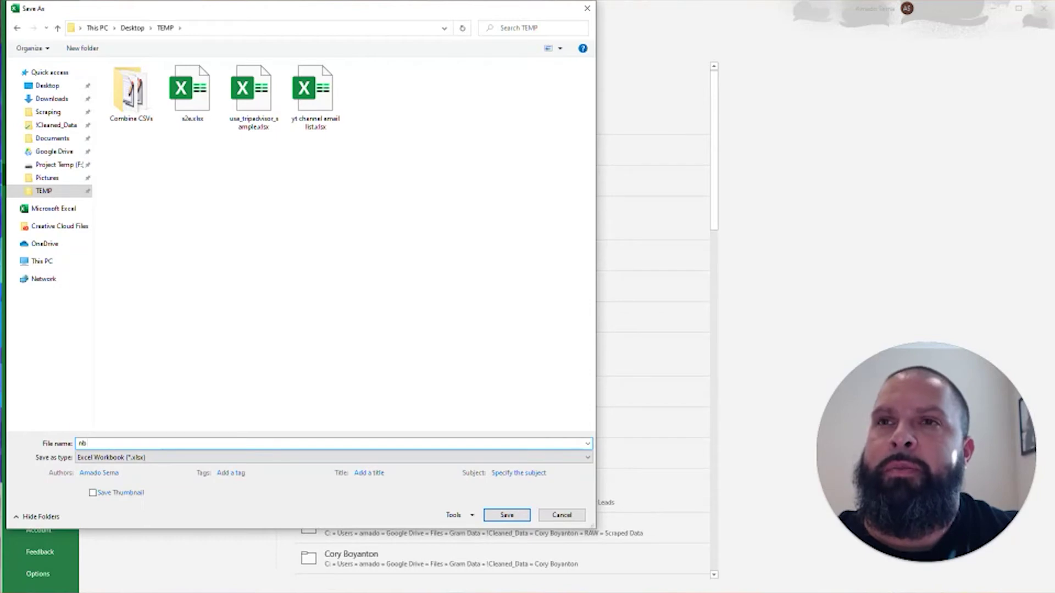
{"action": "left_click", "coordinate": [160, 458]}
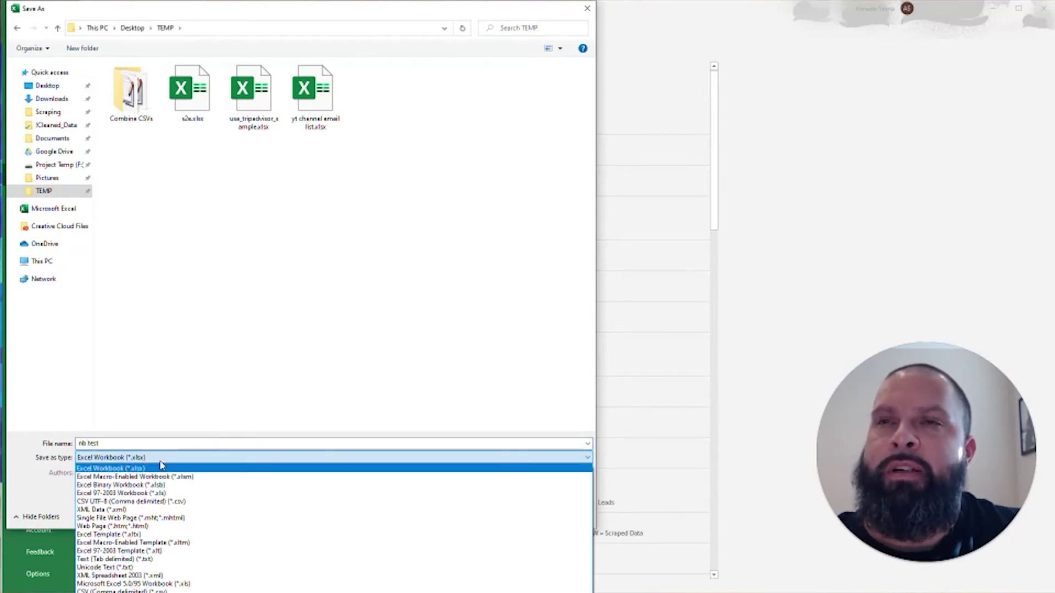
{"action": "left_click", "coordinate": [135, 587]}
{"action": "left_click", "coordinate": [491, 501]}
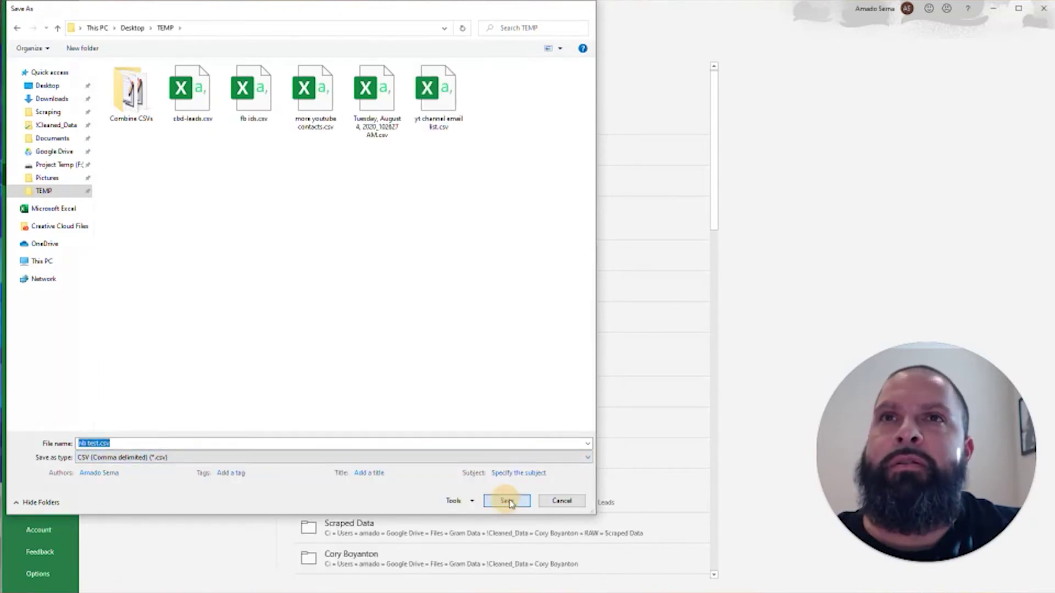
{"action": "left_click", "coordinate": [1043, 9]}
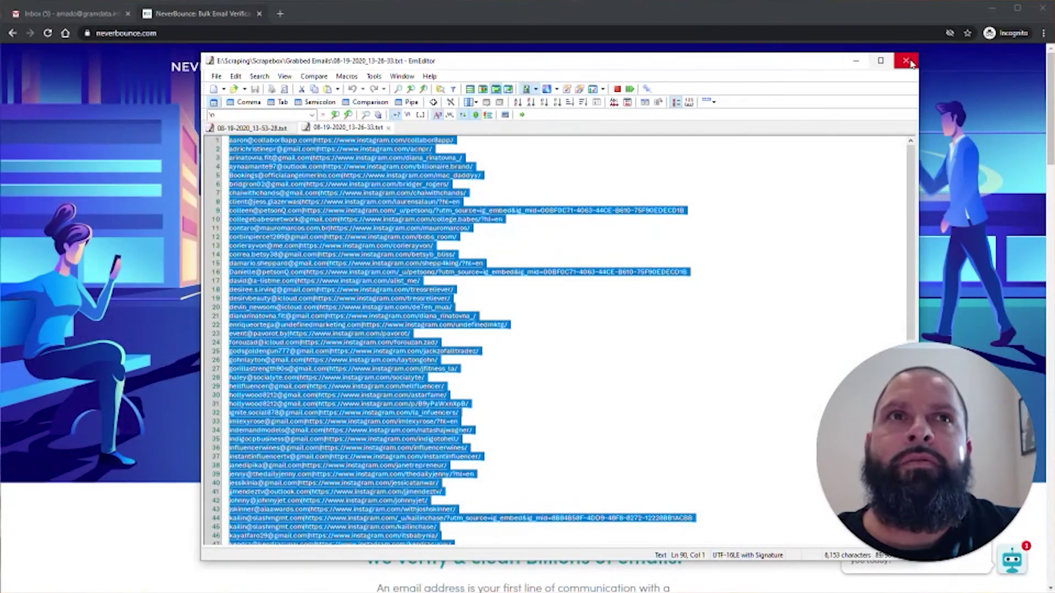
- Close EmEditor and begin registering on the NeverBounce site
{"action": "left_click", "coordinate": [906, 61]}
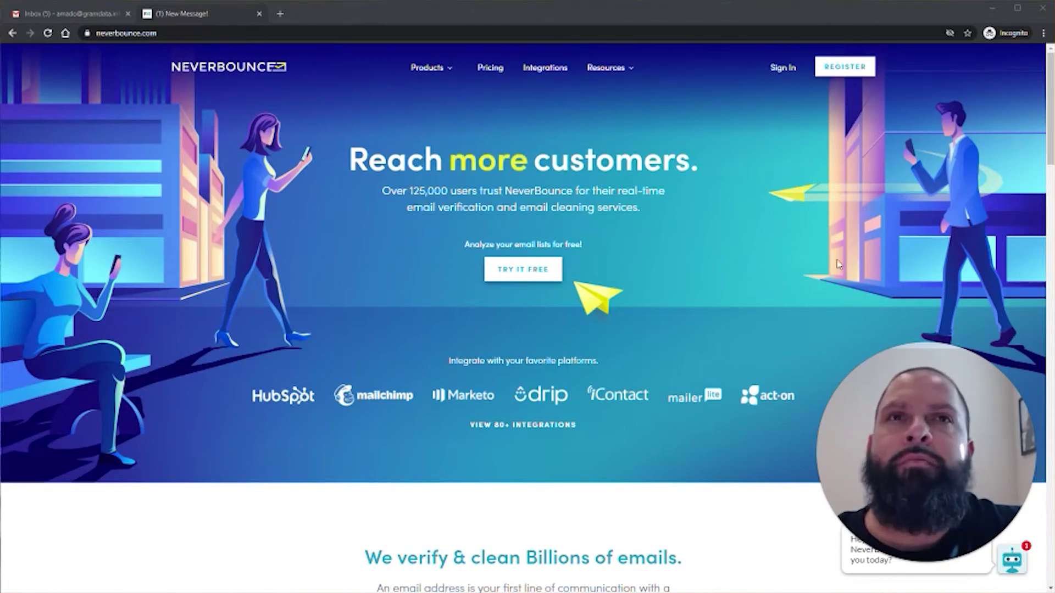
{"action": "mouse_move", "coordinate": [610, 68]}
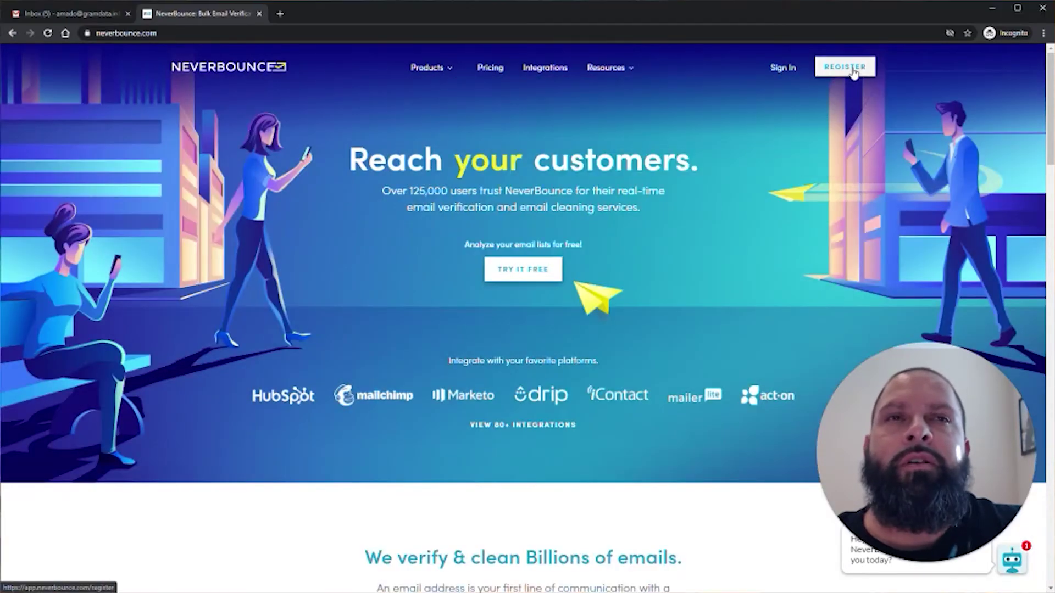
{"action": "left_click", "coordinate": [845, 66]}
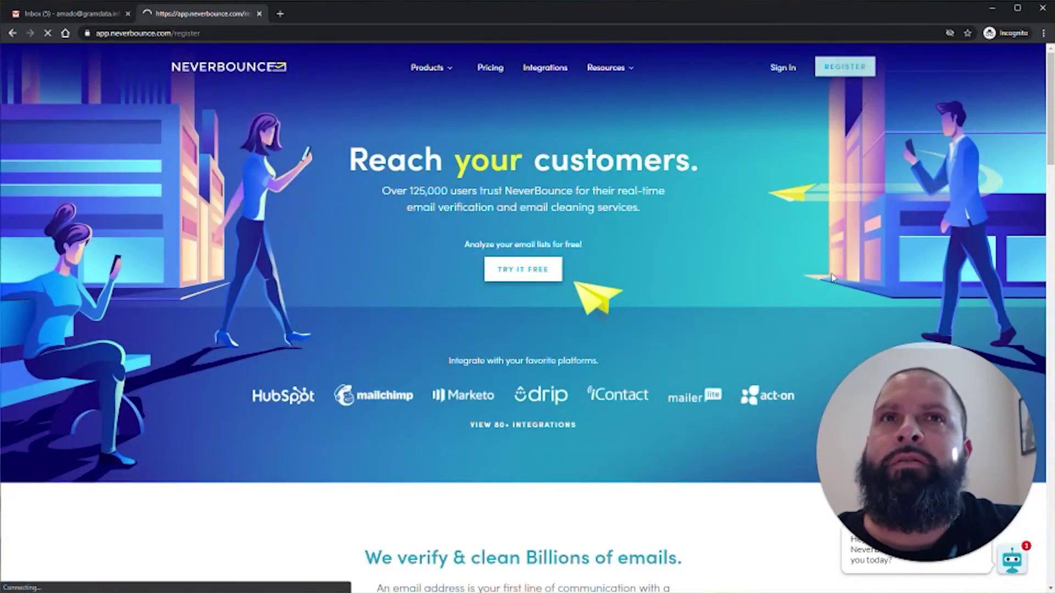
- Fill in the full name, e-mail and a 10+ character password, accept the Terms, and create the account
{"action": "left_click", "coordinate": [420, 222]}
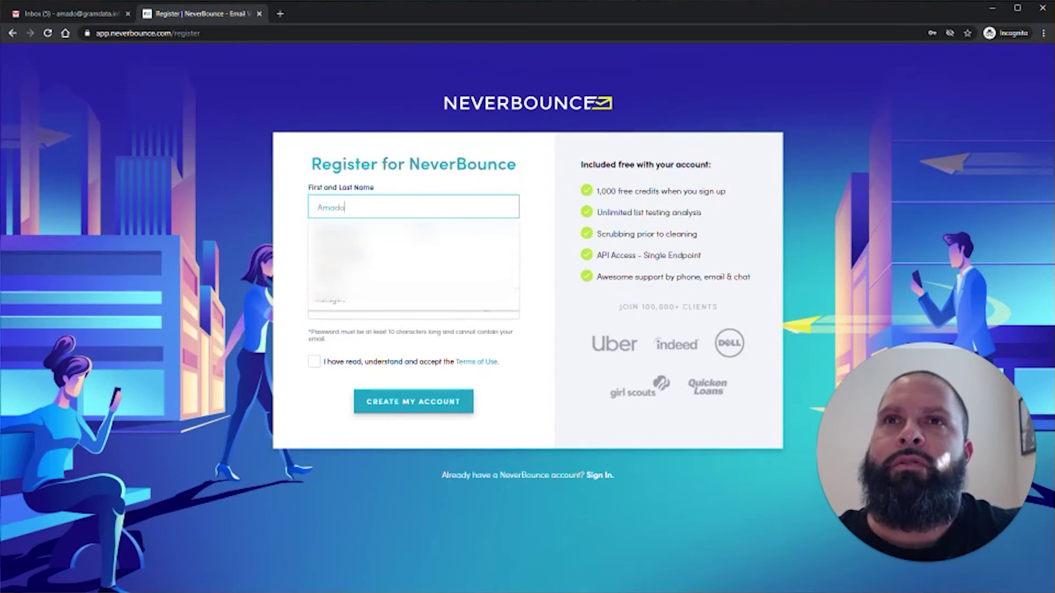
{"action": "key", "text": "Tab"}
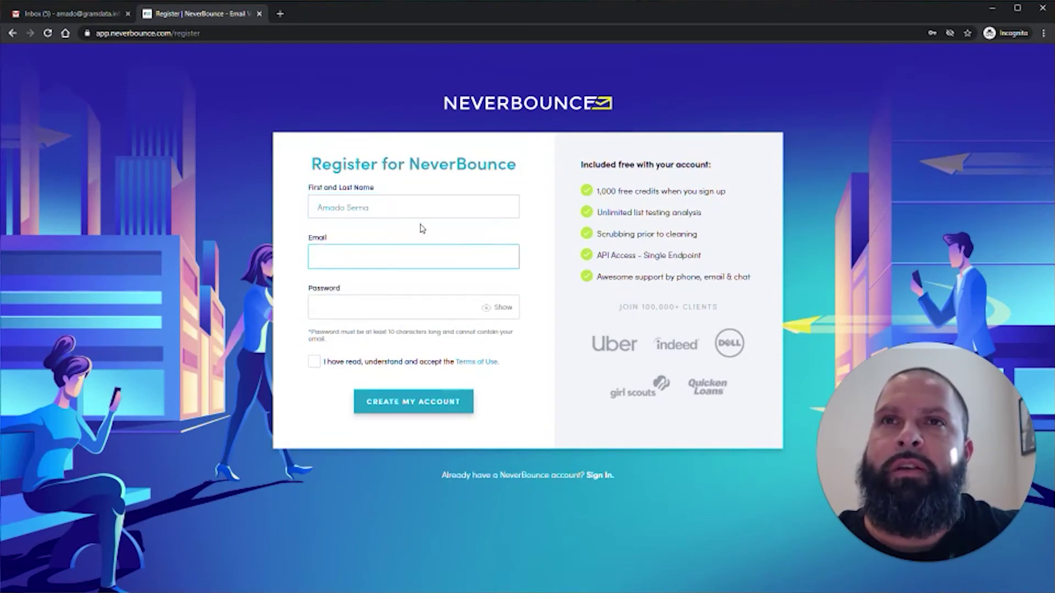
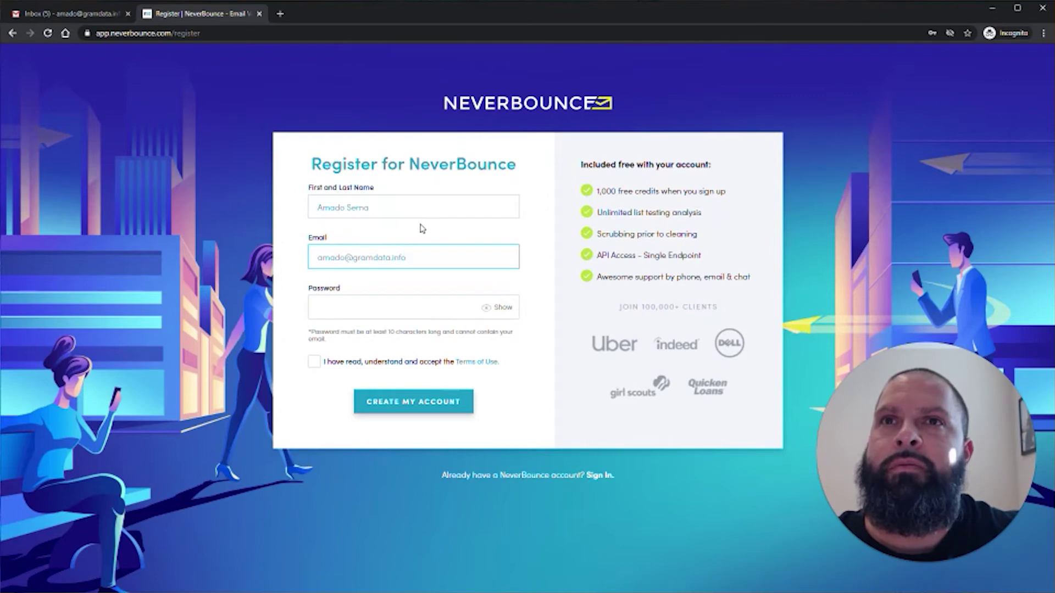
{"action": "key", "text": "Tab"}
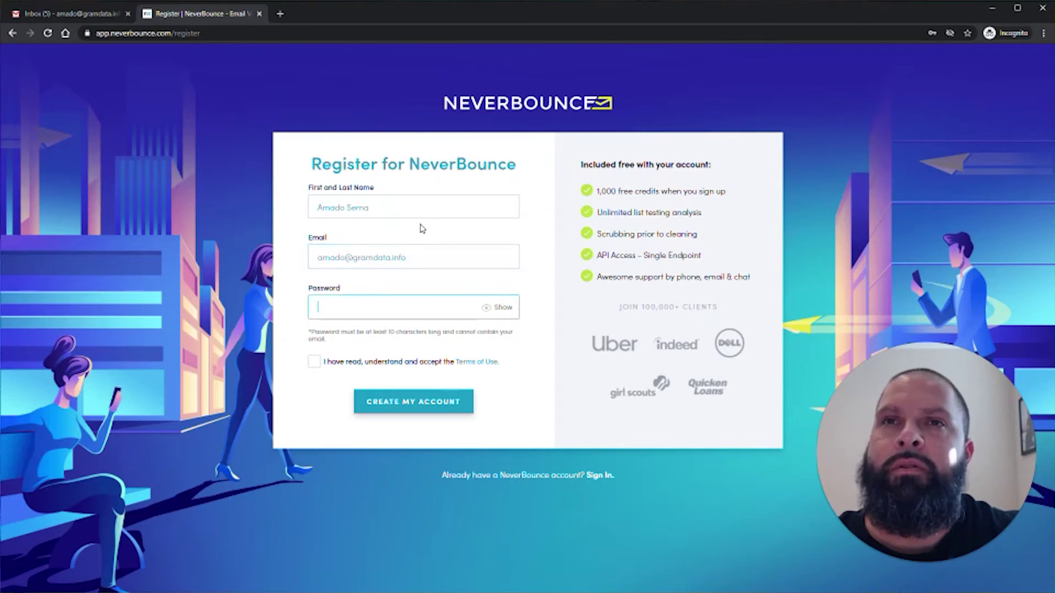
{"action": "type", "text": "••••"}
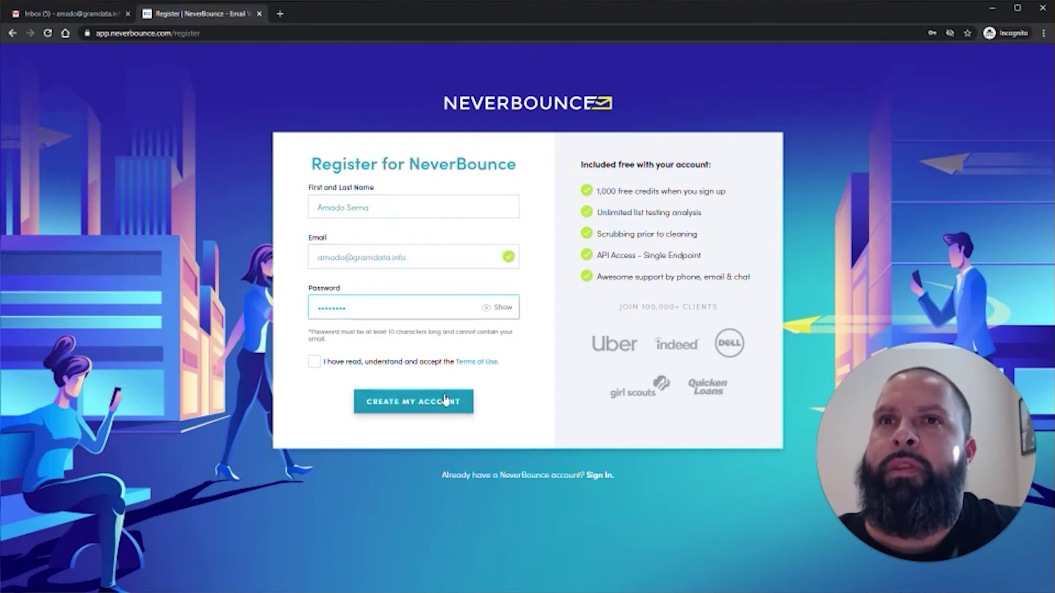
{"action": "left_click", "coordinate": [314, 361]}
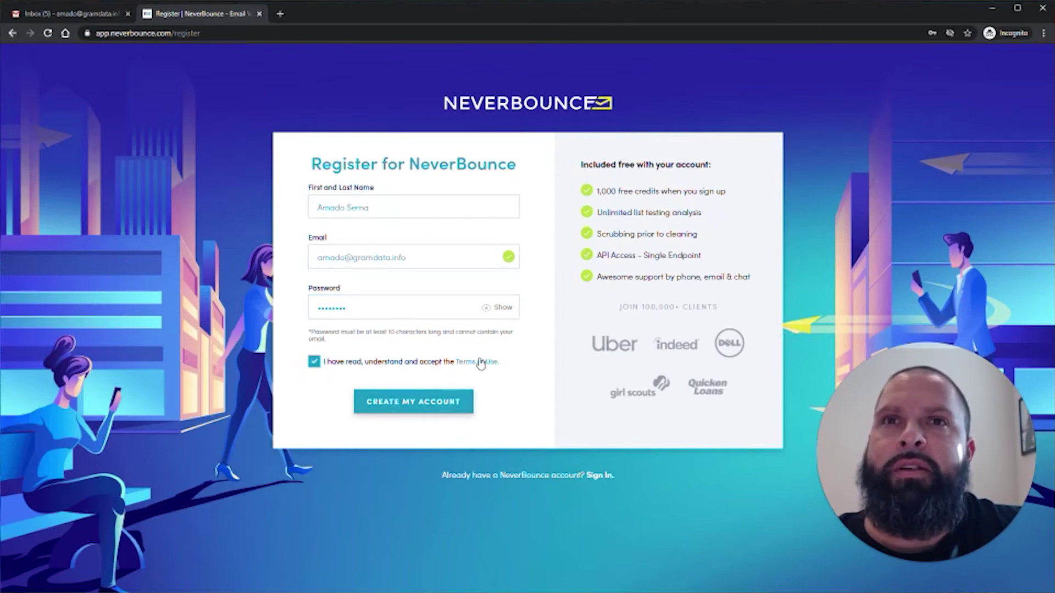
{"action": "left_click", "coordinate": [408, 403]}
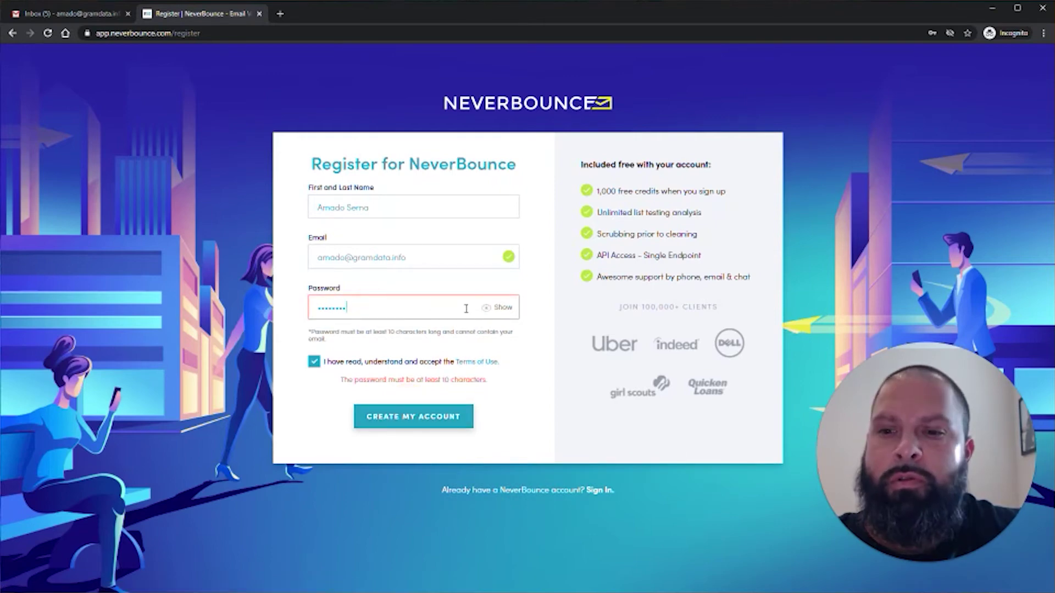
{"action": "left_click", "coordinate": [414, 419]}
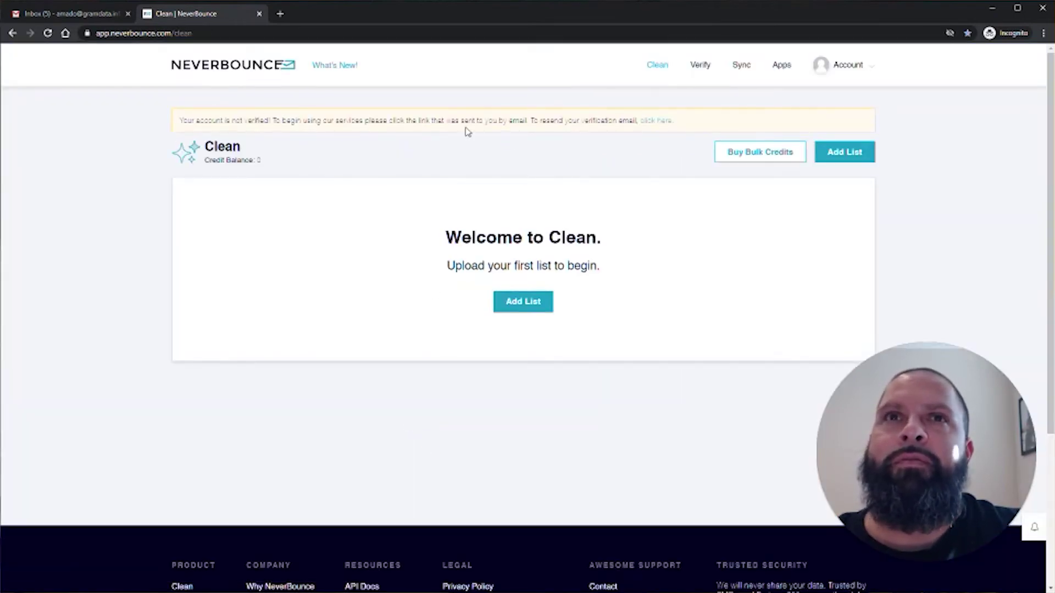
- Refresh Gmail, open the Welcome to NeverBounce email, and click Verify My Account
{"action": "left_click", "coordinate": [68, 13]}
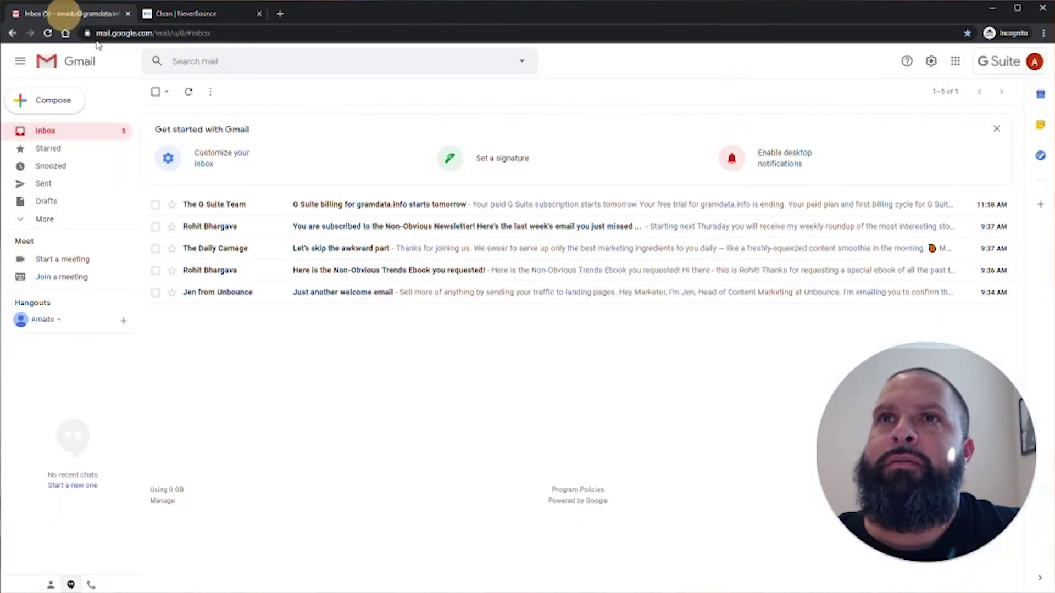
{"action": "left_click", "coordinate": [190, 93]}
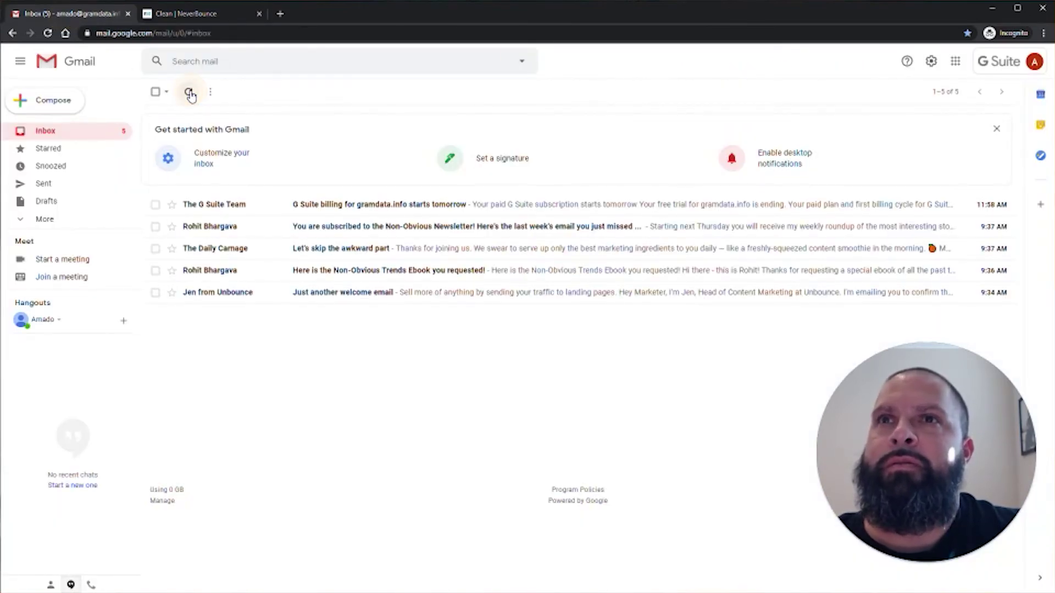
{"action": "left_click", "coordinate": [189, 93]}
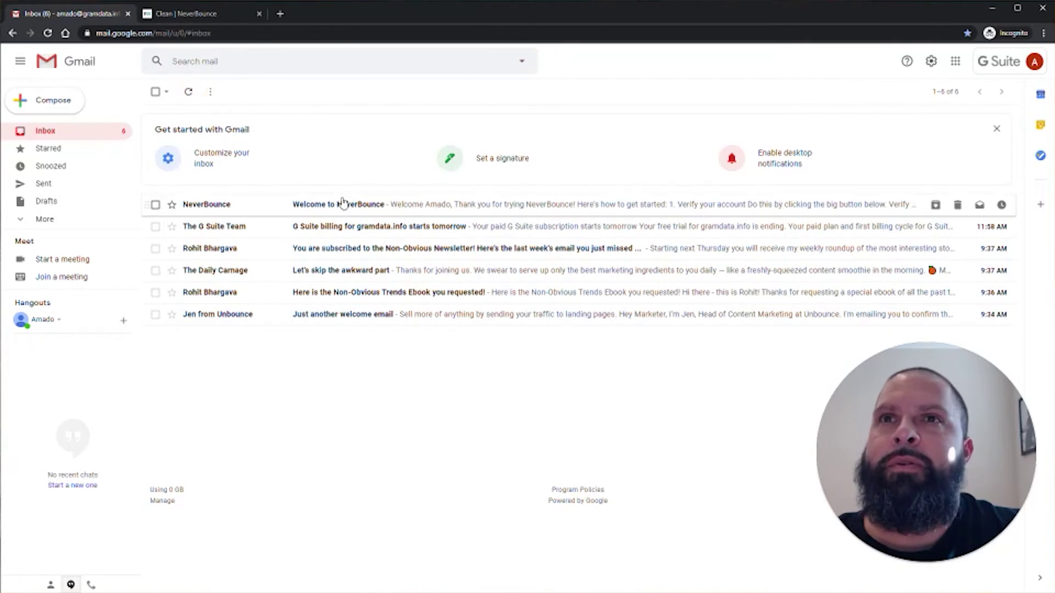
{"action": "left_click", "coordinate": [341, 203]}
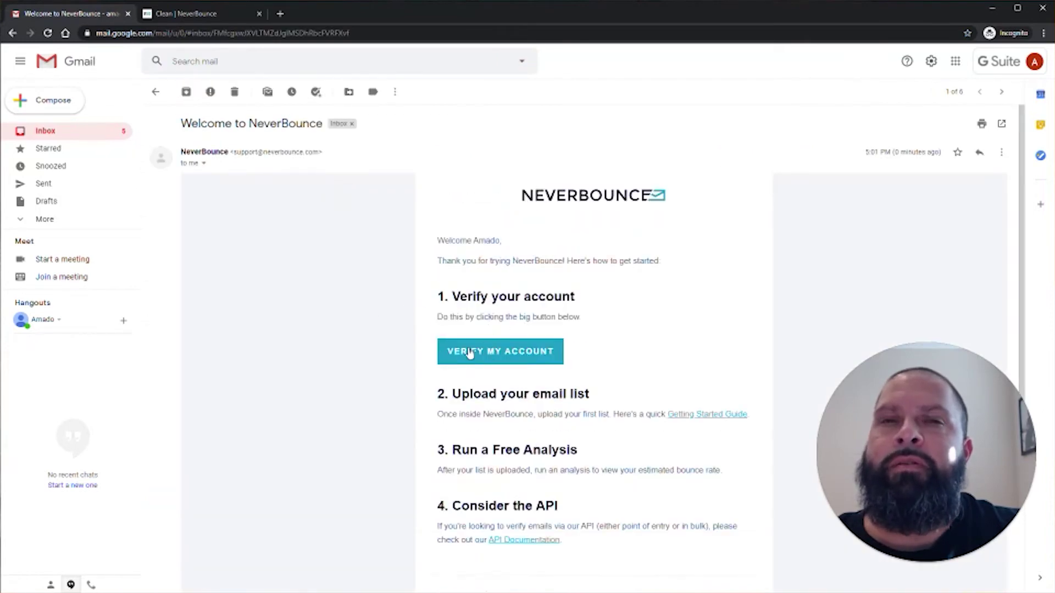
{"action": "left_click", "coordinate": [494, 355]}
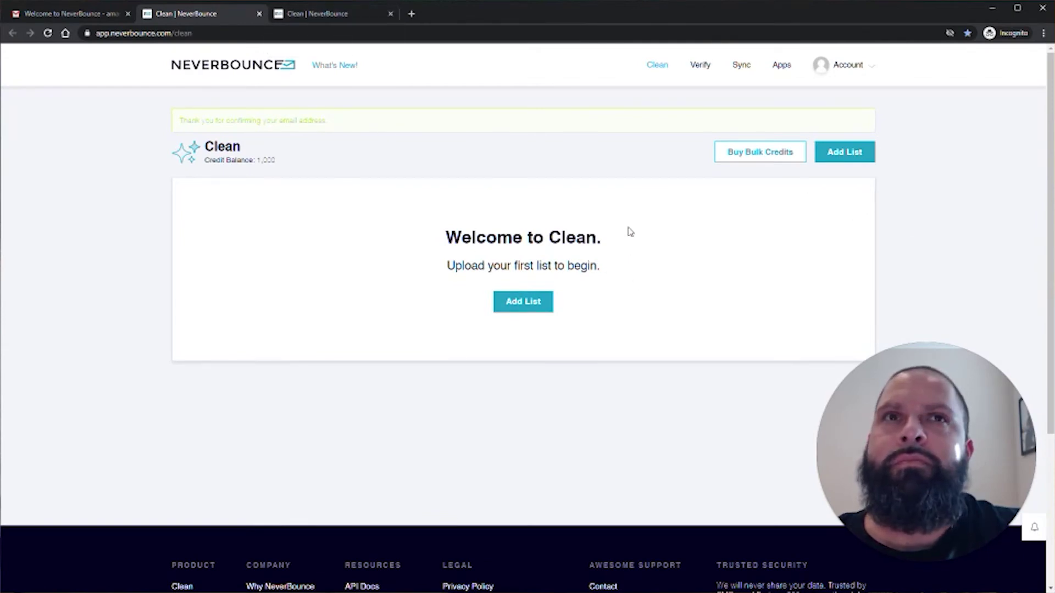
- Drag nb test.csv onto NeverBounce's Upload From Computer drop zone
{"action": "left_click", "coordinate": [521, 307]}
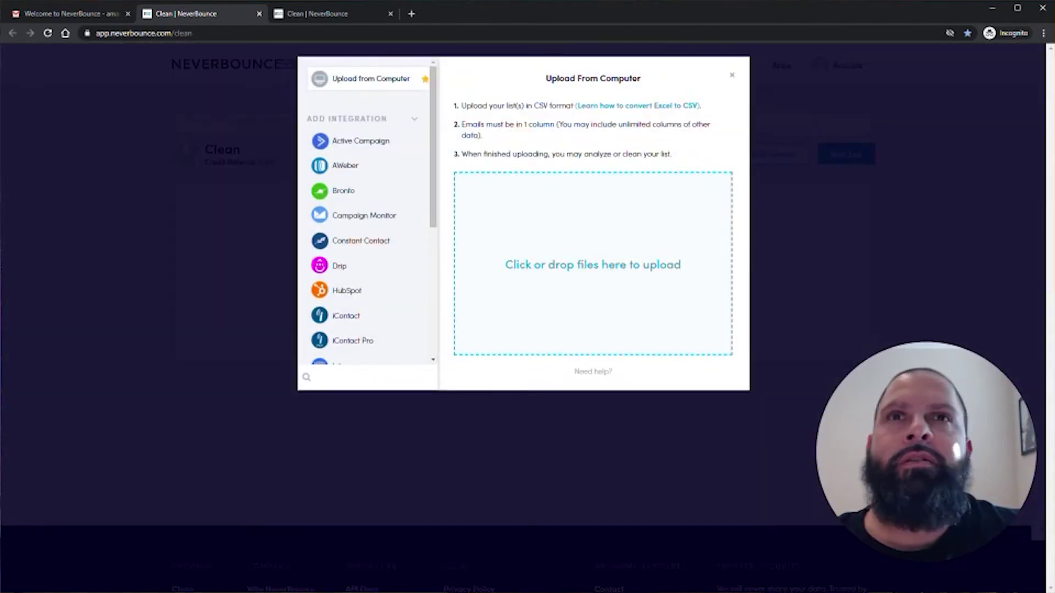
{"action": "left_click_drag", "start_coordinate": [681, 231], "coordinate": [657, 226]}
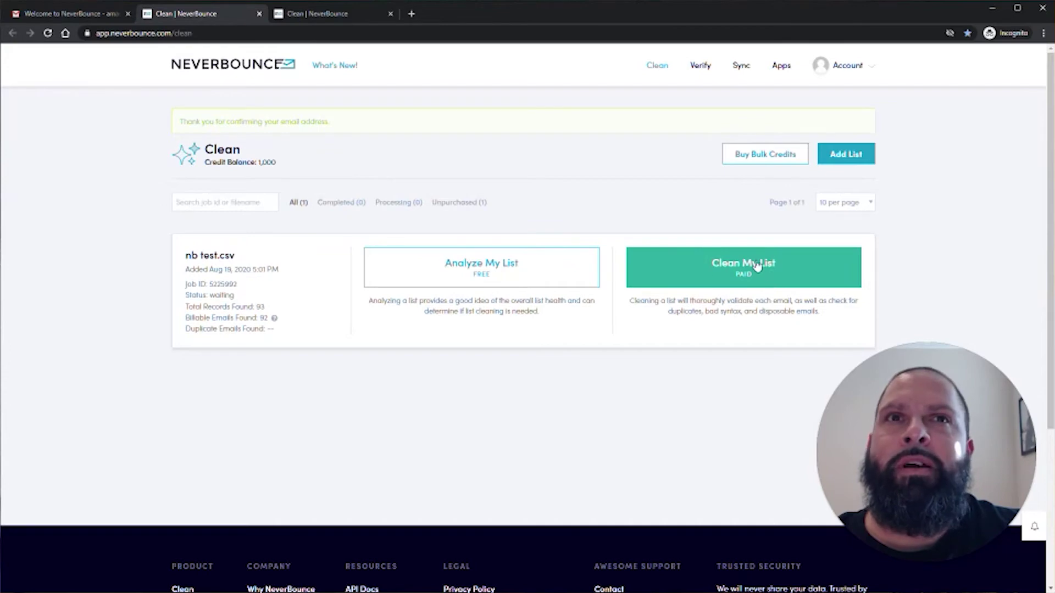
- Clean nb test.csv with account credits, then download and open the Deliverable-only nb_test.valids.csv
{"action": "left_click", "coordinate": [777, 270]}
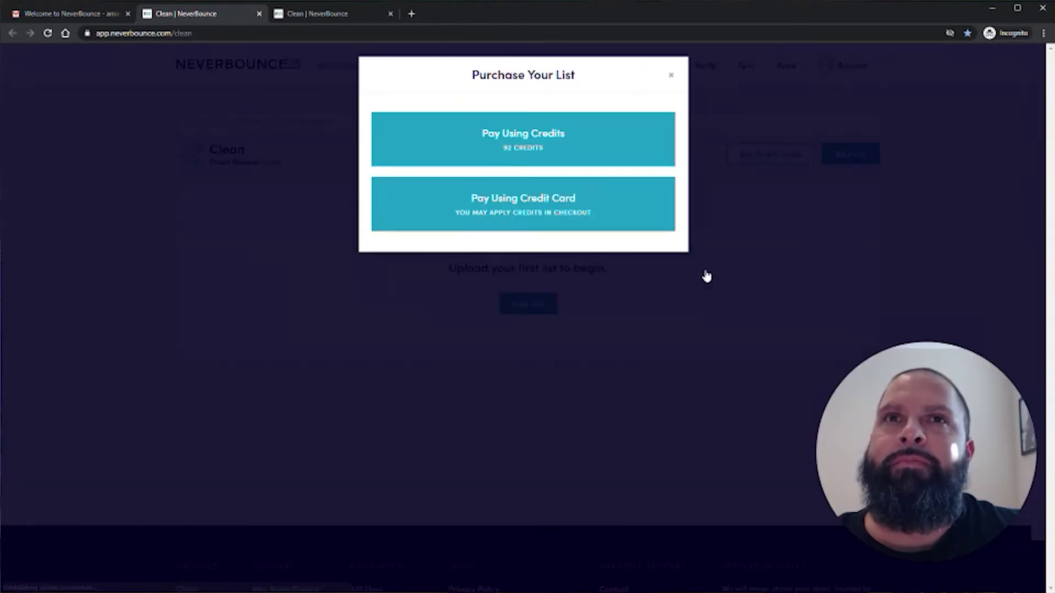
{"action": "left_click", "coordinate": [526, 133]}
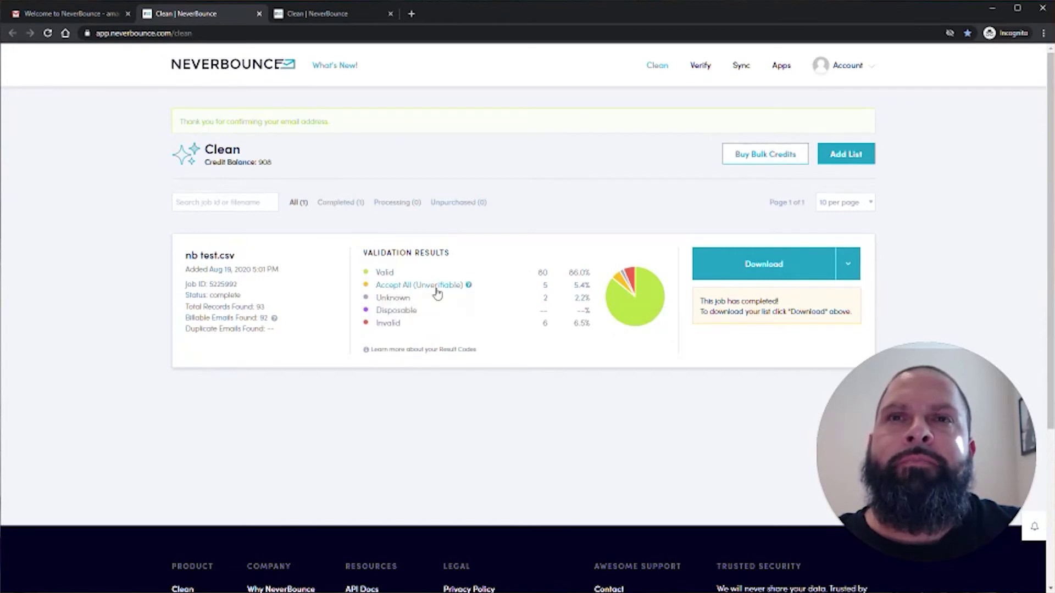
{"action": "mouse_move", "coordinate": [408, 285]}
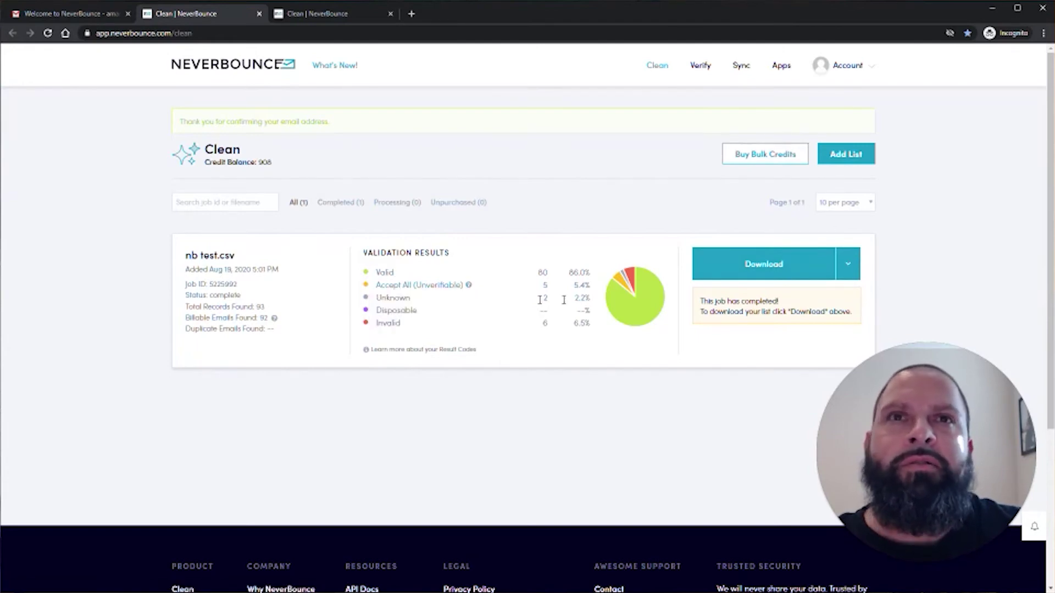
{"action": "left_click", "coordinate": [740, 268]}
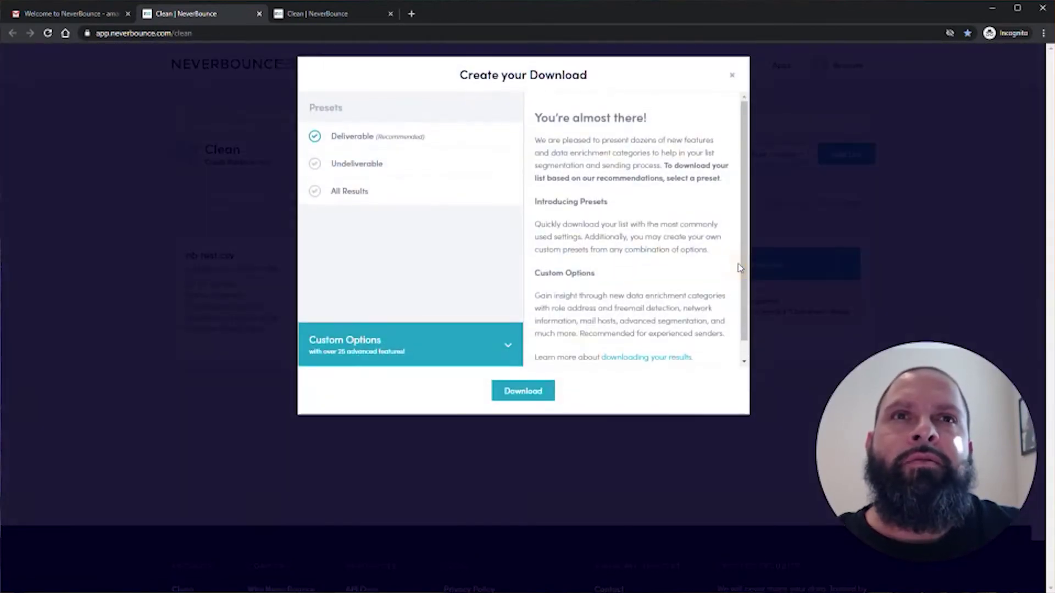
{"action": "left_click", "coordinate": [336, 136]}
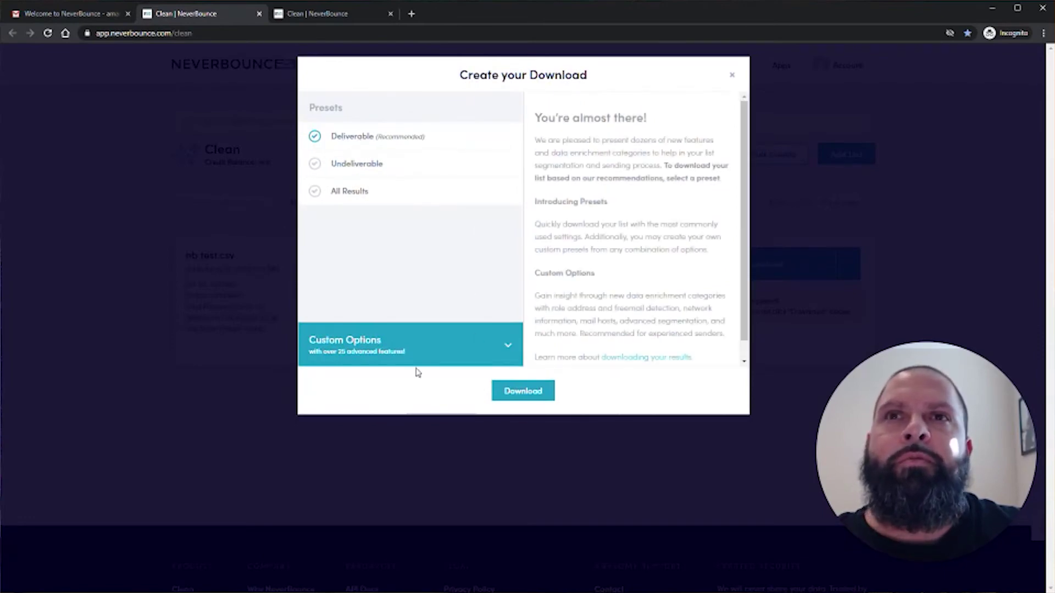
{"action": "left_click", "coordinate": [522, 395]}
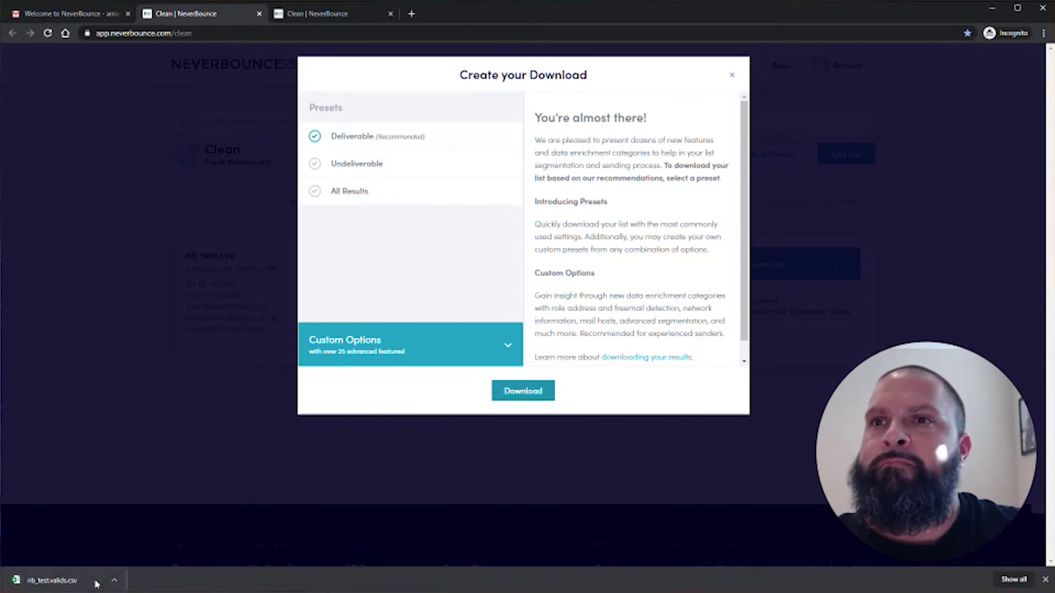
{"action": "left_click", "coordinate": [50, 583]}
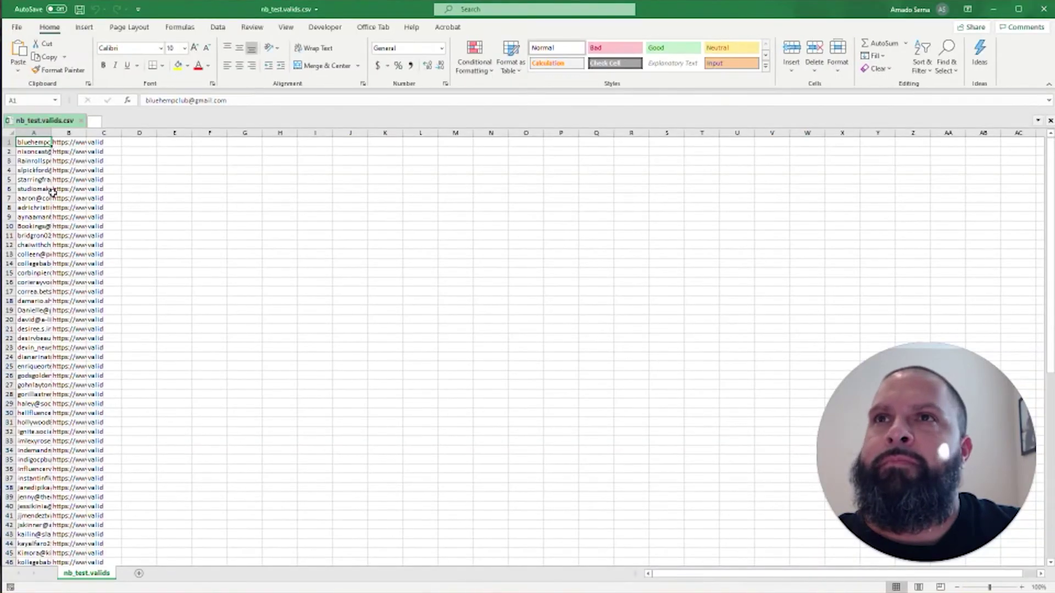
- Autofit column B to show the full profile URLs, then scroll through the valid email rows
{"action": "double_click", "coordinate": [85, 133]}
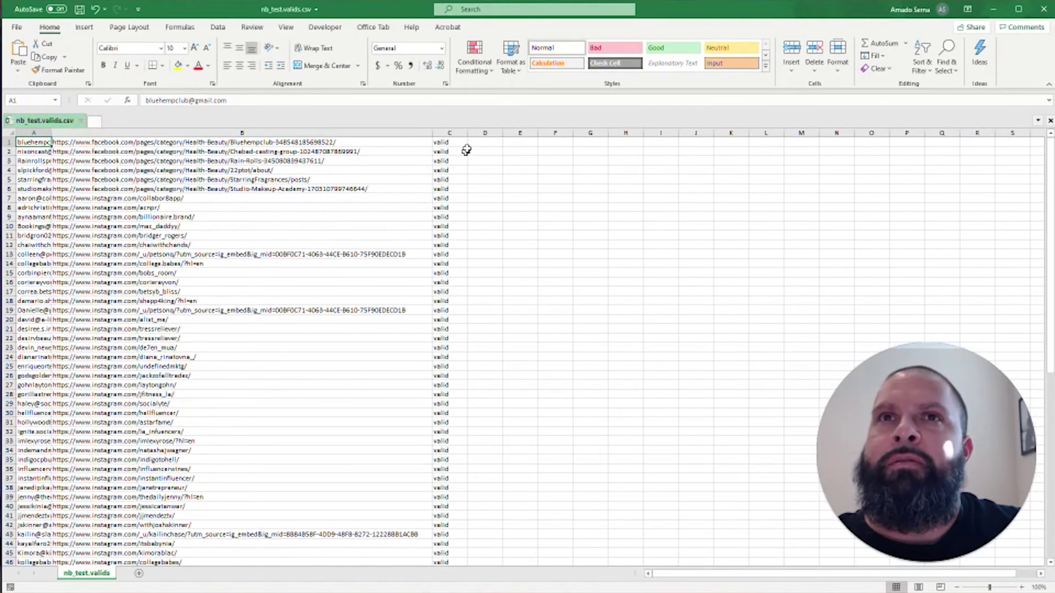
{"action": "scroll", "coordinate": [468, 436], "scroll_direction": "down", "scroll_amount": 20}
{"action": "scroll", "coordinate": [468, 437], "scroll_direction": "up", "scroll_amount": 8}
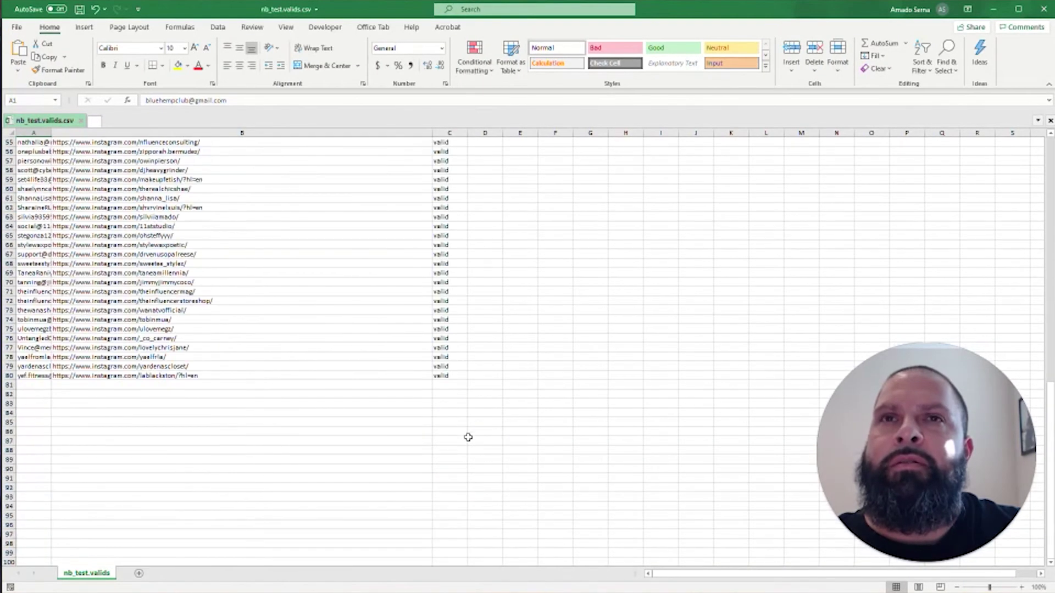
{"action": "scroll", "coordinate": [438, 337], "scroll_direction": "up", "scroll_amount": 18}
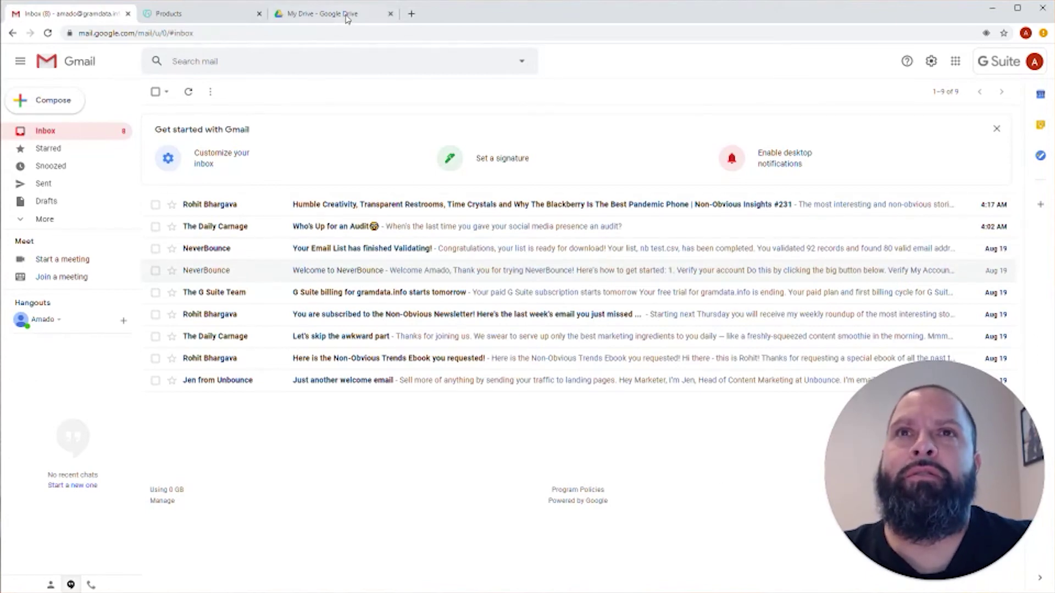
- Search for gmass, go to gmass.co, and add the GMass extension to Chrome
{"action": "left_click", "coordinate": [411, 15]}
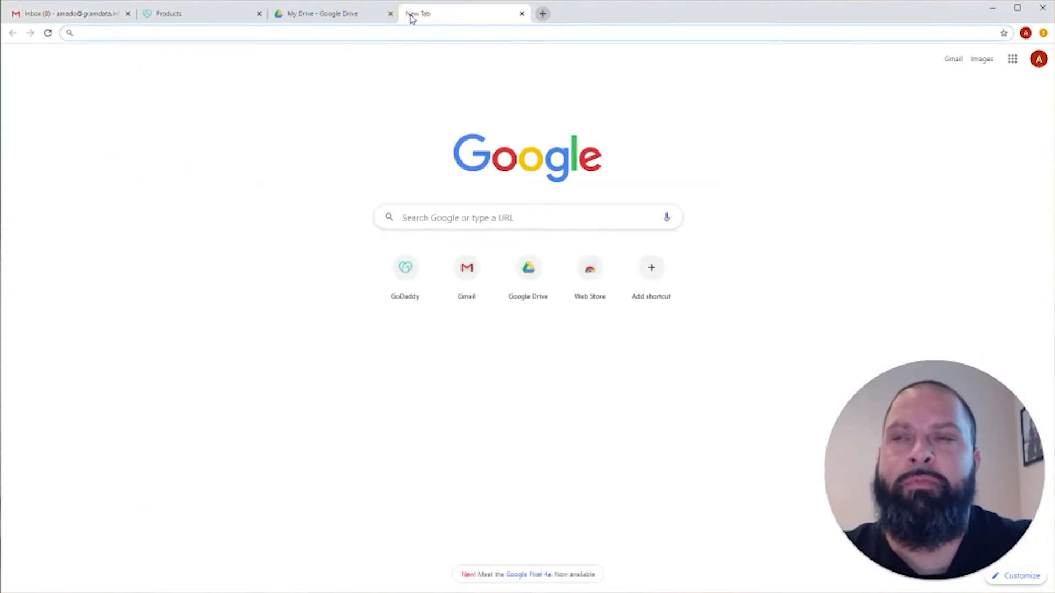
{"action": "type", "text": "gmass"}
{"action": "key", "text": "Return"}
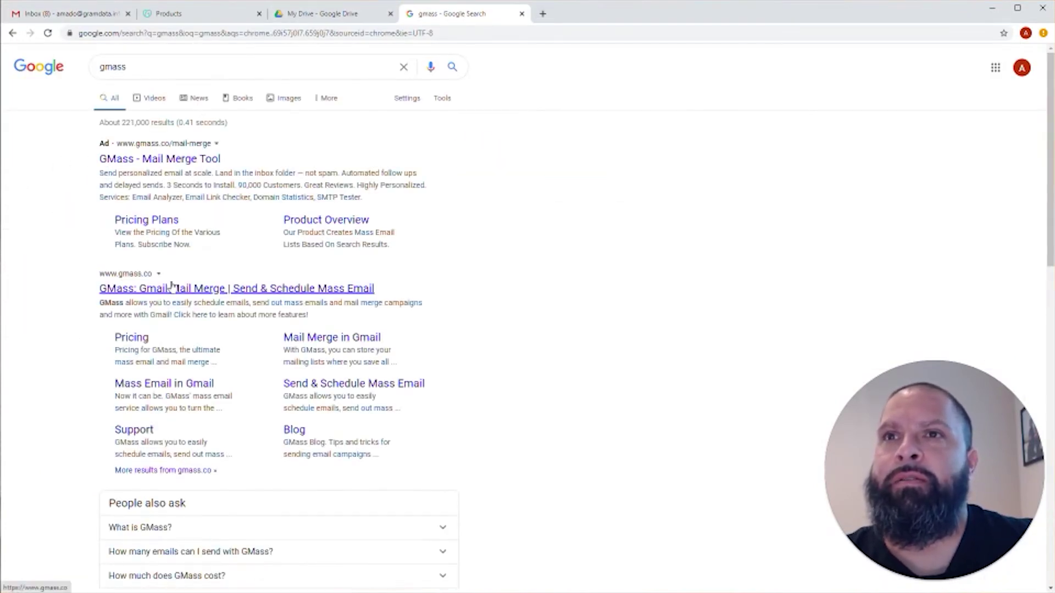
{"action": "left_click", "coordinate": [200, 286]}
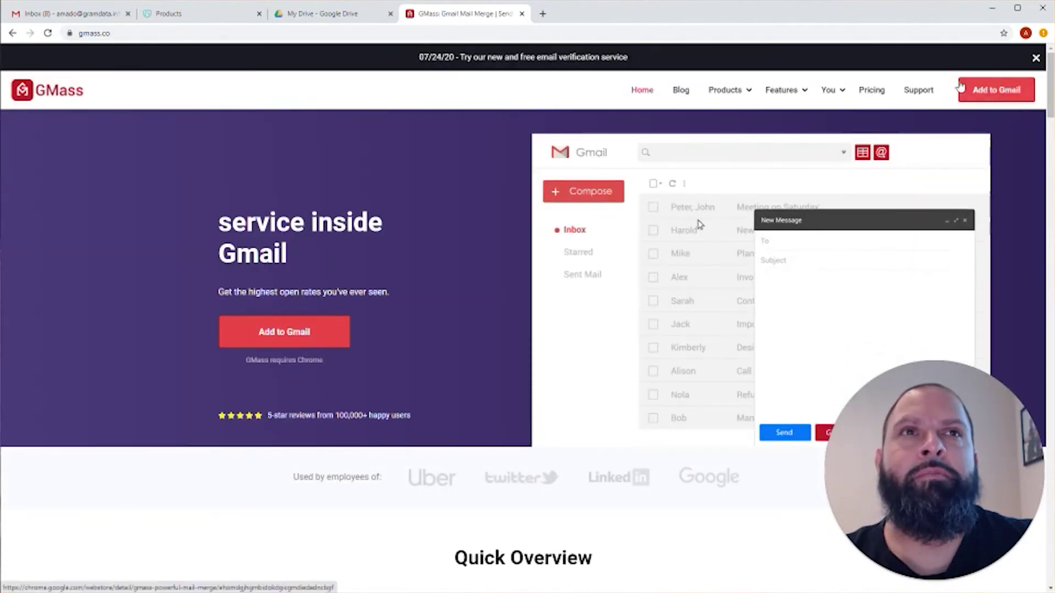
{"action": "left_click", "coordinate": [996, 91]}
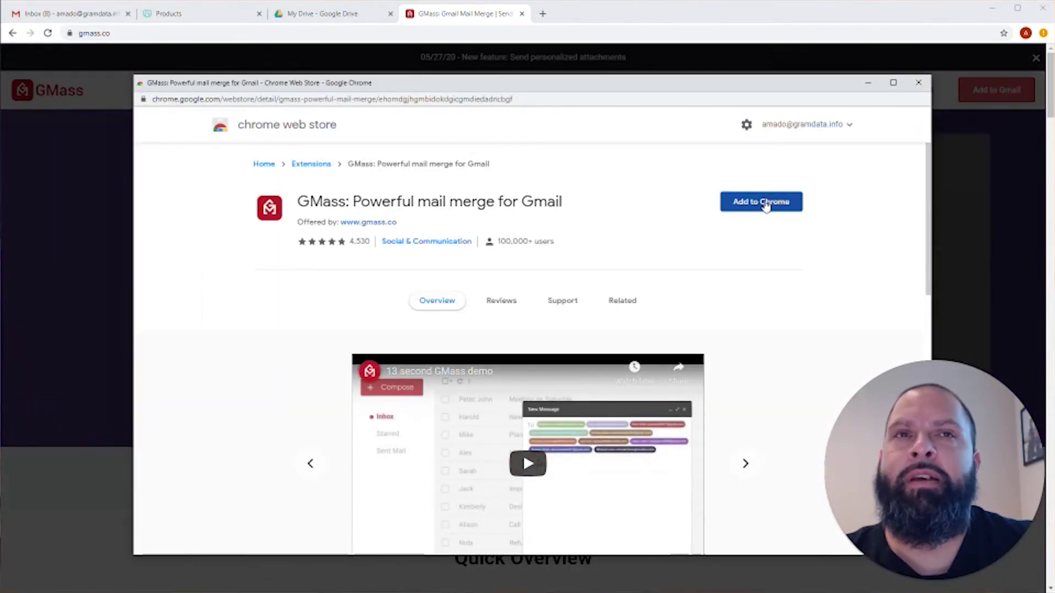
{"action": "left_click", "coordinate": [766, 203]}
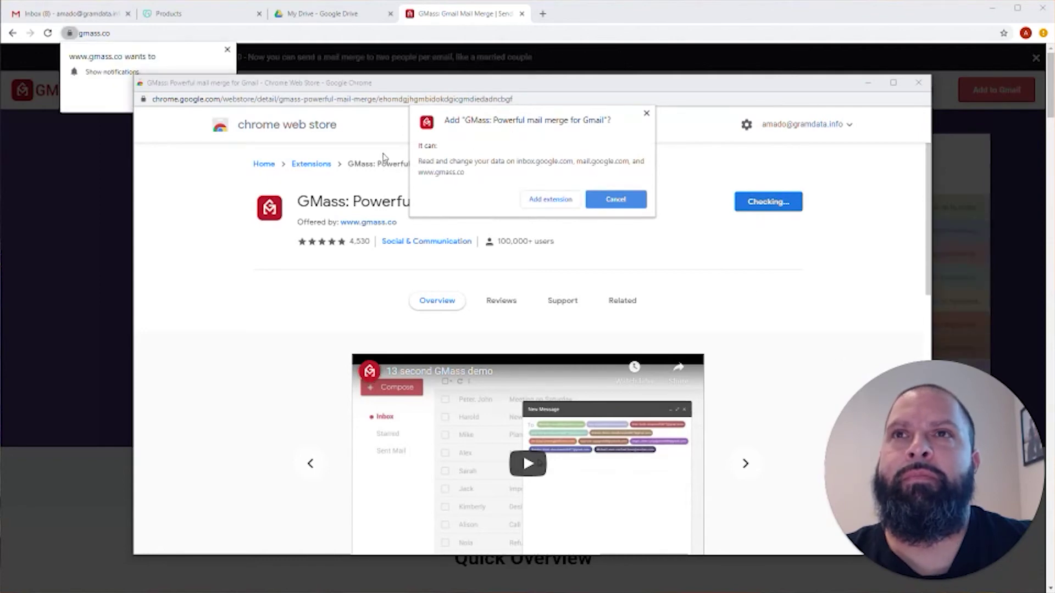
{"action": "left_click", "coordinate": [557, 200]}
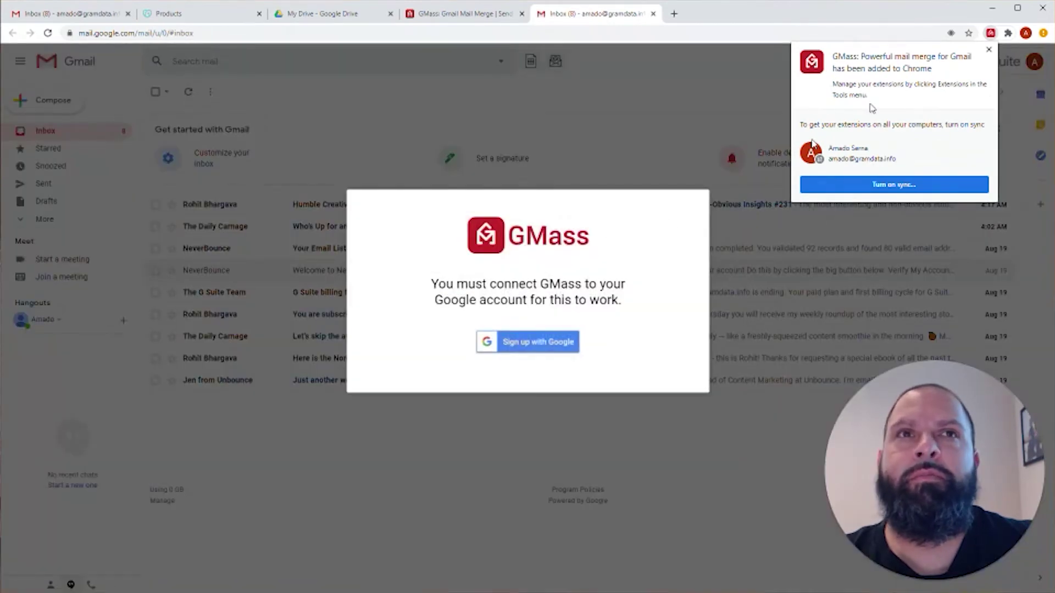
- Sign up for GMass with the Google account and allow it access to the mailbox
{"action": "left_click", "coordinate": [988, 50]}
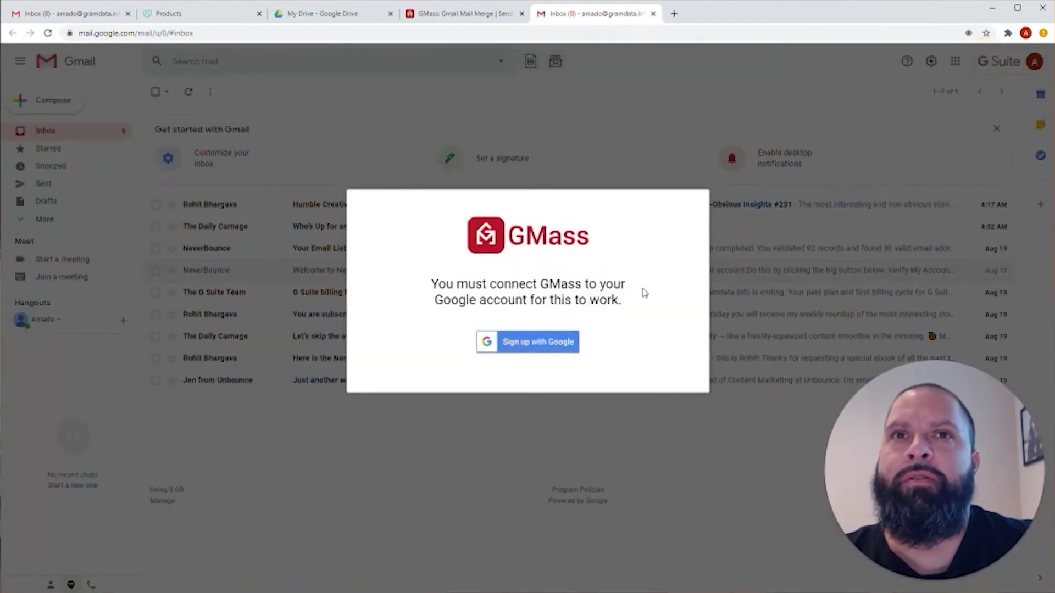
{"action": "left_click", "coordinate": [538, 345]}
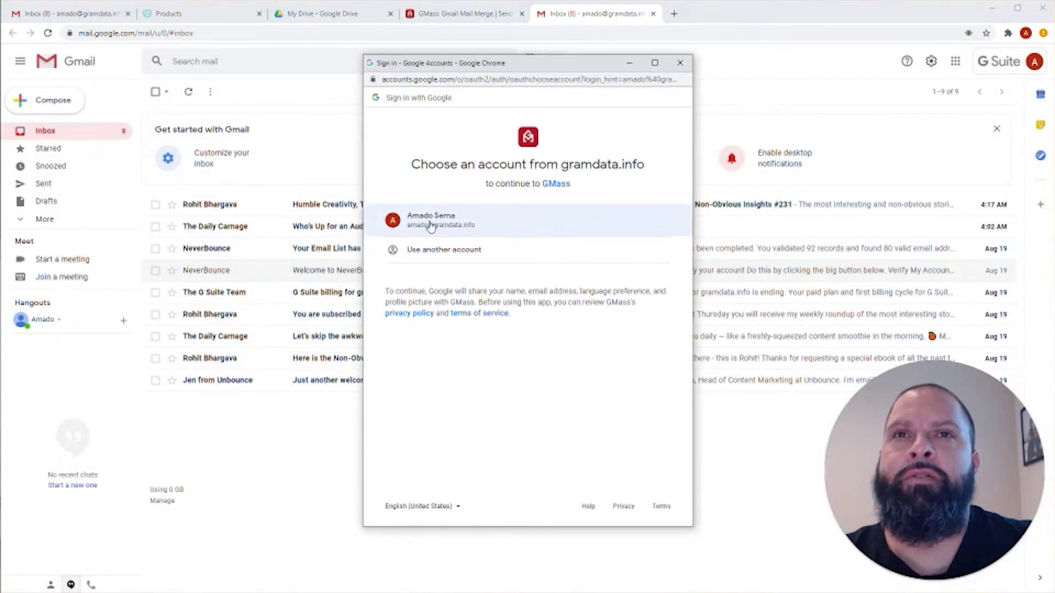
{"action": "left_click", "coordinate": [470, 223]}
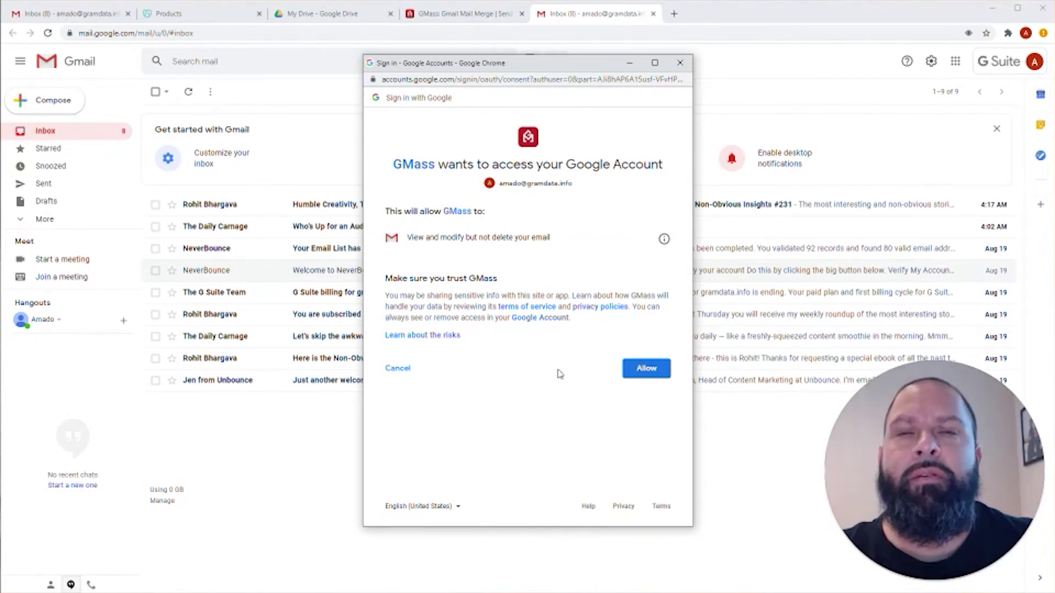
{"action": "left_click", "coordinate": [641, 372]}
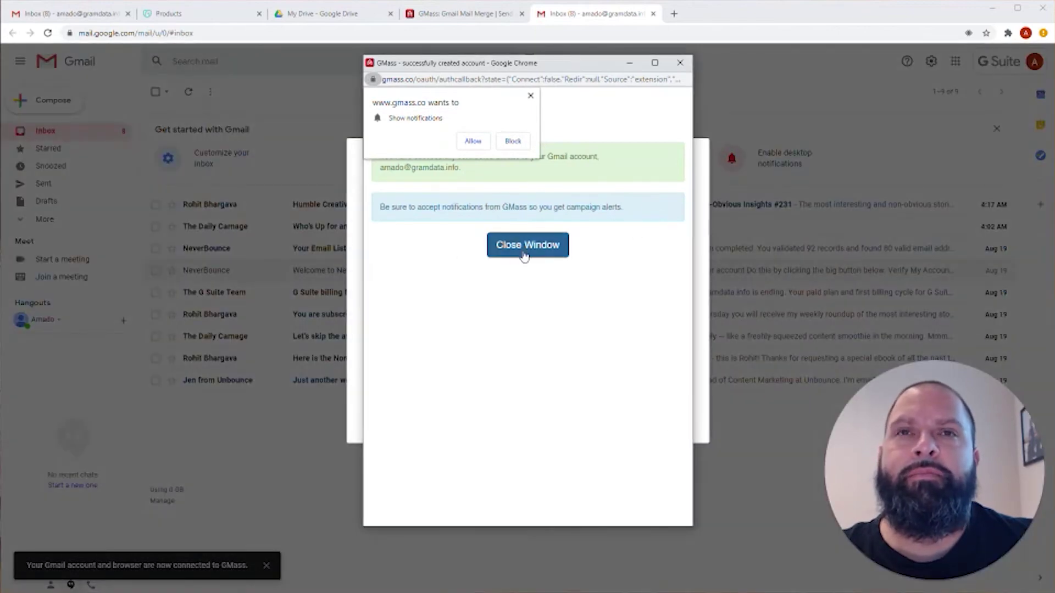
{"action": "left_click", "coordinate": [524, 256]}
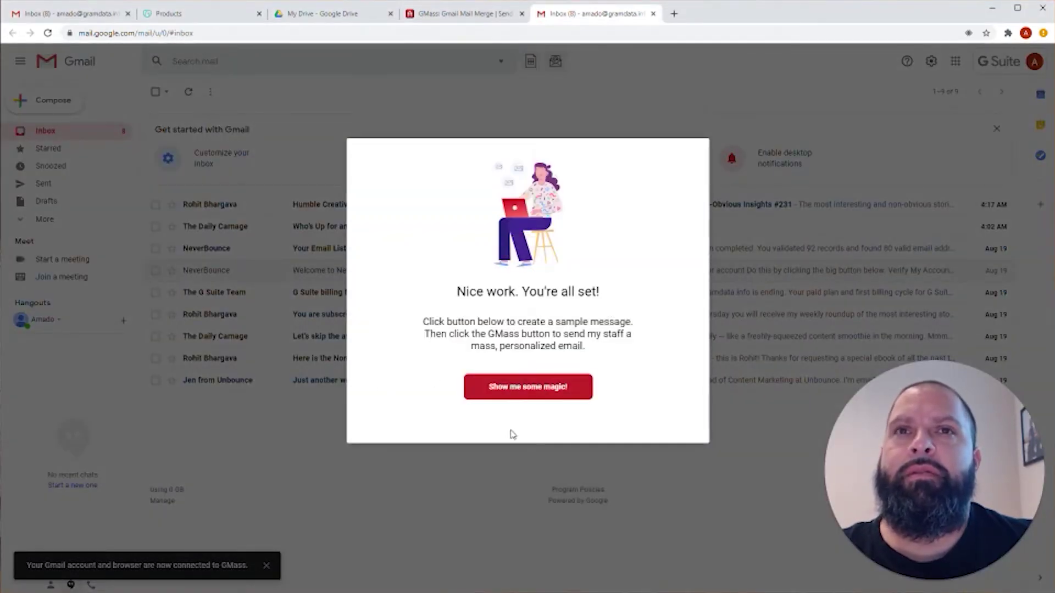
- Generate the GMass sample message, close the draft, and switch to the GoDaddy products page
{"action": "left_click", "coordinate": [551, 389]}
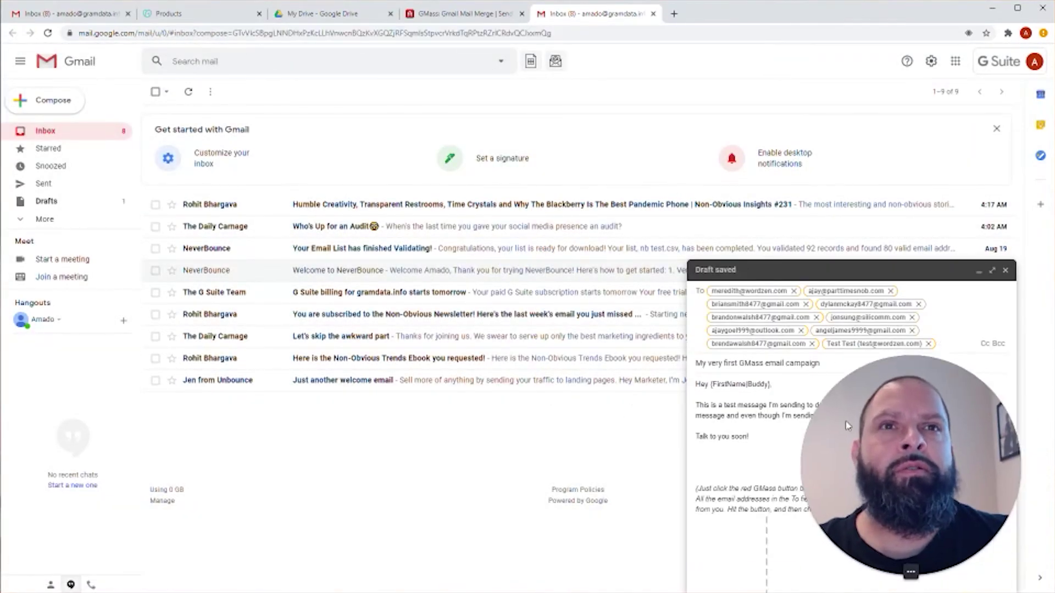
{"action": "left_click", "coordinate": [1005, 271]}
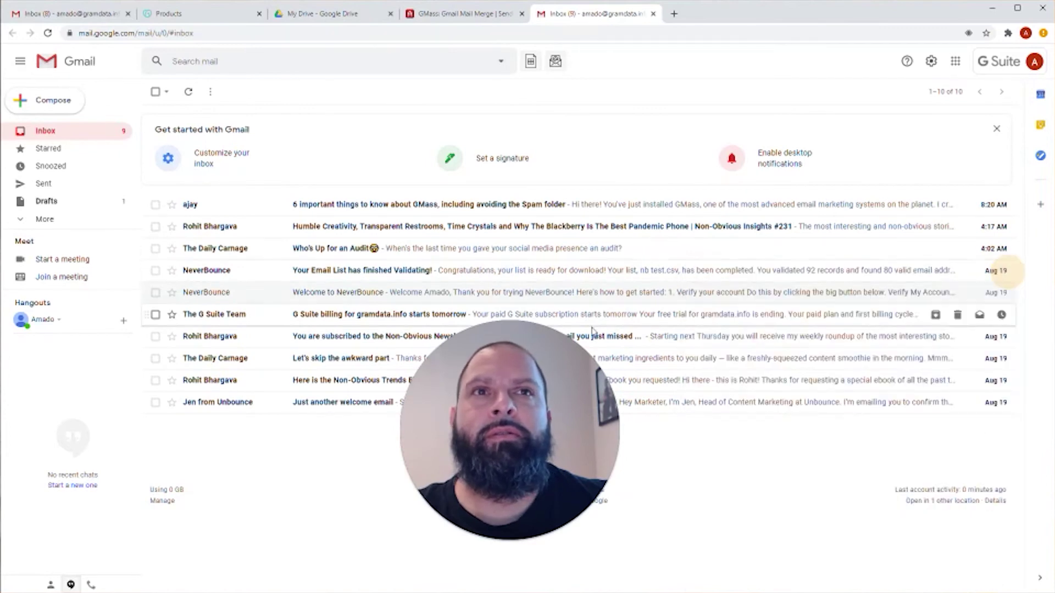
{"action": "left_click_drag", "start_coordinate": [447, 436], "coordinate": [906, 477]}
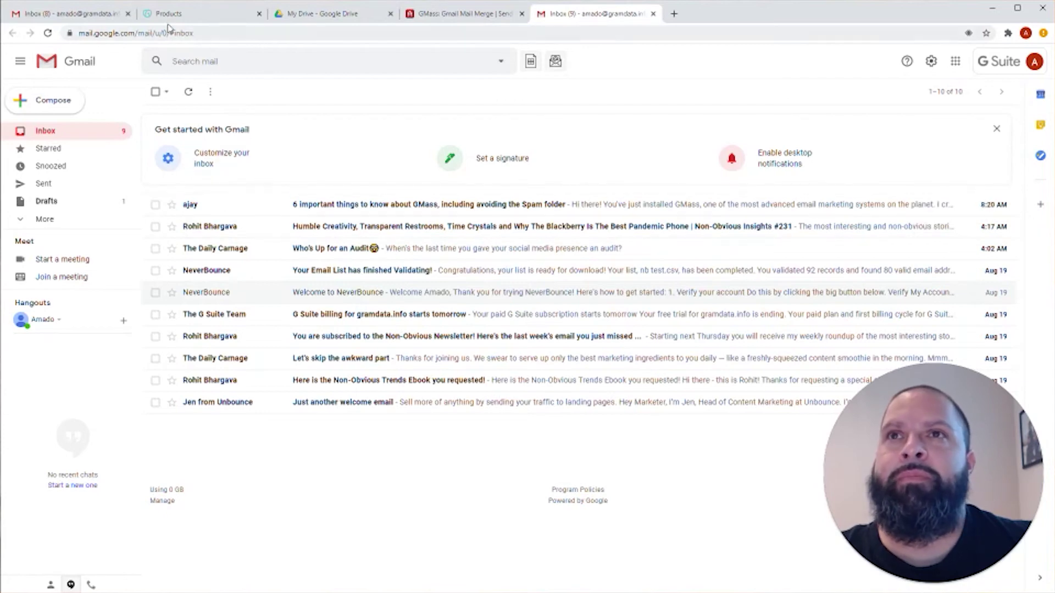
{"action": "left_click", "coordinate": [182, 13]}
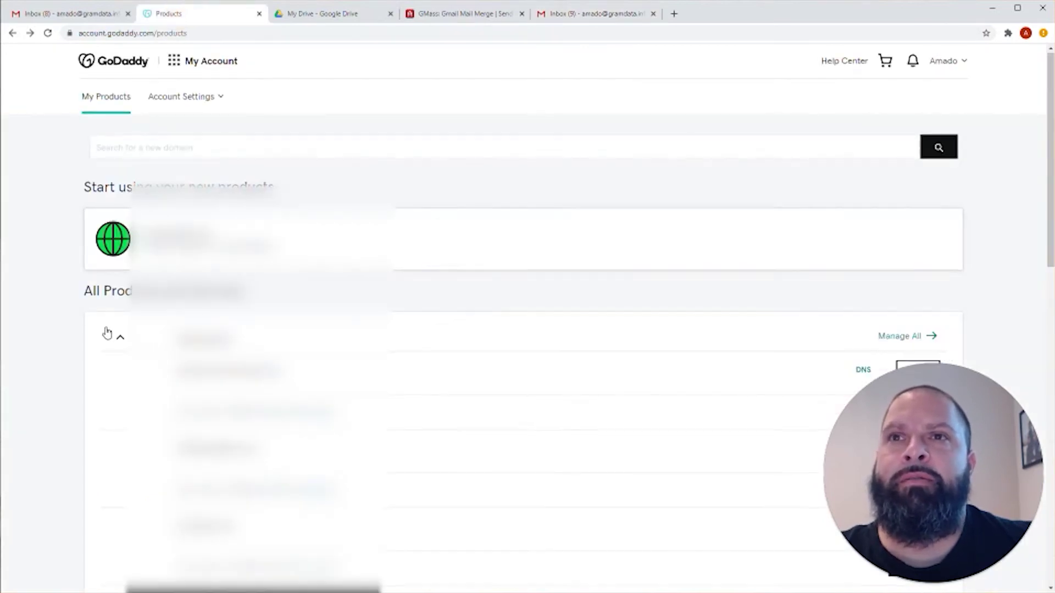
- Expand the full domain list and open DNS settings for one domain
{"action": "scroll", "coordinate": [108, 296], "scroll_direction": "down", "scroll_amount": 6}
{"action": "scroll", "coordinate": [522, 329], "scroll_direction": "down", "scroll_amount": 4}
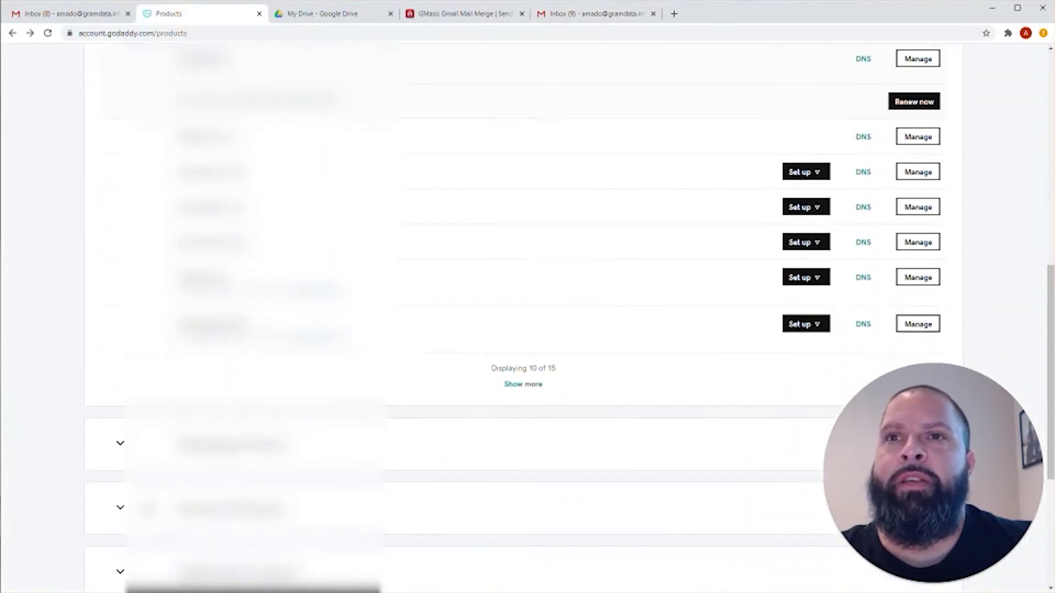
{"action": "left_click", "coordinate": [523, 381]}
{"action": "scroll", "coordinate": [523, 330], "scroll_direction": "down", "scroll_amount": 3}
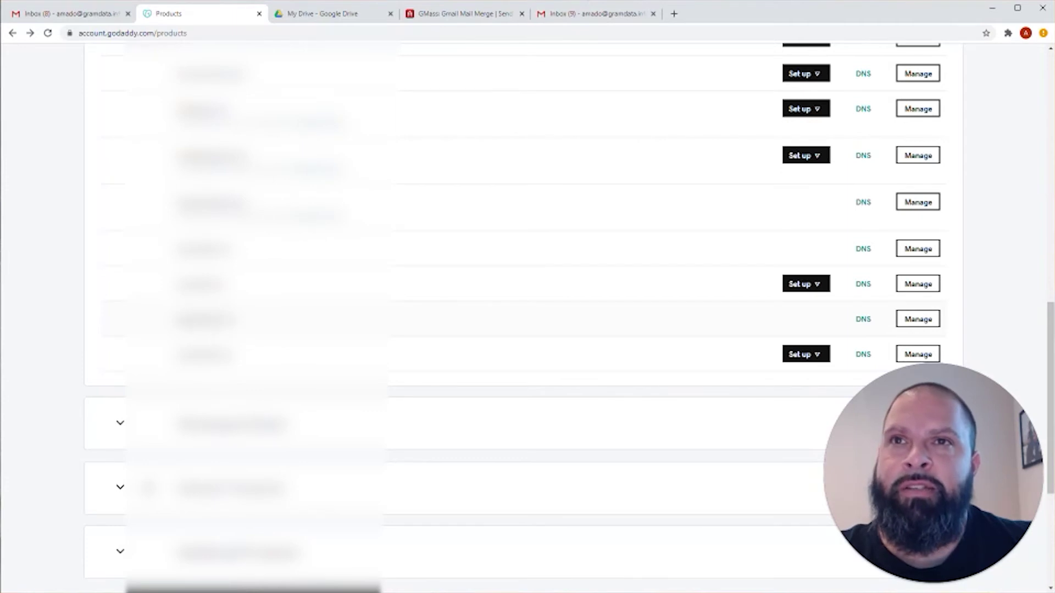
{"action": "left_click", "coordinate": [862, 327]}
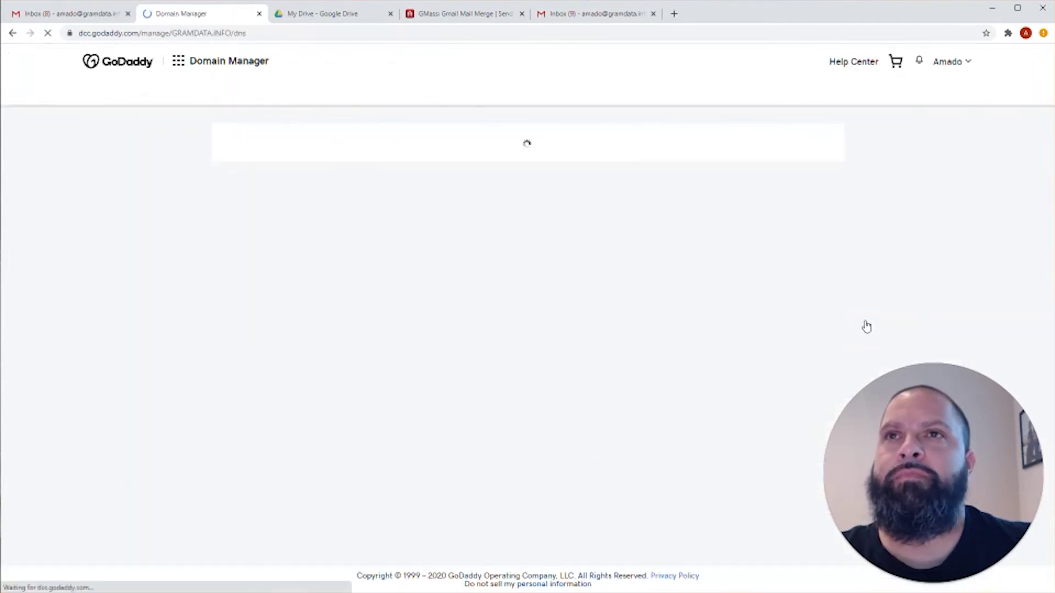
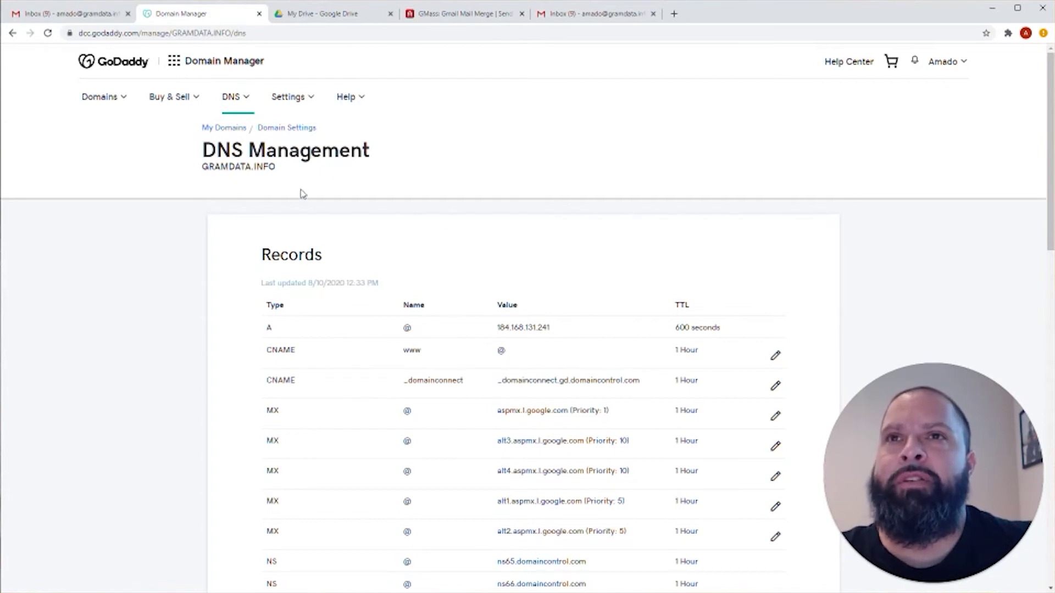
- Add a new DNS record in the Records list and make it a CNAME
{"action": "scroll", "coordinate": [520, 305], "scroll_direction": "down", "scroll_amount": 4}
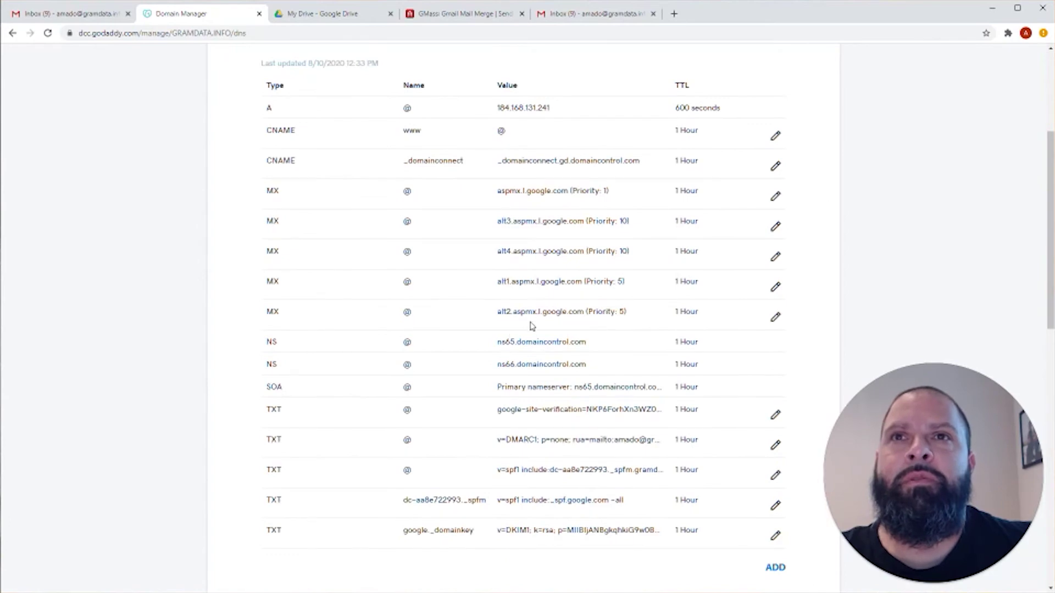
{"action": "scroll", "coordinate": [528, 328], "scroll_direction": "down", "scroll_amount": 5}
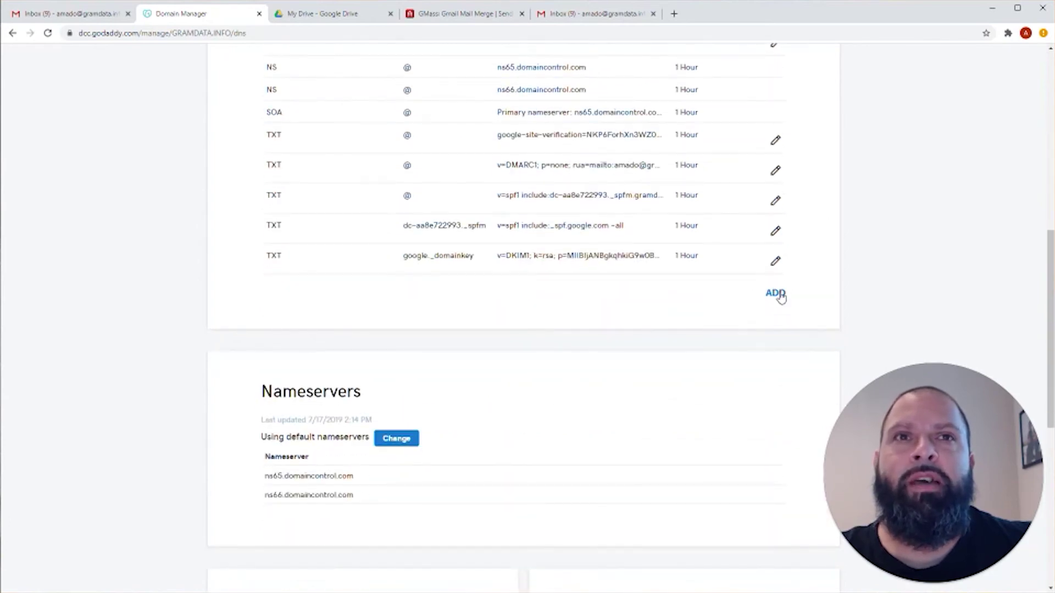
{"action": "left_click", "coordinate": [775, 293]}
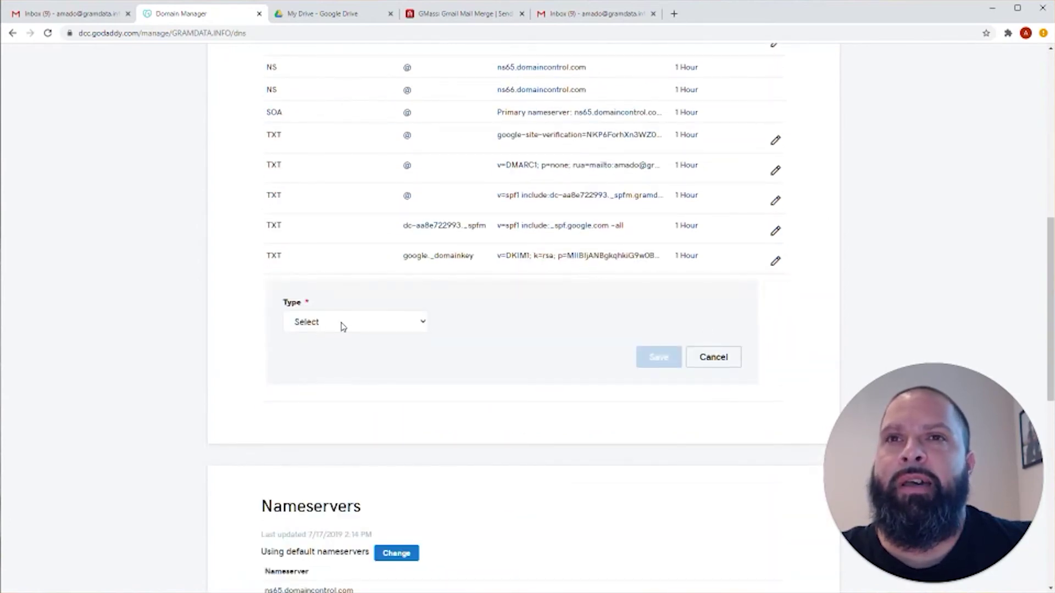
{"action": "left_click", "coordinate": [343, 327]}
{"action": "left_click", "coordinate": [330, 381]}
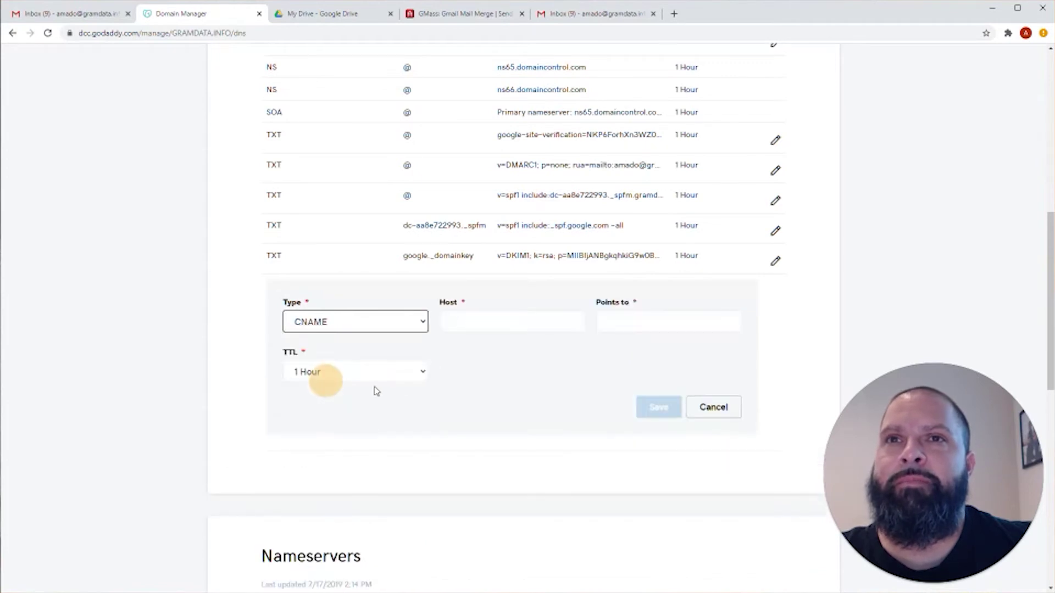
- Enter 'ping' as the CNAME record's host name
{"action": "left_click", "coordinate": [476, 324]}
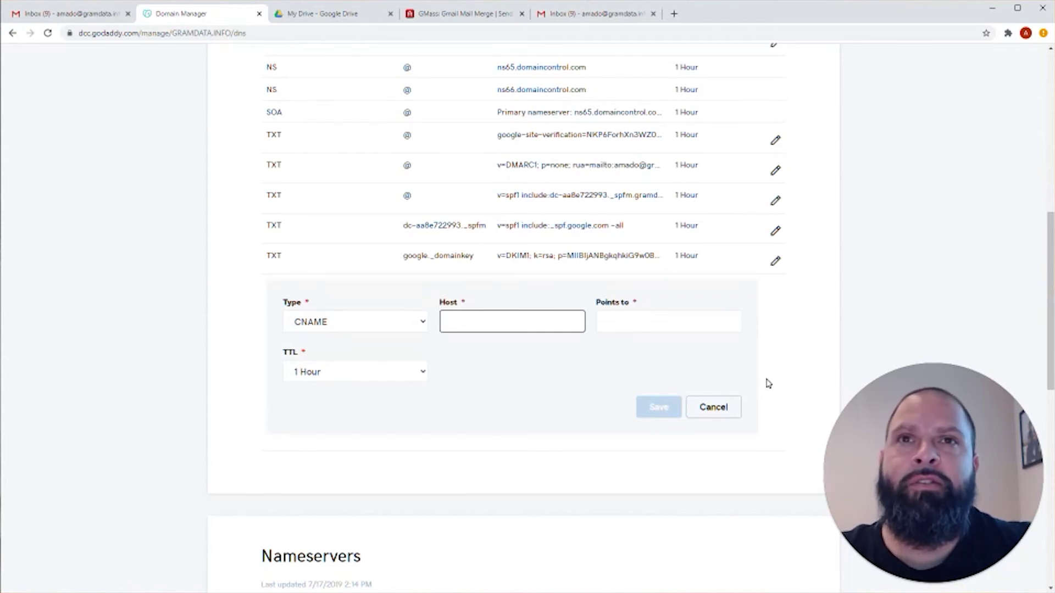
{"action": "type", "text": "track"}
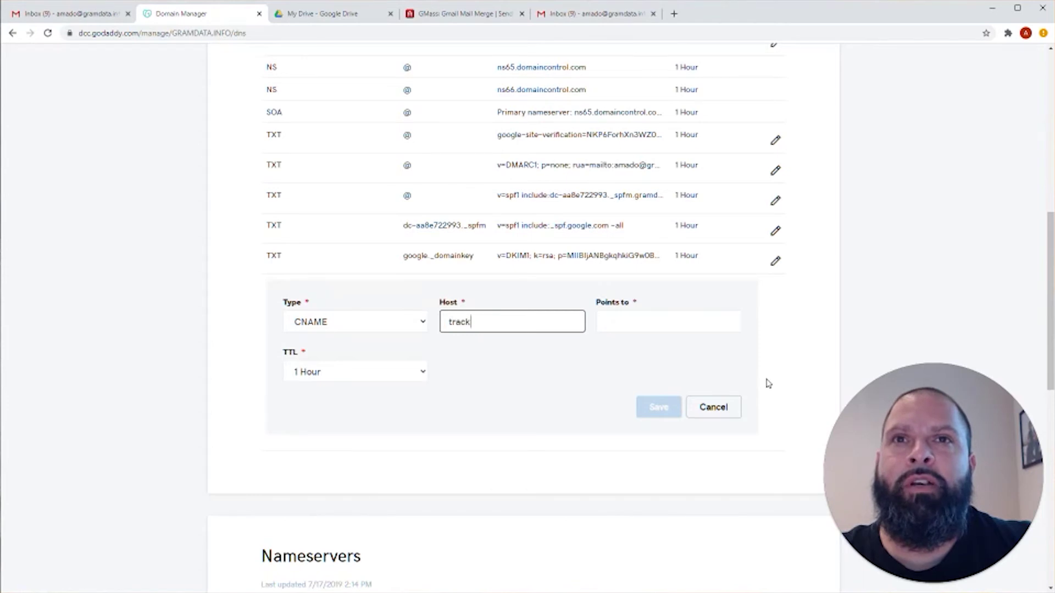
{"action": "key", "text": "BackSpace"}
{"action": "key", "text": "BackSpace"}
{"action": "key", "text": "BackSpace"}
{"action": "key", "text": "BackSpace"}
{"action": "key", "text": "BackSpace"}
{"action": "type", "text": "click"}
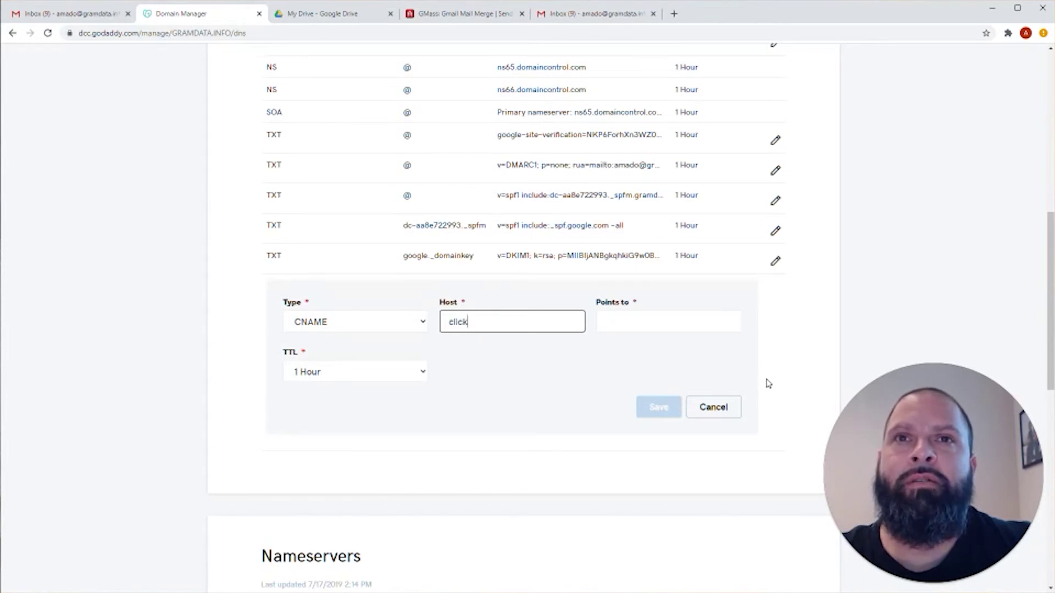
{"action": "key", "text": "BackSpace"}
{"action": "key", "text": "BackSpace"}
{"action": "key", "text": "BackSpace"}
{"action": "key", "text": "BackSpace"}
{"action": "key", "text": "BackSpace"}
{"action": "type", "text": "ping"}
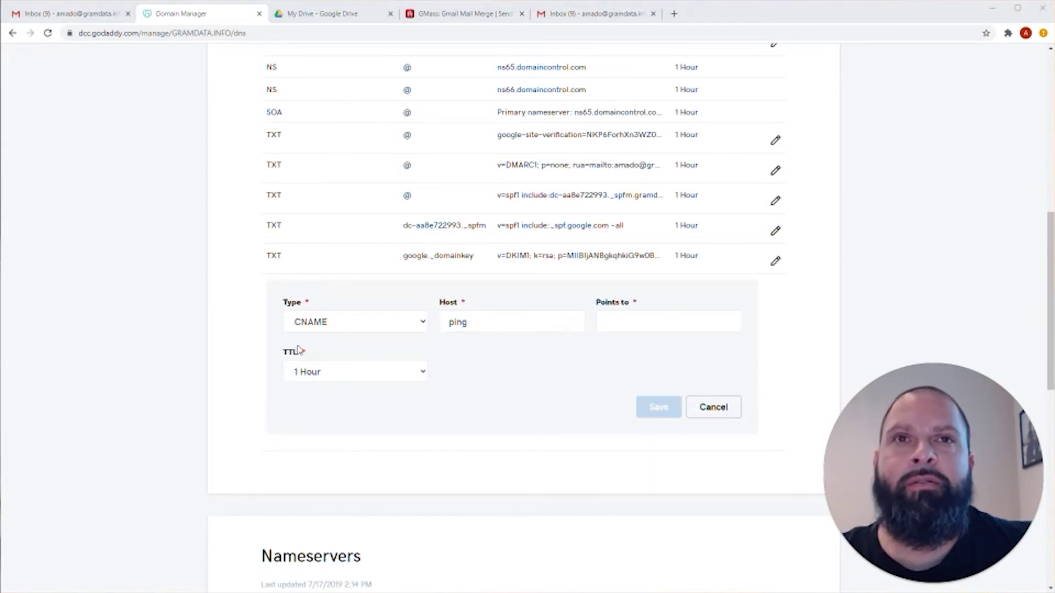
- Point the record to x.gmtrack.net and save it
{"action": "left_click", "coordinate": [622, 324]}
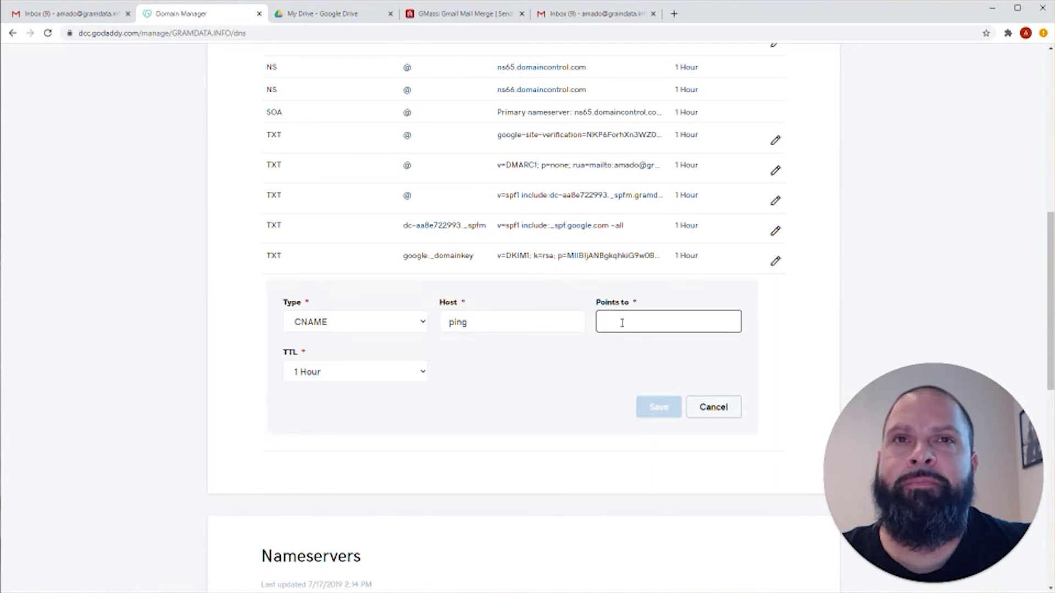
{"action": "type", "text": "x.gmtrack.net"}
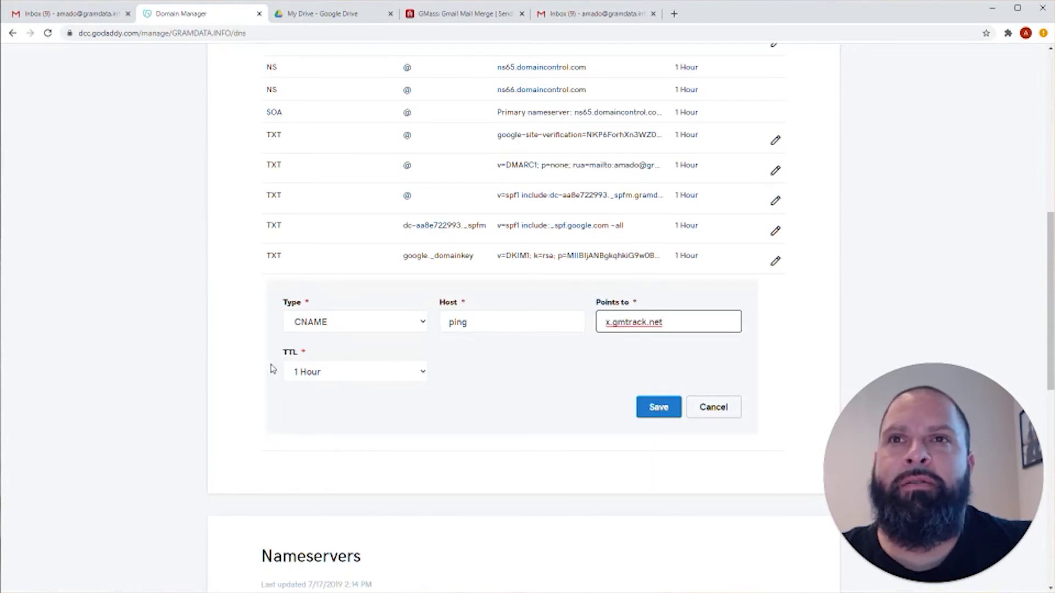
{"action": "left_click", "coordinate": [640, 418]}
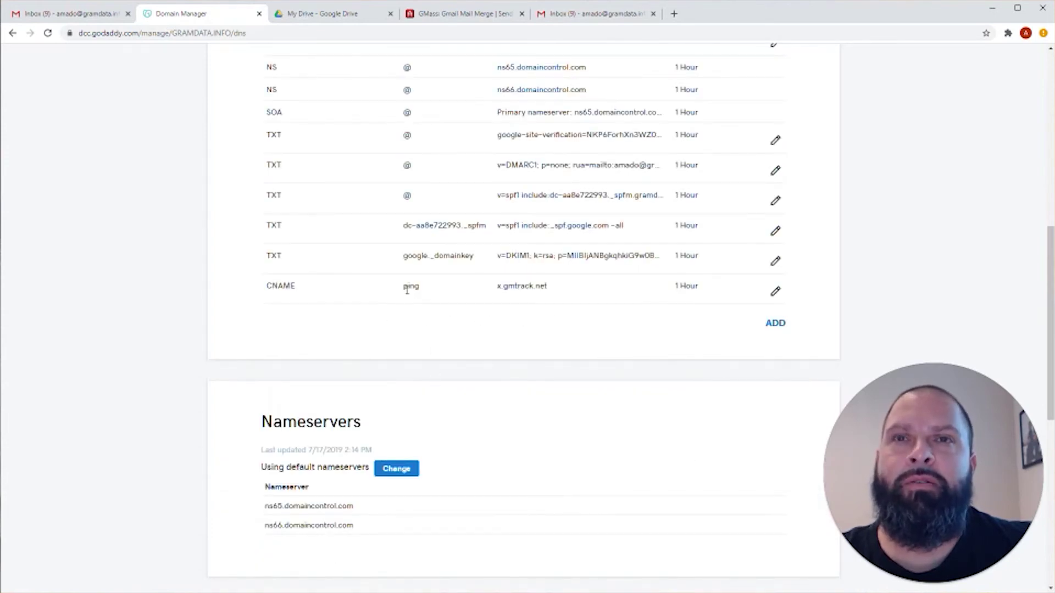
{"action": "left_click", "coordinate": [674, 14]}
{"action": "type", "text": "ping.g"}
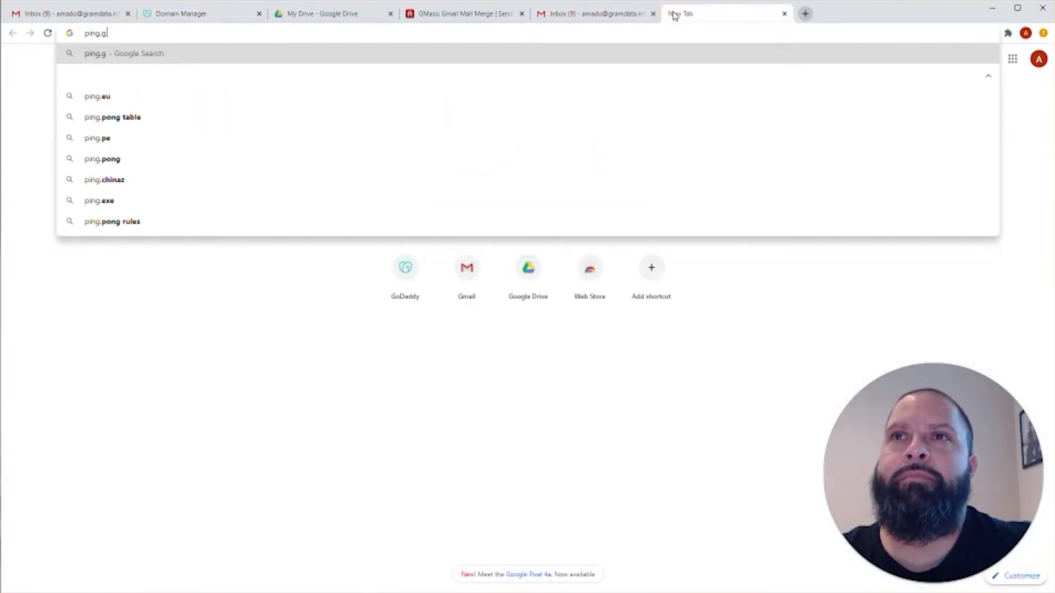
{"action": "type", "text": "ramdata."}
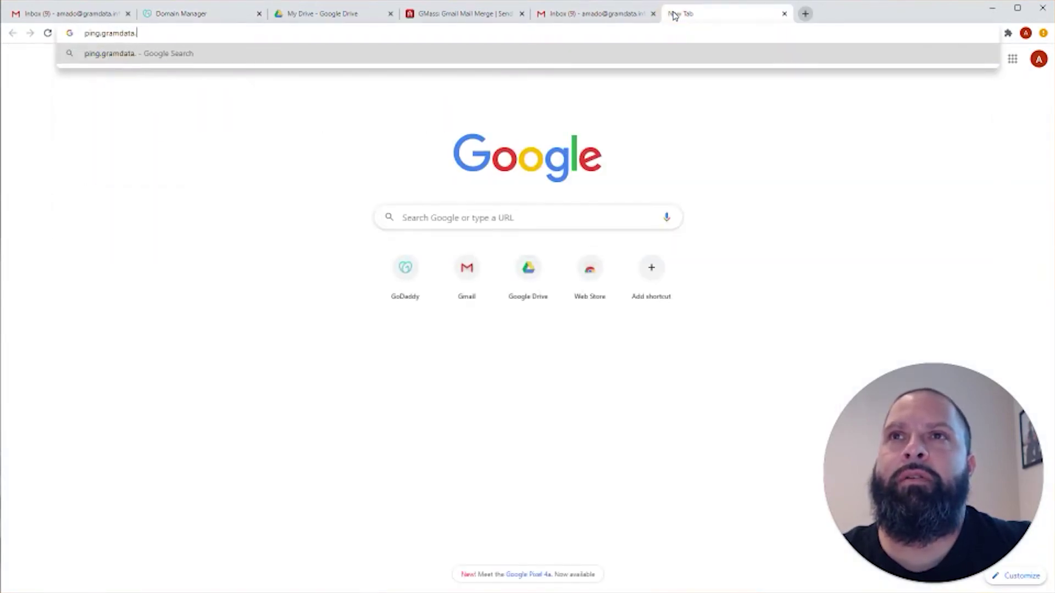
{"action": "type", "text": "info"}
{"action": "key", "text": "Return"}
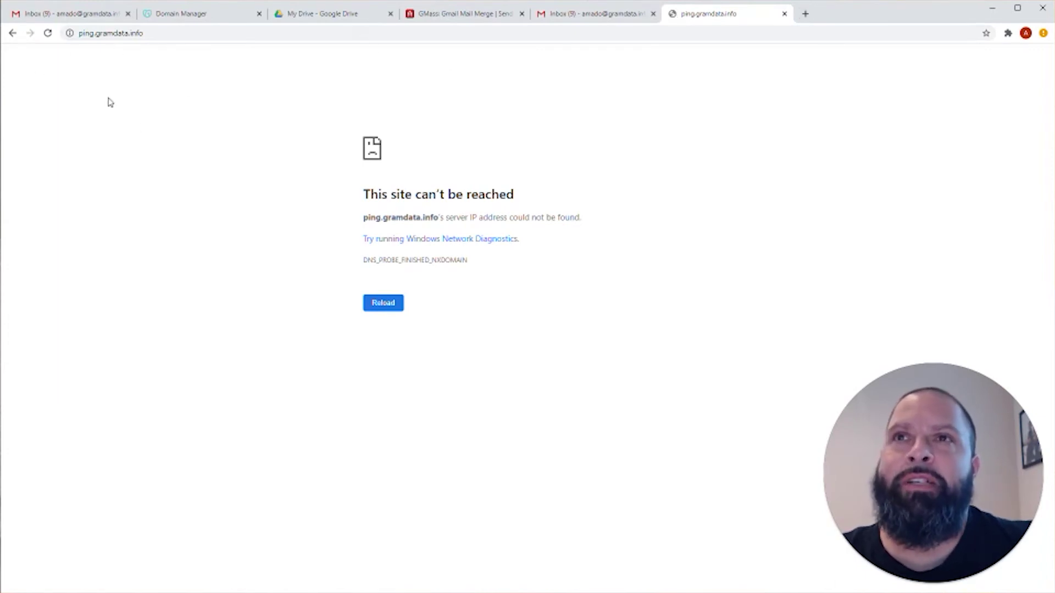
{"action": "left_click", "coordinate": [584, 182]}
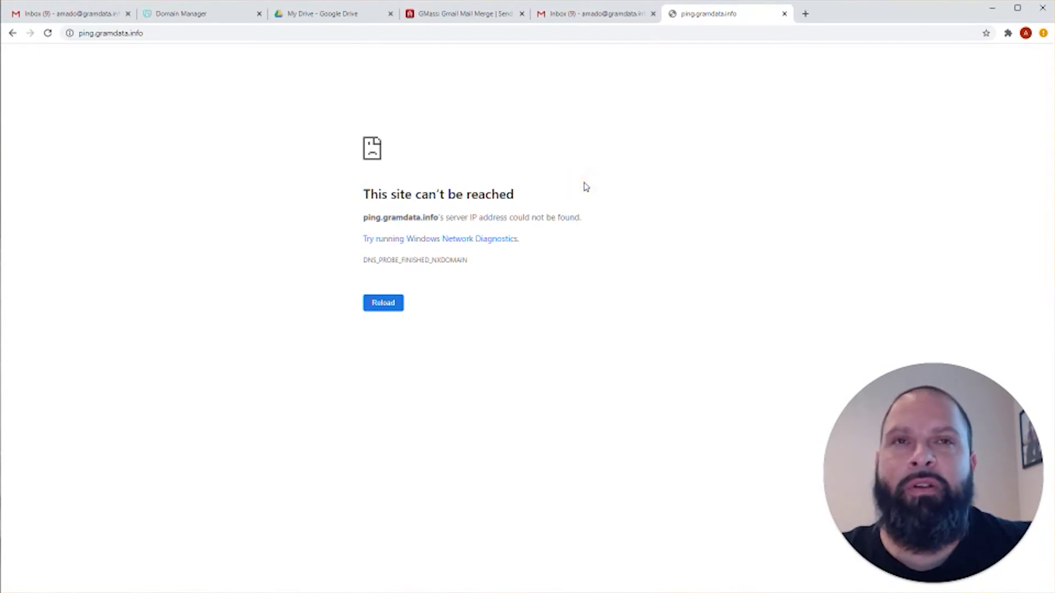
{"action": "left_click", "coordinate": [639, 172]}
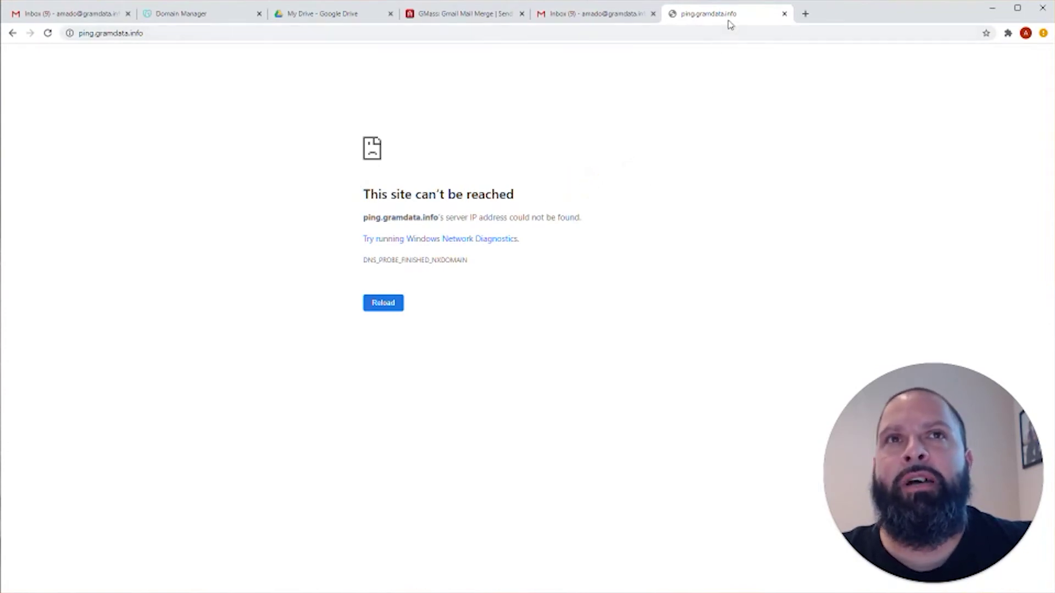
{"action": "left_click", "coordinate": [627, 183]}
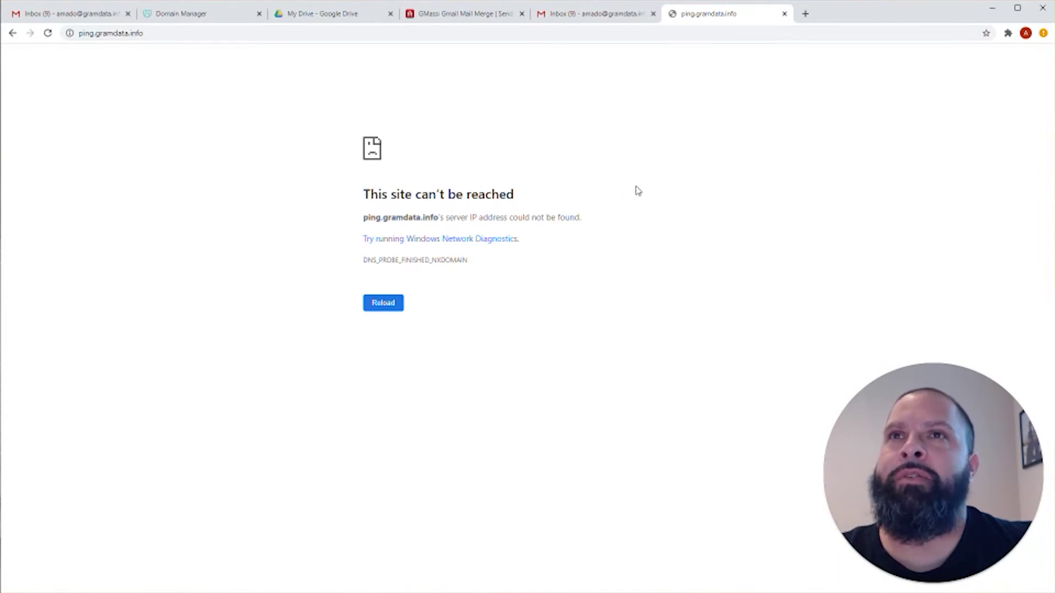
{"action": "key", "text": "ctrl+w"}
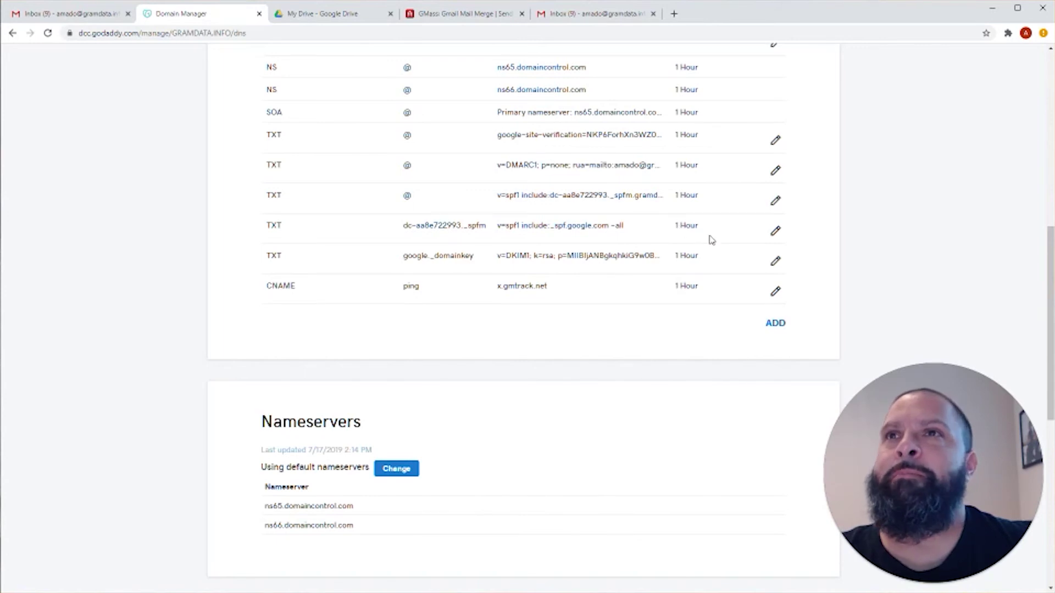
{"action": "left_click", "coordinate": [158, 209]}
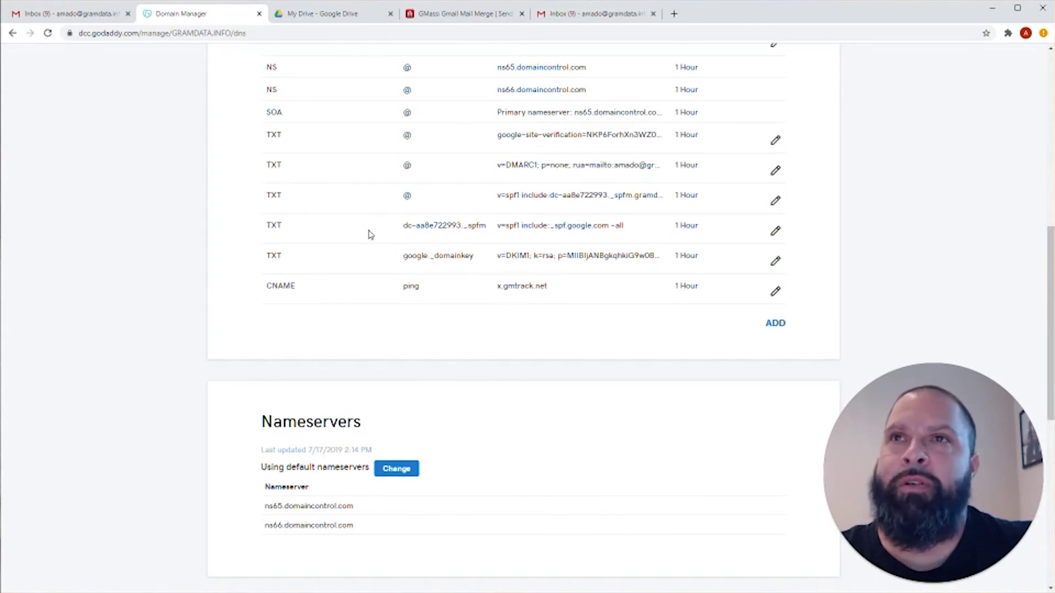
- Send GMass's tracking-domain address an email with the subject ping.gramdata.info through GMass
{"action": "left_click", "coordinate": [77, 13]}
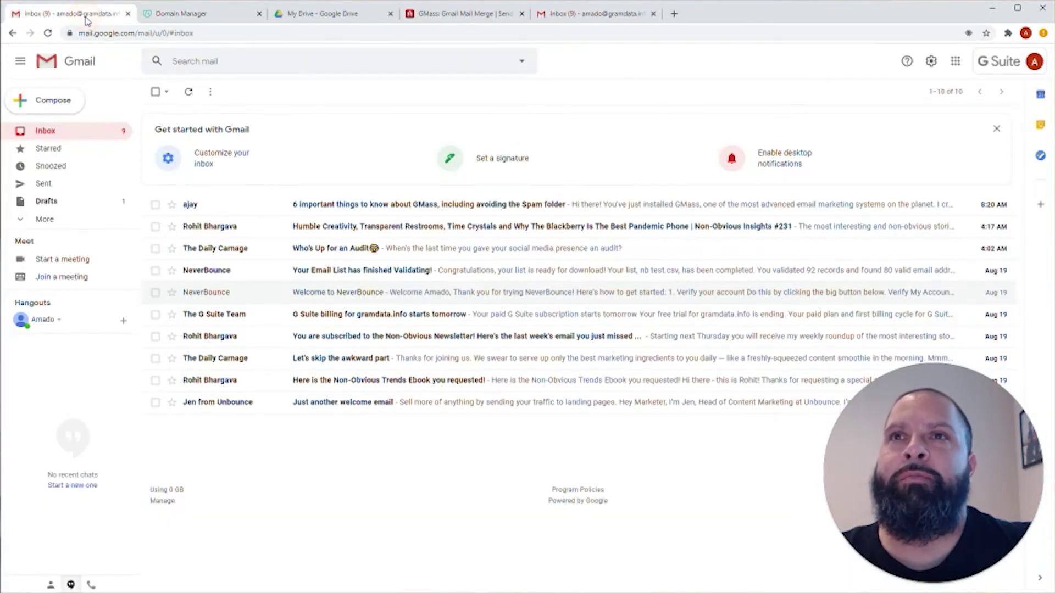
{"action": "left_click", "coordinate": [47, 100]}
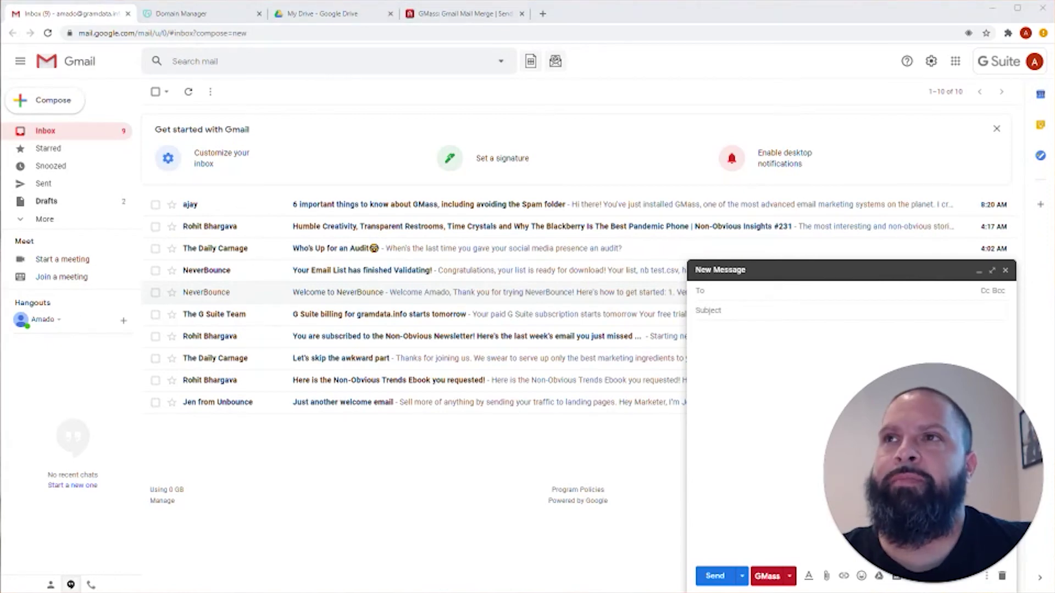
{"action": "left_click", "coordinate": [724, 293]}
{"action": "key", "text": "ctrl+v"}
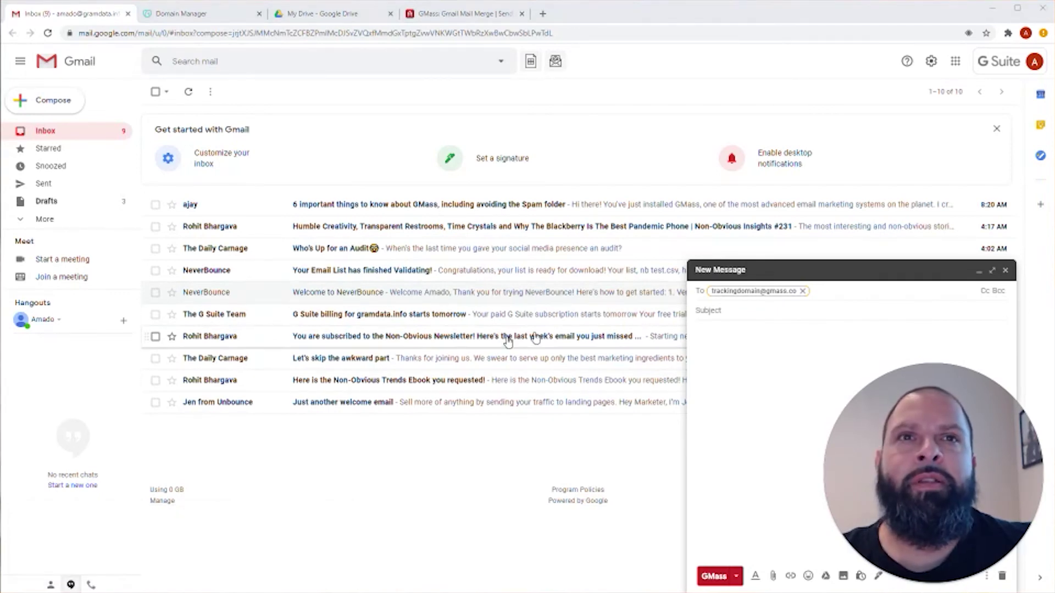
{"action": "left_click", "coordinate": [706, 310]}
{"action": "type", "text": "ping.gramdata.info"}
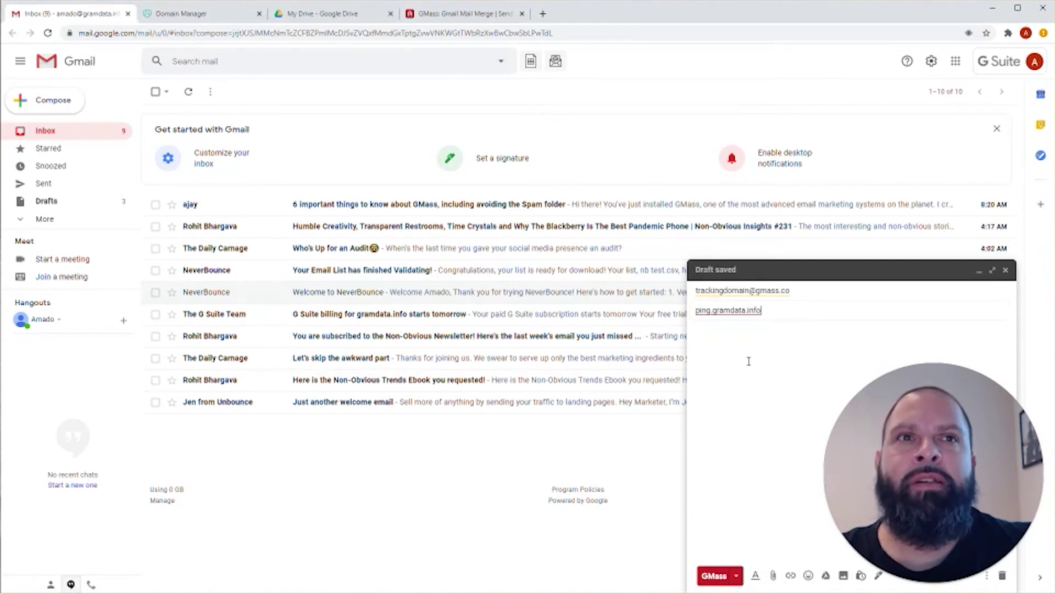
{"action": "left_click", "coordinate": [713, 577]}
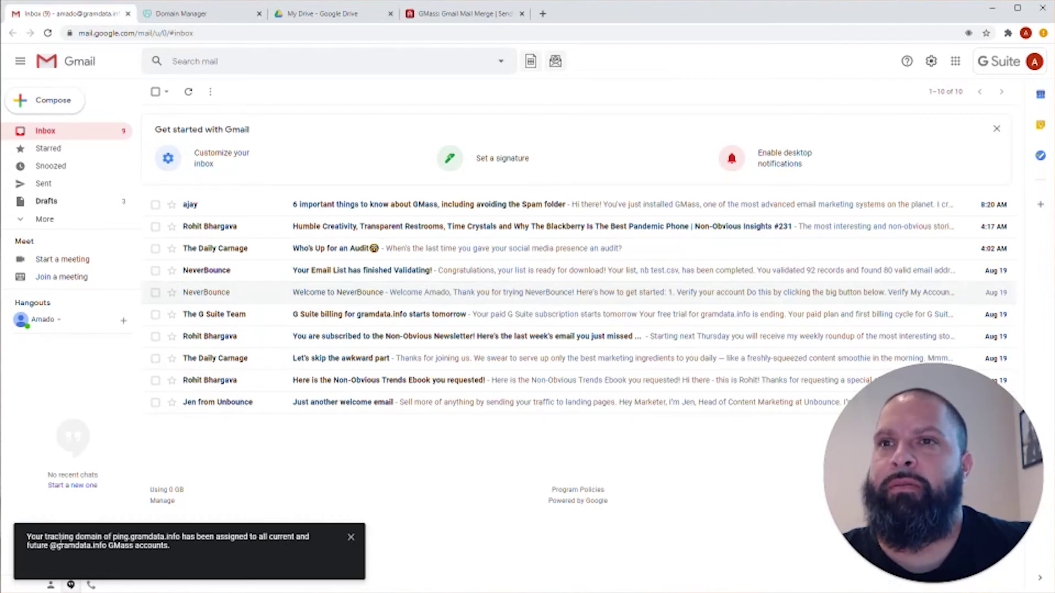
- Dismiss the notice, refresh the inbox, and read the tracking-domain confirmation email
{"action": "left_click_drag", "start_coordinate": [68, 537], "coordinate": [348, 540]}
{"action": "left_click", "coordinate": [348, 538]}
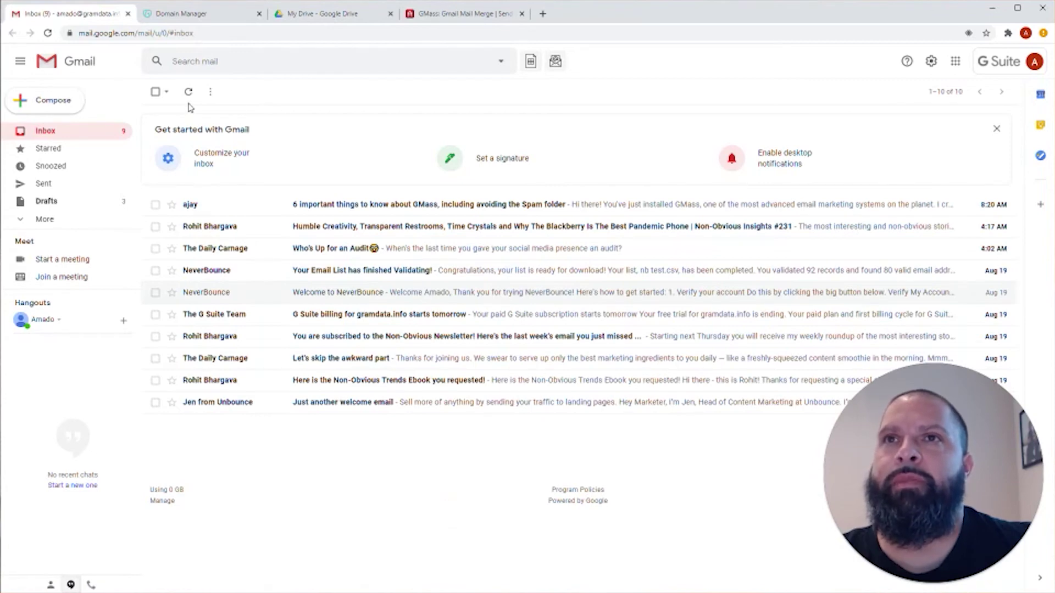
{"action": "left_click", "coordinate": [188, 93]}
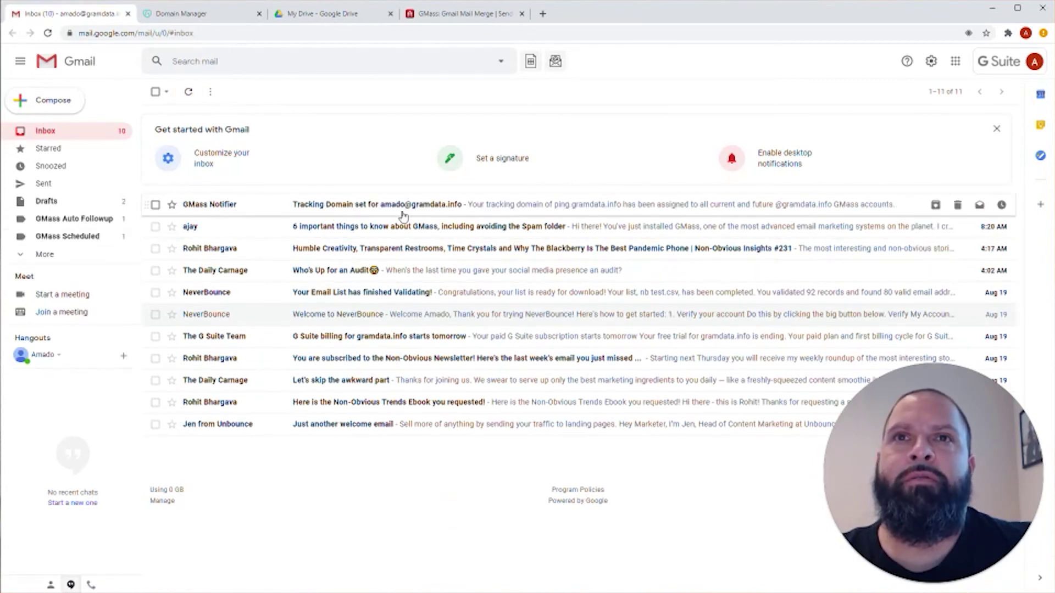
{"action": "left_click", "coordinate": [360, 206]}
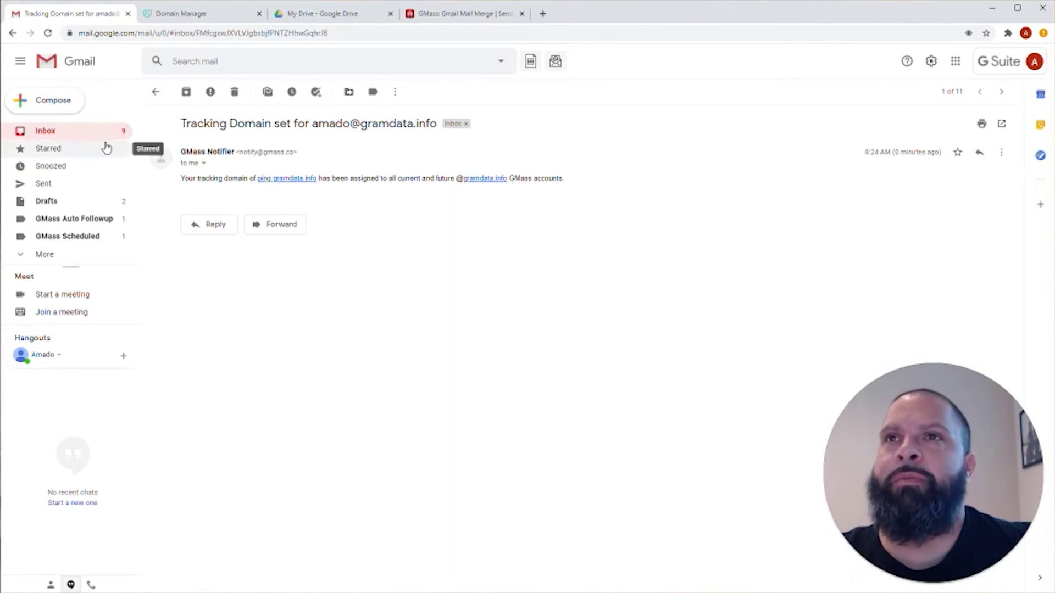
{"action": "left_click", "coordinate": [73, 131]}
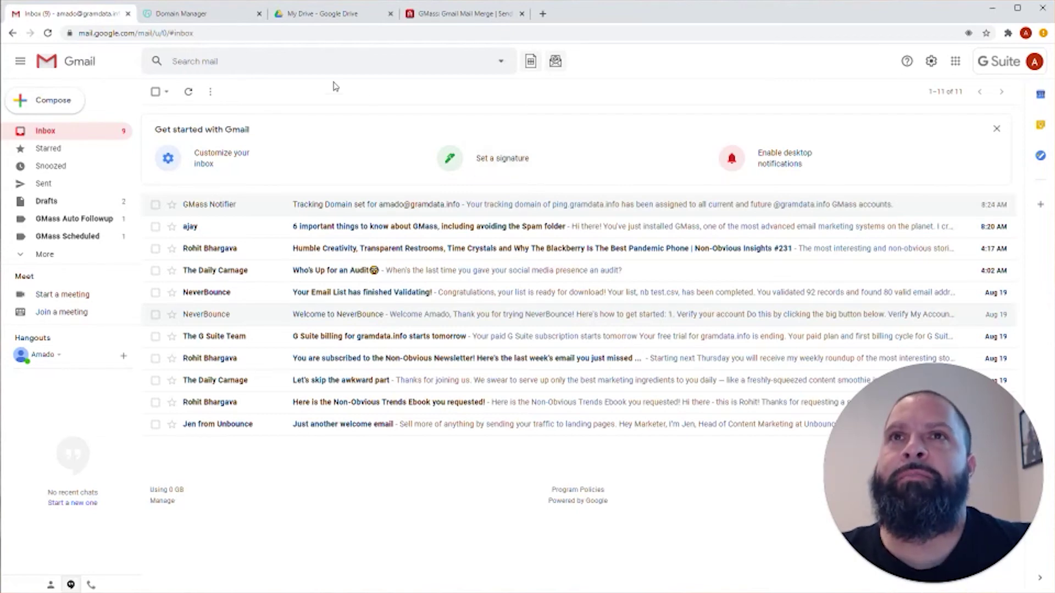
- Create a new blank Google Sheets spreadsheet titled 'Email Campaign' from Drive
{"action": "left_click", "coordinate": [523, 14]}
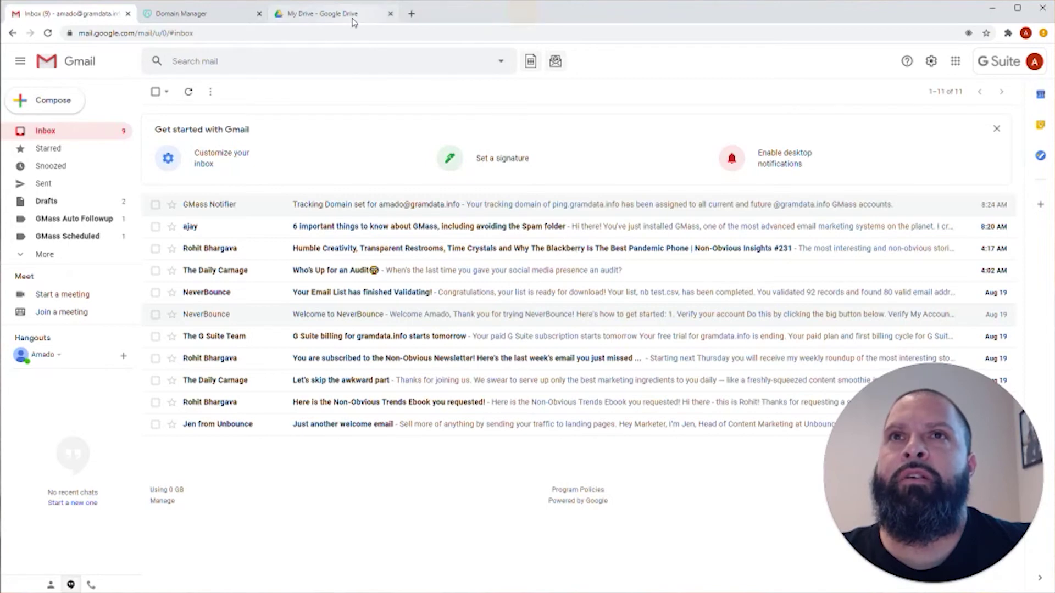
{"action": "left_click", "coordinate": [352, 16]}
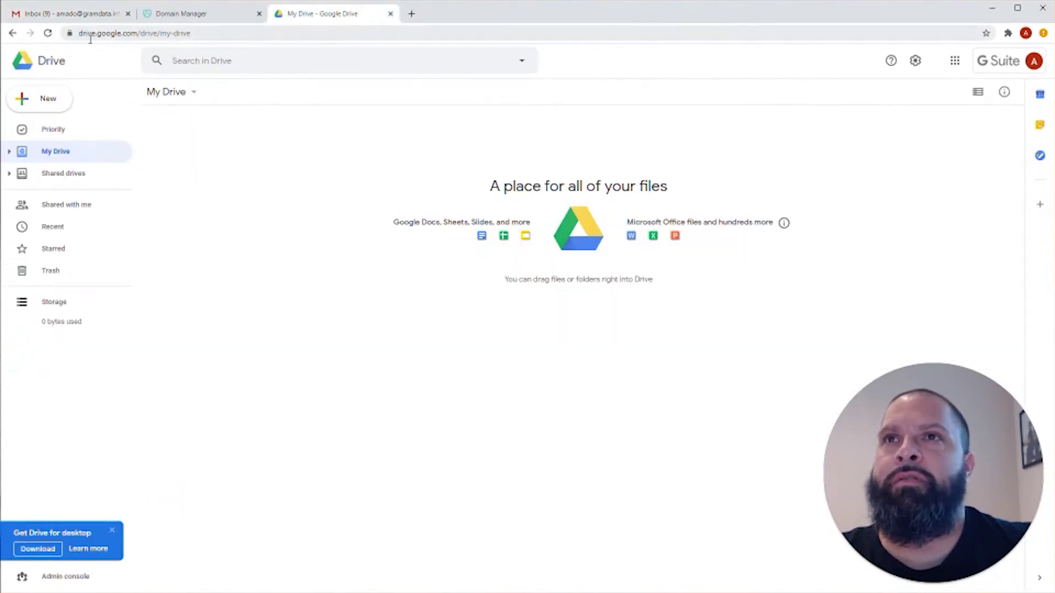
{"action": "left_click", "coordinate": [44, 100]}
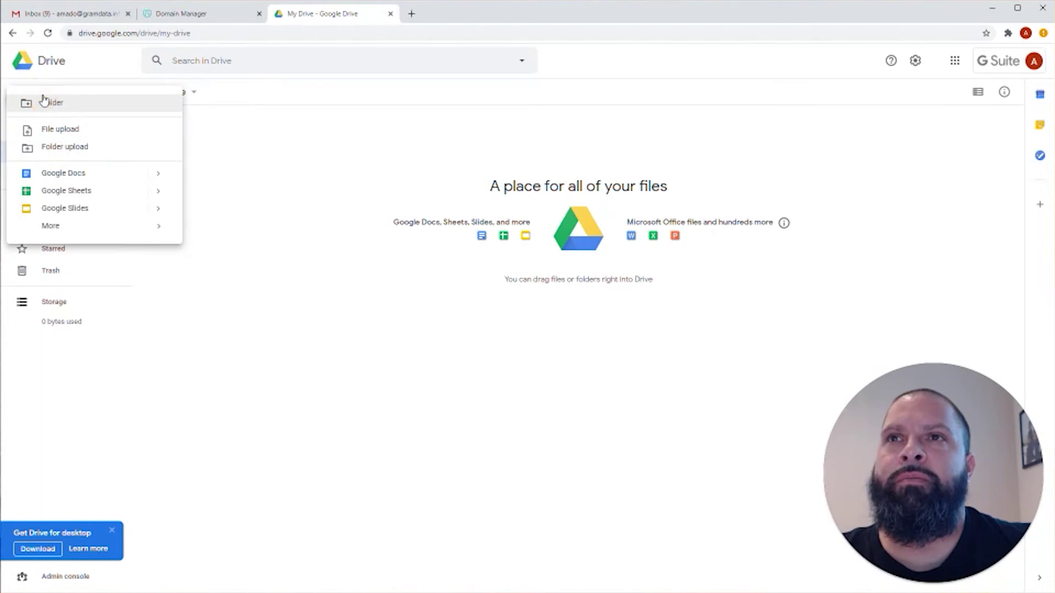
{"action": "left_click", "coordinate": [81, 194]}
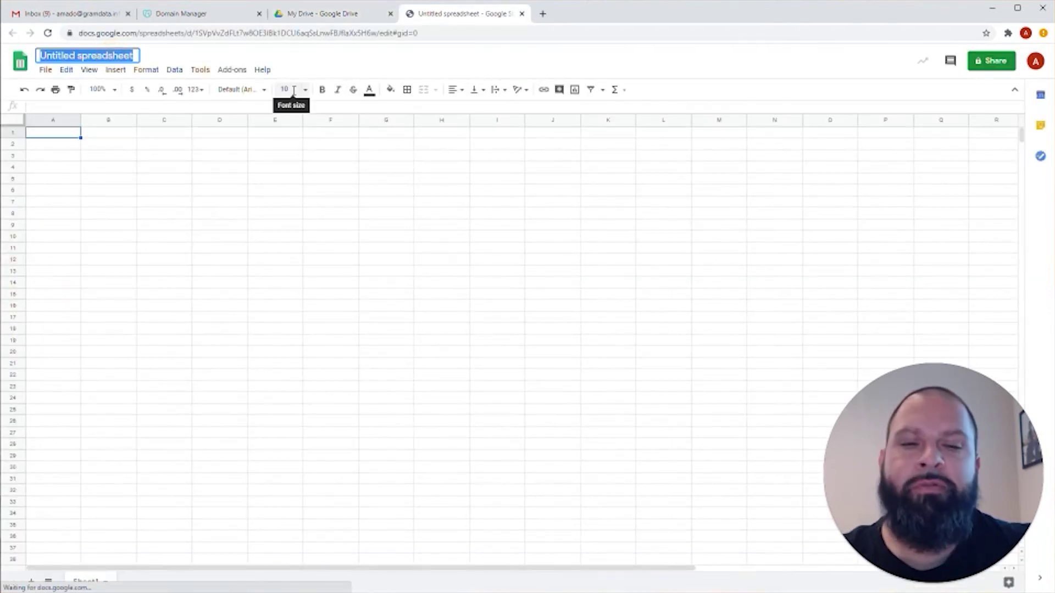
{"action": "type", "text": "Email Campaign"}
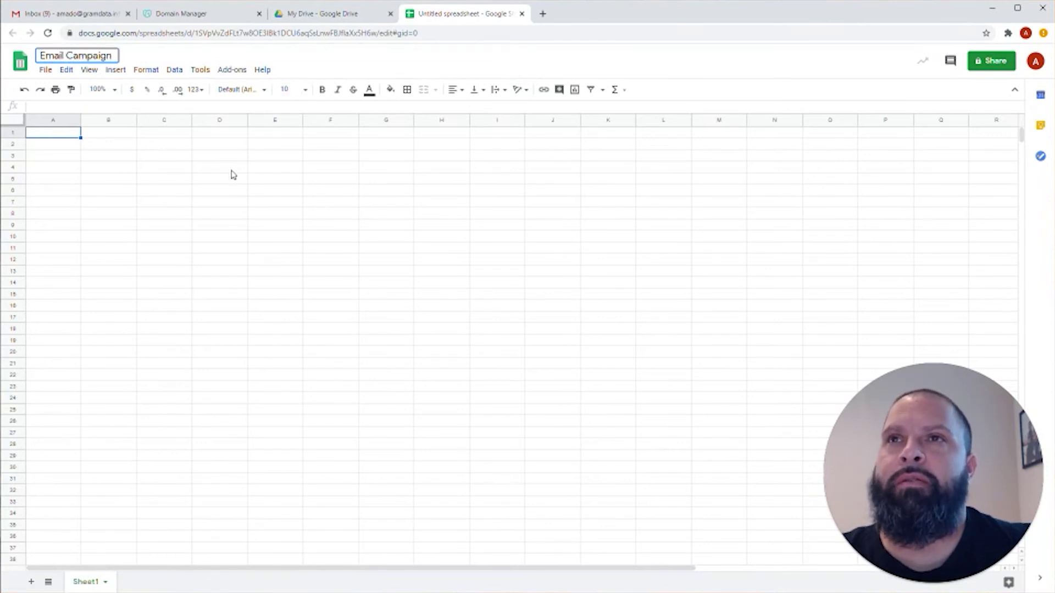
{"action": "left_click", "coordinate": [221, 296]}
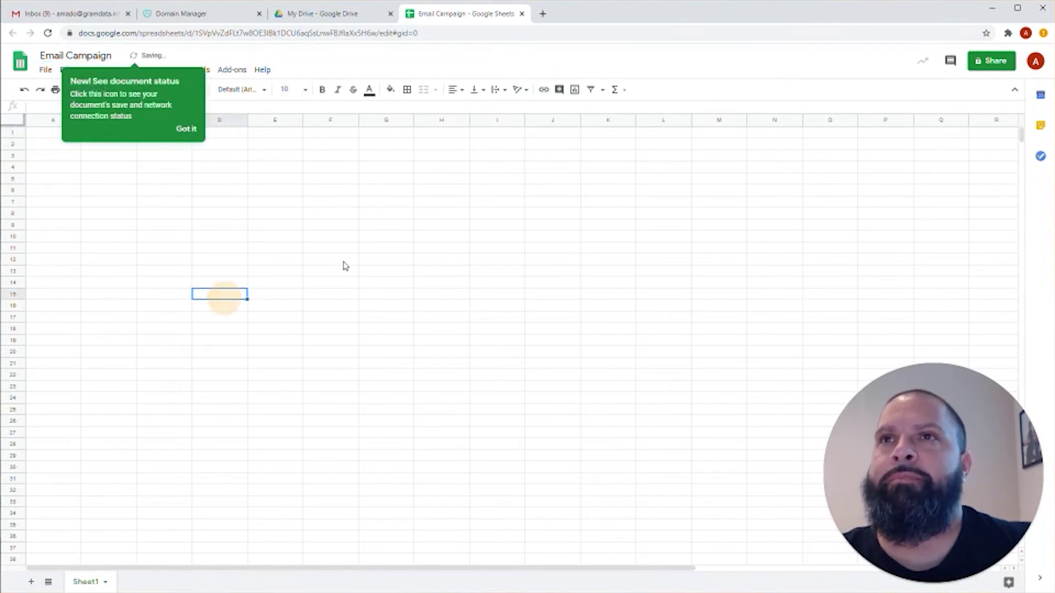
{"action": "left_click", "coordinate": [194, 134]}
{"action": "left_click", "coordinate": [221, 132]}
{"action": "left_click", "coordinate": [238, 202]}
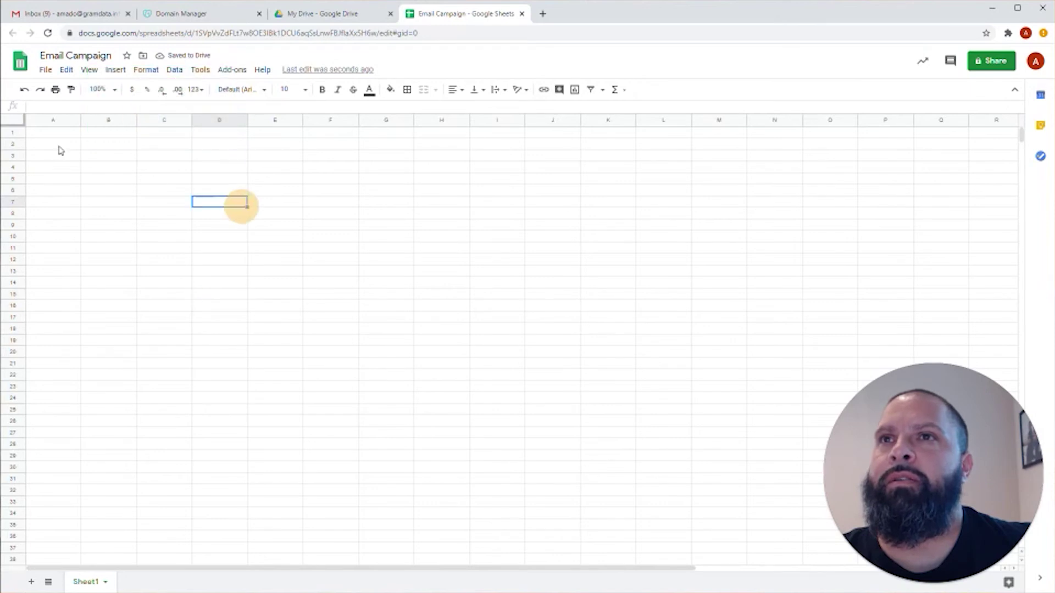
- Enter the header 'Email' in A1 and rename Sheet1 to MASTER
{"action": "left_click", "coordinate": [58, 133]}
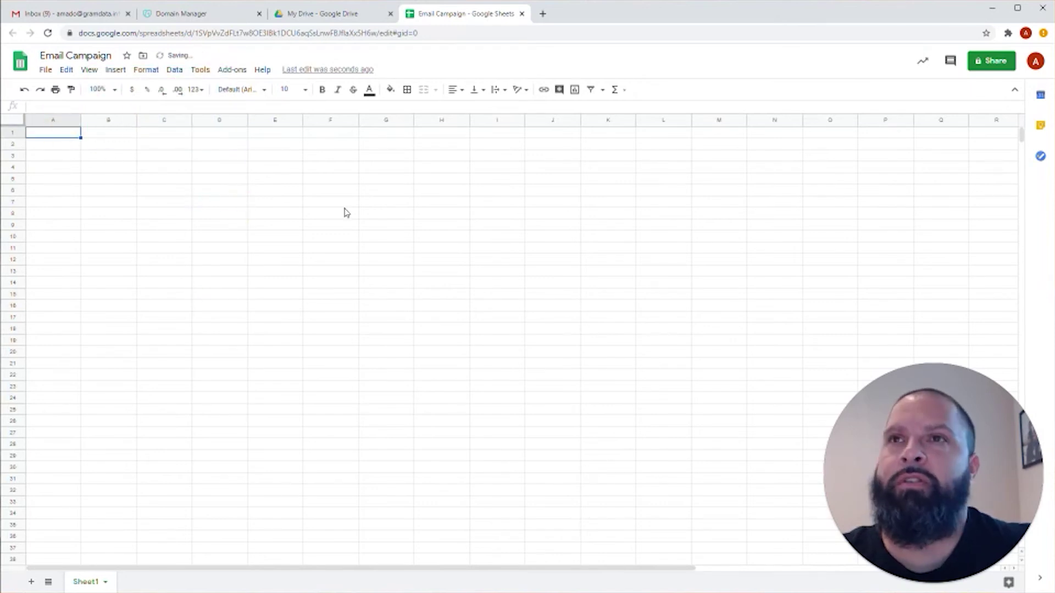
{"action": "type", "text": "Email"}
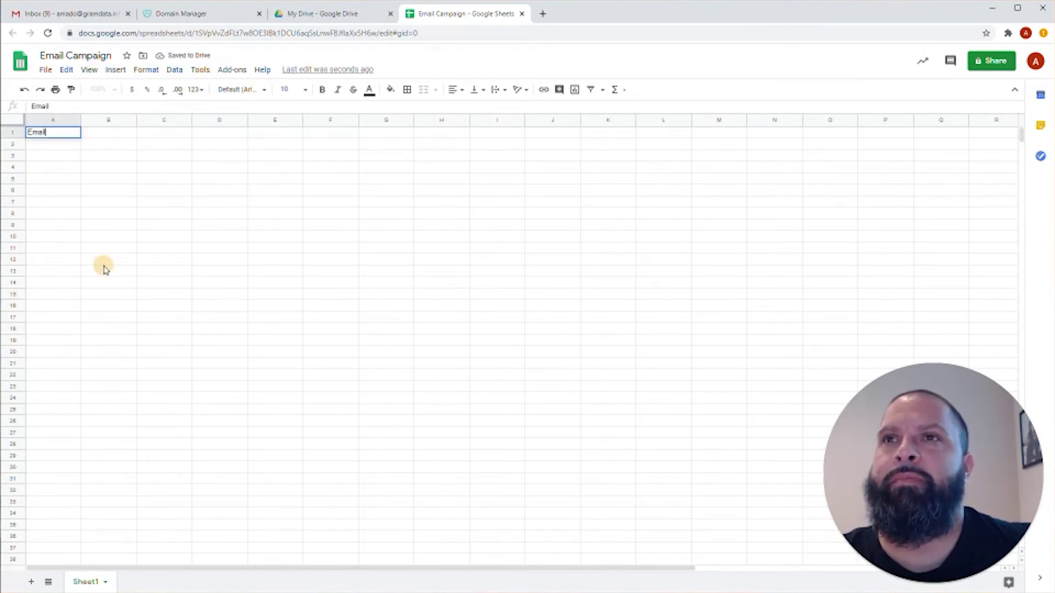
{"action": "left_click", "coordinate": [104, 262]}
{"action": "left_click", "coordinate": [84, 584]}
{"action": "double_click", "coordinate": [84, 585]}
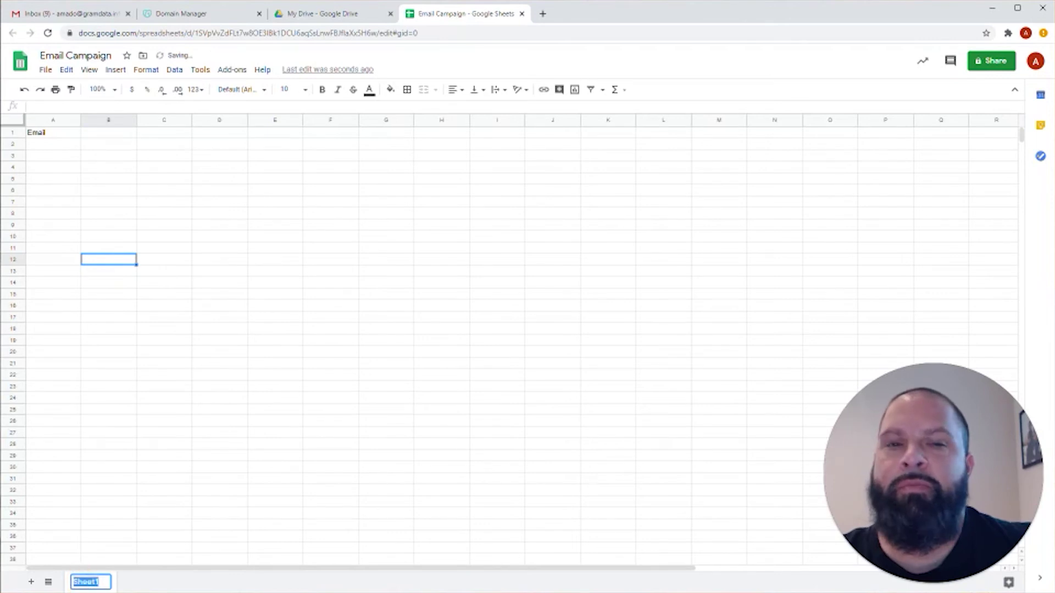
{"action": "type", "text": "MS"}
{"action": "type", "text": "STER"}
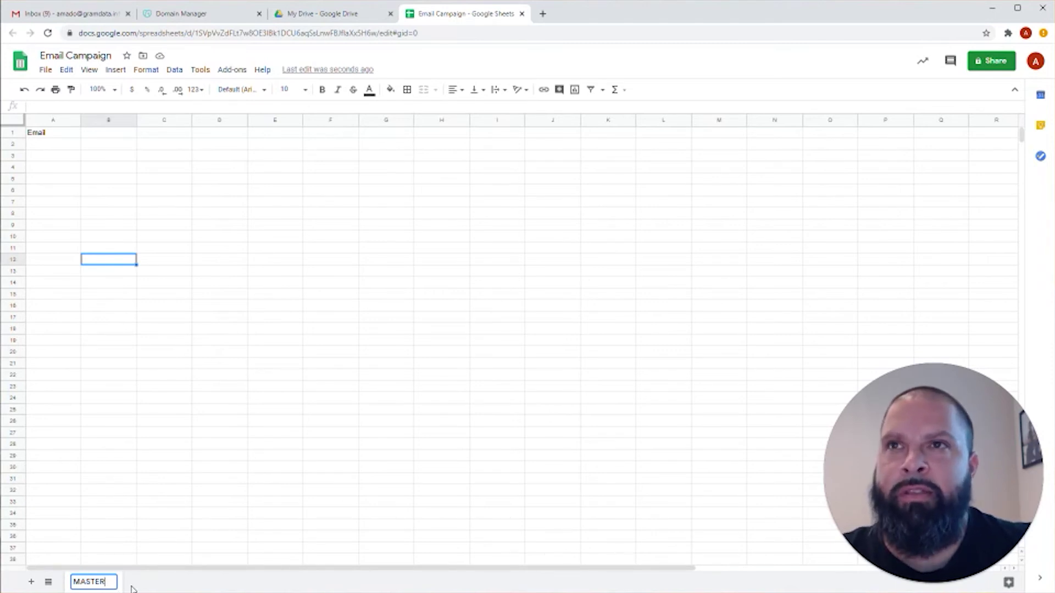
{"action": "left_click", "coordinate": [165, 433]}
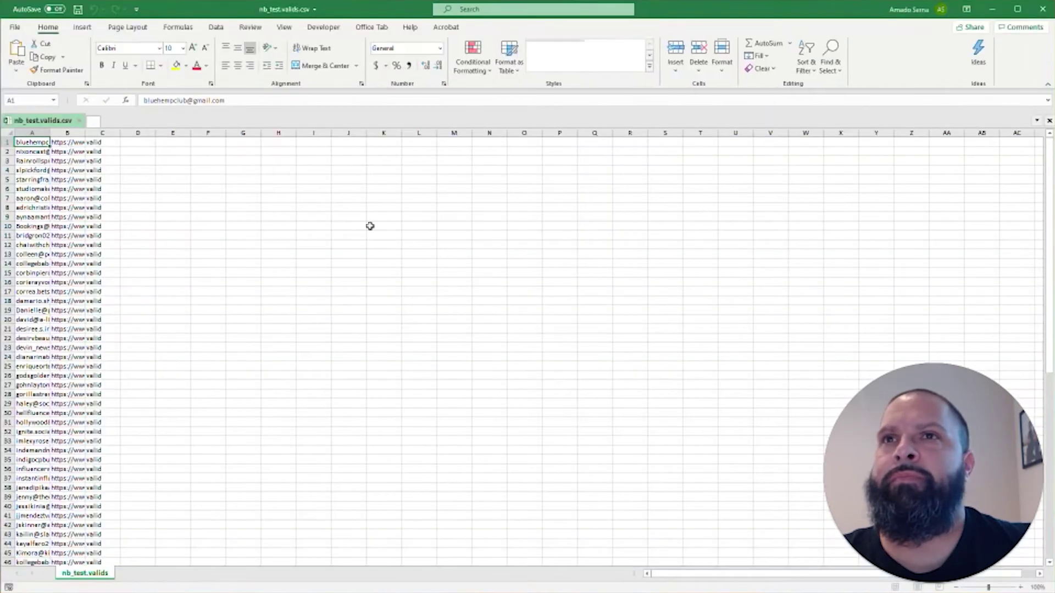
- Auto-fit Excel columns A and B to show full emails and URLs
{"action": "double_click", "coordinate": [50, 133]}
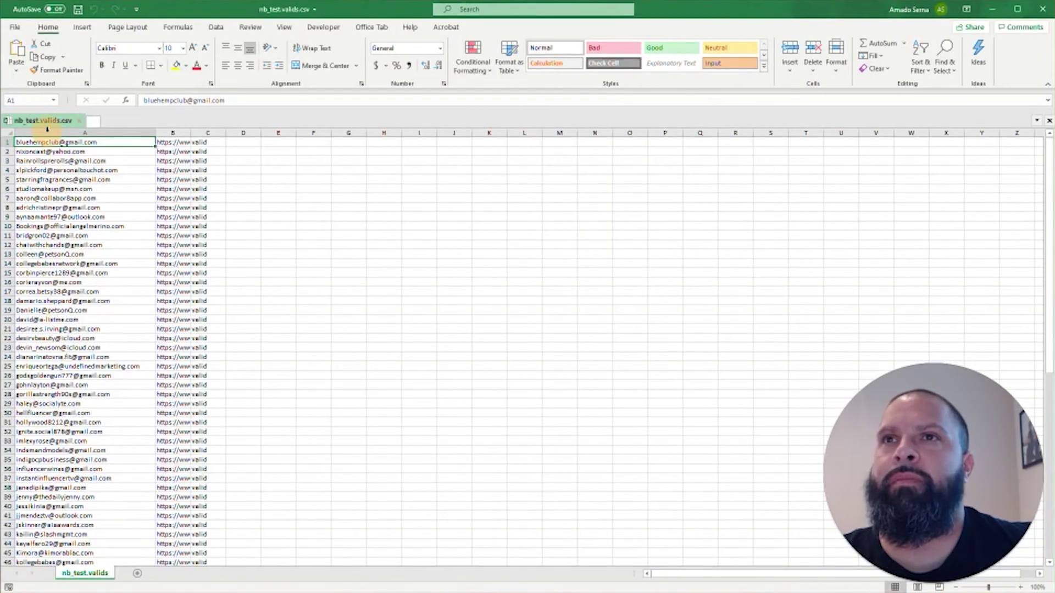
{"action": "left_click", "coordinate": [454, 207]}
{"action": "double_click", "coordinate": [190, 133]}
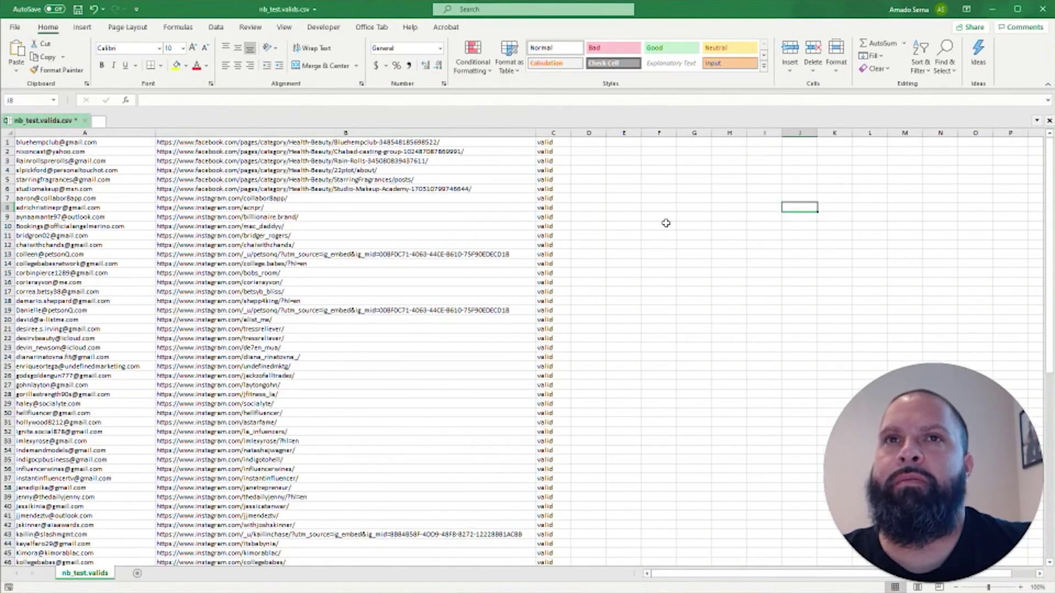
{"action": "left_click", "coordinate": [695, 235]}
- Copy the emails and URLs from A1 through row 80
{"action": "left_click_drag", "start_coordinate": [72, 141], "coordinate": [245, 413]}
{"action": "scroll", "coordinate": [244, 423], "scroll_direction": "down", "scroll_amount": 8}
{"action": "scroll", "coordinate": [244, 424], "scroll_direction": "down", "scroll_amount": 10}
{"action": "left_click", "coordinate": [299, 374], "text": "shift"}
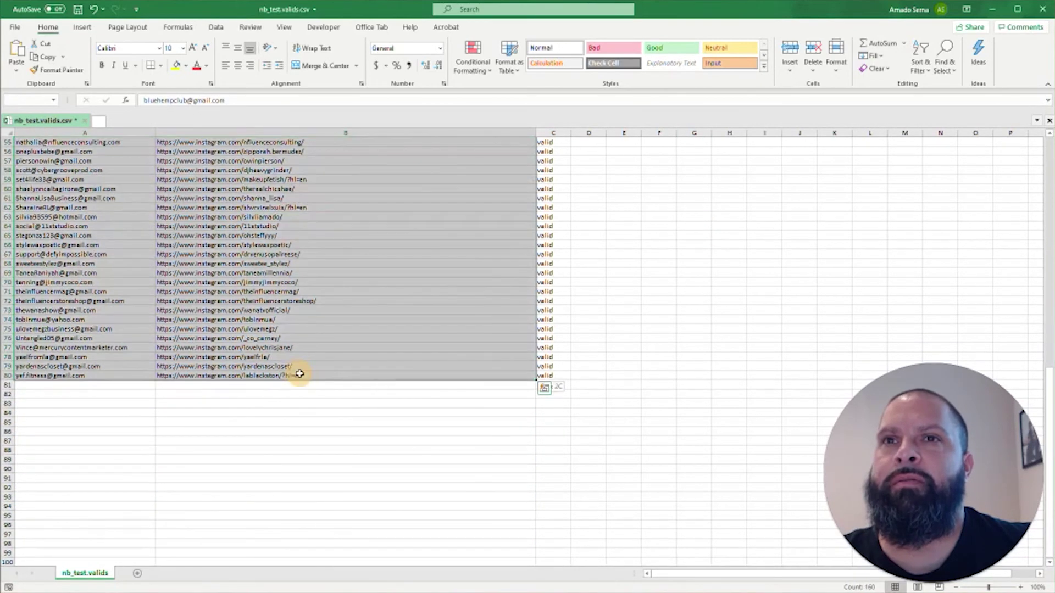
{"action": "key", "text": "ctrl+c"}
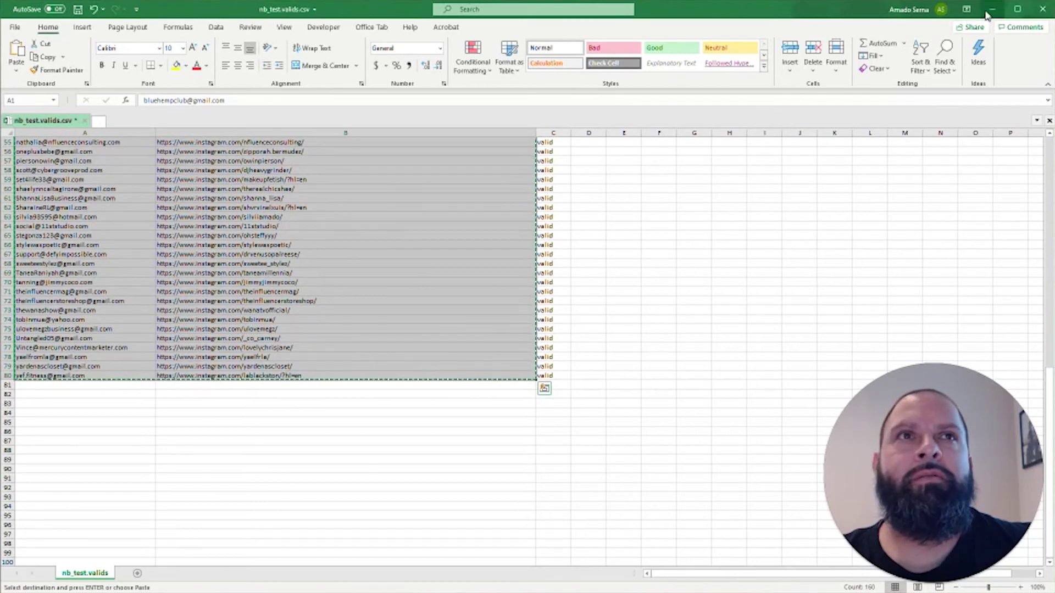
{"action": "left_click", "coordinate": [993, 10]}
- Paste the copied emails and URLs starting at cell A2
{"action": "left_click", "coordinate": [496, 166]}
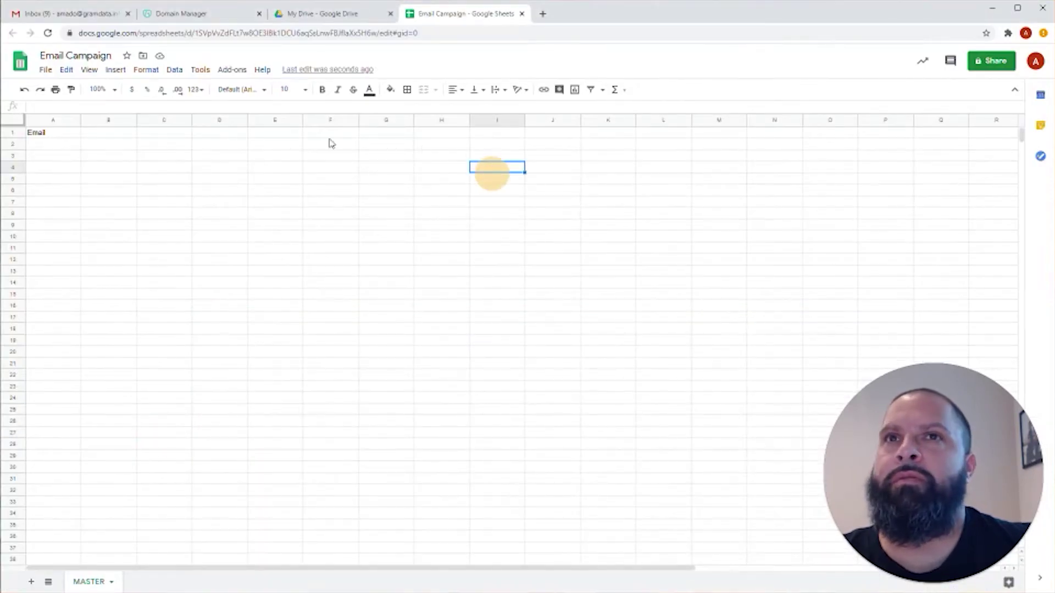
{"action": "left_click", "coordinate": [57, 145]}
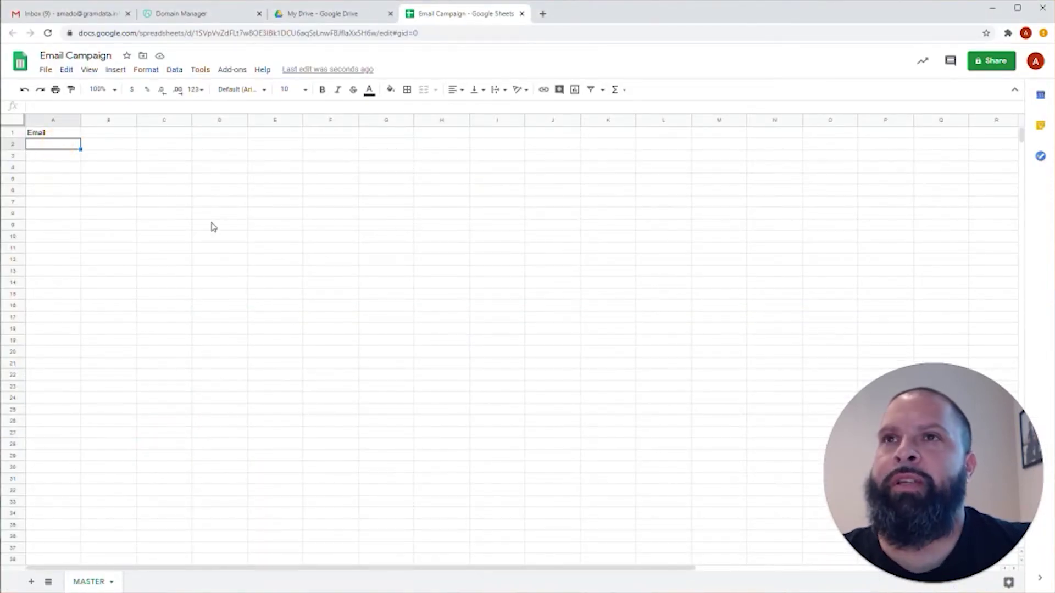
{"action": "key", "text": "ctrl+v"}
{"action": "left_click", "coordinate": [604, 282]}
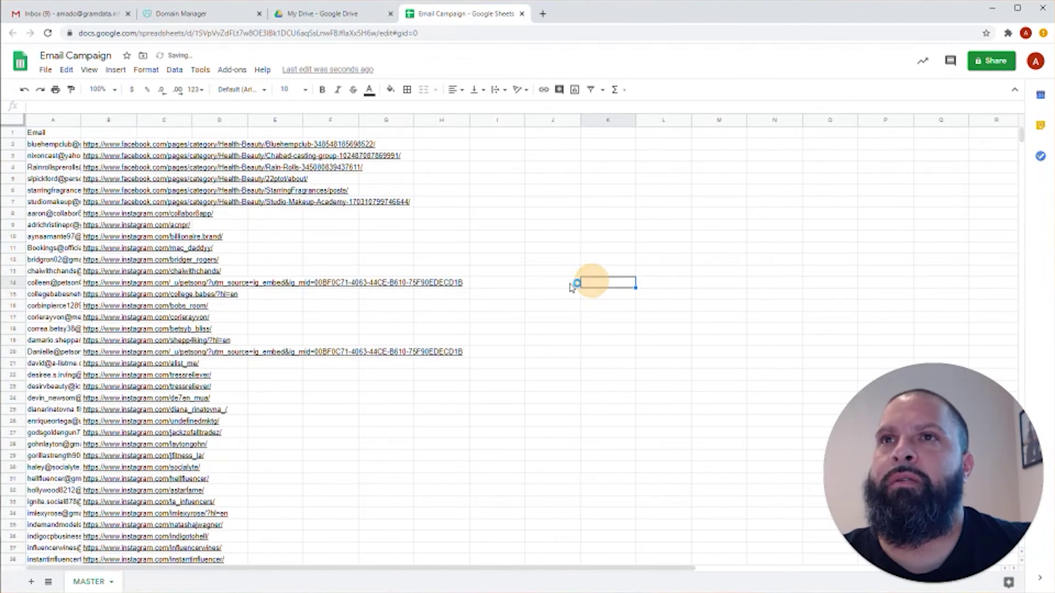
- Set the whole sheet to Roboto font at size 9
{"action": "key", "text": "ctrl+a"}
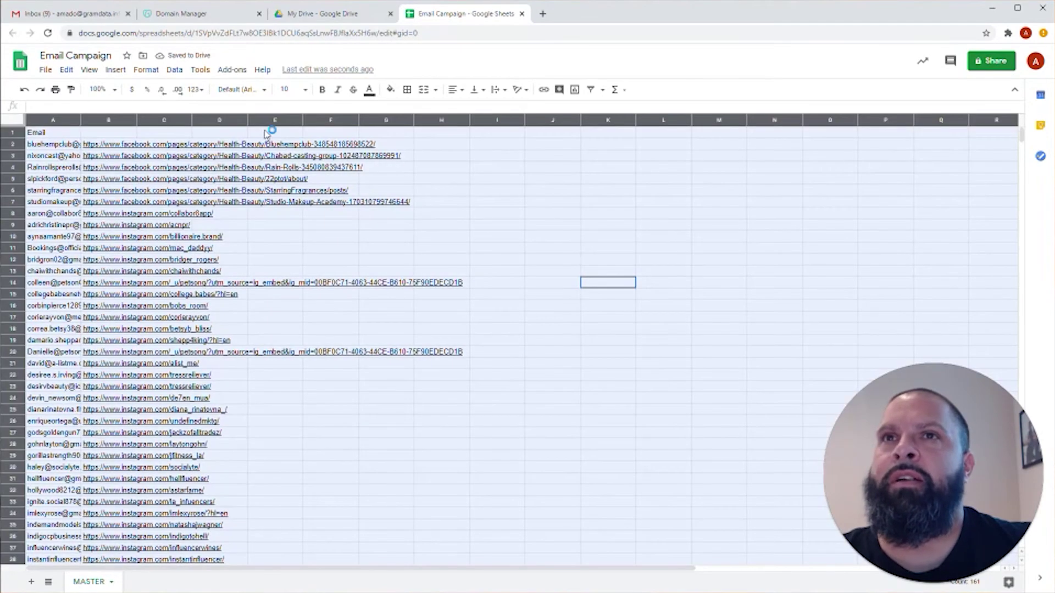
{"action": "left_click", "coordinate": [246, 93]}
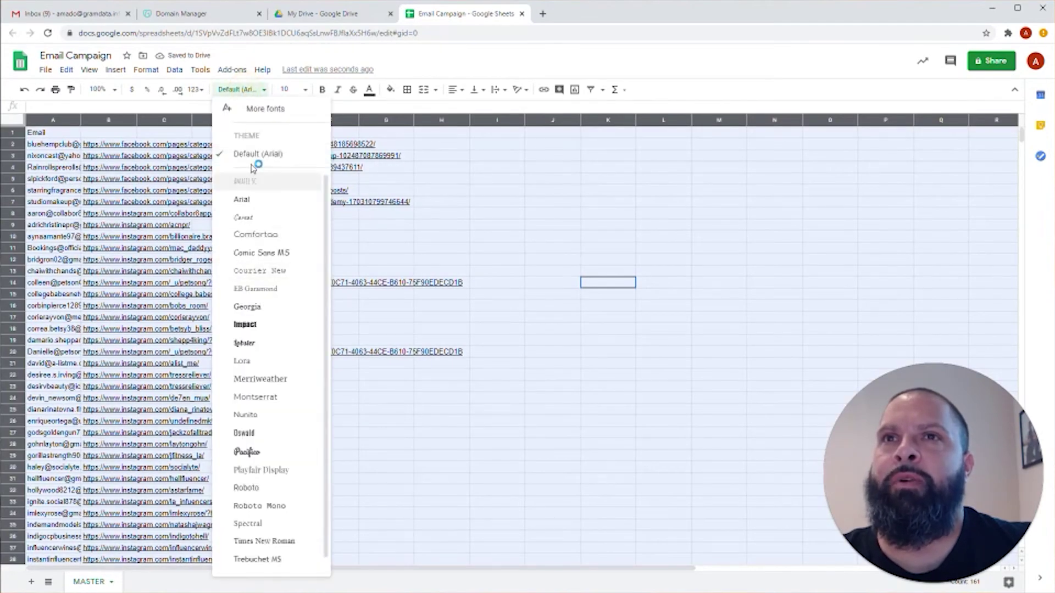
{"action": "scroll", "coordinate": [249, 396], "scroll_direction": "down", "scroll_amount": 1}
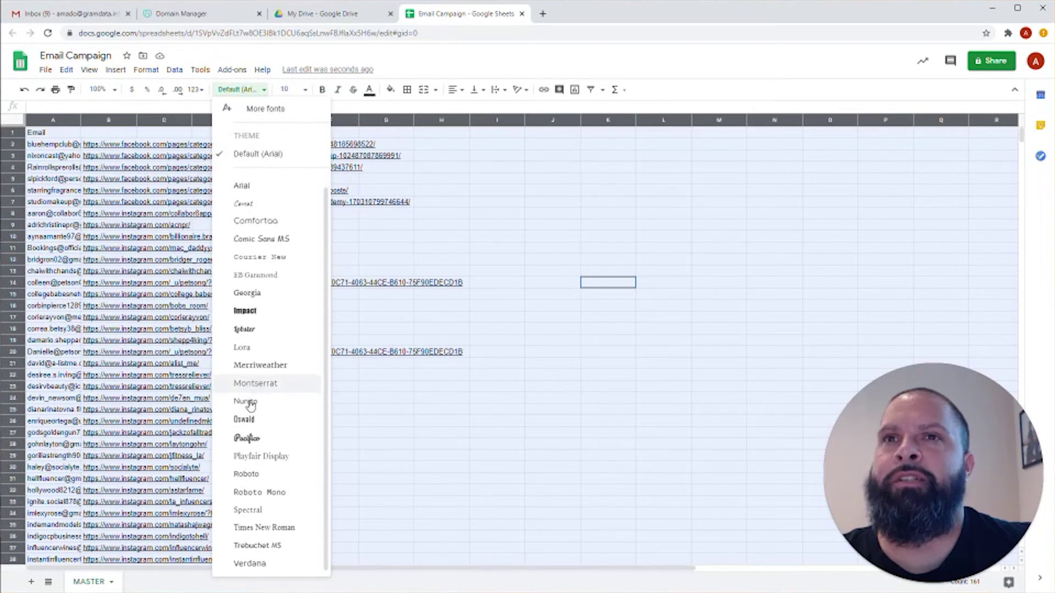
{"action": "left_click", "coordinate": [247, 473]}
{"action": "left_click", "coordinate": [288, 89]}
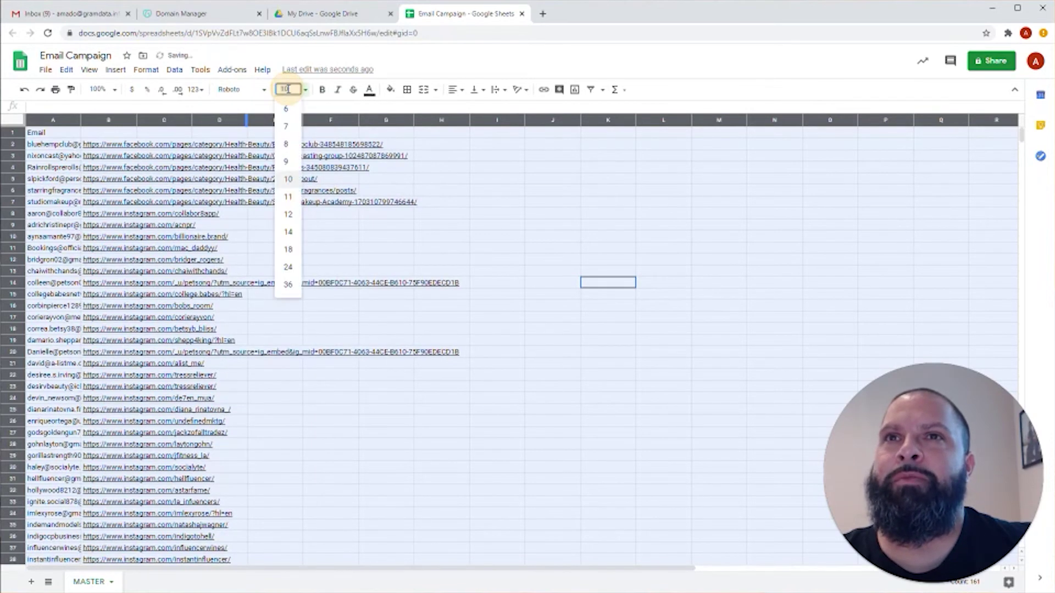
{"action": "left_click", "coordinate": [285, 161]}
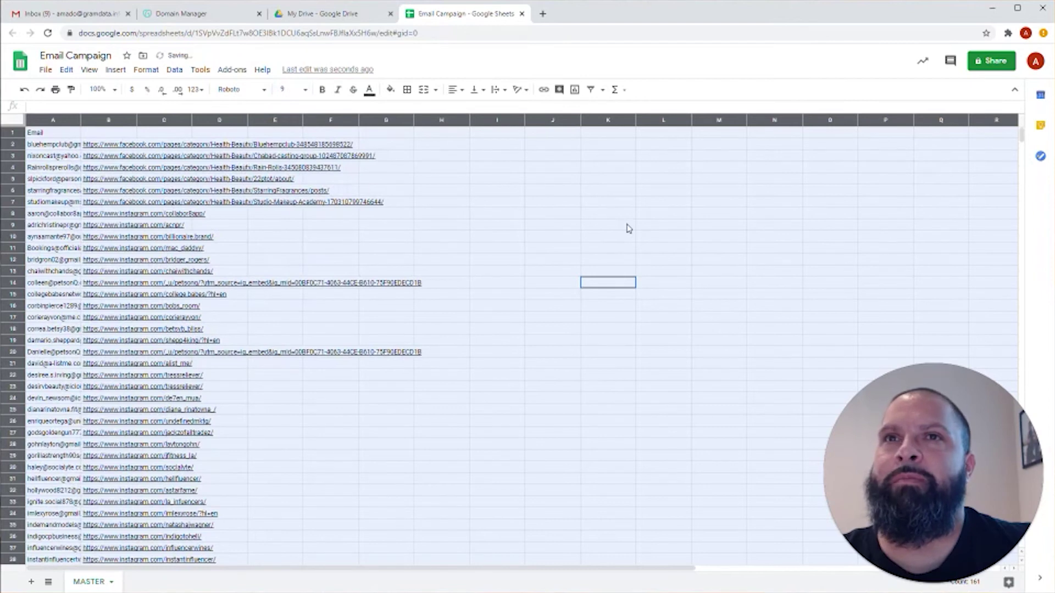
{"action": "left_click", "coordinate": [626, 227]}
- Head column B 'URL' and auto-fit columns A and B
{"action": "left_click", "coordinate": [110, 134]}
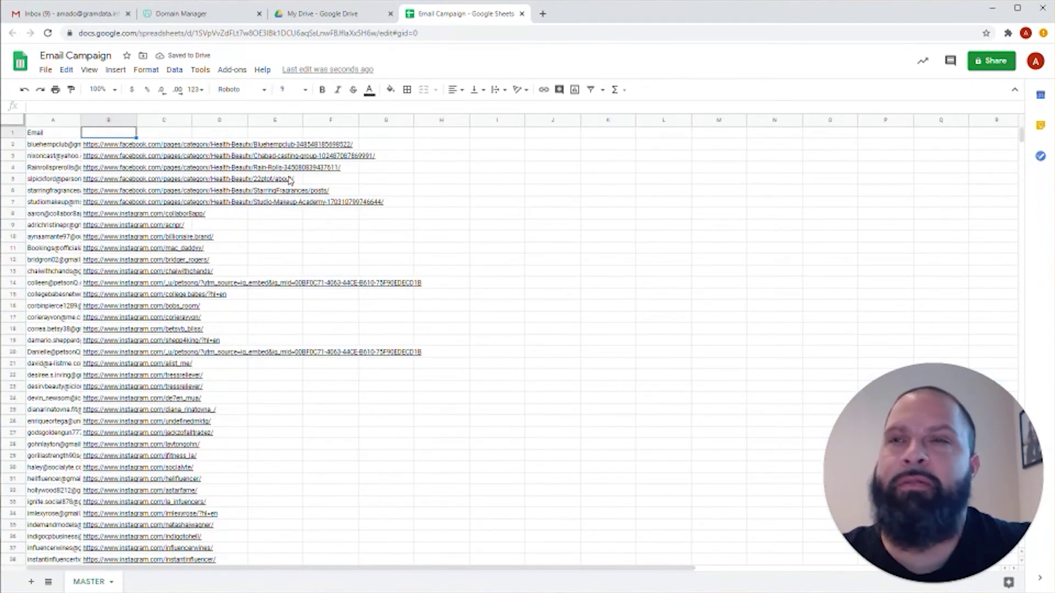
{"action": "type", "text": "Link"}
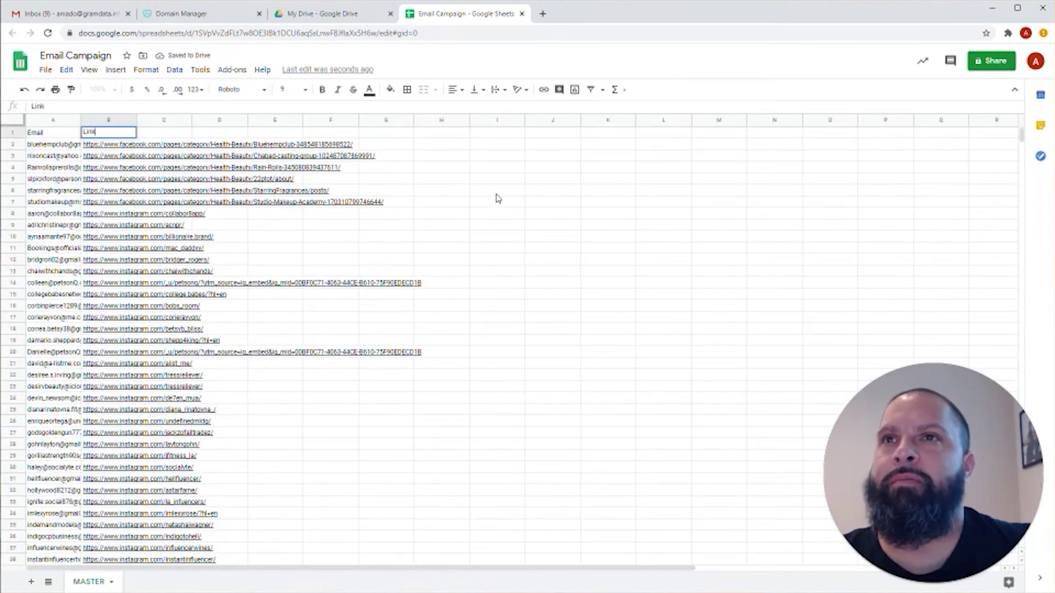
{"action": "key", "text": "BackSpace"}
{"action": "key", "text": "BackSpace"}
{"action": "key", "text": "BackSpace"}
{"action": "key", "text": "BackSpace"}
{"action": "type", "text": "URL"}
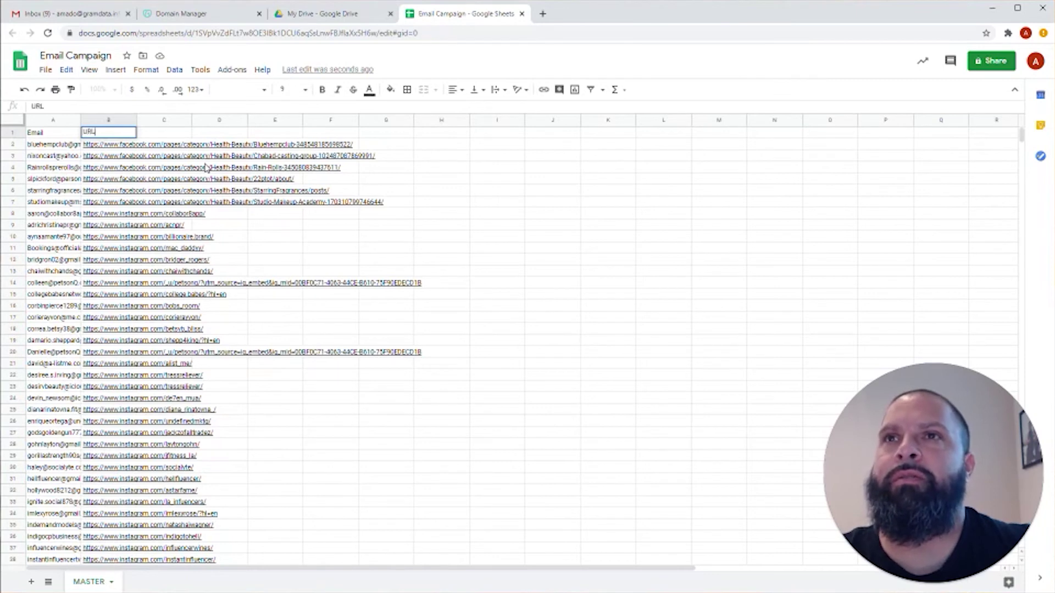
{"action": "left_click", "coordinate": [552, 236]}
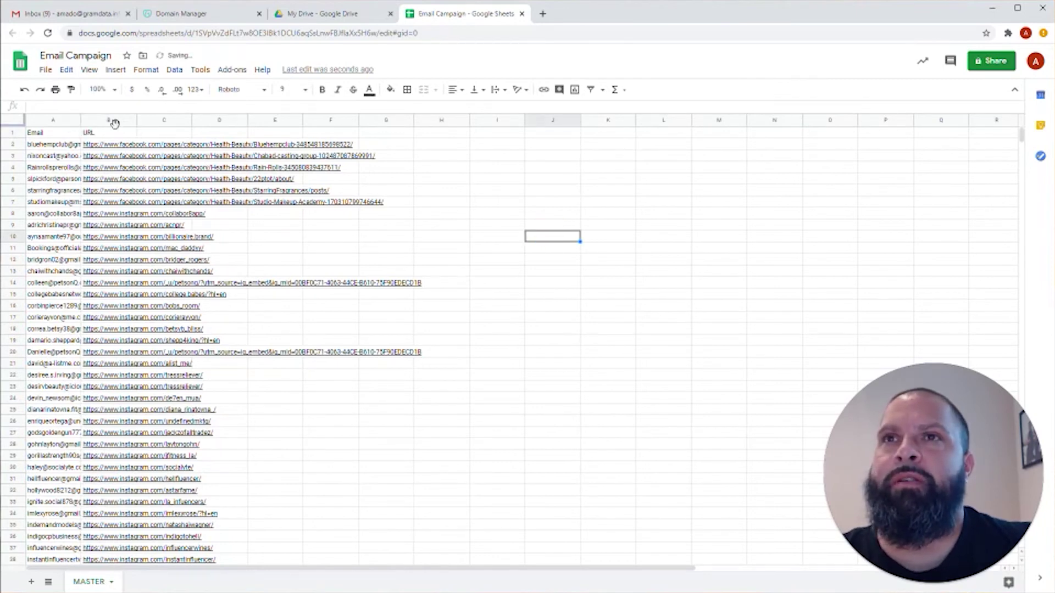
{"action": "left_click", "coordinate": [78, 120]}
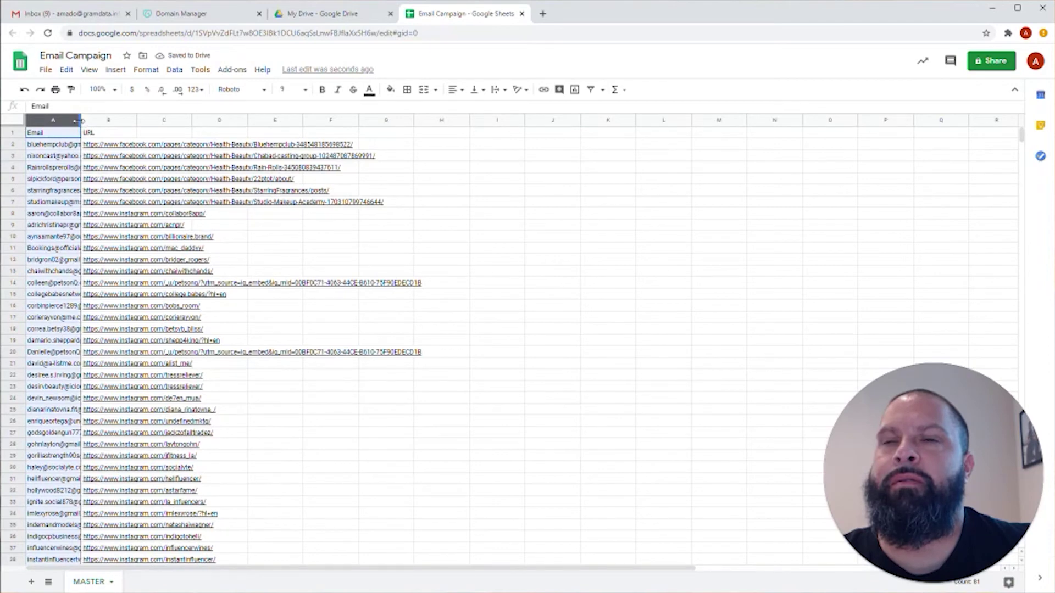
{"action": "double_click", "coordinate": [78, 121]}
{"action": "left_click_drag", "start_coordinate": [208, 119], "coordinate": [210, 118]}
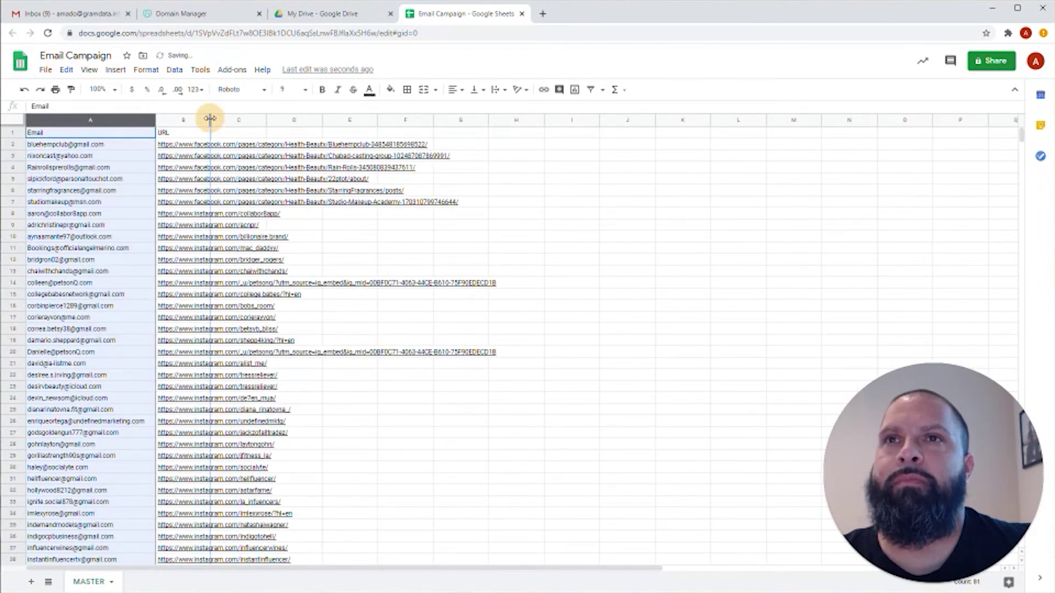
{"action": "double_click", "coordinate": [209, 118]}
{"action": "left_click", "coordinate": [632, 227]}
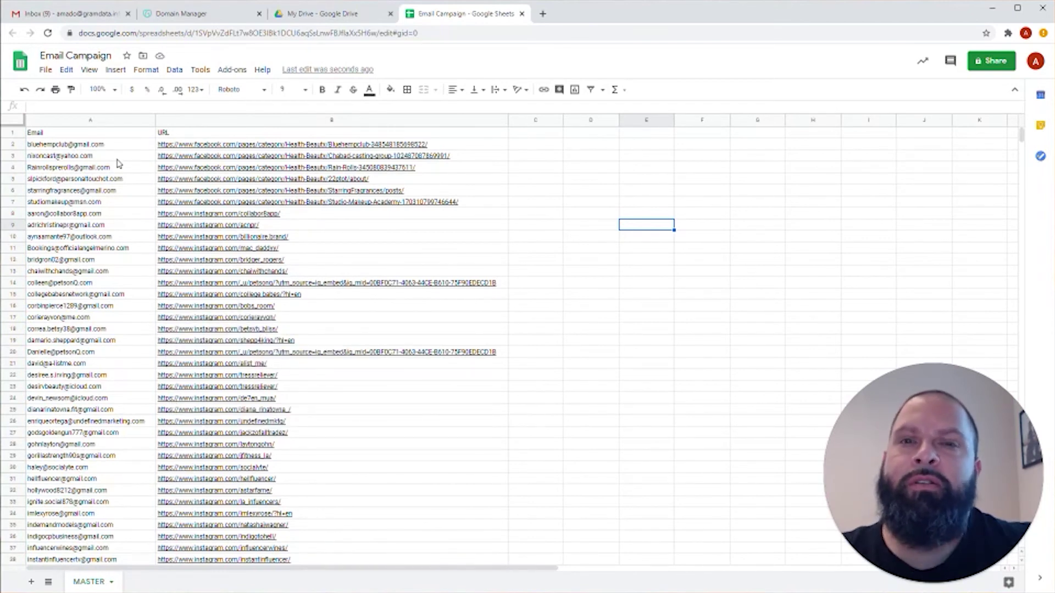
{"action": "scroll", "coordinate": [88, 367], "scroll_direction": "down", "scroll_amount": 12}
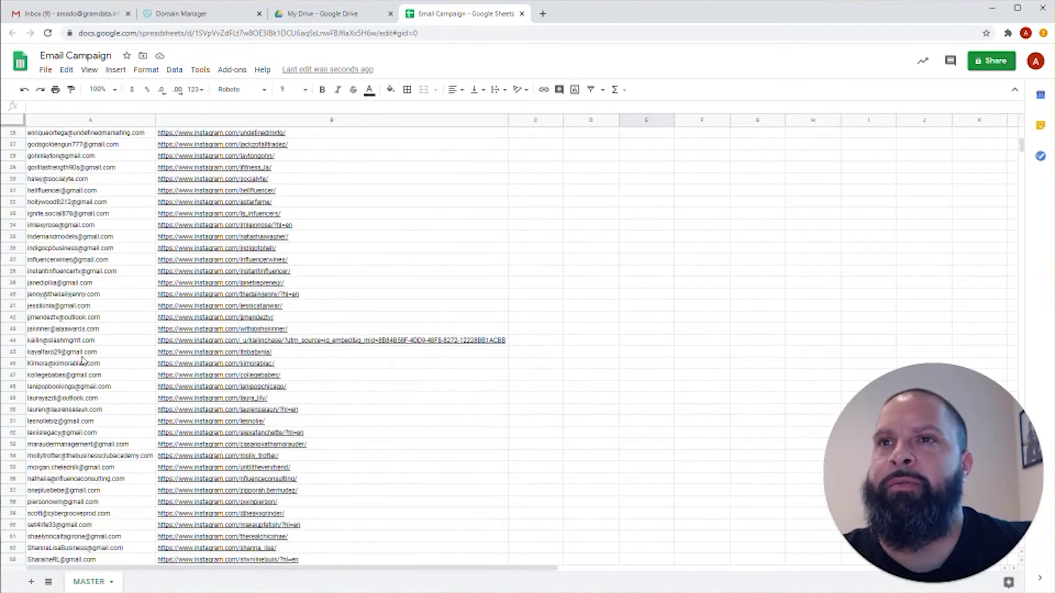
{"action": "scroll", "coordinate": [278, 434], "scroll_direction": "up", "scroll_amount": 12}
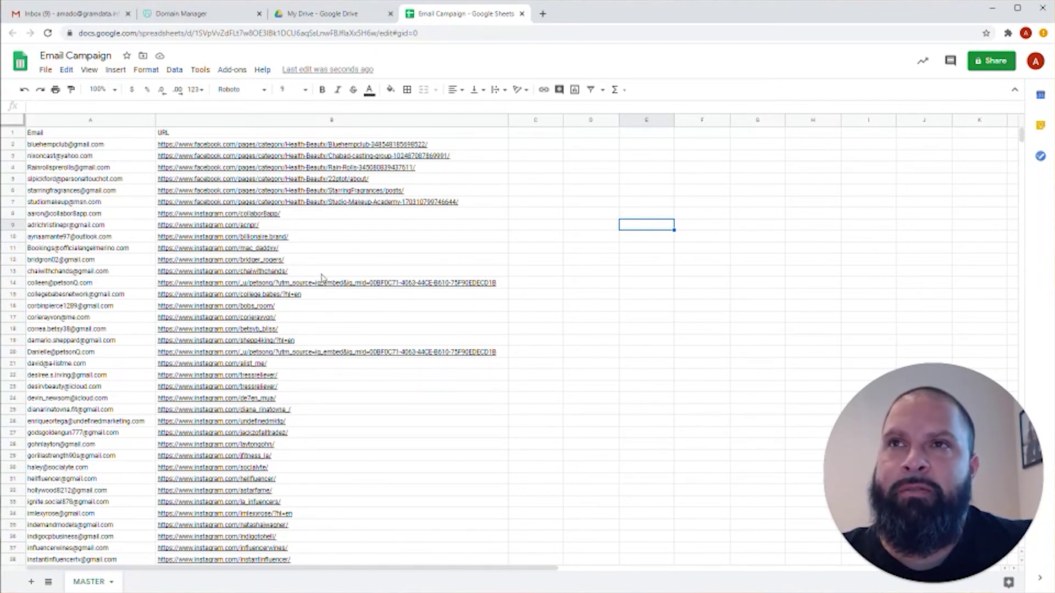
- Duplicate the MASTER sheet and name the copy 2020-08-20
{"action": "left_click", "coordinate": [112, 583]}
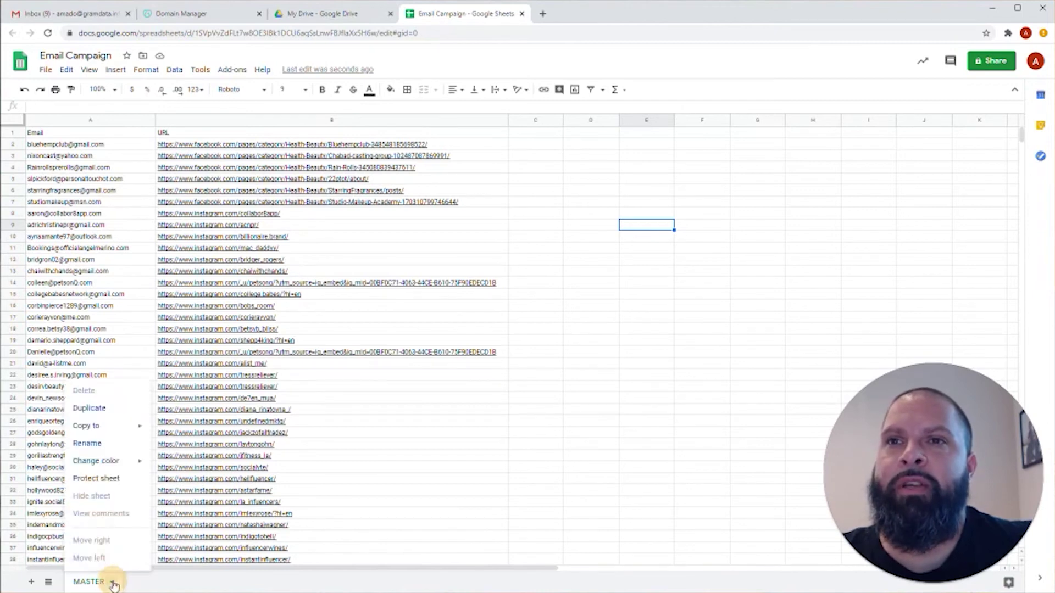
{"action": "left_click", "coordinate": [89, 408]}
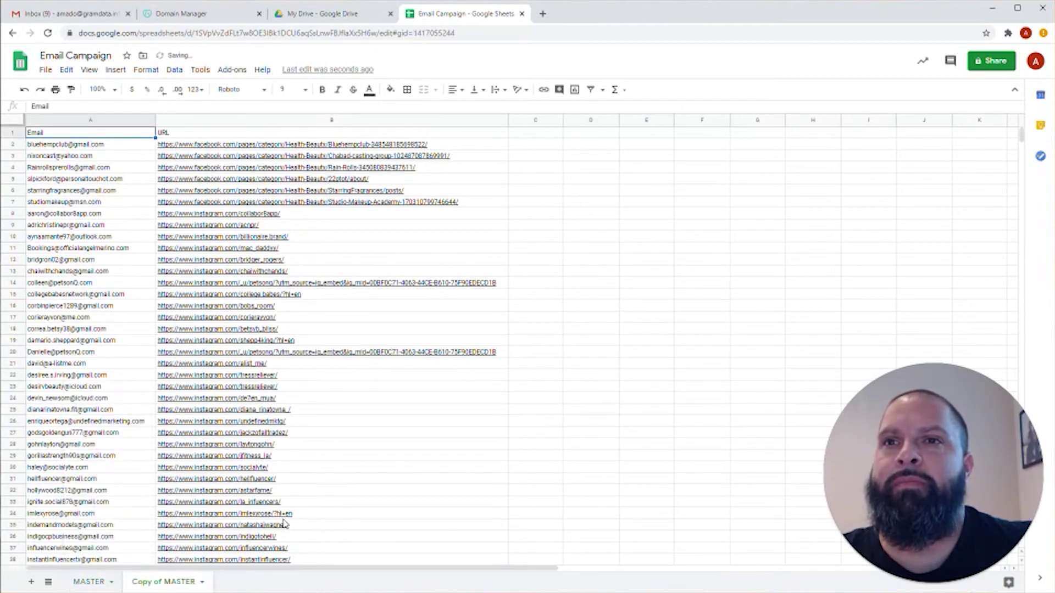
{"action": "double_click", "coordinate": [164, 582]}
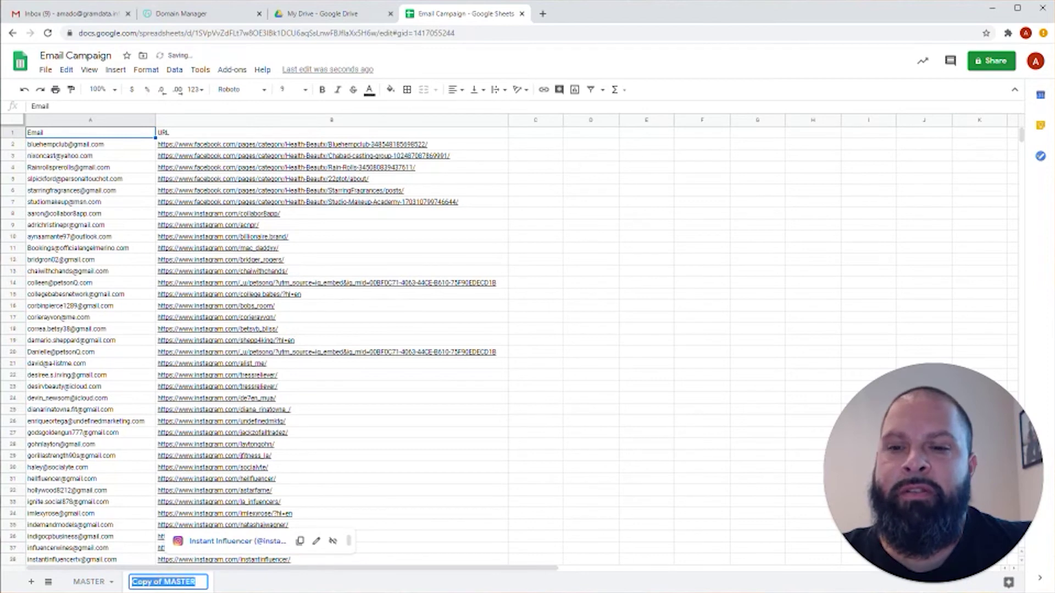
{"action": "type", "text": "2020"}
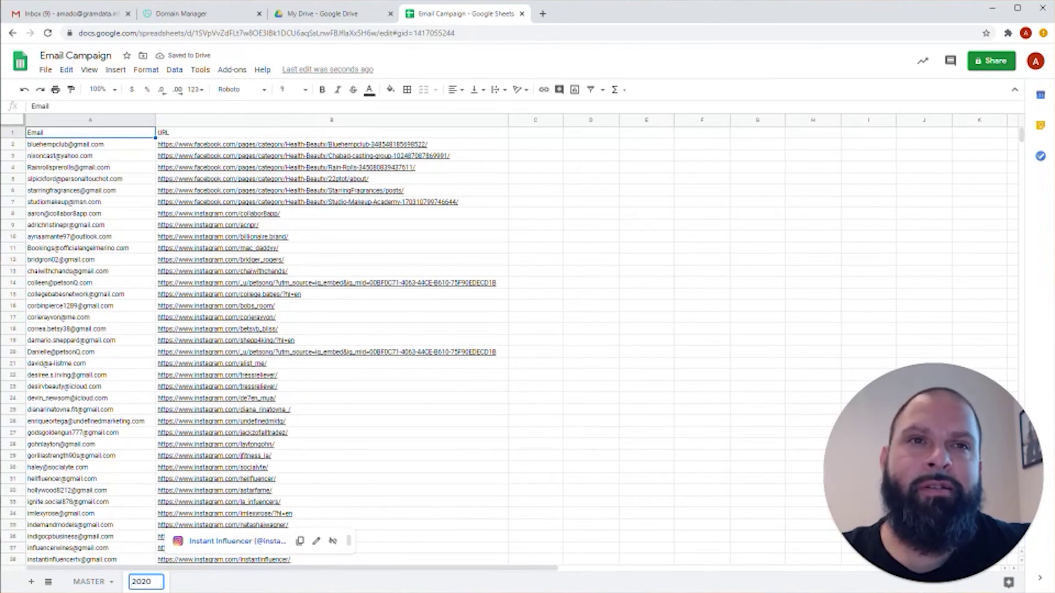
{"action": "type", "text": "-"}
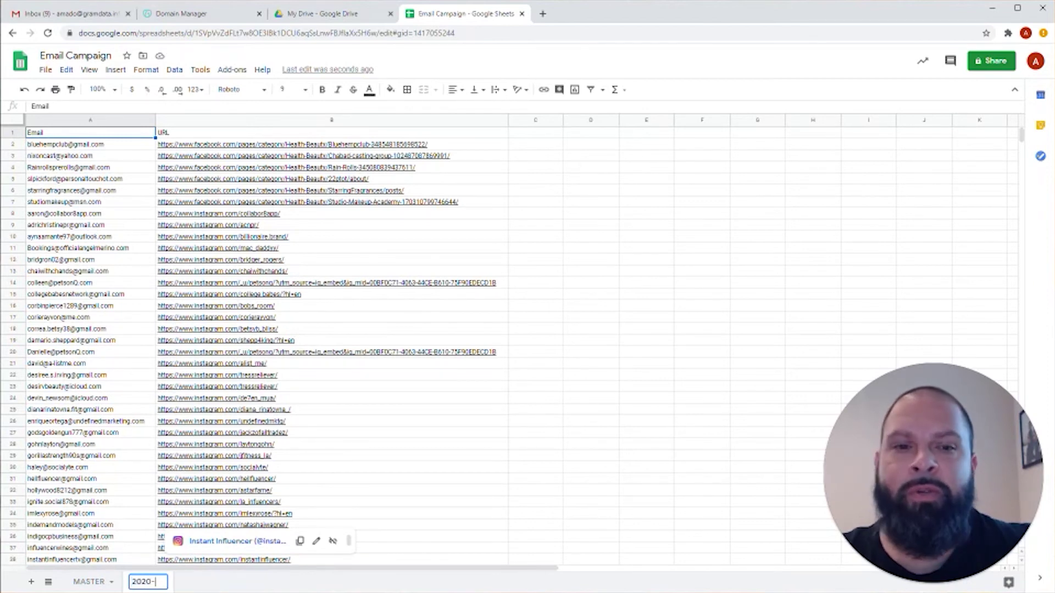
{"action": "type", "text": "08-20"}
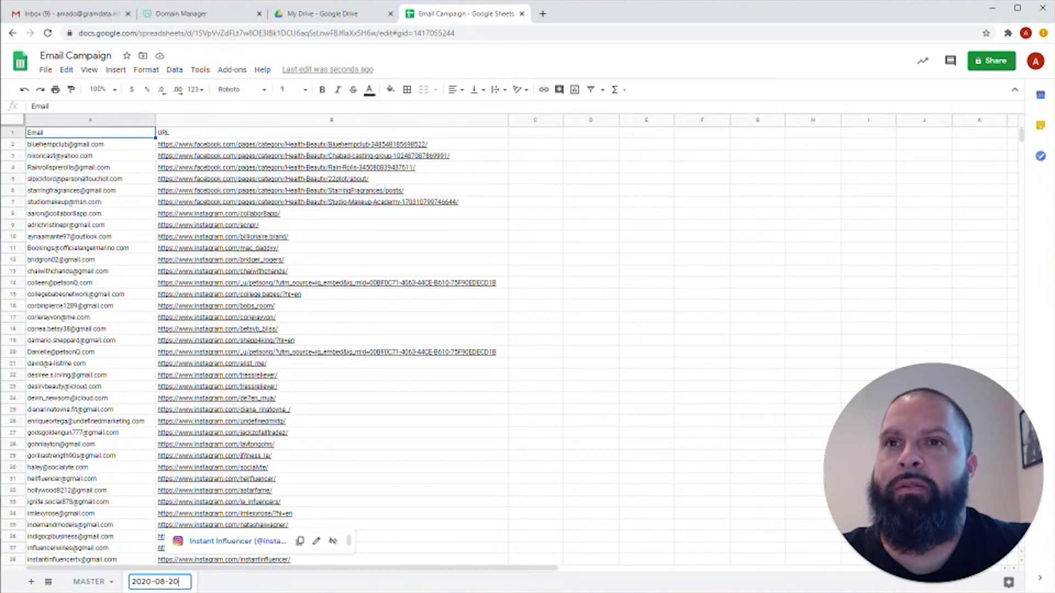
{"action": "left_click", "coordinate": [737, 459]}
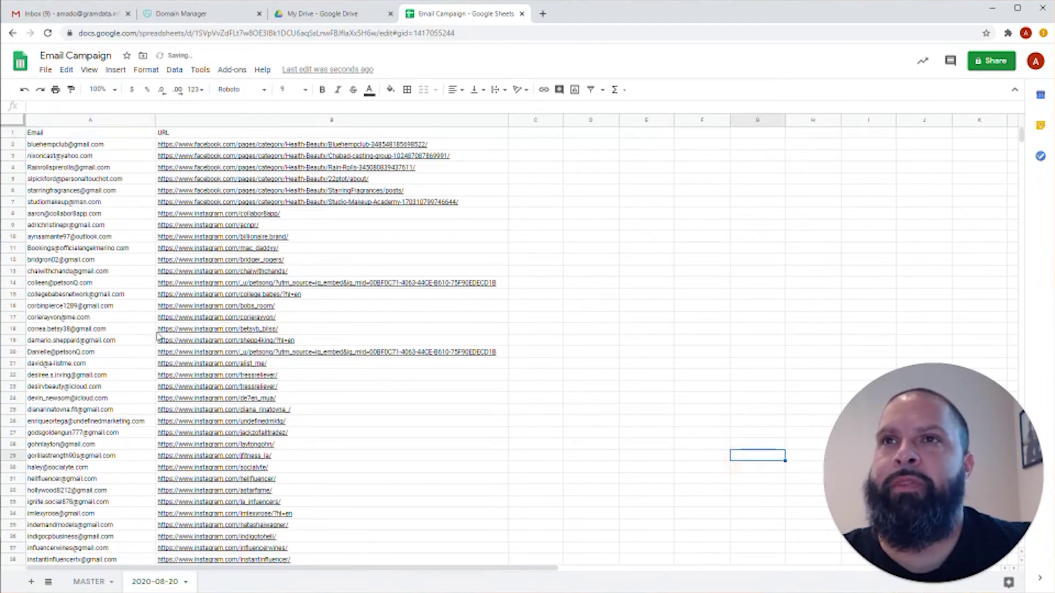
- Delete every contact from row 12 down, leaving only the first ten
{"action": "left_click_drag", "start_coordinate": [58, 146], "coordinate": [85, 266]}
{"action": "left_click", "coordinate": [60, 291]}
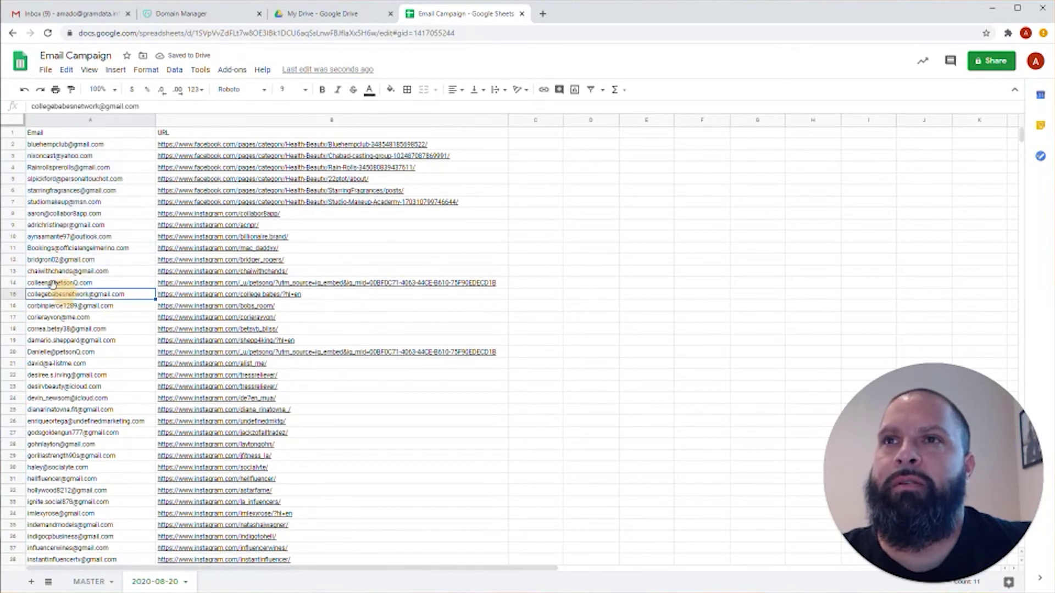
{"action": "left_click", "coordinate": [55, 260]}
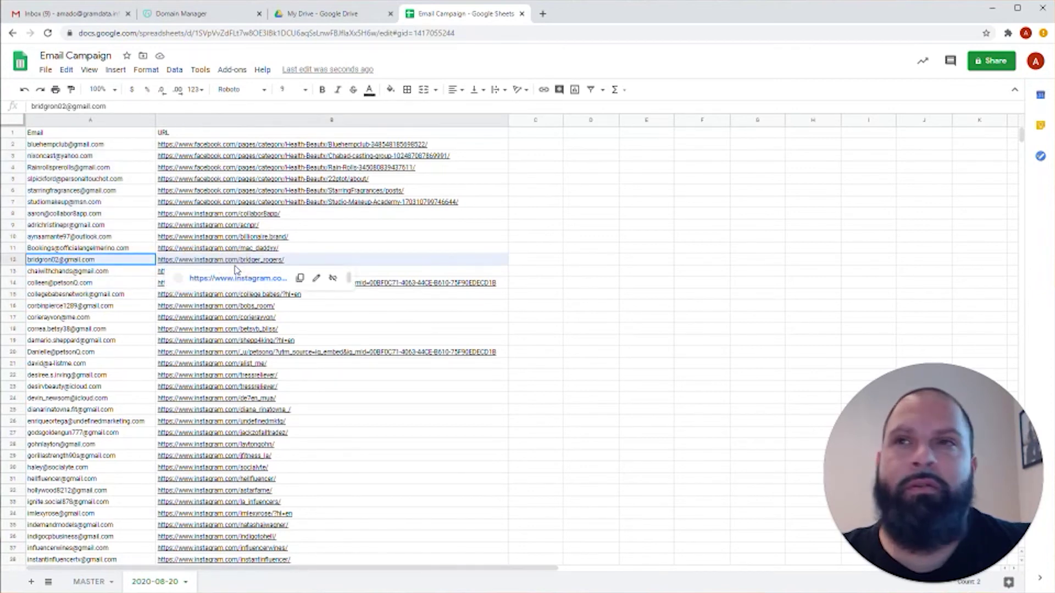
{"action": "key", "text": "ctrl+shift+End"}
{"action": "key", "text": "Delete"}
{"action": "scroll", "coordinate": [242, 269], "scroll_direction": "up", "scroll_amount": 15}
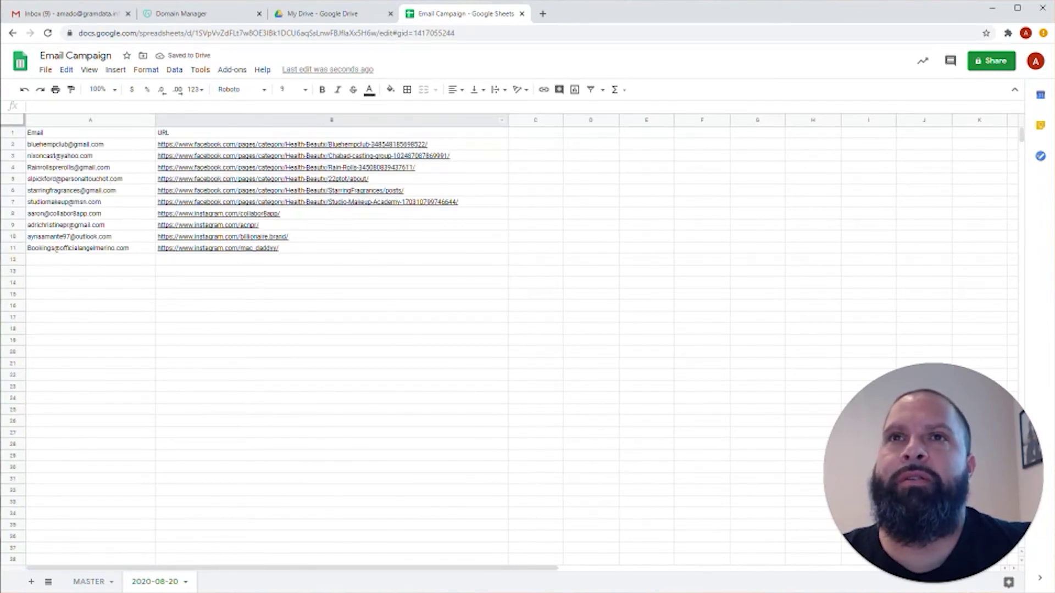
{"action": "left_click", "coordinate": [460, 321]}
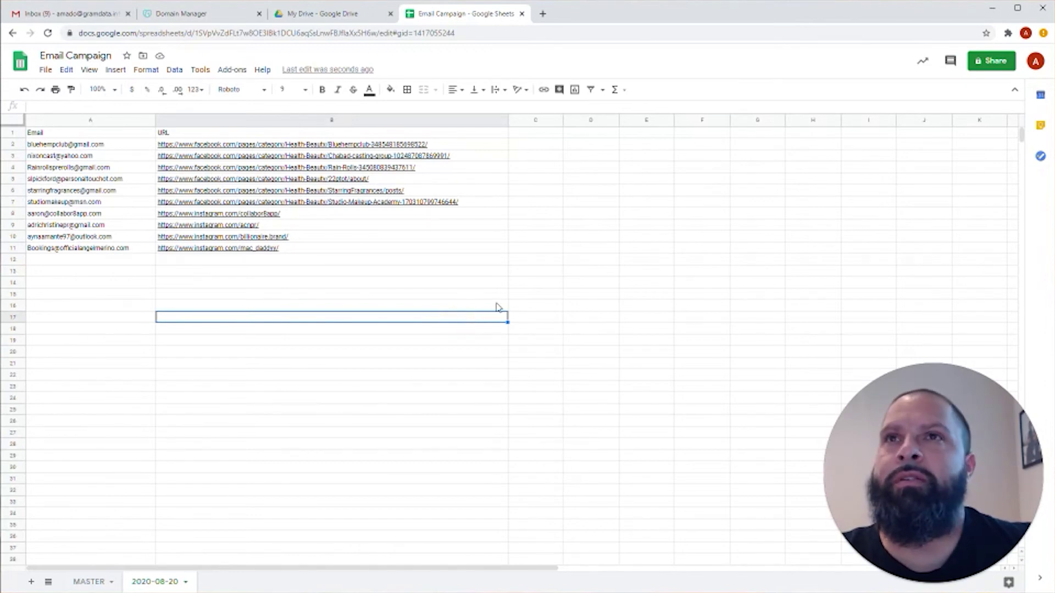
{"action": "left_click", "coordinate": [72, 16]}
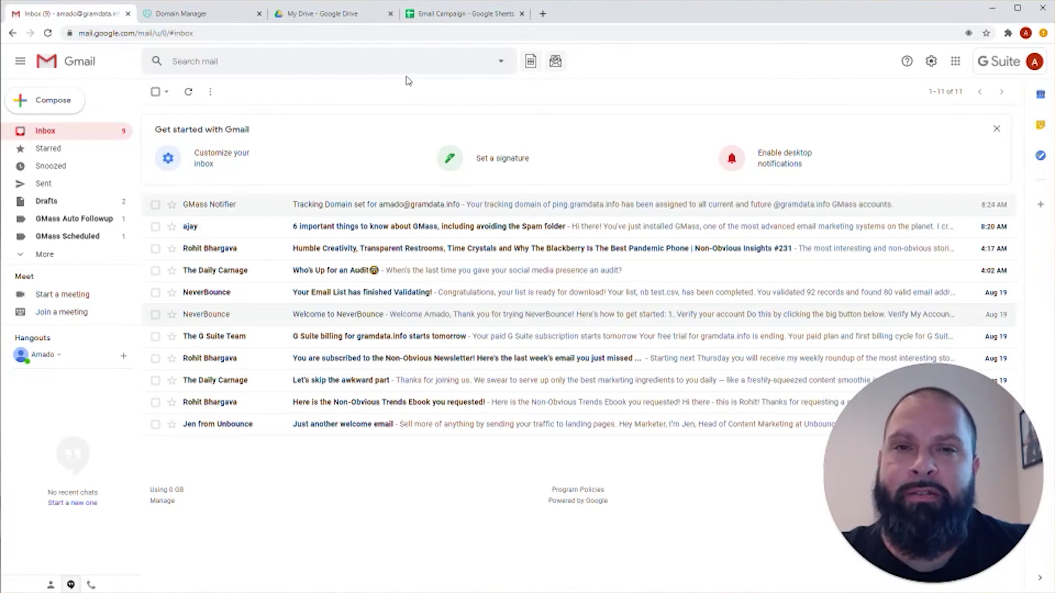
- Search 'gmass pricing' and review the Premium plan's Remove GMass footer and Auto Follow-ups features
{"action": "left_click", "coordinate": [542, 13]}
{"action": "type", "text": "gmas"}
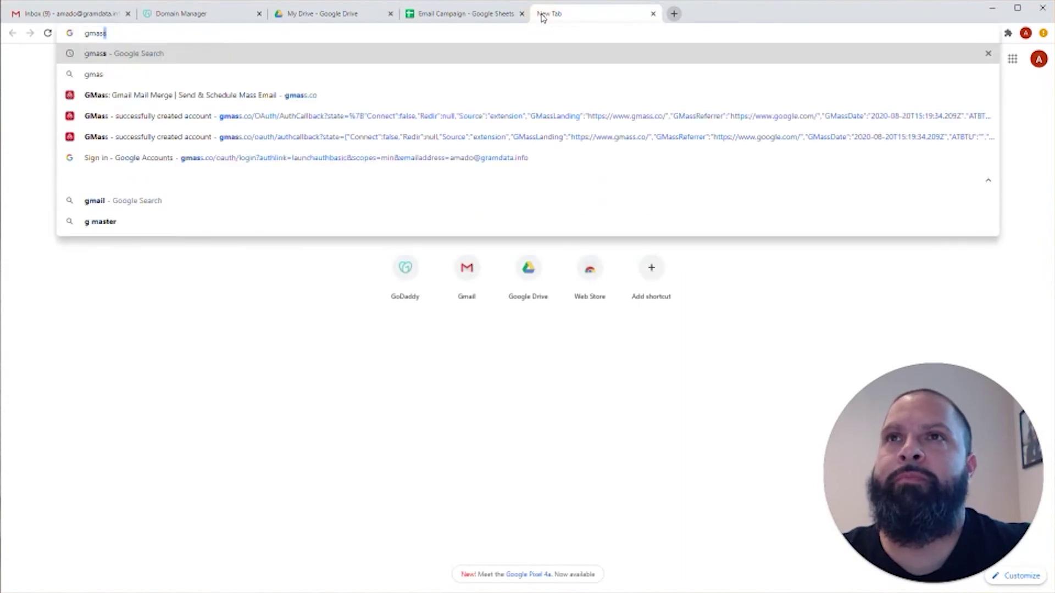
{"action": "type", "text": "s pric"}
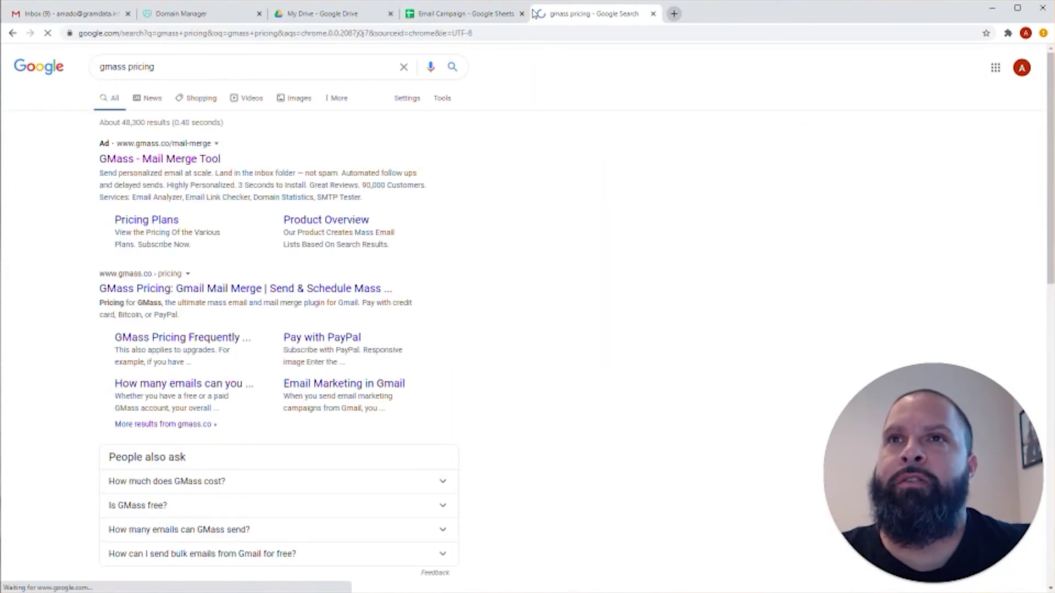
{"action": "left_click", "coordinate": [145, 221]}
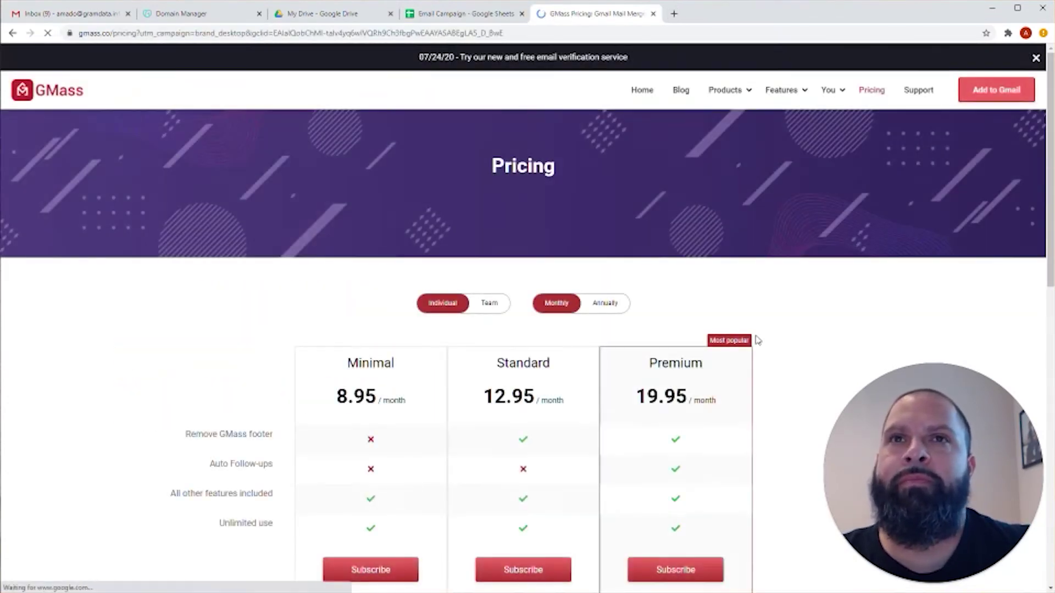
{"action": "scroll", "coordinate": [778, 308], "scroll_direction": "down", "scroll_amount": 3}
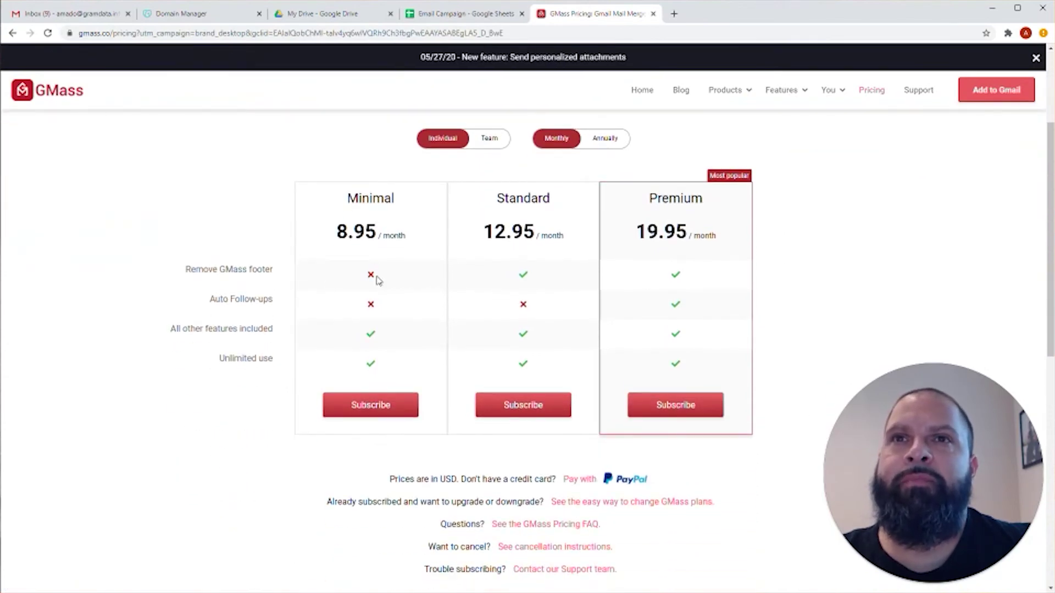
{"action": "left_click_drag", "start_coordinate": [204, 266], "coordinate": [264, 270]}
{"action": "left_click", "coordinate": [229, 266]}
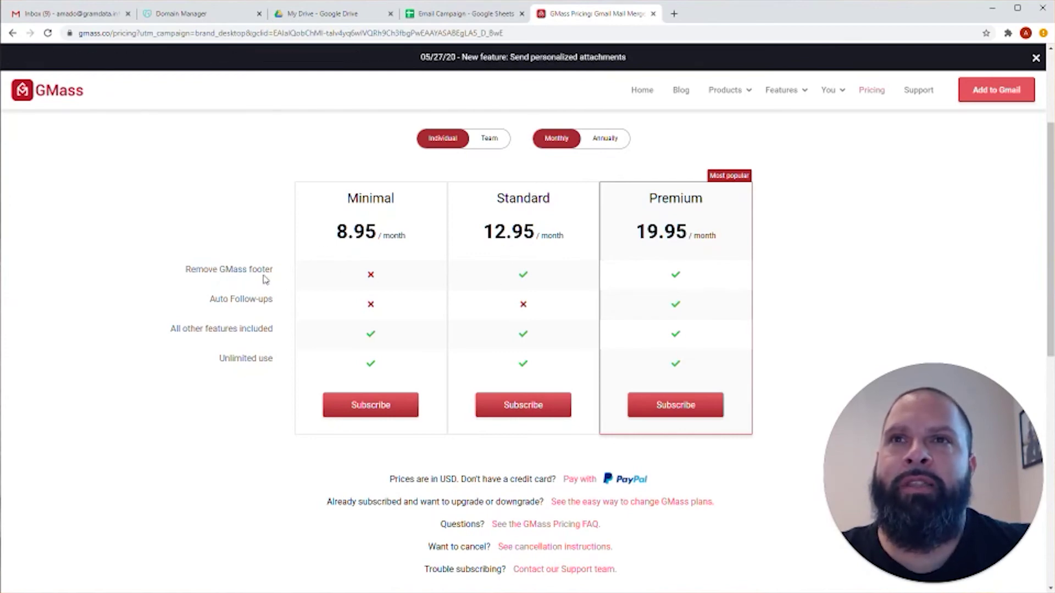
{"action": "left_click_drag", "start_coordinate": [264, 280], "coordinate": [177, 267]}
{"action": "left_click", "coordinate": [223, 265]}
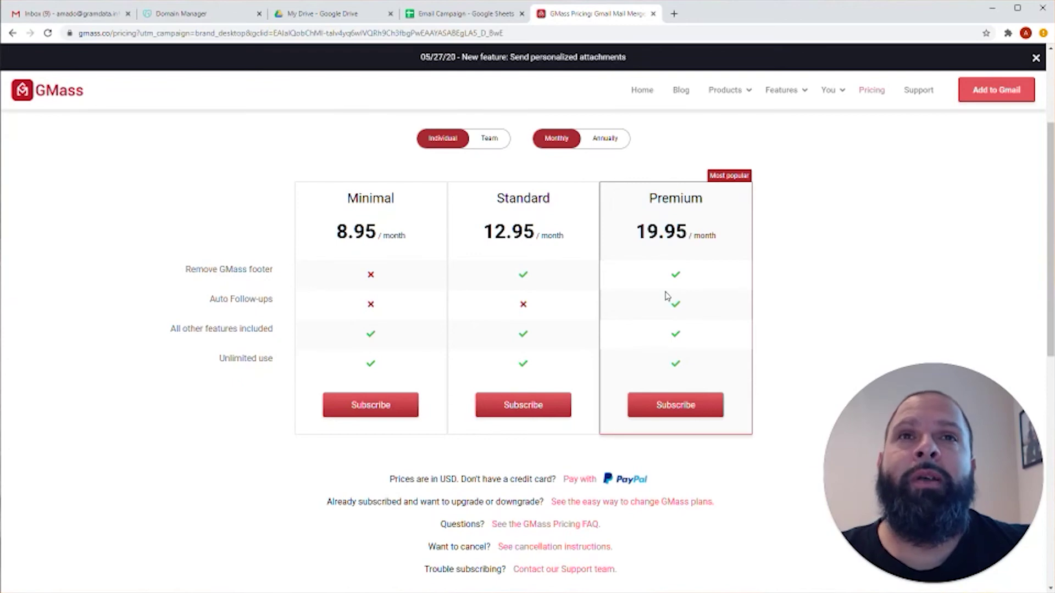
{"action": "left_click_drag", "start_coordinate": [650, 198], "coordinate": [691, 199]}
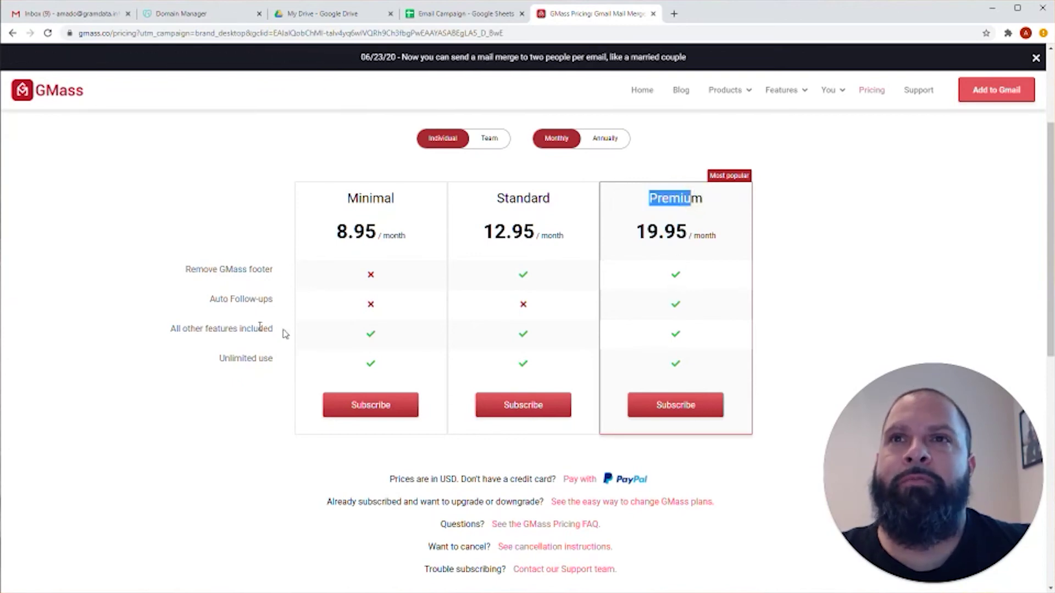
{"action": "left_click_drag", "start_coordinate": [211, 298], "coordinate": [261, 295]}
{"action": "left_click", "coordinate": [263, 296]}
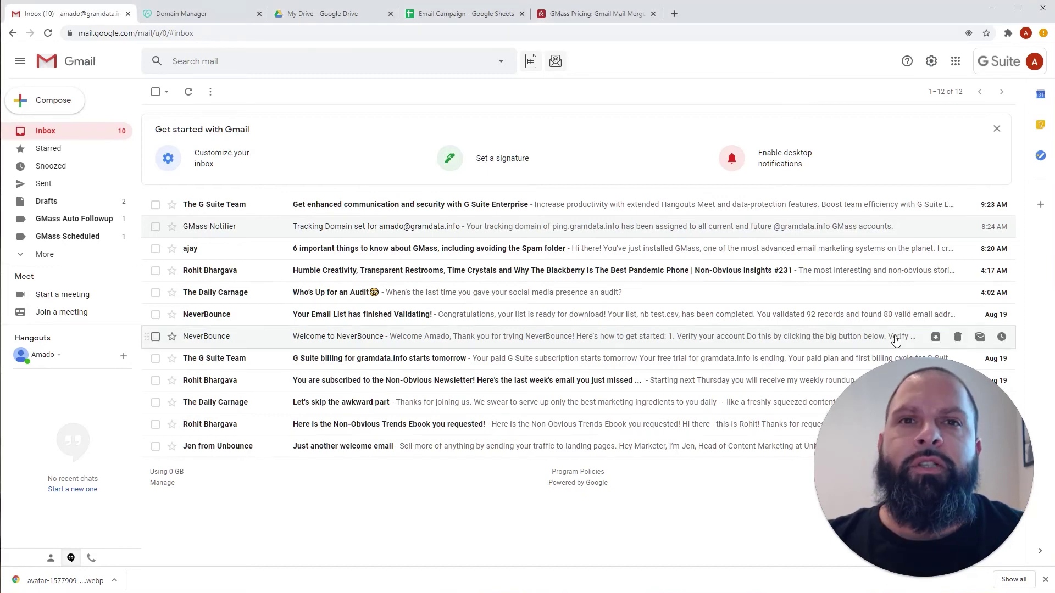
- Go to gsuite.google.com in a new tab and choose Admin console
{"action": "key", "text": "ctrl+t"}
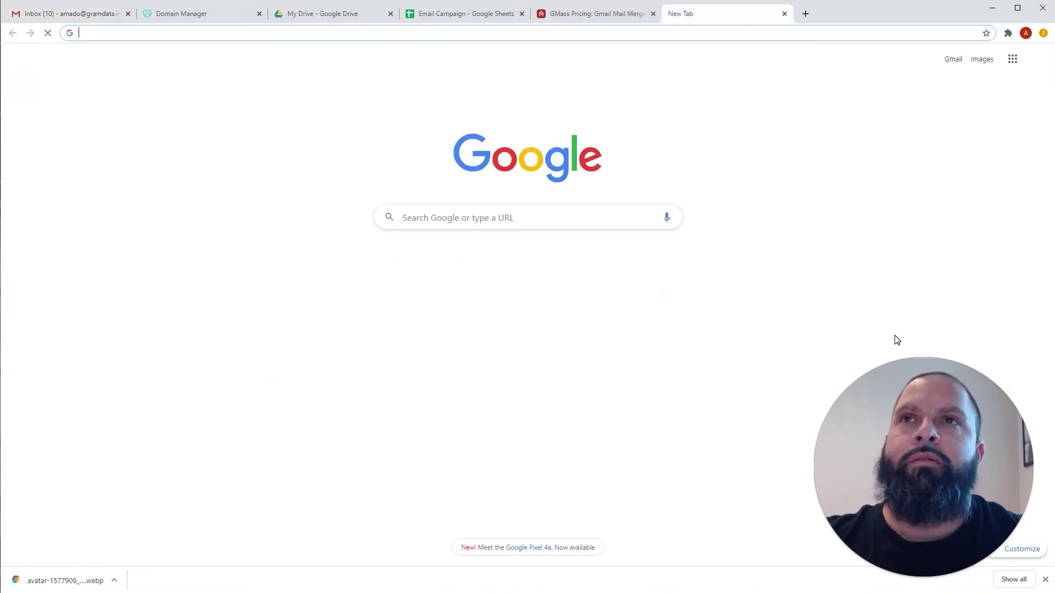
{"action": "type", "text": "gsuite.google.com"}
{"action": "key", "text": "Return"}
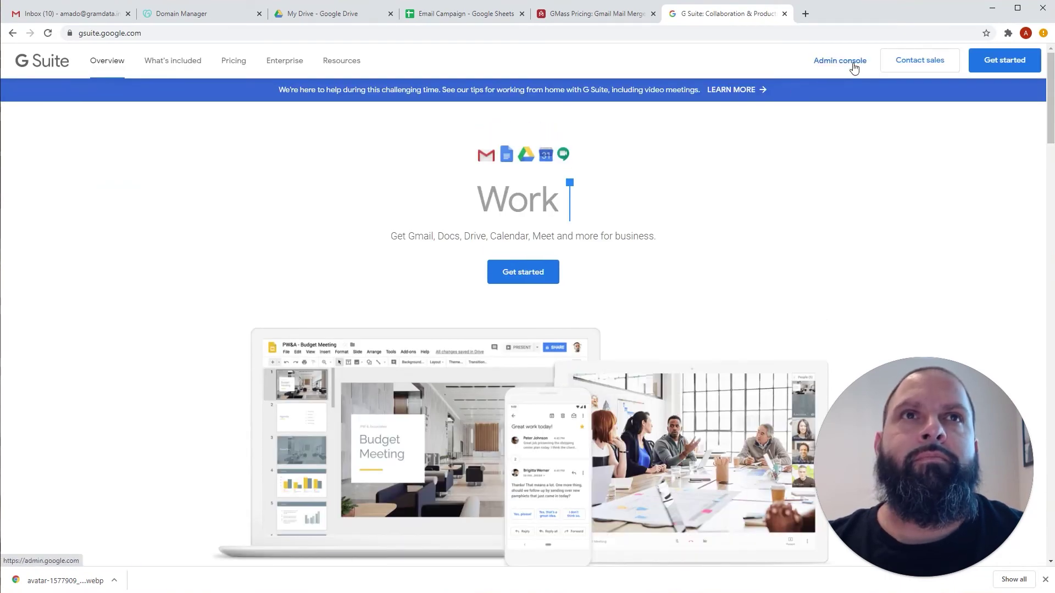
{"action": "left_click", "coordinate": [851, 62]}
- Sign in to Google Admin with the account password
{"action": "left_click", "coordinate": [604, 315]}
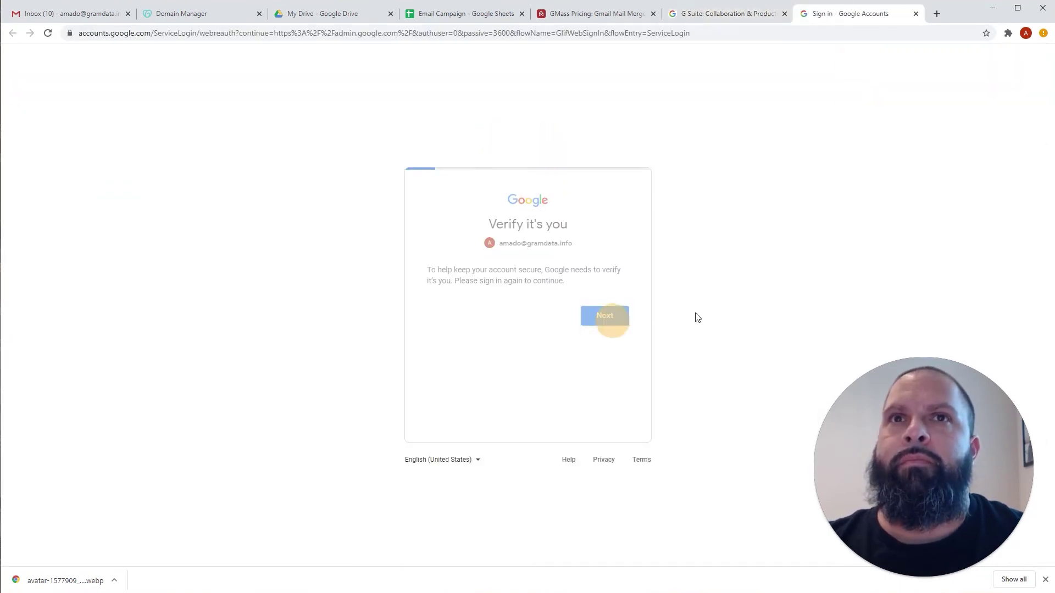
{"action": "left_click", "coordinate": [504, 306]}
{"action": "type", "text": "•"}
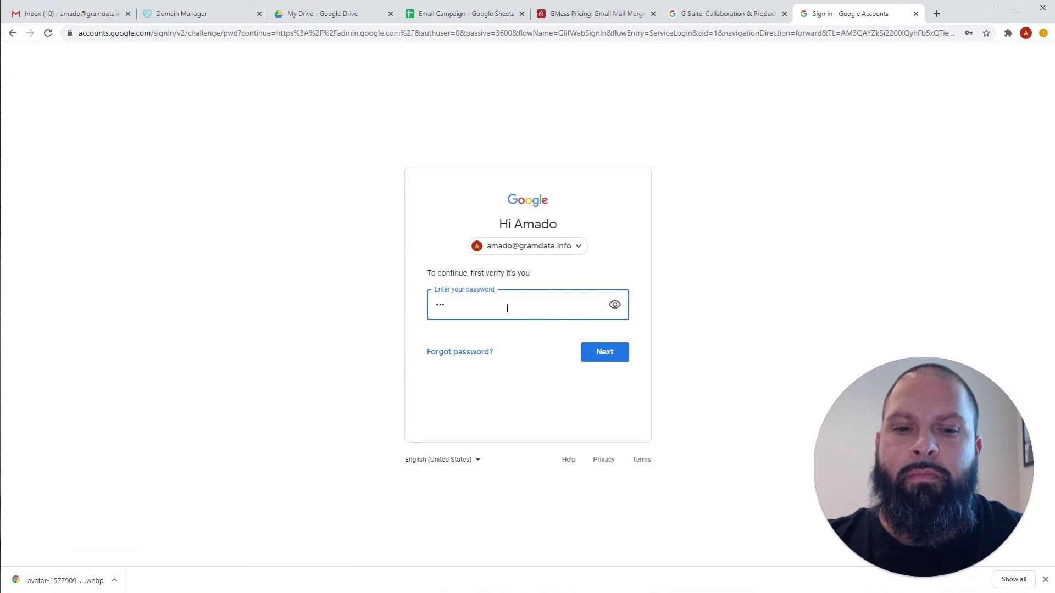
{"action": "type", "text": "•••••••"}
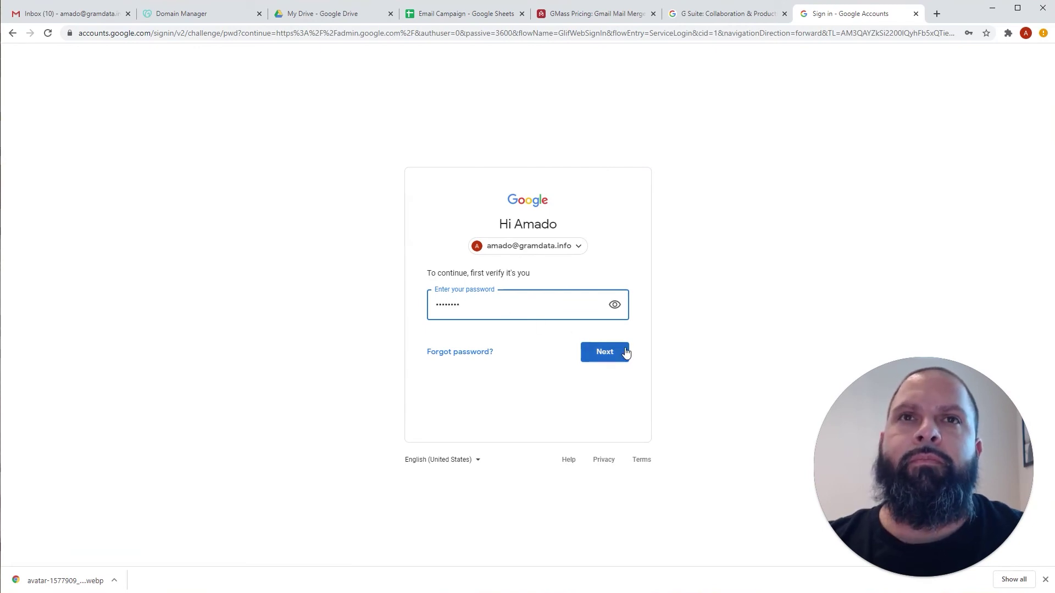
{"action": "left_click", "coordinate": [624, 350]}
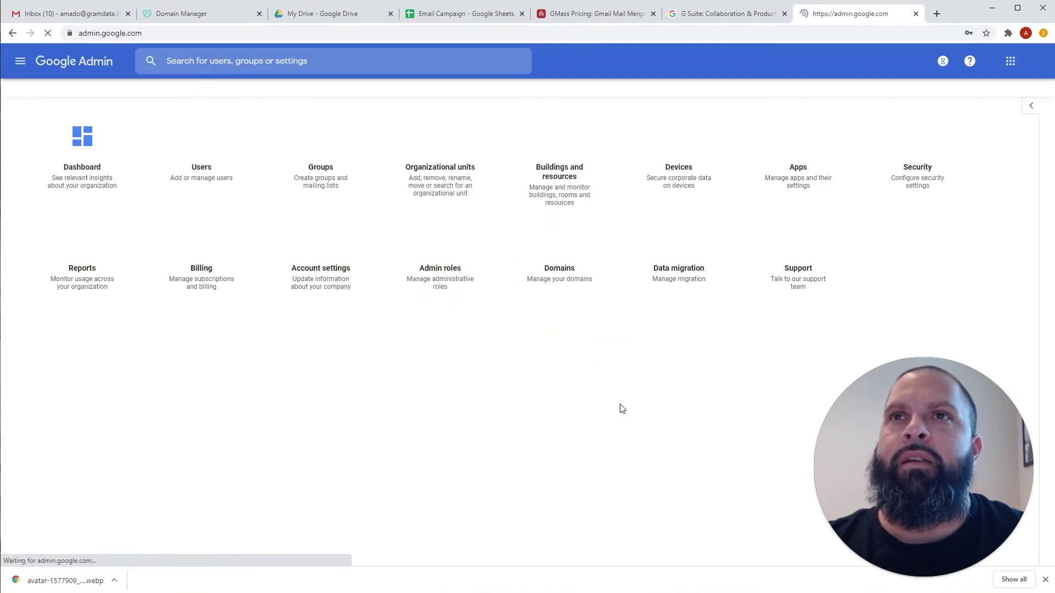
- Set the admin user's profile photo to the makeup image from Downloads
{"action": "left_click", "coordinate": [202, 152]}
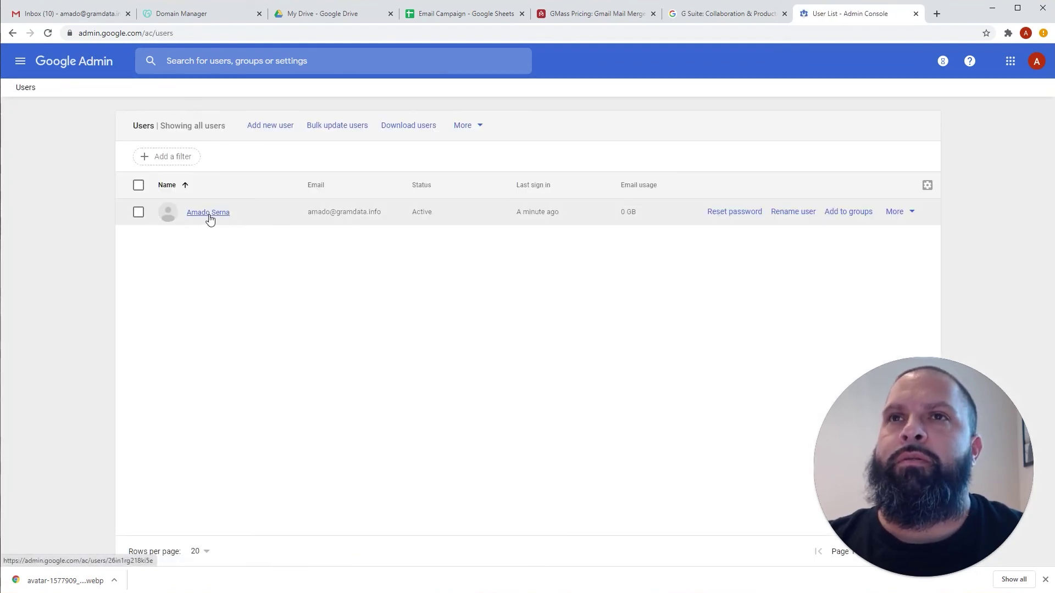
{"action": "left_click", "coordinate": [207, 216]}
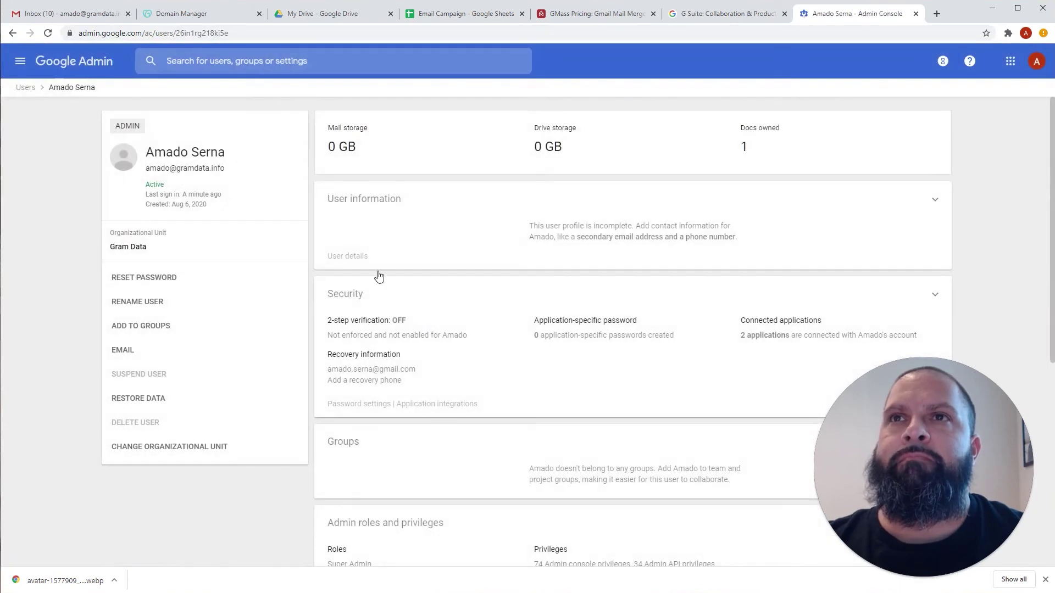
{"action": "left_click", "coordinate": [123, 158]}
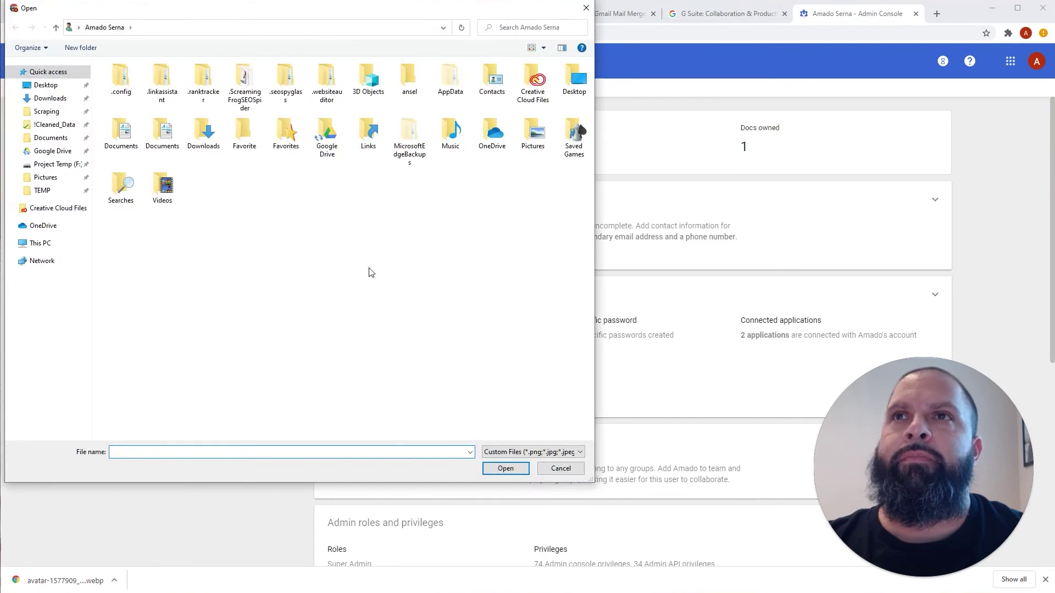
{"action": "left_click", "coordinate": [50, 99]}
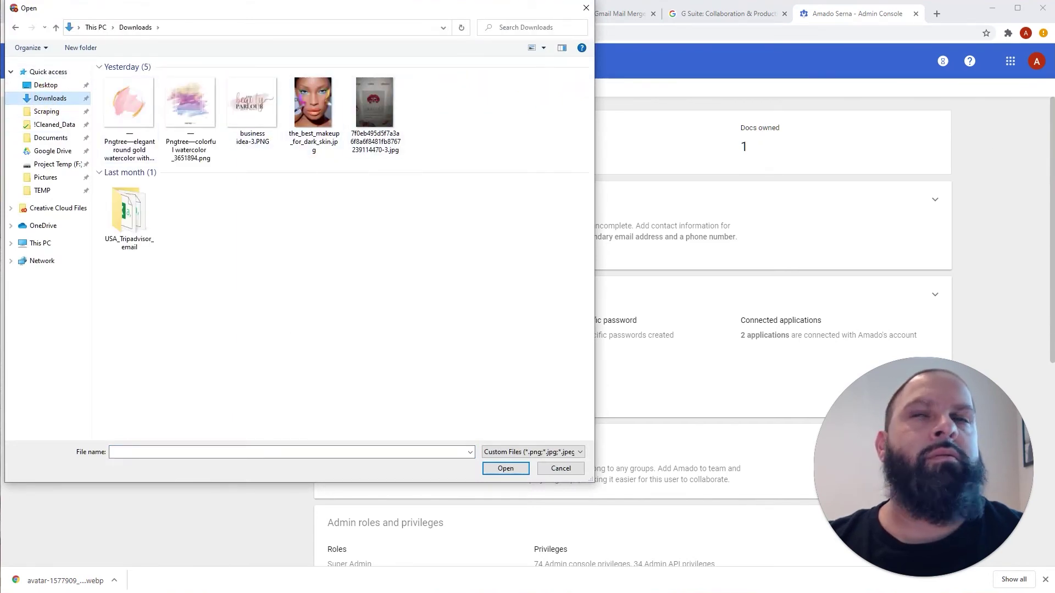
{"action": "double_click", "coordinate": [318, 104]}
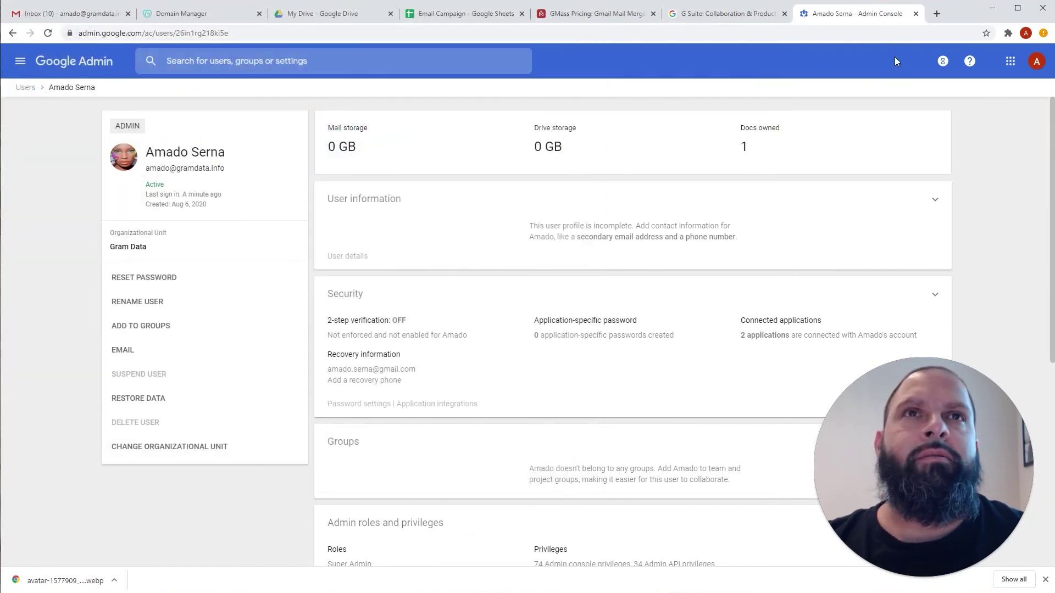
{"action": "left_click", "coordinate": [916, 14]}
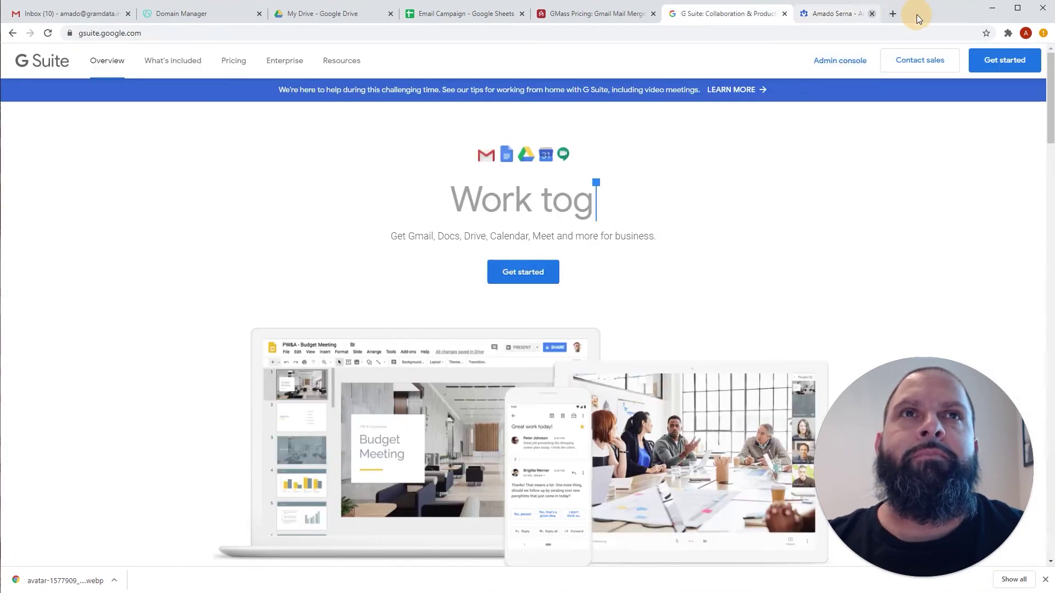
- Reload Gmail, generate the GMass sample campaign message, and close it as a draft
{"action": "left_click", "coordinate": [38, 13]}
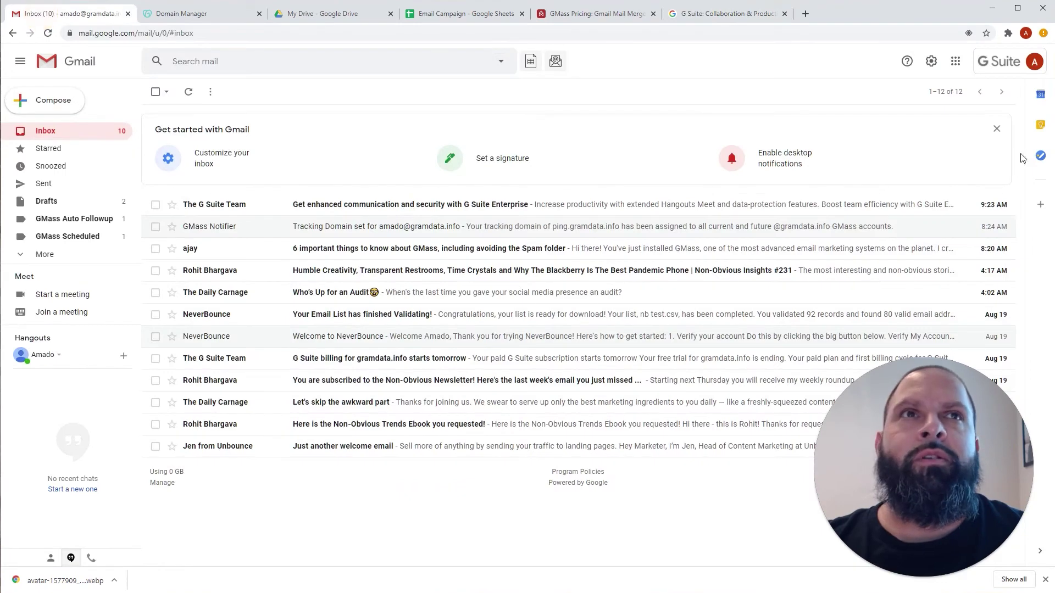
{"action": "left_click", "coordinate": [48, 33]}
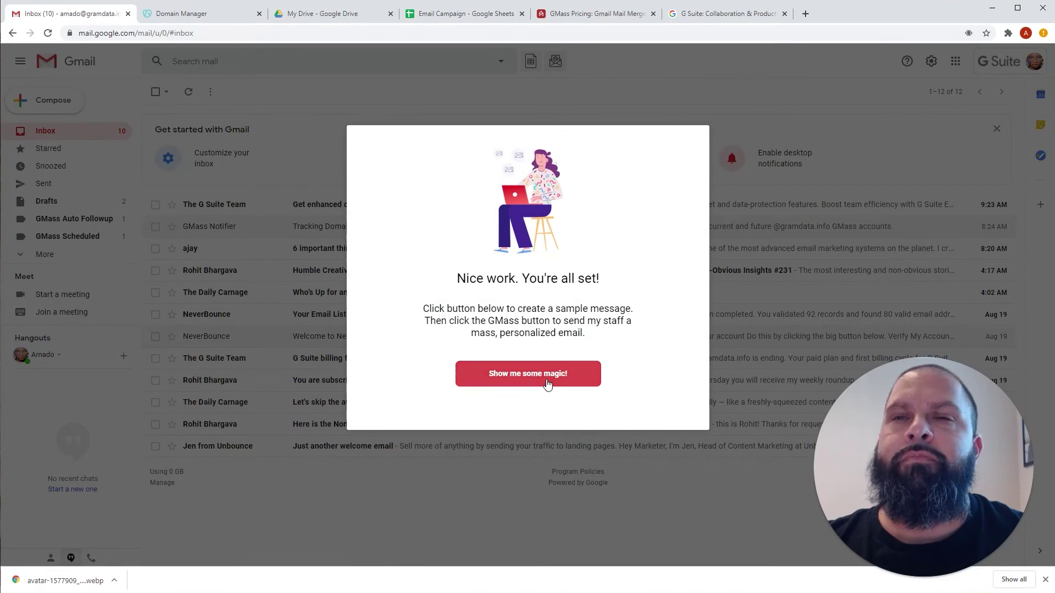
{"action": "left_click", "coordinate": [547, 382]}
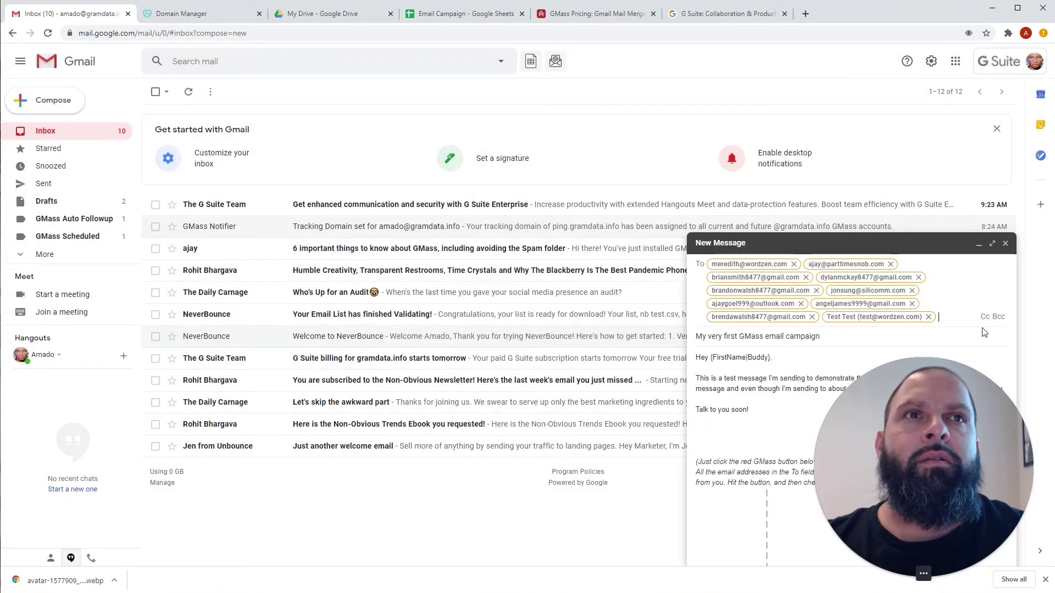
{"action": "left_click", "coordinate": [1006, 243]}
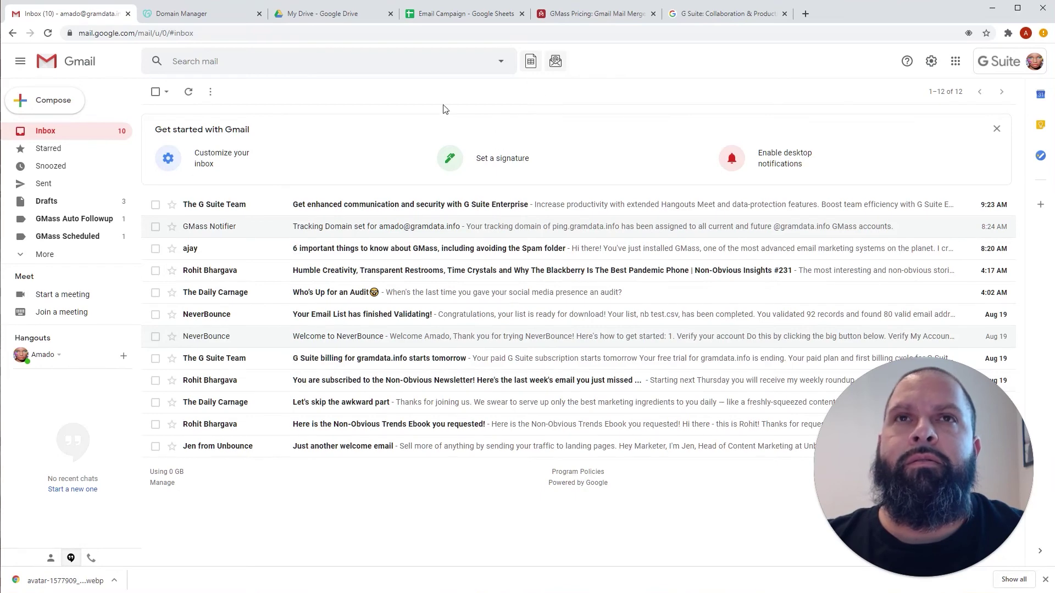
- Sign up for GMass with the Google account and allow Drive, Sheets and email access
{"action": "left_click", "coordinate": [531, 65]}
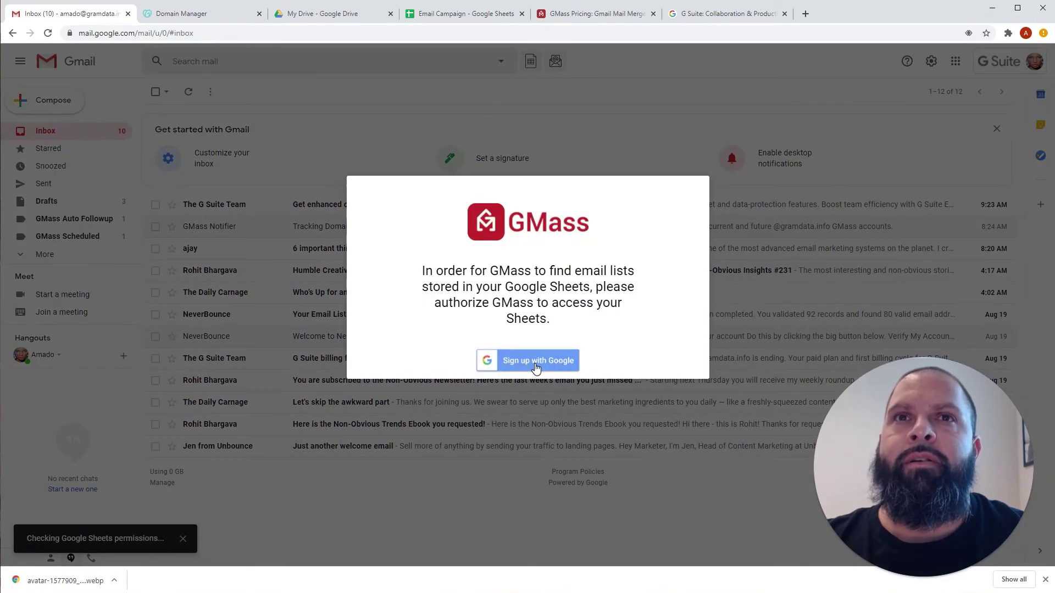
{"action": "left_click", "coordinate": [537, 361]}
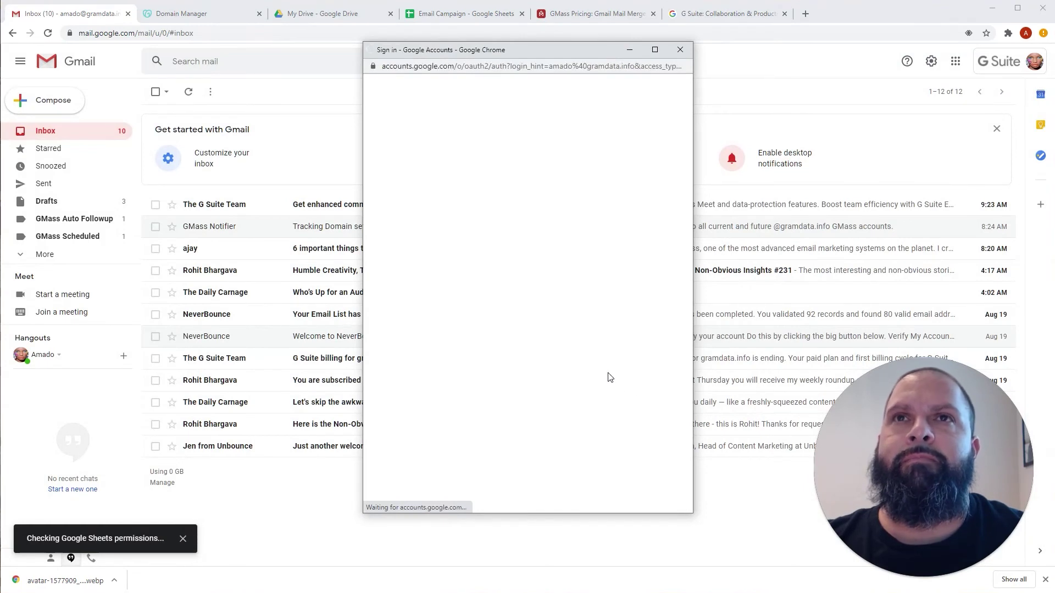
{"action": "left_click", "coordinate": [455, 212]}
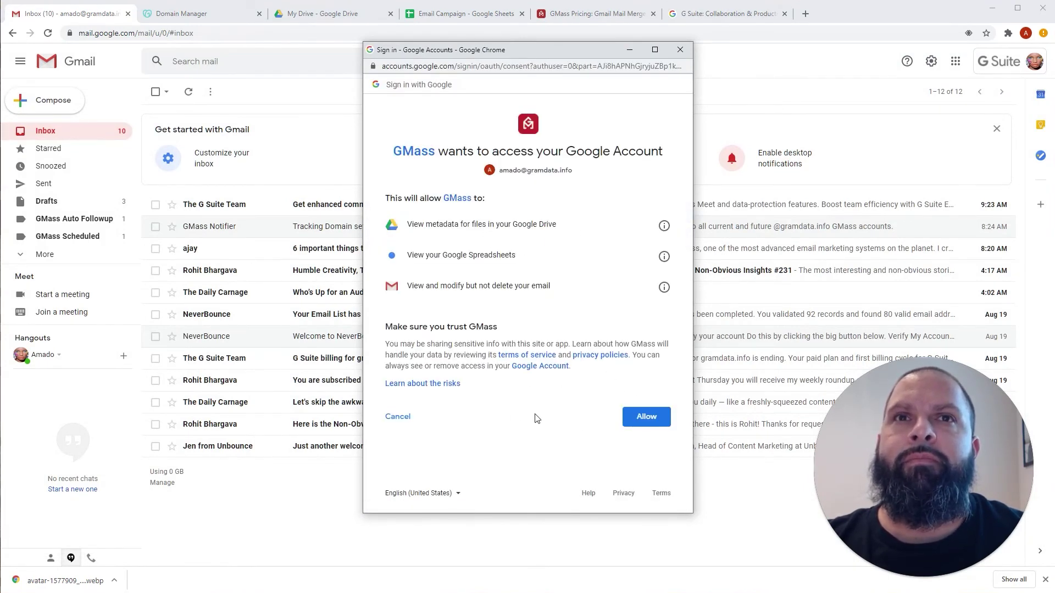
{"action": "left_click", "coordinate": [648, 418]}
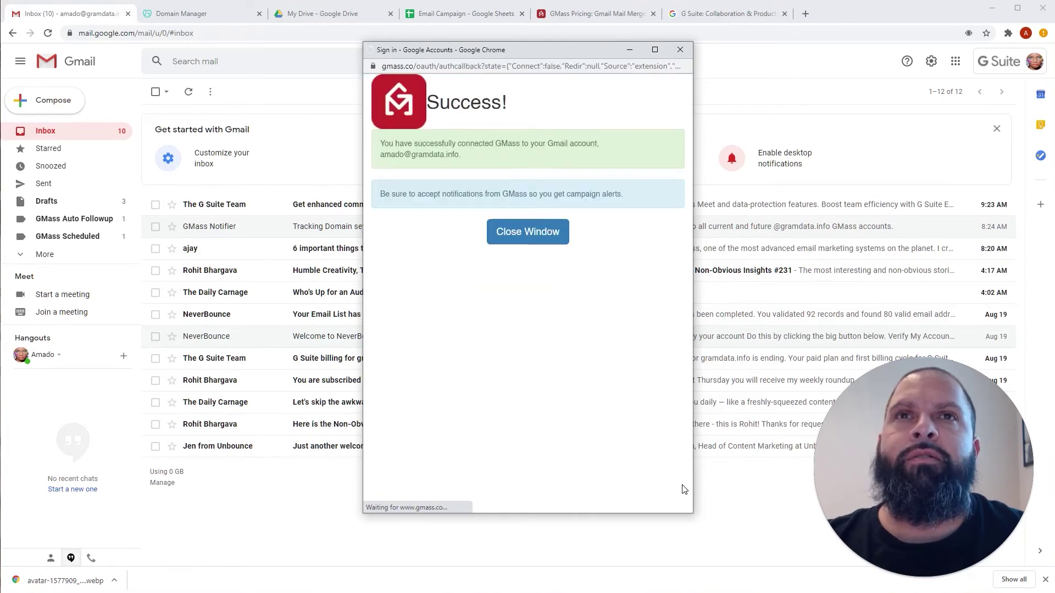
{"action": "left_click", "coordinate": [502, 236]}
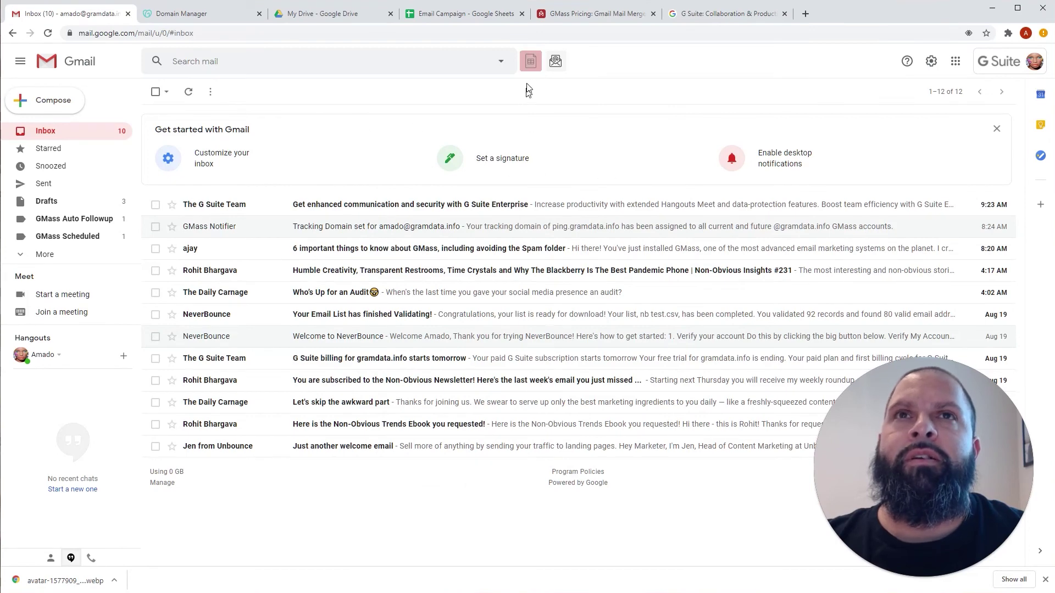
- Connect GMass to the Email Campaign spreadsheet's 2020-08-20 sheet as the recipient list
{"action": "left_click", "coordinate": [531, 63]}
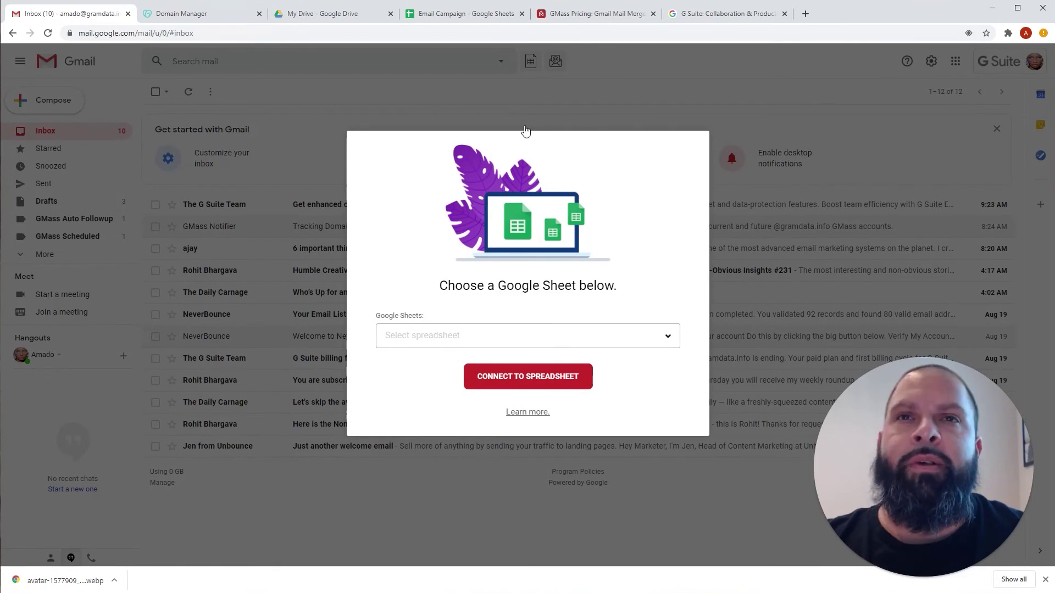
{"action": "left_click", "coordinate": [549, 337]}
{"action": "left_click", "coordinate": [441, 390]}
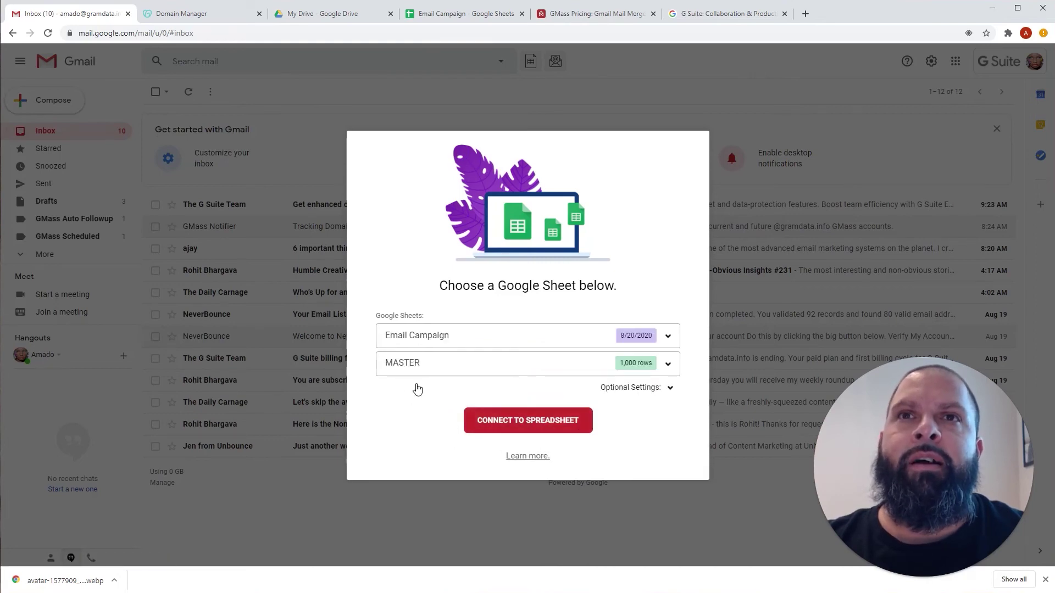
{"action": "left_click", "coordinate": [446, 15]}
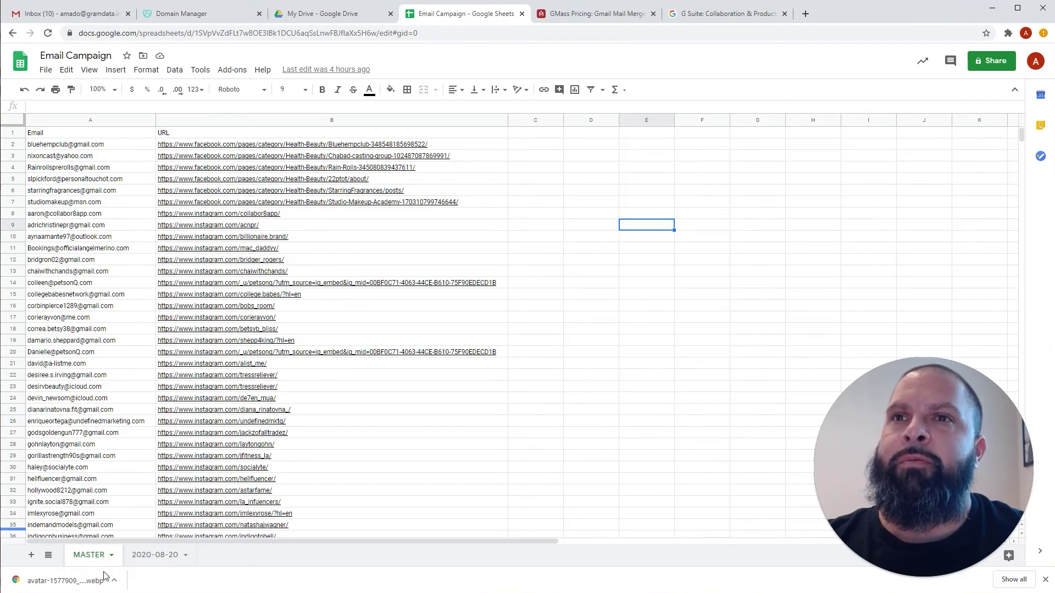
{"action": "left_click", "coordinate": [155, 556]}
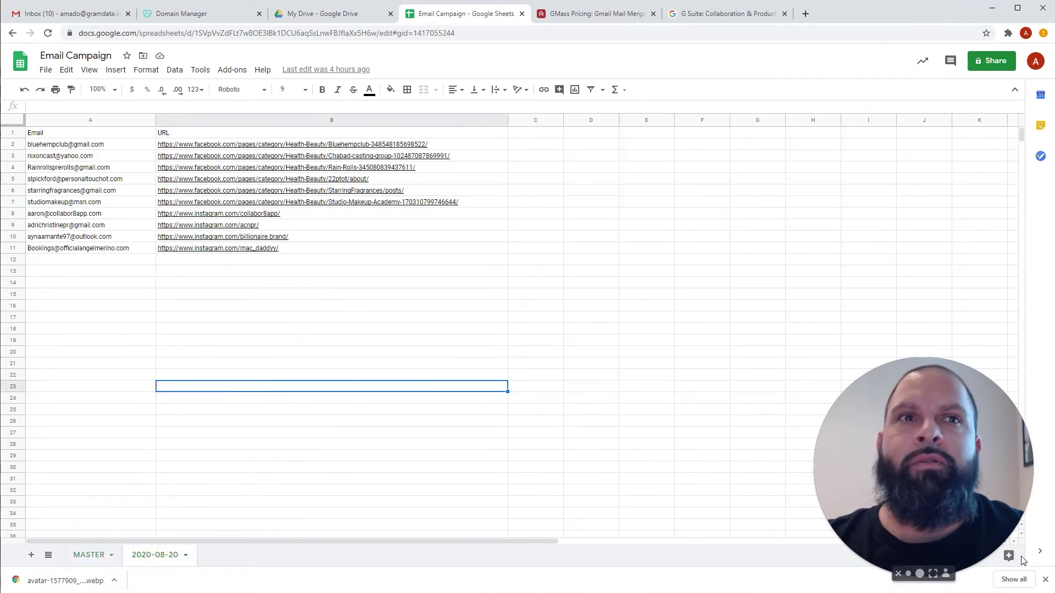
{"action": "left_click", "coordinate": [31, 12]}
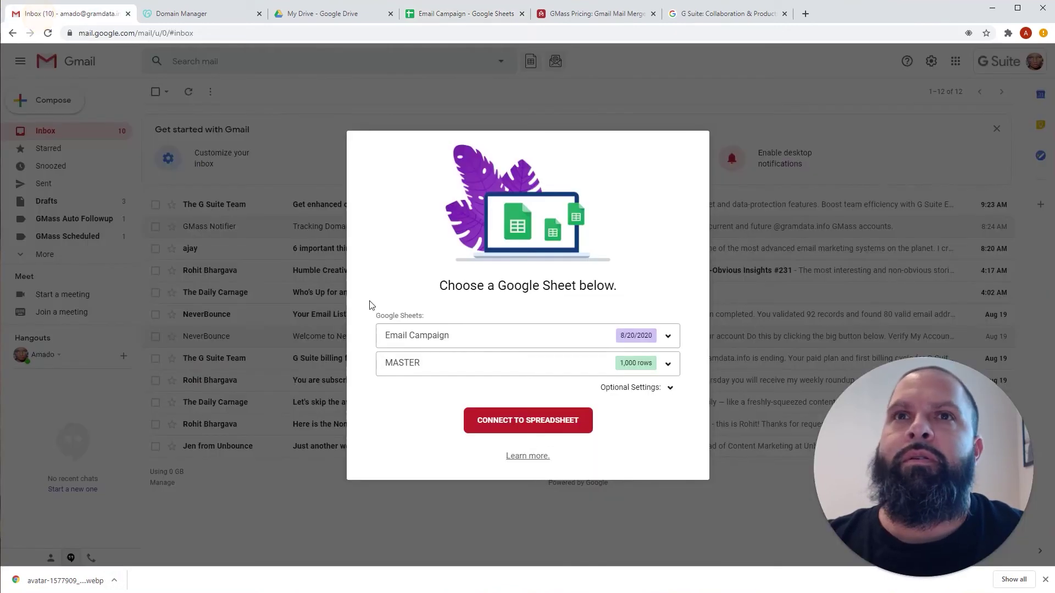
{"action": "left_click", "coordinate": [500, 367]}
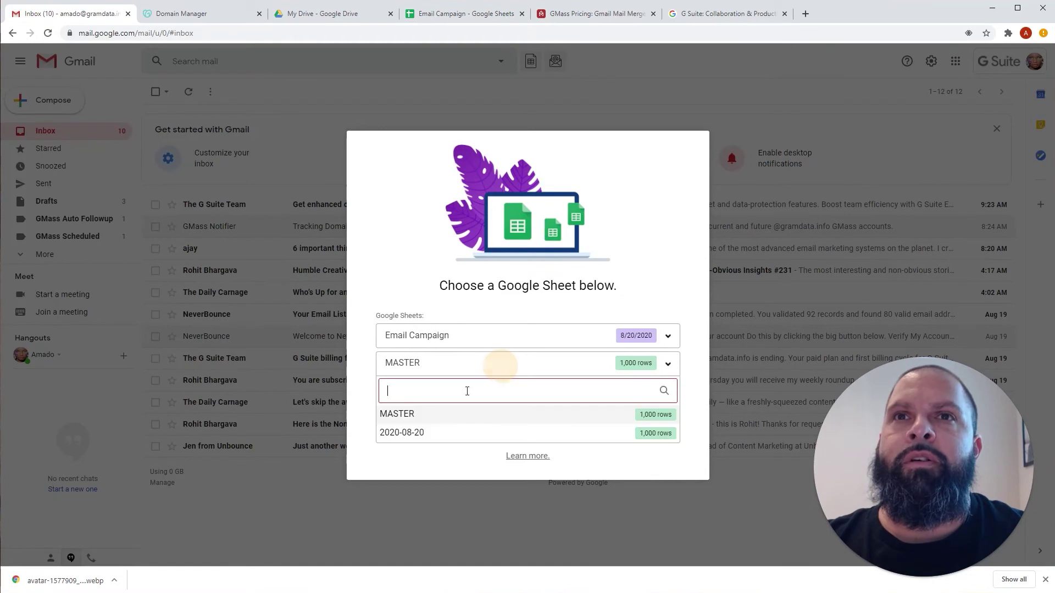
{"action": "left_click", "coordinate": [409, 436]}
{"action": "left_click", "coordinate": [527, 421]}
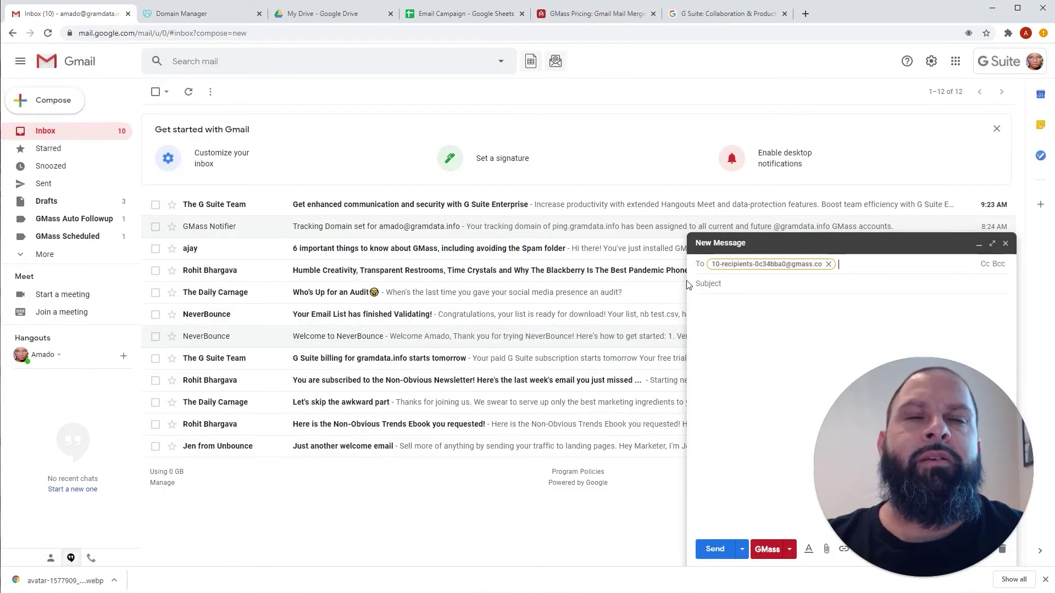
{"action": "left_click", "coordinate": [468, 14]}
{"action": "left_click_drag", "start_coordinate": [92, 144], "coordinate": [86, 253]}
{"action": "left_click", "coordinate": [137, 340]}
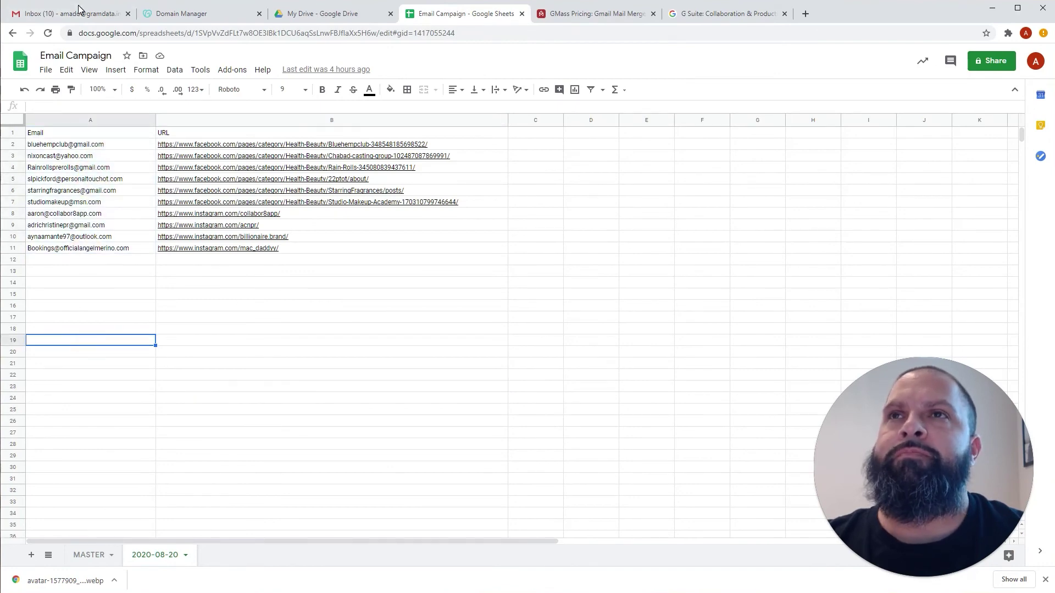
{"action": "left_click", "coordinate": [79, 11]}
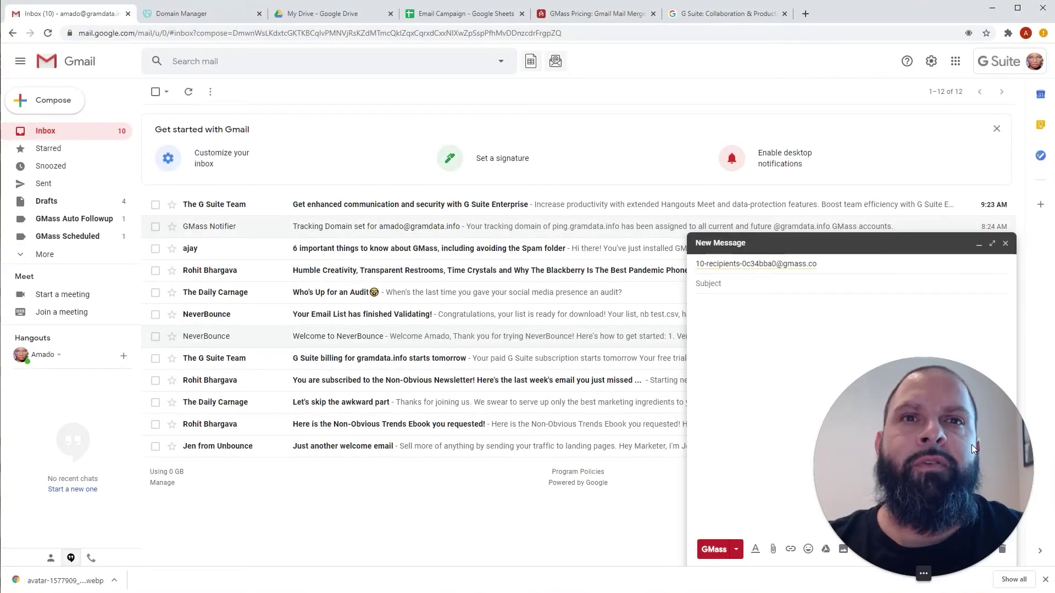
{"action": "left_click_drag", "start_coordinate": [971, 444], "coordinate": [147, 457]}
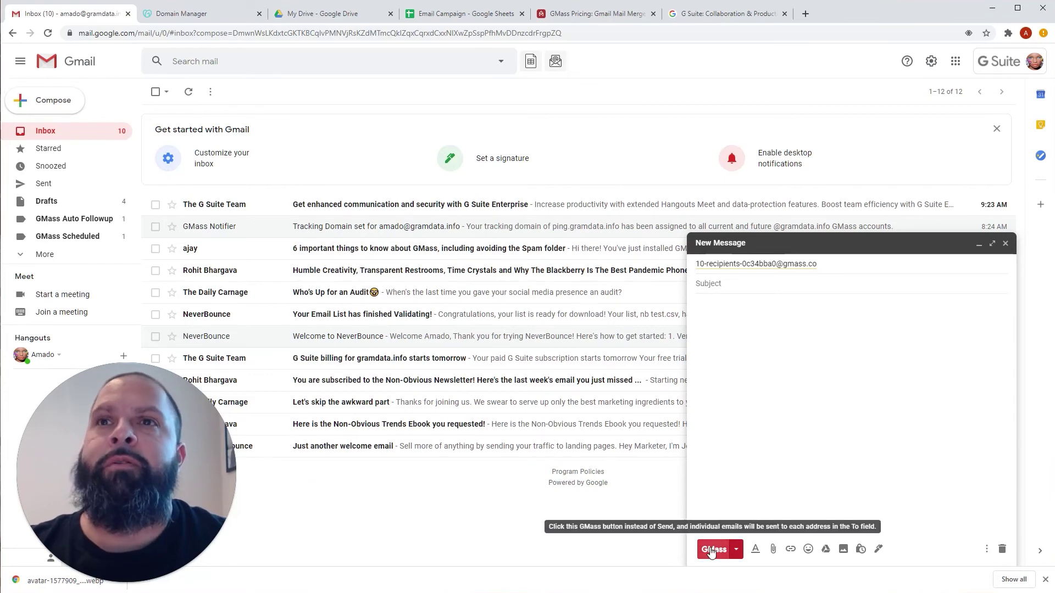
{"action": "left_click", "coordinate": [592, 14]}
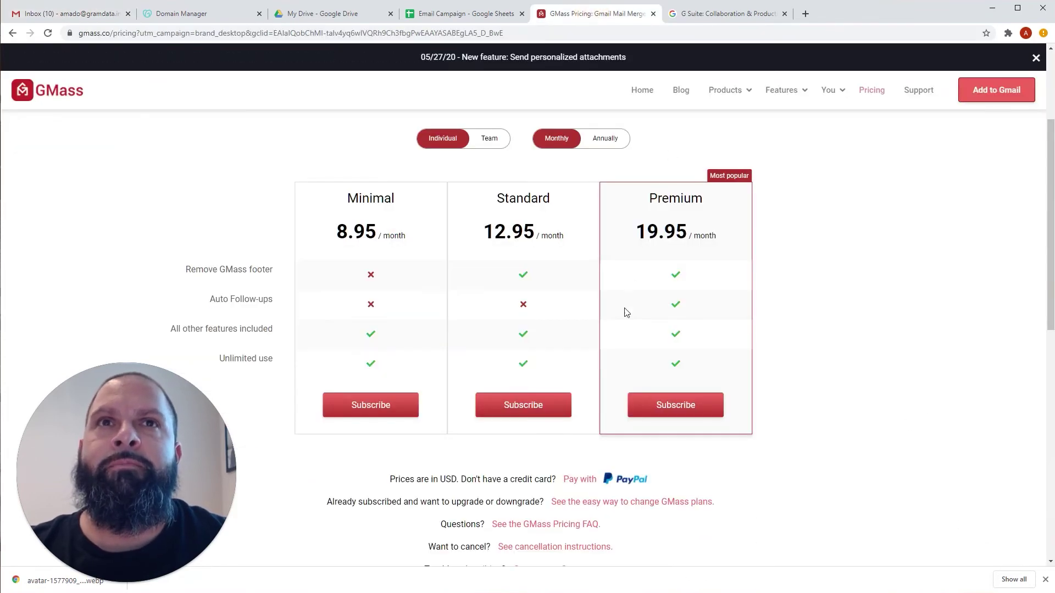
{"action": "left_click", "coordinate": [97, 15]}
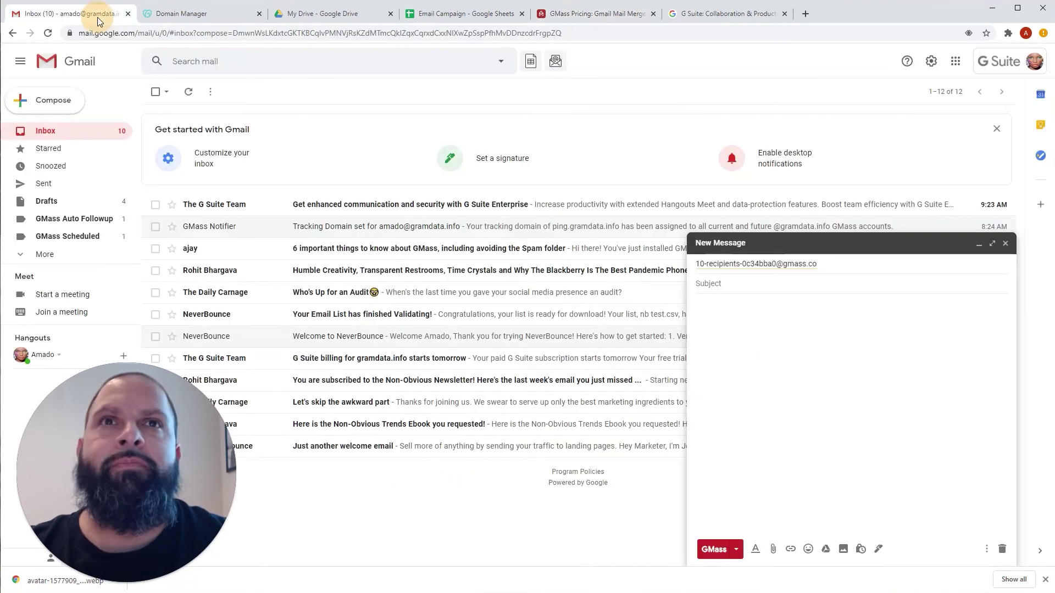
- Turn on the GMass Stage 1 auto follow-up, triggered by No Reply, with a 3-day wait
{"action": "left_click", "coordinate": [735, 550]}
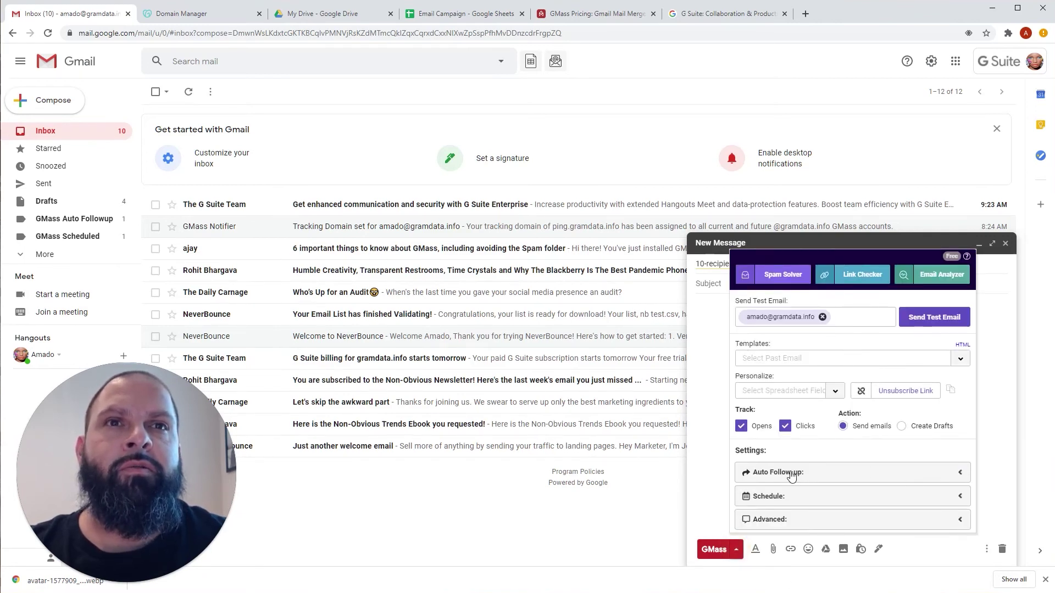
{"action": "left_click", "coordinate": [960, 473]}
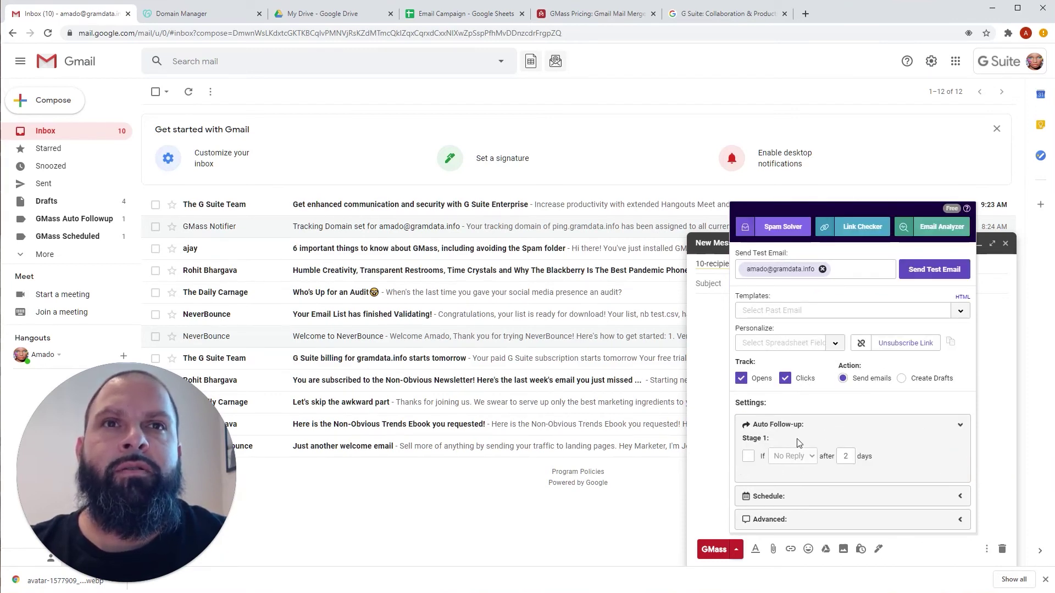
{"action": "left_click", "coordinate": [748, 457]}
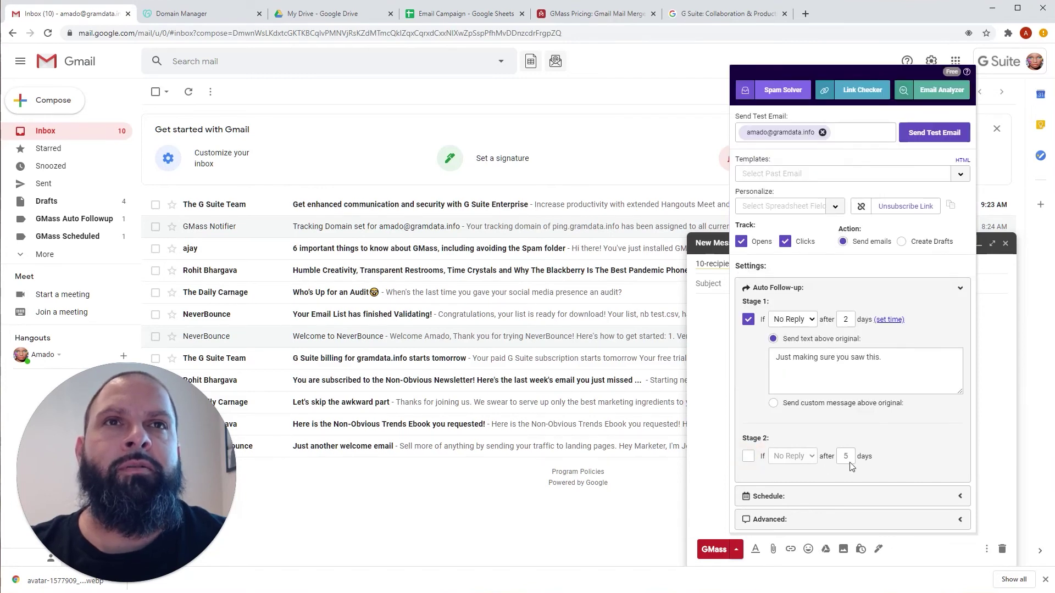
{"action": "left_click", "coordinate": [802, 321]}
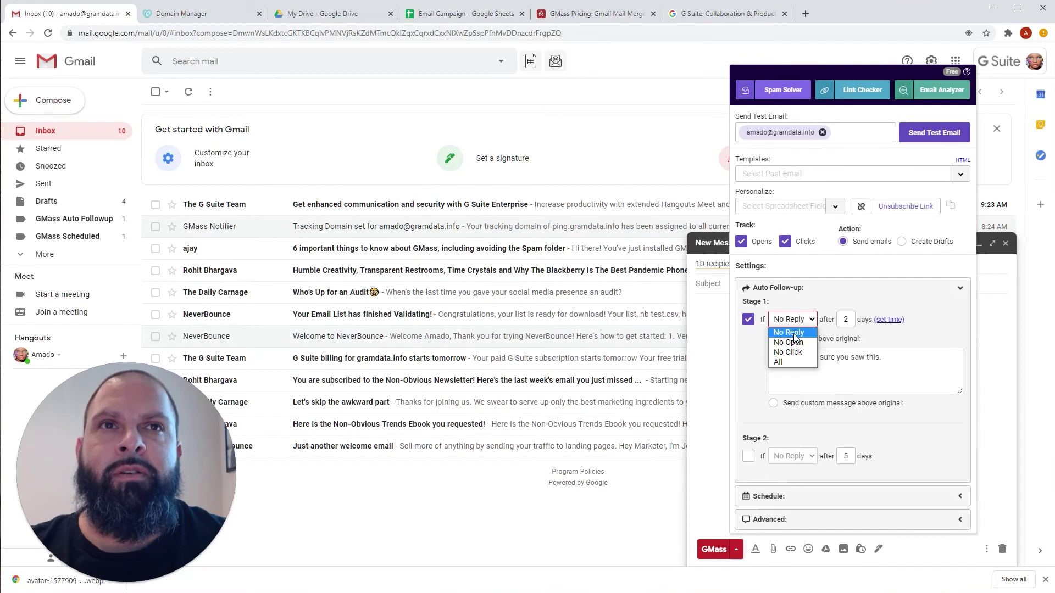
{"action": "left_click", "coordinate": [833, 328]}
{"action": "left_click", "coordinate": [846, 321]}
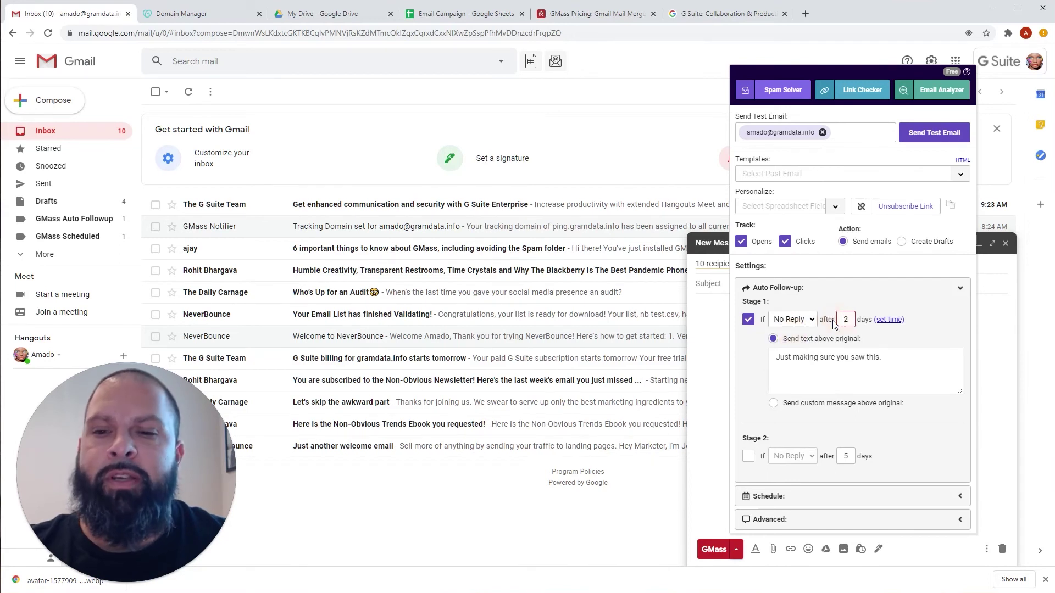
{"action": "double_click", "coordinate": [851, 322]}
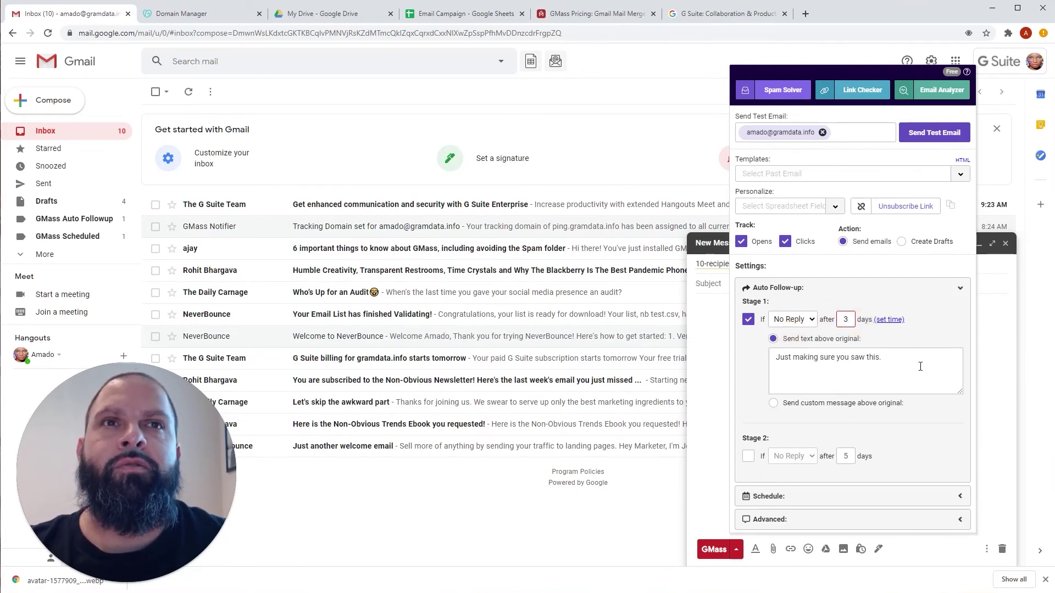
- Replace the default Stage 1 text with 'Hey, I know you are a busy person…previous email' message
{"action": "left_click_drag", "start_coordinate": [879, 358], "coordinate": [738, 360]}
{"action": "key", "text": "BackSpace"}
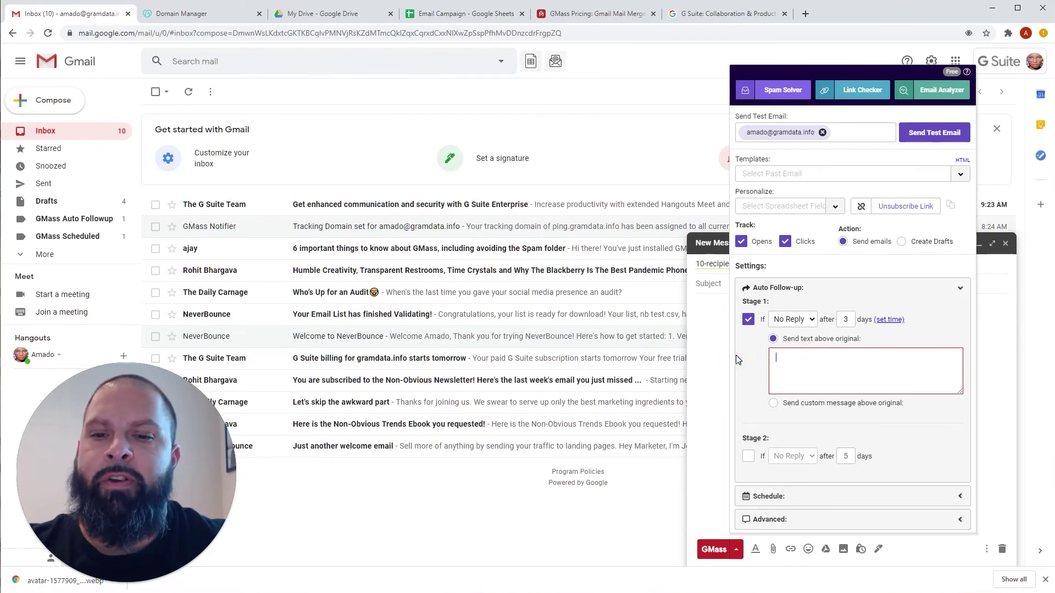
{"action": "type", "text": "Hey"}
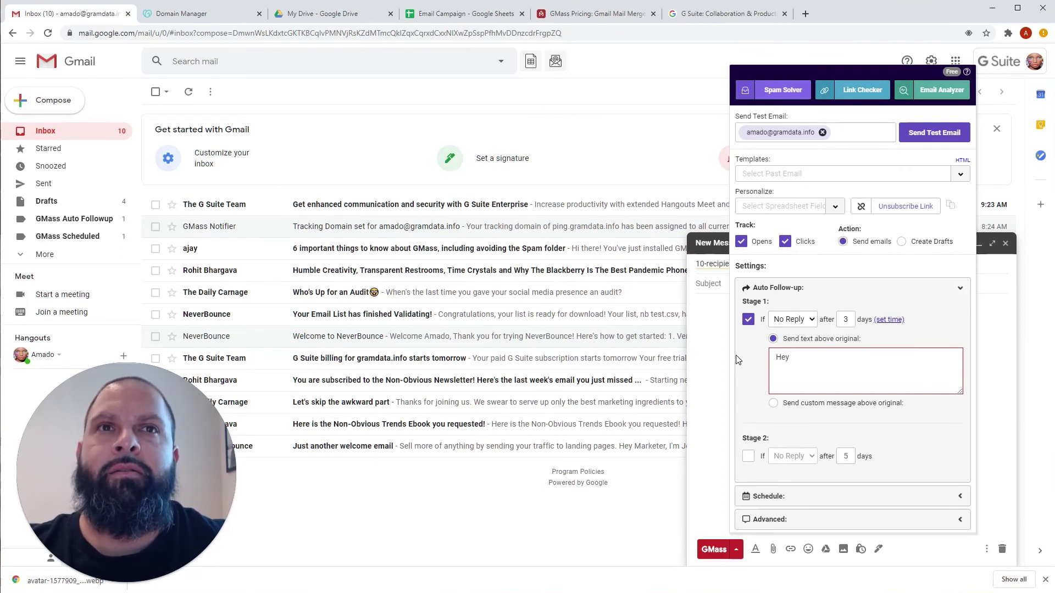
{"action": "type", "text": ","}
{"action": "key", "text": "Return"}
{"action": "key", "text": "Return"}
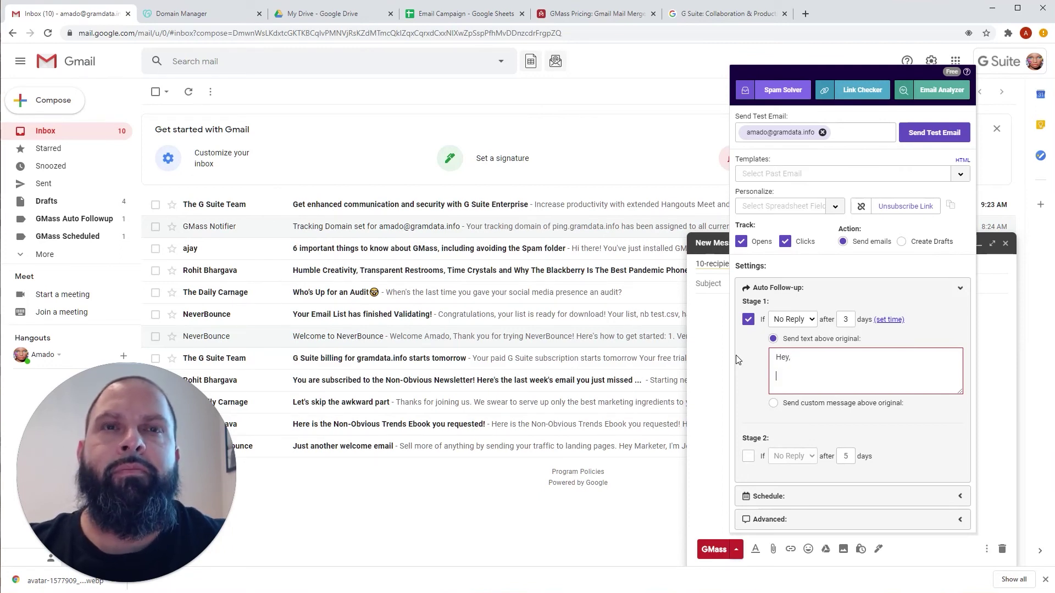
{"action": "type", "text": "I konw yo"}
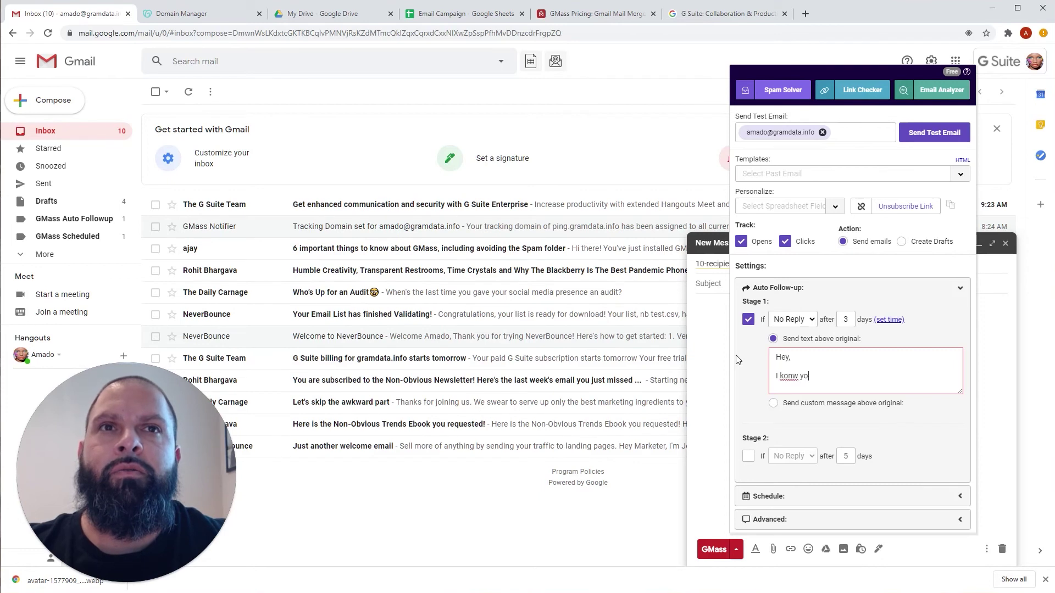
{"action": "key", "text": "BackSpace"}
{"action": "key", "text": "BackSpace"}
{"action": "key", "text": "BackSpace"}
{"action": "key", "text": "BackSpace"}
{"action": "key", "text": "BackSpace"}
{"action": "key", "text": "BackSpace"}
{"action": "type", "text": "now y"}
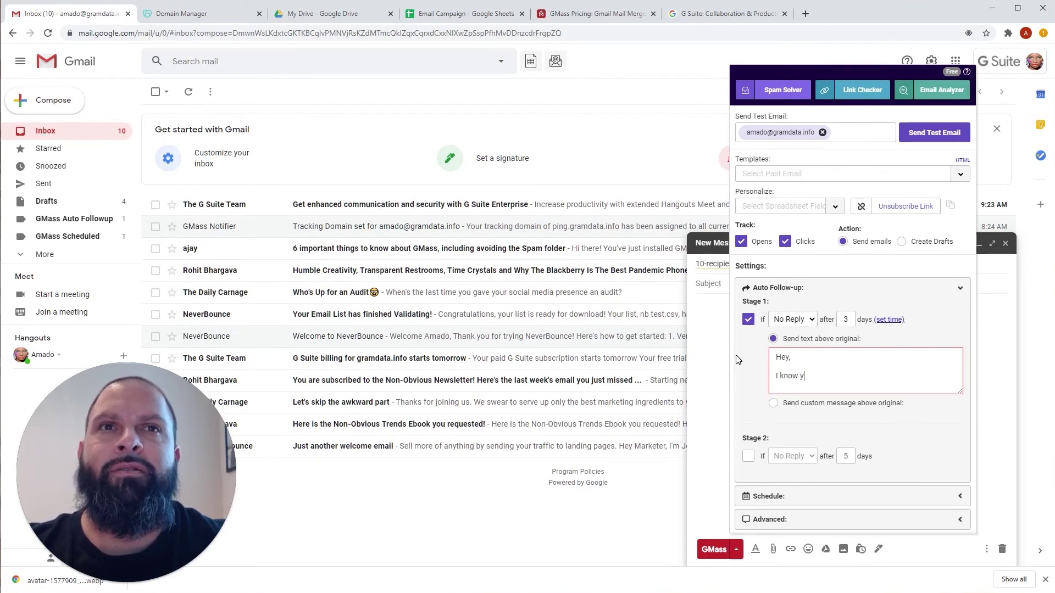
{"action": "type", "text": "ou are a busy person"}
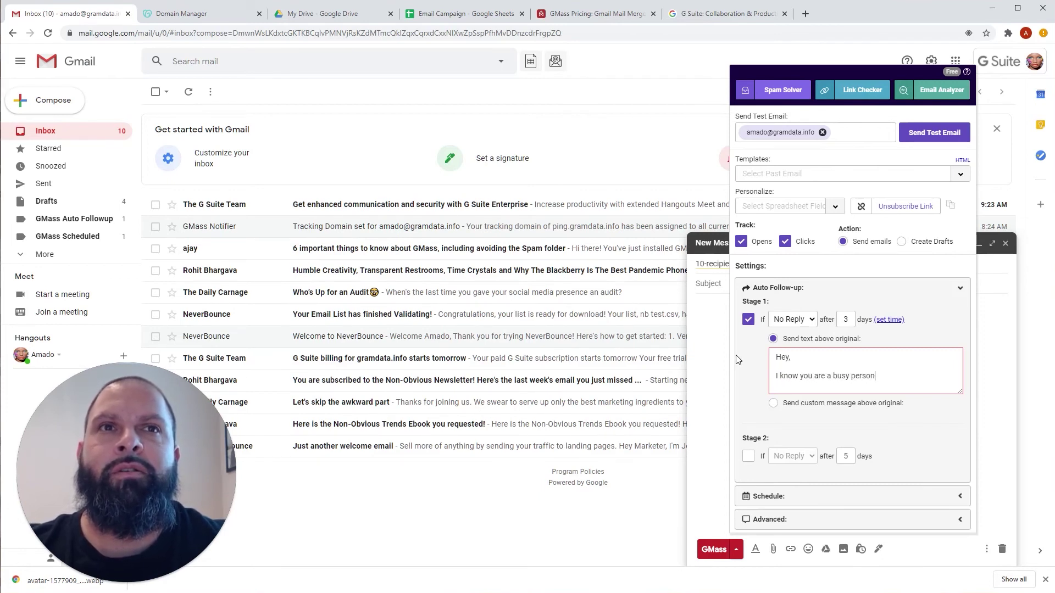
{"action": "type", "text": ", but did you have a moment to"}
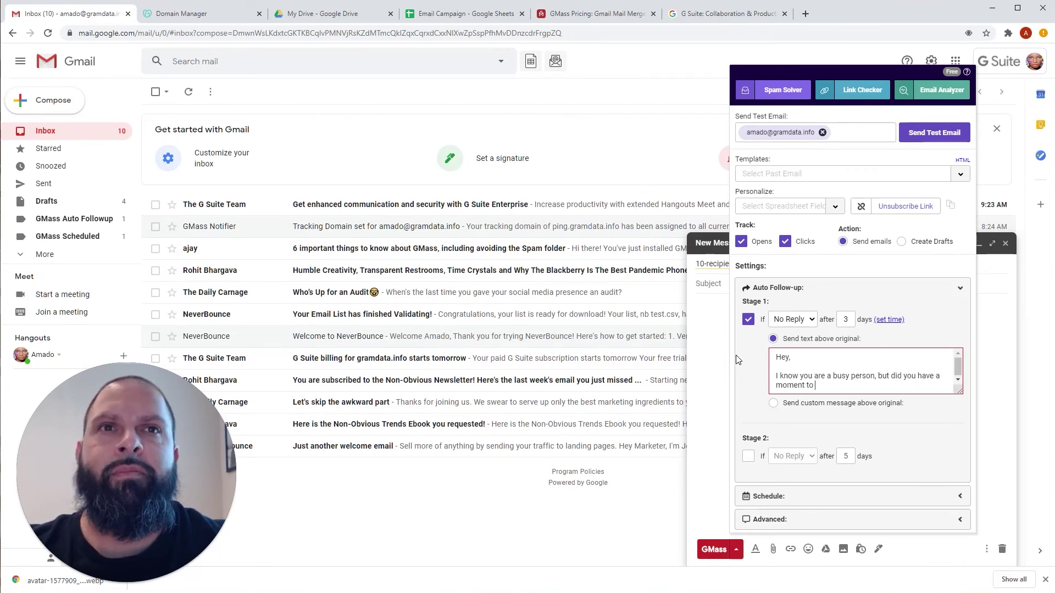
{"action": "type", "text": "read my "}
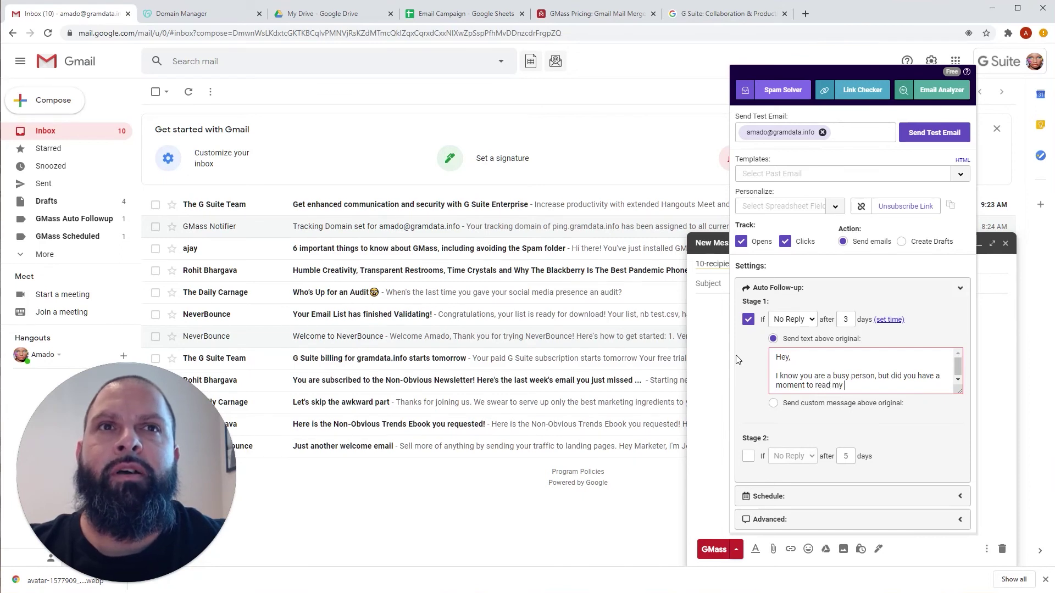
{"action": "type", "text": "previous email about"}
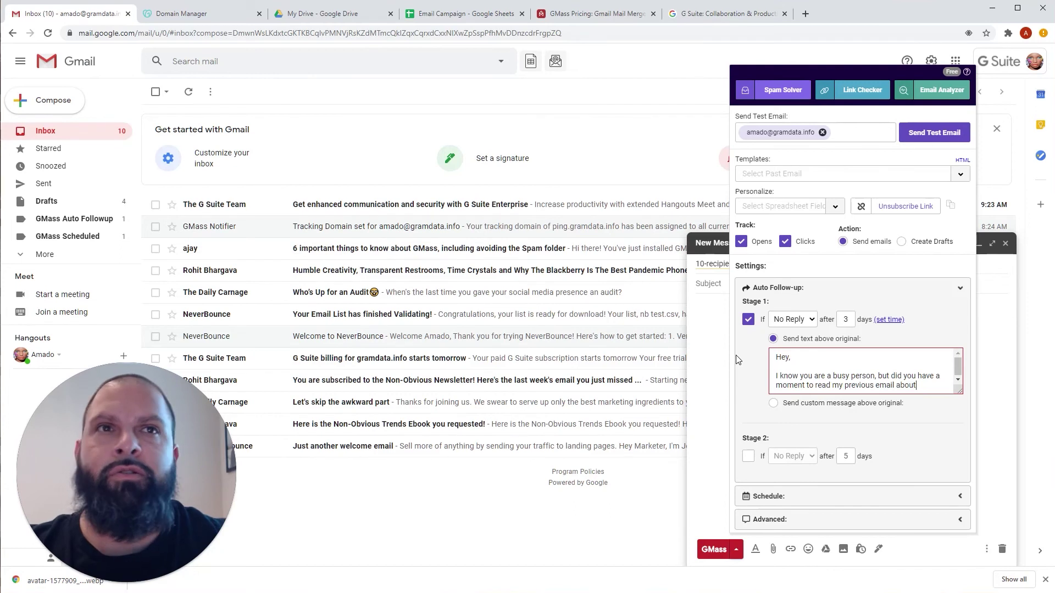
{"action": "type", "text": " xxxxxx."}
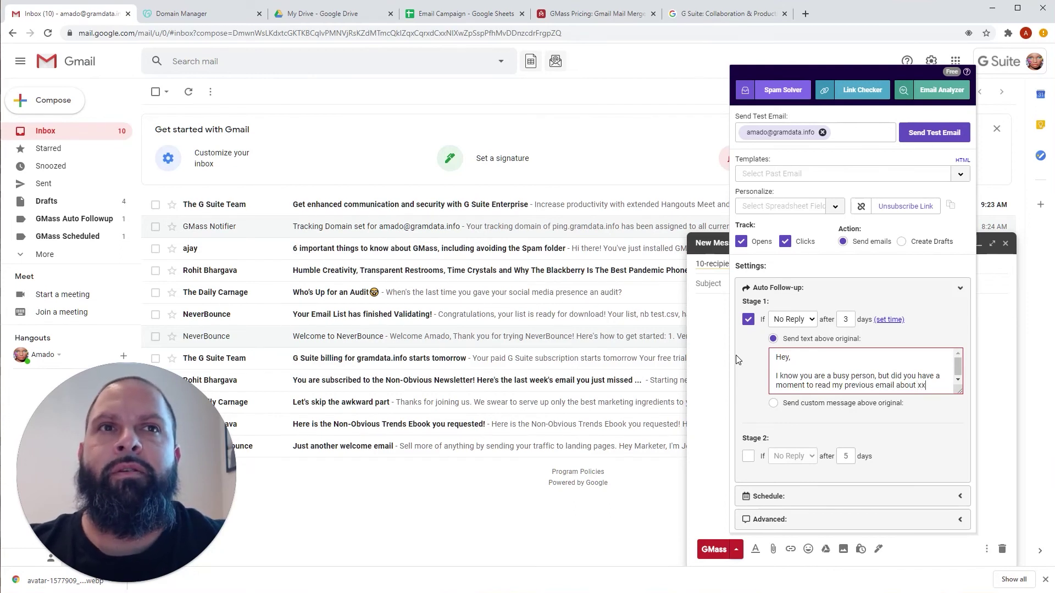
- Add 'Thank you and look forward to chatting,' plus the sender's name, and enlarge the box
{"action": "key", "text": "Return"}
{"action": "key", "text": "Return"}
{"action": "key", "text": "Return"}
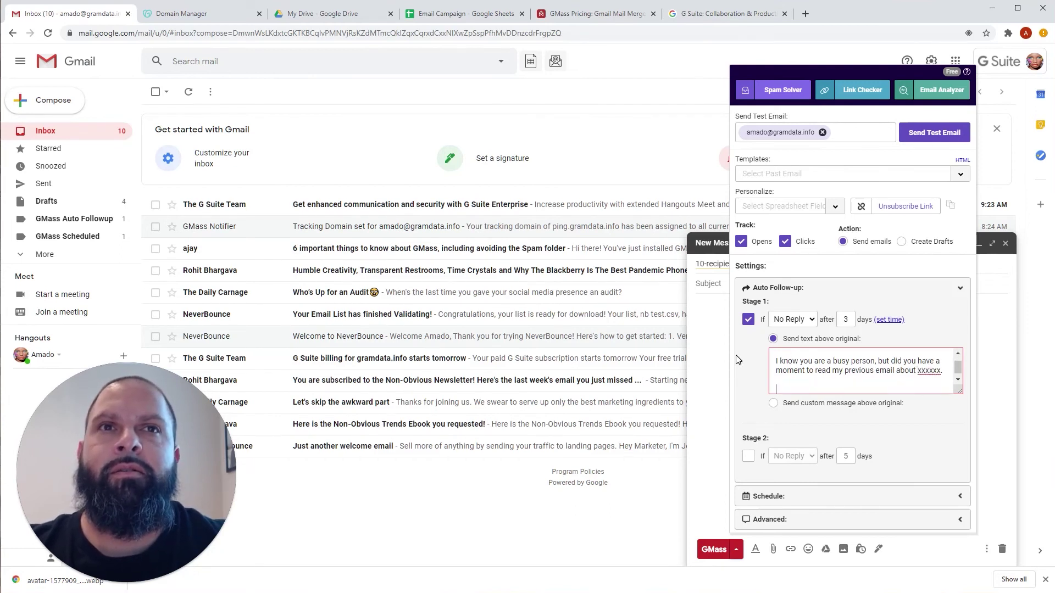
{"action": "type", "text": "Thank you and"}
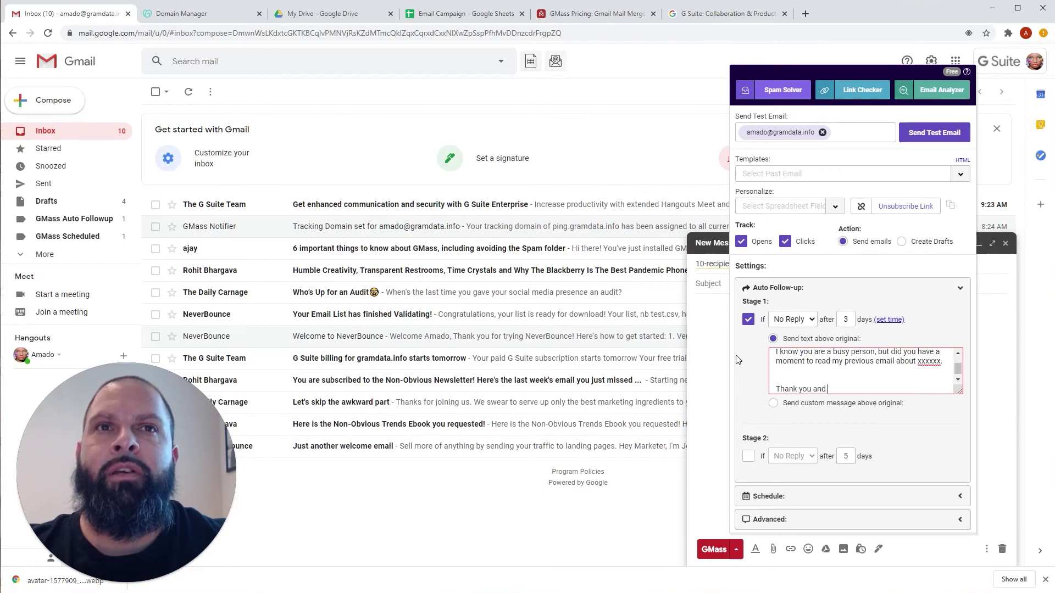
{"action": "type", "text": " look forward to cha"}
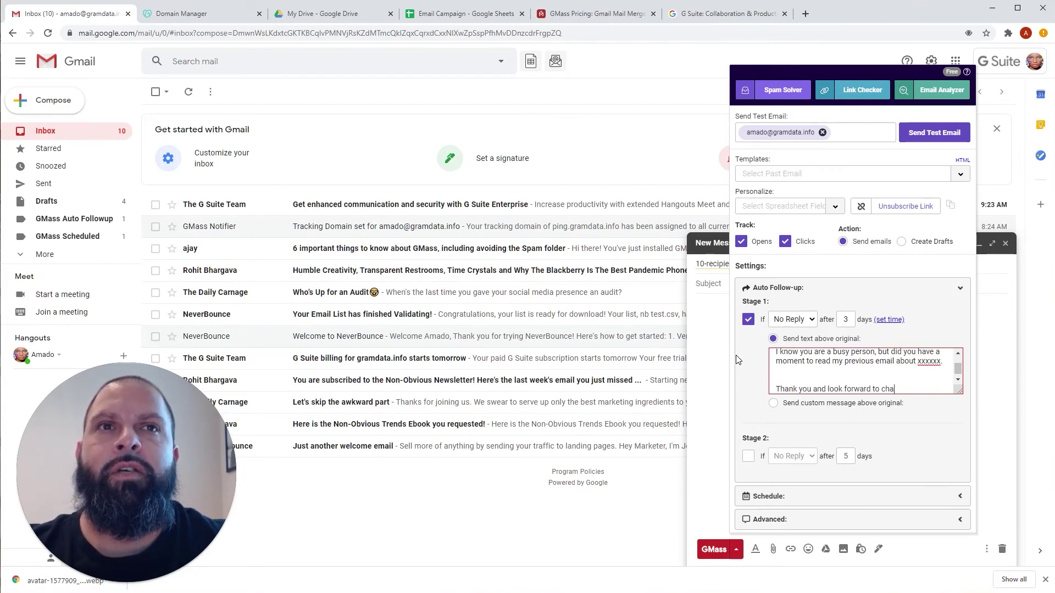
{"action": "type", "text": "tting,"}
{"action": "key", "text": "Return"}
{"action": "type", "text": "Amado"}
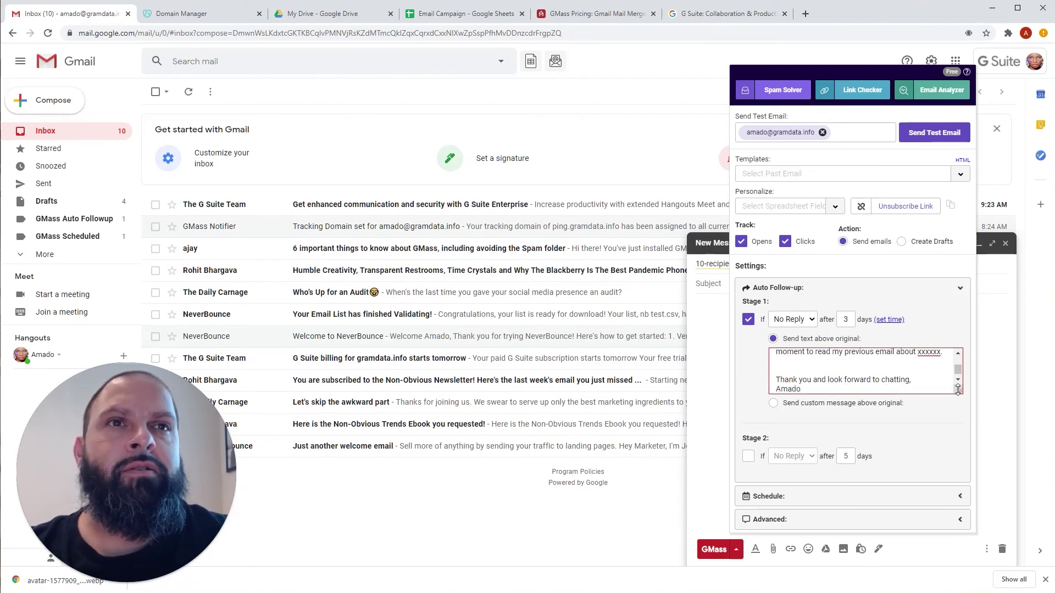
{"action": "left_click_drag", "start_coordinate": [960, 392], "coordinate": [967, 440]}
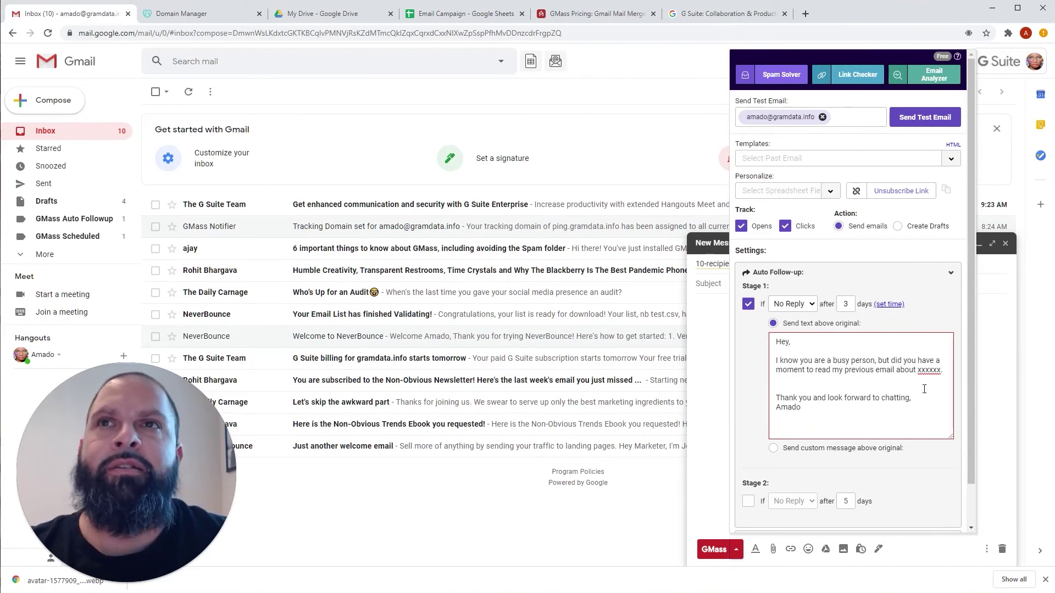
{"action": "scroll", "coordinate": [893, 421], "scroll_direction": "down", "scroll_amount": 1}
- Turn on the Stage 2 no-reply follow-up at 7 days and clear its default message
{"action": "left_click", "coordinate": [748, 456]}
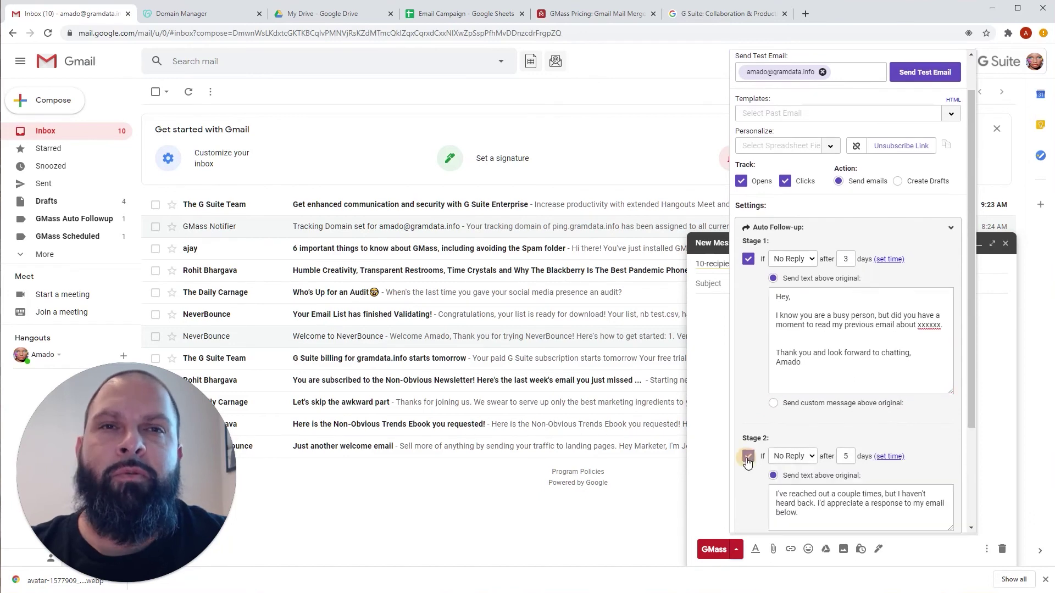
{"action": "scroll", "coordinate": [874, 421], "scroll_direction": "down", "scroll_amount": 3}
{"action": "double_click", "coordinate": [847, 320]}
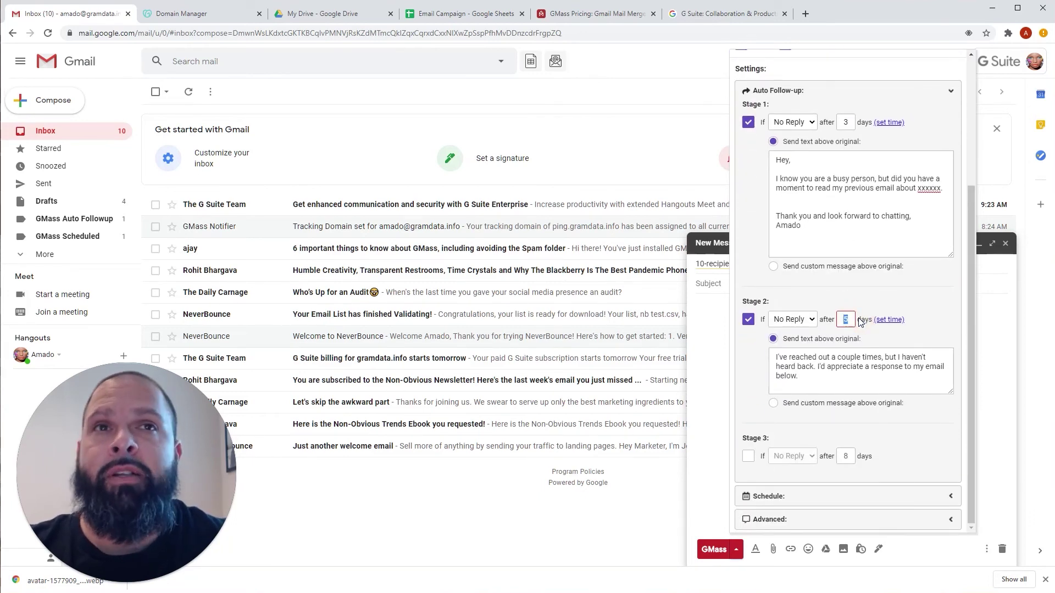
{"action": "left_click_drag", "start_coordinate": [807, 378], "coordinate": [760, 349]}
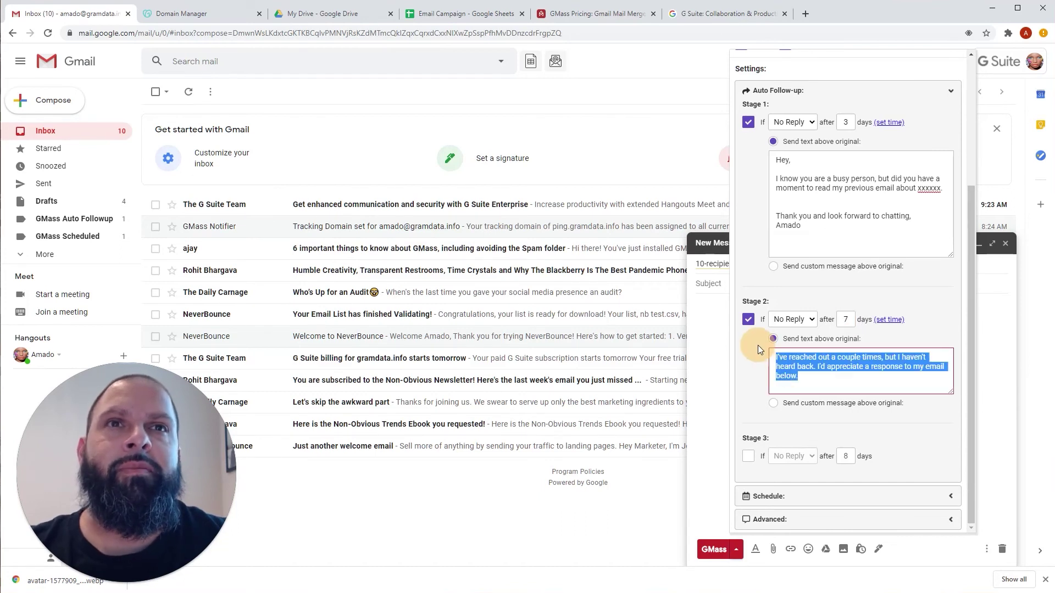
{"action": "key", "text": "BackSpace"}
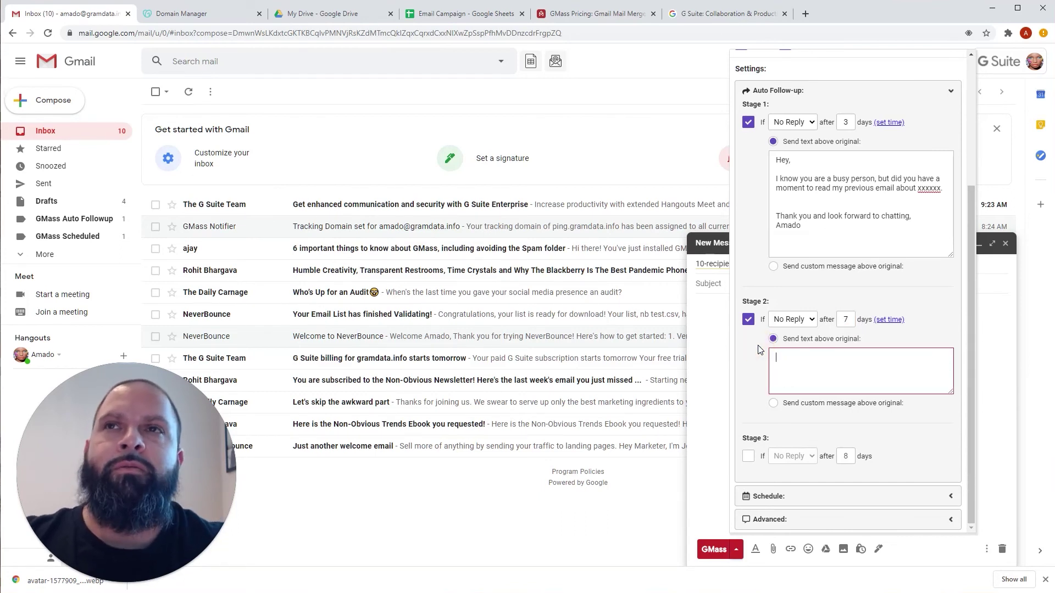
- Write the Stage 2 'one more time before I gave up' nudge, signed with the sender's name
{"action": "type", "text": "I just wanted to "}
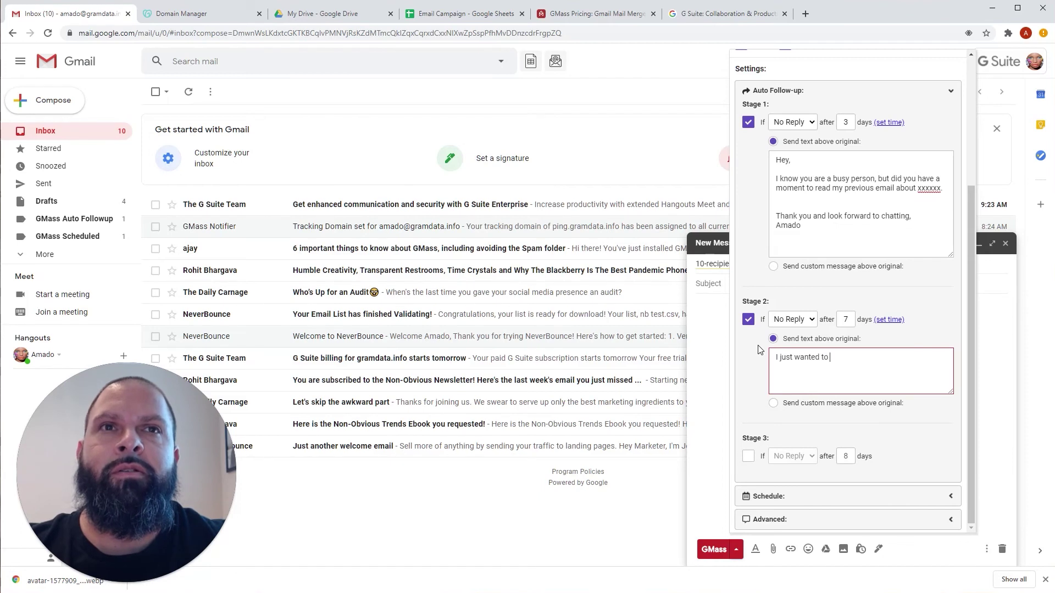
{"action": "type", "text": "try ou you o"}
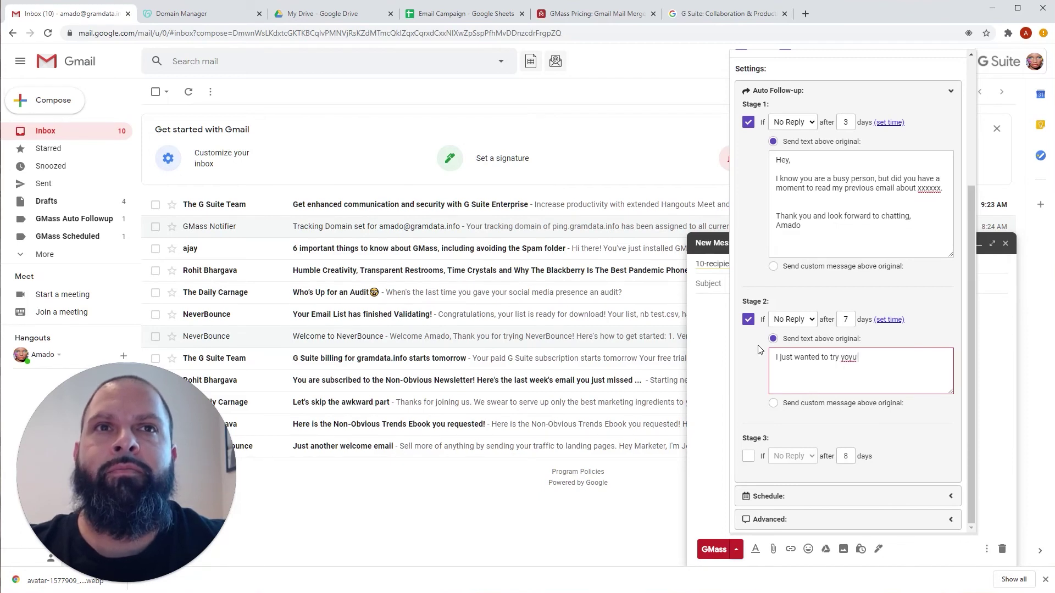
{"action": "type", "text": "ne "}
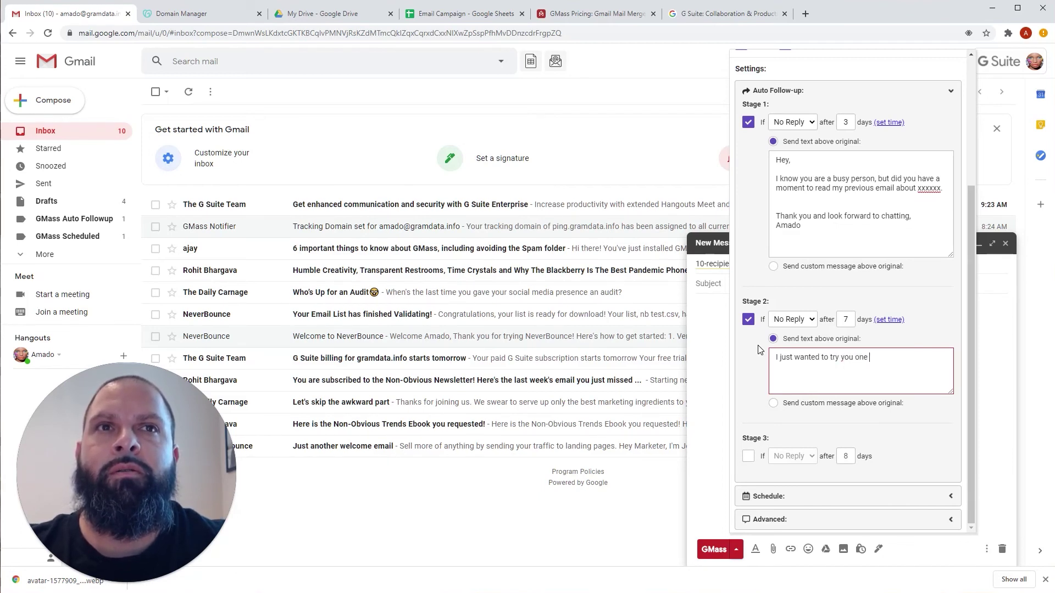
{"action": "type", "text": "more time before "}
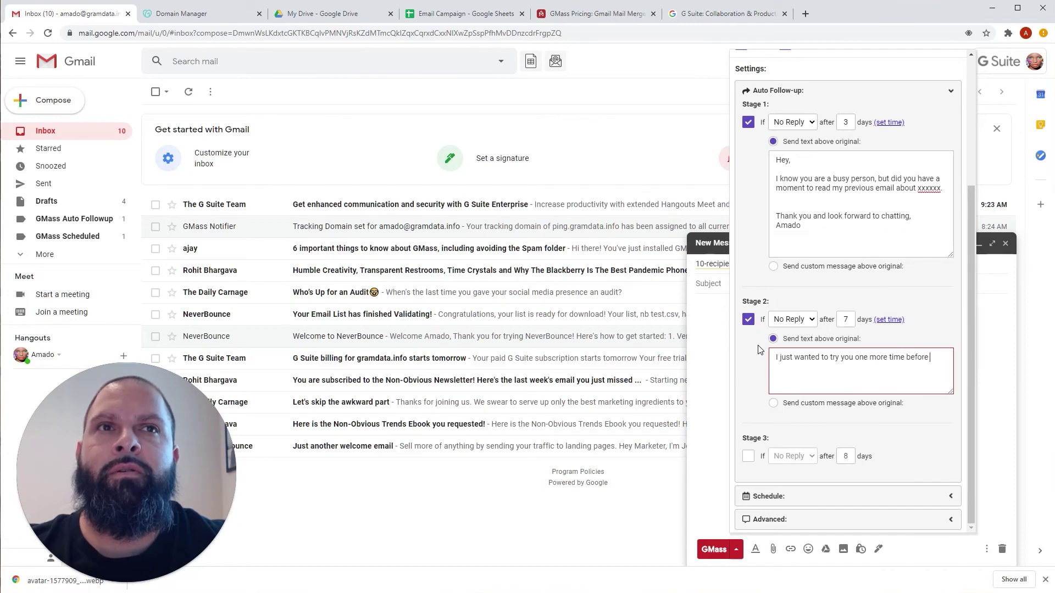
{"action": "type", "text": "I gave up"}
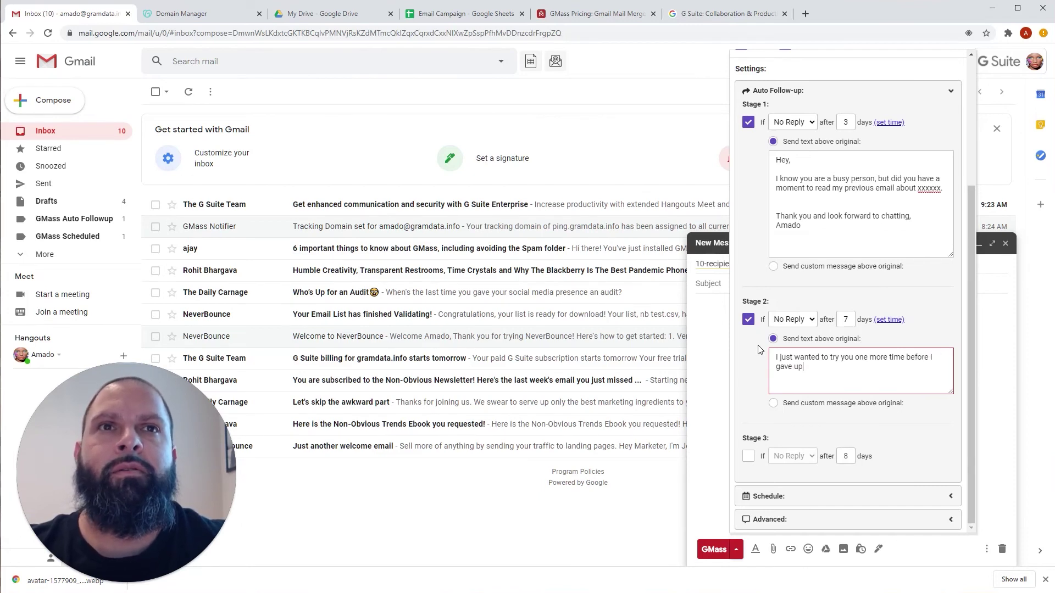
{"action": "type", "text": ". Did you"}
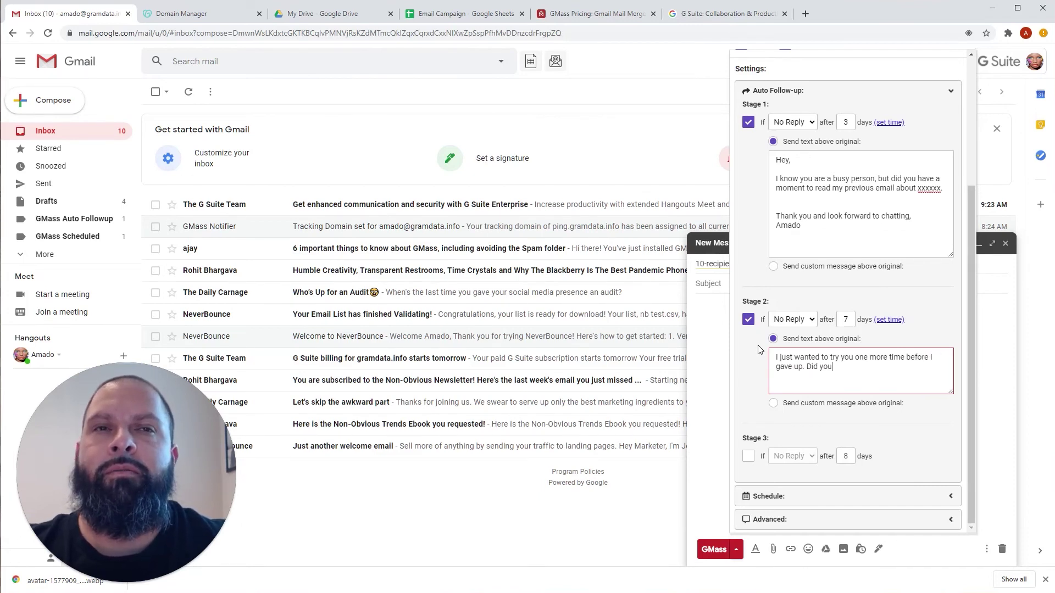
{"action": "key", "text": "BackSpace"}
{"action": "key", "text": "BackSpace"}
{"action": "key", "text": "BackSpace"}
{"action": "key", "text": "BackSpace"}
{"action": "key", "text": "BackSpace"}
{"action": "key", "text": "BackSpace"}
{"action": "key", "text": "BackSpace"}
{"action": "type", "text": "I"}
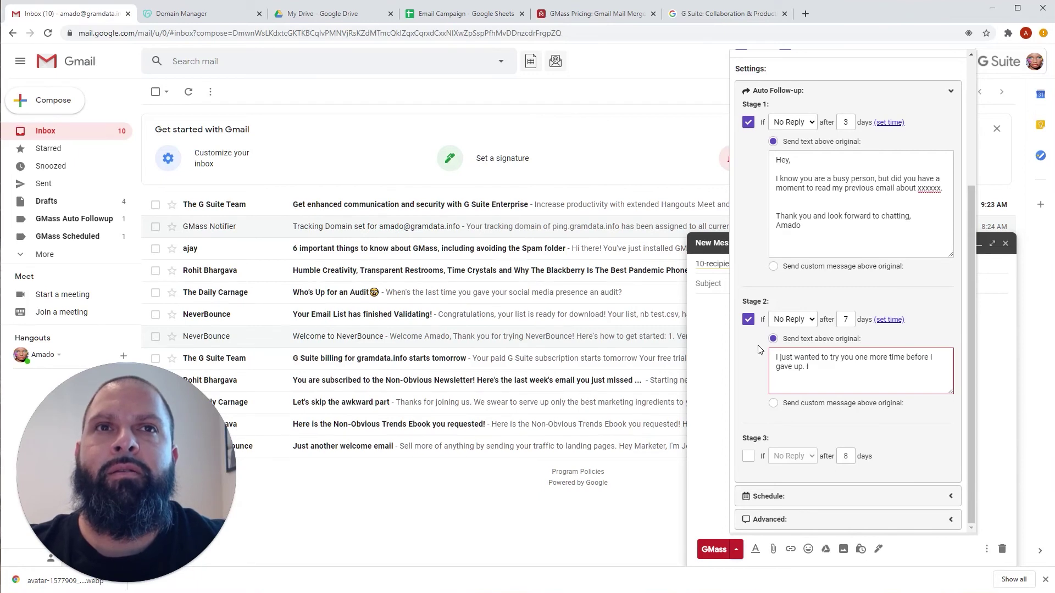
{"action": "type", "text": "f you haven"}
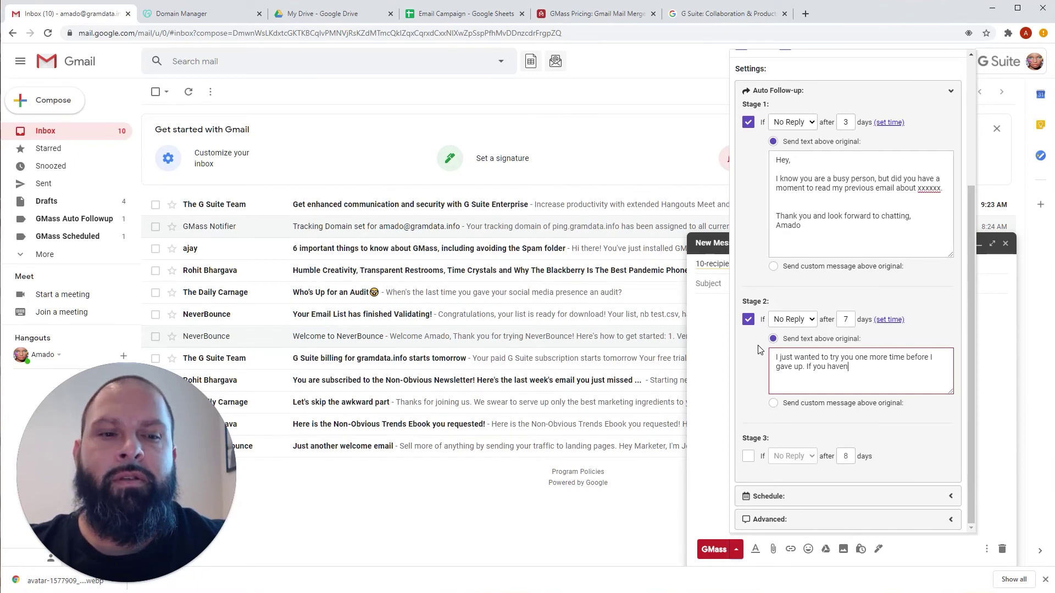
{"action": "type", "text": "'t had a"}
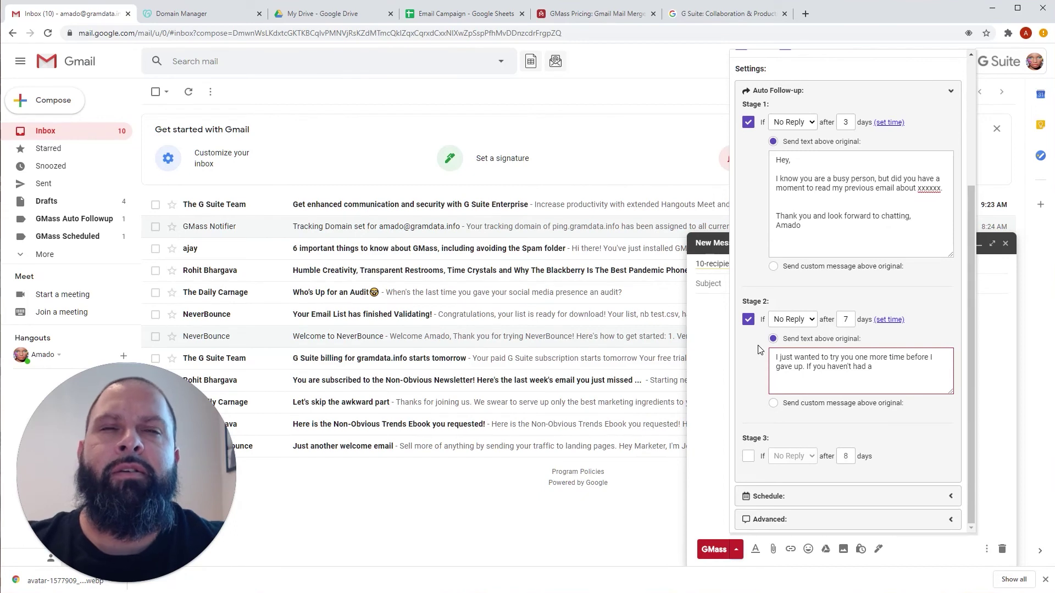
{"action": "type", "text": " chan"}
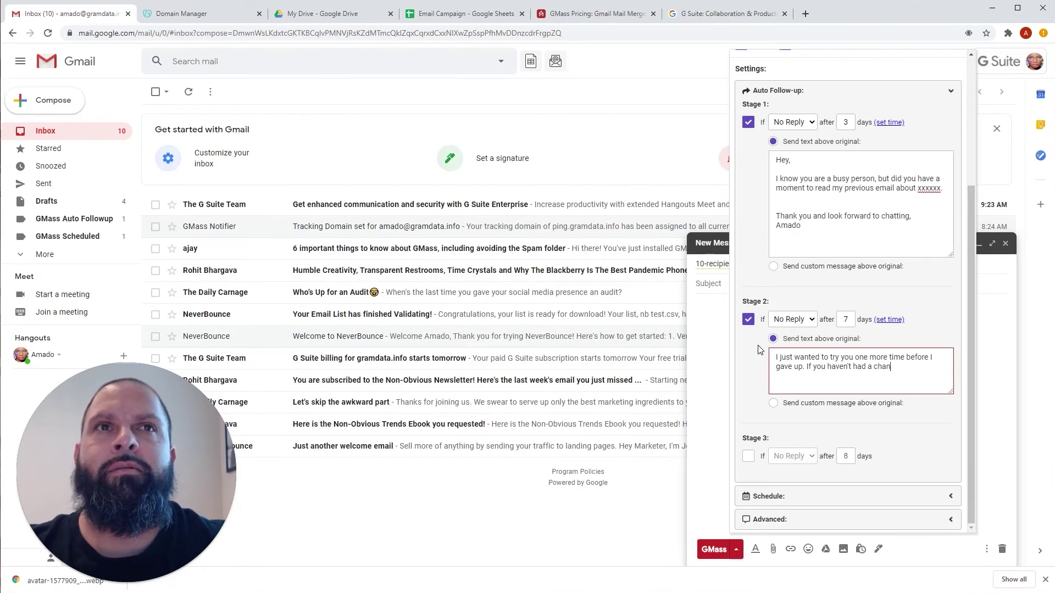
{"action": "type", "text": "ce to viw"}
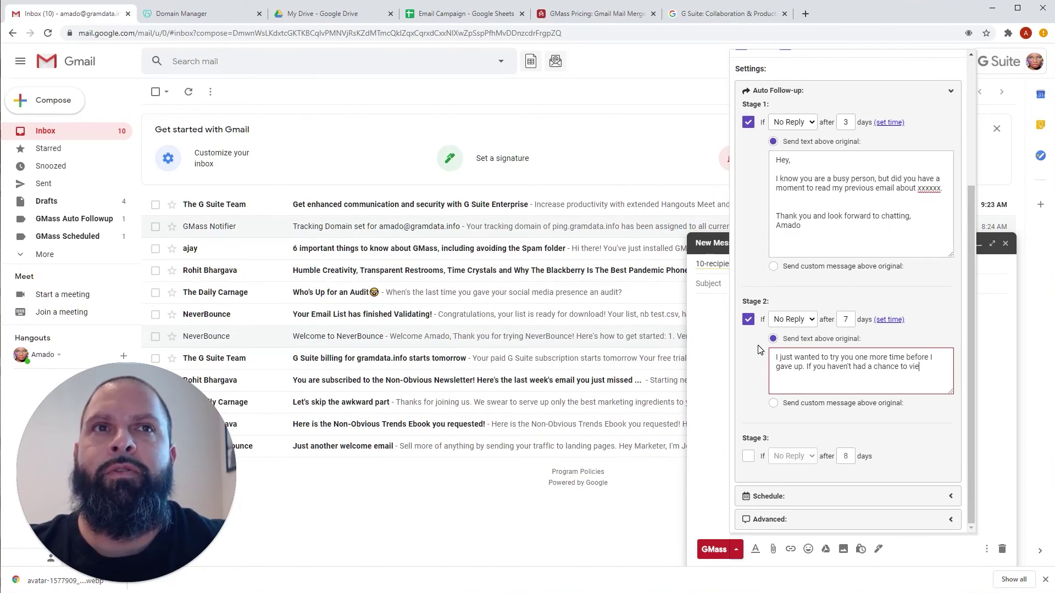
{"action": "key", "text": "BackSpace"}
{"action": "key", "text": "BackSpace"}
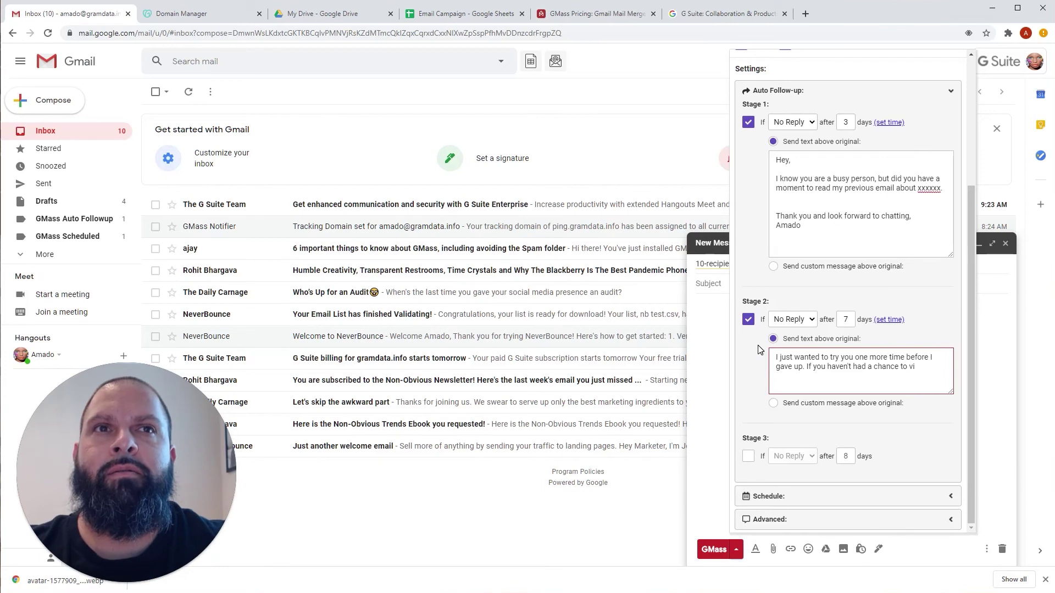
{"action": "type", "text": "ew my first email"}
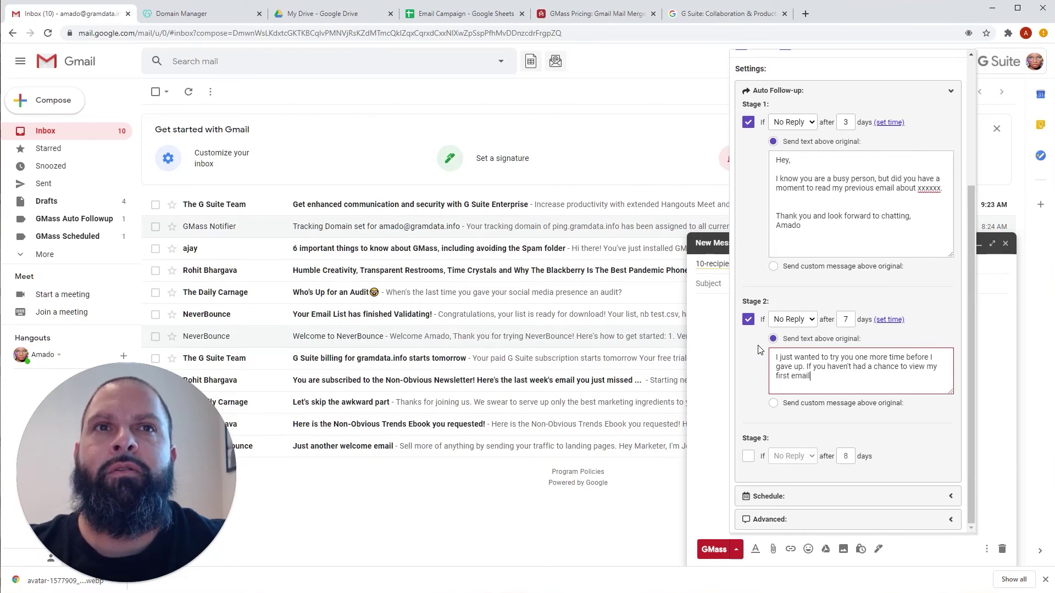
{"action": "type", "text": ", would appreciate"}
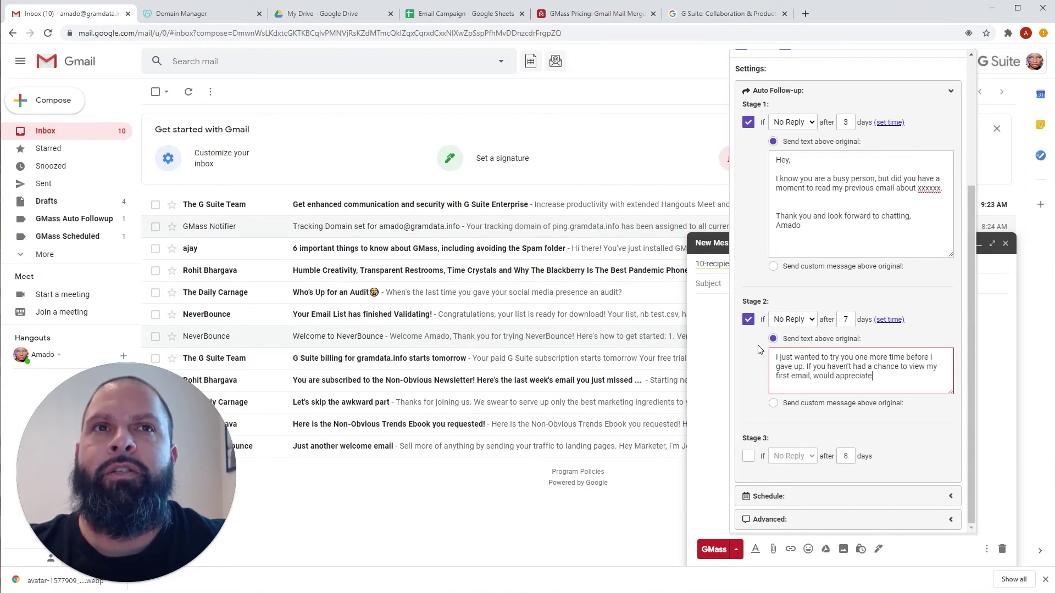
{"action": "type", "text": " if you could"}
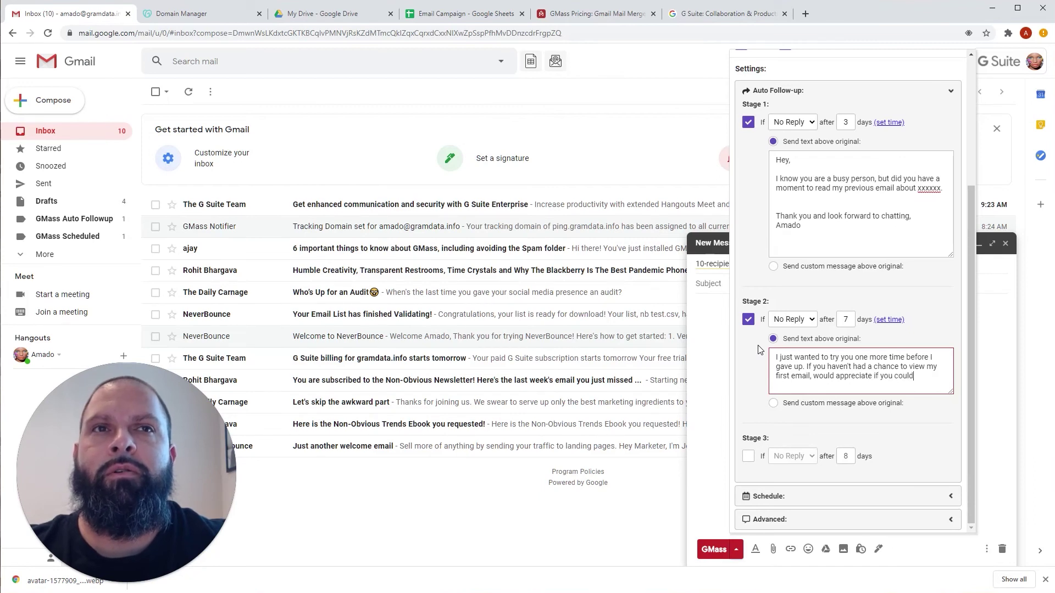
{"action": "type", "text": " take a loo"}
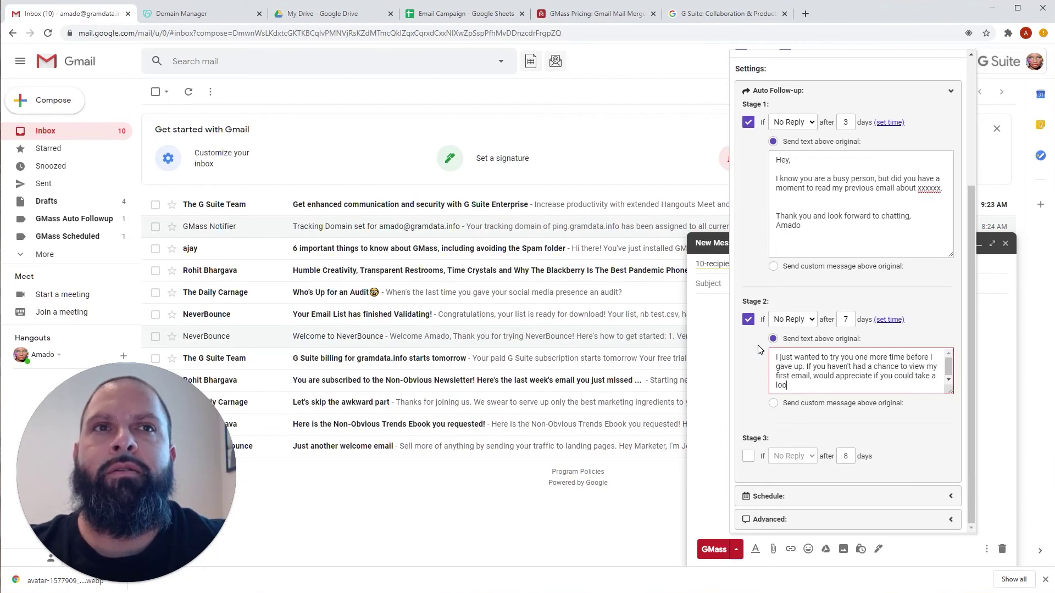
{"action": "type", "text": "k!"}
{"action": "key", "text": "Return"}
{"action": "key", "text": "Return"}
{"action": "key", "text": "Return"}
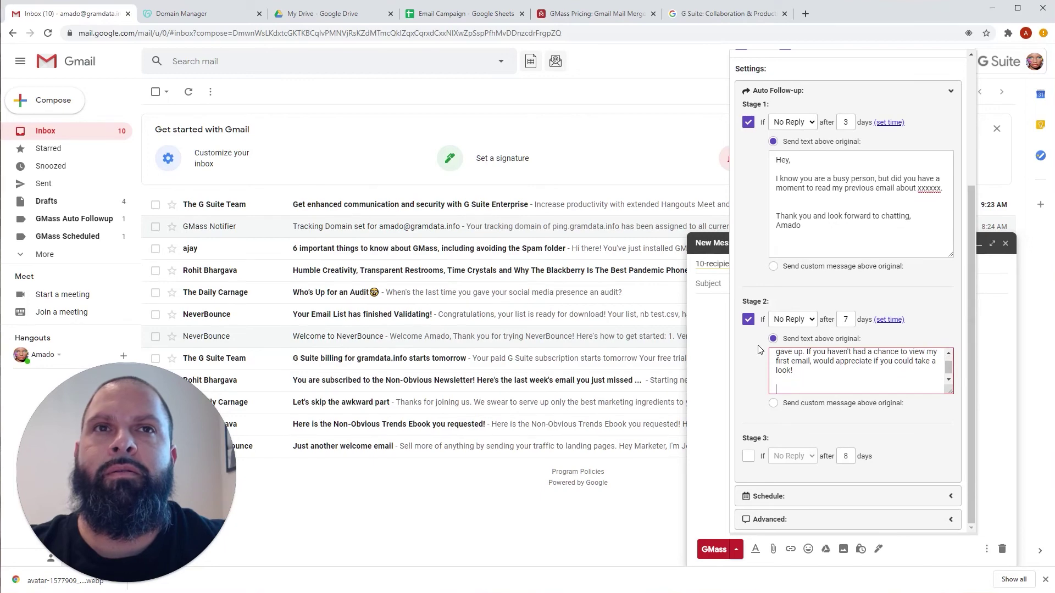
{"action": "type", "text": "Amado"}
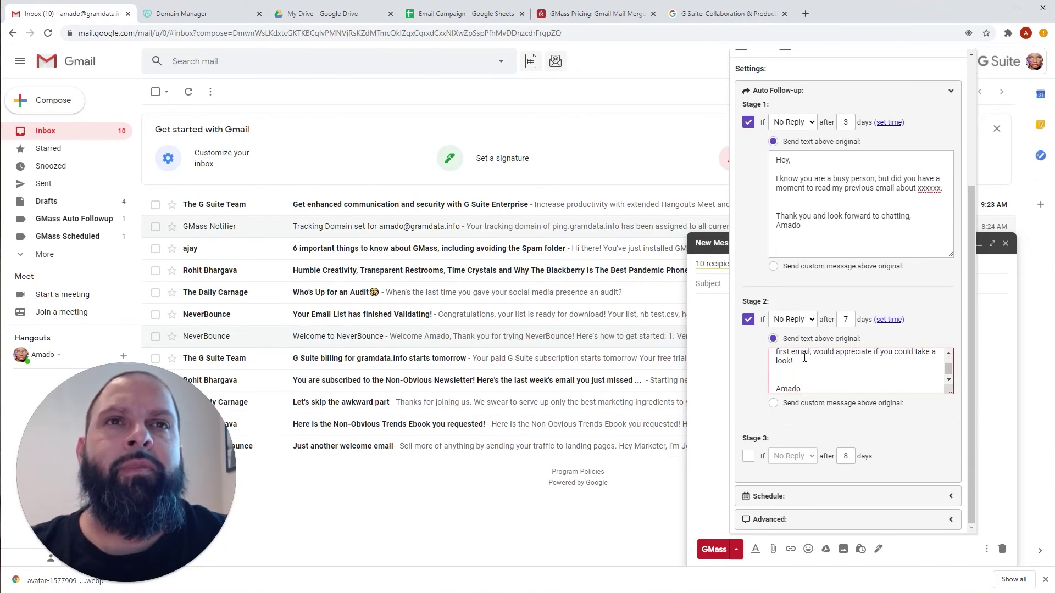
- Review both follow-up messages, enlarge the Stage 2 box, and collapse Auto Follow-up
{"action": "scroll", "coordinate": [857, 247], "scroll_direction": "up", "scroll_amount": 3}
{"action": "scroll", "coordinate": [905, 141], "scroll_direction": "down", "scroll_amount": 3}
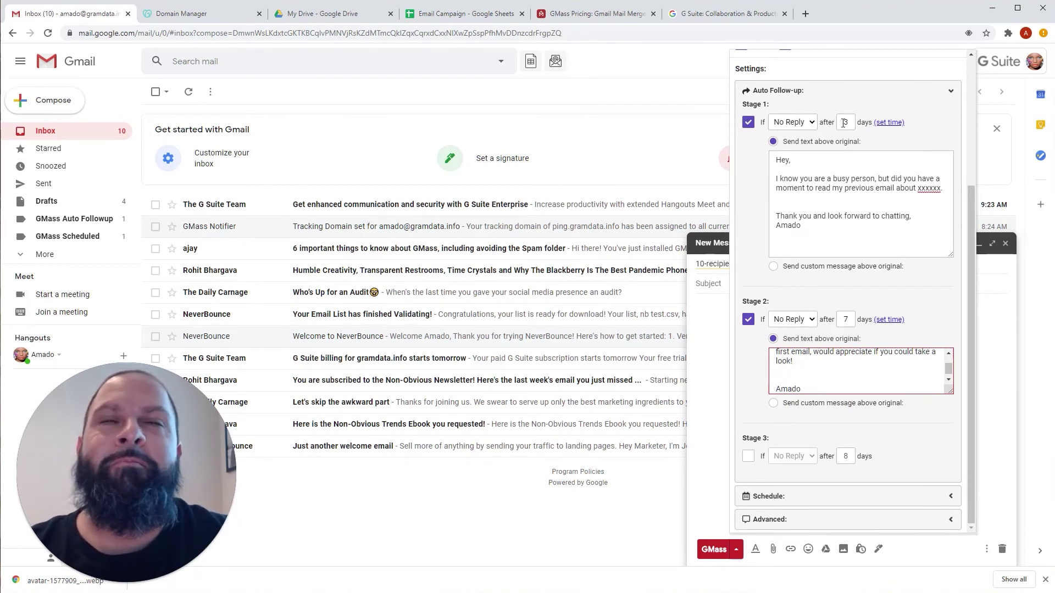
{"action": "left_click_drag", "start_coordinate": [857, 233], "coordinate": [761, 145]}
{"action": "left_click", "coordinate": [886, 295]}
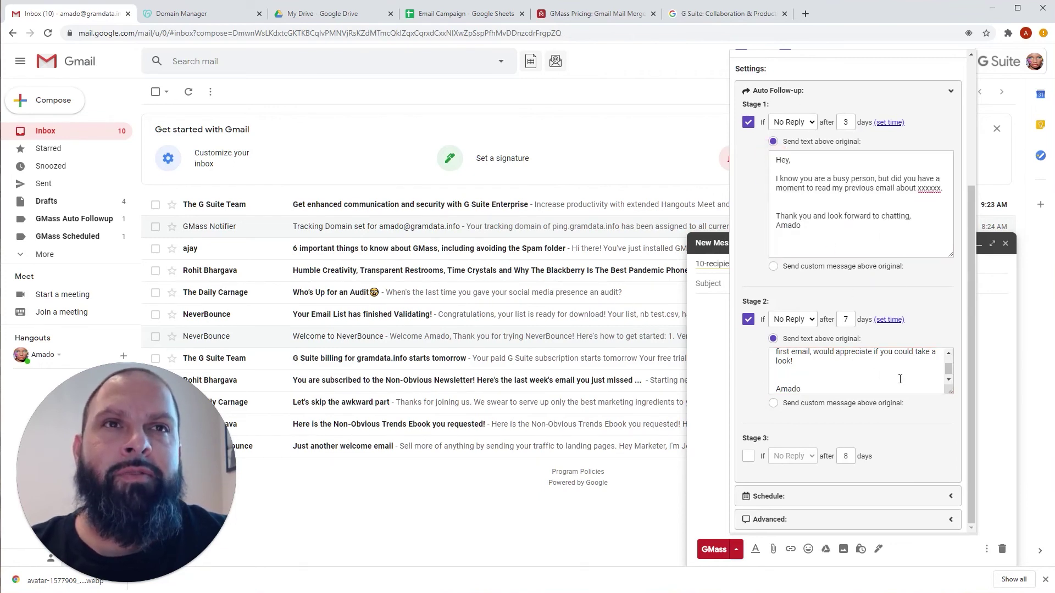
{"action": "left_click_drag", "start_coordinate": [950, 391], "coordinate": [952, 435]}
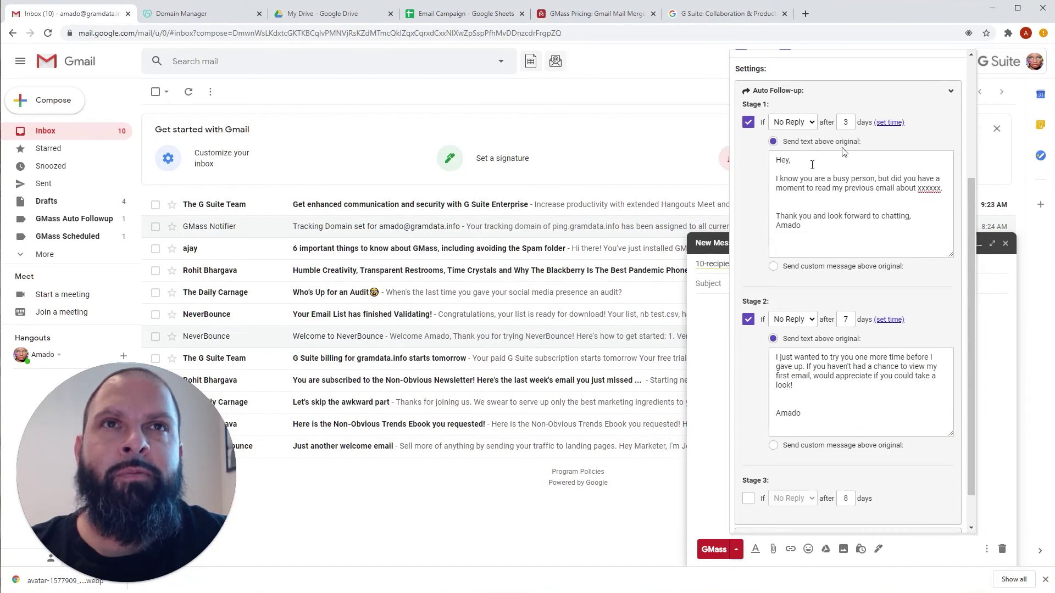
{"action": "left_click_drag", "start_coordinate": [828, 422], "coordinate": [761, 353]}
{"action": "left_click", "coordinate": [942, 305]}
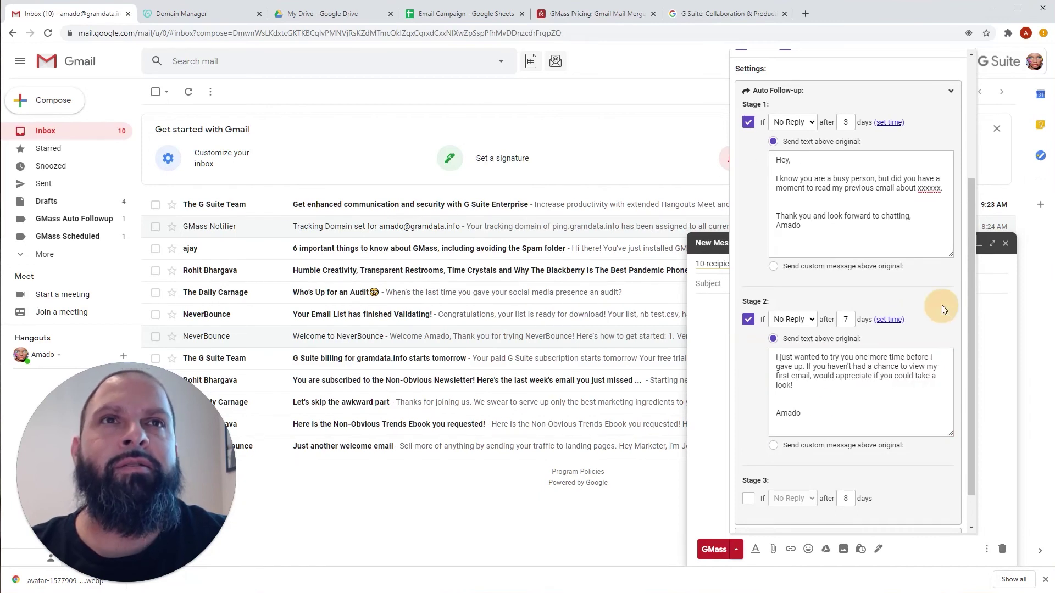
{"action": "left_click", "coordinate": [951, 95]}
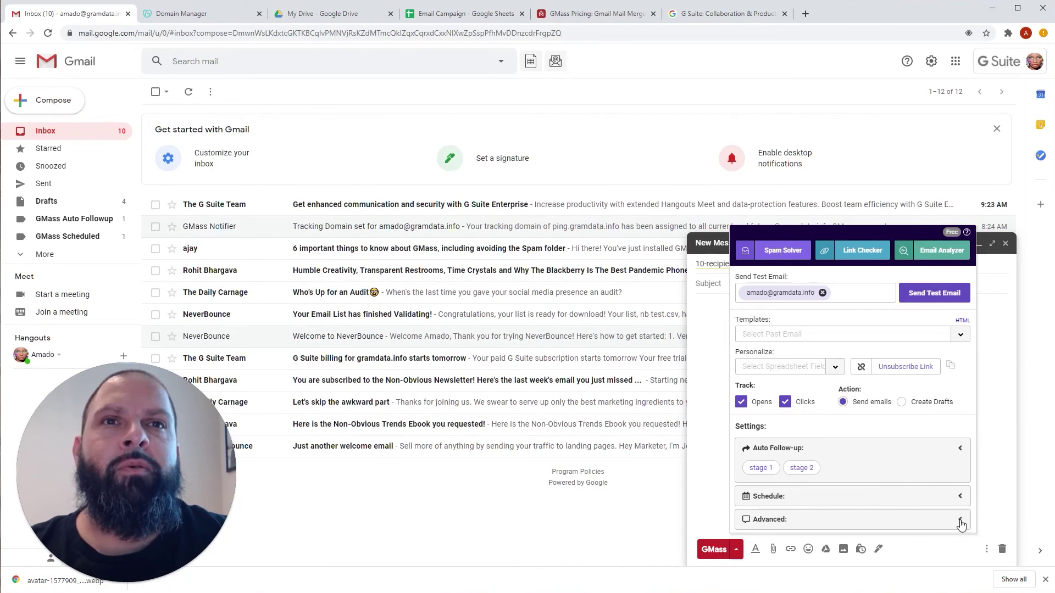
- Expand the Advanced settings and turn on Verify emails before sending
{"action": "left_click", "coordinate": [960, 520]}
{"action": "scroll", "coordinate": [960, 520], "scroll_direction": "down", "scroll_amount": 1}
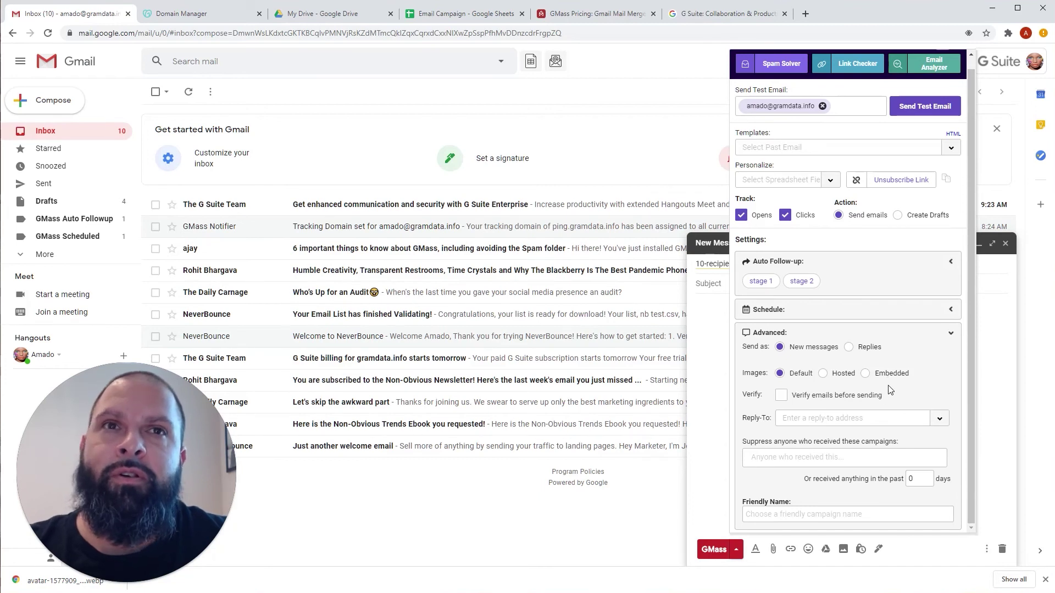
{"action": "left_click", "coordinate": [782, 397]}
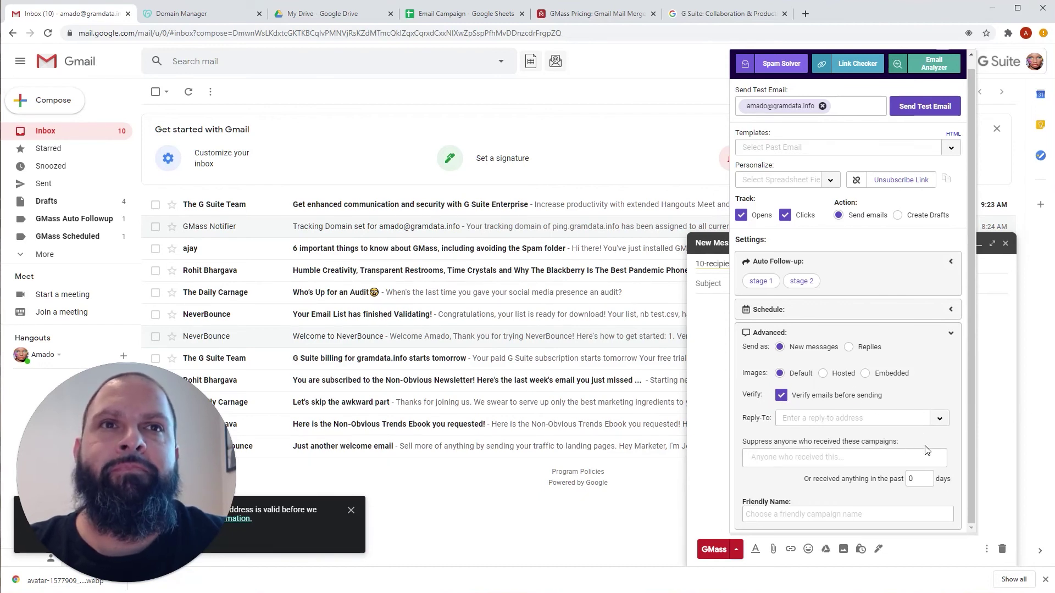
- Give the campaign the friendly name '1st touch - 2020-08-20' and collapse Advanced
{"action": "left_click", "coordinate": [799, 515]}
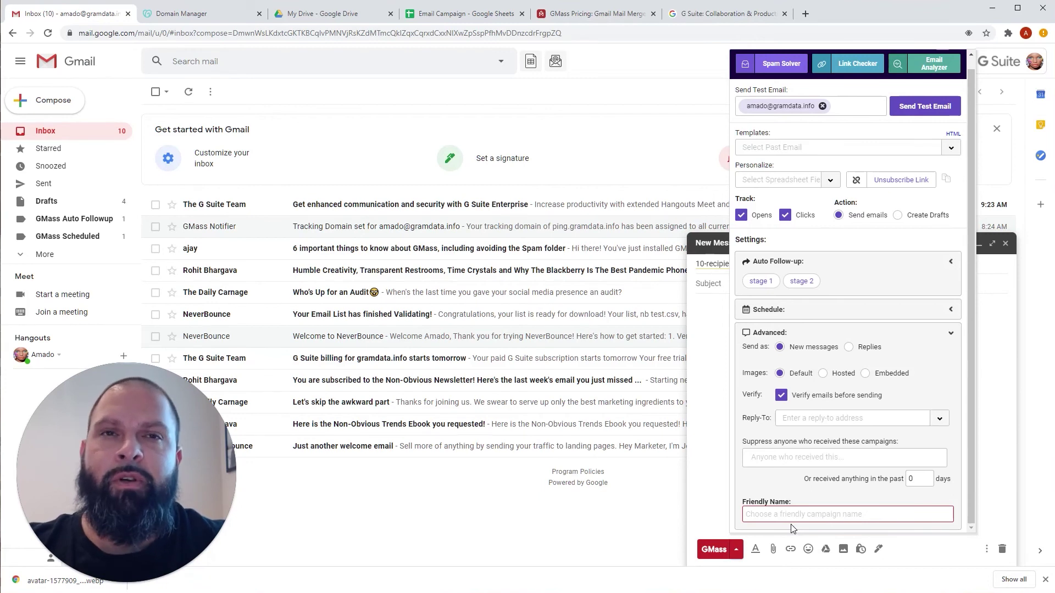
{"action": "type", "text": "1st touch - 2020-08-20"}
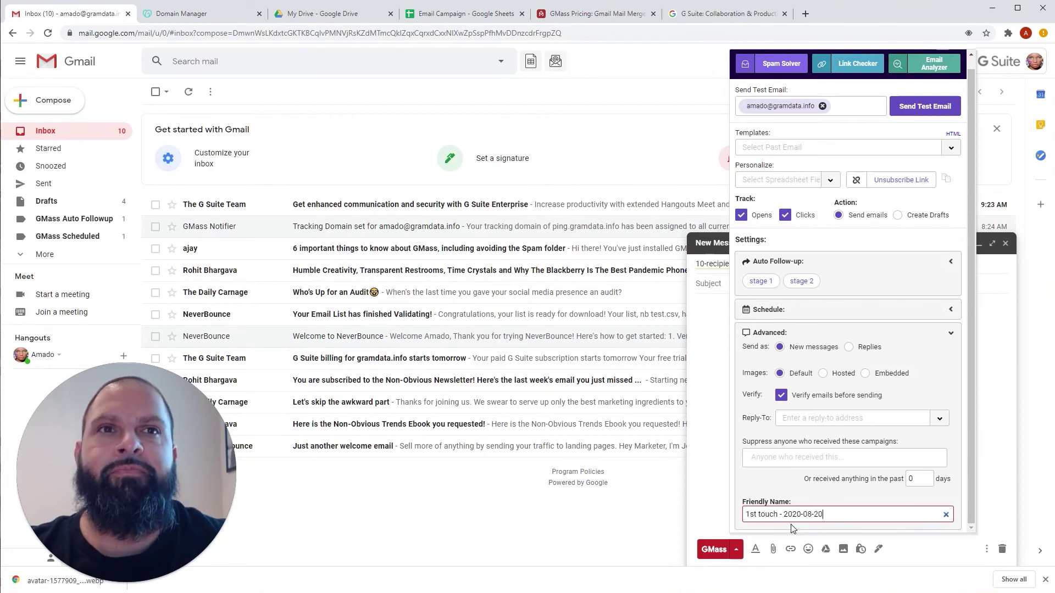
{"action": "left_click", "coordinate": [950, 333]}
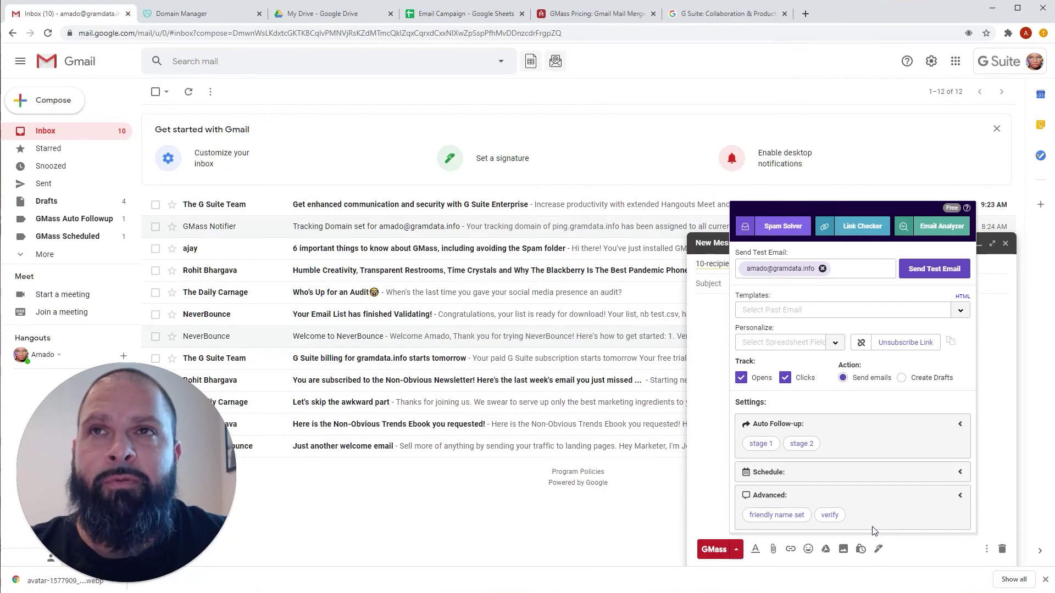
{"action": "left_click", "coordinate": [448, 18]}
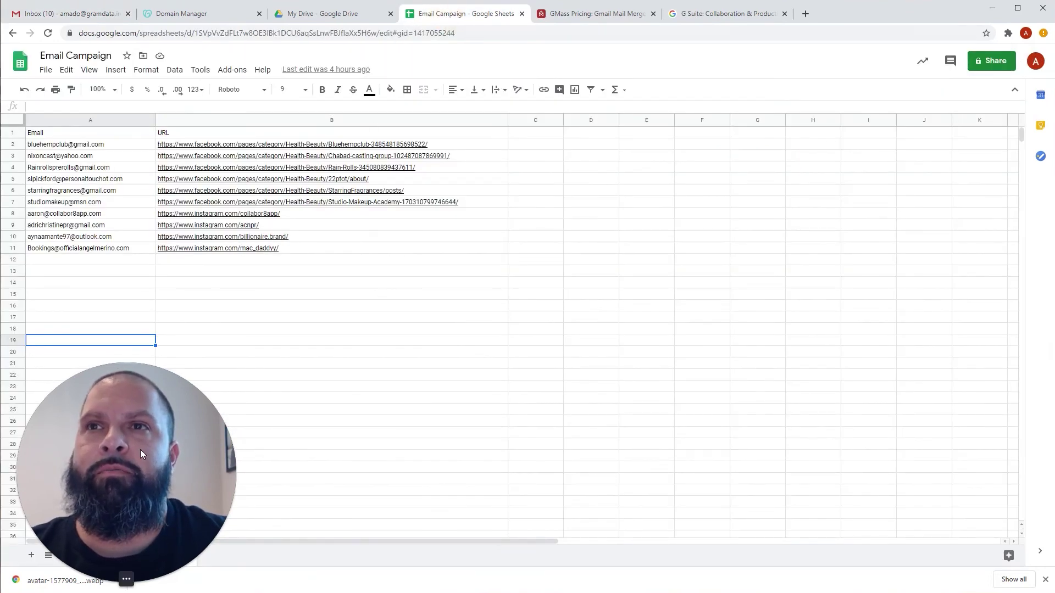
- Duplicate the 2020-08-20 sheet and rename the copy 2020-08-21
{"action": "left_click_drag", "start_coordinate": [140, 454], "coordinate": [545, 450]}
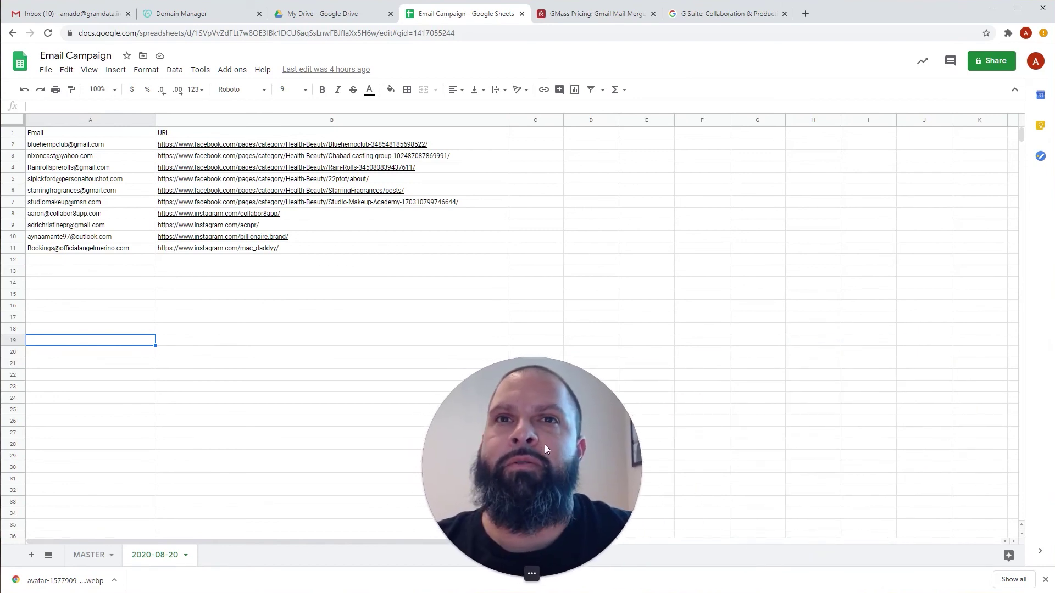
{"action": "left_click", "coordinate": [185, 555]}
{"action": "left_click", "coordinate": [172, 388]}
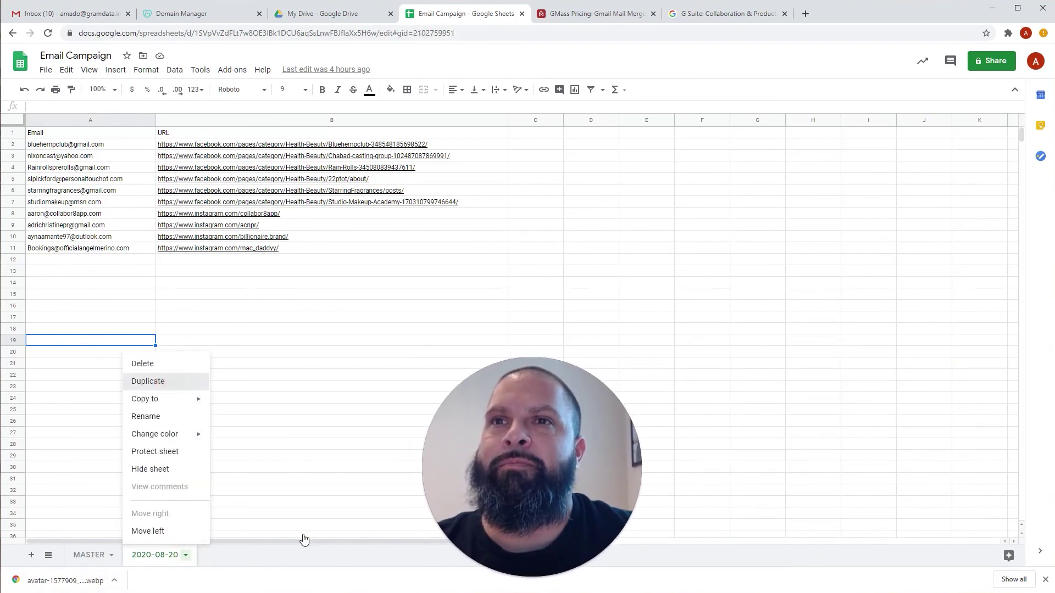
{"action": "double_click", "coordinate": [248, 557]}
{"action": "left_click", "coordinate": [241, 556]}
{"action": "left_click_drag", "start_coordinate": [240, 556], "coordinate": [157, 555]}
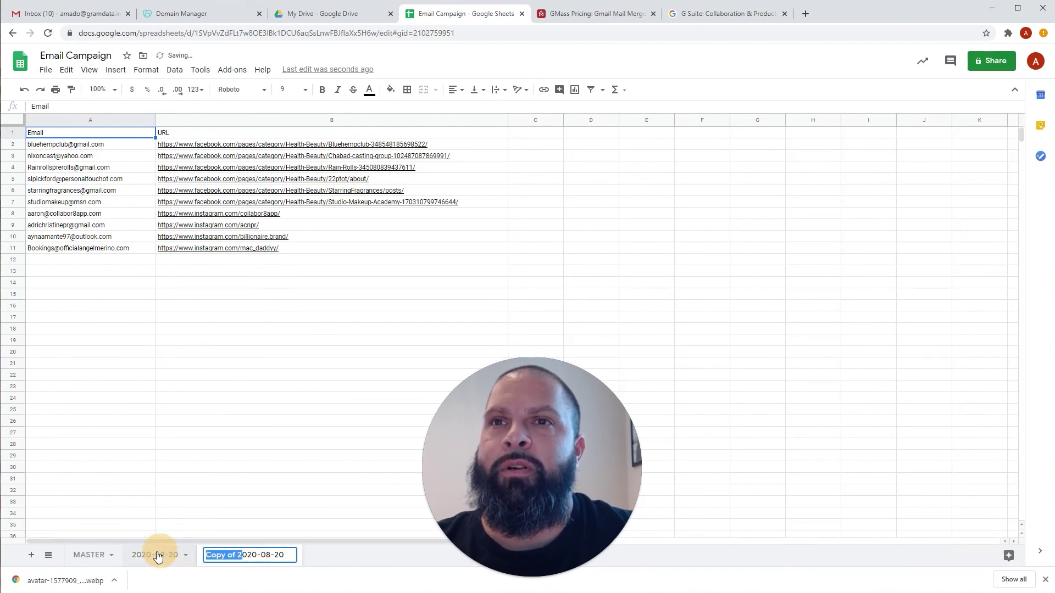
{"action": "key", "text": "BackSpace"}
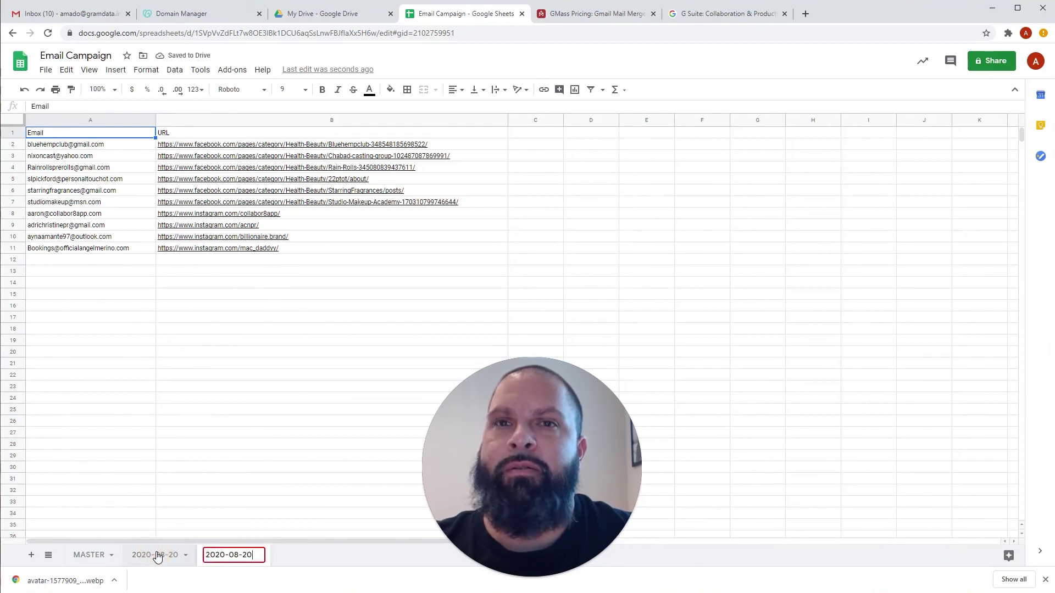
{"action": "key", "text": "BackSpace"}
{"action": "type", "text": "1"}
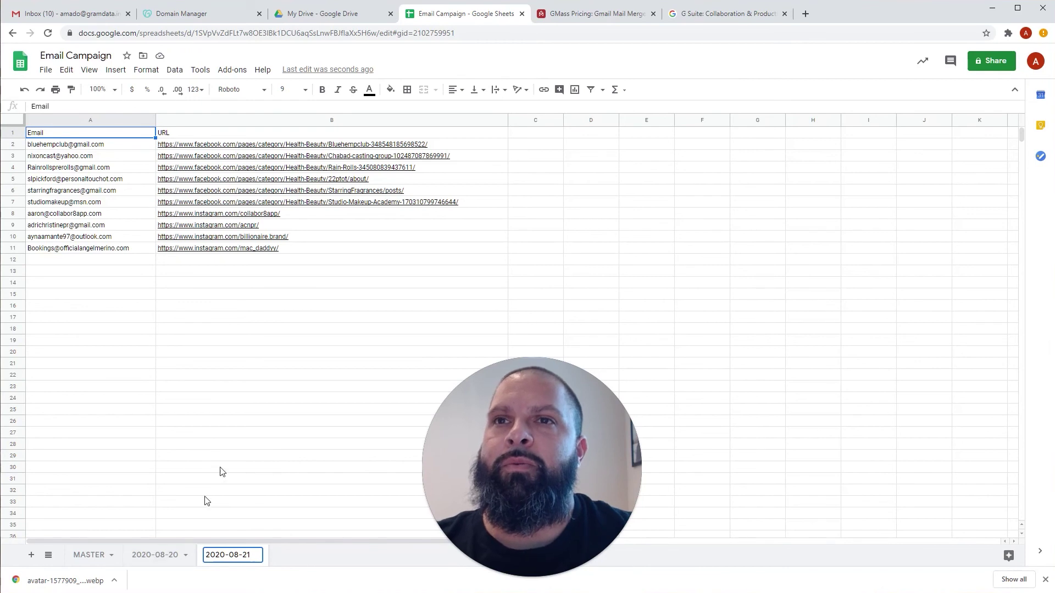
{"action": "left_click", "coordinate": [214, 444]}
- Clear the copied contacts from 2020-08-21, leaving only the Email and URL headers
{"action": "left_click_drag", "start_coordinate": [195, 297], "coordinate": [82, 146]}
{"action": "key", "text": "Delete"}
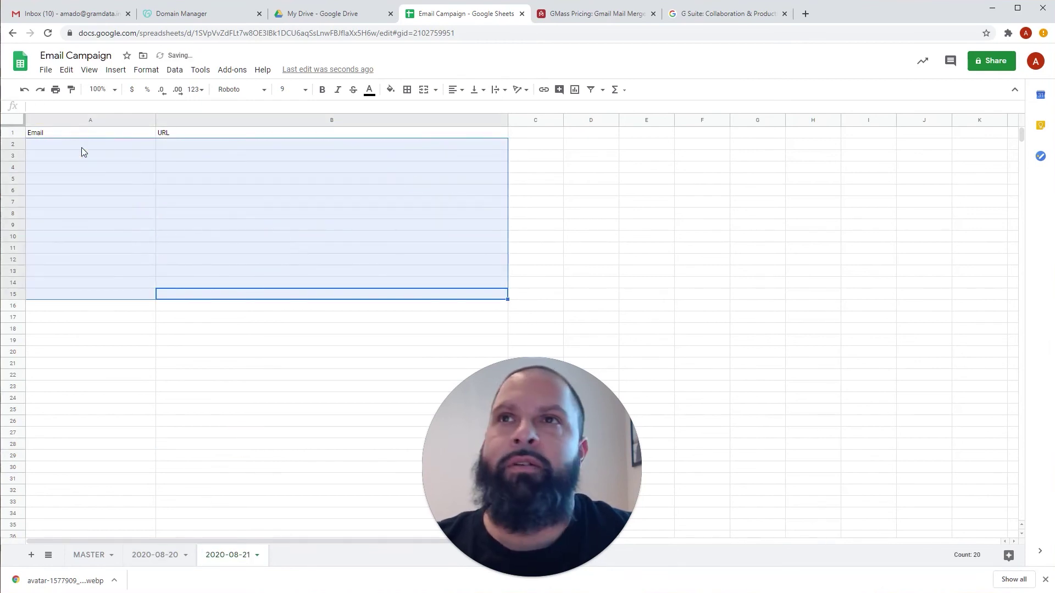
{"action": "left_click", "coordinate": [148, 556]}
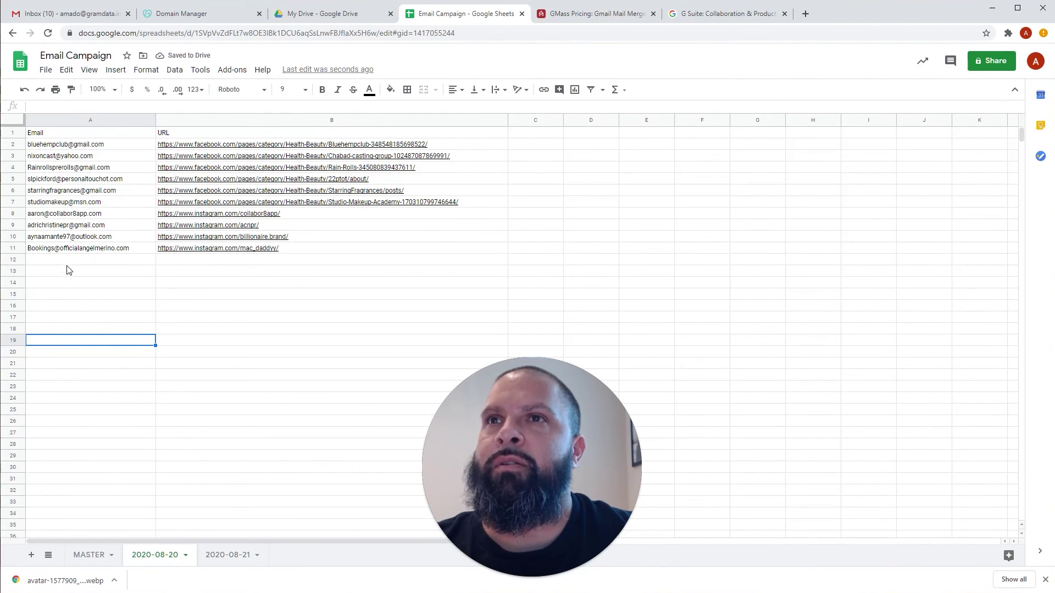
{"action": "left_click", "coordinate": [89, 556]}
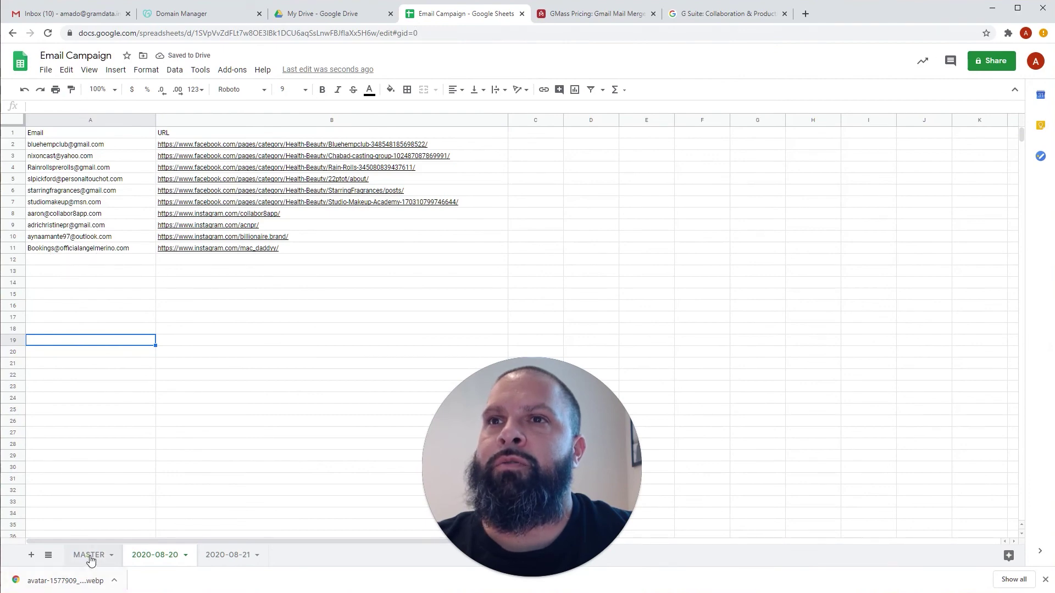
- Shade MASTER rows 2–11 light green
{"action": "left_click", "coordinate": [12, 145]}
{"action": "left_click", "coordinate": [9, 249], "text": "shift"}
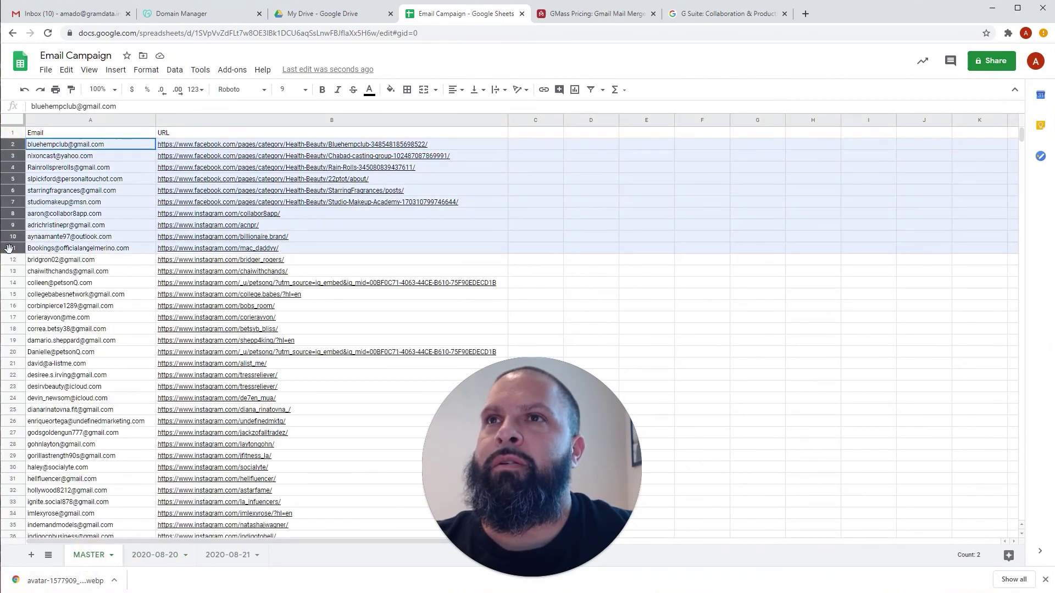
{"action": "left_click", "coordinate": [391, 90]}
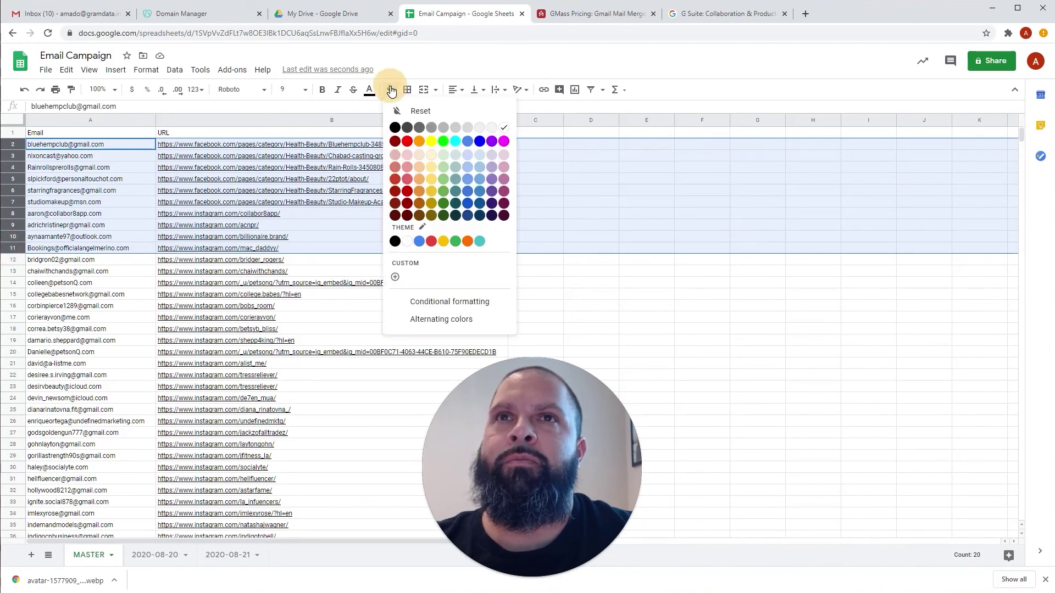
{"action": "left_click", "coordinate": [443, 156]}
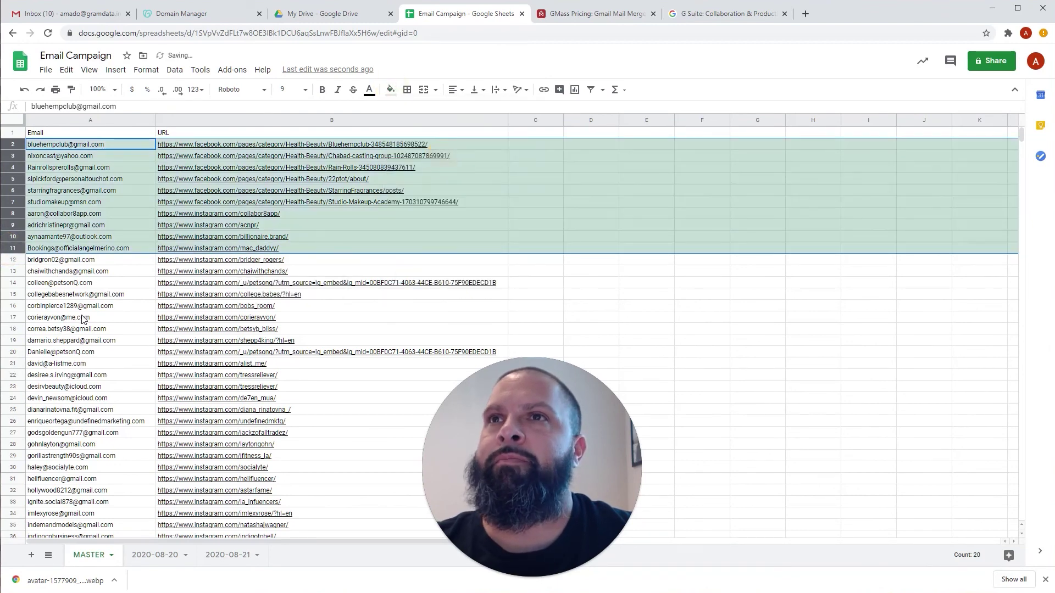
{"action": "left_click", "coordinate": [70, 294]}
- Paste the next ten contacts (MASTER rows 12–21) into the 2020-08-21 sheet at A2
{"action": "left_click_drag", "start_coordinate": [124, 262], "coordinate": [193, 362]}
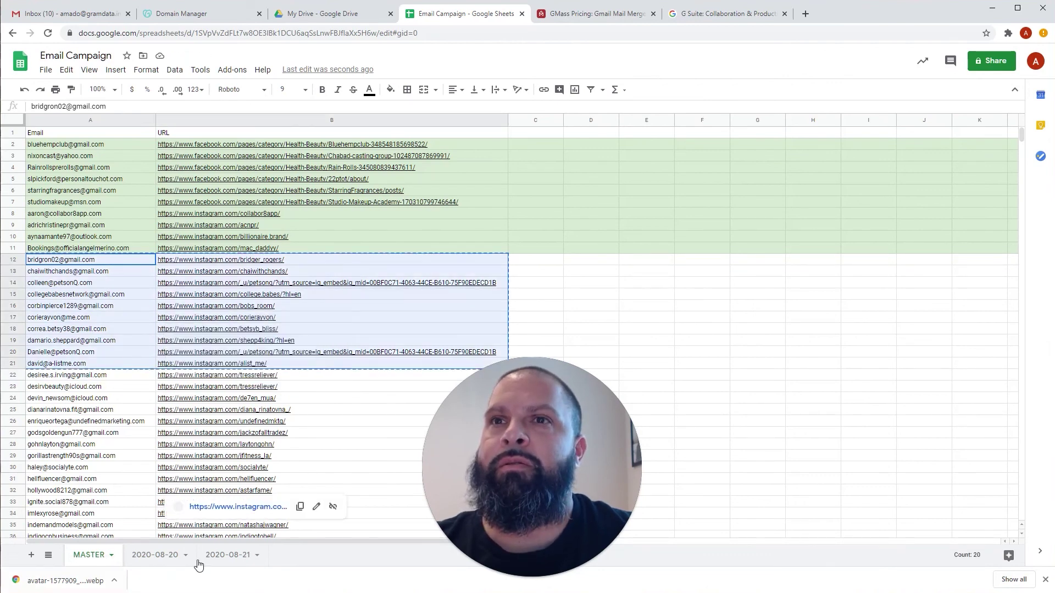
{"action": "left_click", "coordinate": [220, 555]}
{"action": "left_click", "coordinate": [58, 146]}
{"action": "key", "text": "ctrl+v"}
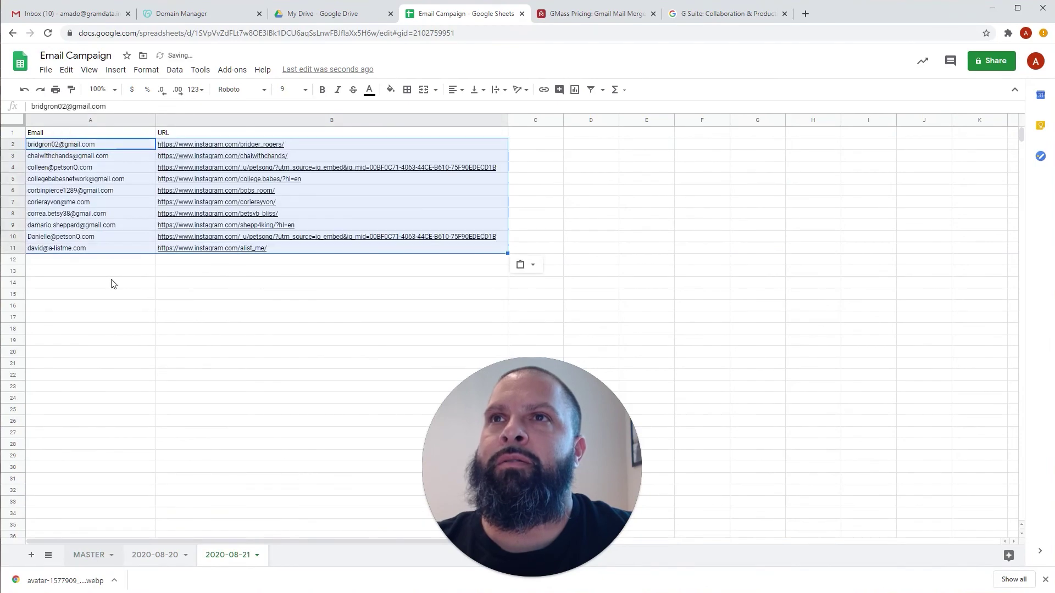
{"action": "left_click", "coordinate": [126, 391]}
- Shade MASTER rows 12–21 light green to mark them as used
{"action": "left_click", "coordinate": [93, 555]}
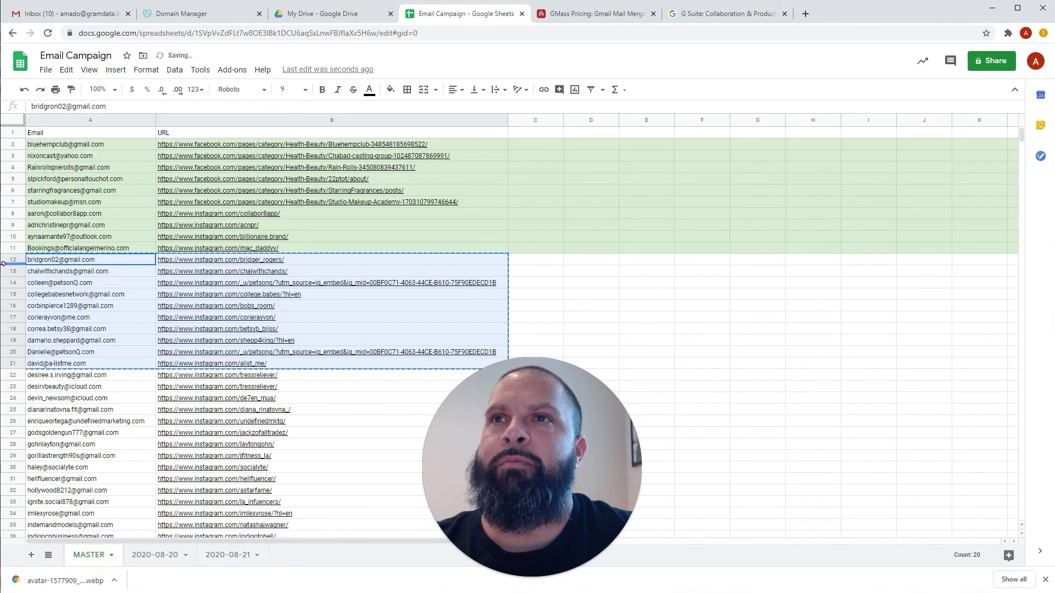
{"action": "left_click", "coordinate": [8, 364]}
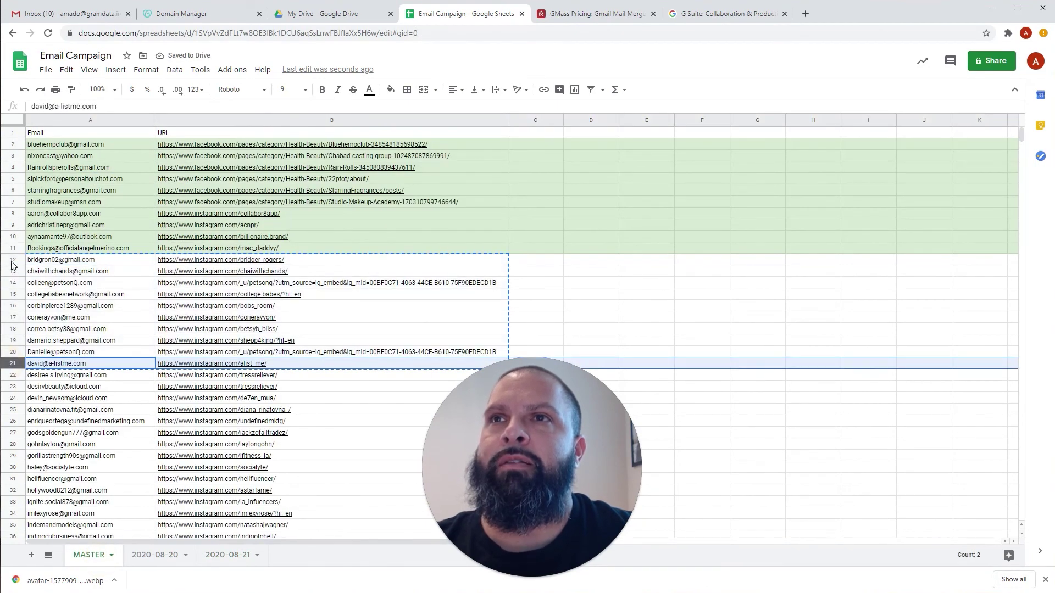
{"action": "left_click", "coordinate": [12, 260], "text": "shift"}
{"action": "left_click", "coordinate": [390, 89]}
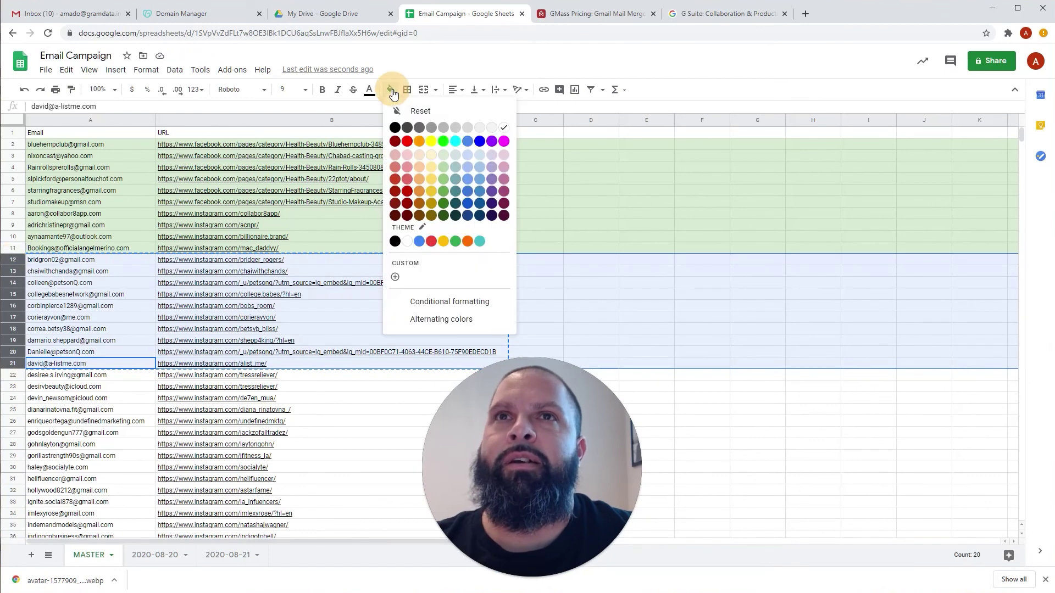
{"action": "left_click", "coordinate": [443, 156]}
{"action": "left_click", "coordinate": [94, 387]}
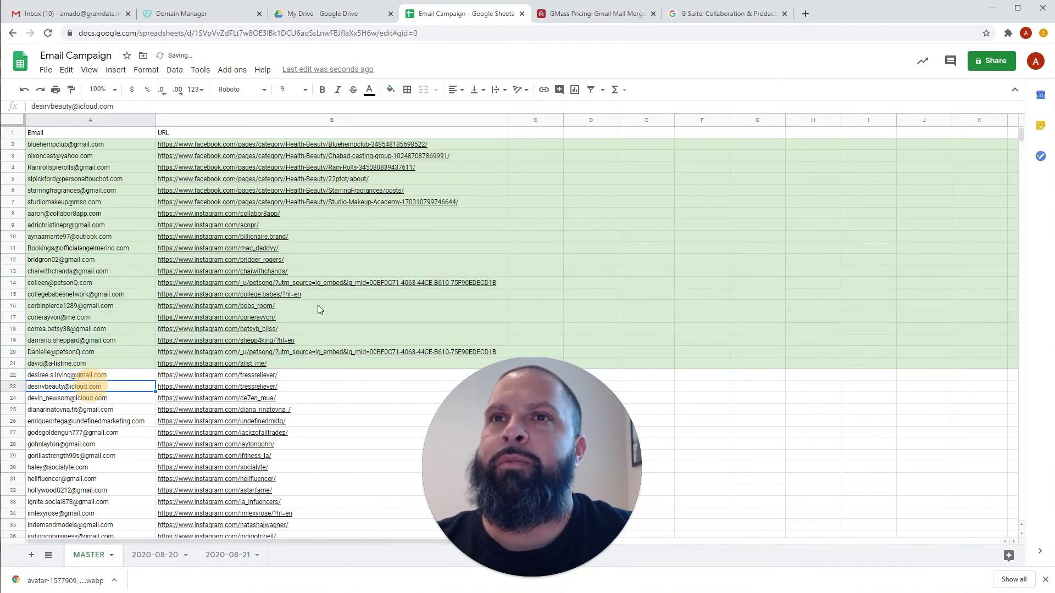
{"action": "left_click", "coordinate": [77, 13]}
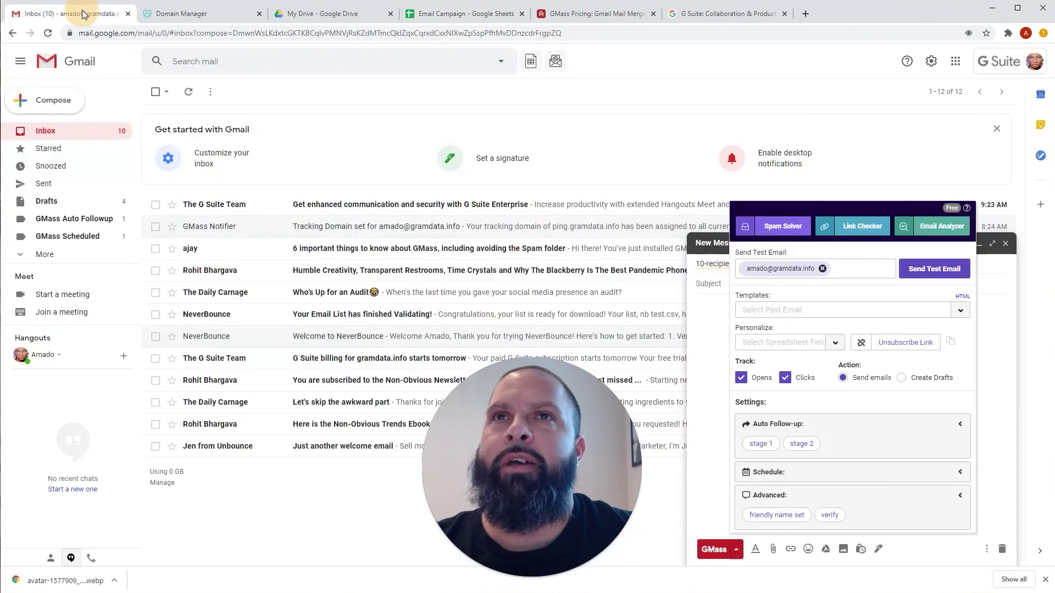
- Show the GMass schedule options and check the 2020-08-20 and 2020-08-21 sheets
{"action": "left_click", "coordinate": [960, 472]}
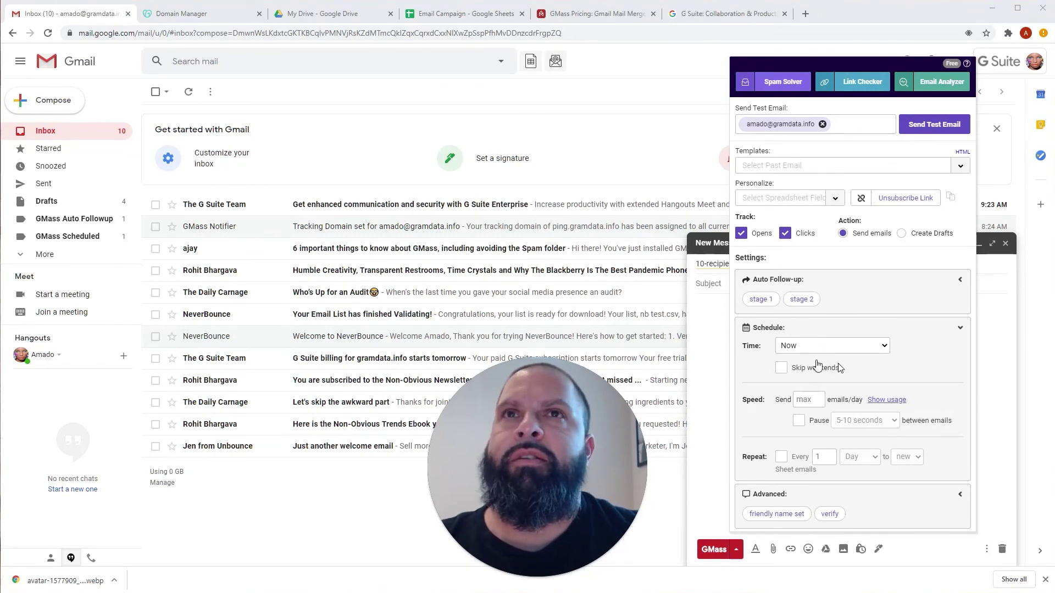
{"action": "left_click", "coordinate": [442, 16]}
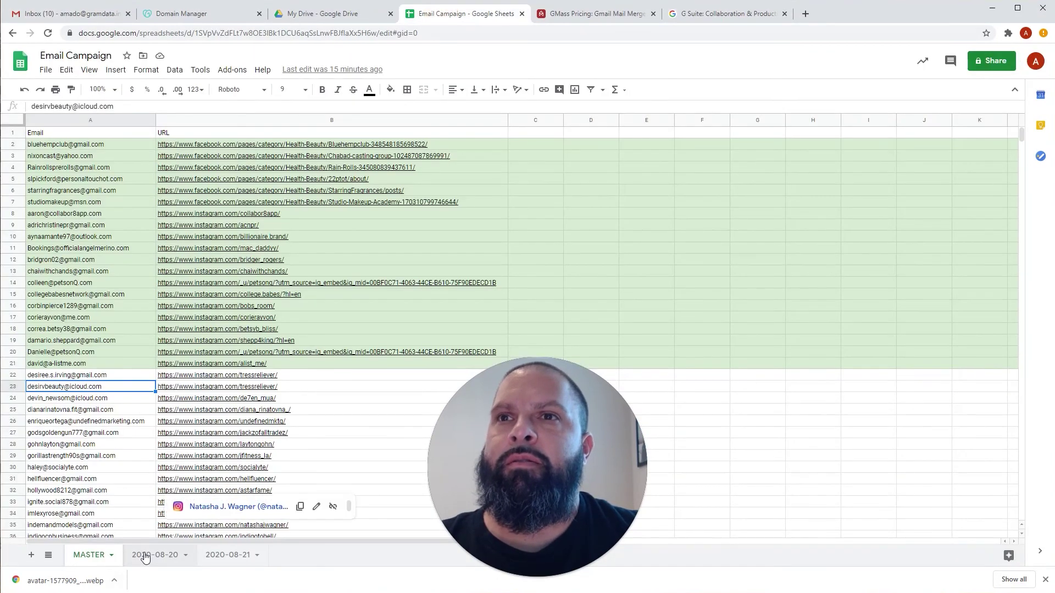
{"action": "left_click", "coordinate": [159, 556]}
{"action": "left_click", "coordinate": [231, 560]}
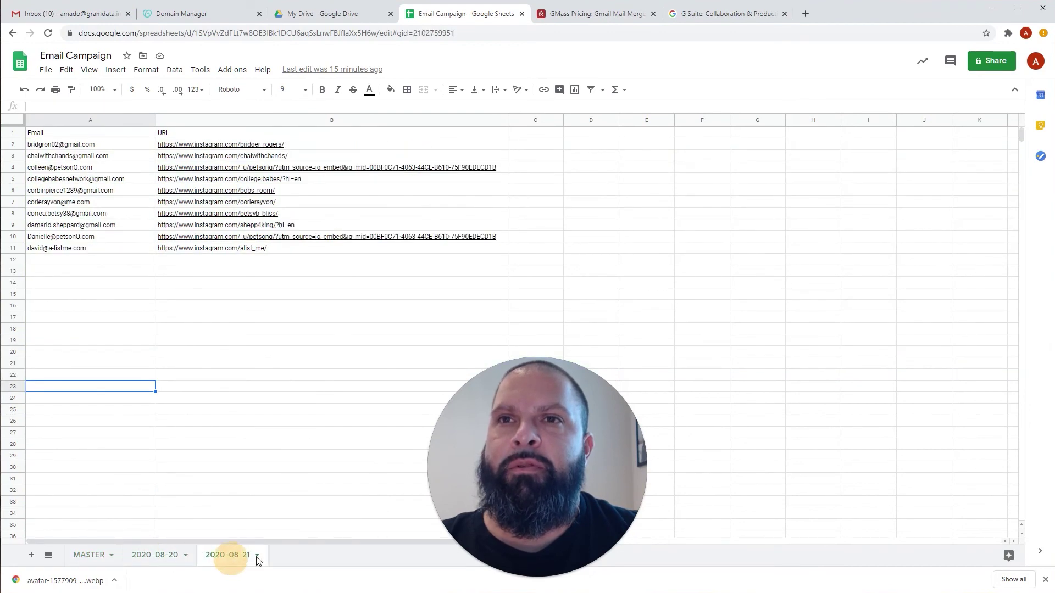
{"action": "left_click", "coordinate": [53, 14]}
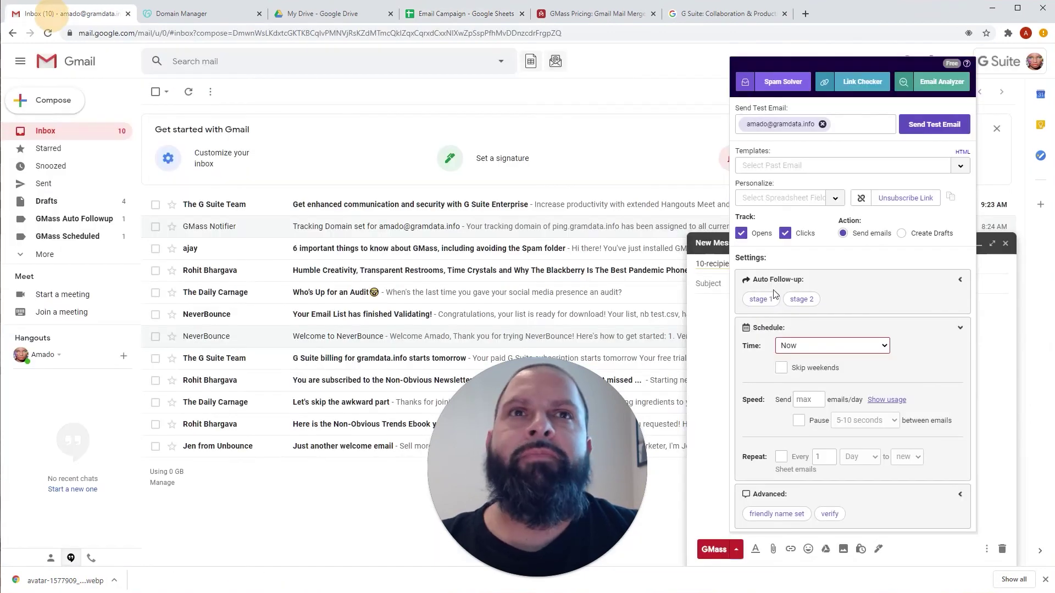
- Schedule the campaign for a custom time: 08/21/2020 at 00:37pm -07:00
{"action": "left_click", "coordinate": [836, 348]}
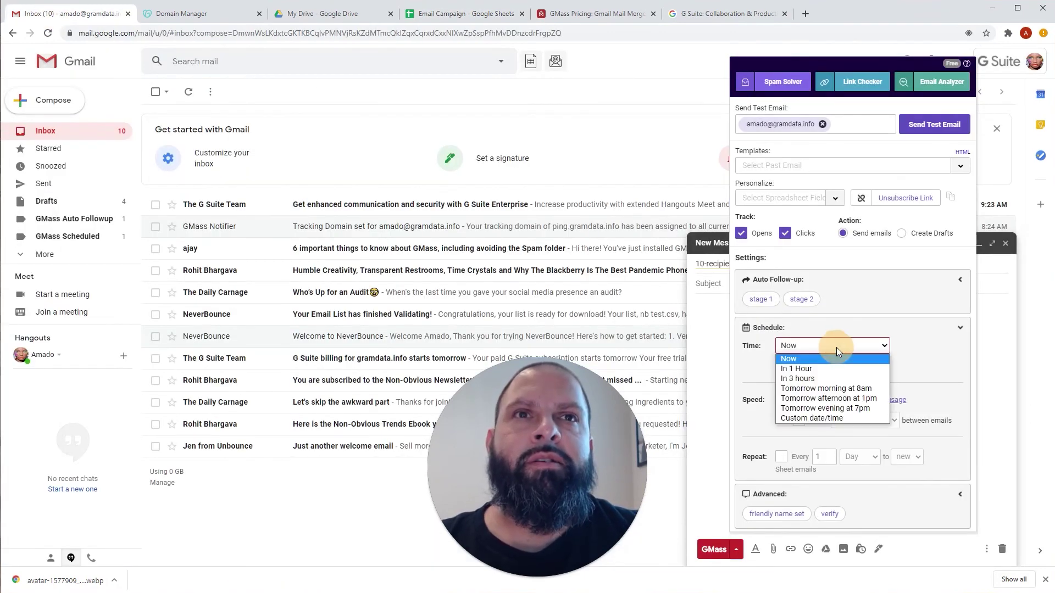
{"action": "left_click", "coordinate": [820, 418]}
{"action": "double_click", "coordinate": [797, 362]}
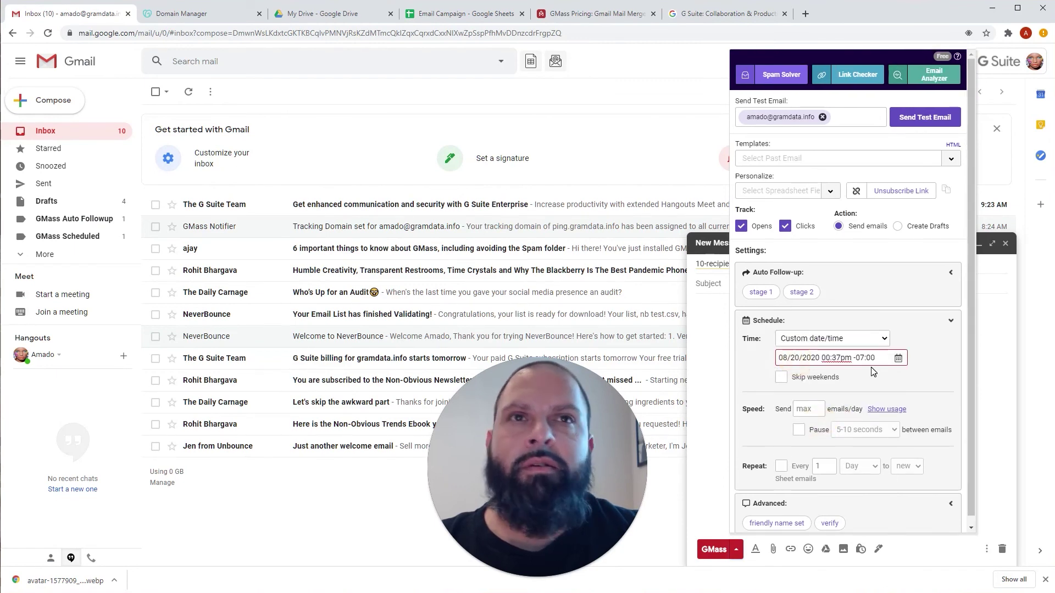
{"action": "type", "text": "21"}
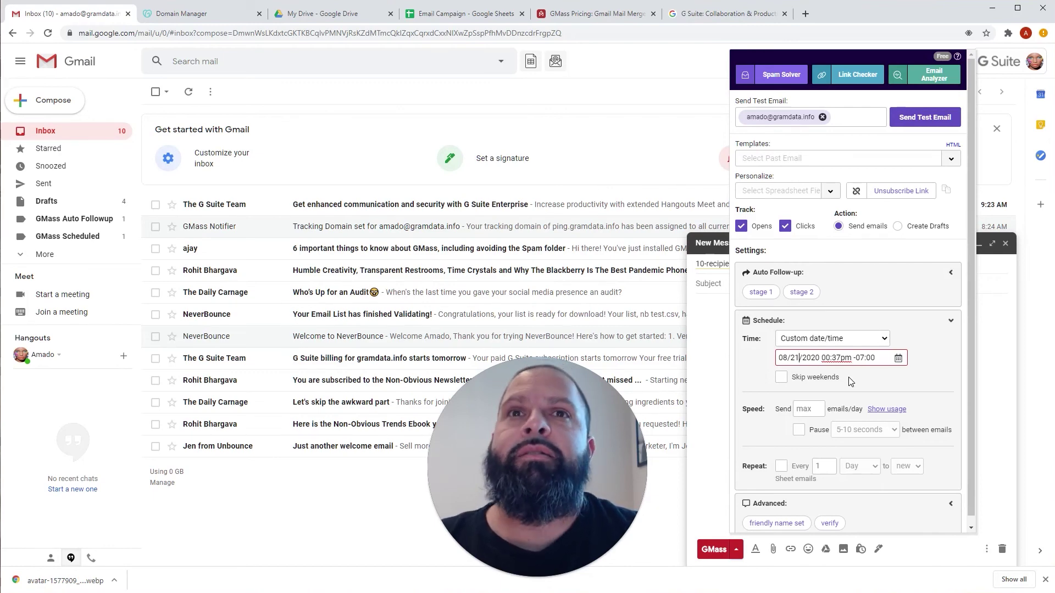
{"action": "left_click", "coordinate": [448, 11]}
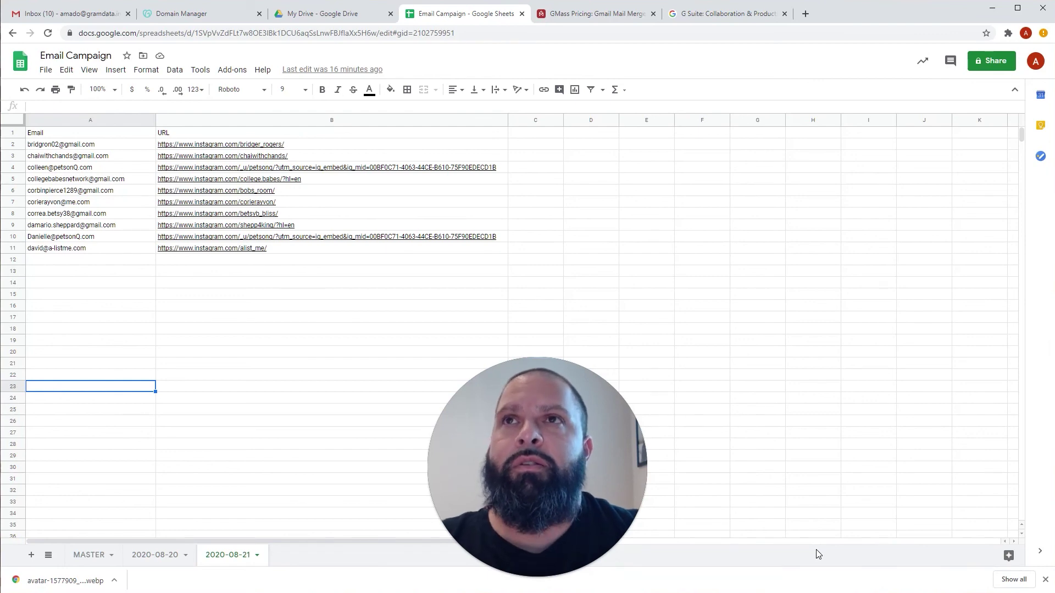
- Go back to the Gmail compose window with its GMass settings panel
{"action": "left_click", "coordinate": [47, 13]}
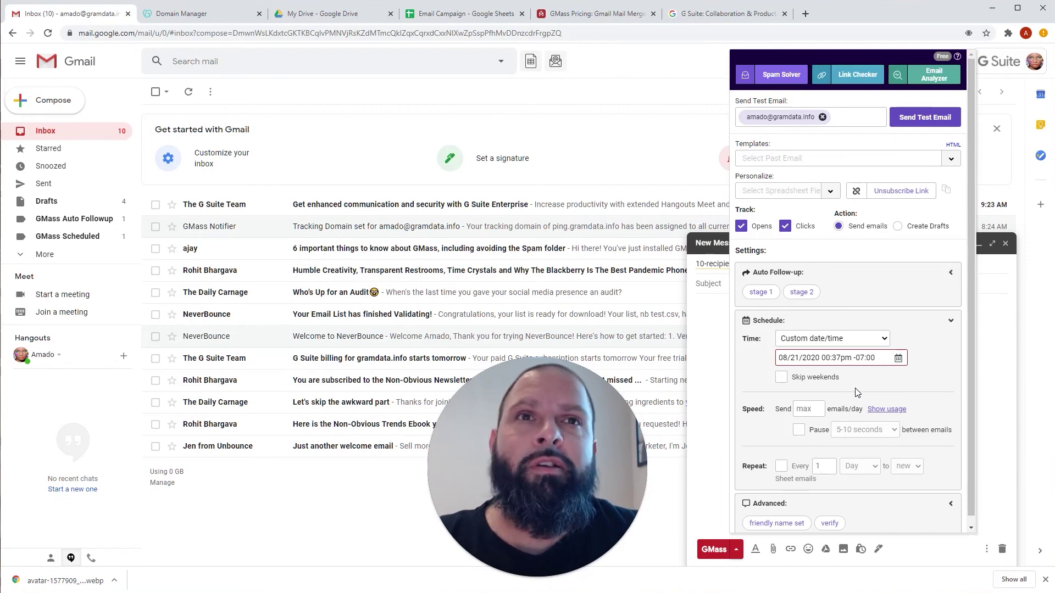
- Cap sending at 200 emails per day with pausing between emails off, and close GMass settings
{"action": "left_click", "coordinate": [807, 409]}
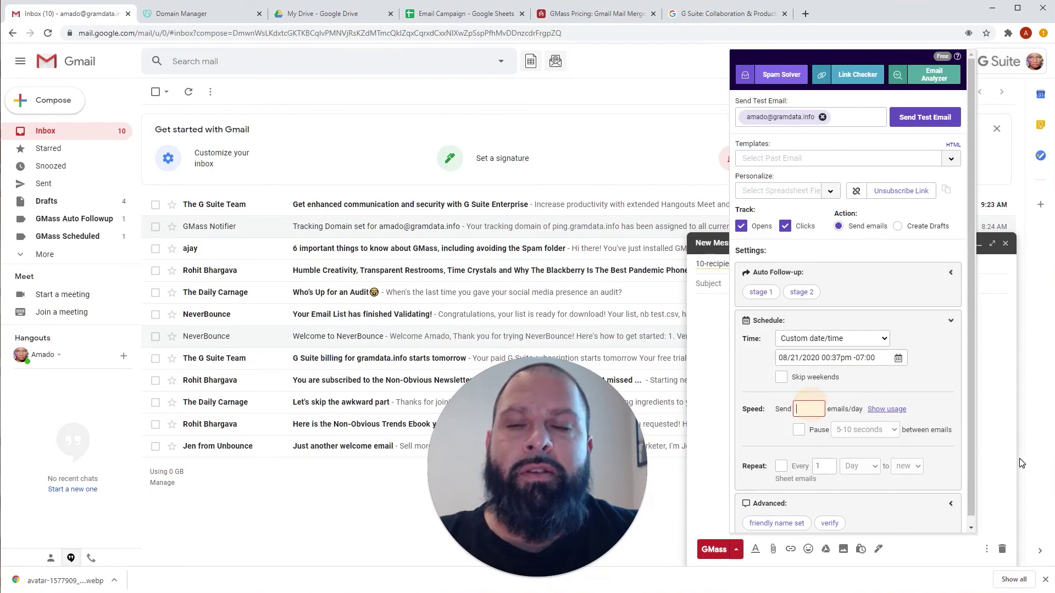
{"action": "type", "text": "200"}
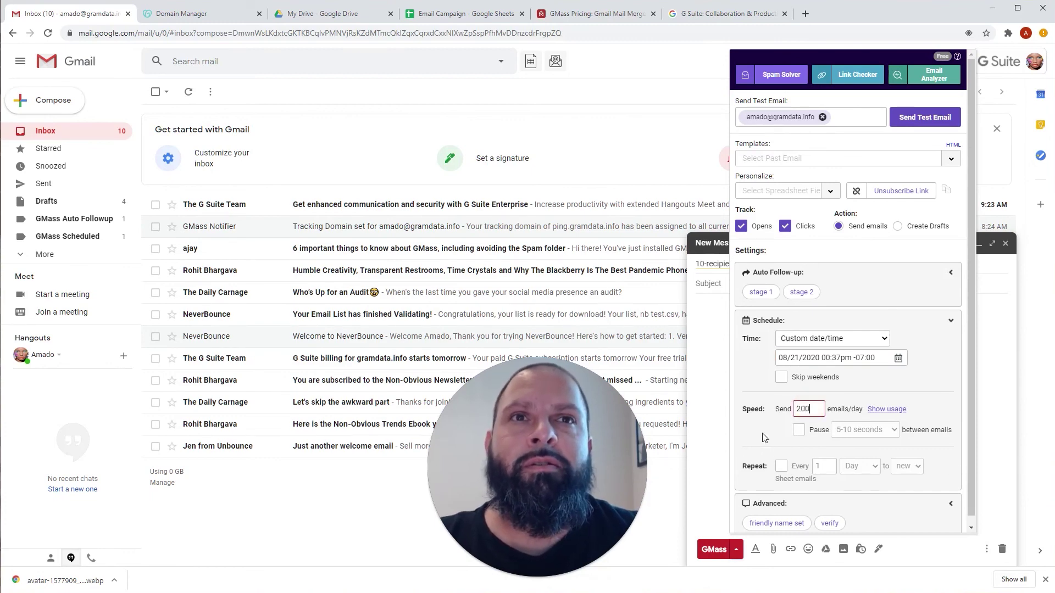
{"action": "left_click", "coordinate": [799, 430]}
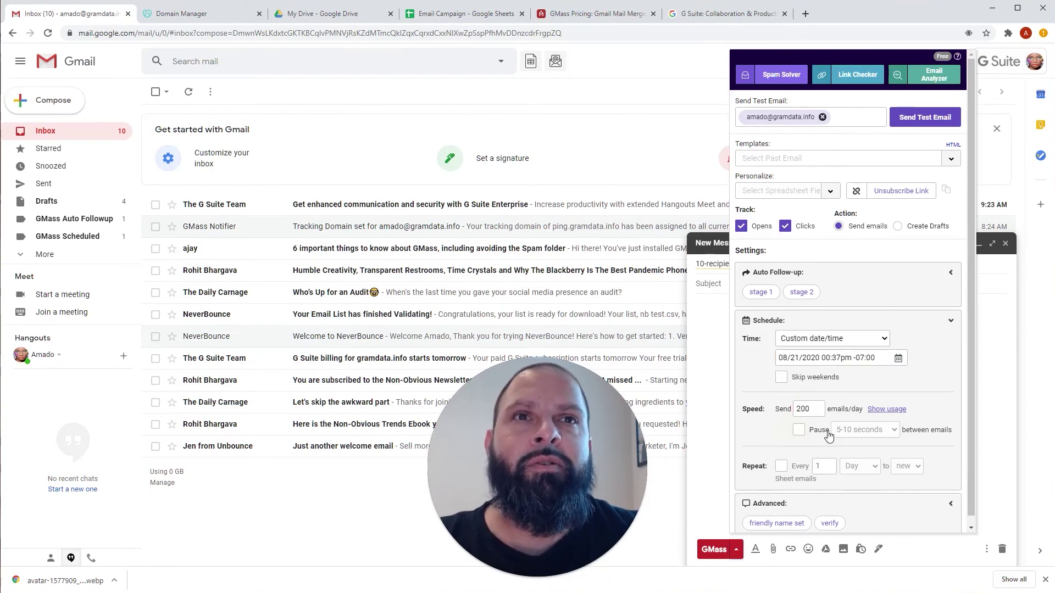
{"action": "left_click", "coordinate": [802, 430]}
{"action": "left_click", "coordinate": [875, 430]}
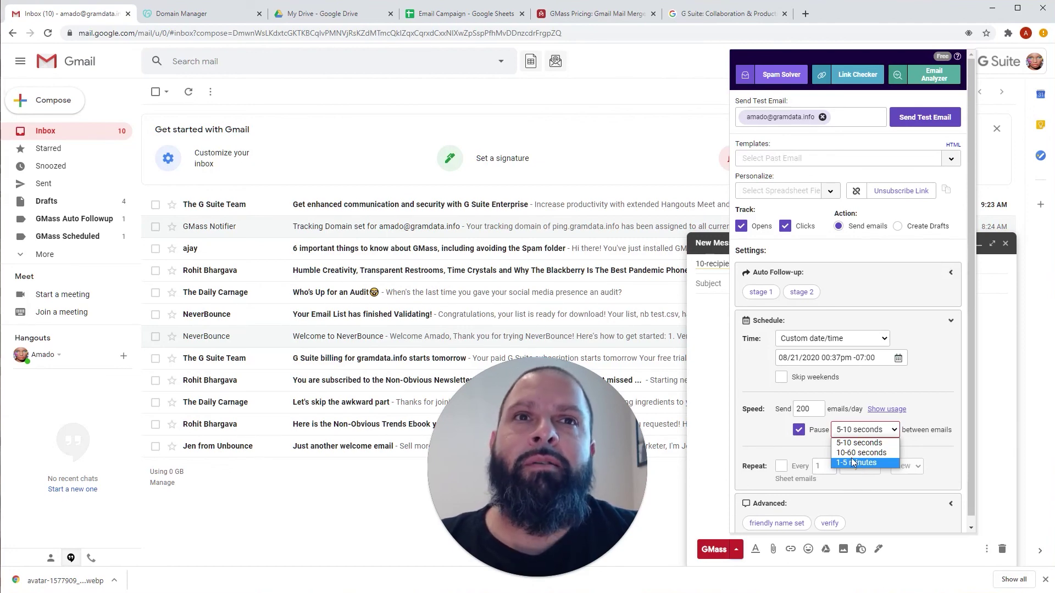
{"action": "left_click", "coordinate": [799, 430]}
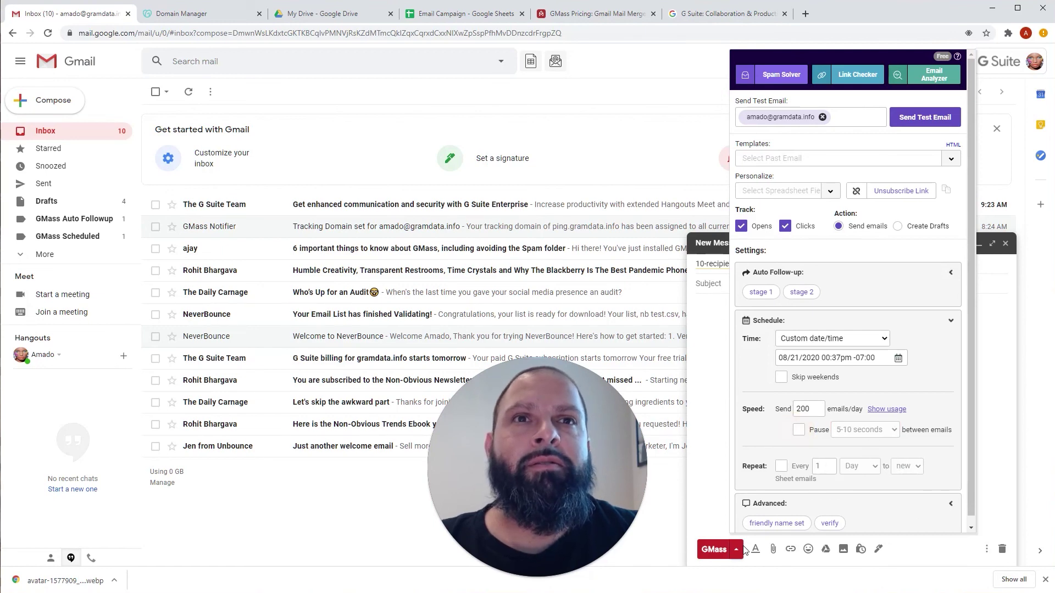
{"action": "left_click", "coordinate": [736, 550]}
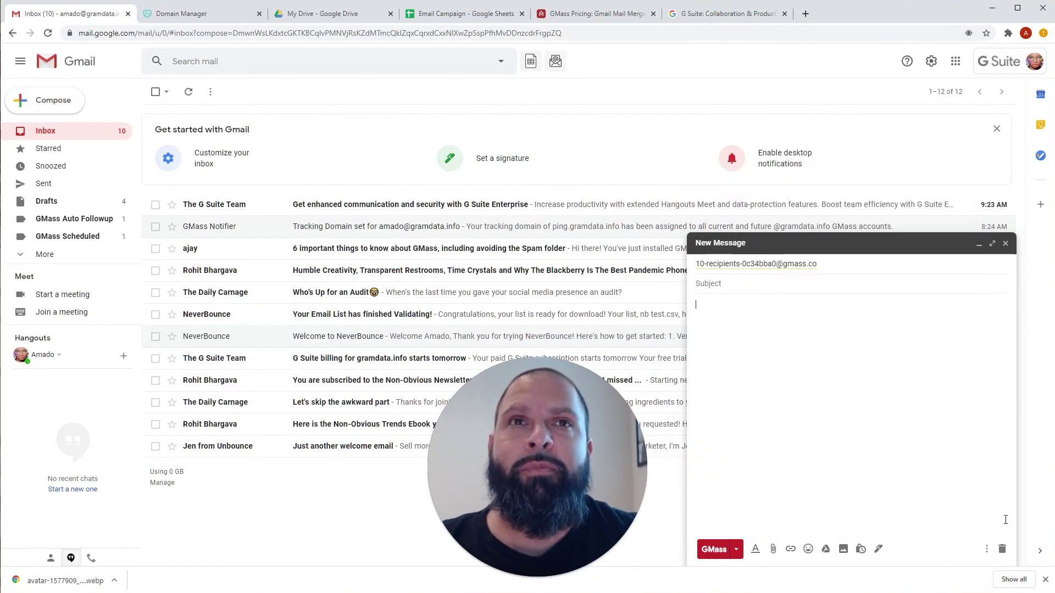
- Place the cursor in the campaign message body, the Subject line, then the body again
{"action": "left_click", "coordinate": [710, 317]}
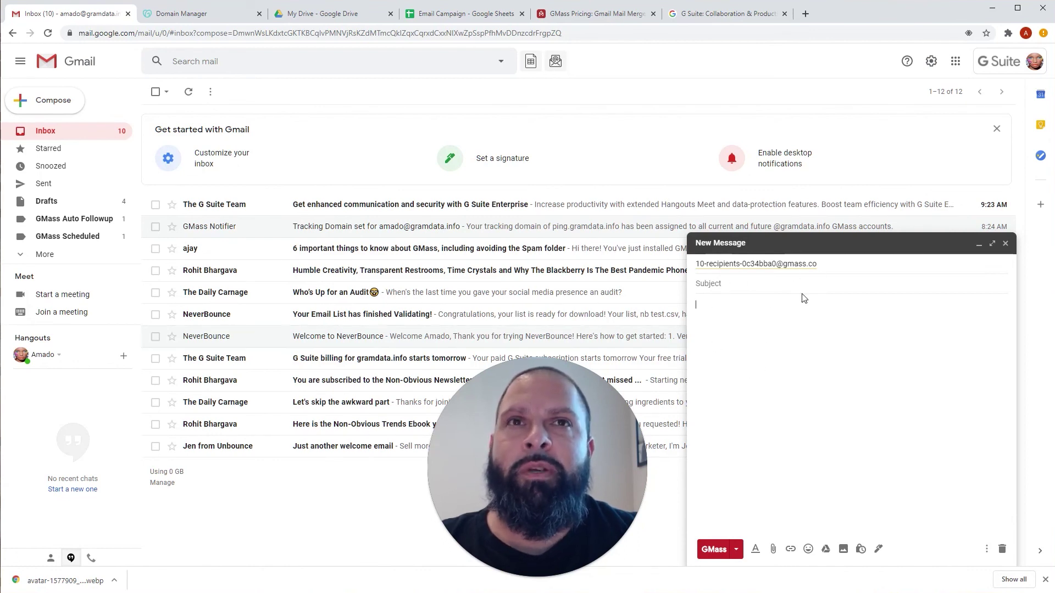
{"action": "left_click", "coordinate": [752, 286]}
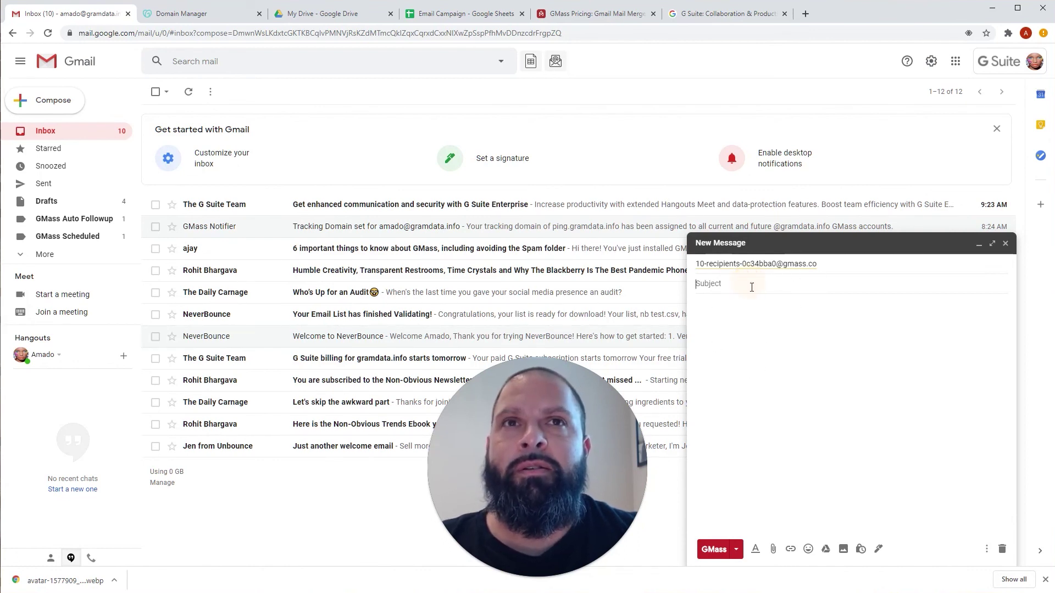
{"action": "left_click", "coordinate": [740, 335]}
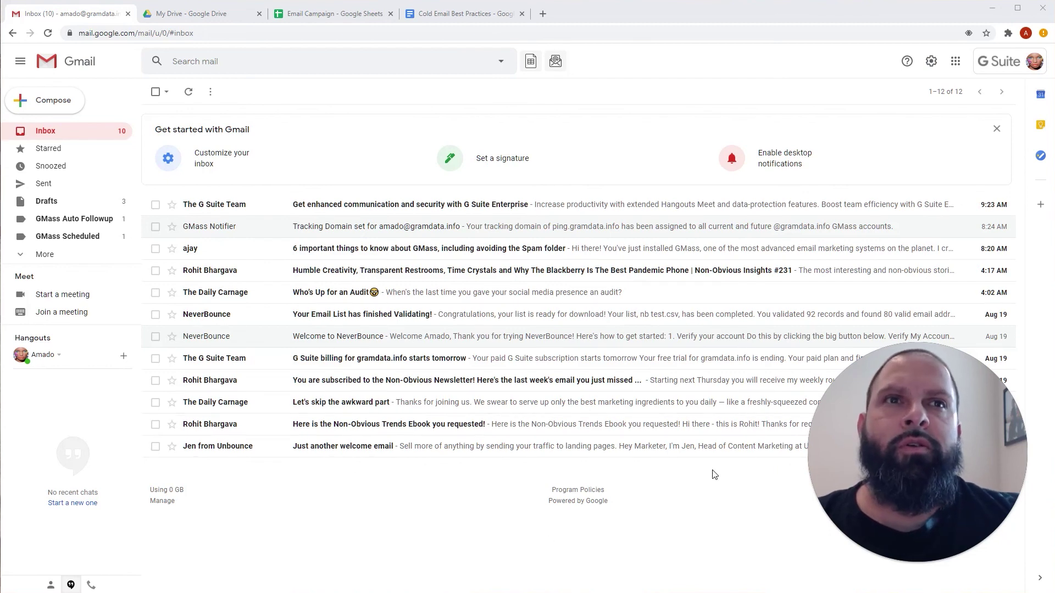
{"action": "mouse_move", "coordinate": [876, 428]}
{"action": "left_click_drag", "start_coordinate": [876, 428], "coordinate": [598, 436]}
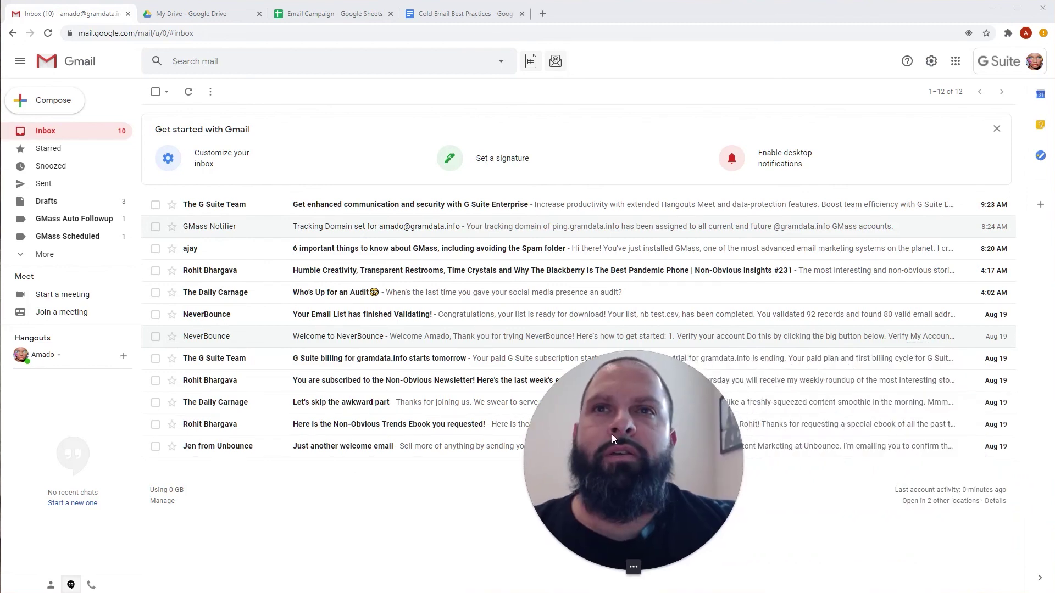
{"action": "left_click", "coordinate": [24, 111]}
{"action": "left_click_drag", "start_coordinate": [672, 464], "coordinate": [495, 467]}
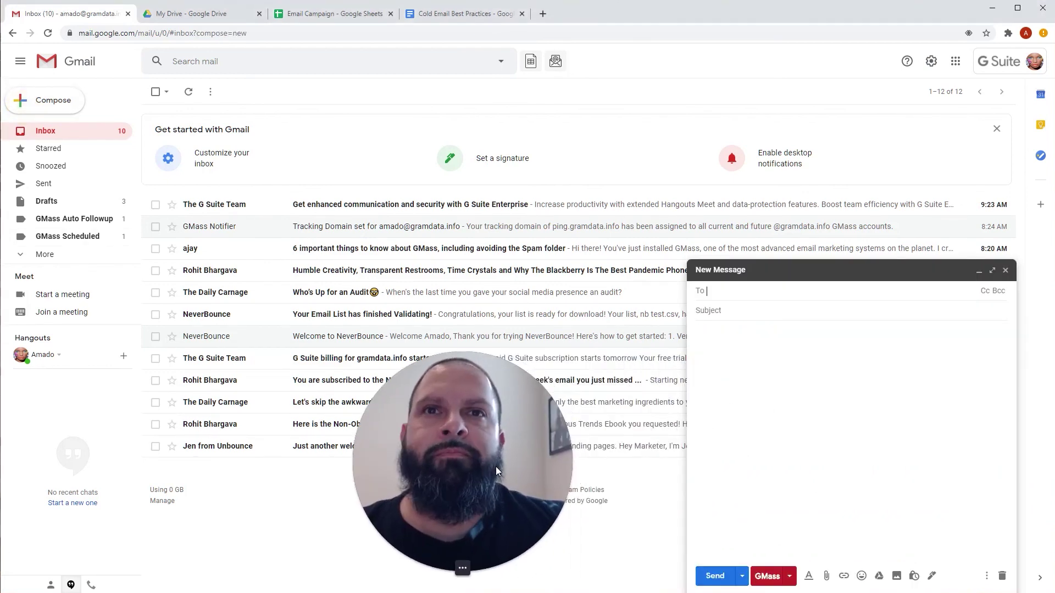
{"action": "left_click", "coordinate": [790, 576]}
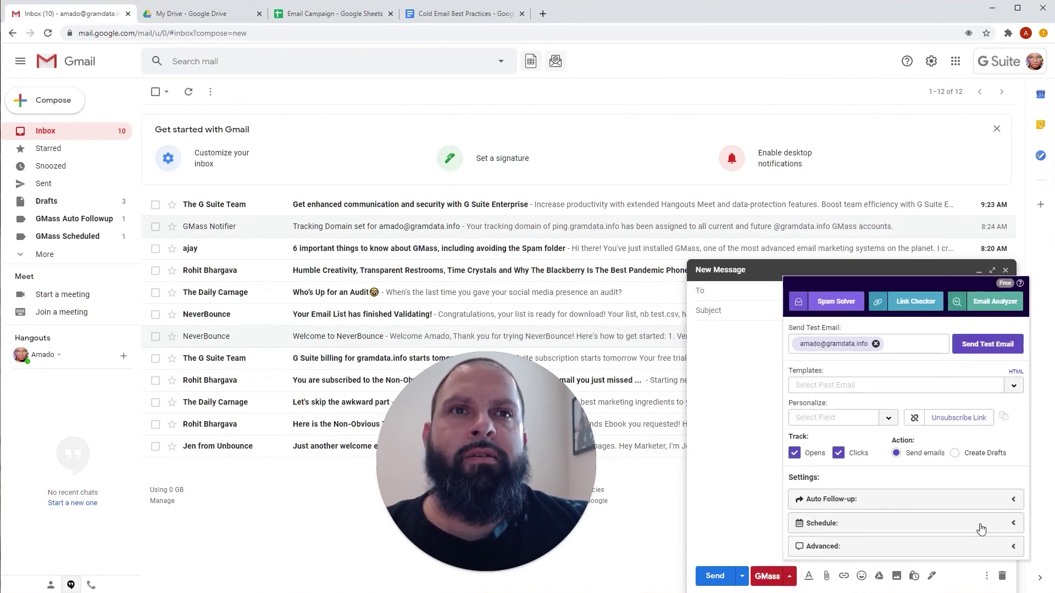
{"action": "left_click", "coordinate": [1012, 501]}
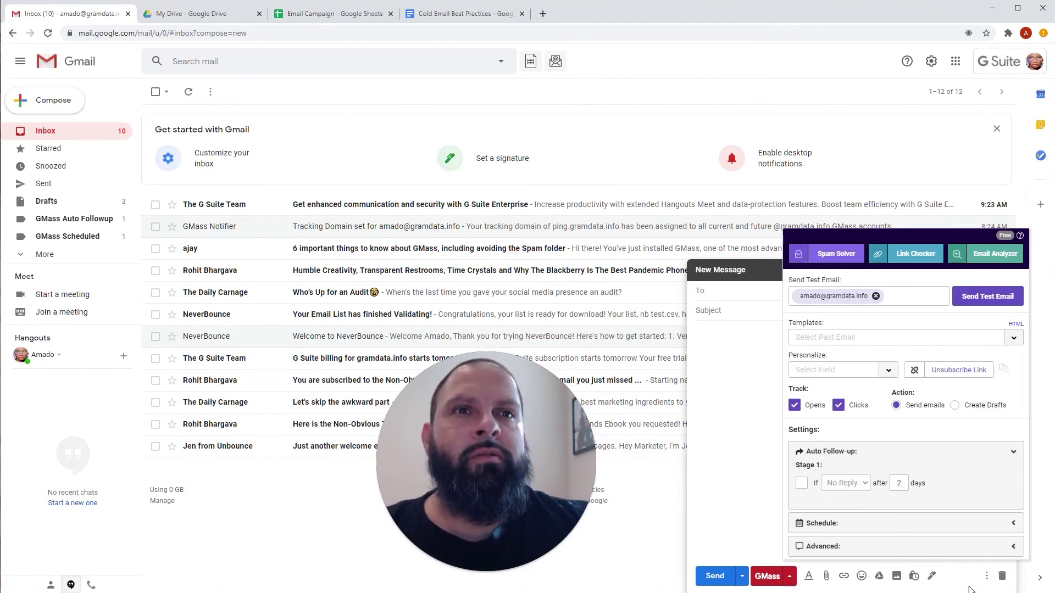
{"action": "left_click", "coordinate": [789, 576]}
{"action": "left_click", "coordinate": [1002, 576]}
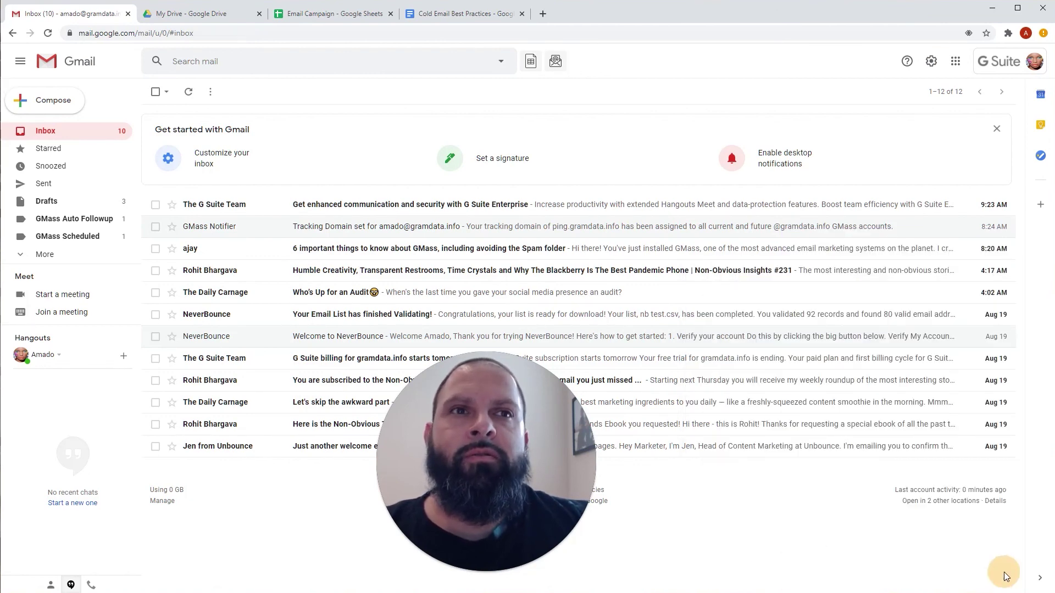
{"action": "left_click_drag", "start_coordinate": [570, 430], "coordinate": [987, 450]}
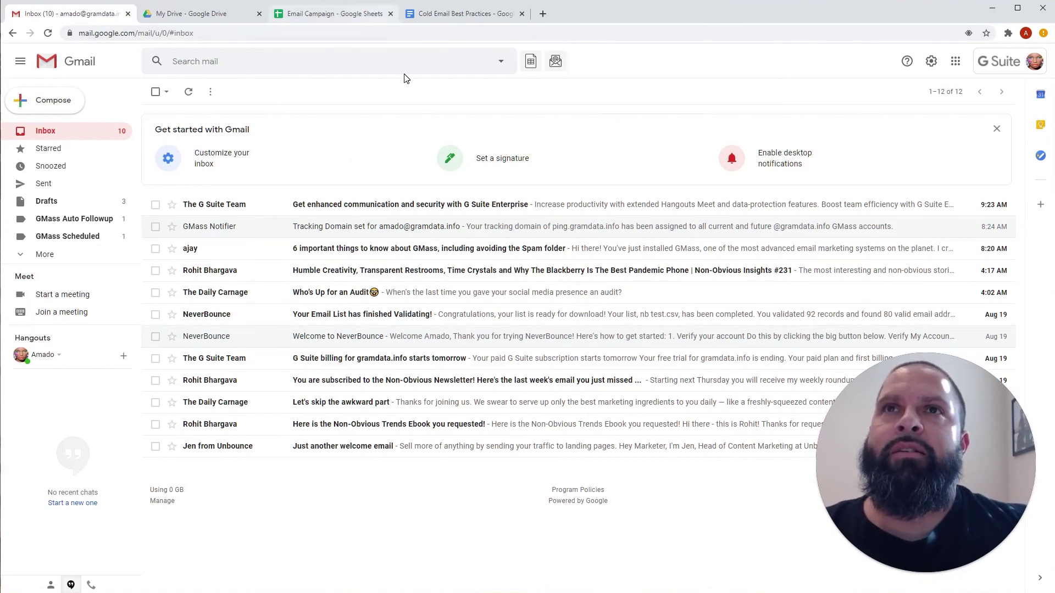
- Pick the Email Campaign spreadsheet and its TEST SHEET worksheet in the GMass dialog and connect it
{"action": "left_click", "coordinate": [531, 65]}
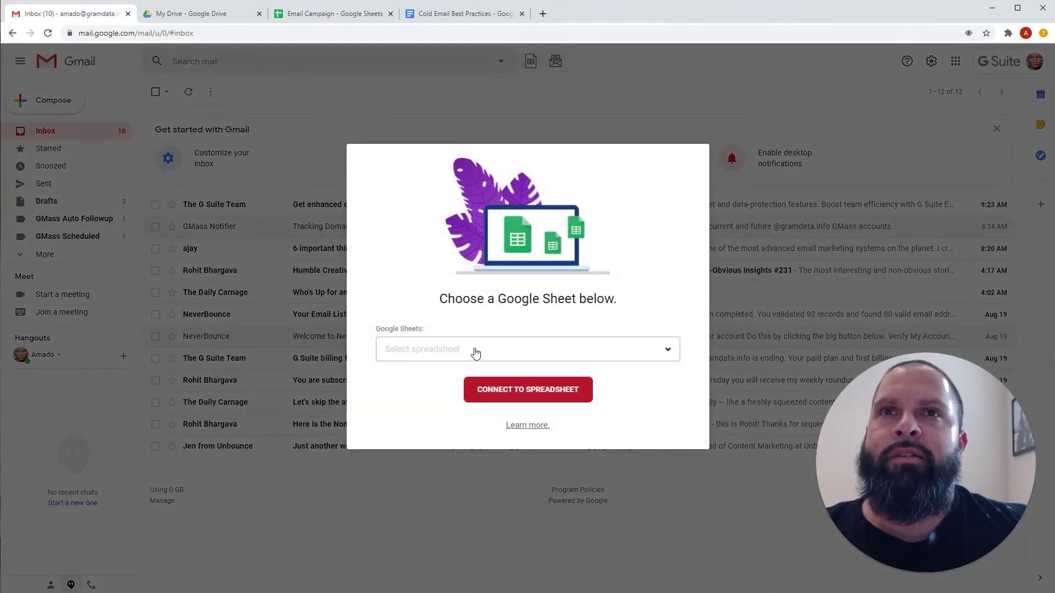
{"action": "left_click", "coordinate": [475, 350]}
{"action": "left_click", "coordinate": [443, 406]}
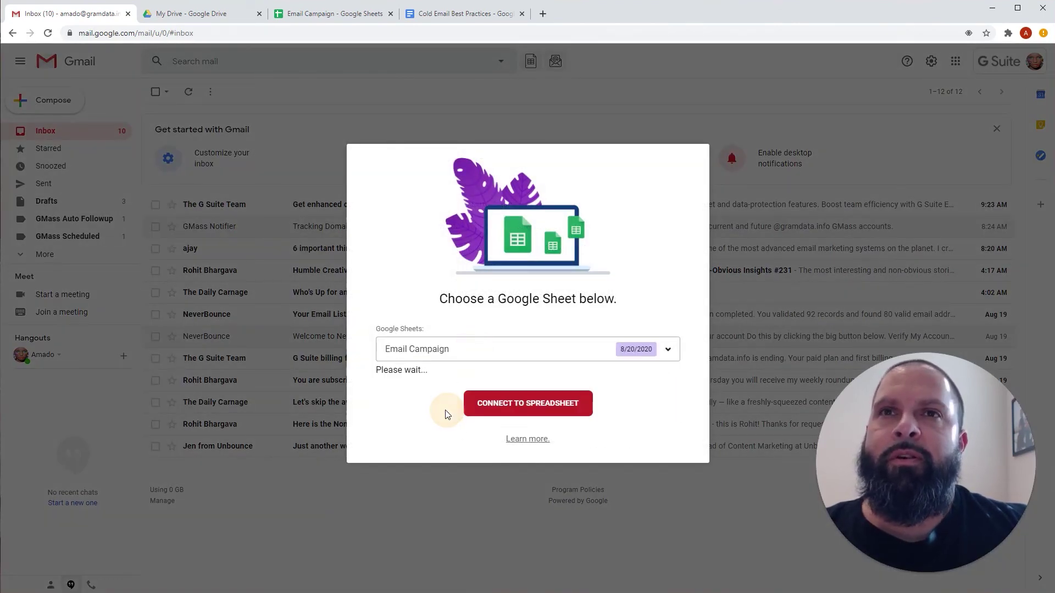
{"action": "left_click", "coordinate": [394, 537]}
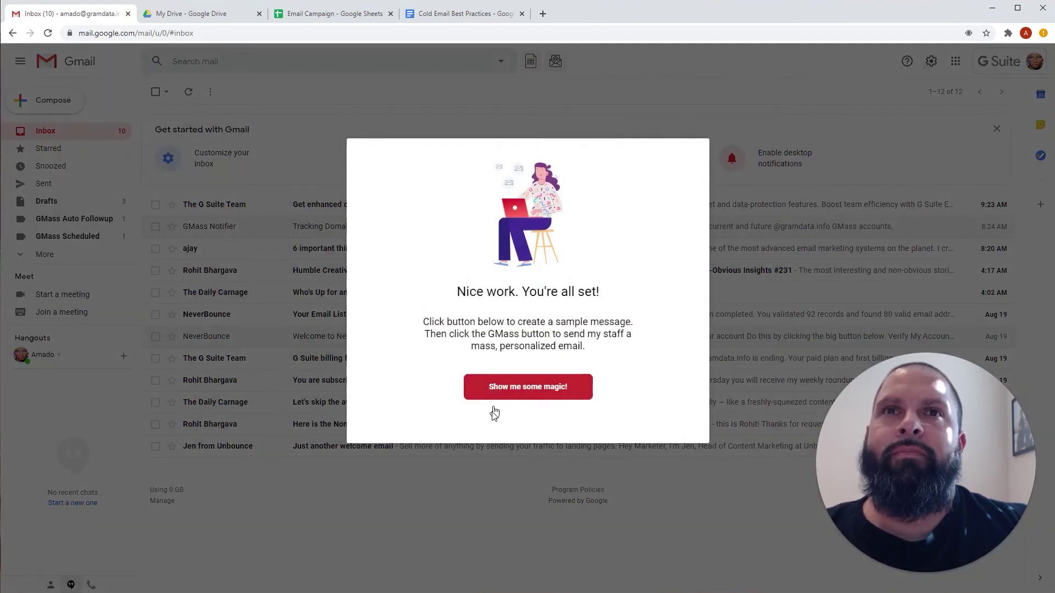
{"action": "left_click", "coordinate": [525, 394]}
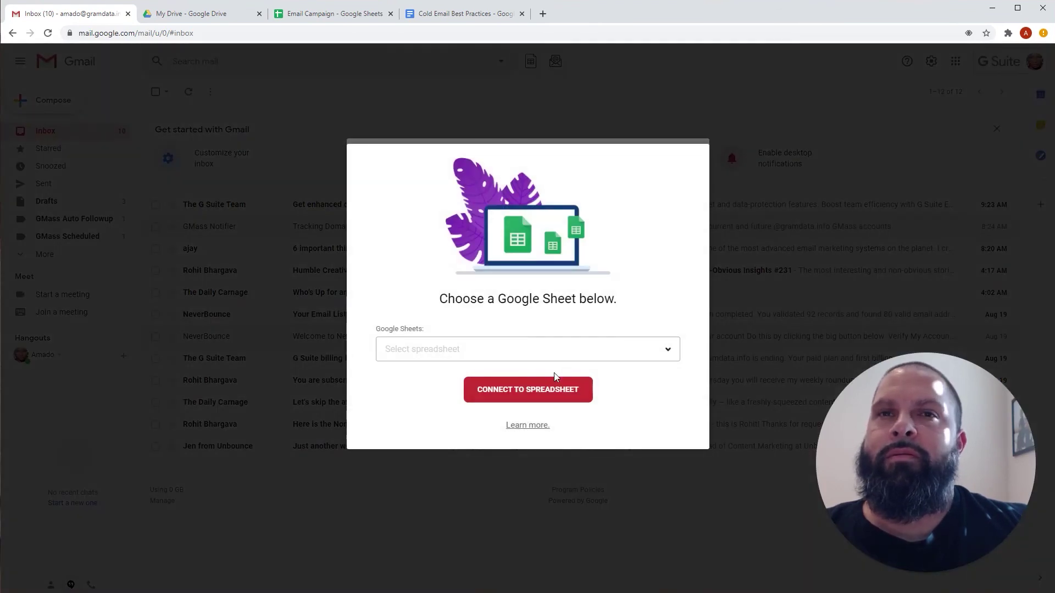
{"action": "left_click", "coordinate": [499, 349]}
{"action": "left_click", "coordinate": [434, 408]}
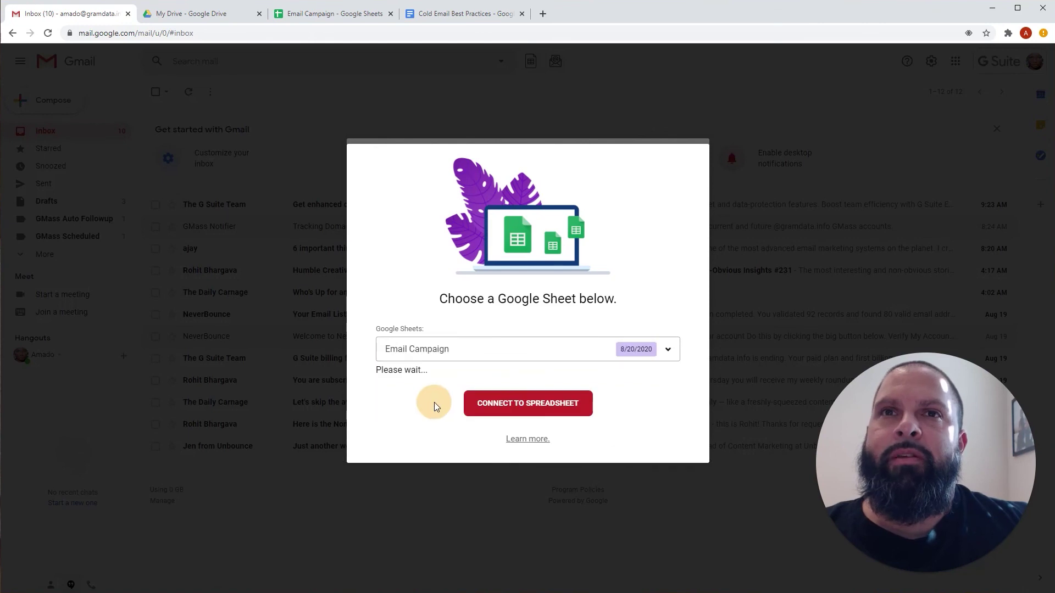
{"action": "left_click", "coordinate": [427, 381]}
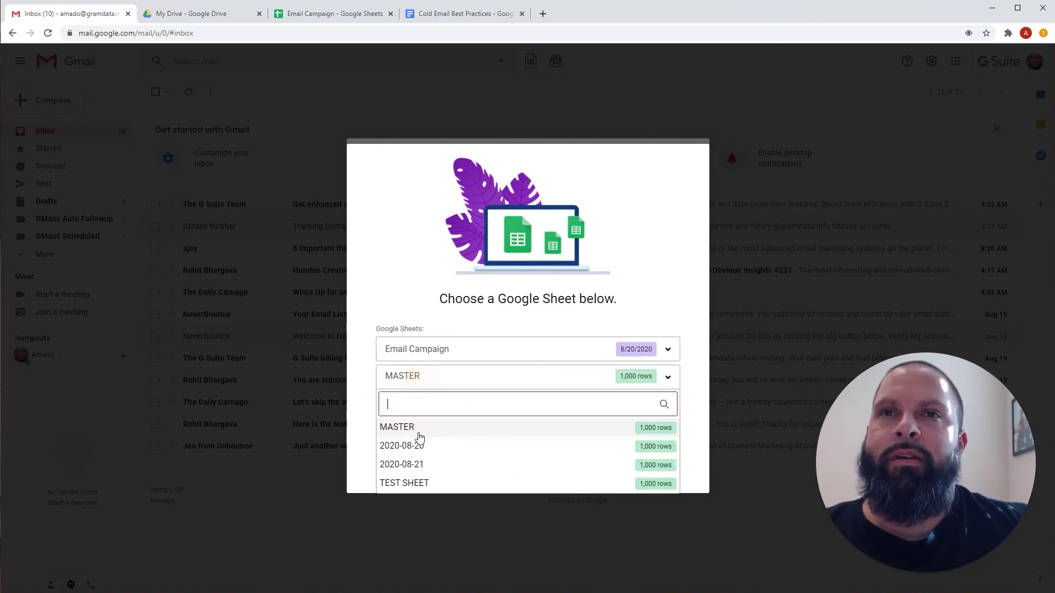
{"action": "left_click", "coordinate": [408, 483]}
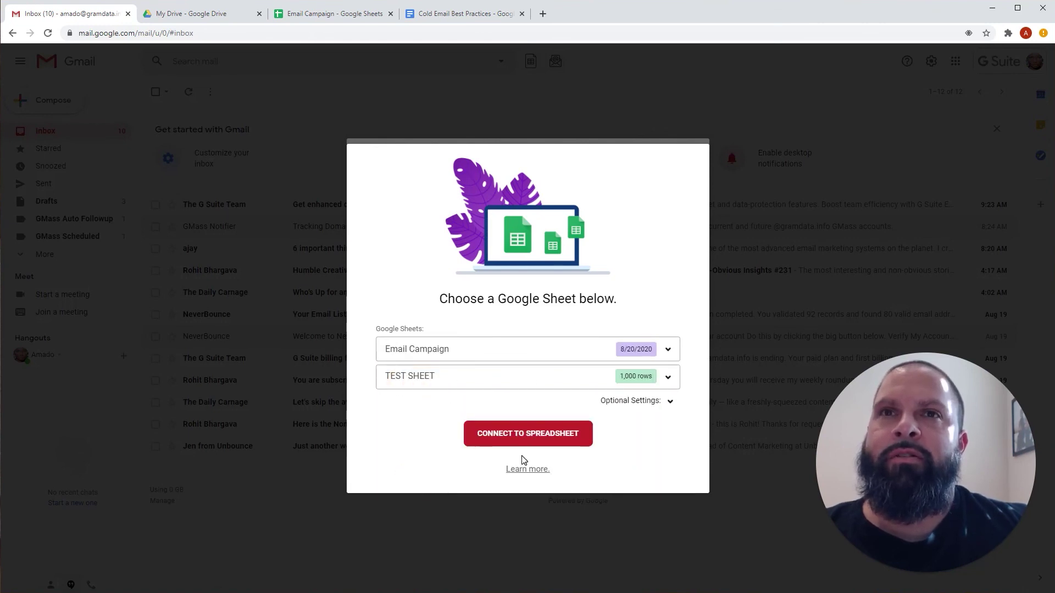
{"action": "left_click", "coordinate": [552, 440]}
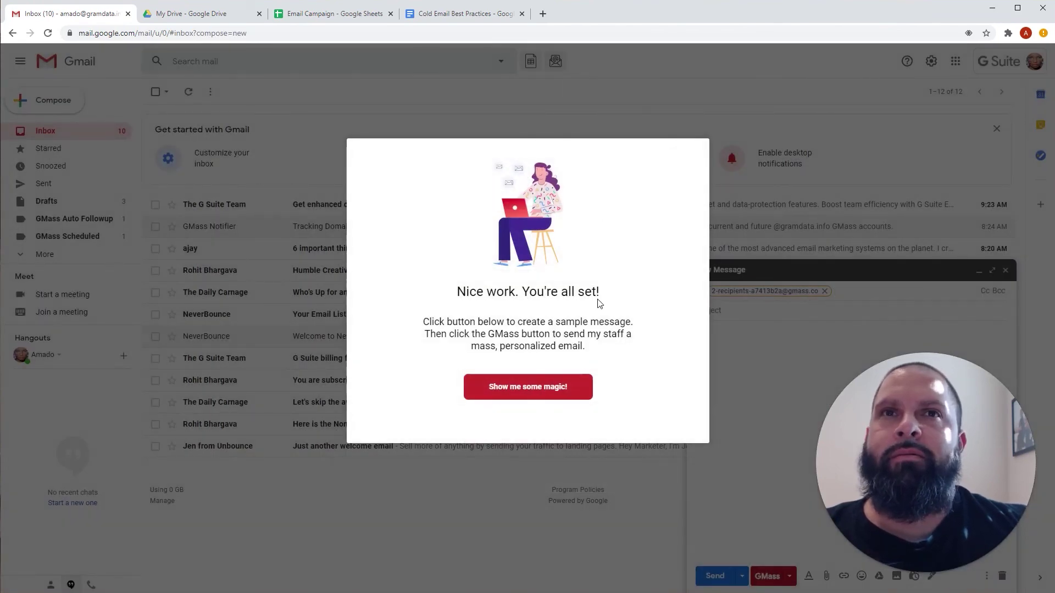
- Dismiss the setup message, write subject 'this is a tes' with body 'testing 1-2-3', and send via GMass
{"action": "left_click", "coordinate": [391, 488]}
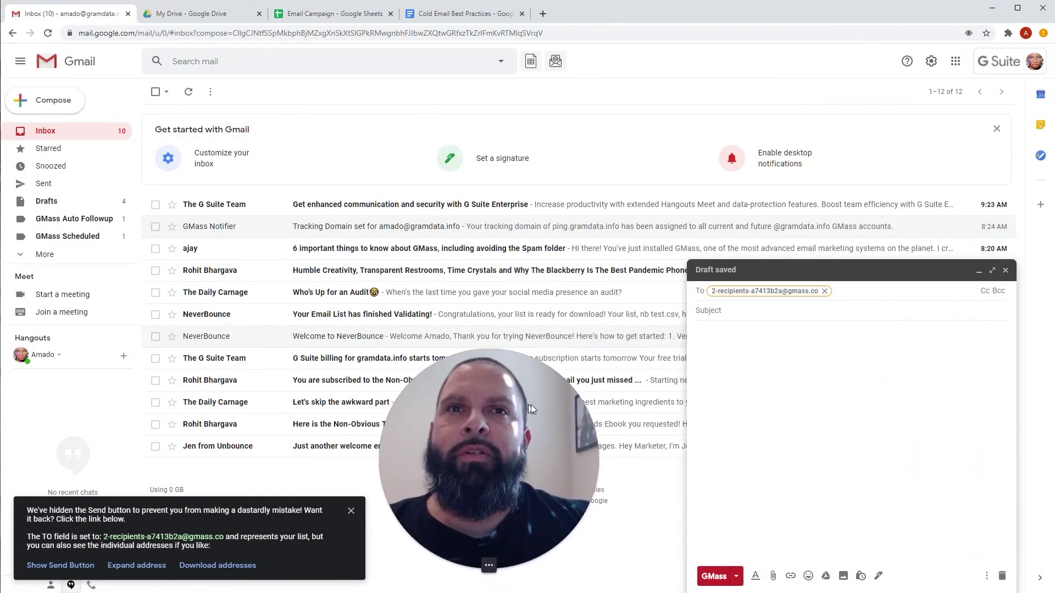
{"action": "left_click", "coordinate": [747, 312]}
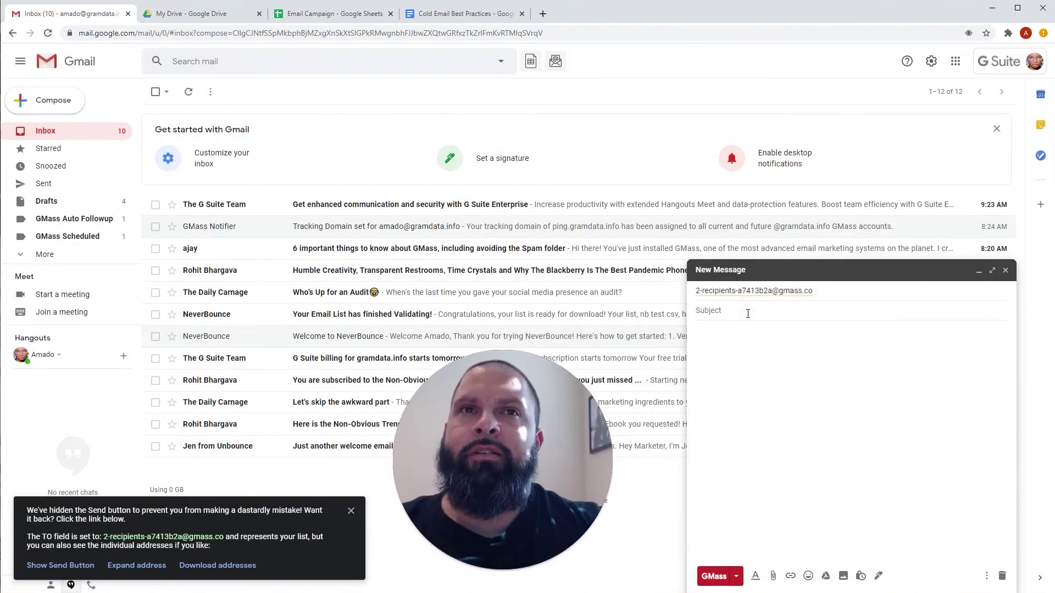
{"action": "type", "text": "this is a tes"}
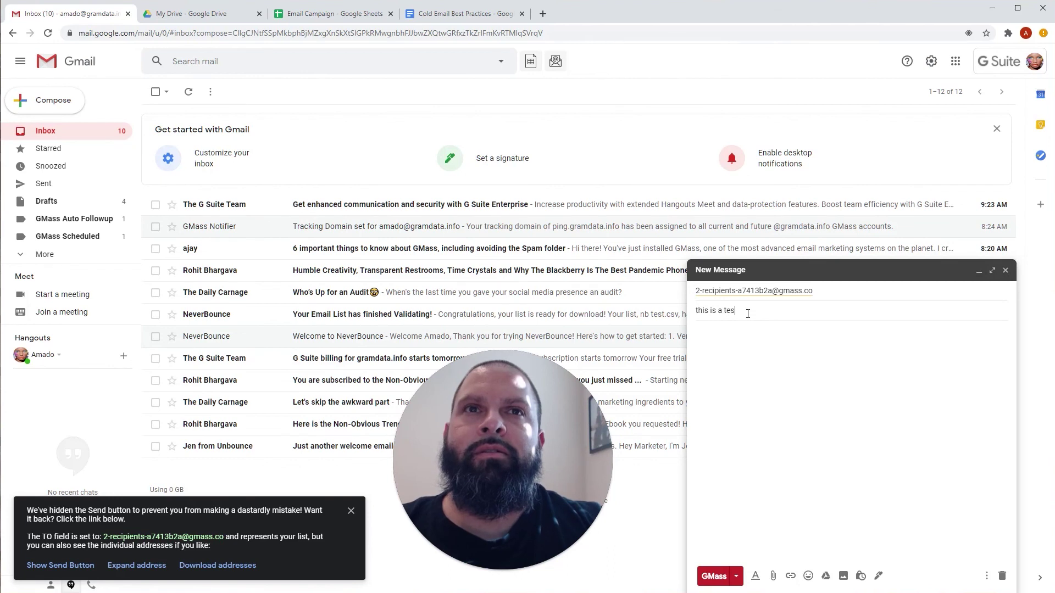
{"action": "key", "text": "Tab"}
{"action": "type", "text": "testing 1-2-3"}
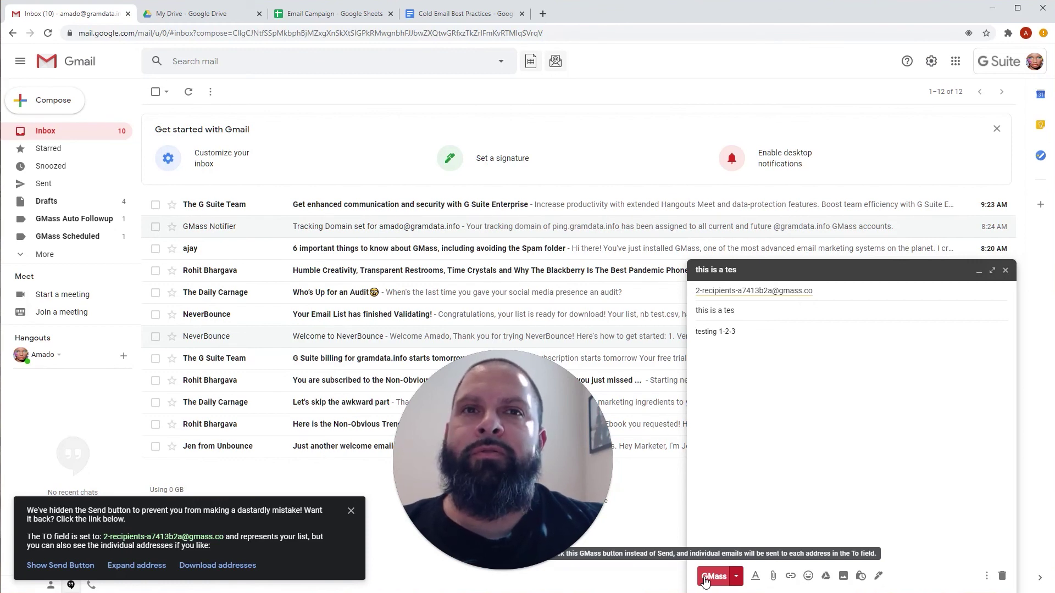
{"action": "left_click", "coordinate": [708, 583]}
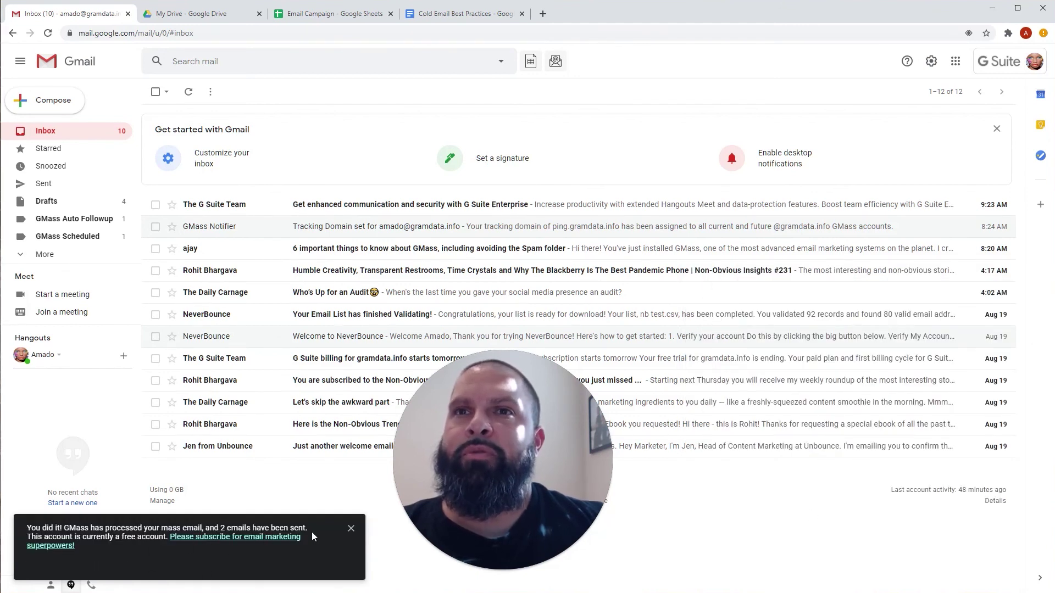
{"action": "left_click", "coordinate": [352, 530]}
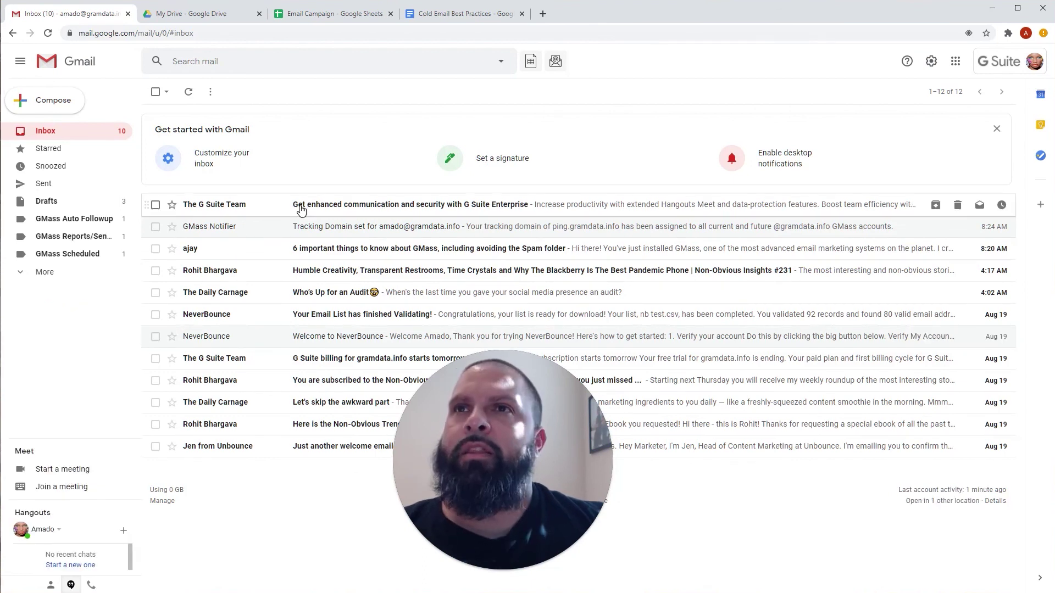
{"action": "left_click", "coordinate": [76, 239]}
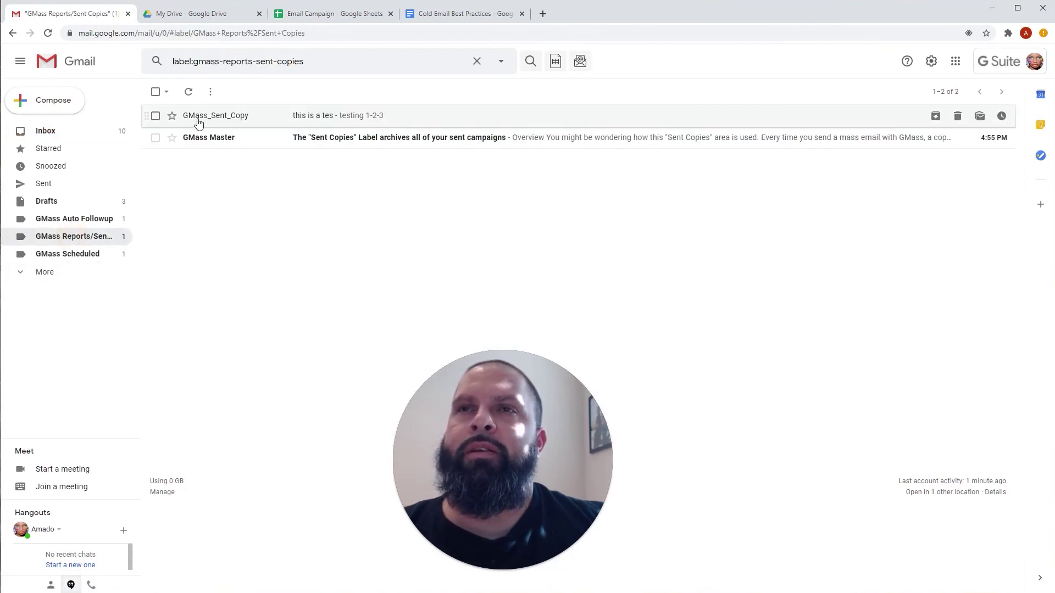
{"action": "left_click", "coordinate": [318, 121]}
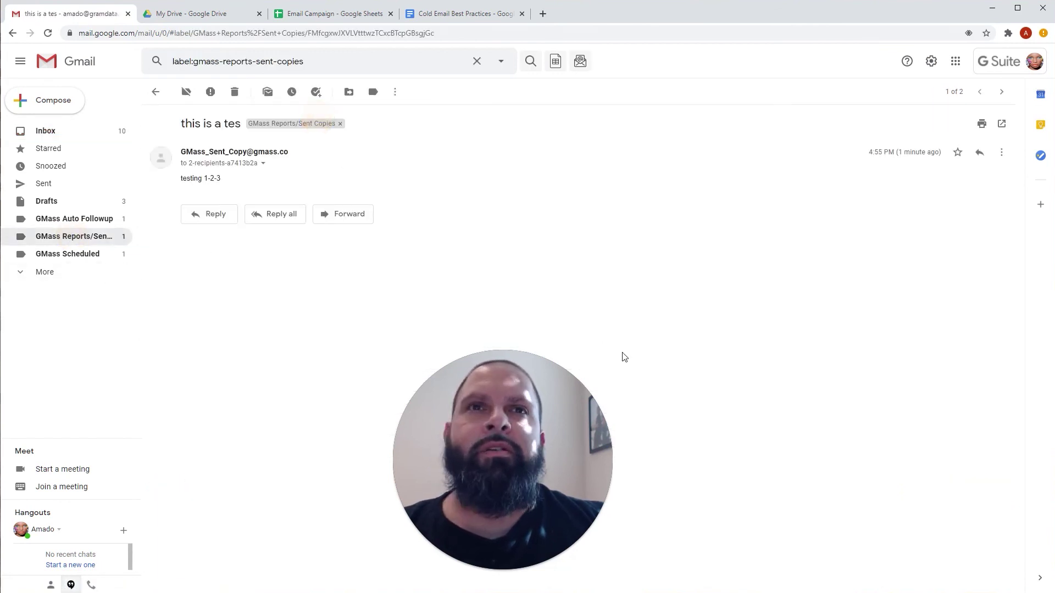
{"action": "left_click_drag", "start_coordinate": [227, 196], "coordinate": [275, 183]}
{"action": "left_click", "coordinate": [215, 177]}
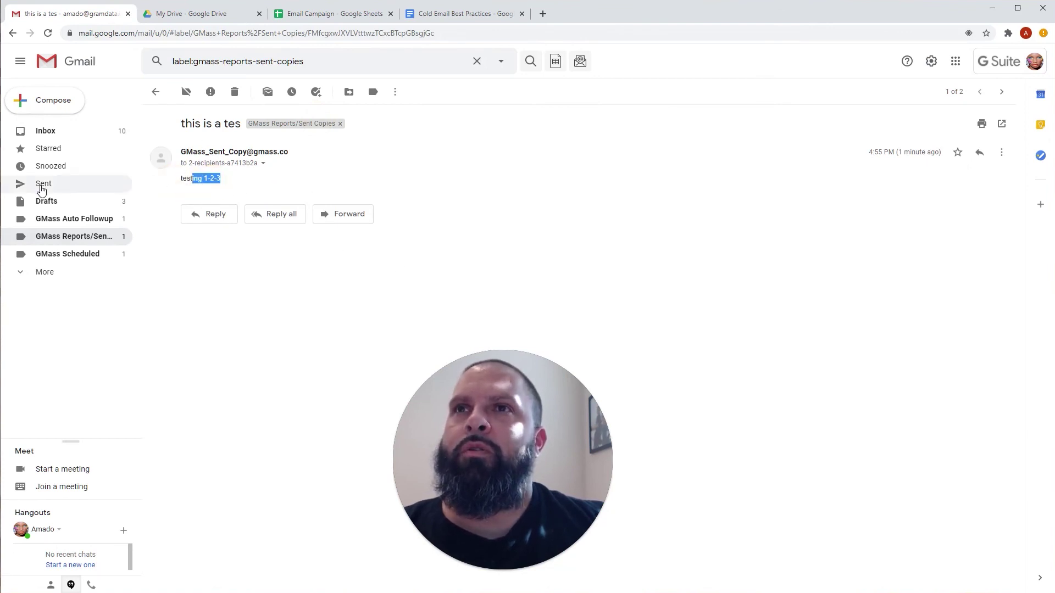
{"action": "left_click", "coordinate": [42, 184]}
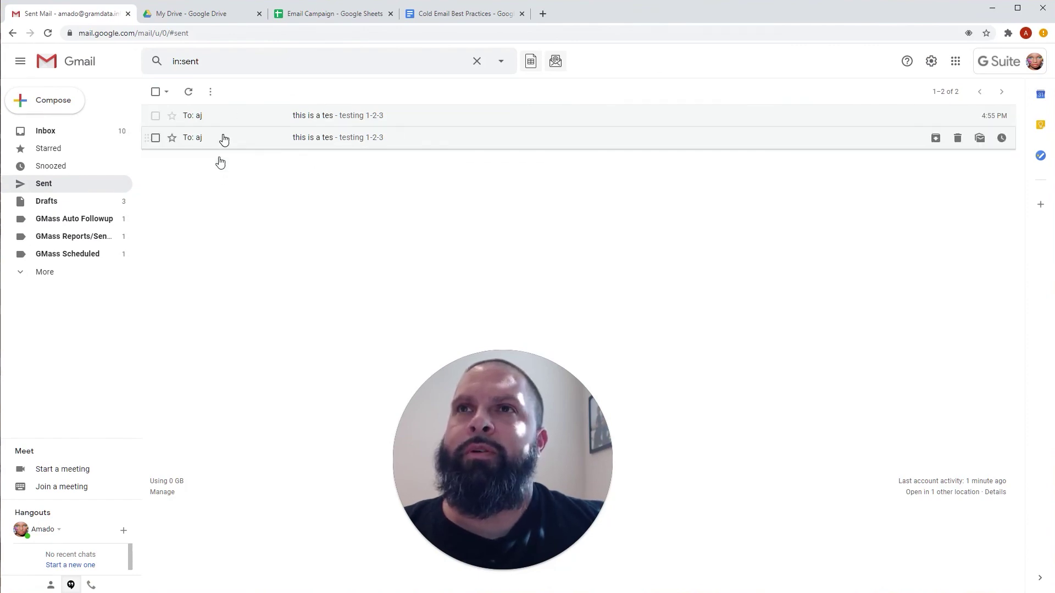
{"action": "left_click", "coordinate": [44, 131]}
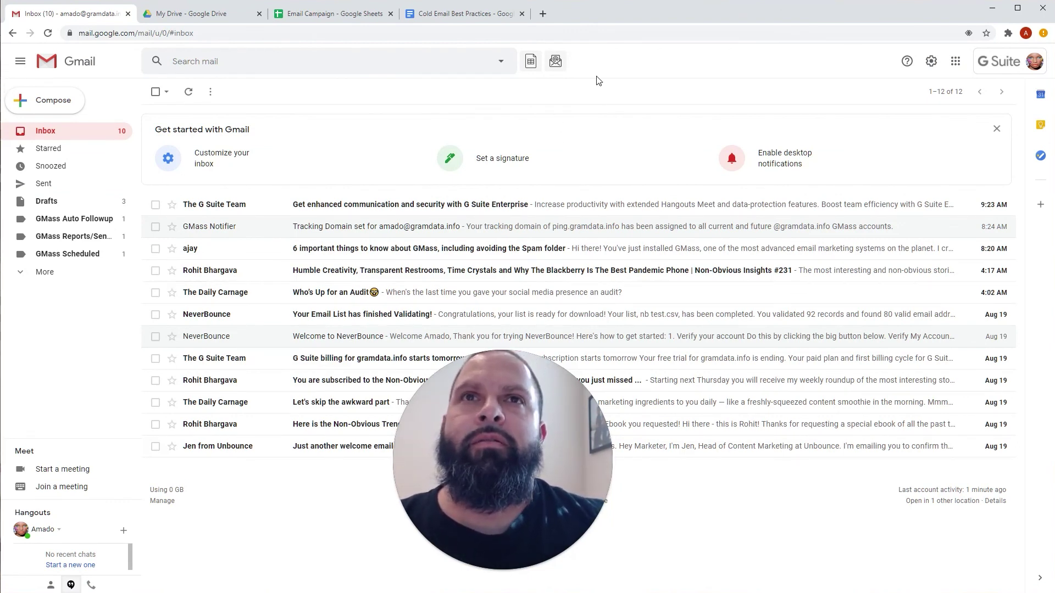
- Compose a GMass follow-up to the 'this is a tes' campaign, targeting recipients who Didn't Reply
{"action": "left_click", "coordinate": [557, 64]}
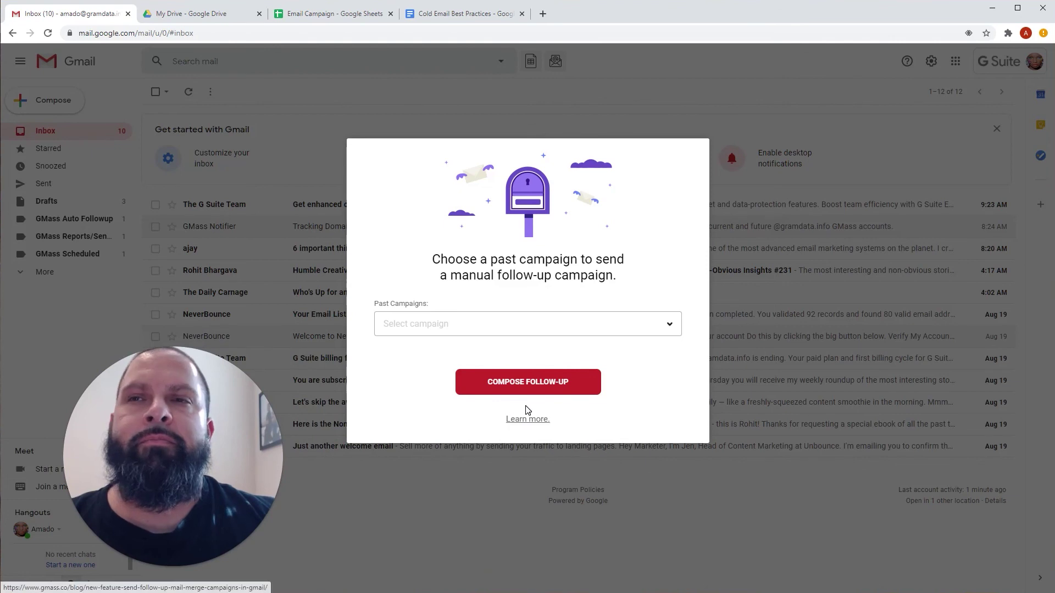
{"action": "left_click", "coordinate": [462, 327]}
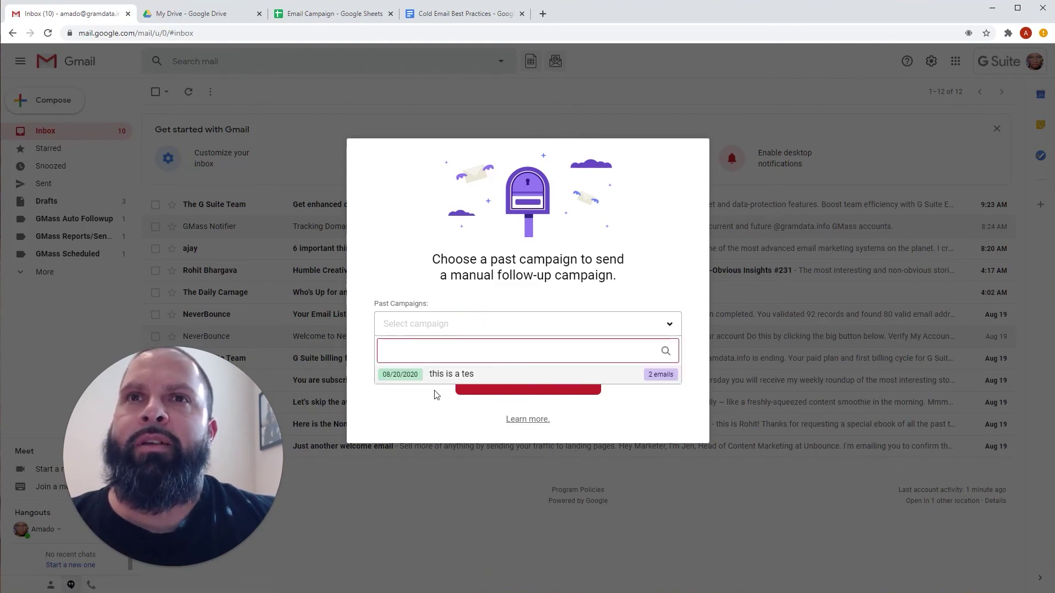
{"action": "left_click", "coordinate": [463, 376]}
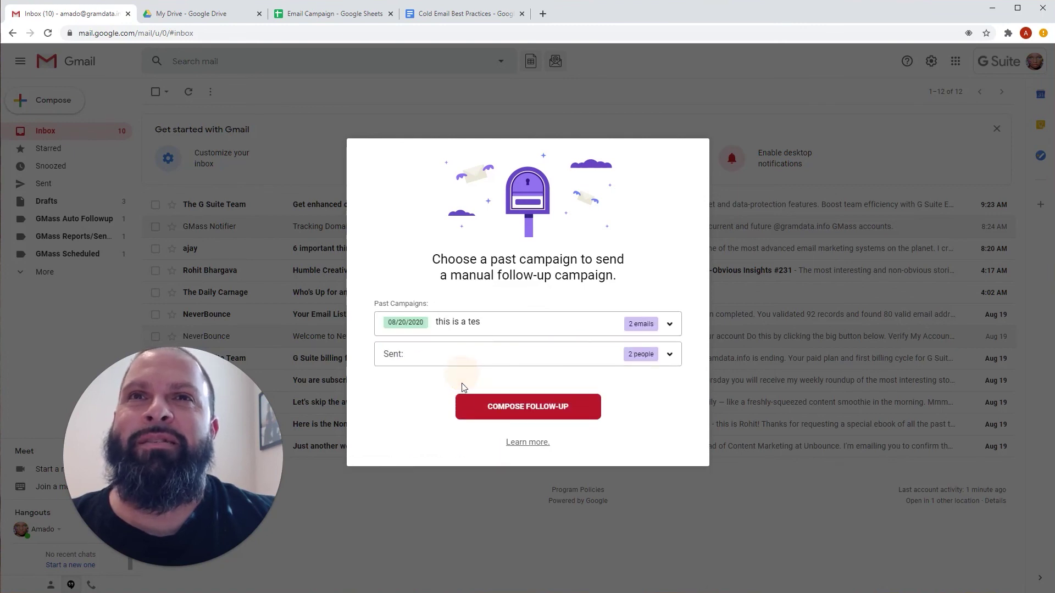
{"action": "left_click", "coordinate": [483, 355]}
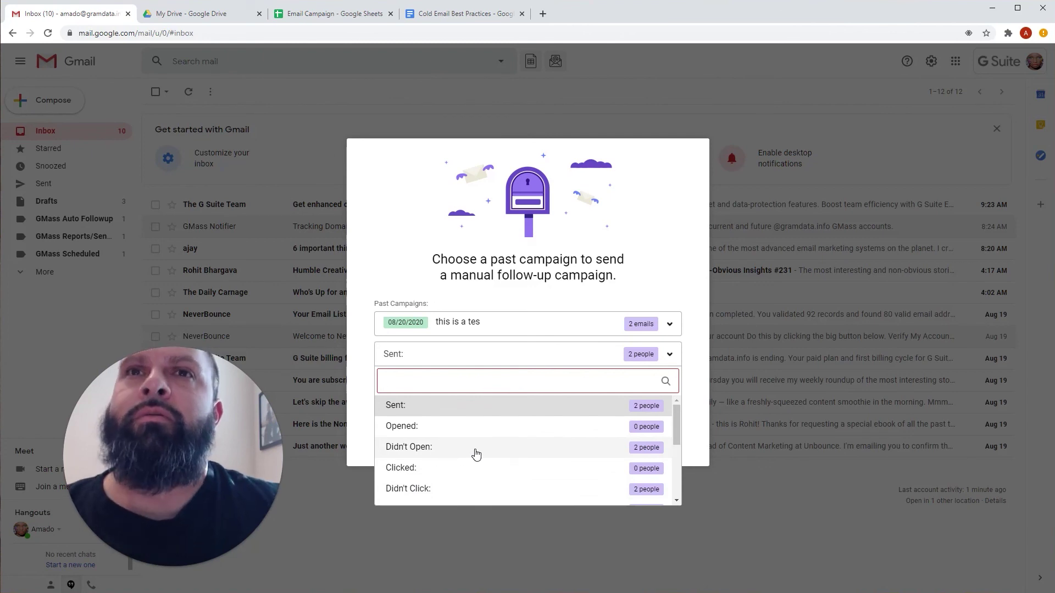
{"action": "scroll", "coordinate": [476, 454], "scroll_direction": "down", "scroll_amount": 2}
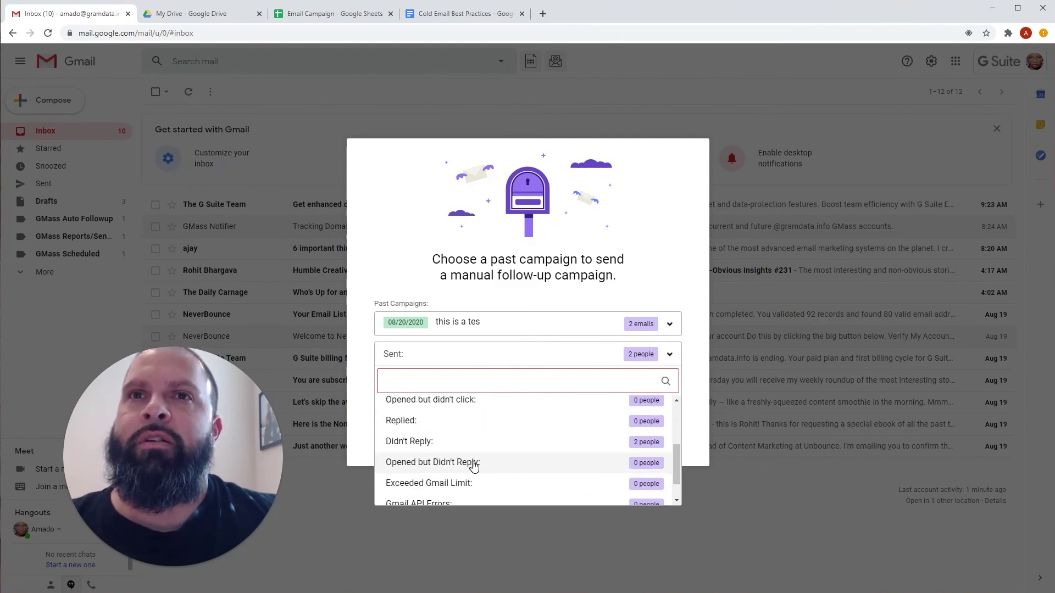
{"action": "left_click", "coordinate": [404, 443]}
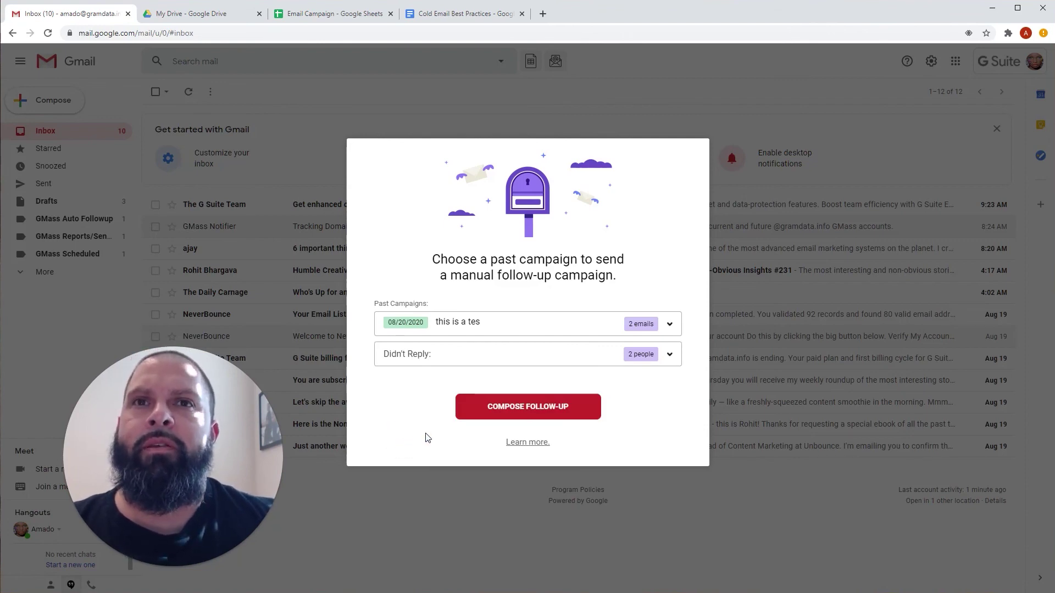
{"action": "left_click", "coordinate": [520, 410]}
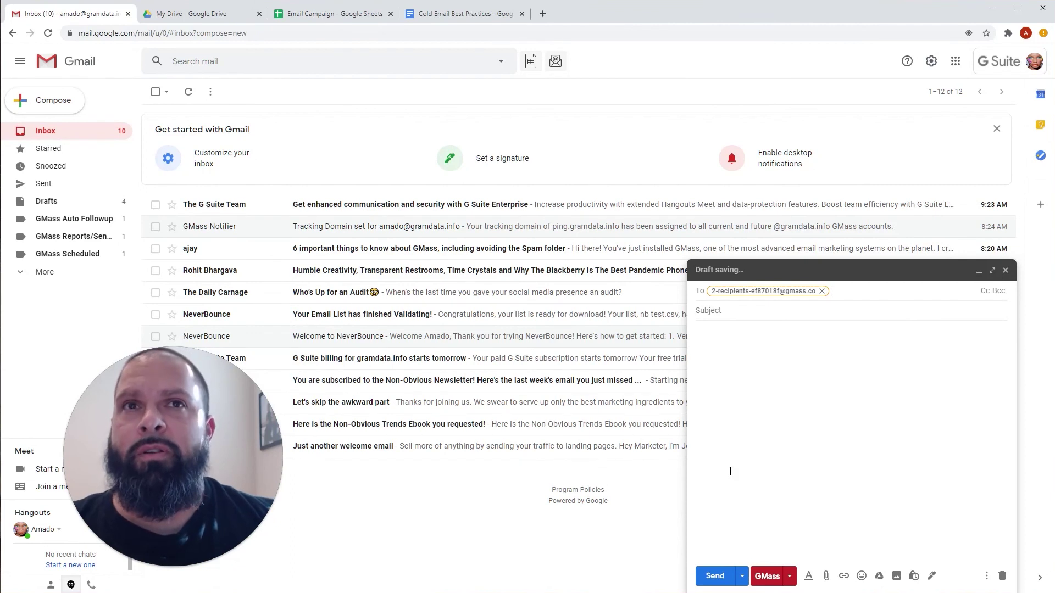
- Title the follow-up 'this is a test #2 follow up 1' and set it to send as replies within 'this is a tes'
{"action": "left_click", "coordinate": [780, 311]}
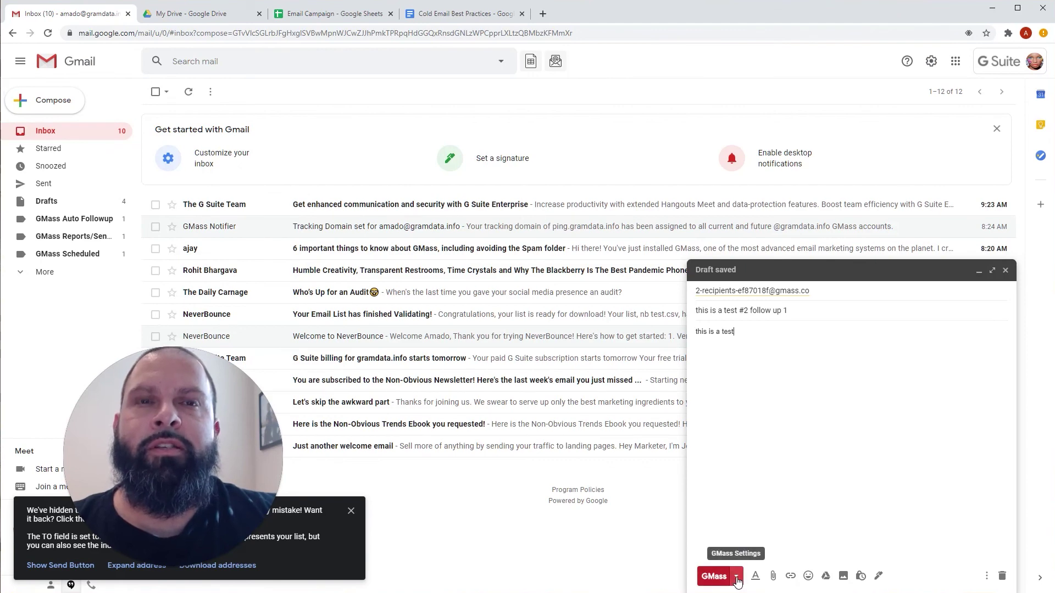
{"action": "left_click", "coordinate": [736, 578]}
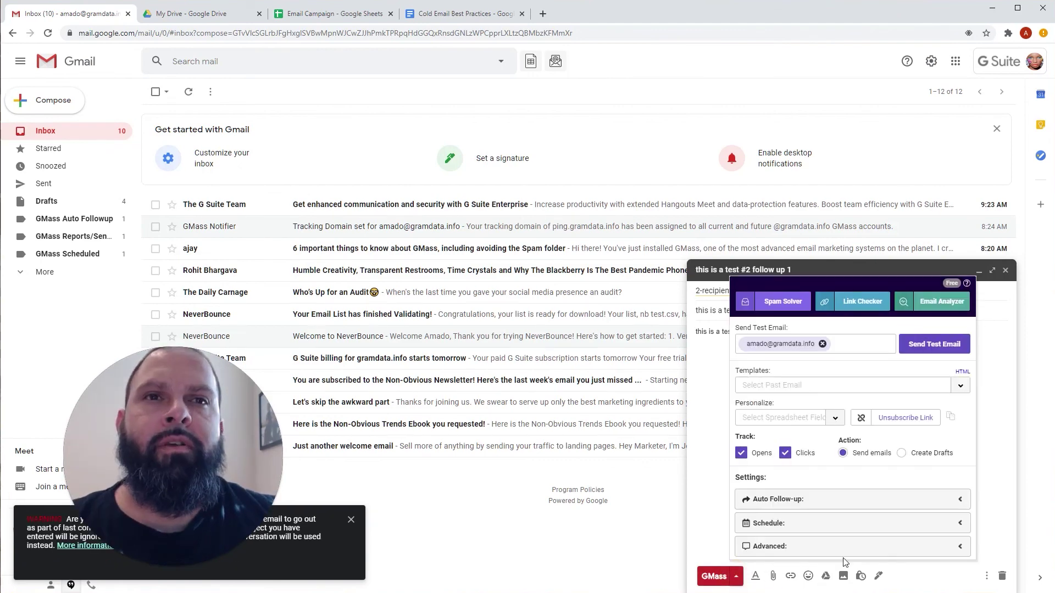
{"action": "left_click", "coordinate": [960, 547]}
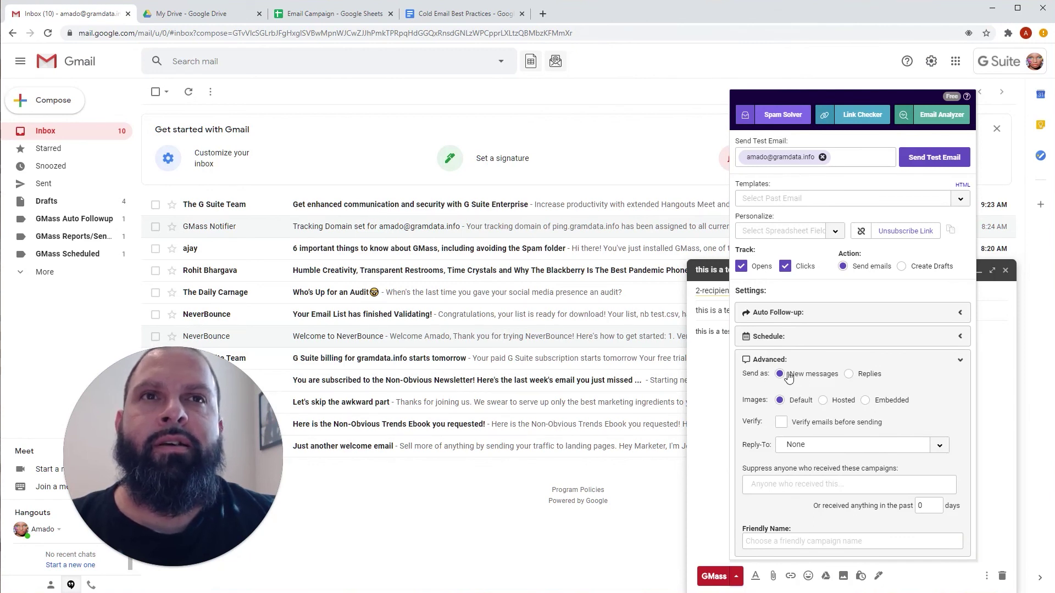
{"action": "left_click", "coordinate": [852, 376]}
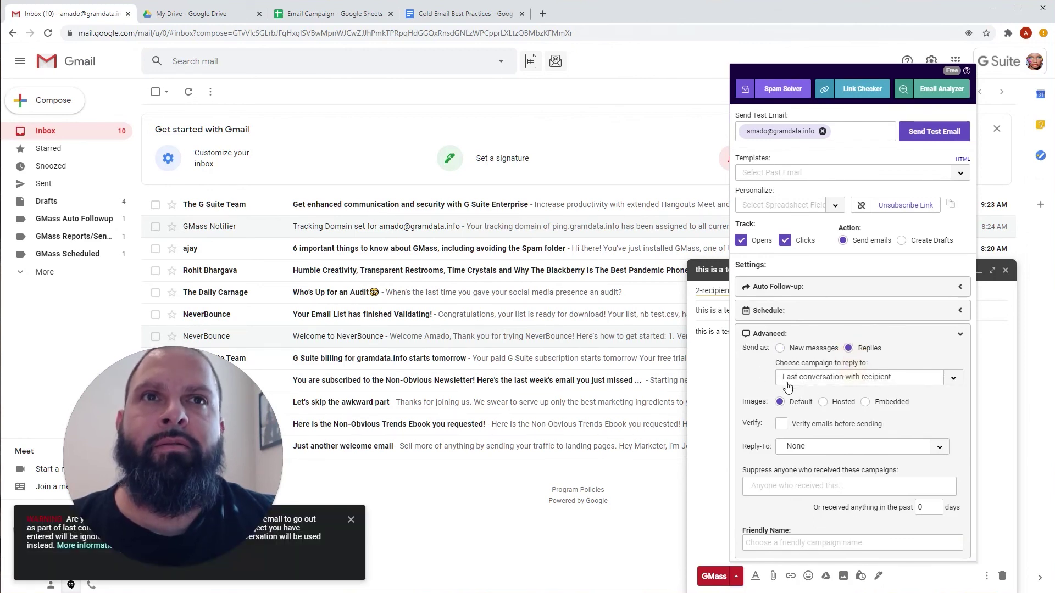
{"action": "left_click", "coordinate": [954, 379]}
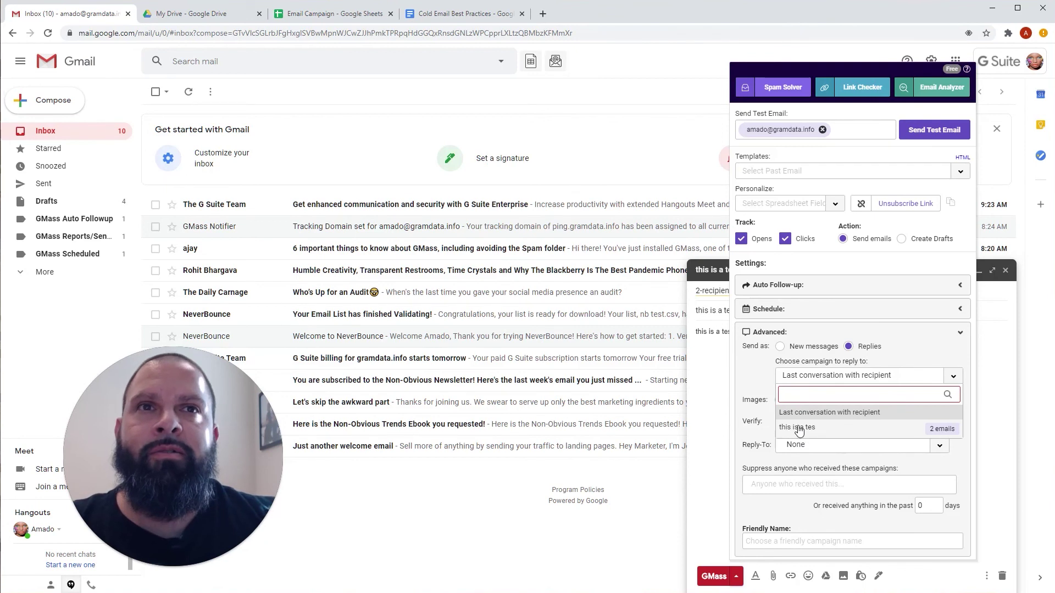
{"action": "left_click", "coordinate": [799, 429]}
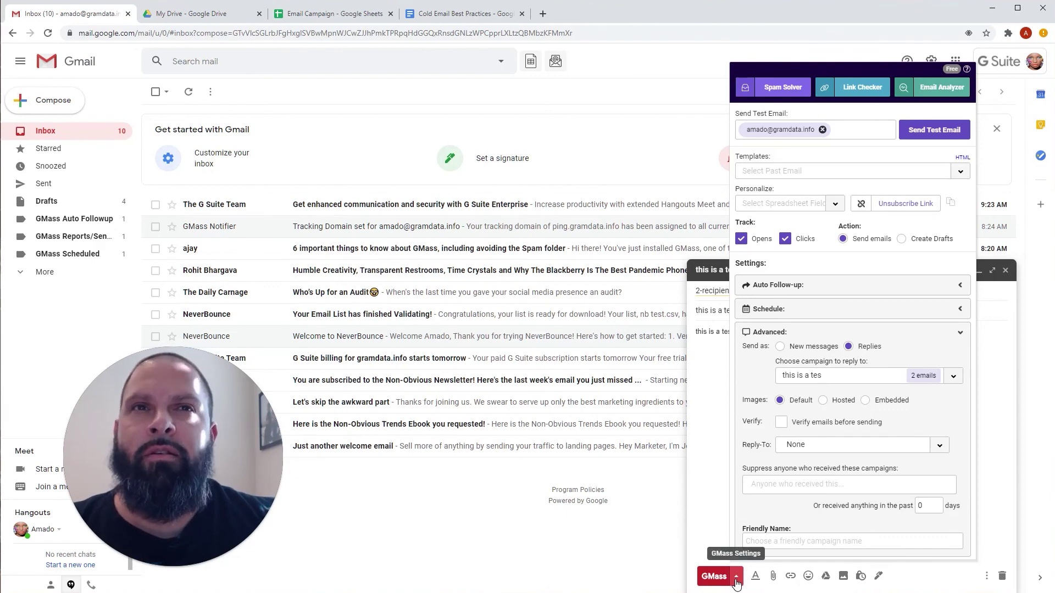
- Enable the Stage 1 auto follow-up for non-repliers after 2 days
{"action": "left_click", "coordinate": [959, 285]}
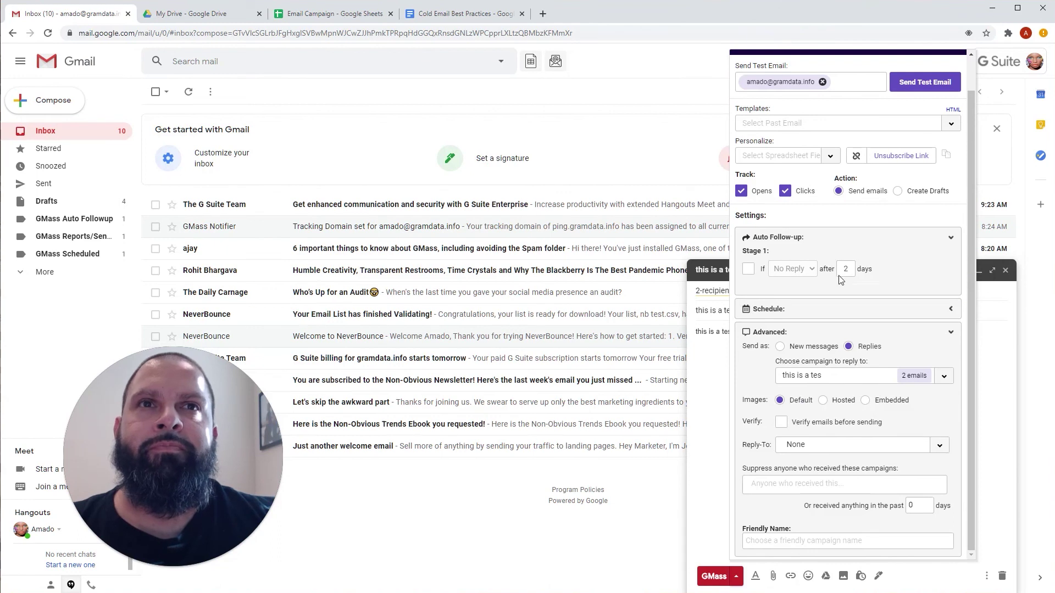
{"action": "left_click", "coordinate": [749, 269]}
{"action": "left_click_drag", "start_coordinate": [898, 311], "coordinate": [680, 300]}
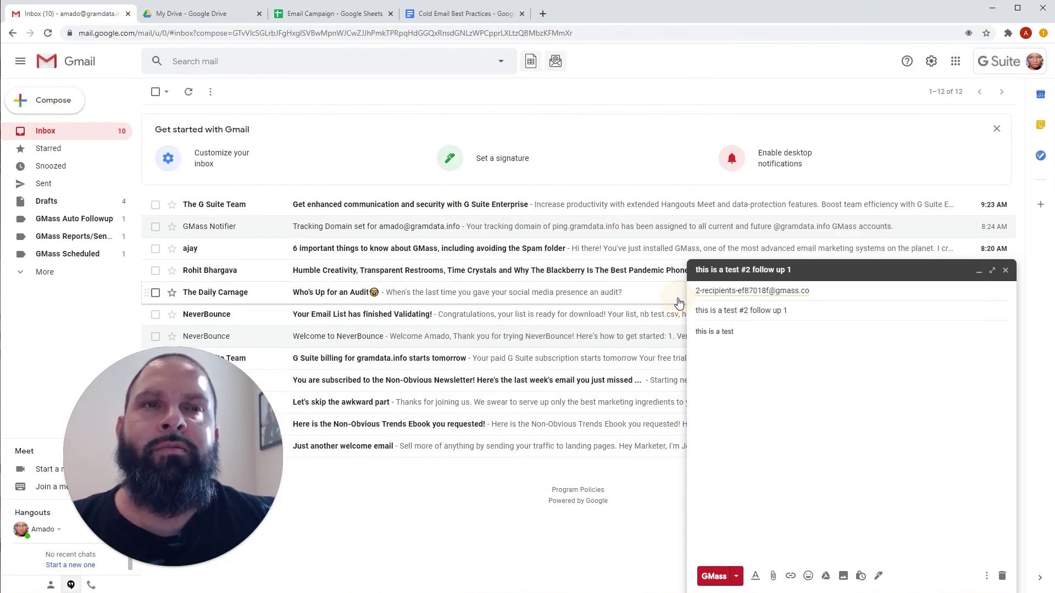
{"action": "left_click", "coordinate": [736, 576]}
- Clear the Stage 1 follow-up text box so it is empty, then close the GMass settings
{"action": "left_click_drag", "start_coordinate": [851, 353], "coordinate": [783, 349]}
{"action": "type", "text": "Jus"}
{"action": "key", "text": "BackSpace"}
{"action": "key", "text": "BackSpace"}
{"action": "key", "text": "BackSpace"}
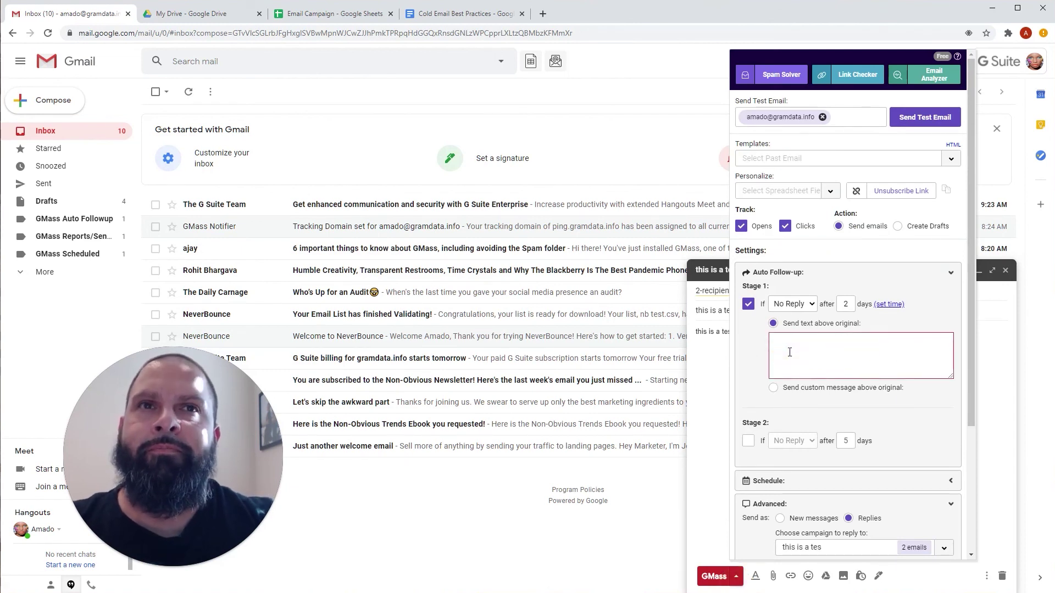
{"action": "type", "text": "dfdsgdfhksg fj"}
{"action": "key", "text": "ctrl+a"}
{"action": "key", "text": "BackSpace"}
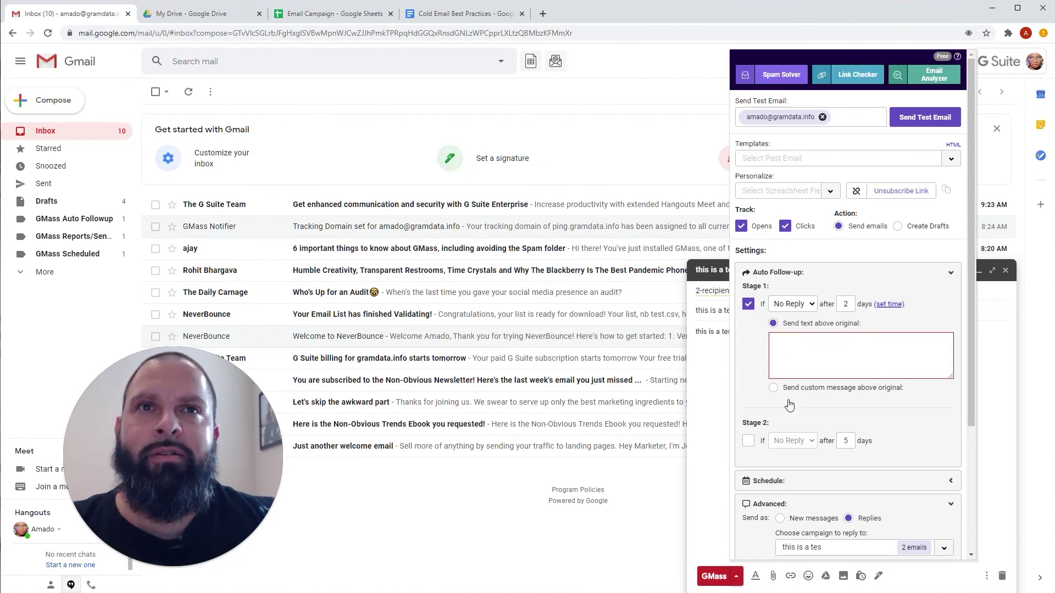
{"action": "left_click", "coordinate": [702, 424]}
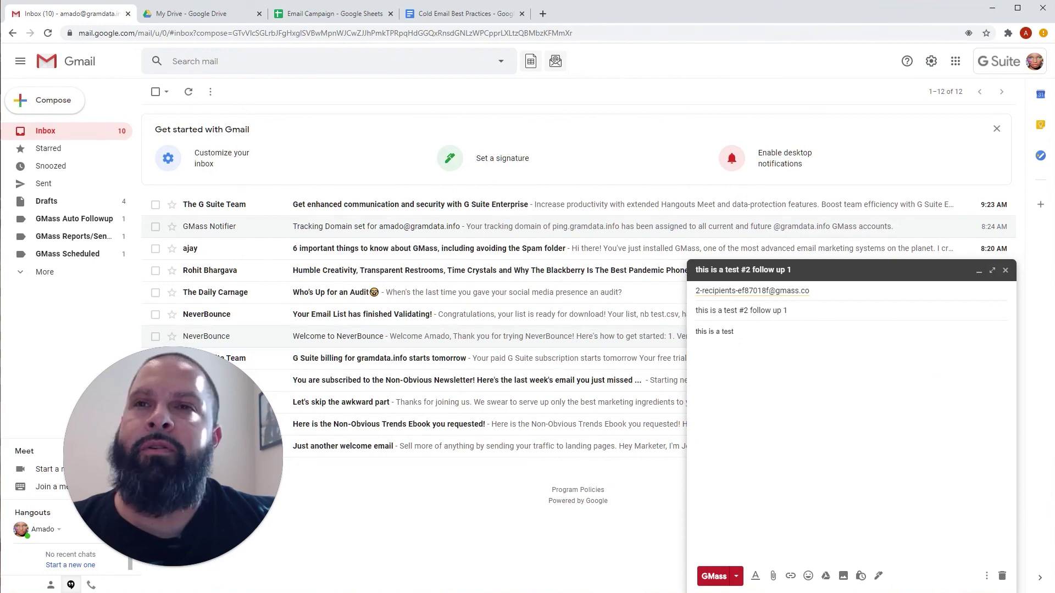